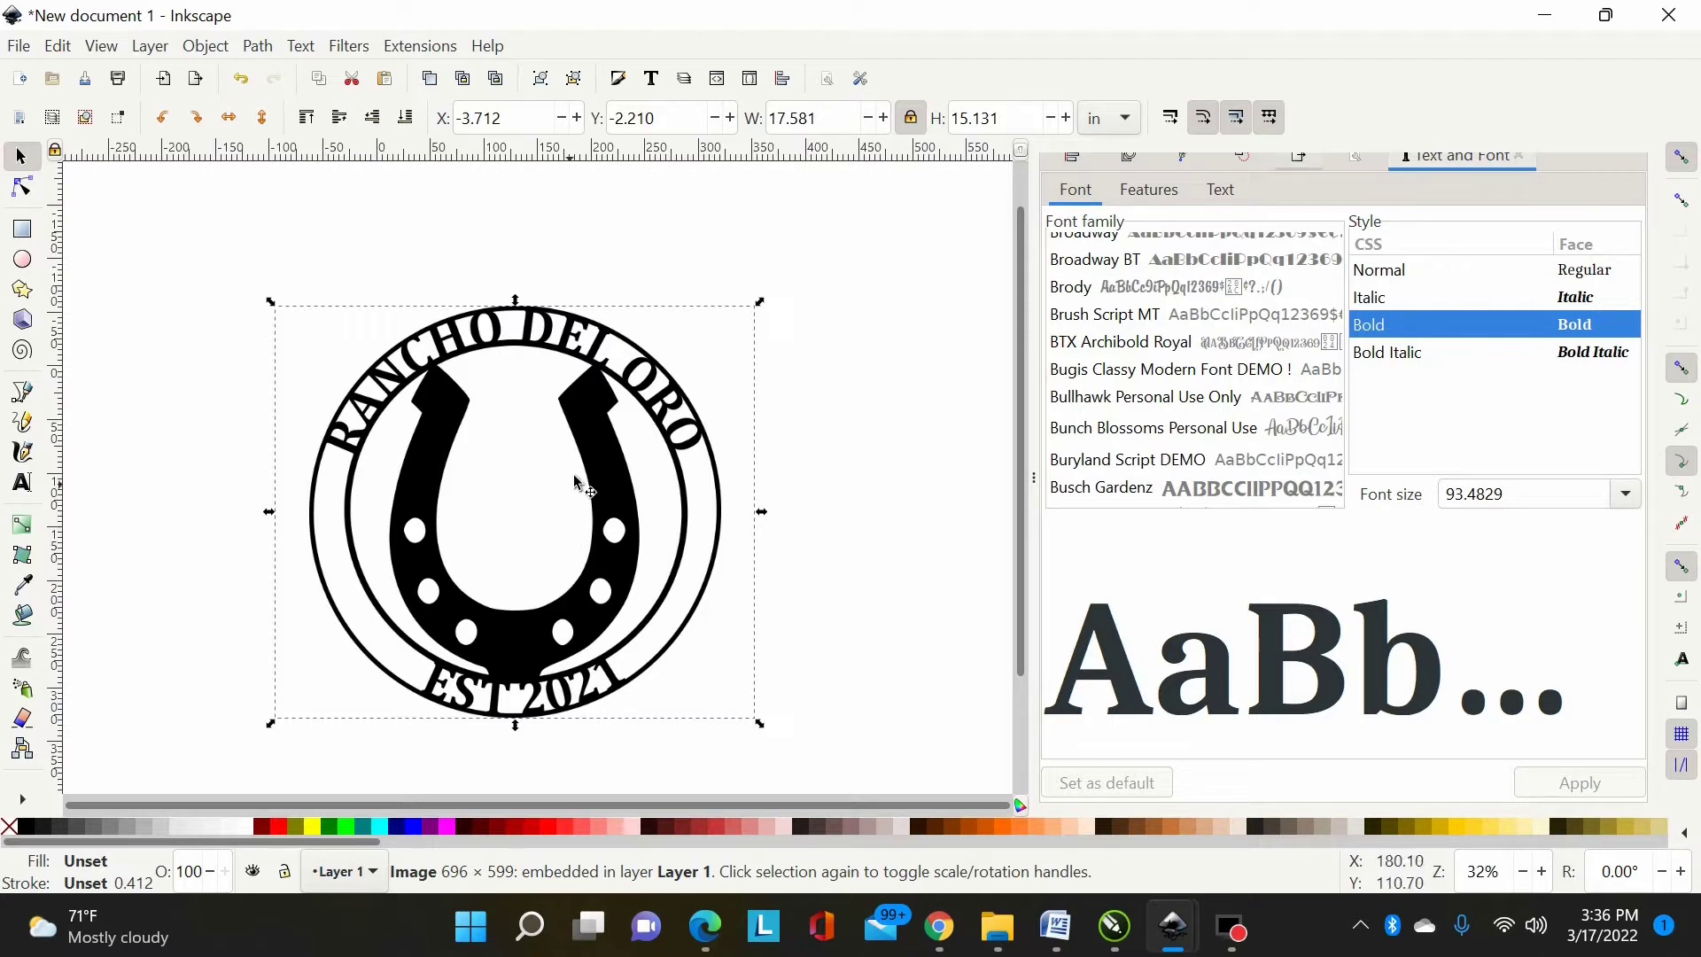
pyautogui.press('+')
pyautogui.scroll(-2, 582, 456)
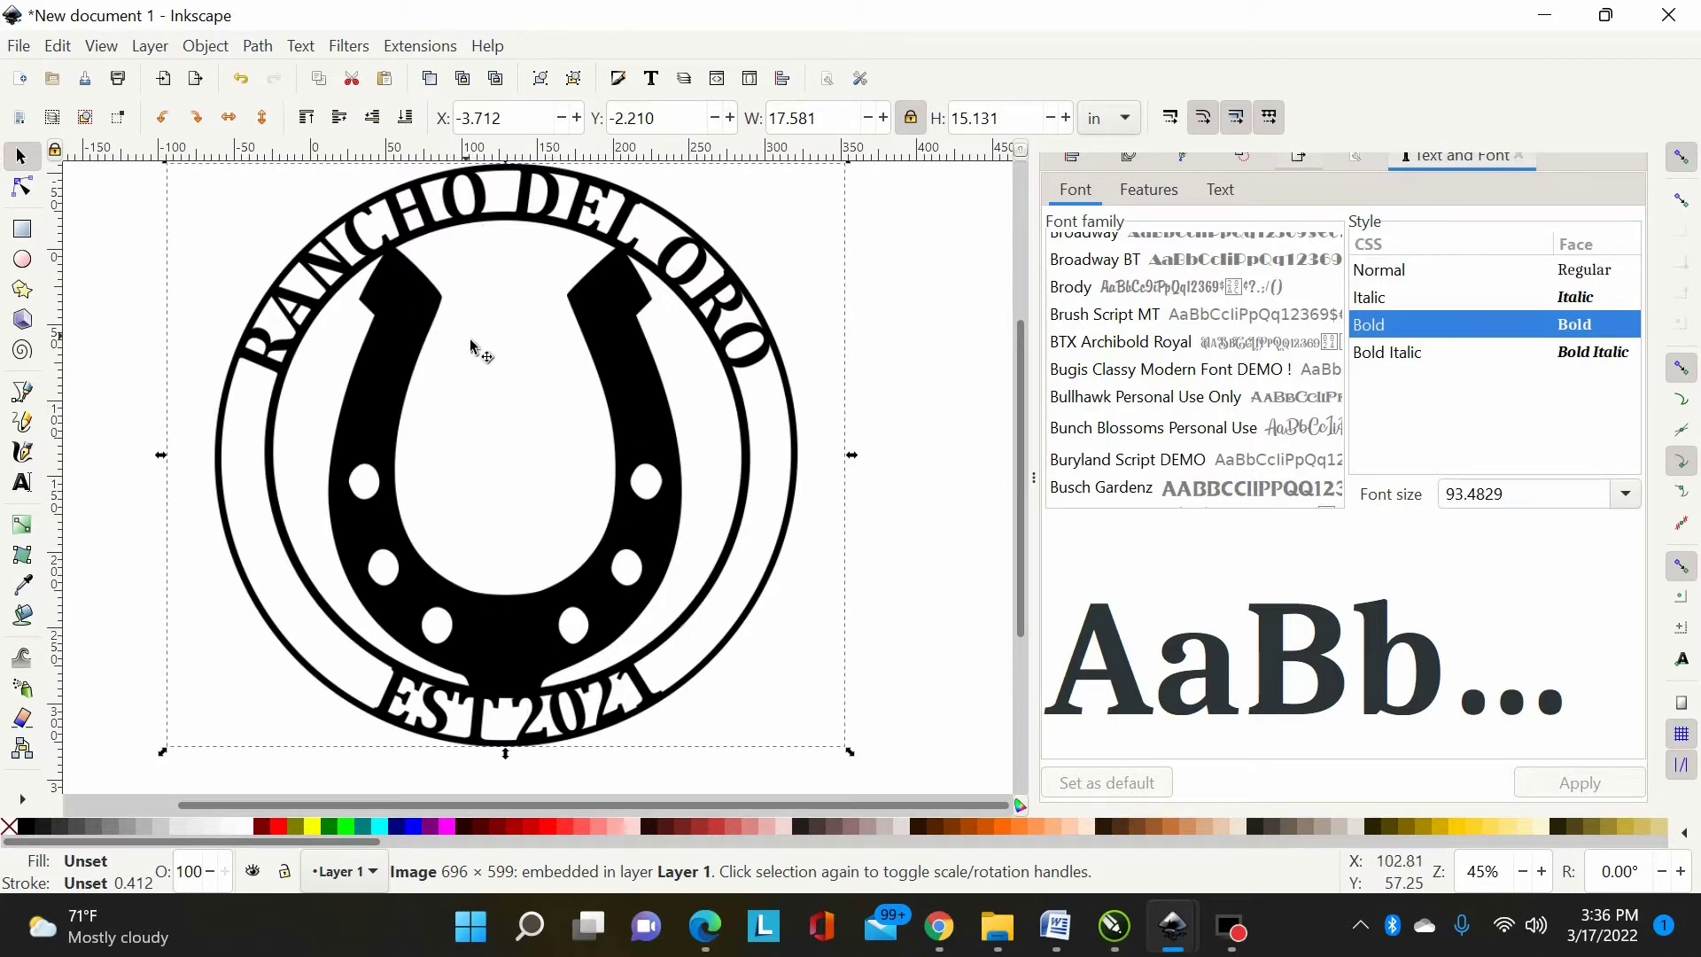
pyautogui.scroll(1, 549, 398)
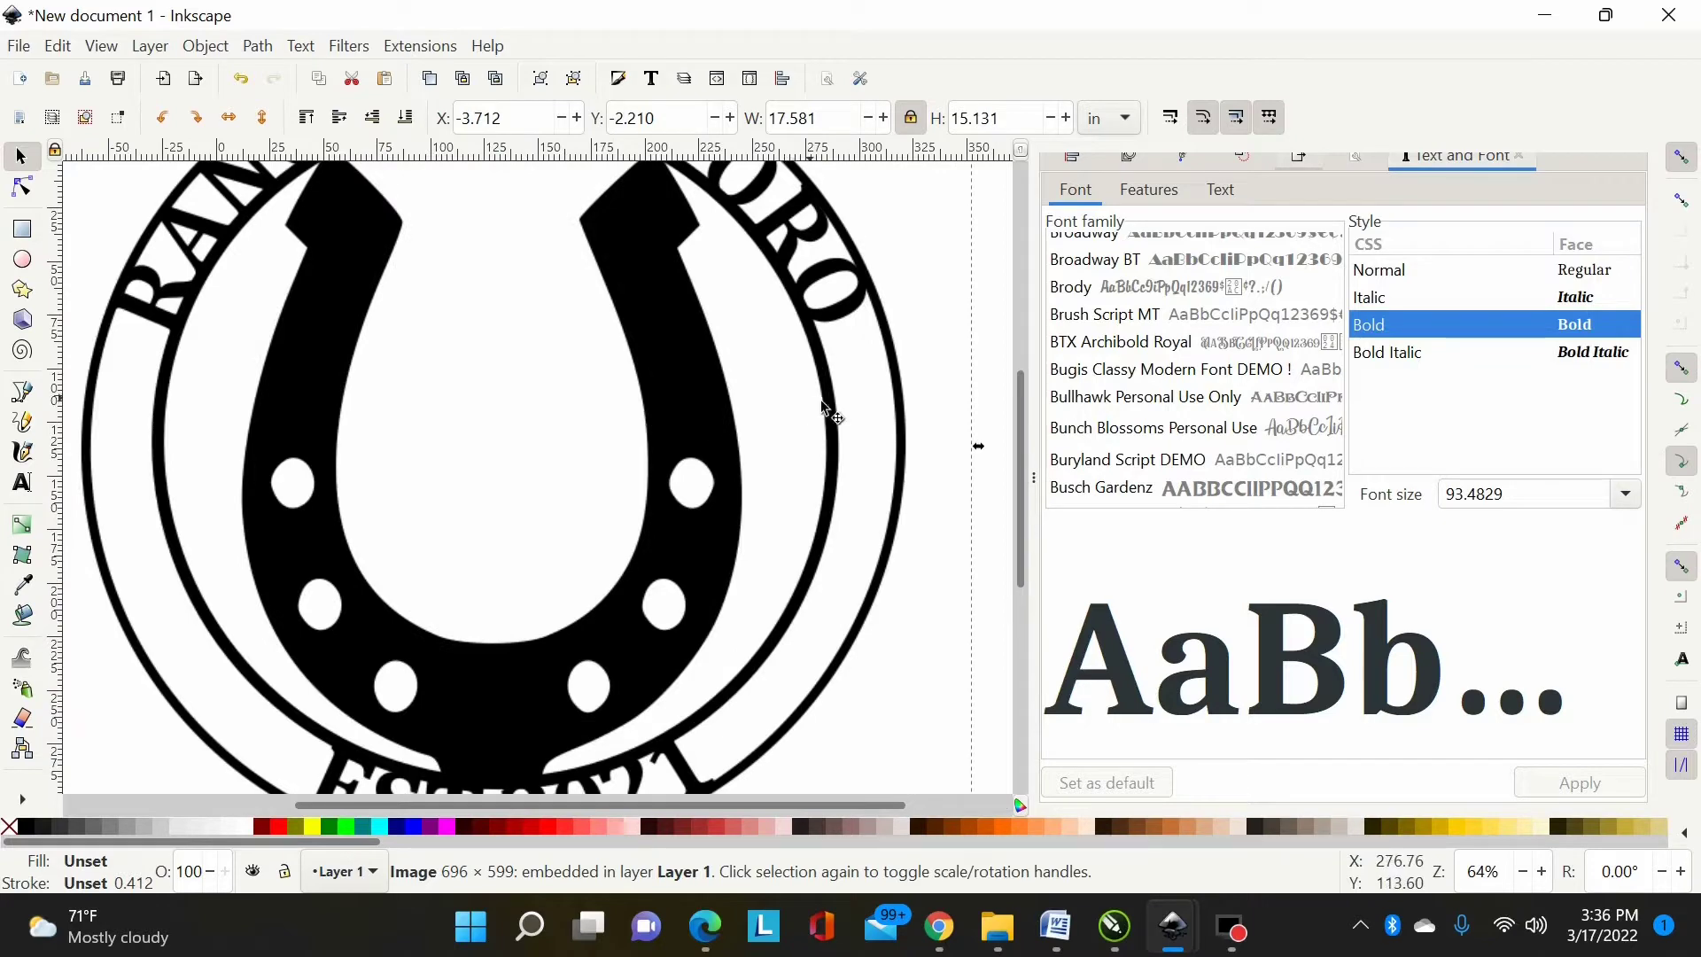
pyautogui.scroll(1, 873, 396)
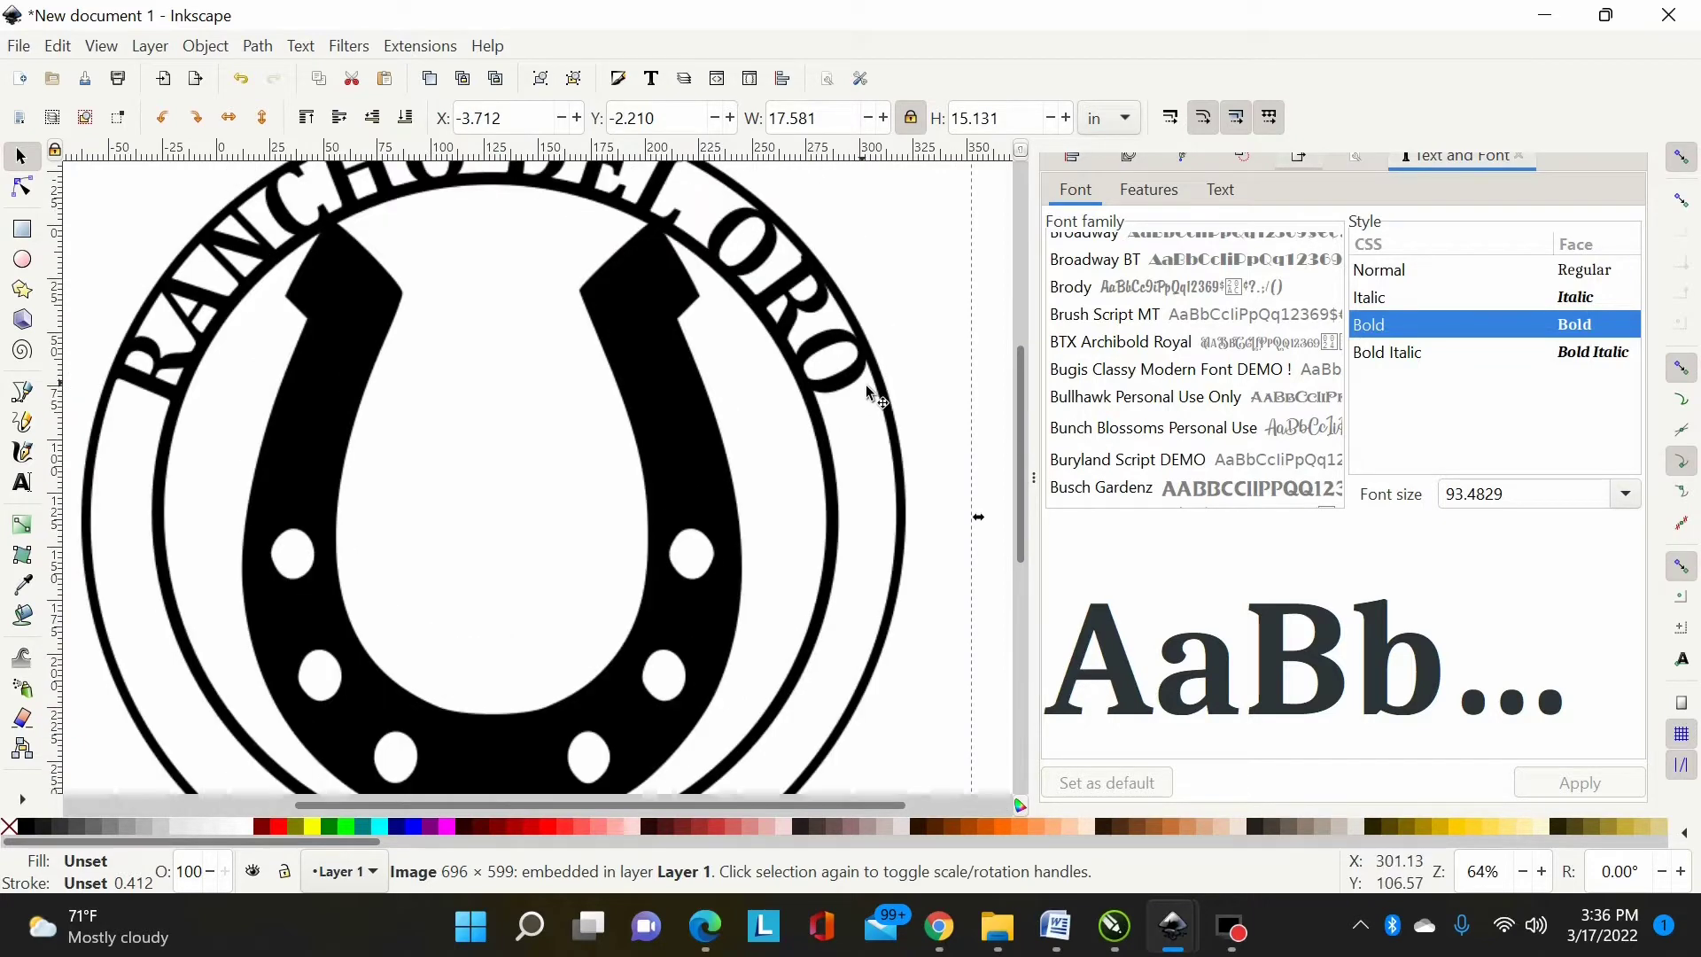
pyautogui.scroll(-1, 864, 385)
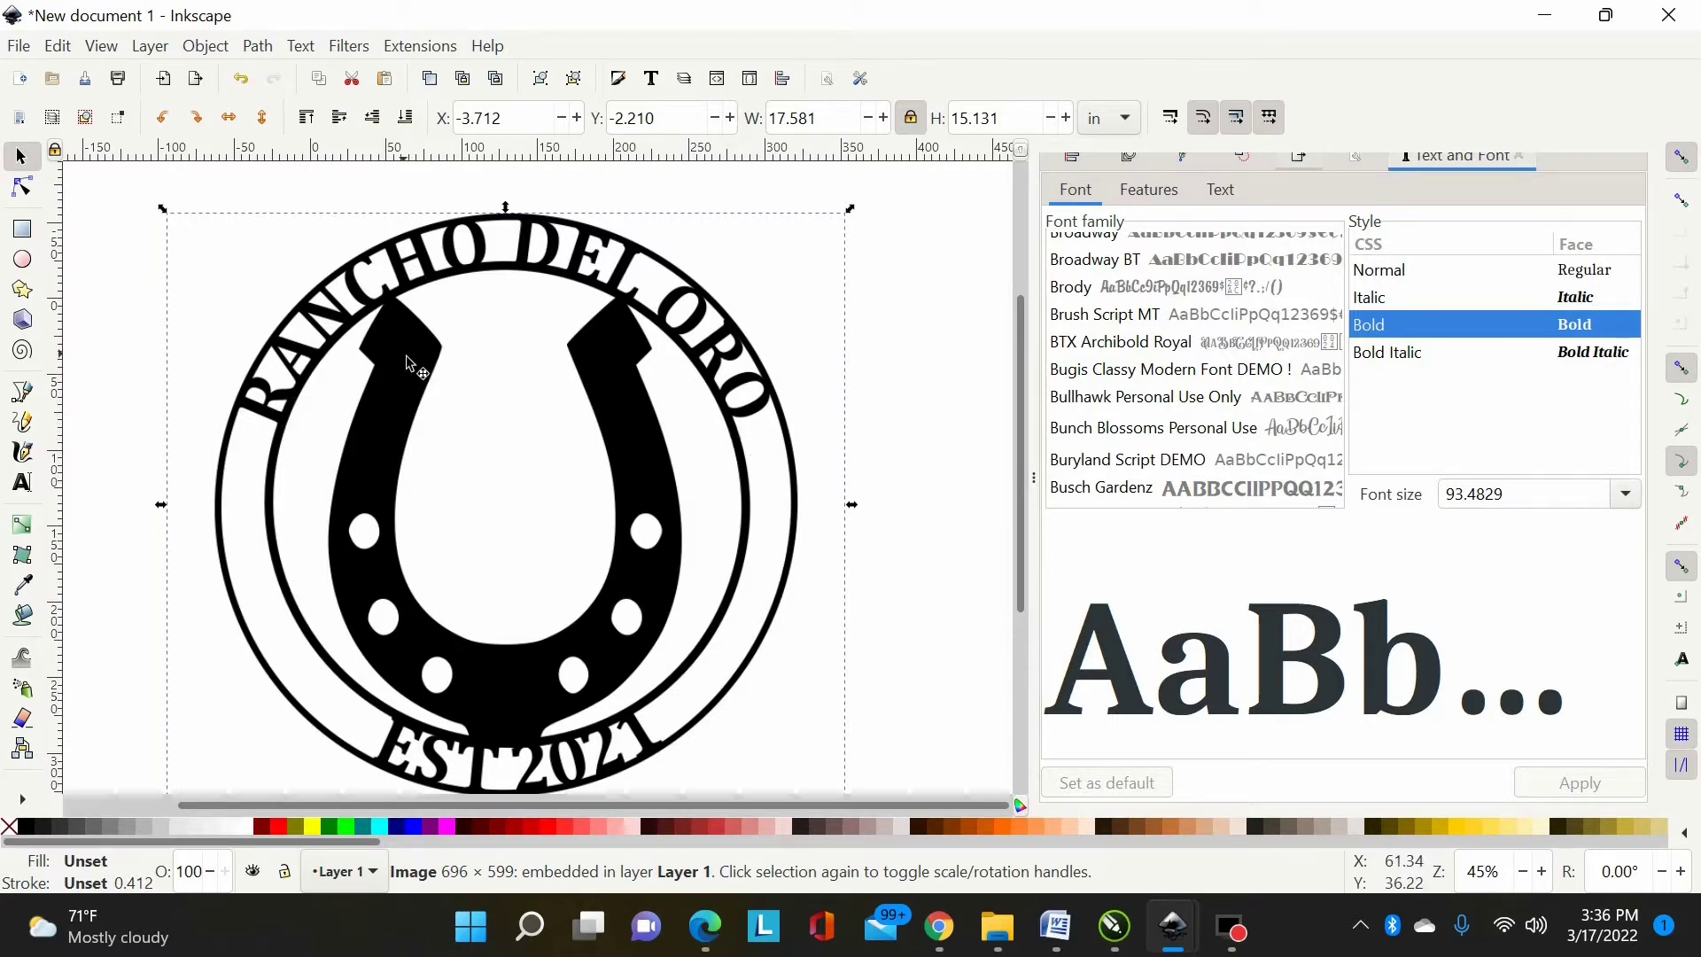
# Step: Start a Pen tool path at the left arm's upper tip and trace straight segments around the notch and down the horseshoe's outer edge
pyautogui.scroll(2, 387, 363)
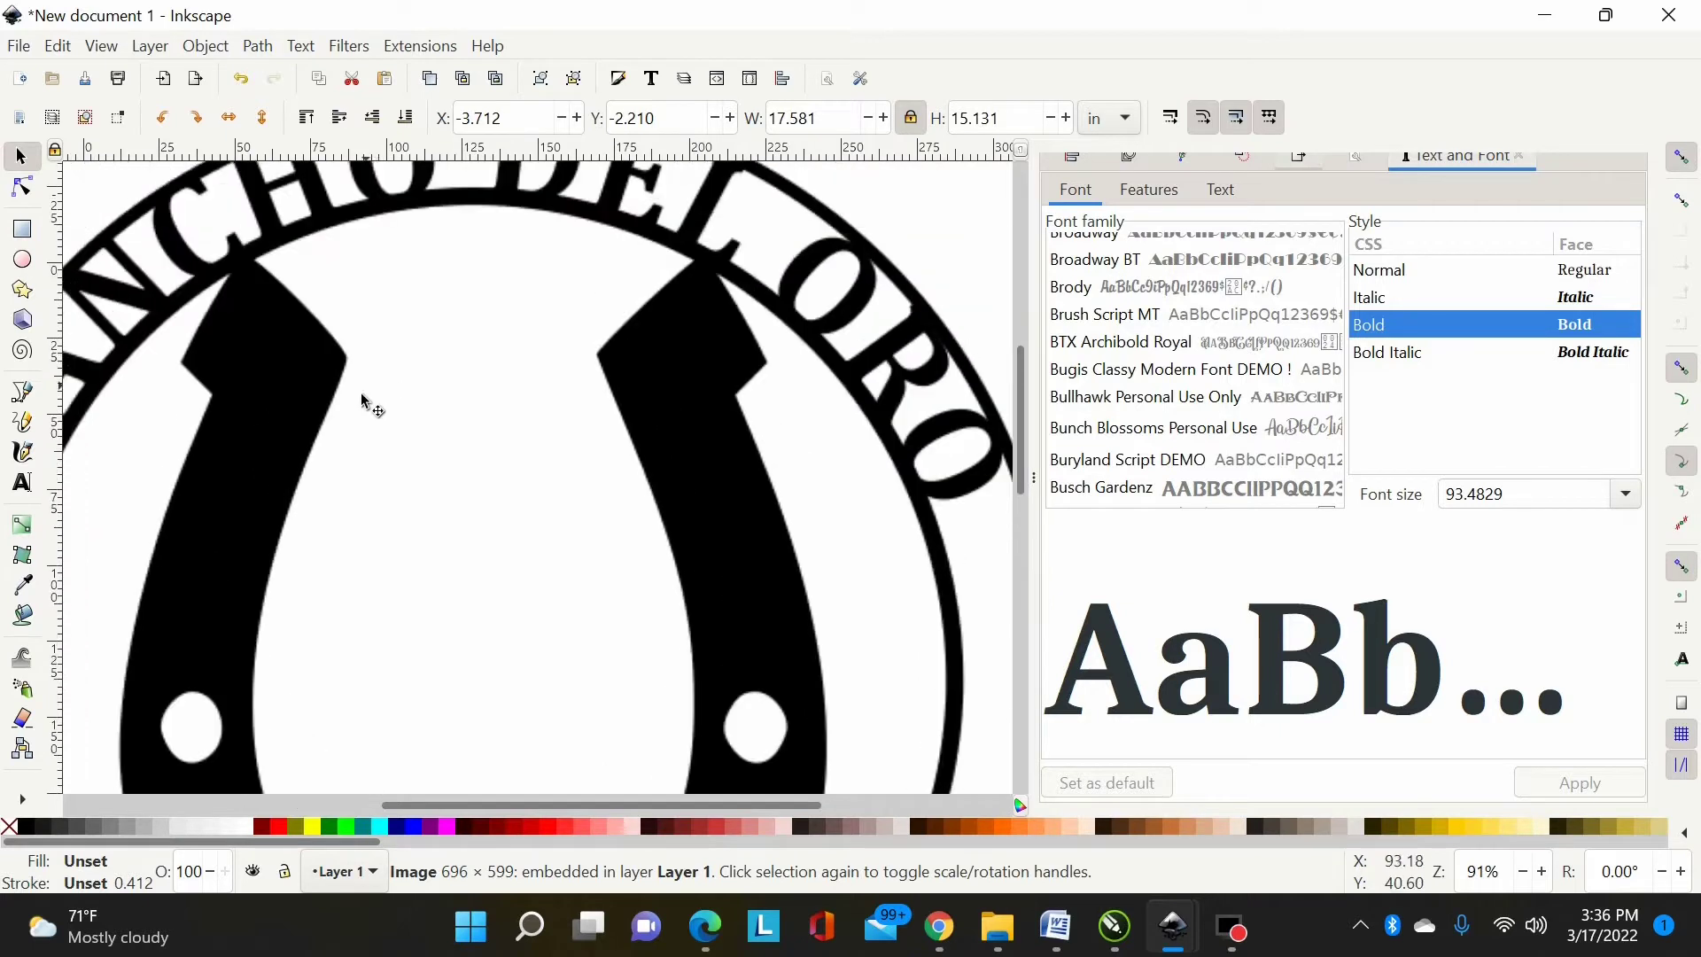
pyautogui.click(22, 390)
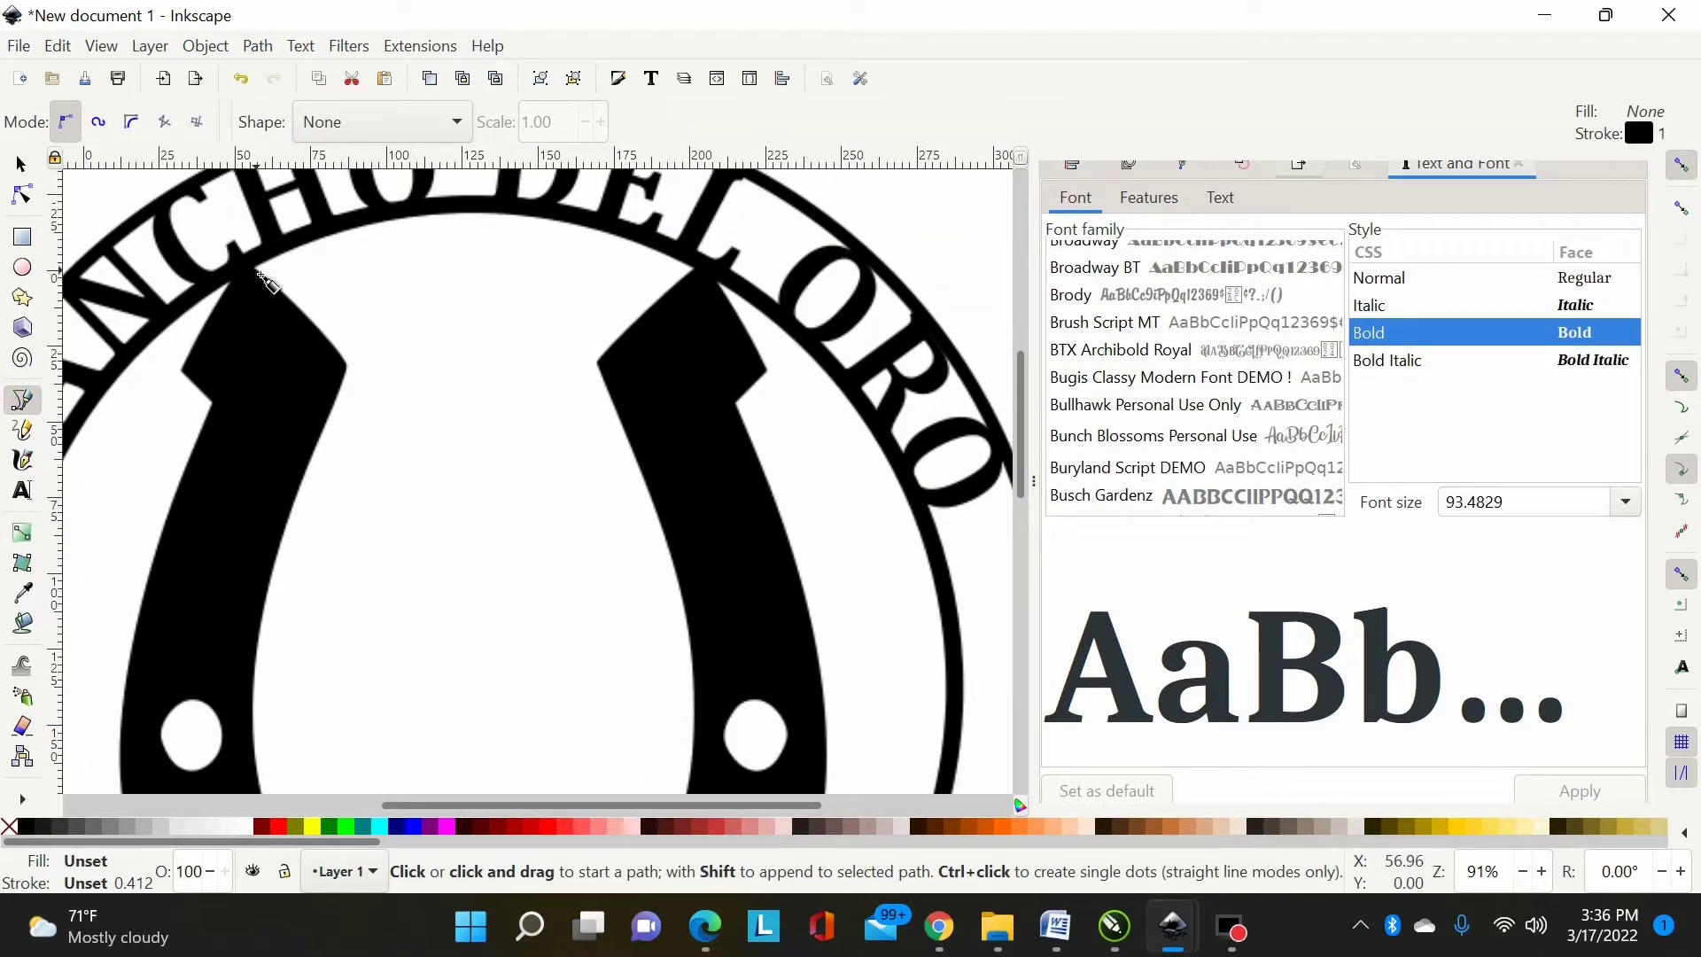
pyautogui.click(243, 268)
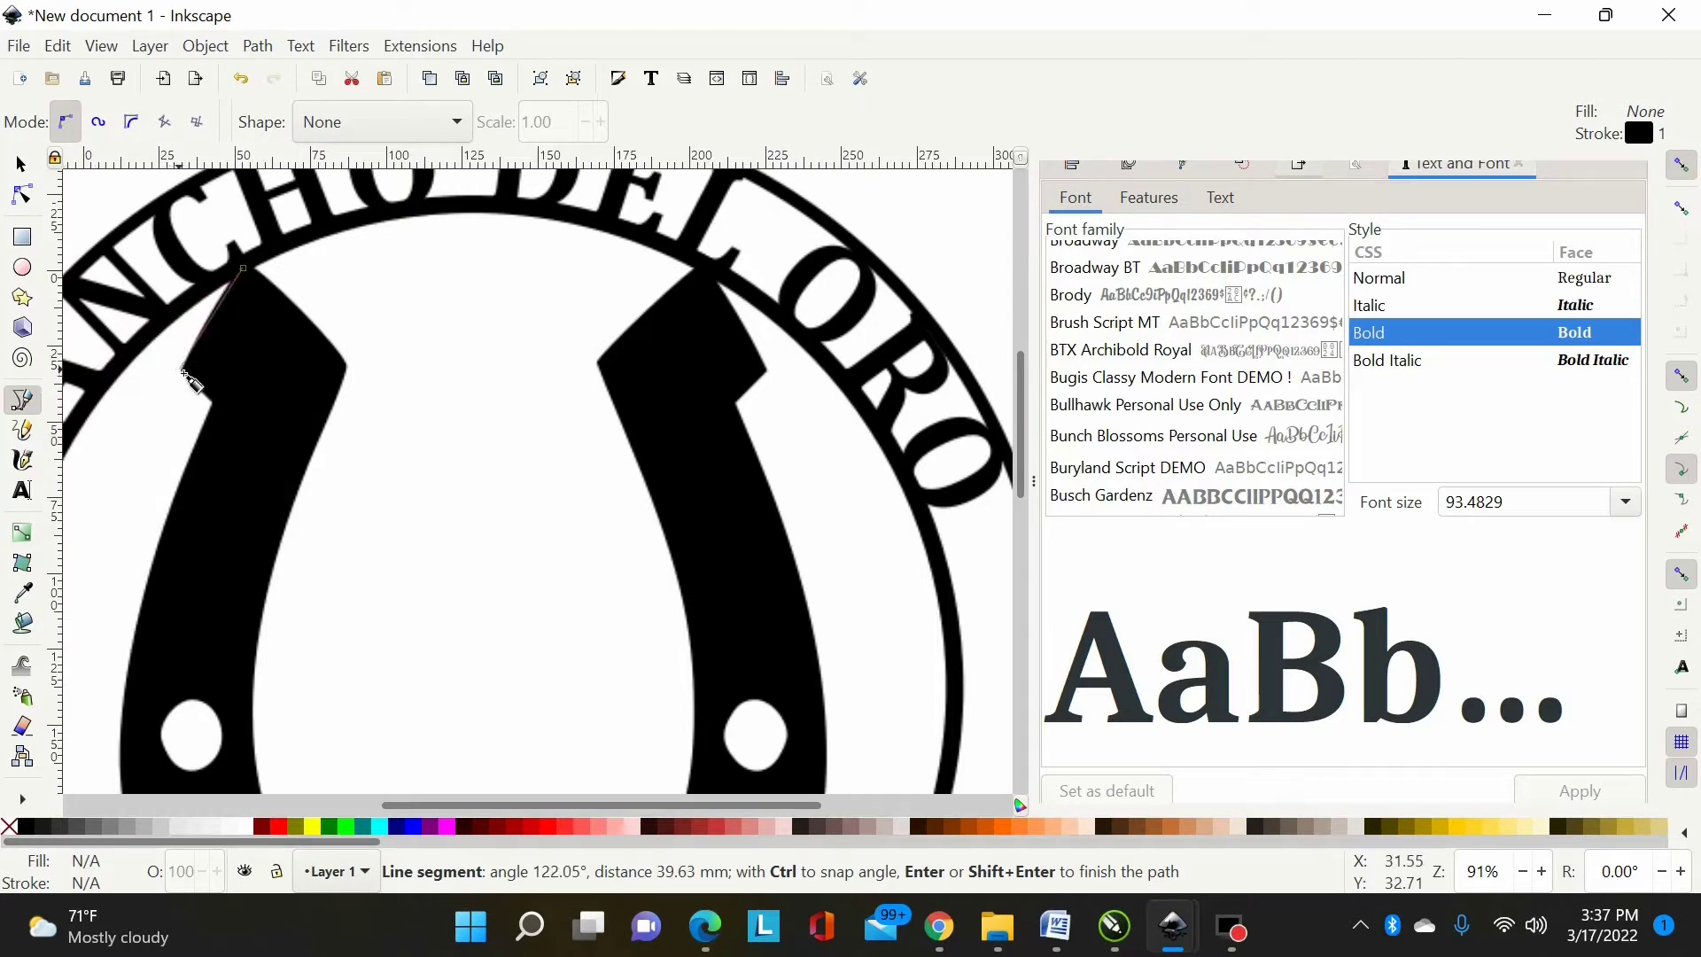
pyautogui.press('Escape')
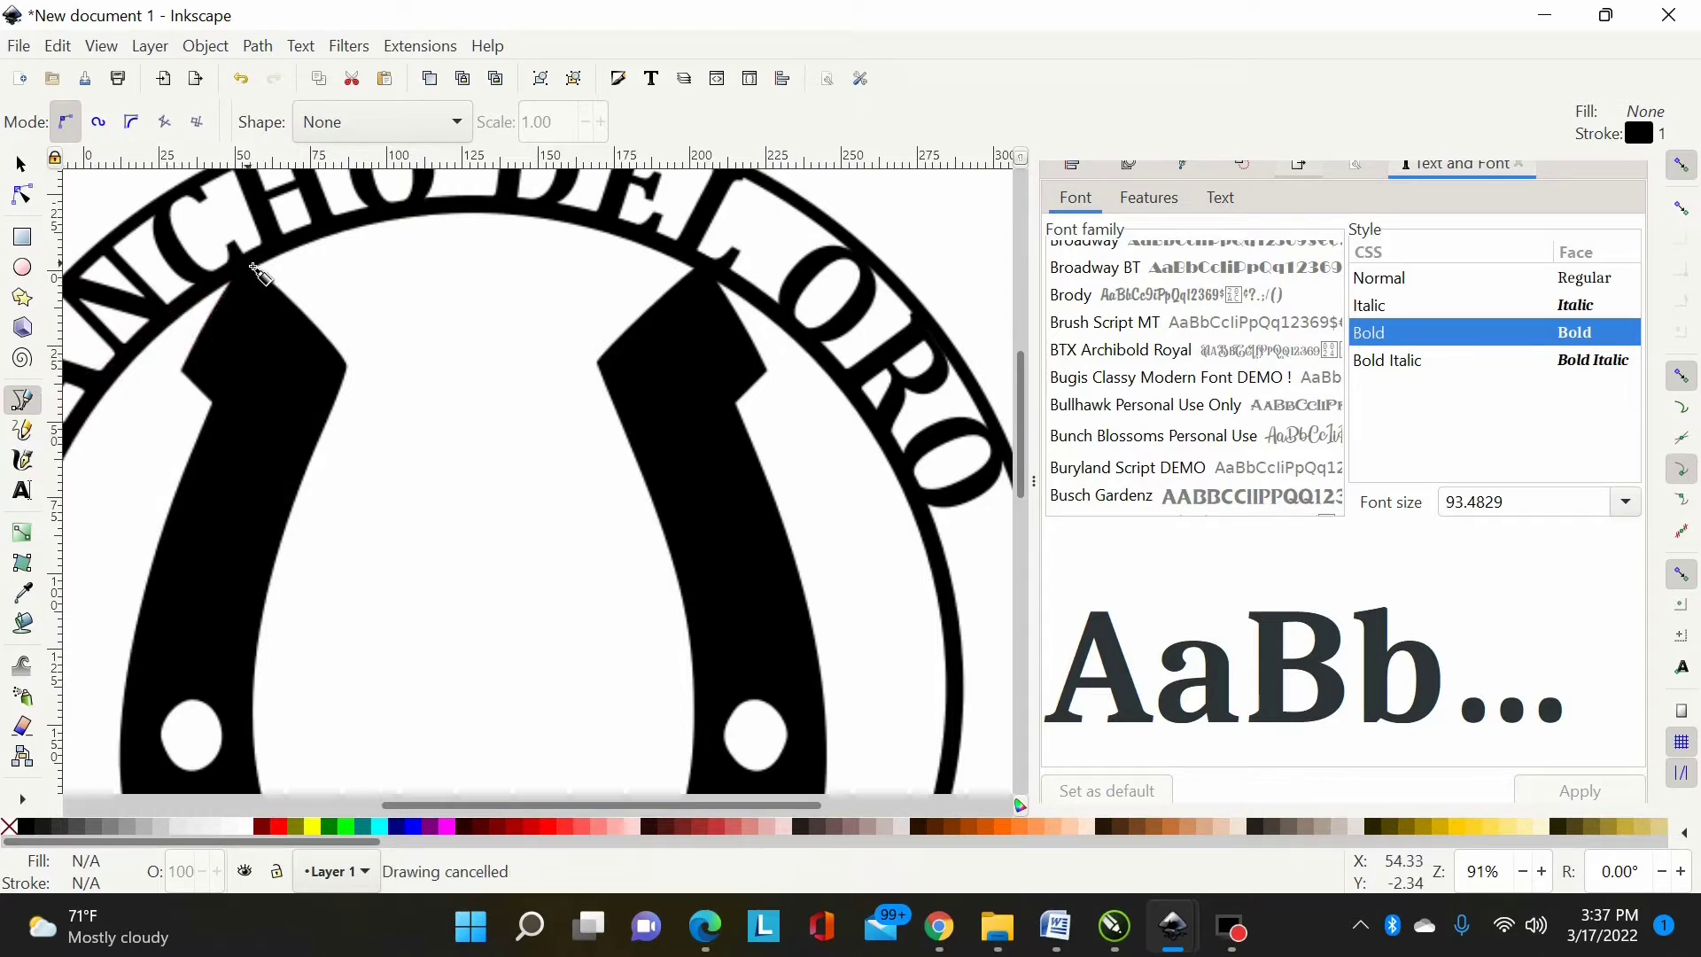
pyautogui.click(242, 265)
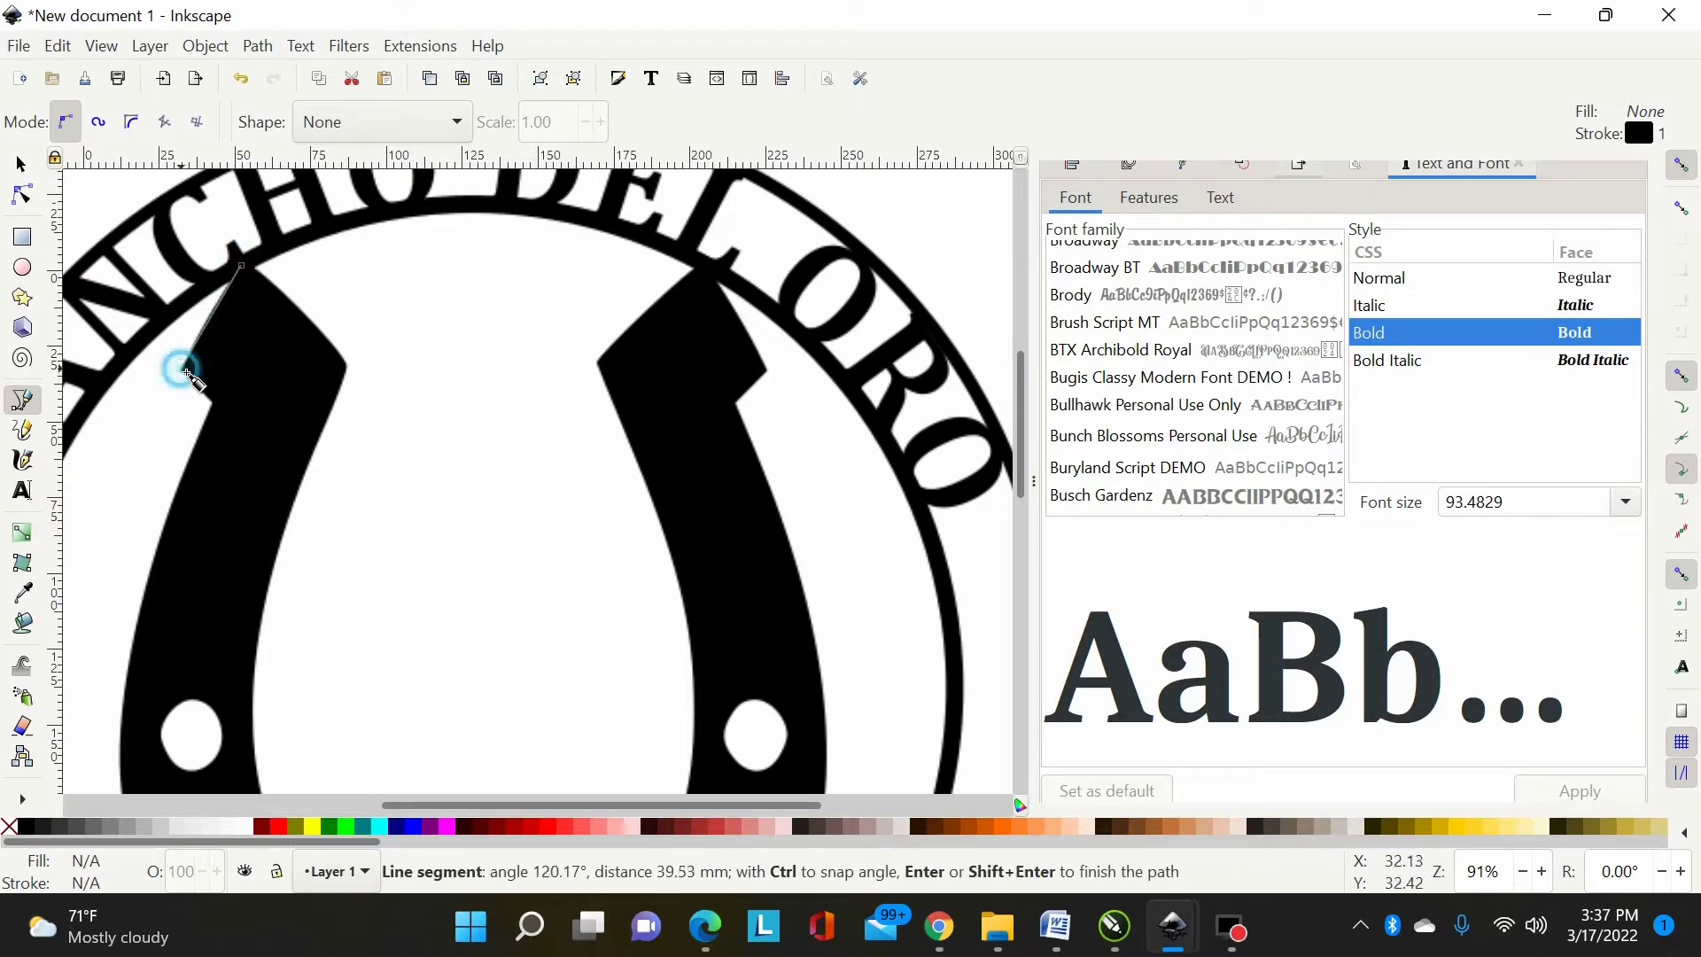
pyautogui.scroll(-4, 191, 361)
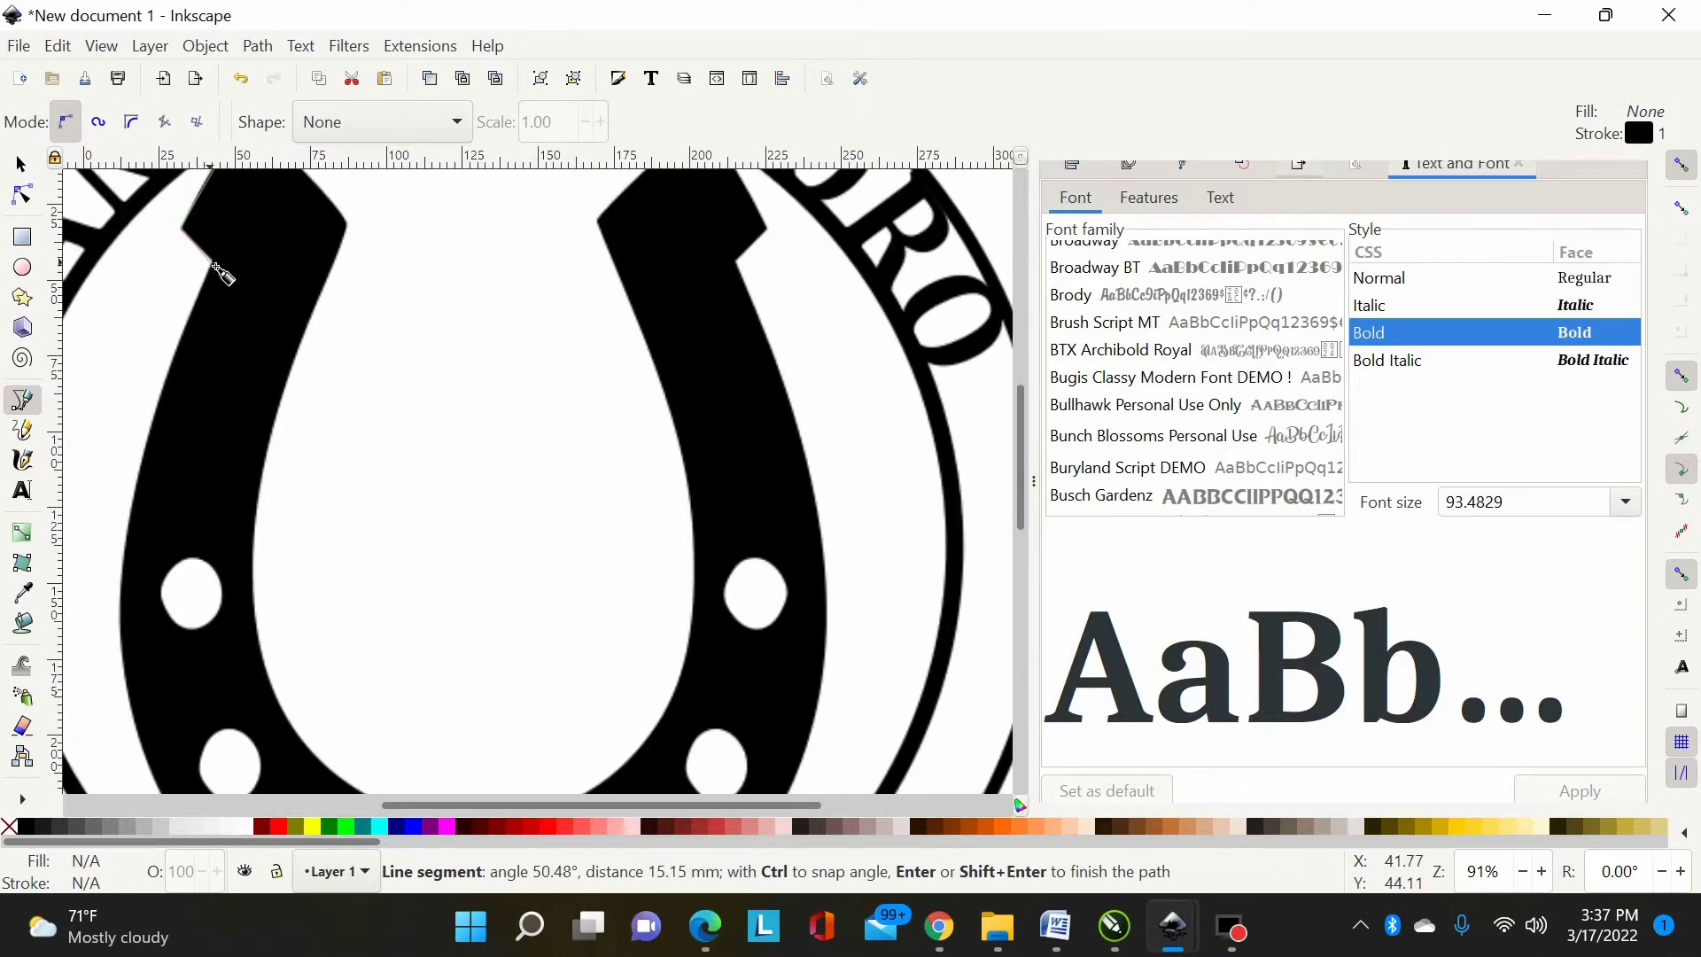
pyautogui.scroll(-6, 182, 361)
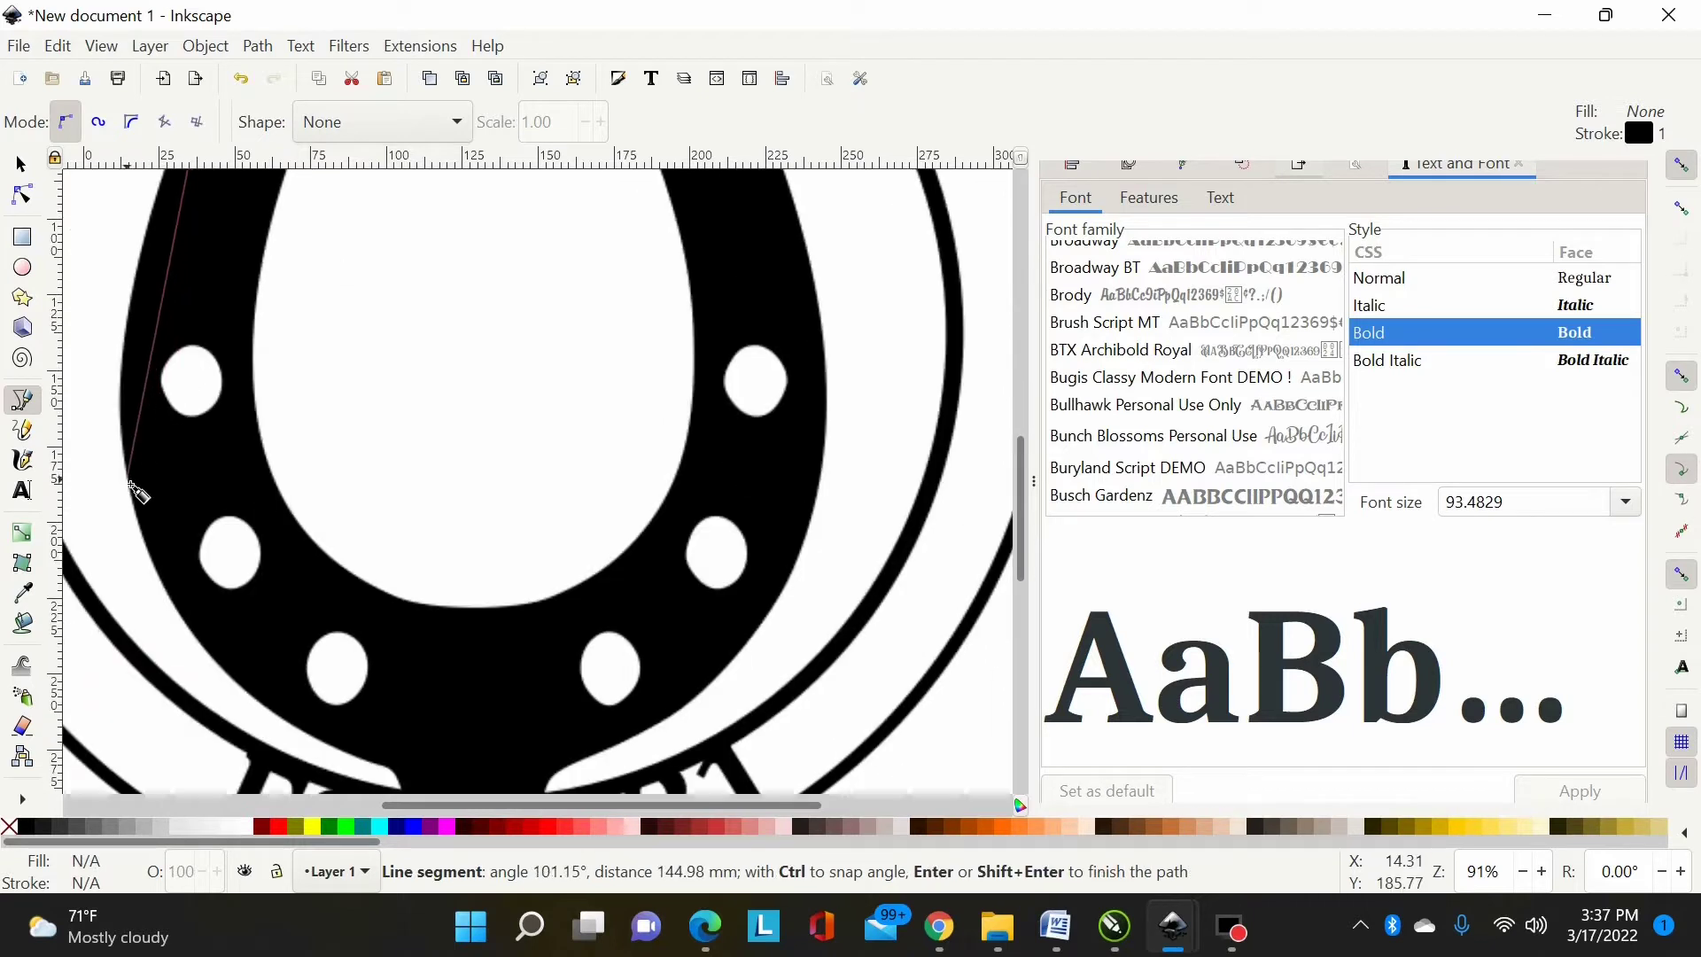
pyautogui.click(130, 478)
# Step: Continue the path along the horseshoe's lower left edge and base, then straight up the centre line to the inner curve
pyautogui.scroll(-6, 125, 474)
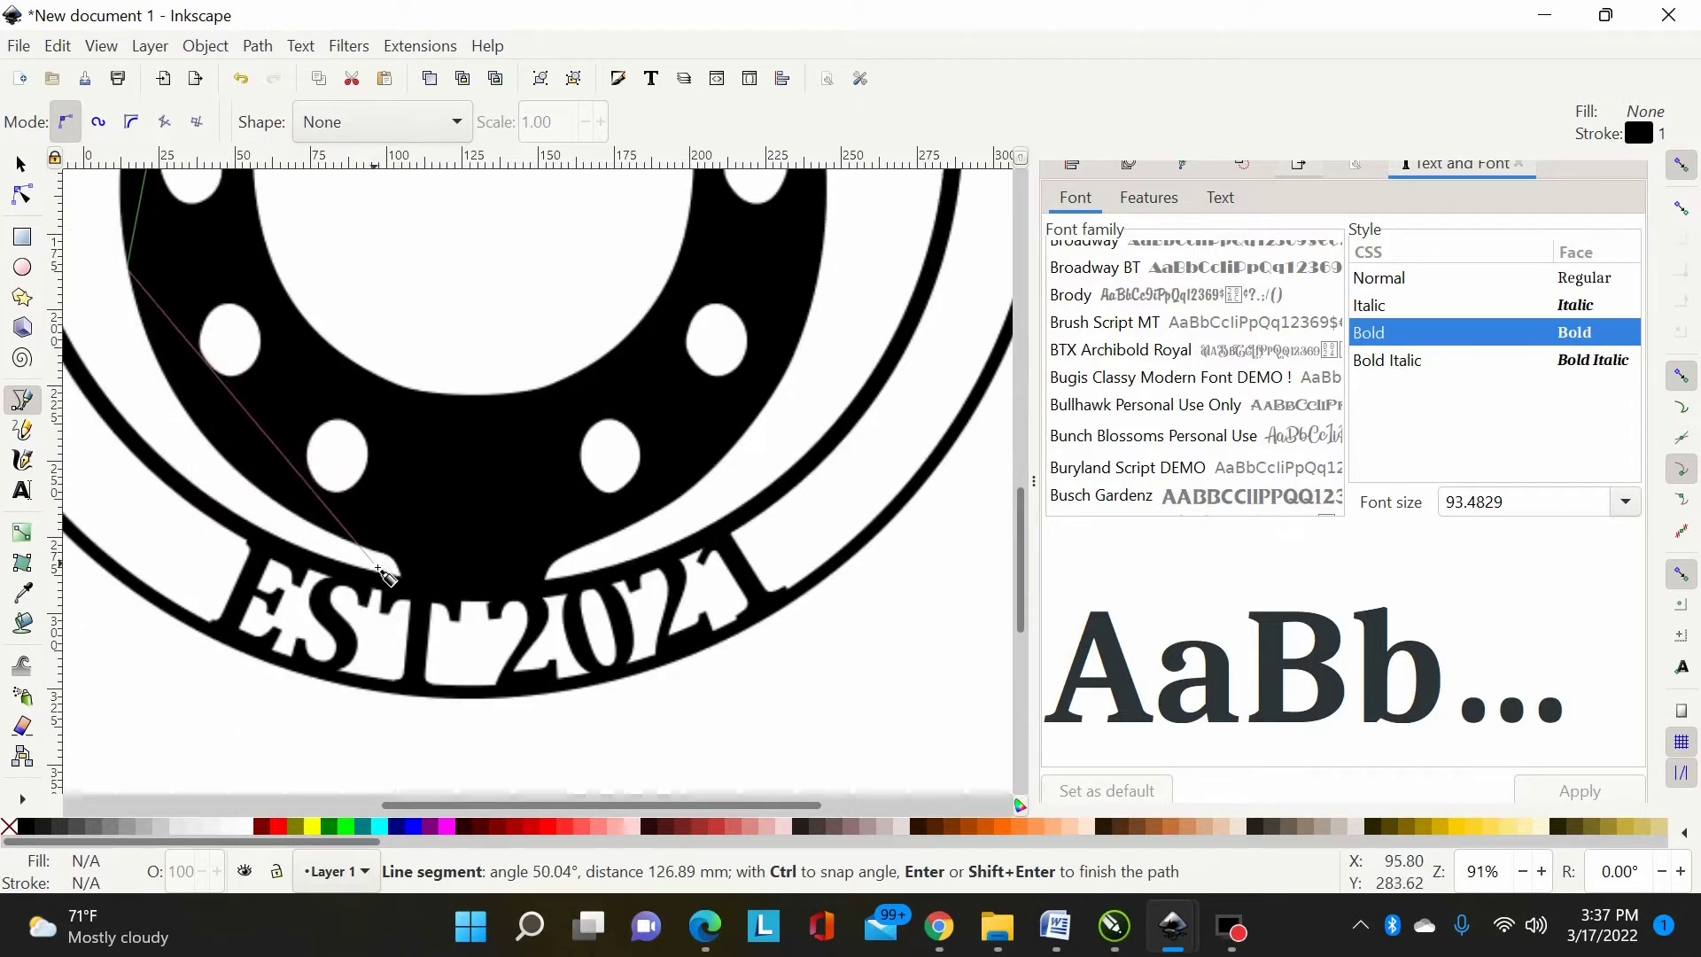
pyautogui.keyDown('ctrl'); pyautogui.scroll(1, 382, 578); pyautogui.keyUp('ctrl')
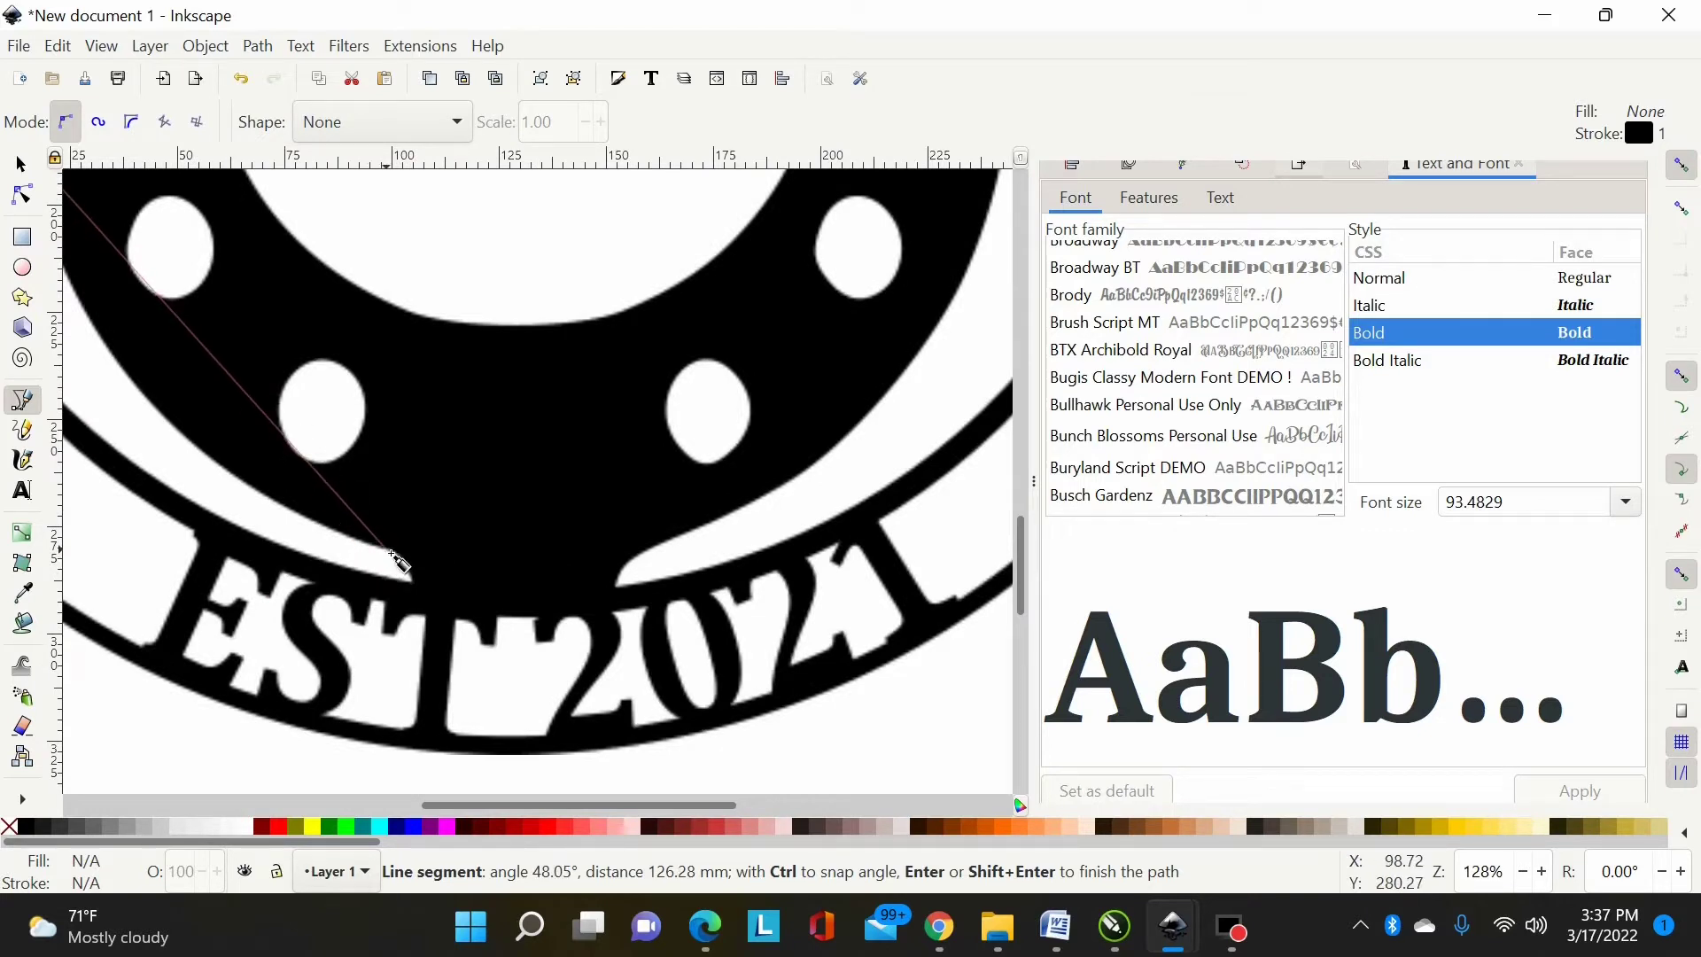
pyautogui.click(396, 561)
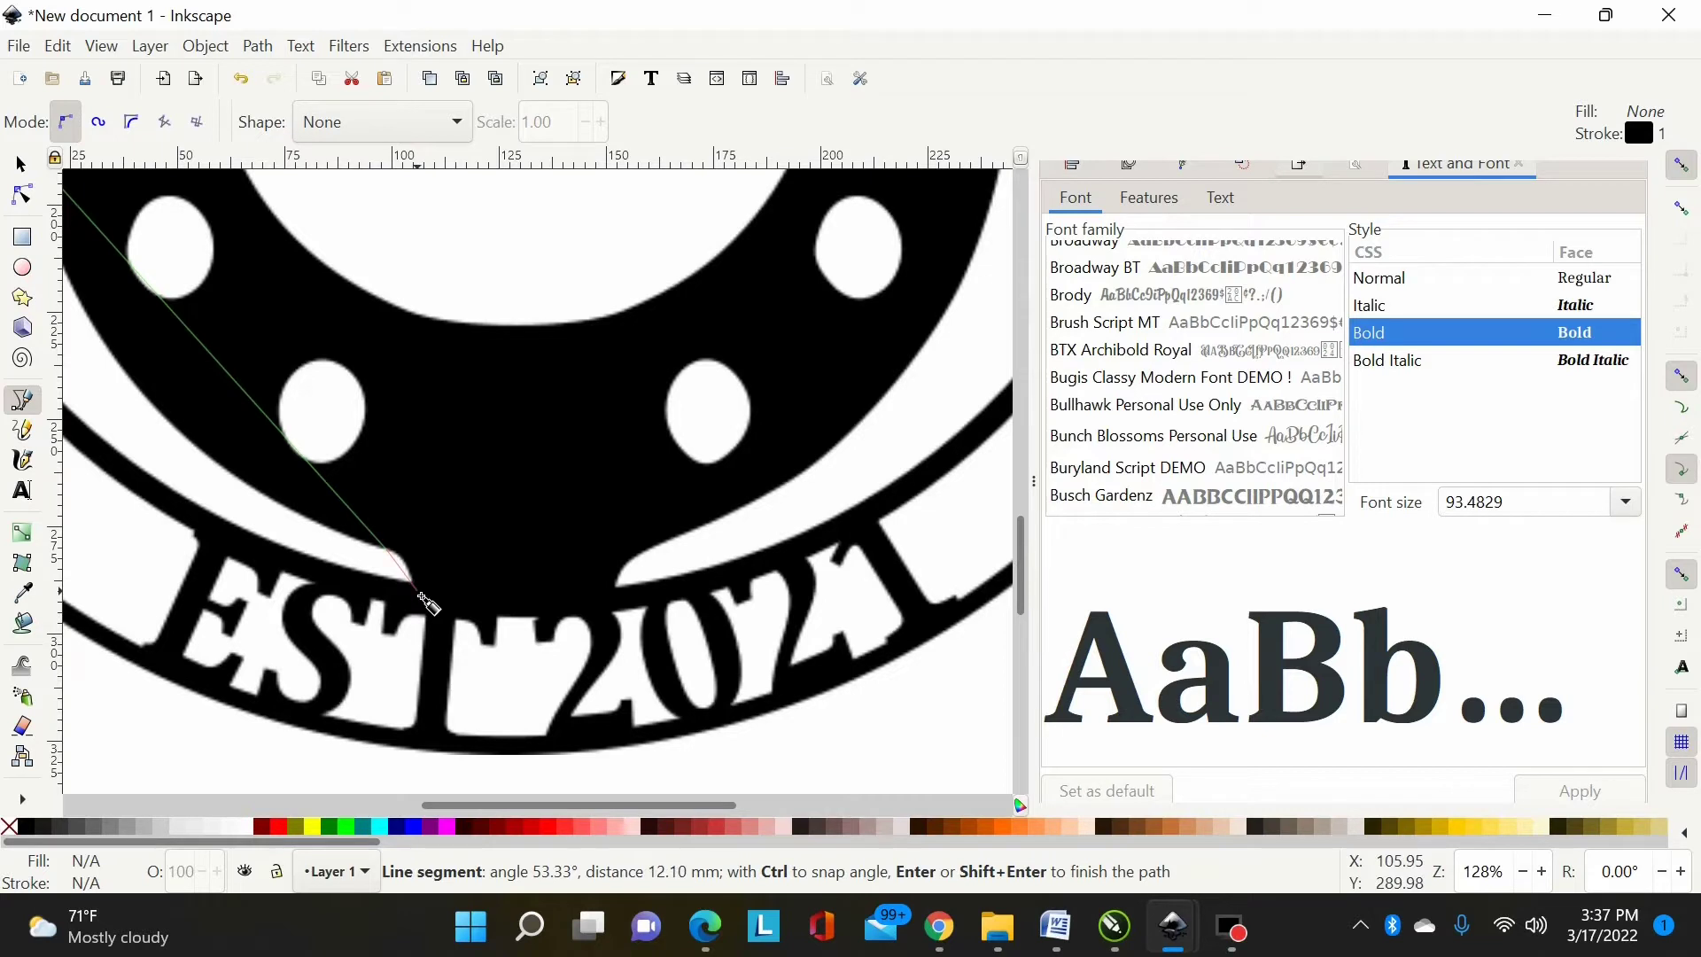
pyautogui.click(412, 586)
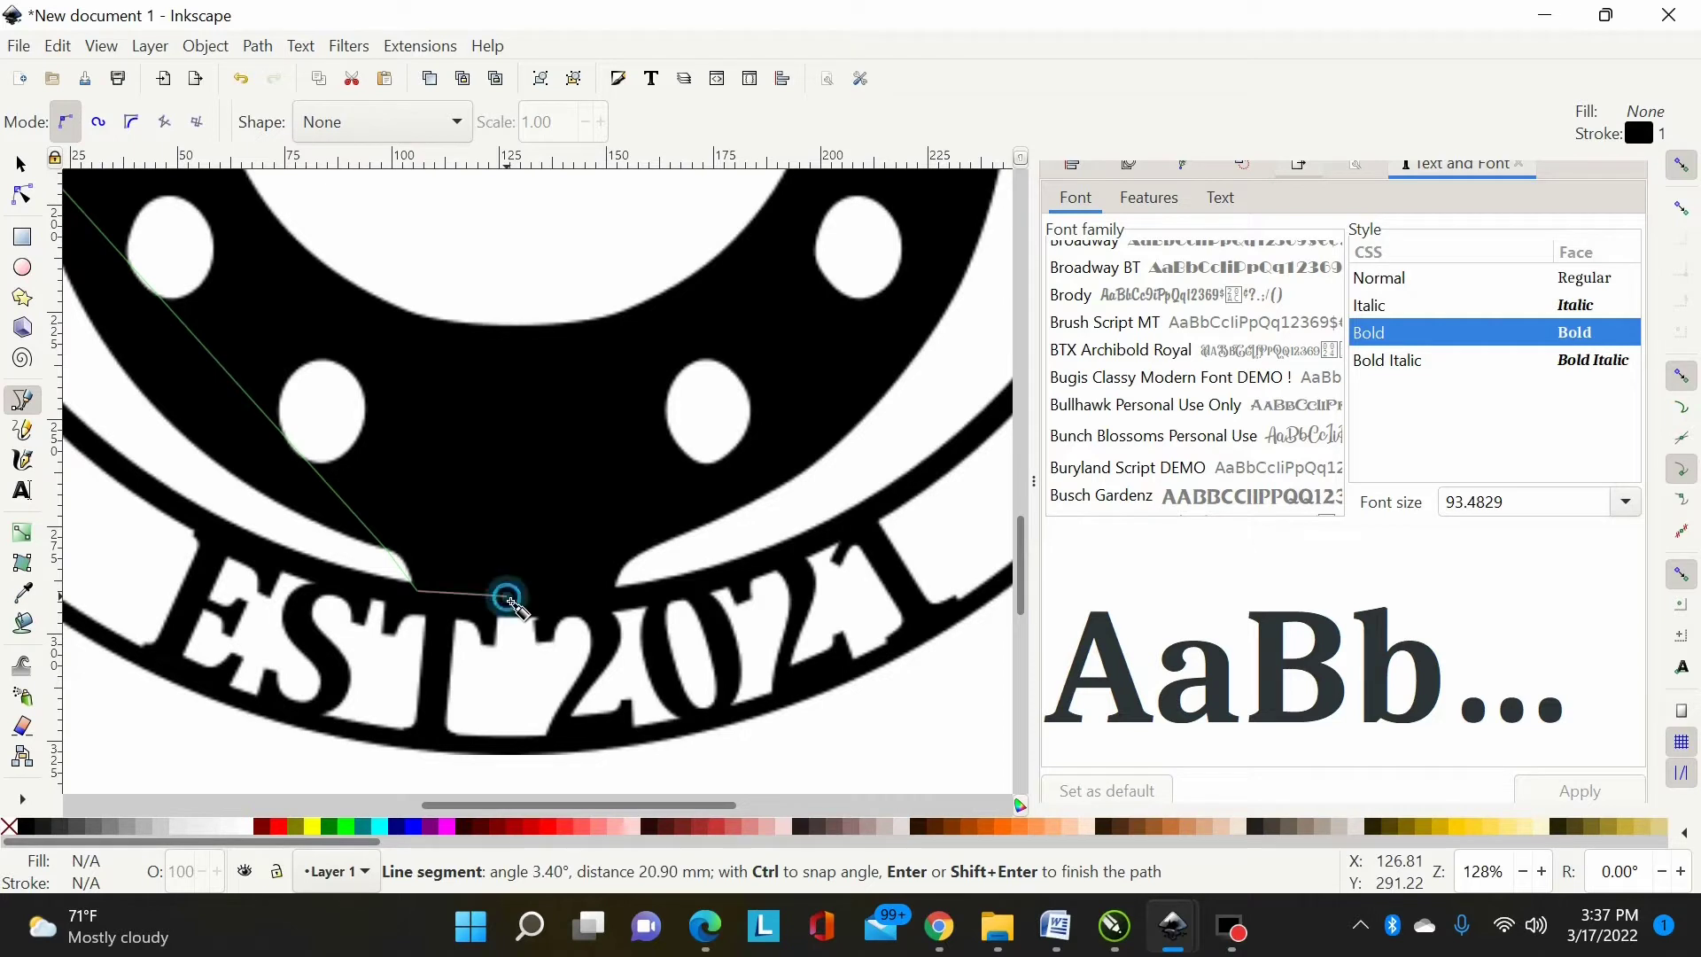
pyautogui.click(506, 595)
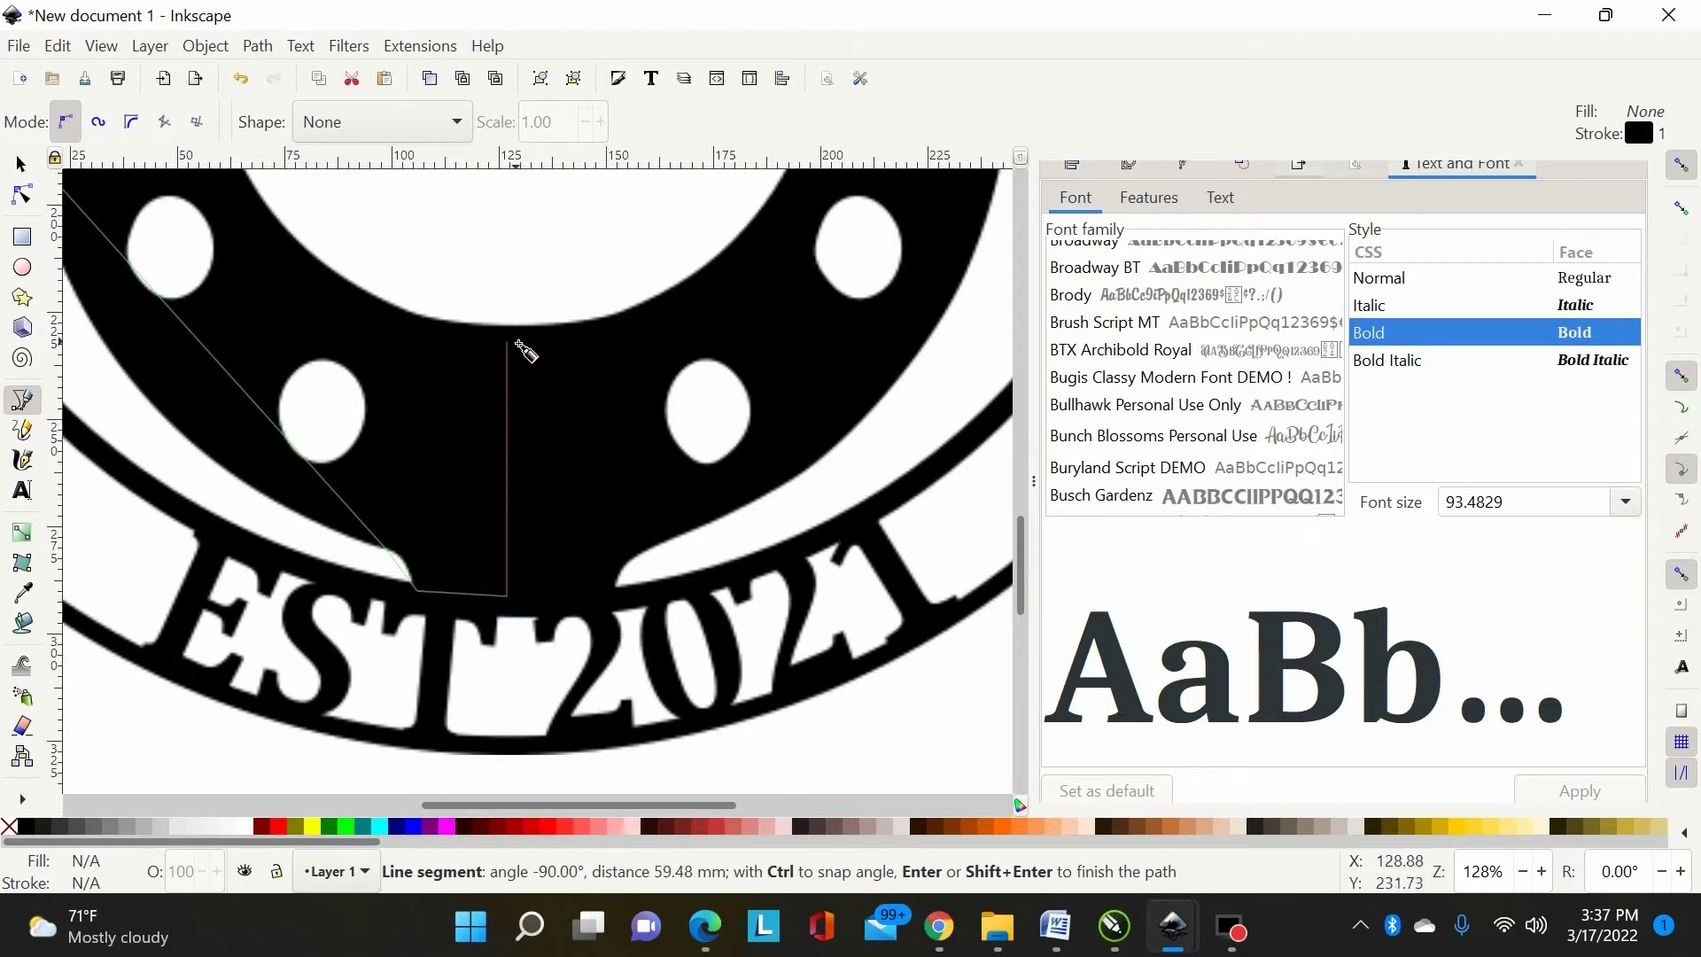
pyautogui.click(507, 327)
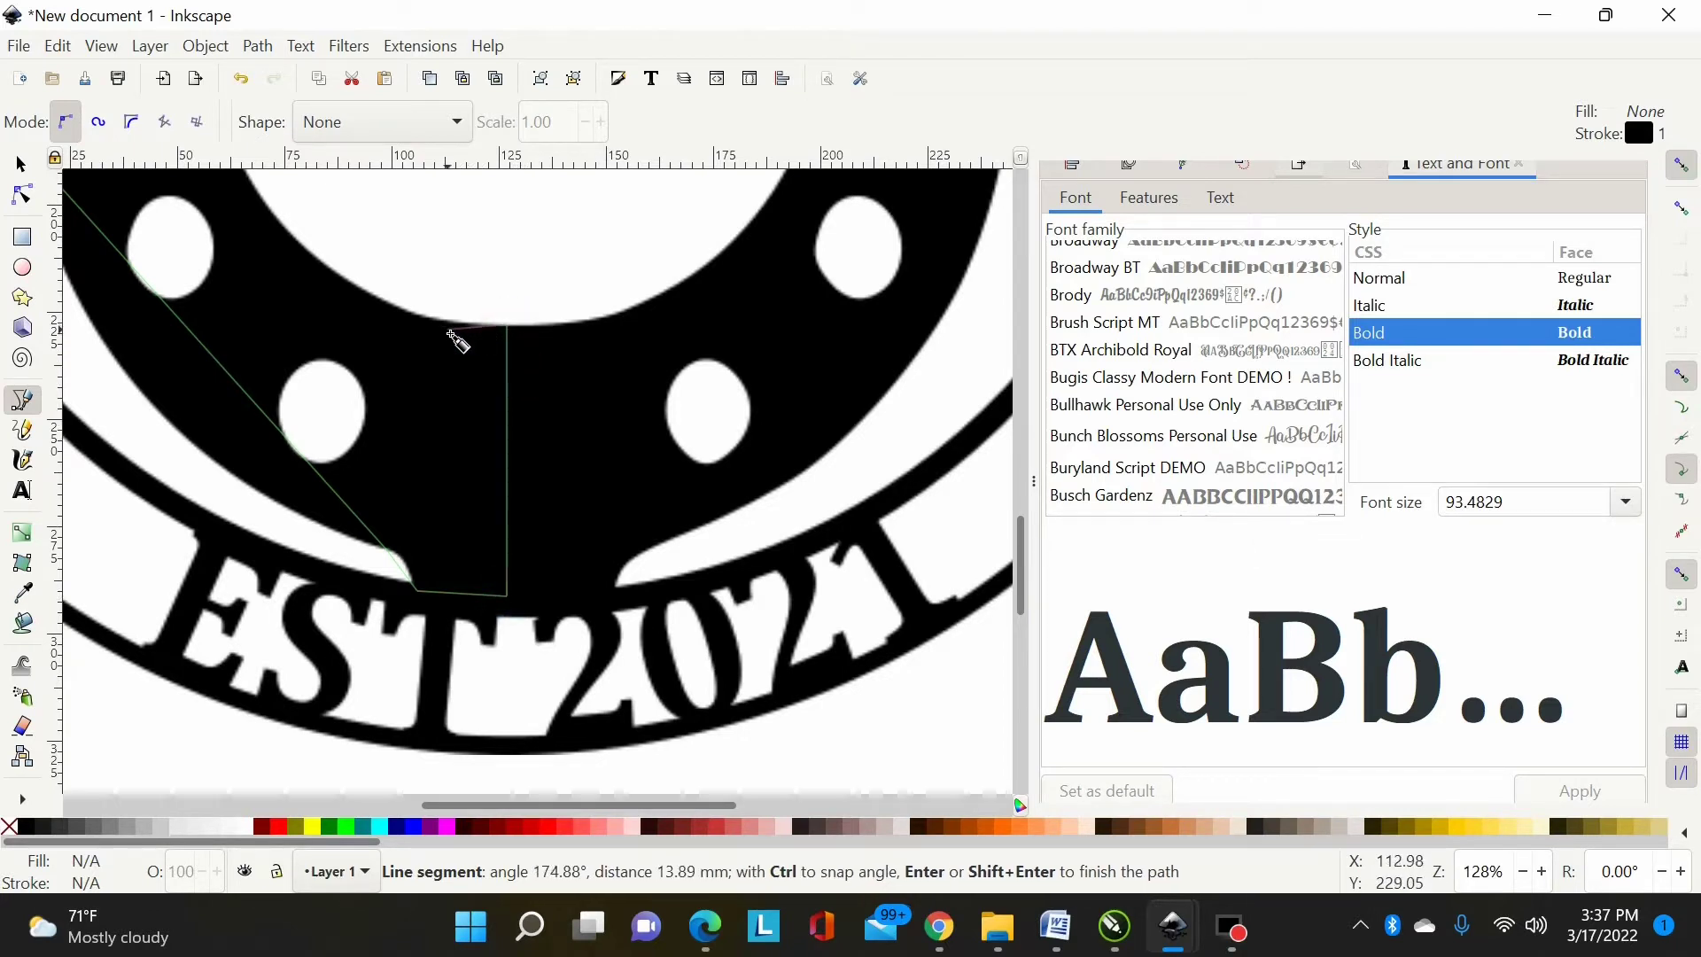
# Step: Trace straight segments up the left arm's inner edge and around its upper corner, closing the path at the starting node
pyautogui.scroll(4, 456, 349)
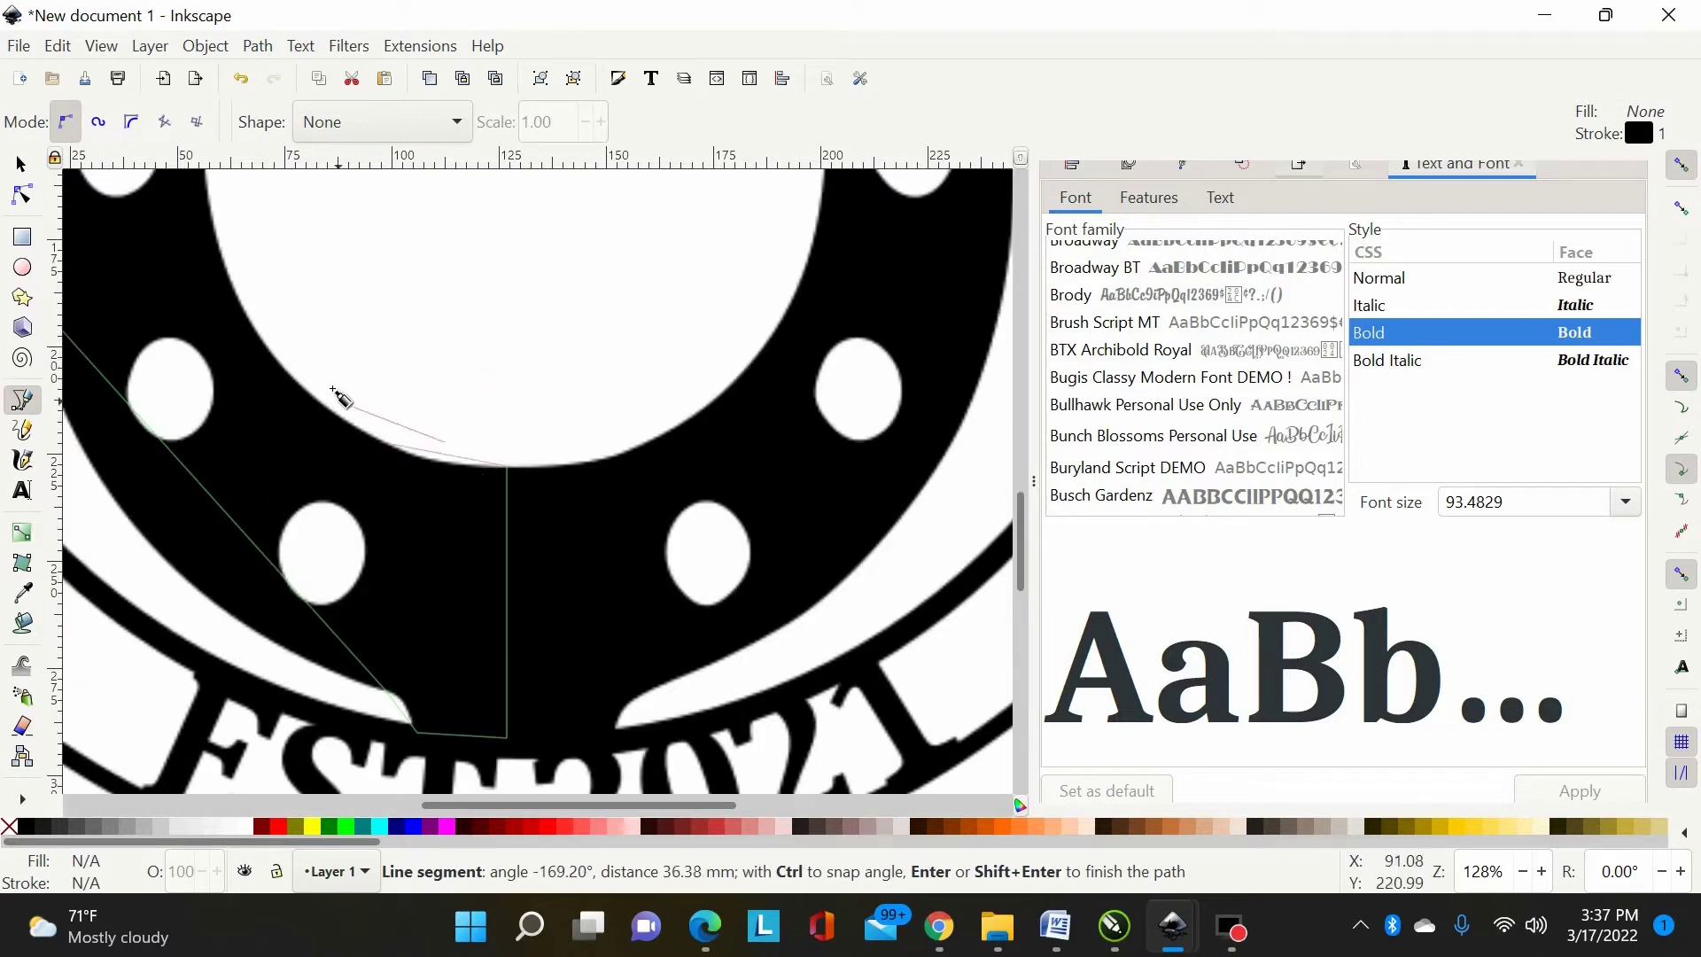
pyautogui.scroll(4, 284, 362)
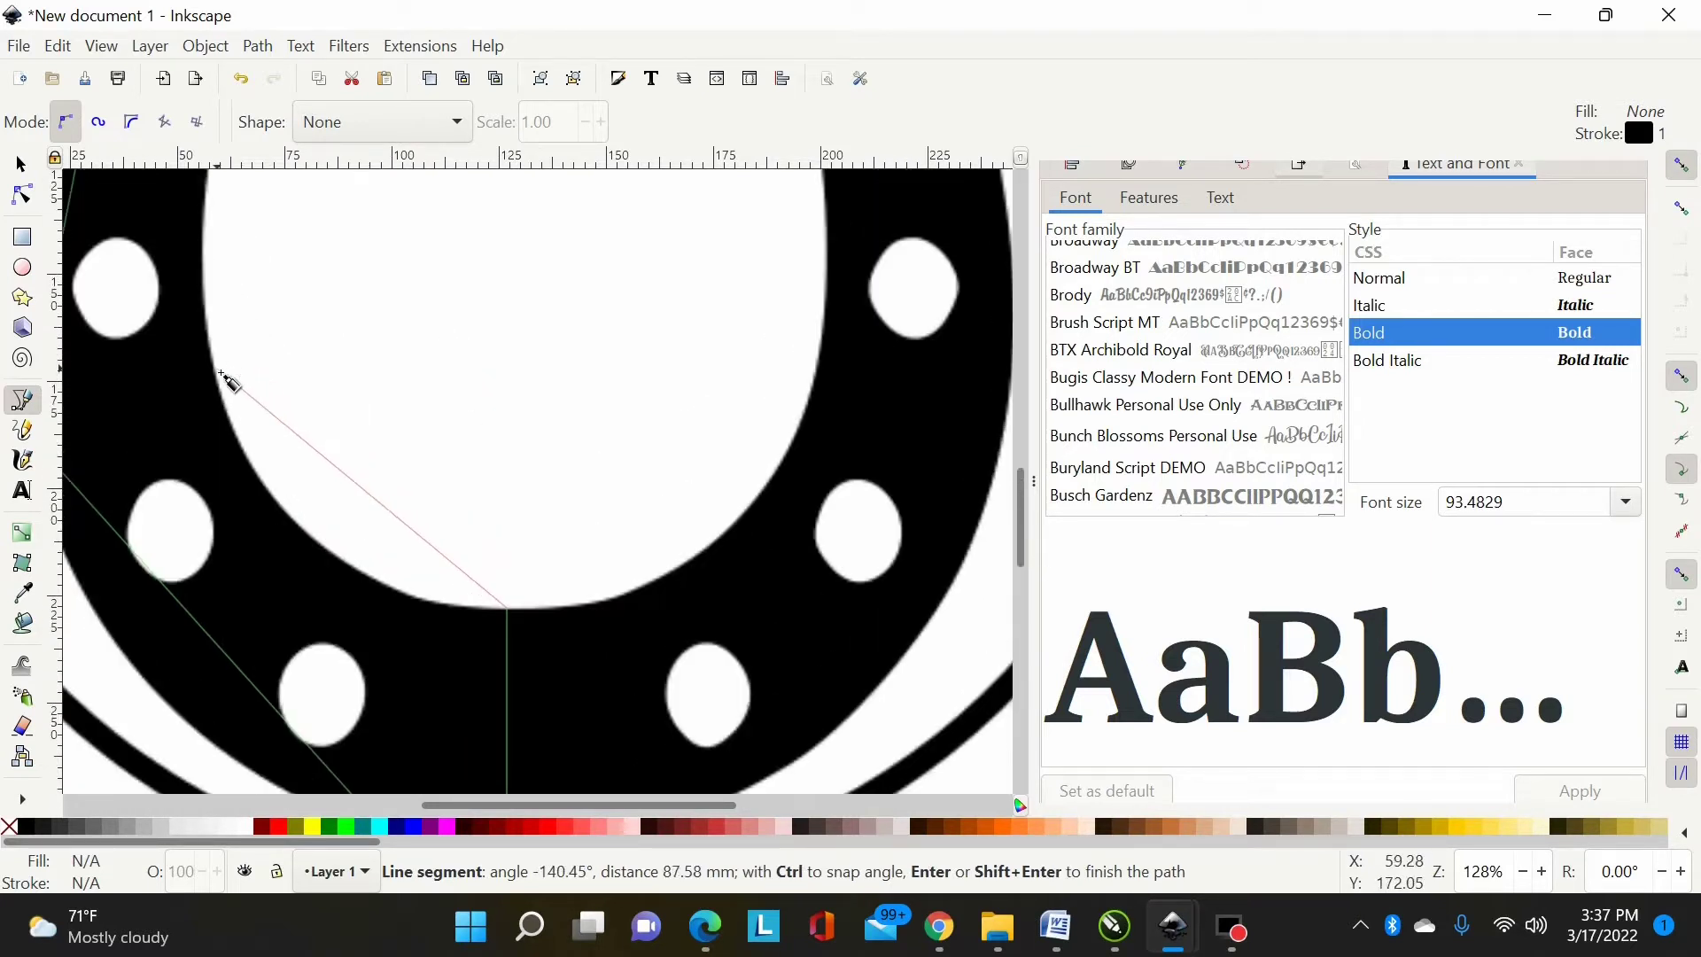
pyautogui.click(217, 333)
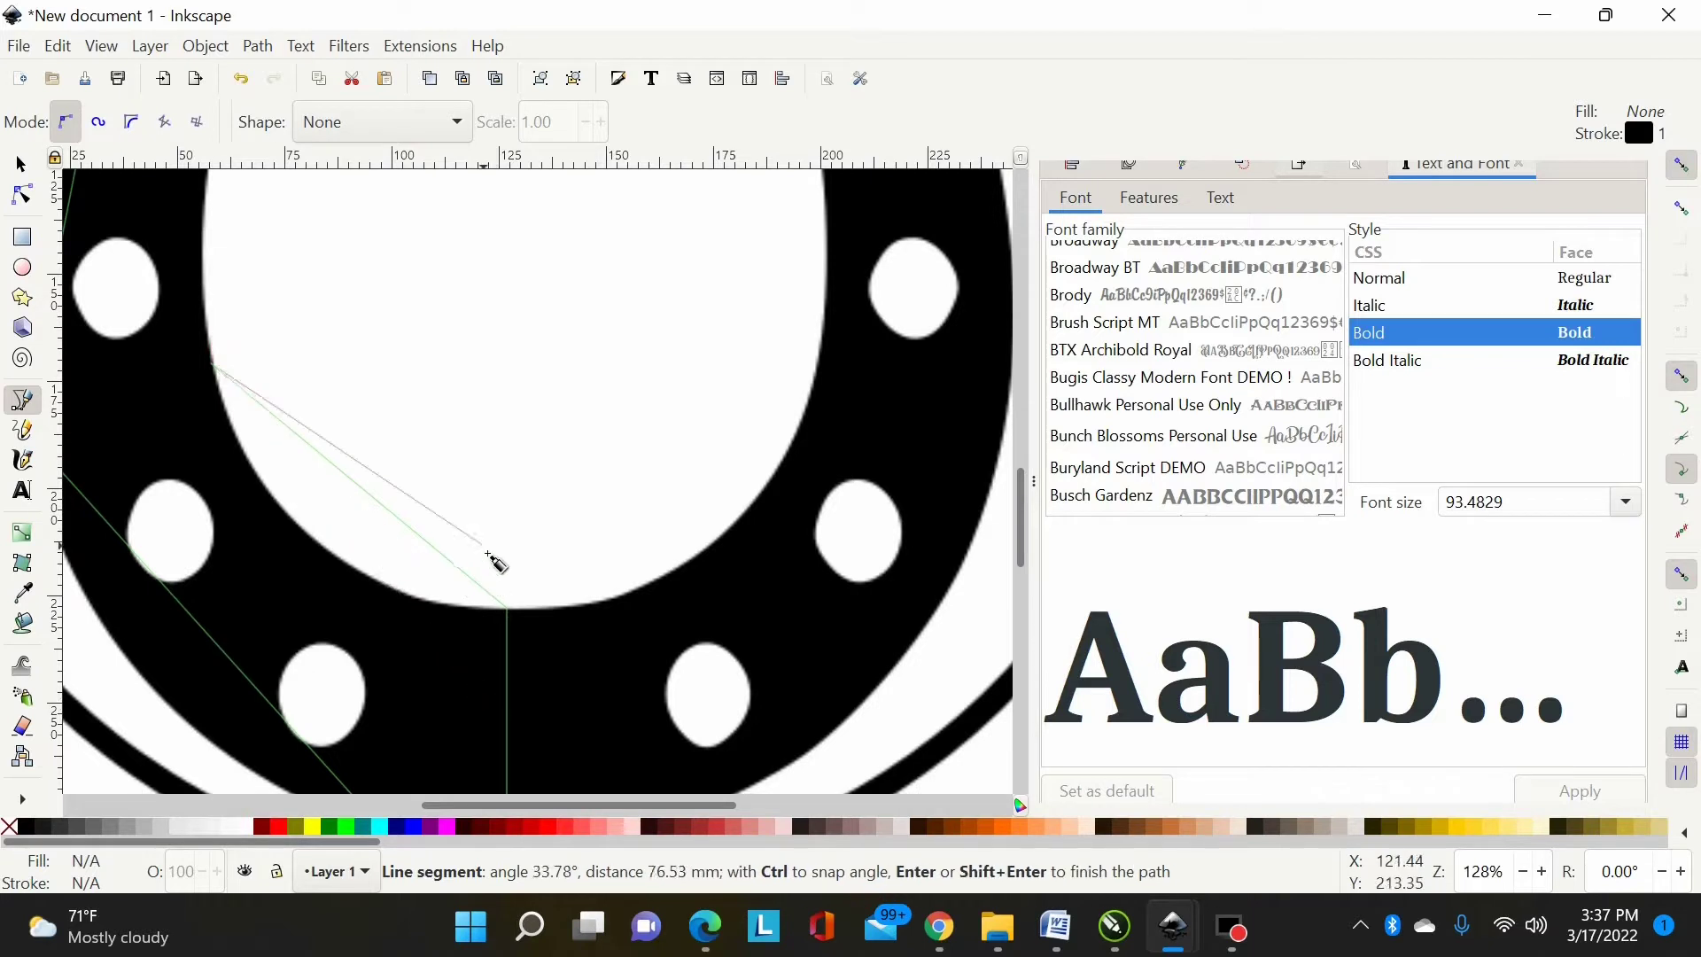
pyautogui.scroll(15, 276, 386)
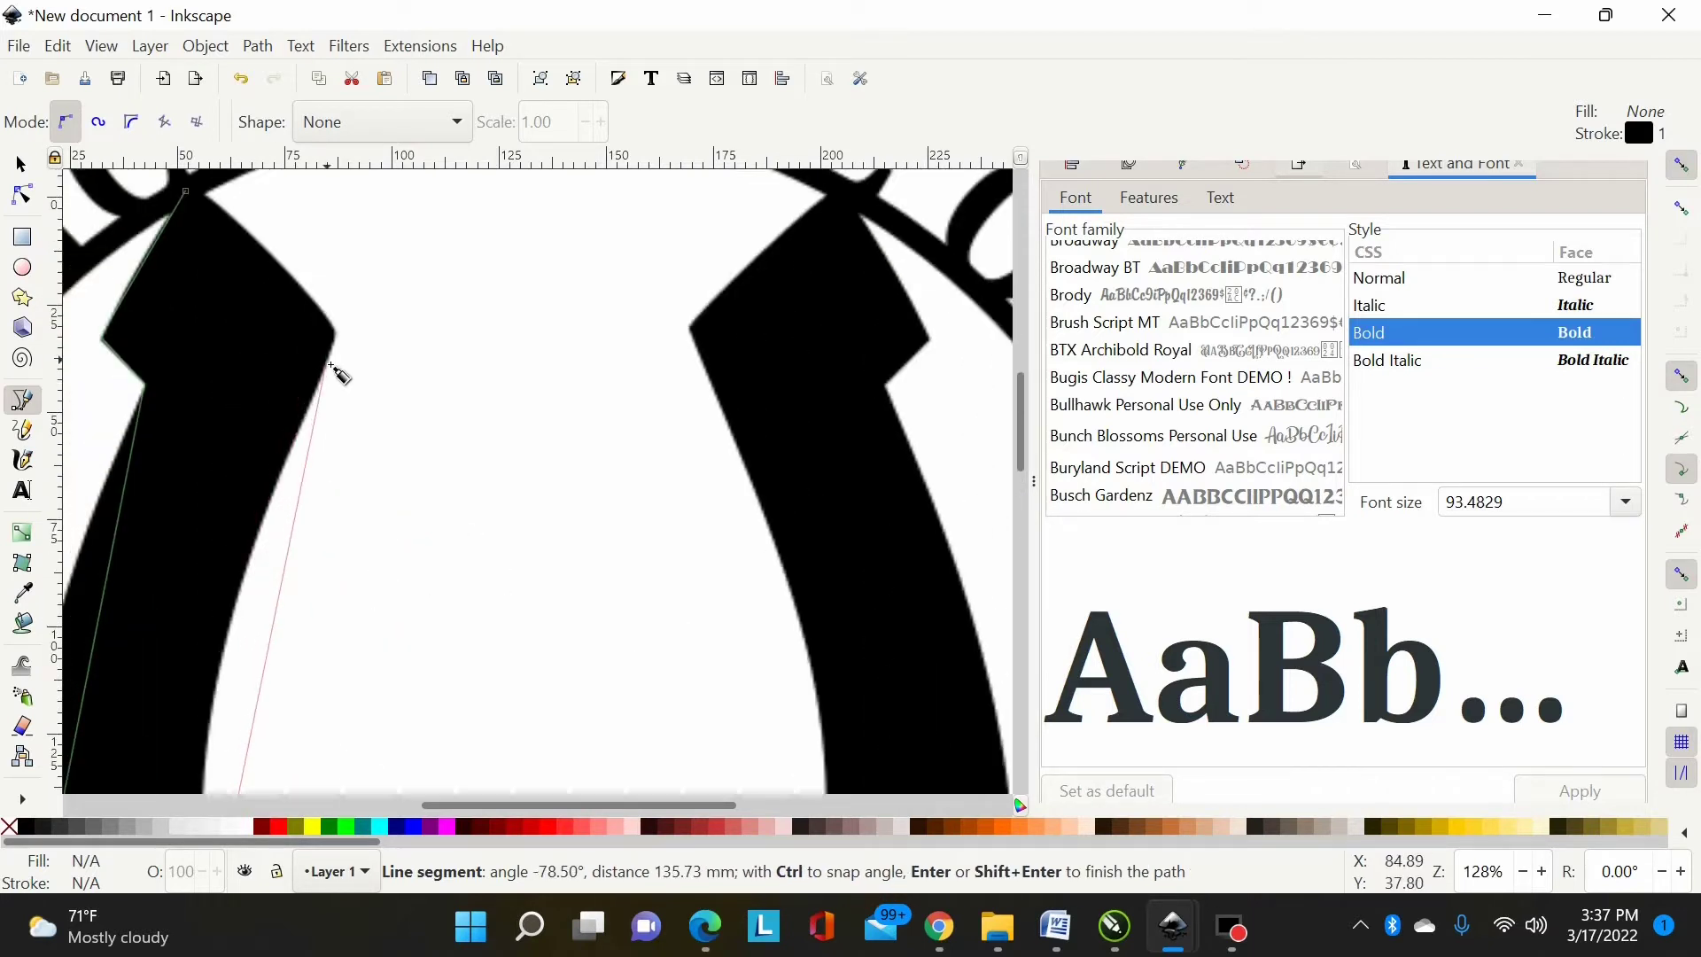
pyautogui.click(333, 367)
pyautogui.click(332, 326)
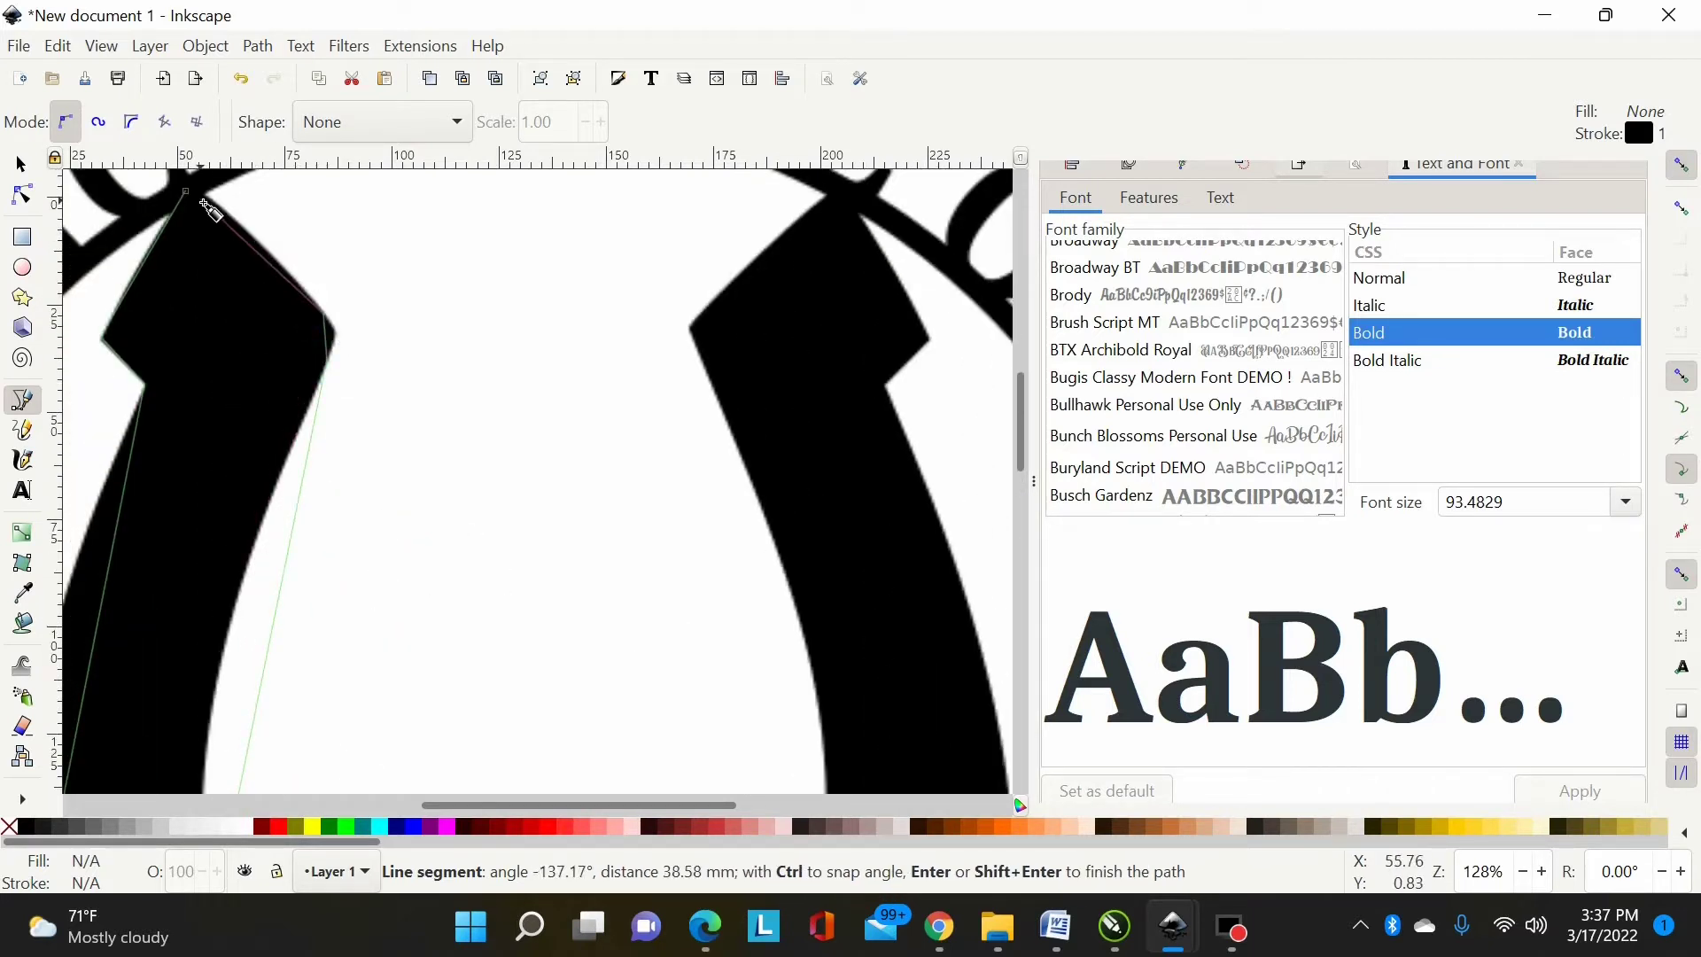
pyautogui.click(186, 193)
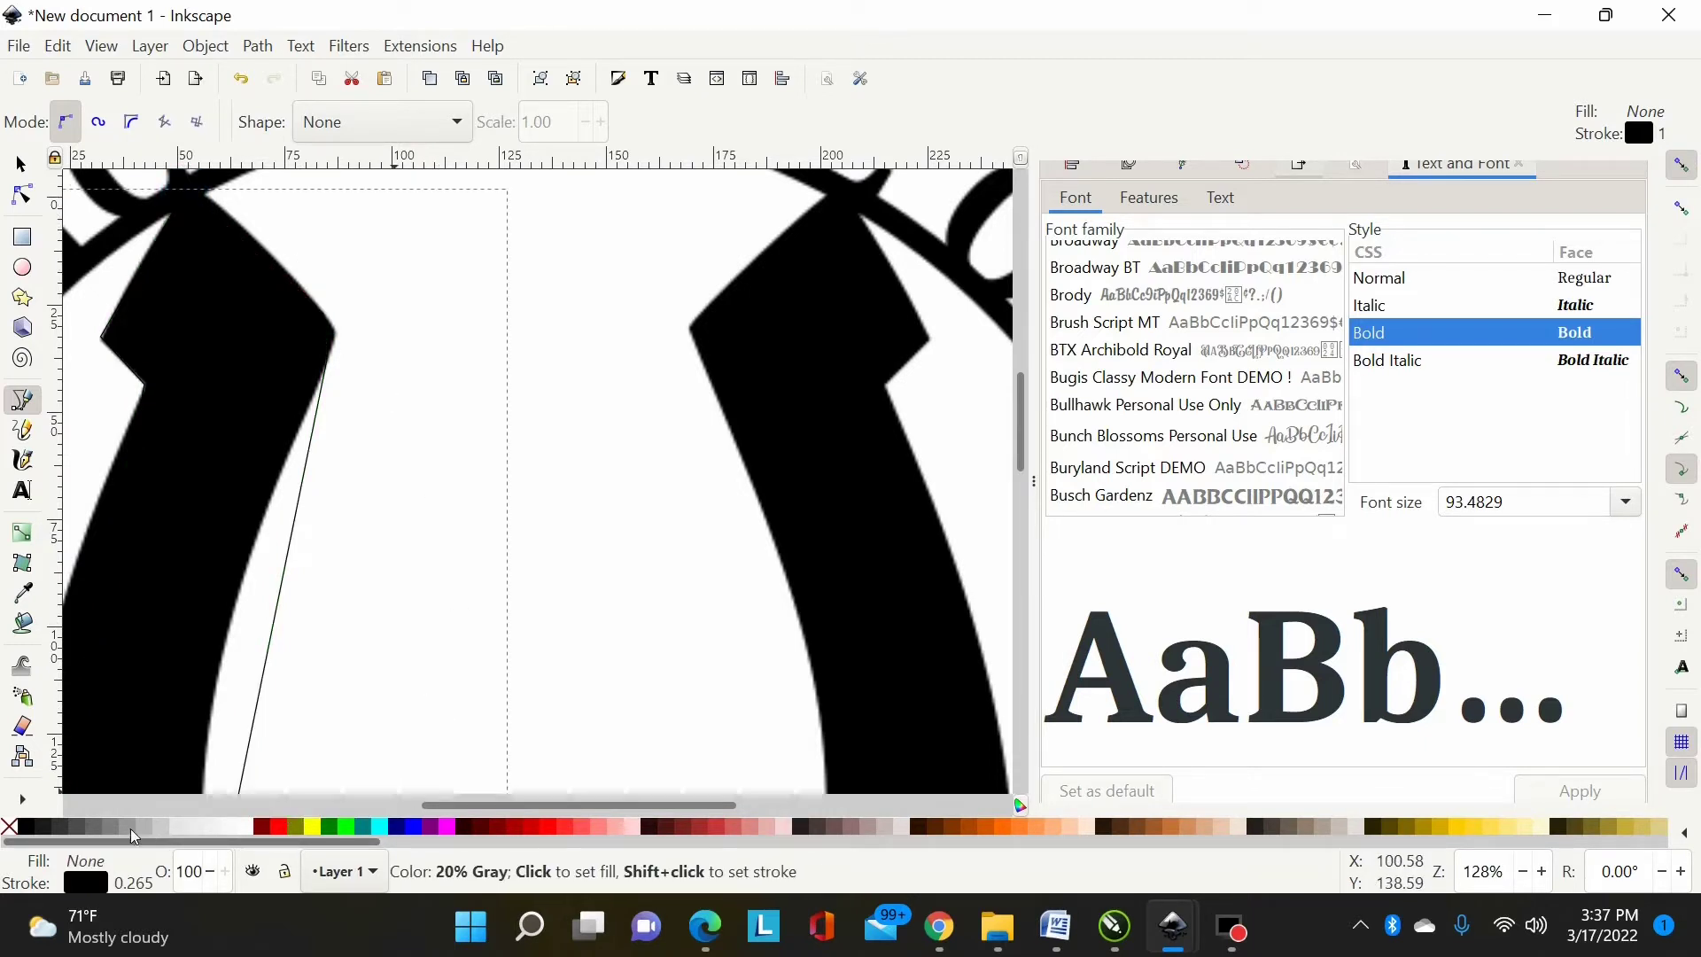
# Step: Set the traced half-horseshoe path's stroke to red and select the path
pyautogui.keyDown('shift'); pyautogui.click(279, 829); pyautogui.keyUp('shift')
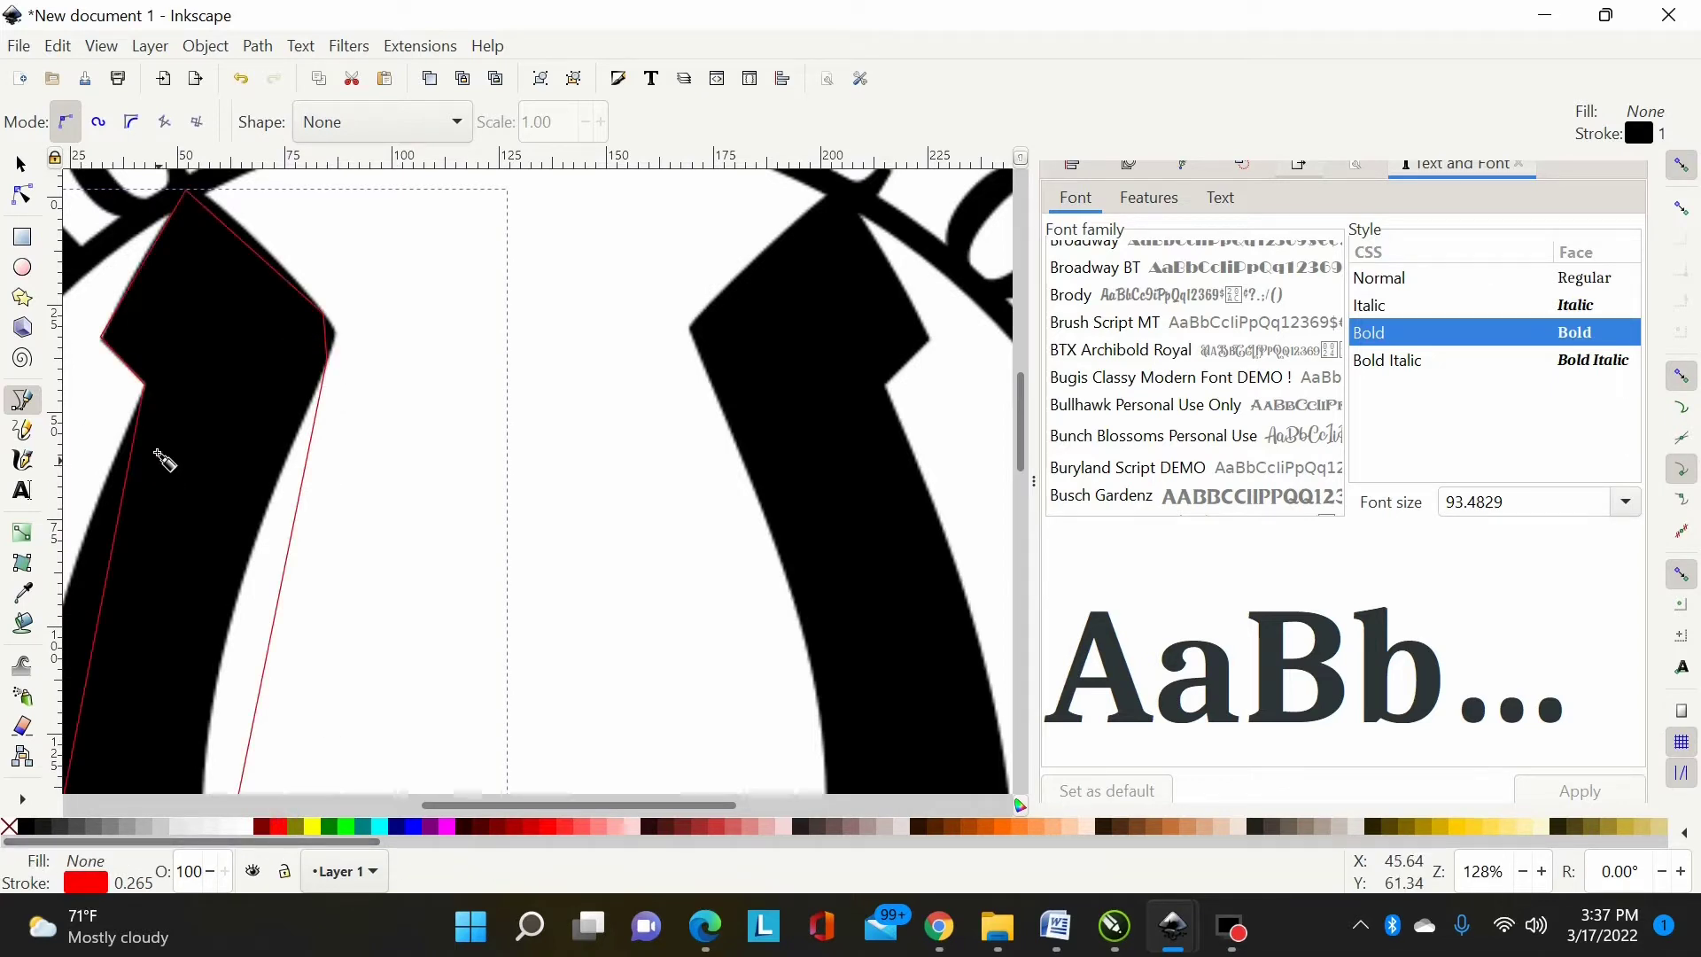
pyautogui.click(21, 164)
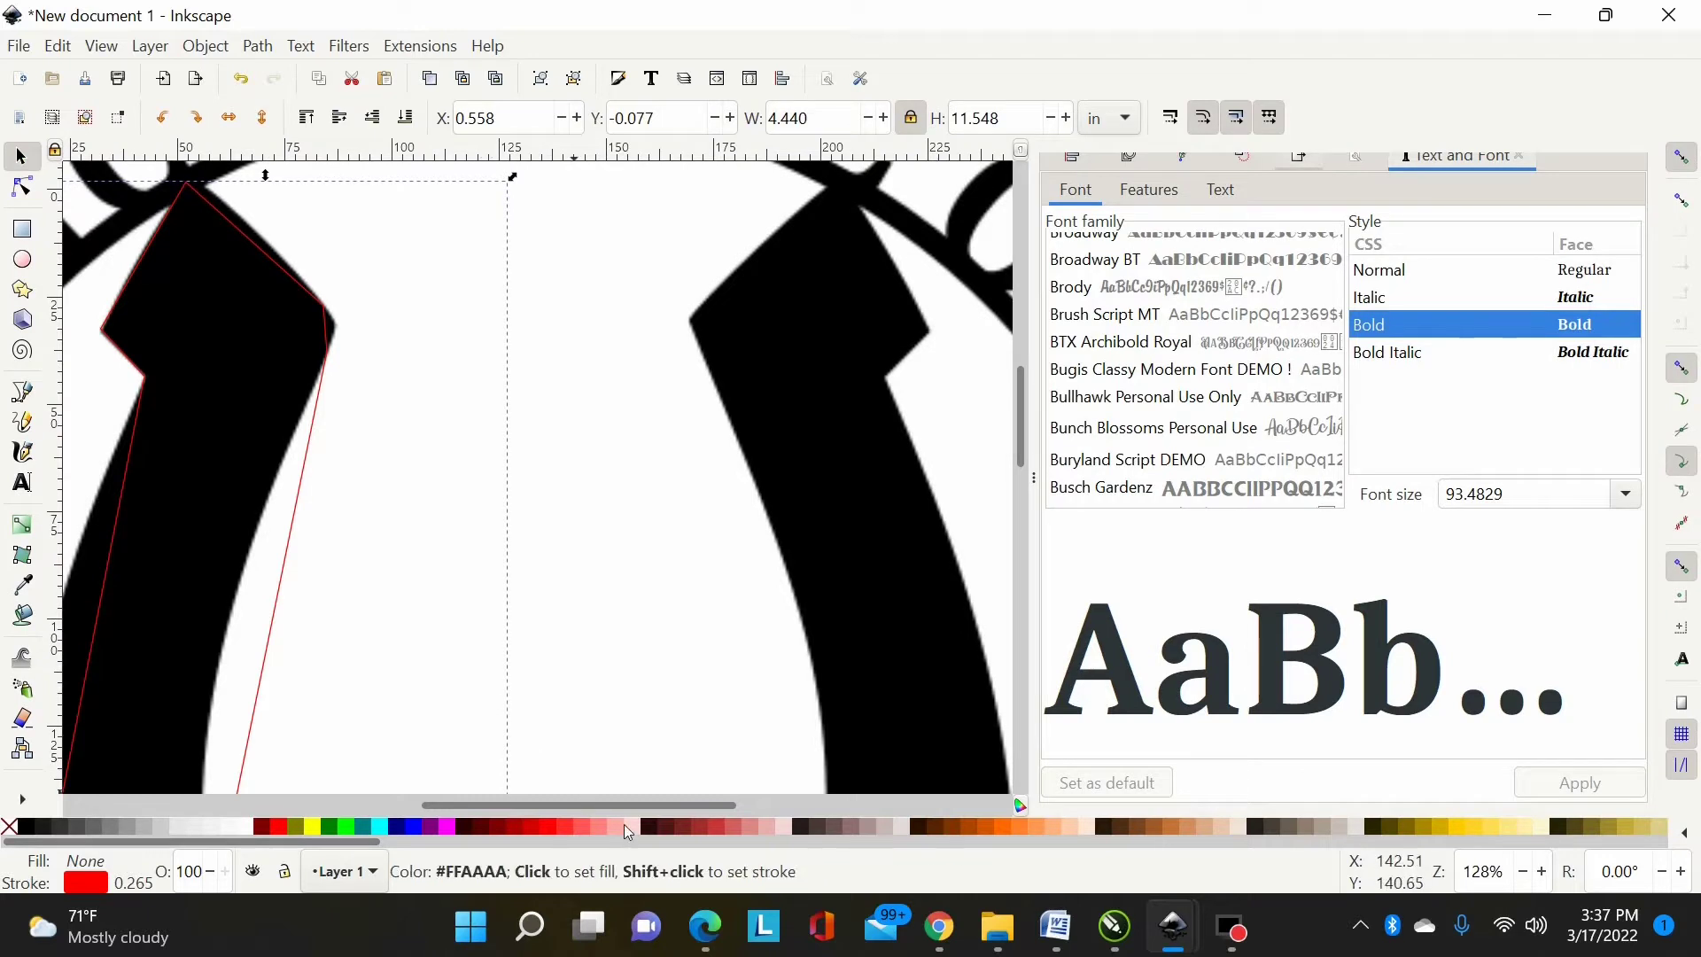
pyautogui.moveTo(642, 808); pyautogui.dragTo(556, 803)
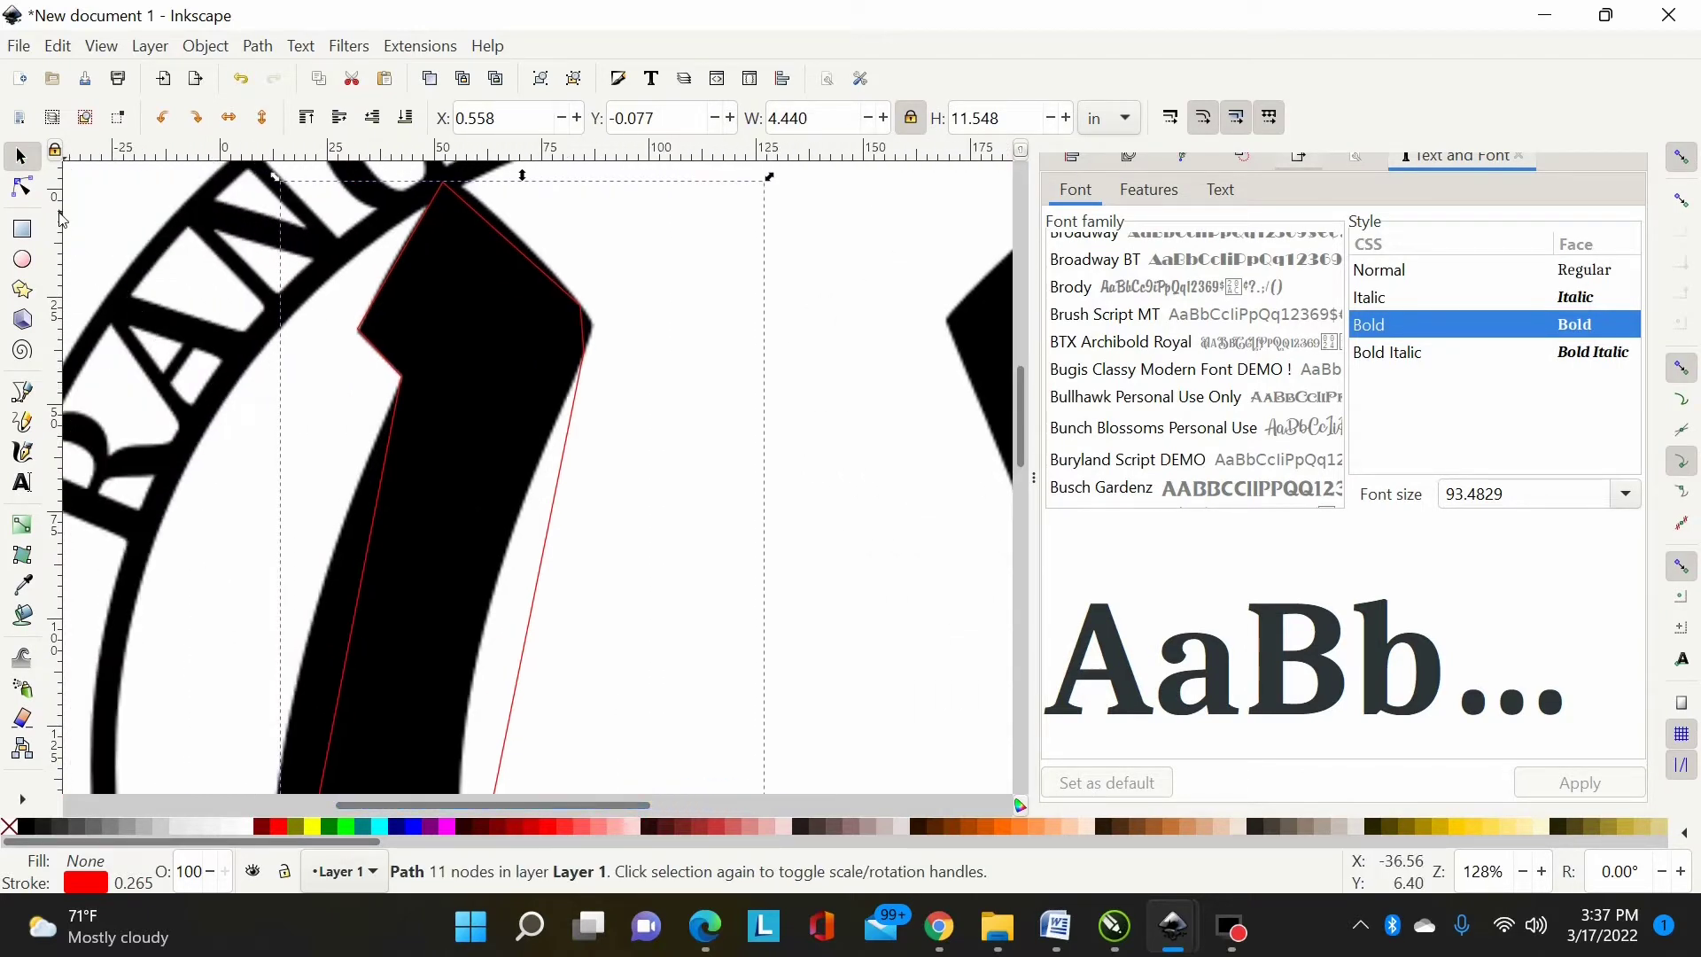
# Step: Edit the path's nodes and bend the tip's sloping top segment and short corner segment to match the horseshoe's curved outline
pyautogui.click(24, 188)
pyautogui.keyDown('ctrl'); pyautogui.scroll(1, 491, 377); pyautogui.keyUp('ctrl')
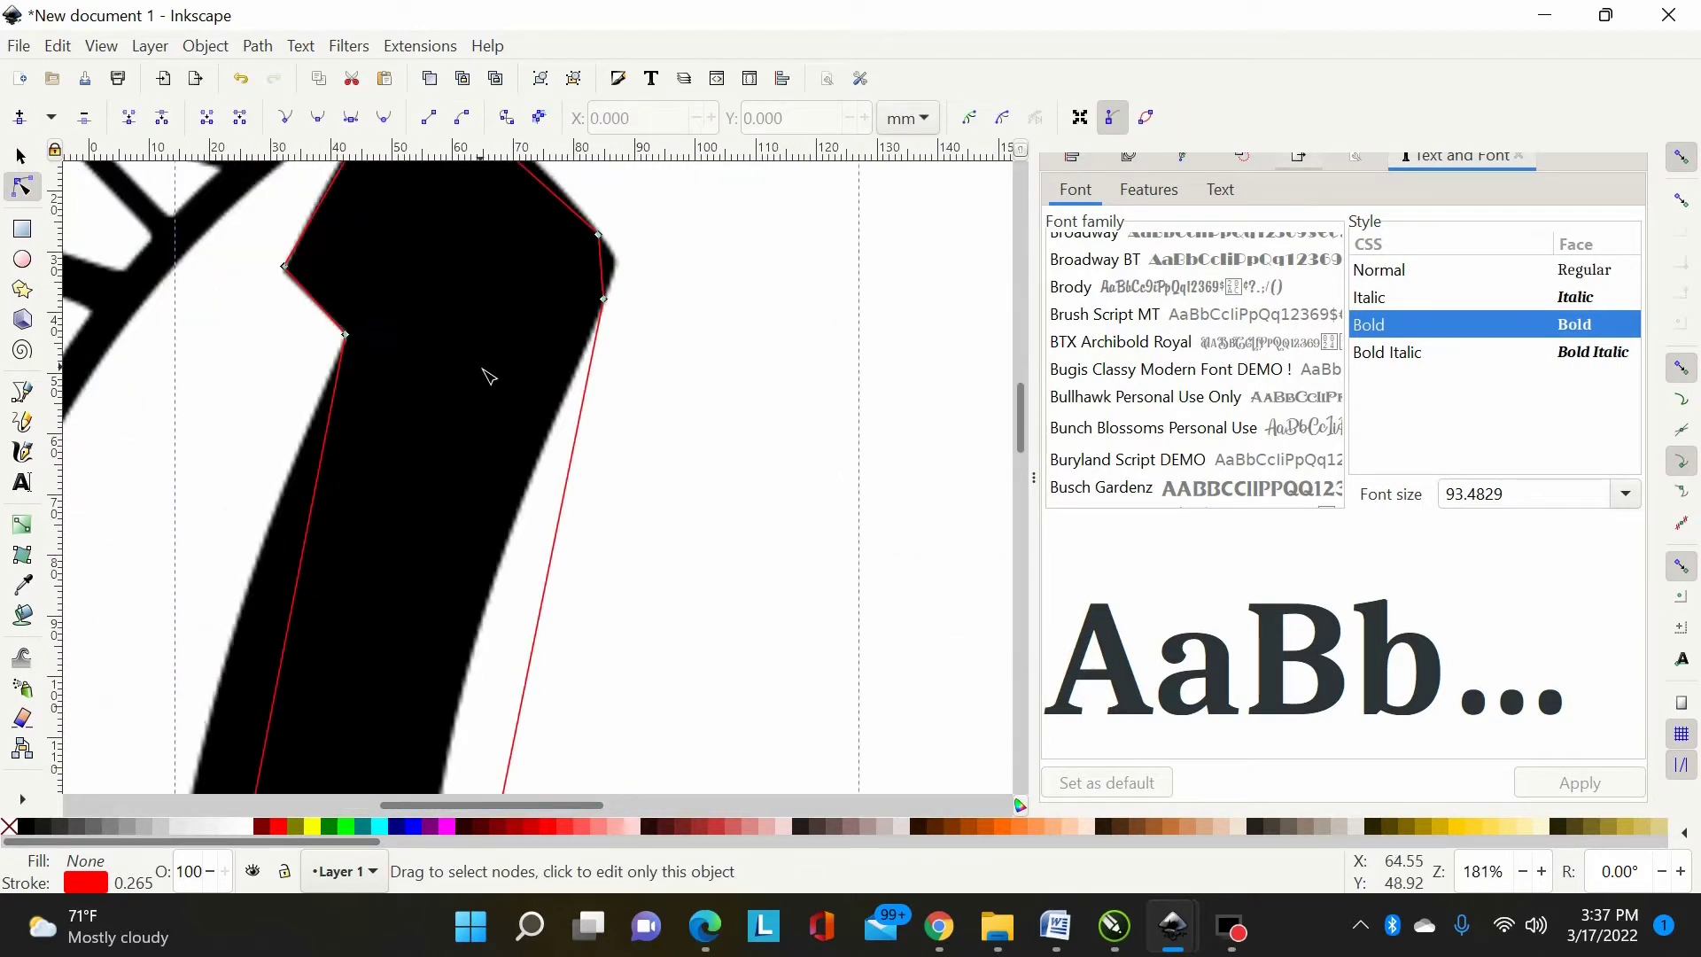
pyautogui.scroll(3, 492, 381)
pyautogui.click(497, 360)
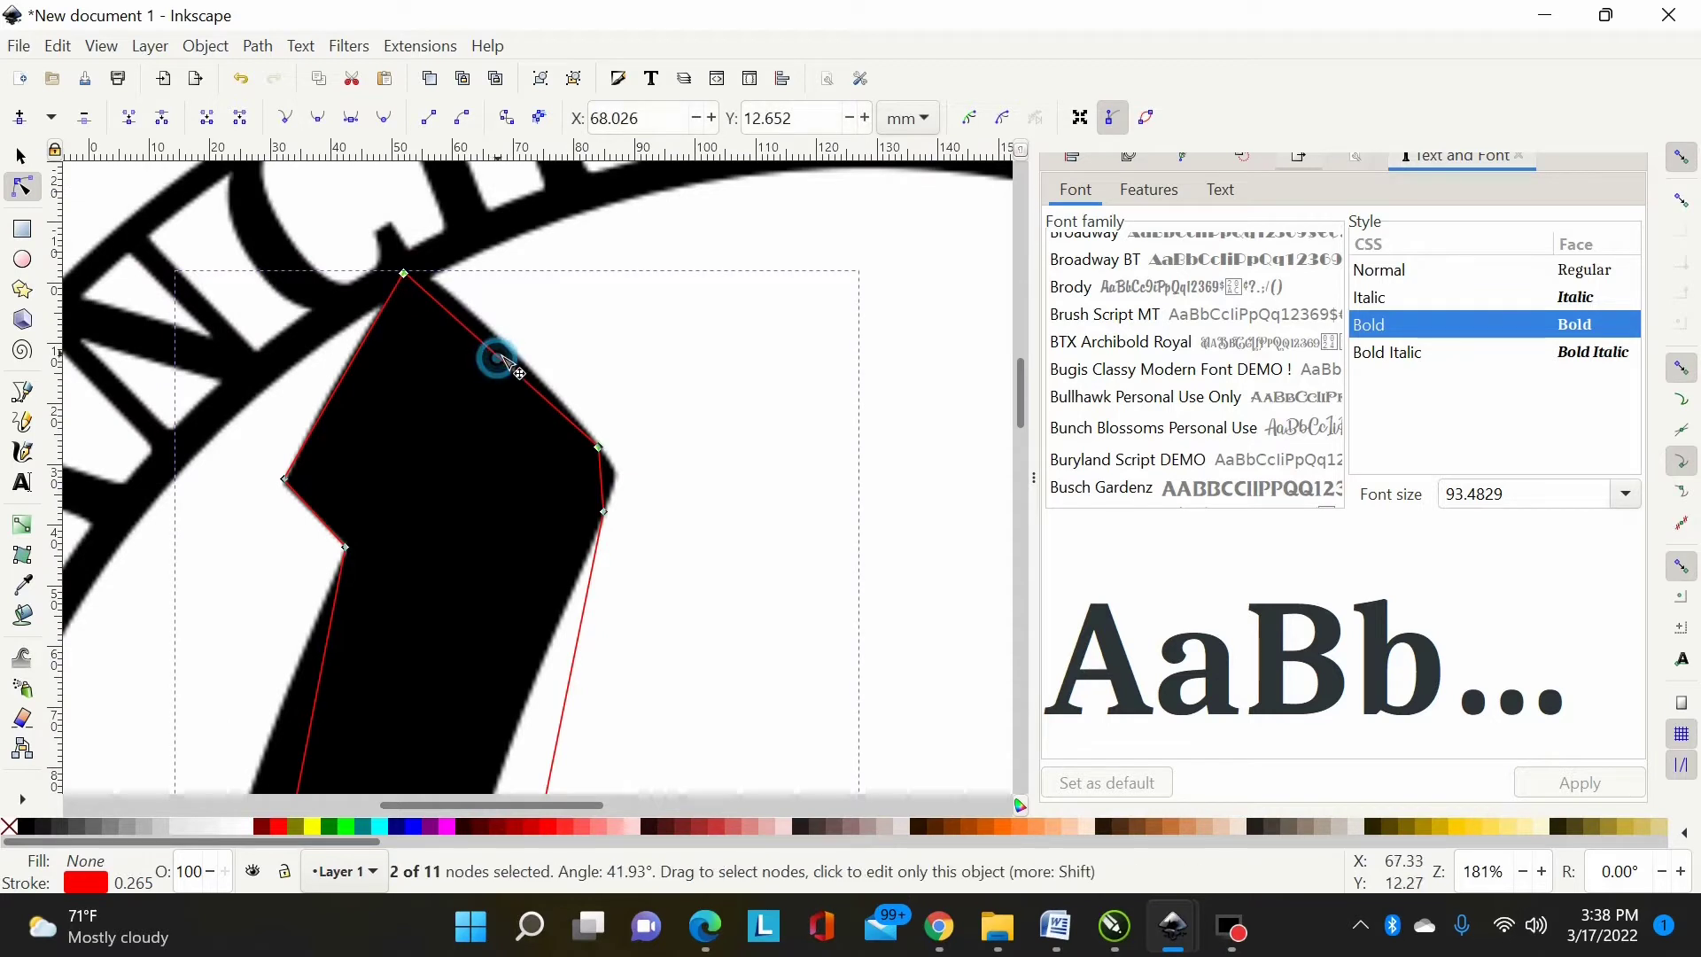
pyautogui.moveTo(497, 360); pyautogui.dragTo(554, 387)
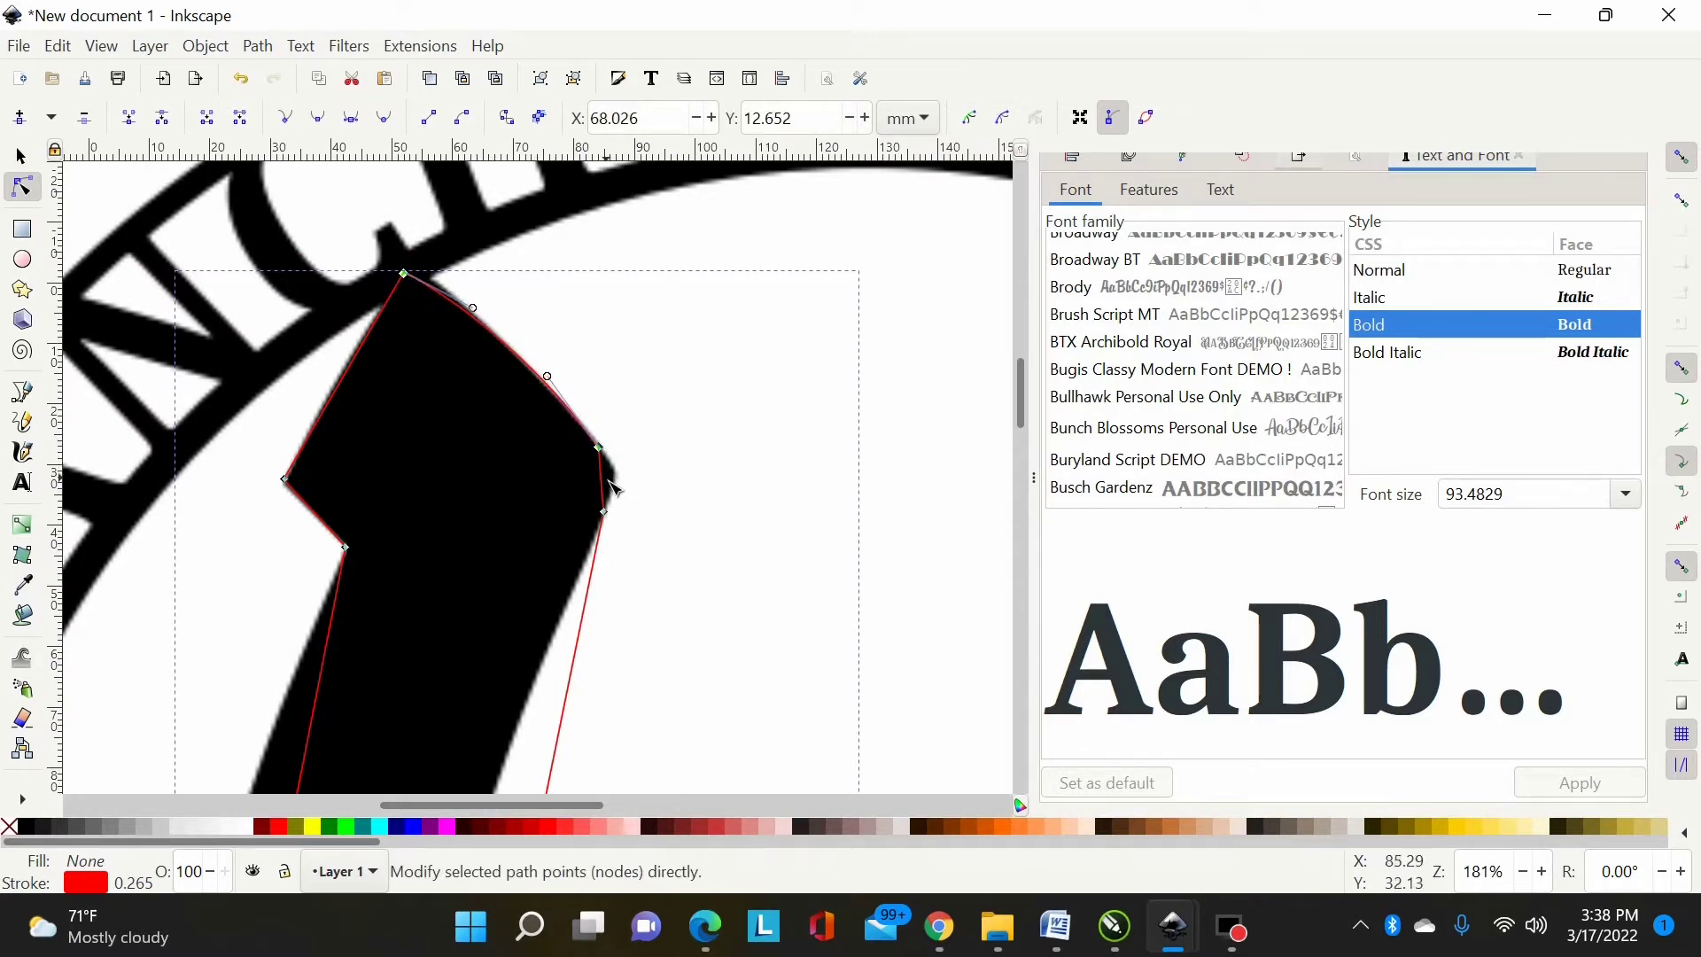
pyautogui.moveTo(607, 486); pyautogui.dragTo(624, 496)
pyautogui.click(619, 488)
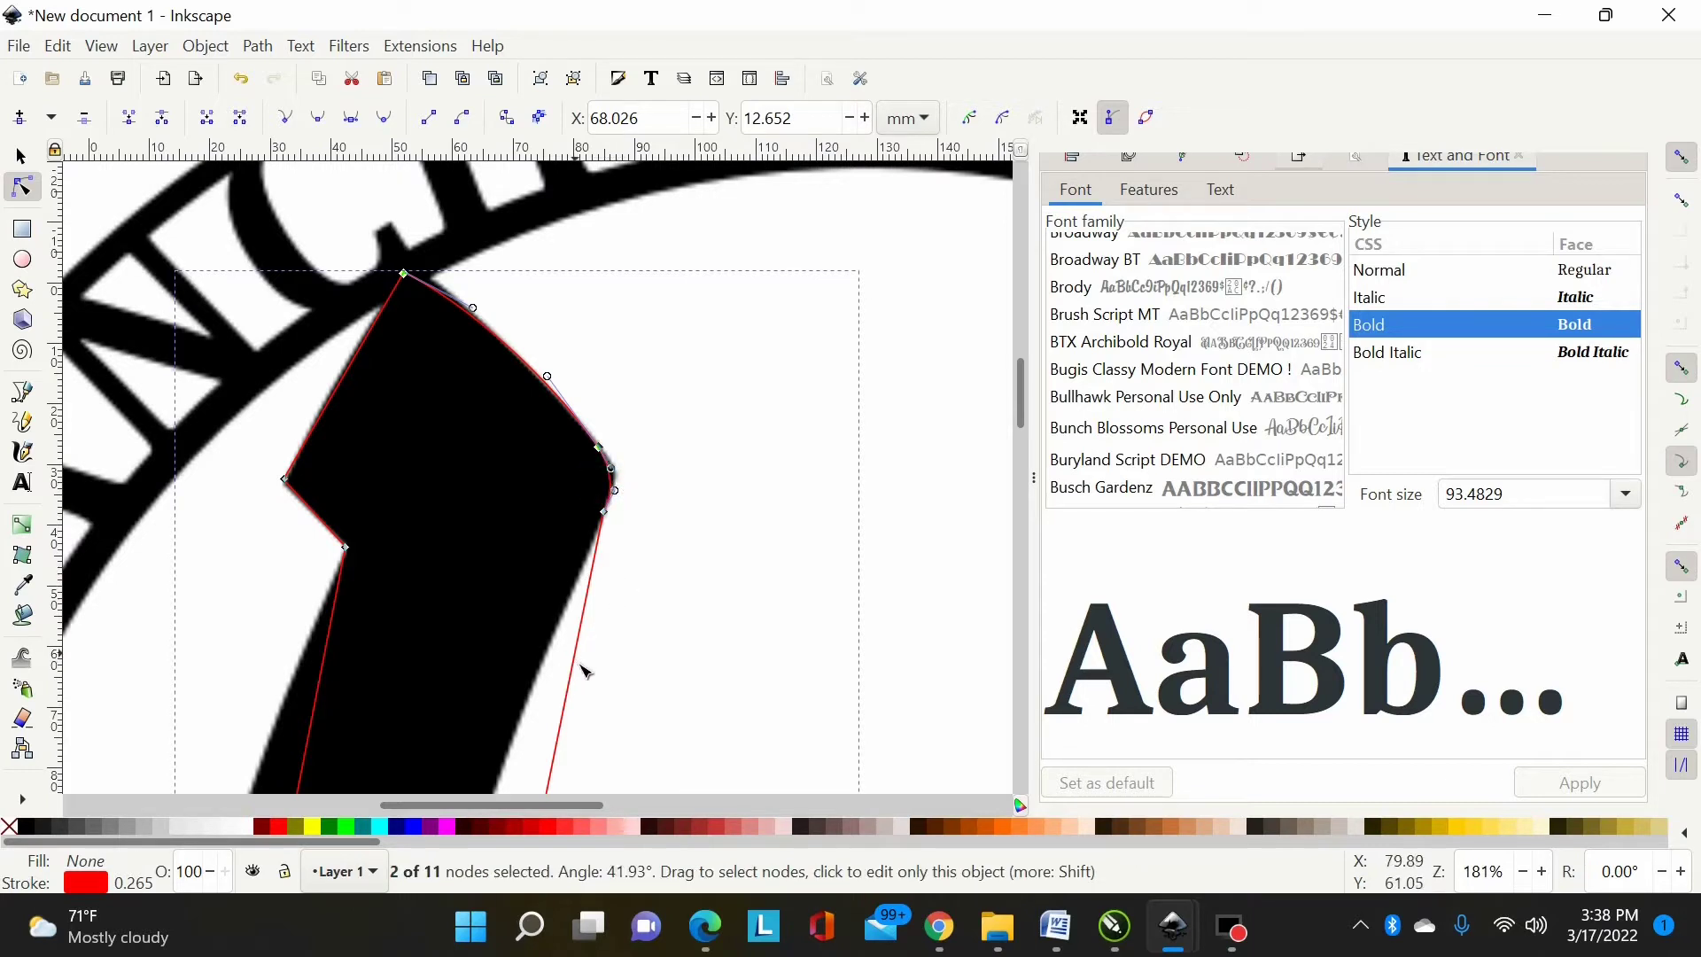
# Step: Bend the left arm's long inner segment toward the horseshoe's edge and fit the tip's outer segment to its outline
pyautogui.moveTo(578, 676); pyautogui.dragTo(555, 662)
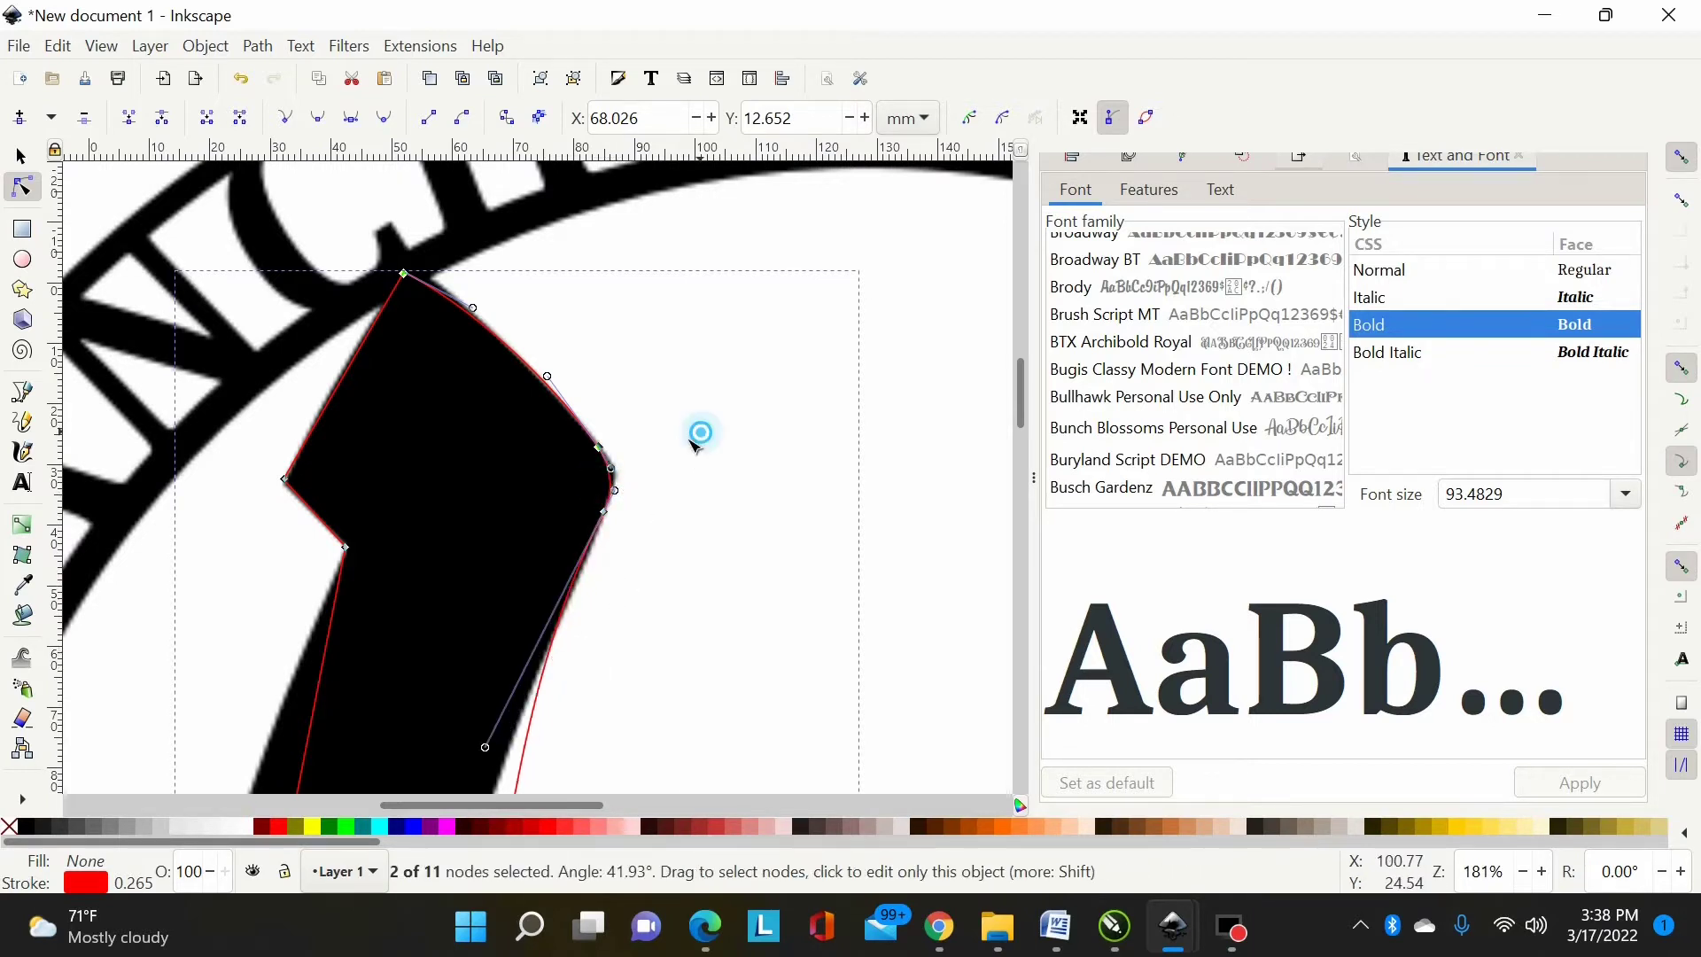
pyautogui.click(611, 469)
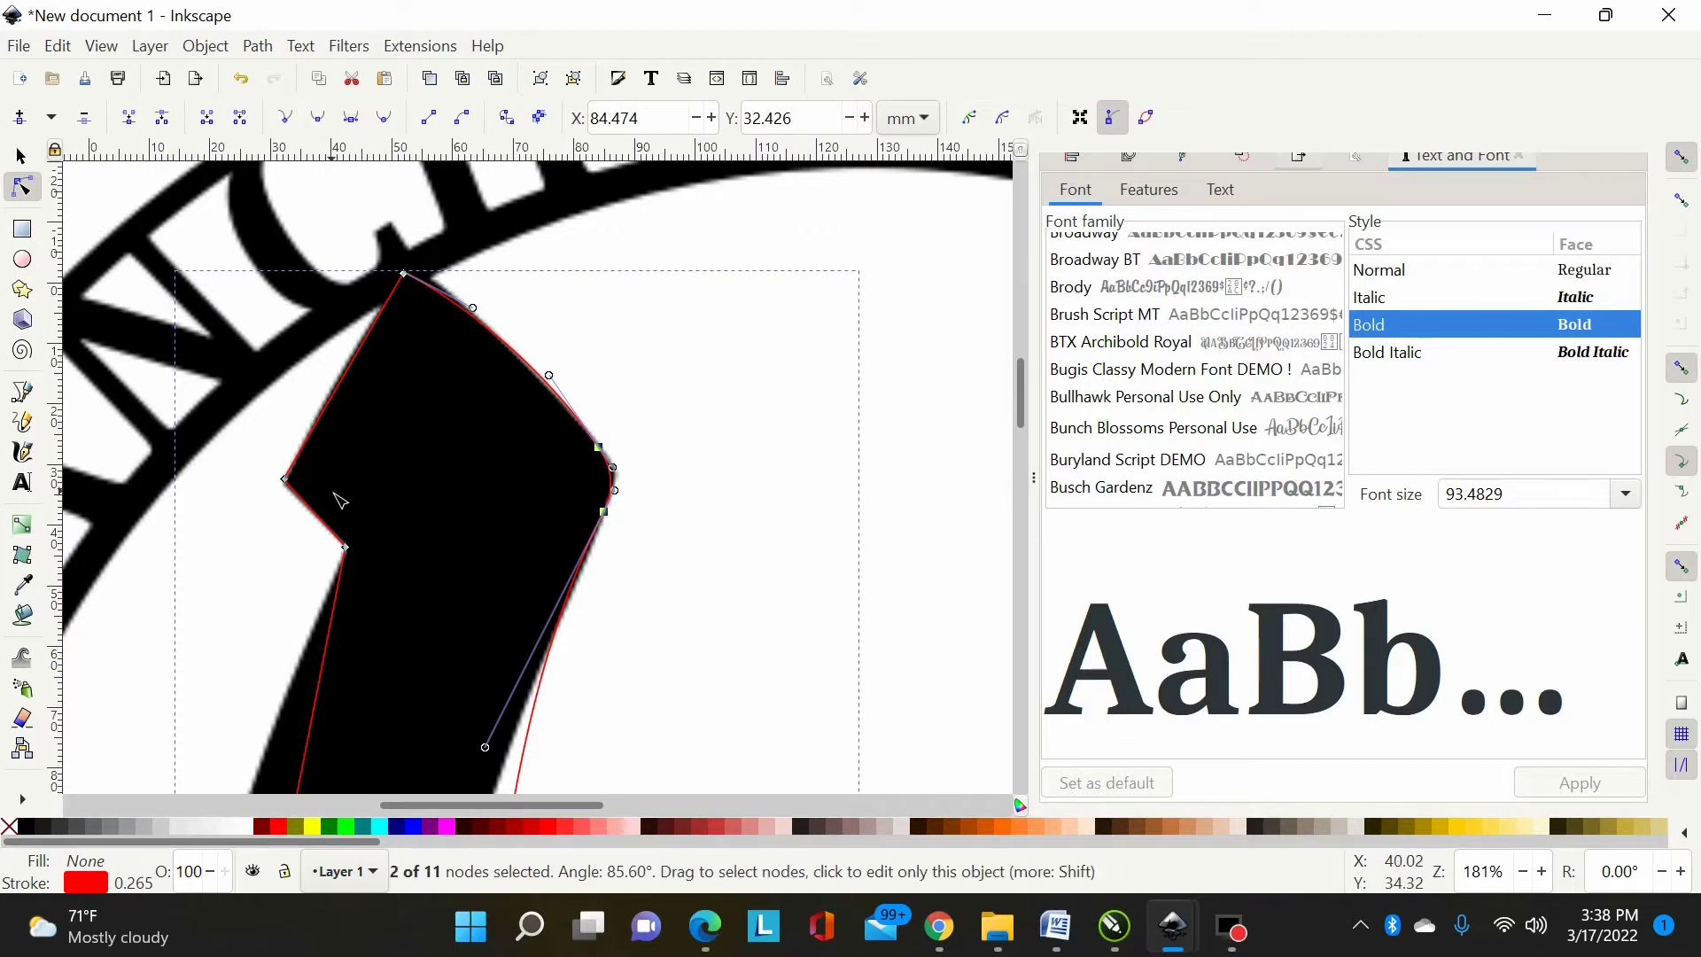
pyautogui.scroll(-2, 350, 438)
pyautogui.click(349, 301)
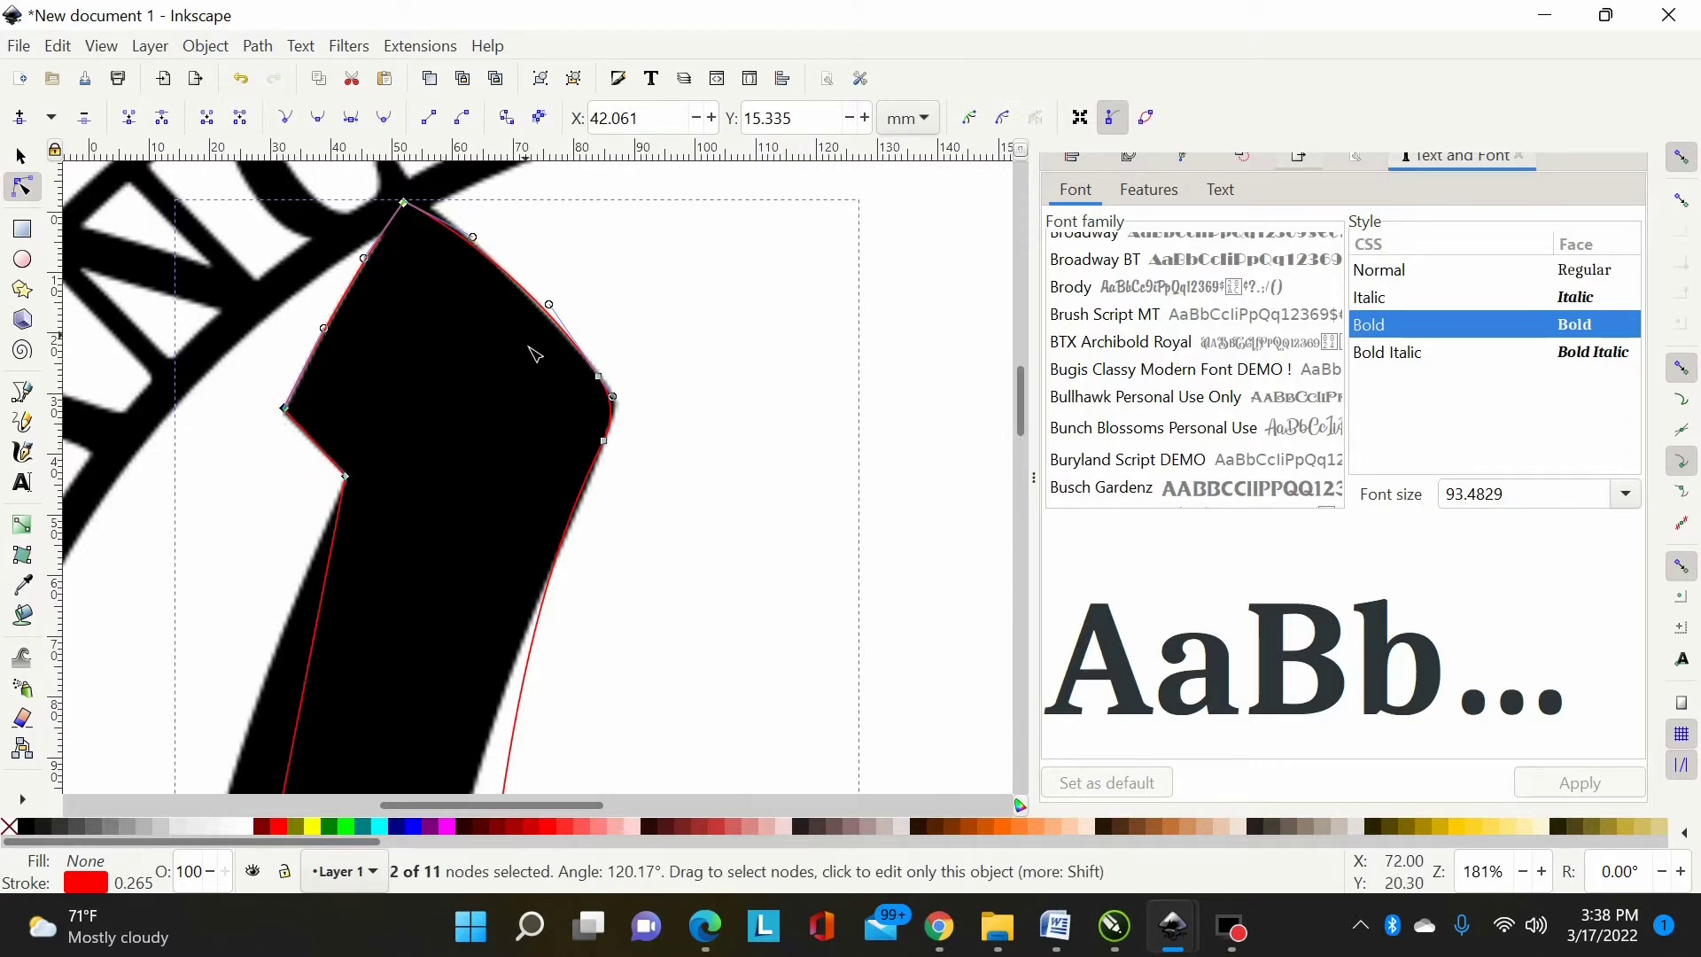
# Step: Bend the long outer segment below the notch outward to follow the left arm's curved edge
pyautogui.scroll(-5, 535, 354)
pyautogui.press('-')
pyautogui.press('-')
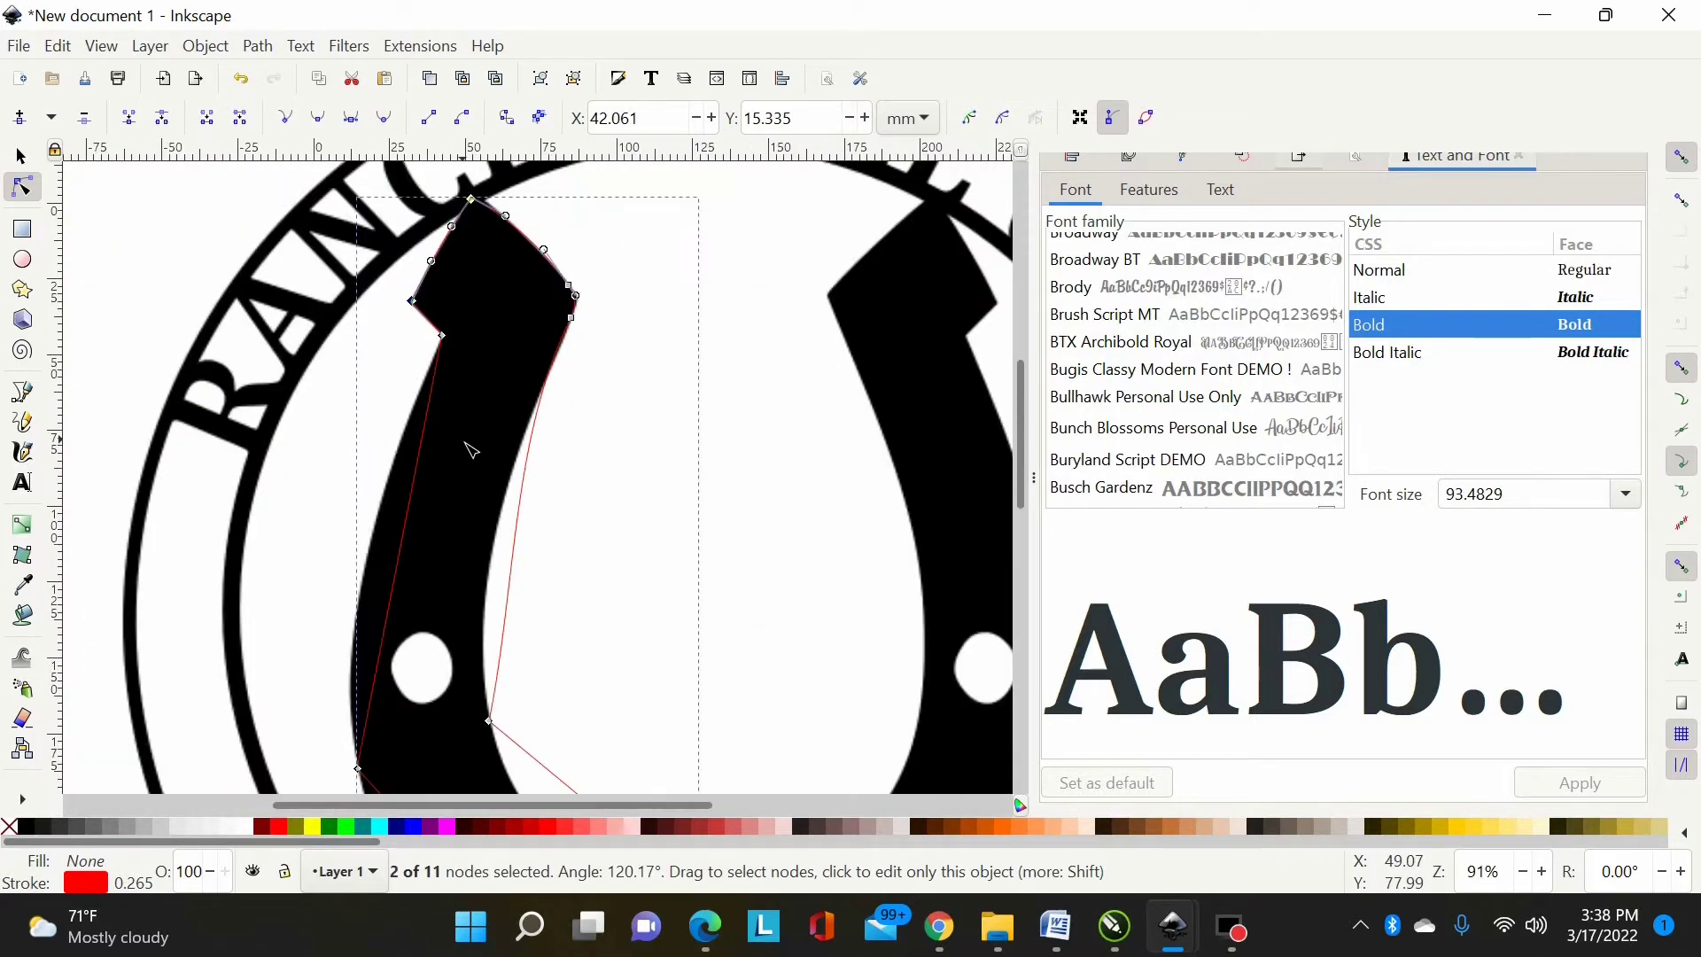
pyautogui.scroll(-3, 452, 436)
pyautogui.moveTo(396, 432); pyautogui.dragTo(391, 440)
pyautogui.scroll(-5, 391, 439)
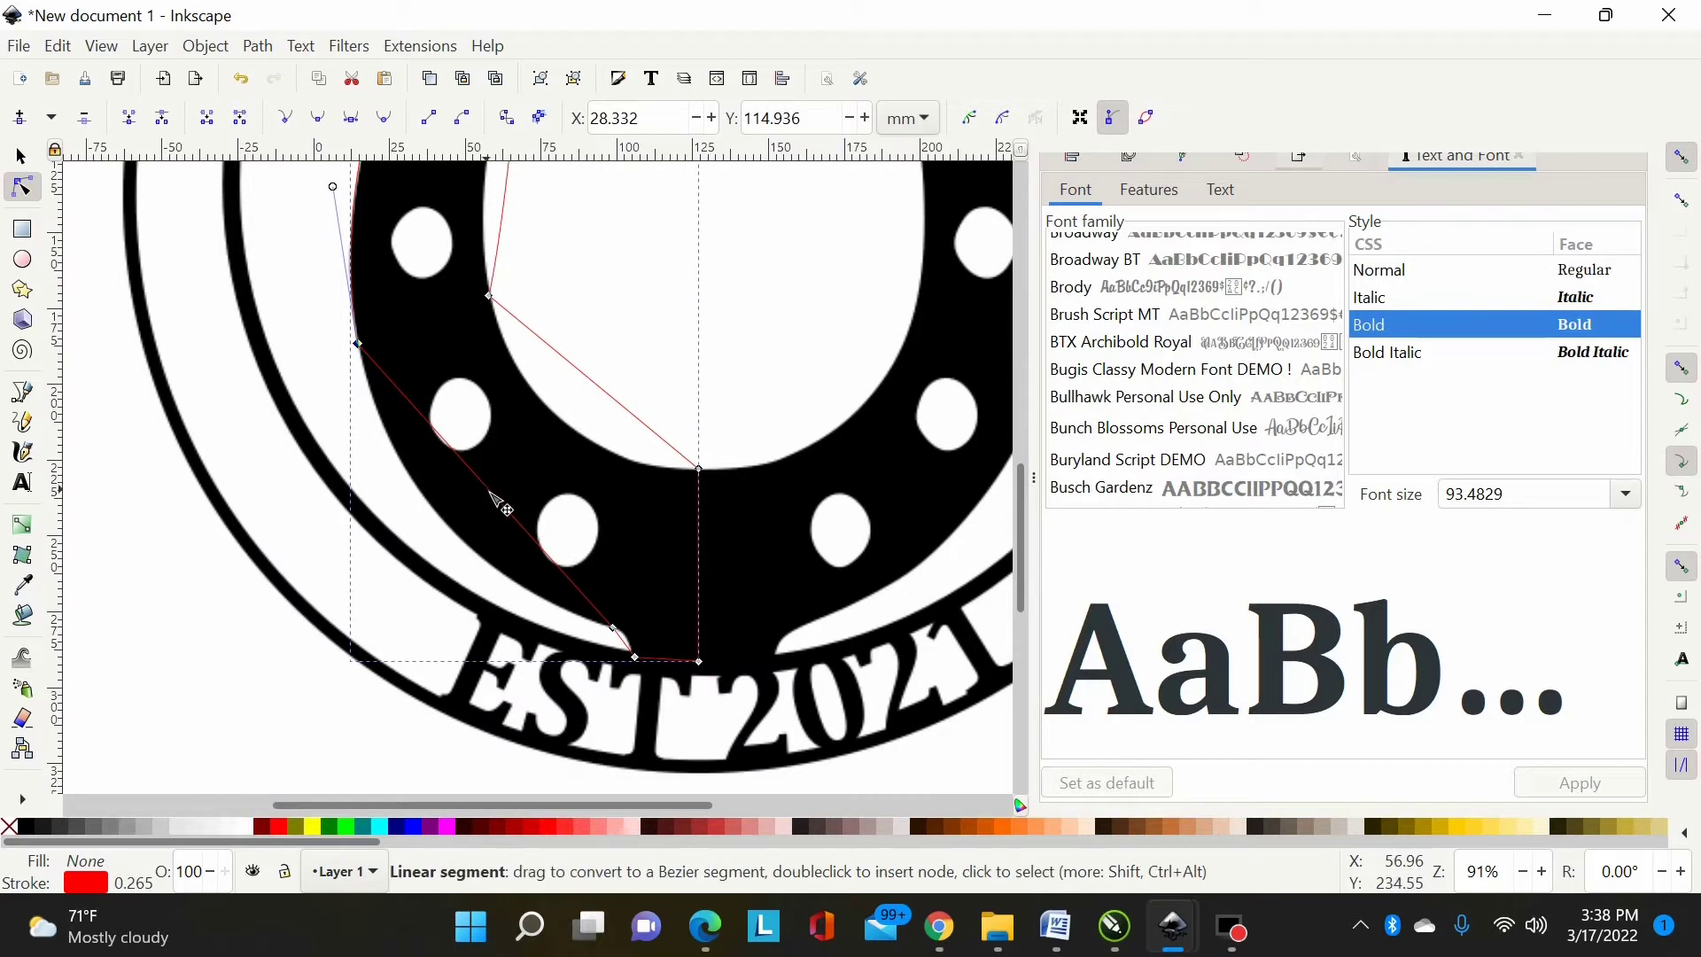
# Step: Bend the path's lower outer segment along the horseshoe's left edge, smooth the outer side node and adjust its two handles
pyautogui.moveTo(486, 483); pyautogui.dragTo(453, 538)
pyautogui.moveTo(403, 295); pyautogui.dragTo(264, 428)
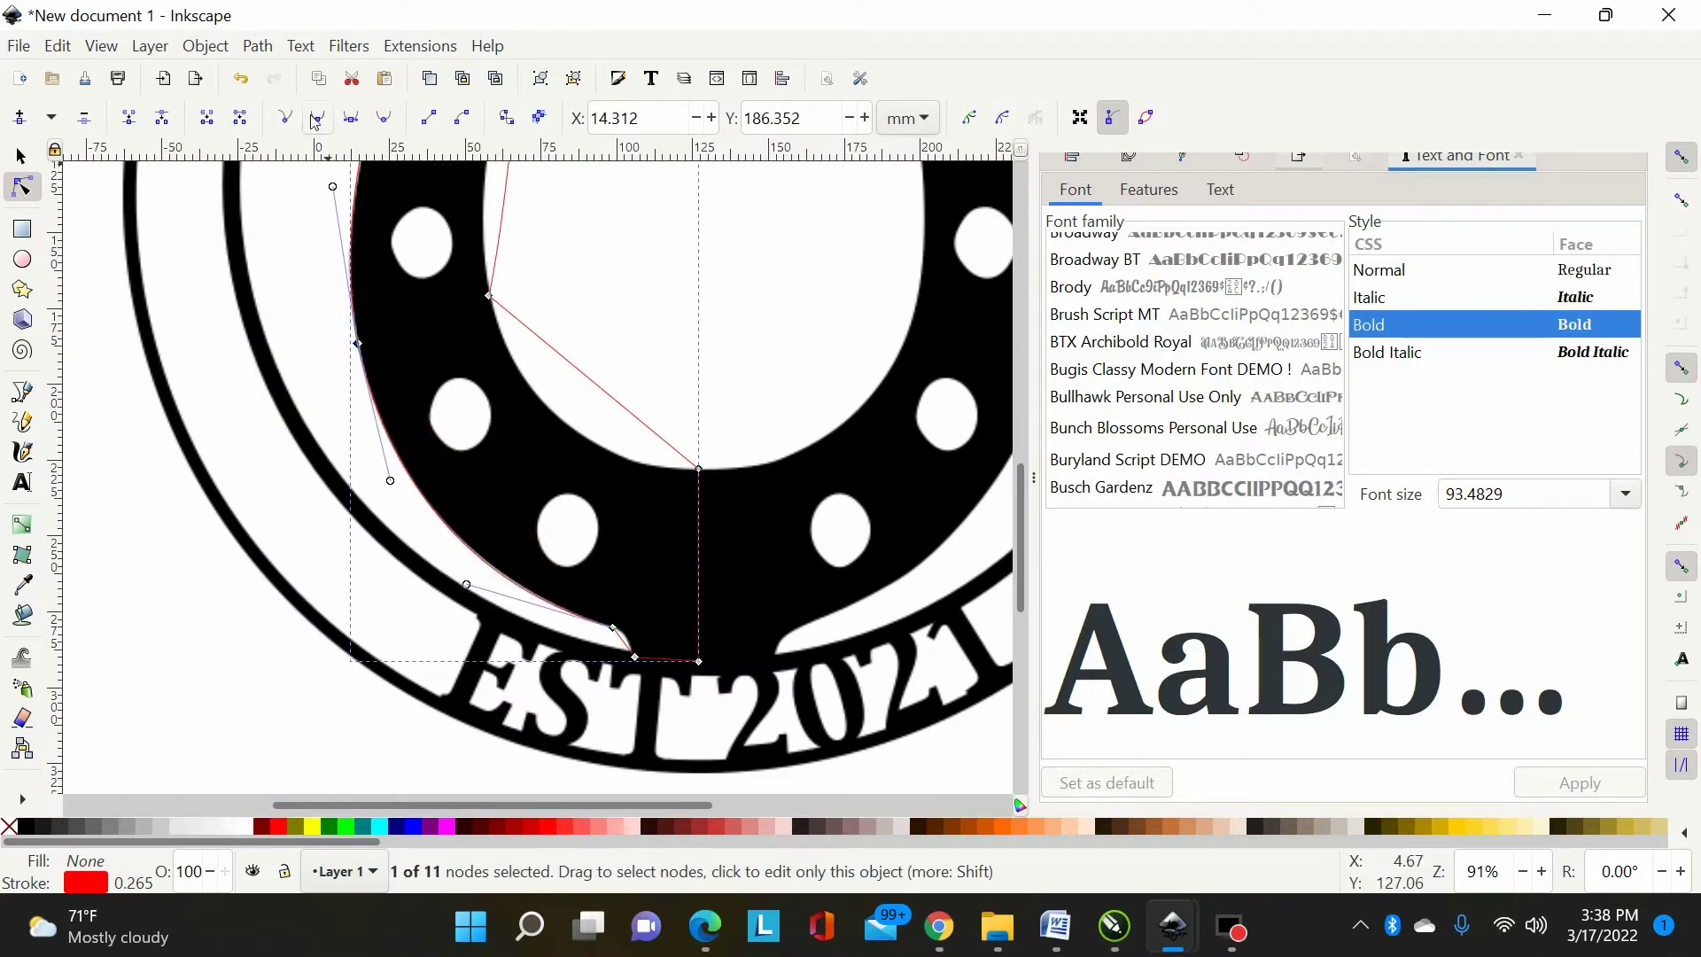
pyautogui.click(317, 118)
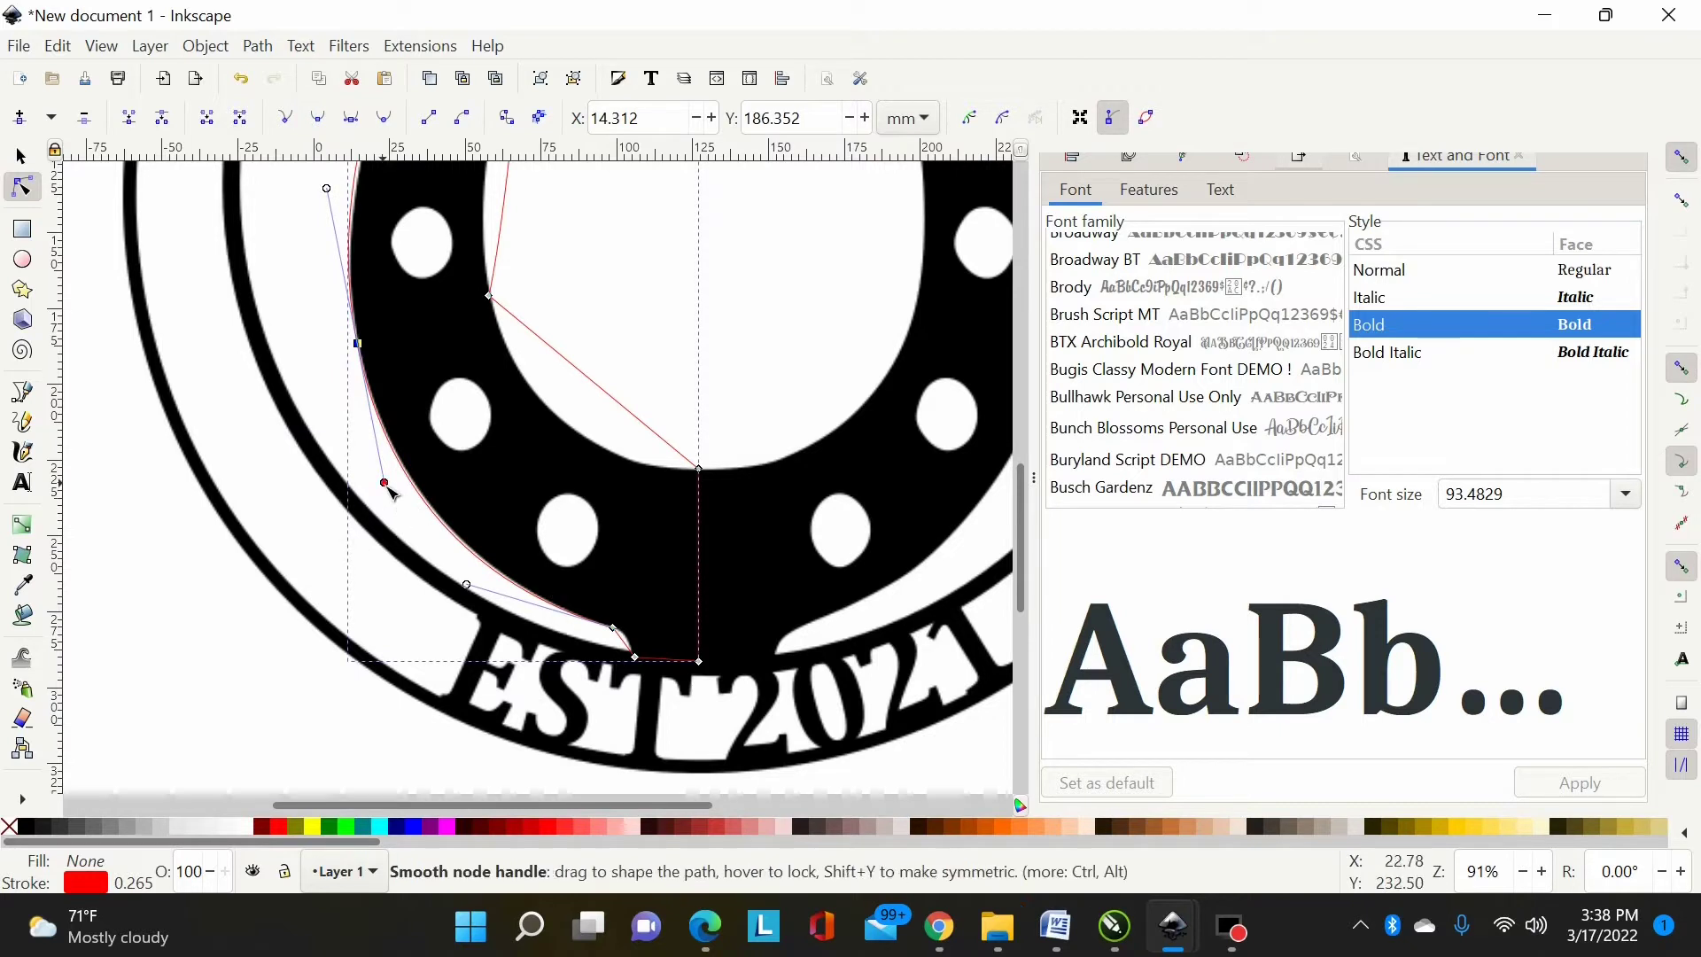
pyautogui.moveTo(387, 485); pyautogui.dragTo(386, 475)
pyautogui.moveTo(333, 193); pyautogui.dragTo(342, 215)
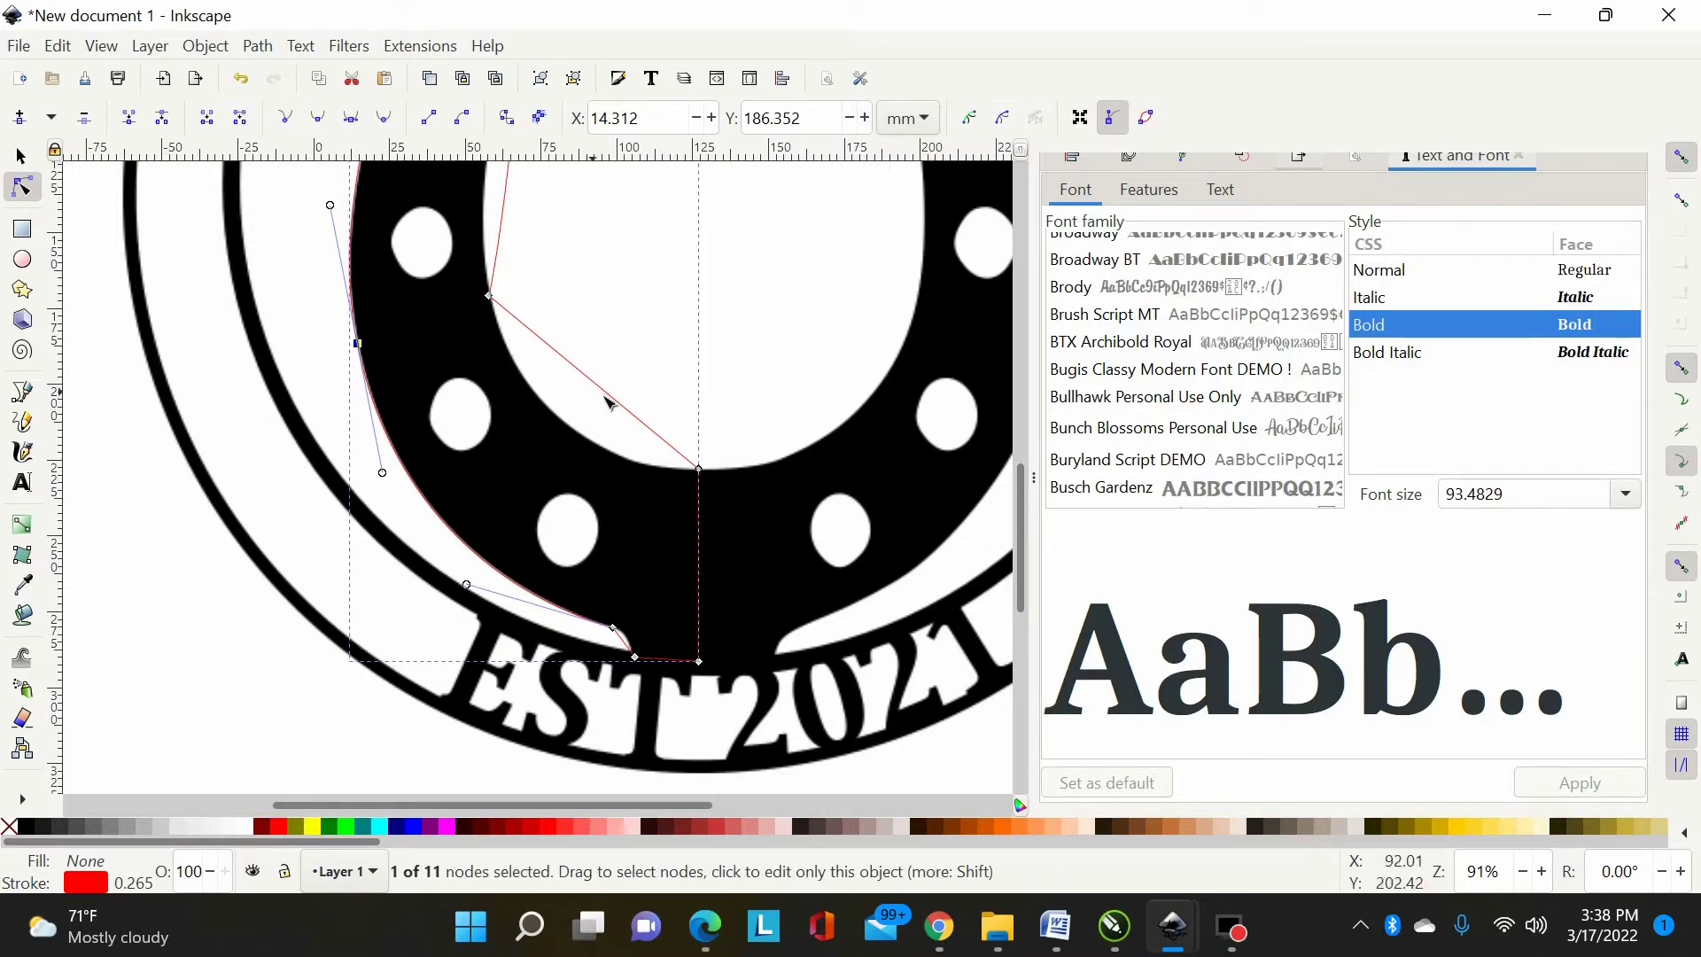
# Step: Bend the lower inner segment to the horseshoe's inside curve, then align the inner side node's upper handle and make the node smooth
pyautogui.moveTo(609, 403); pyautogui.dragTo(581, 447)
pyautogui.scroll(4, 582, 400)
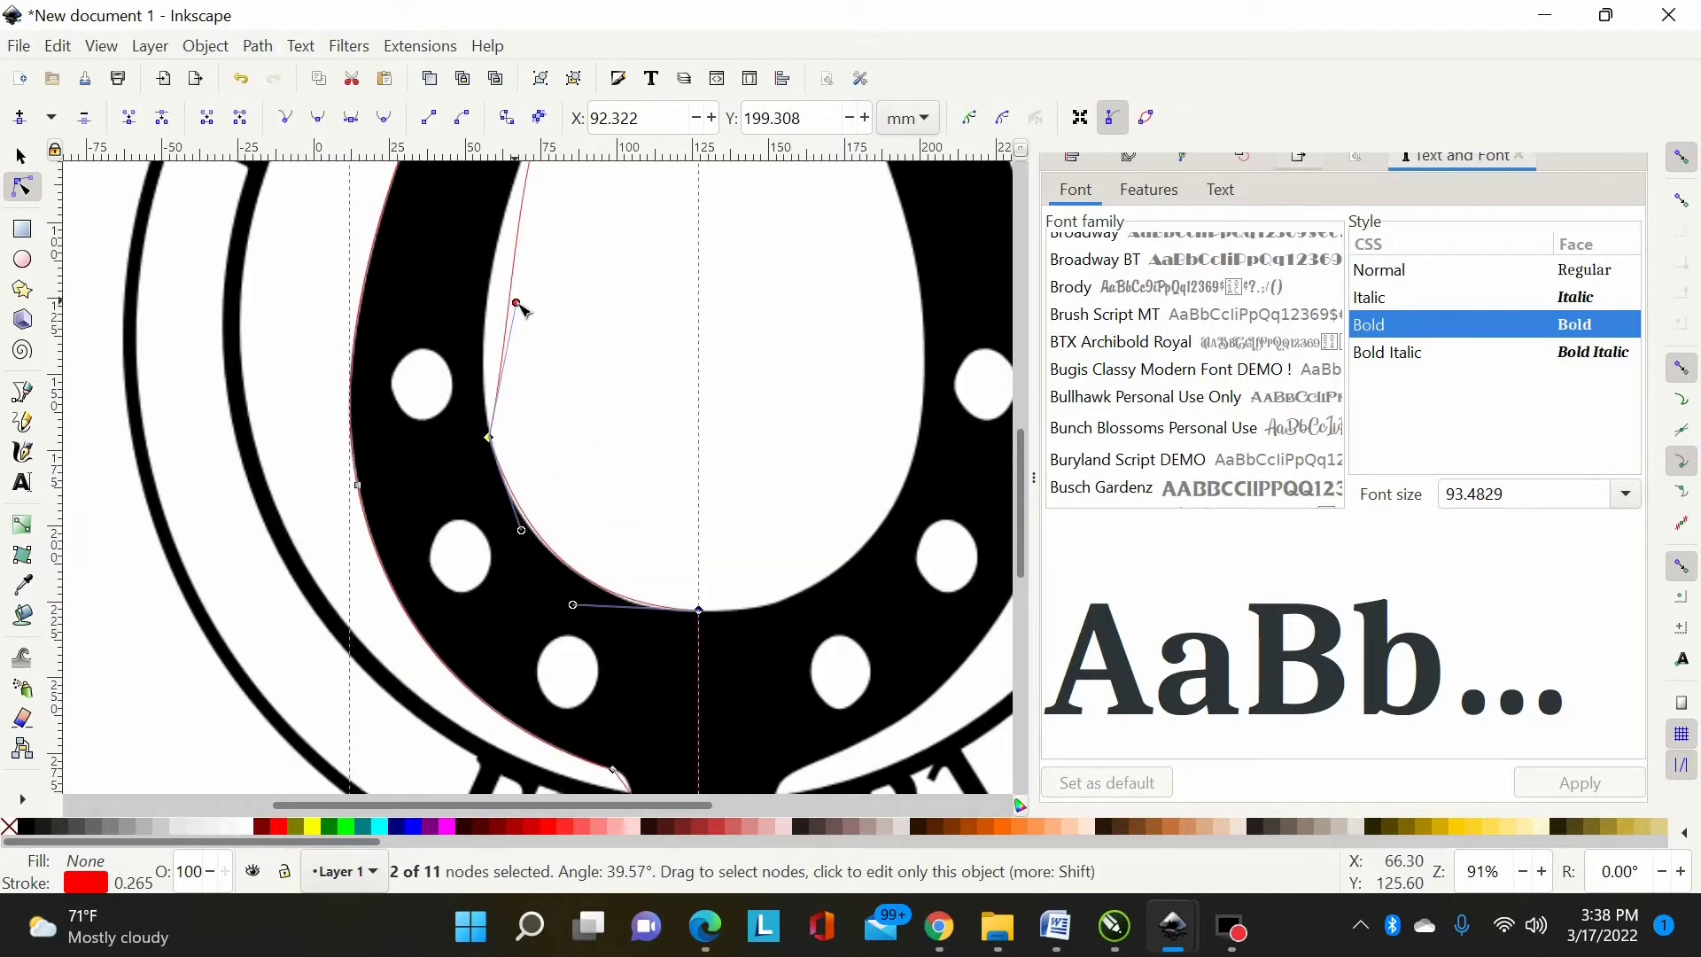
pyautogui.moveTo(517, 305); pyautogui.dragTo(478, 319)
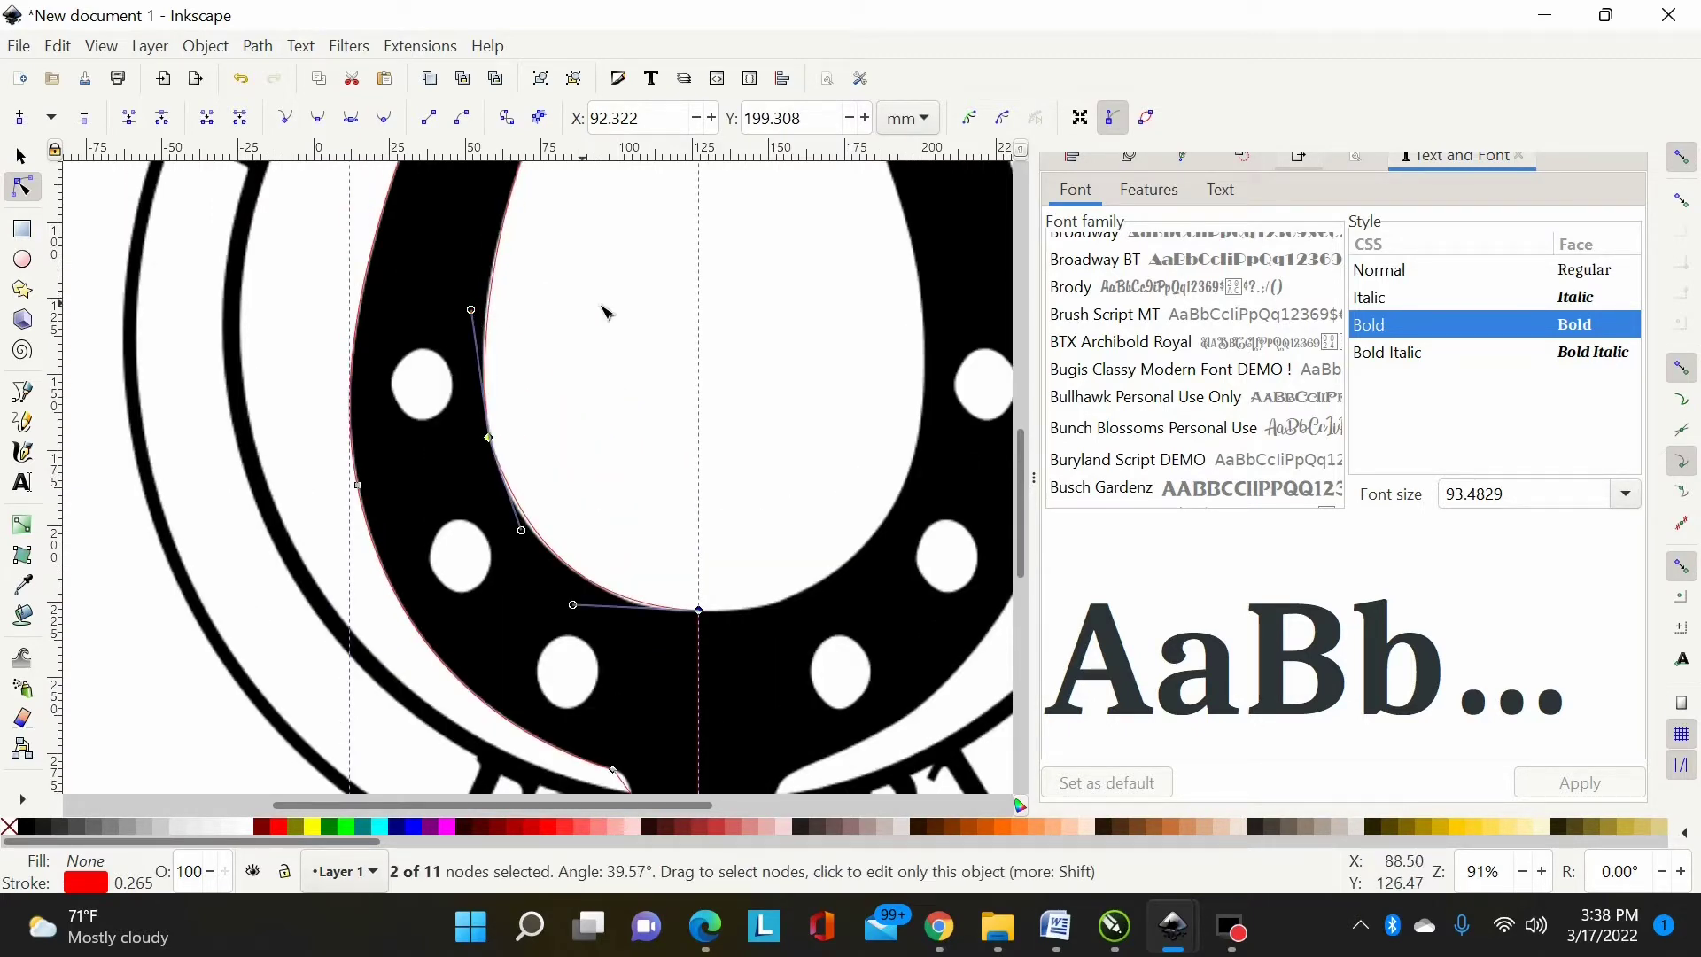
pyautogui.click(317, 119)
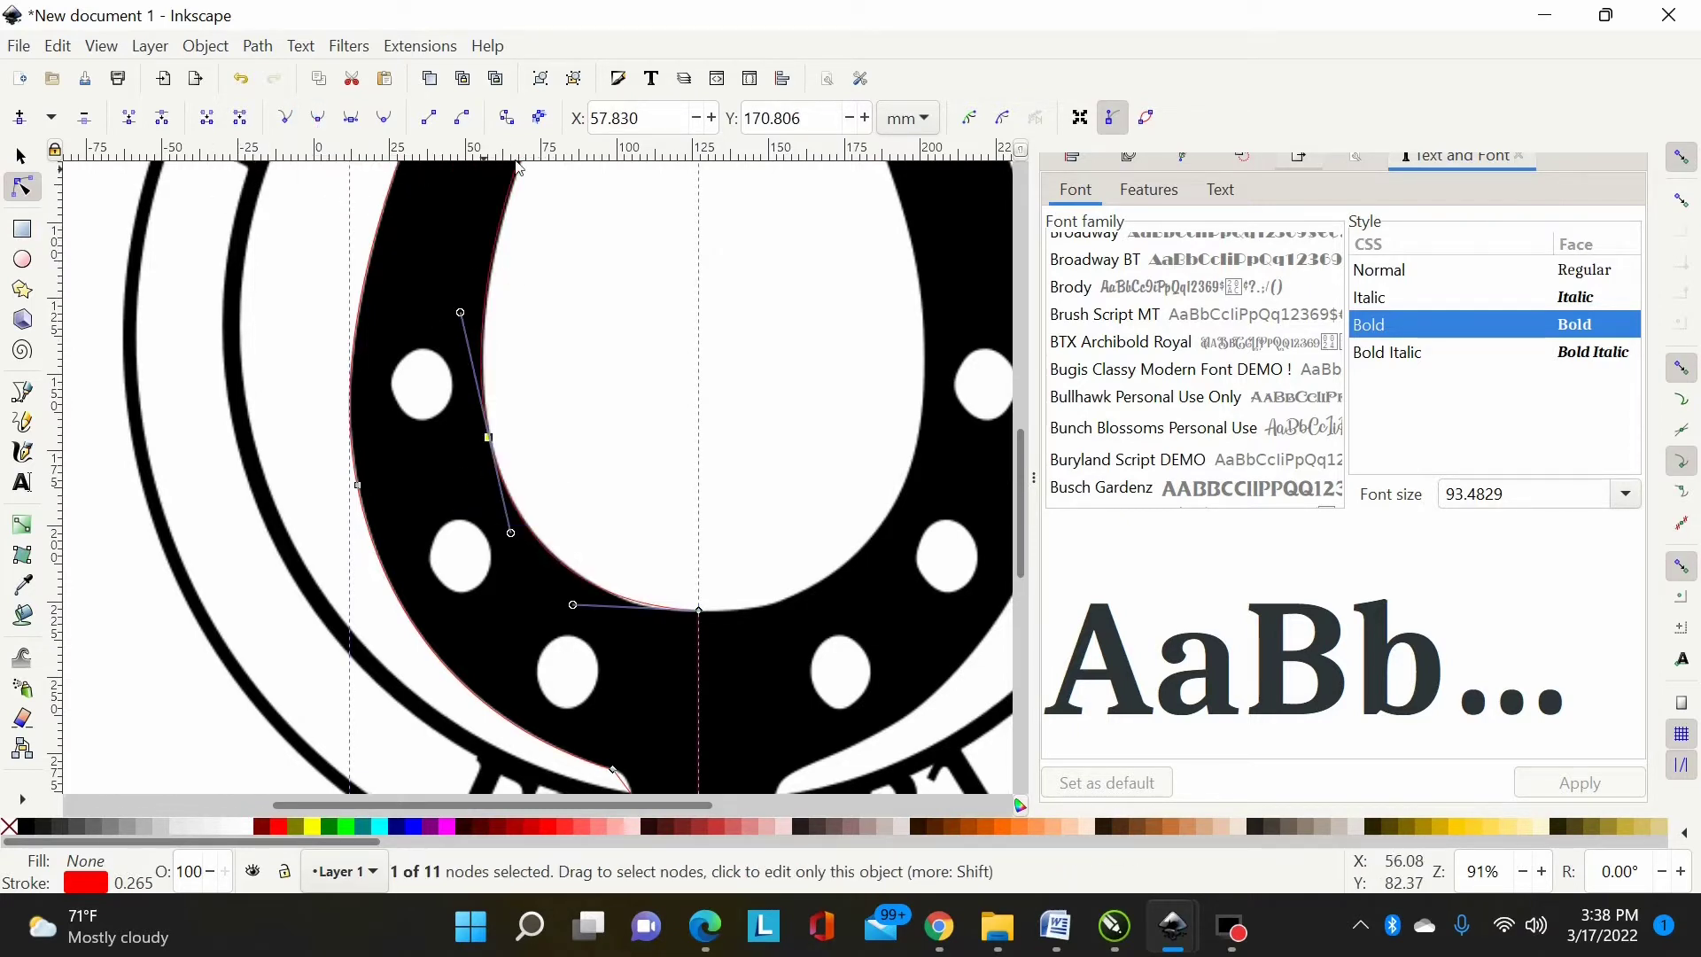
pyautogui.scroll(-3, 708, 608)
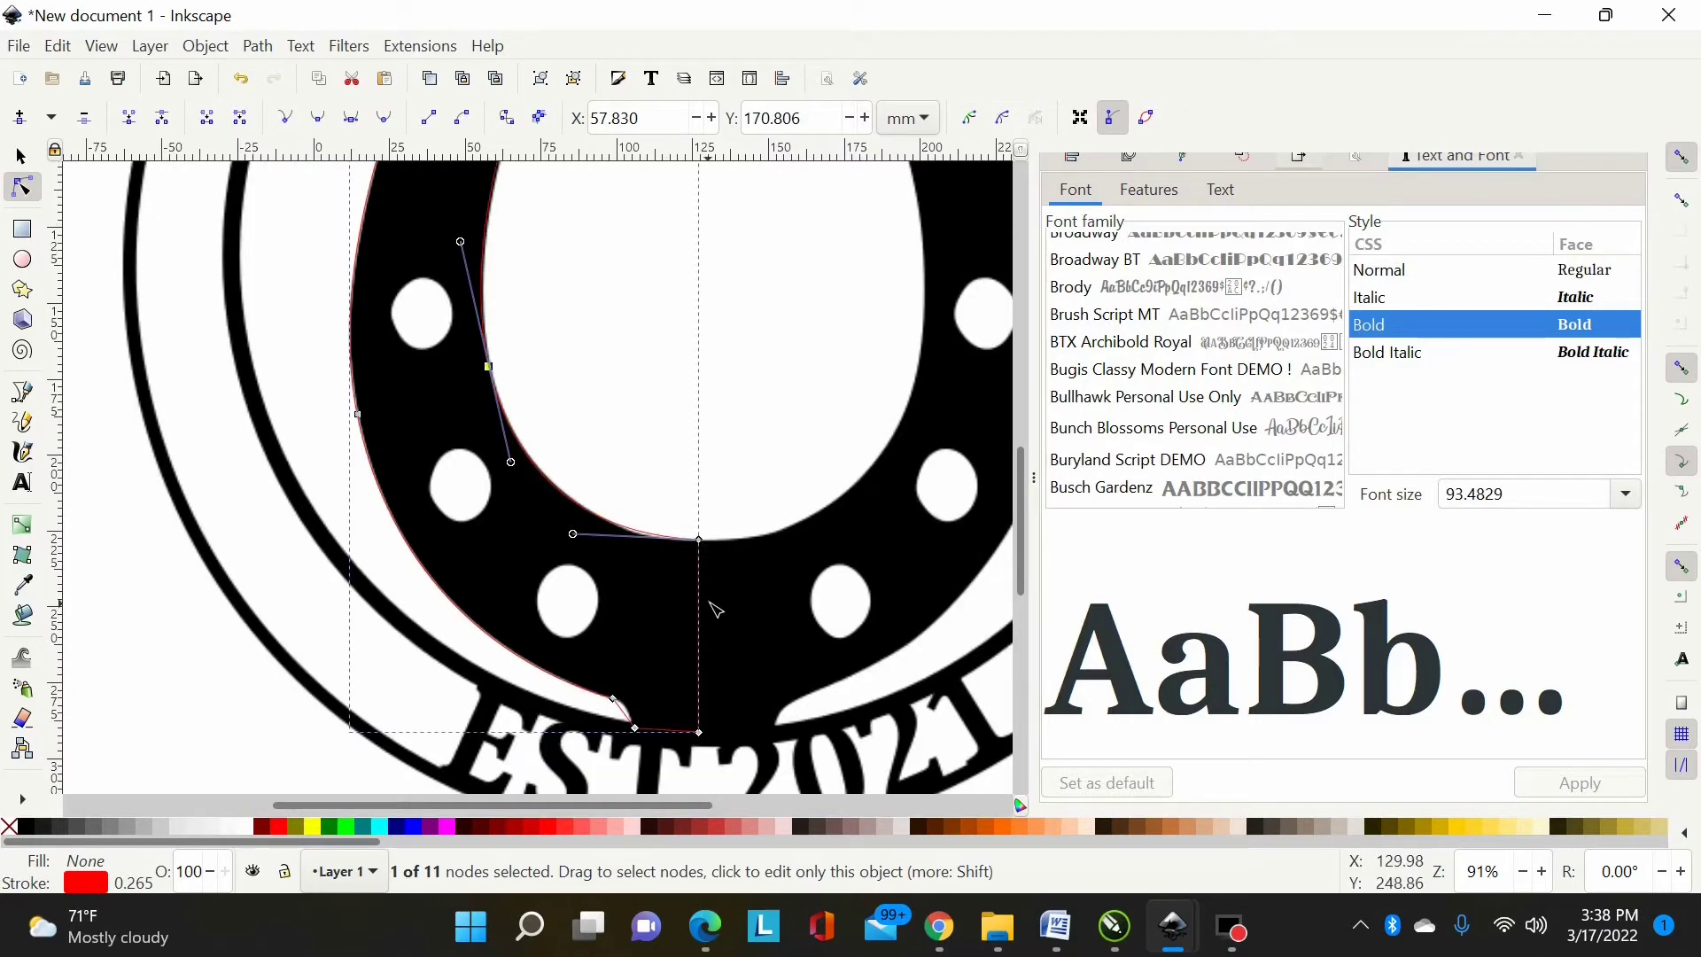
# Step: Curve the short segment at the horseshoe's base above the EST lettering and refine its lower handle to match the rounded corner
pyautogui.keyDown('ctrl'); pyautogui.scroll(2, 714, 602); pyautogui.keyUp('ctrl')
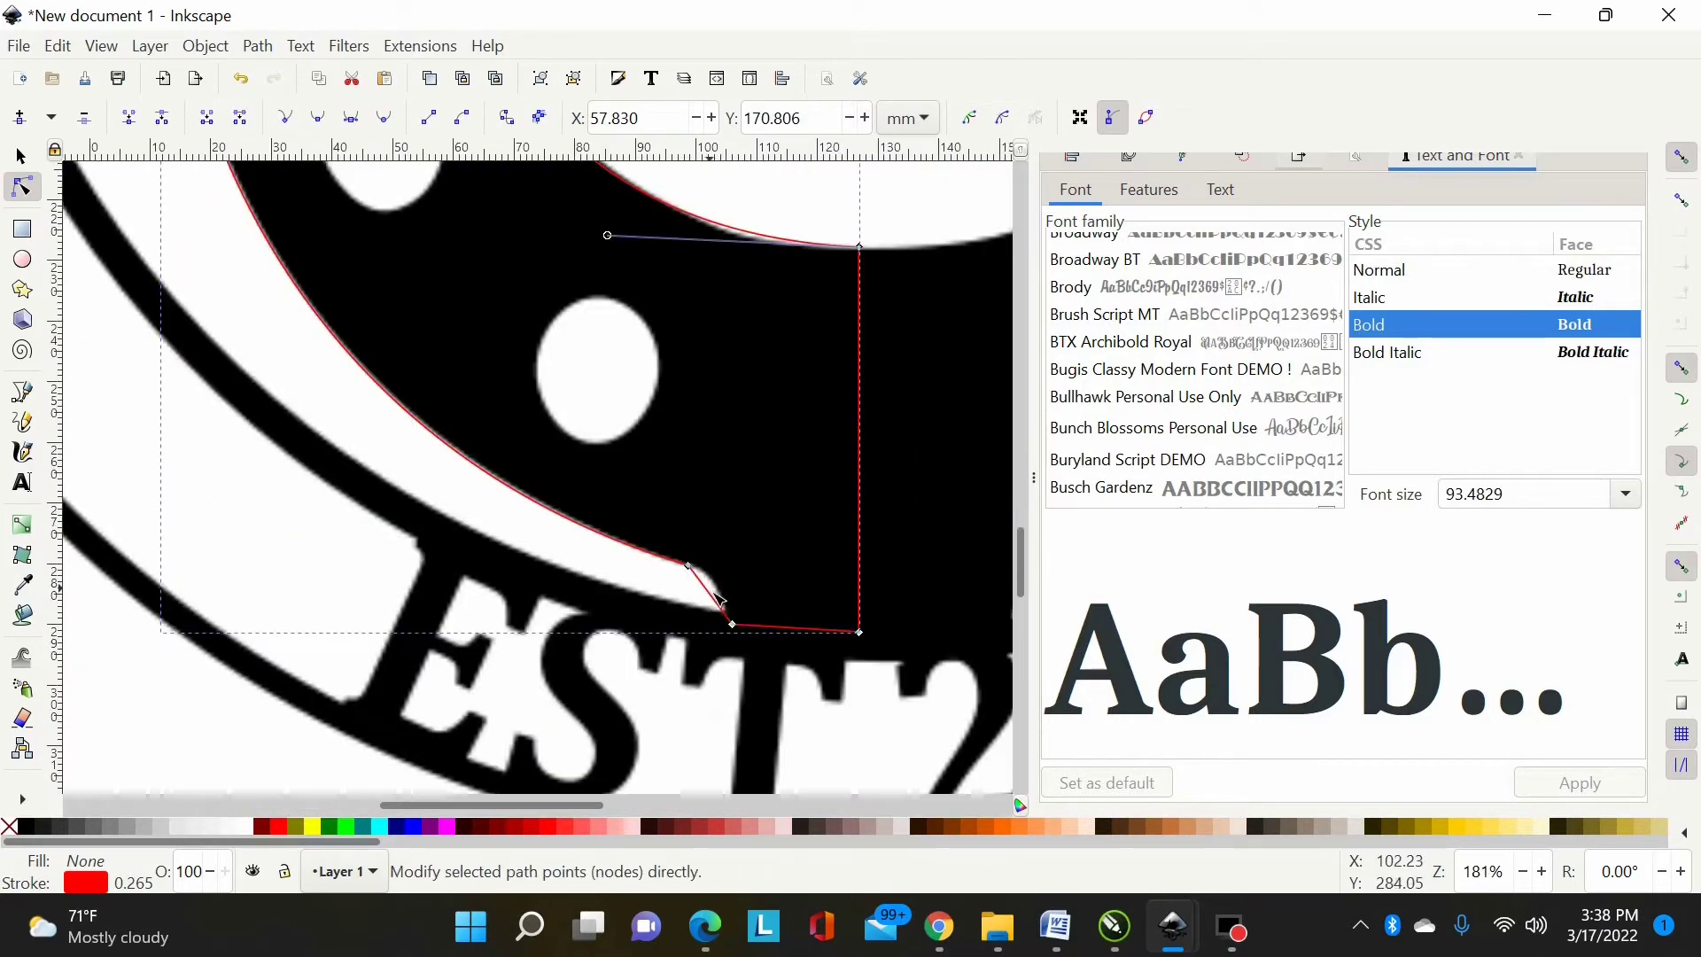
pyautogui.moveTo(716, 593); pyautogui.dragTo(733, 606)
pyautogui.click(689, 565)
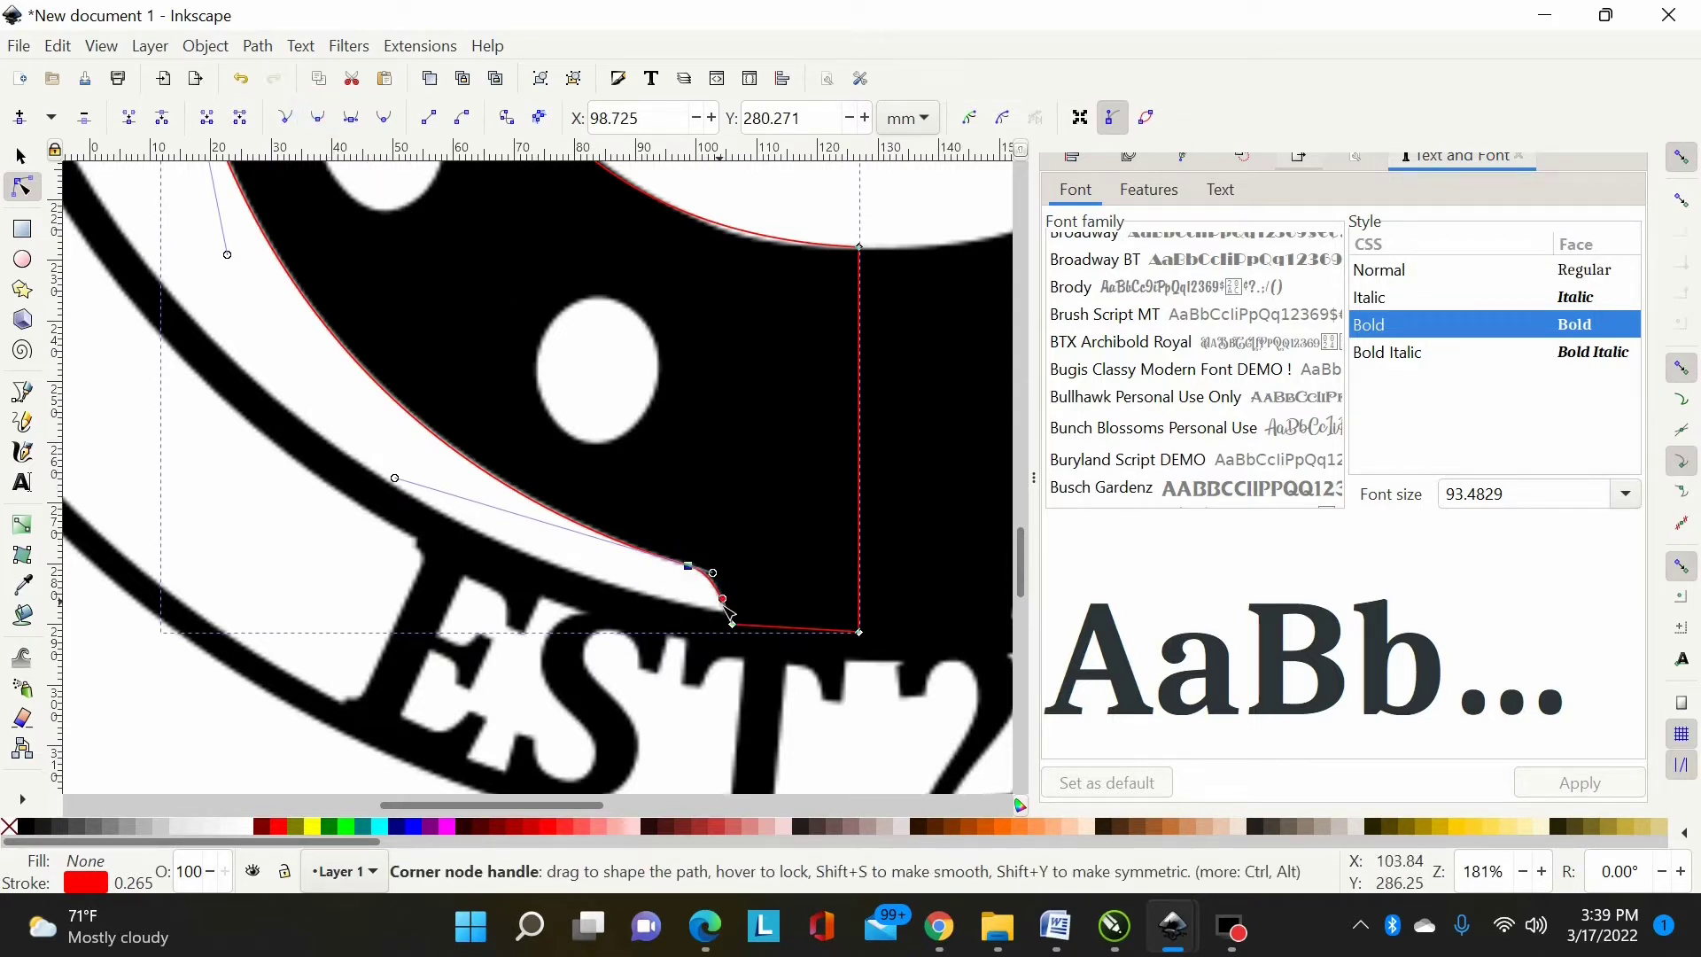
pyautogui.moveTo(722, 598); pyautogui.dragTo(732, 608)
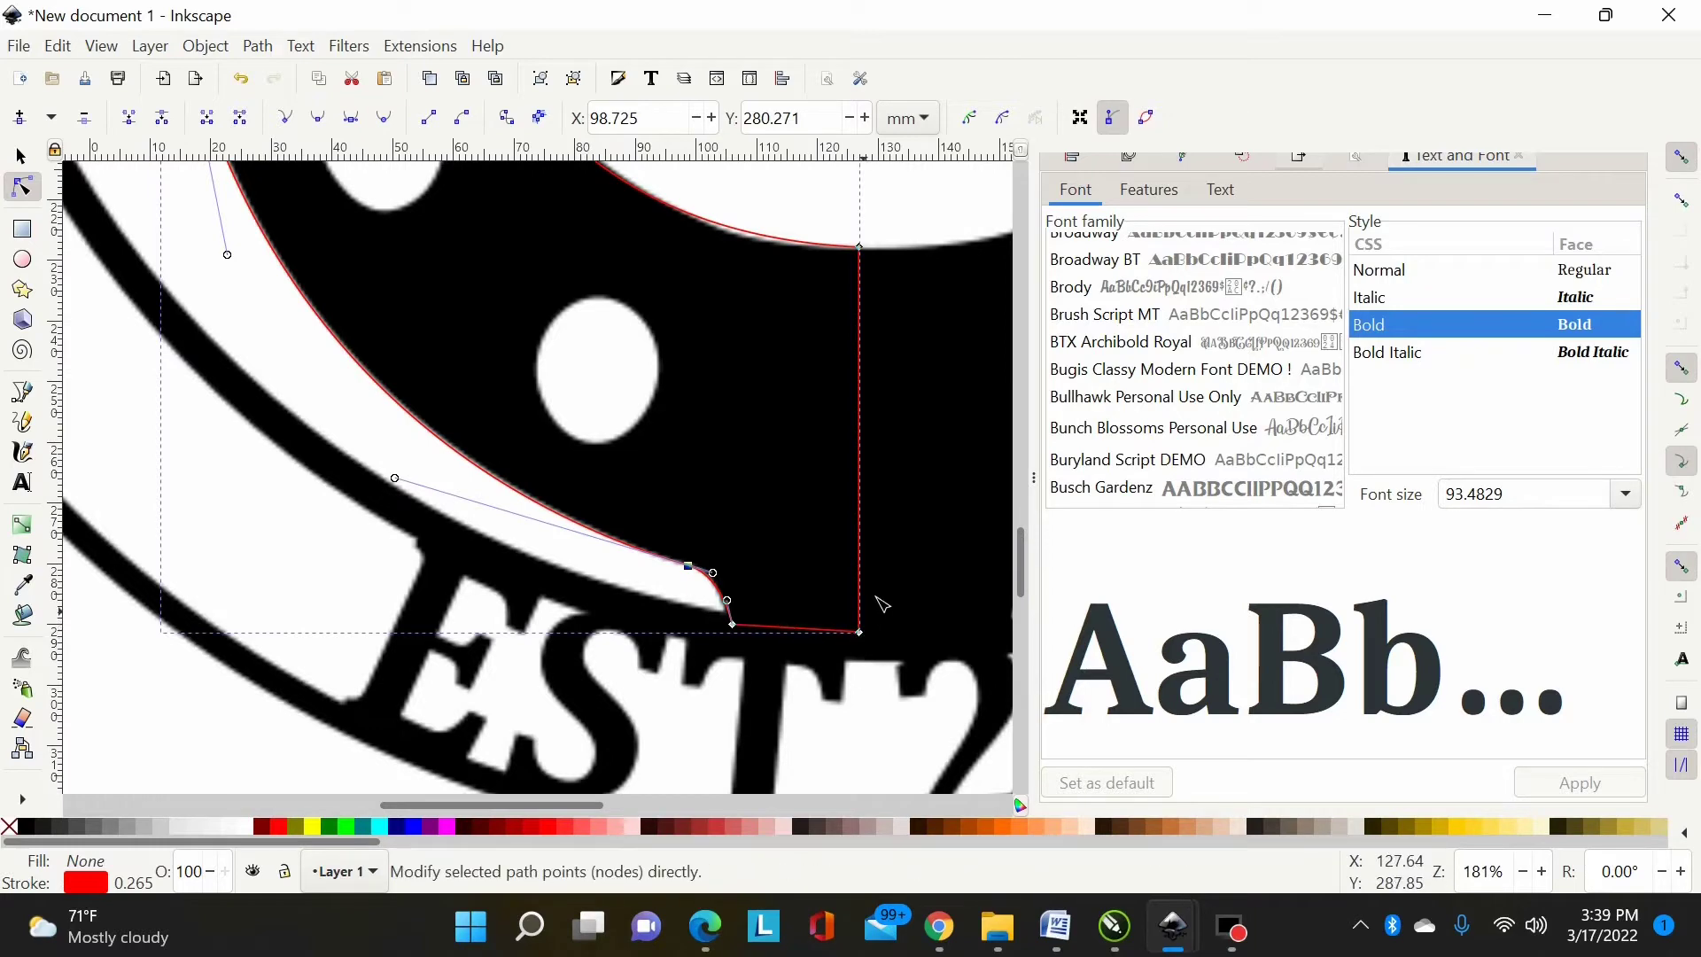
# Step: Fill the half-horseshoe path with blue to check its coverage, and remove the fill again
pyautogui.scroll(4, 910, 543)
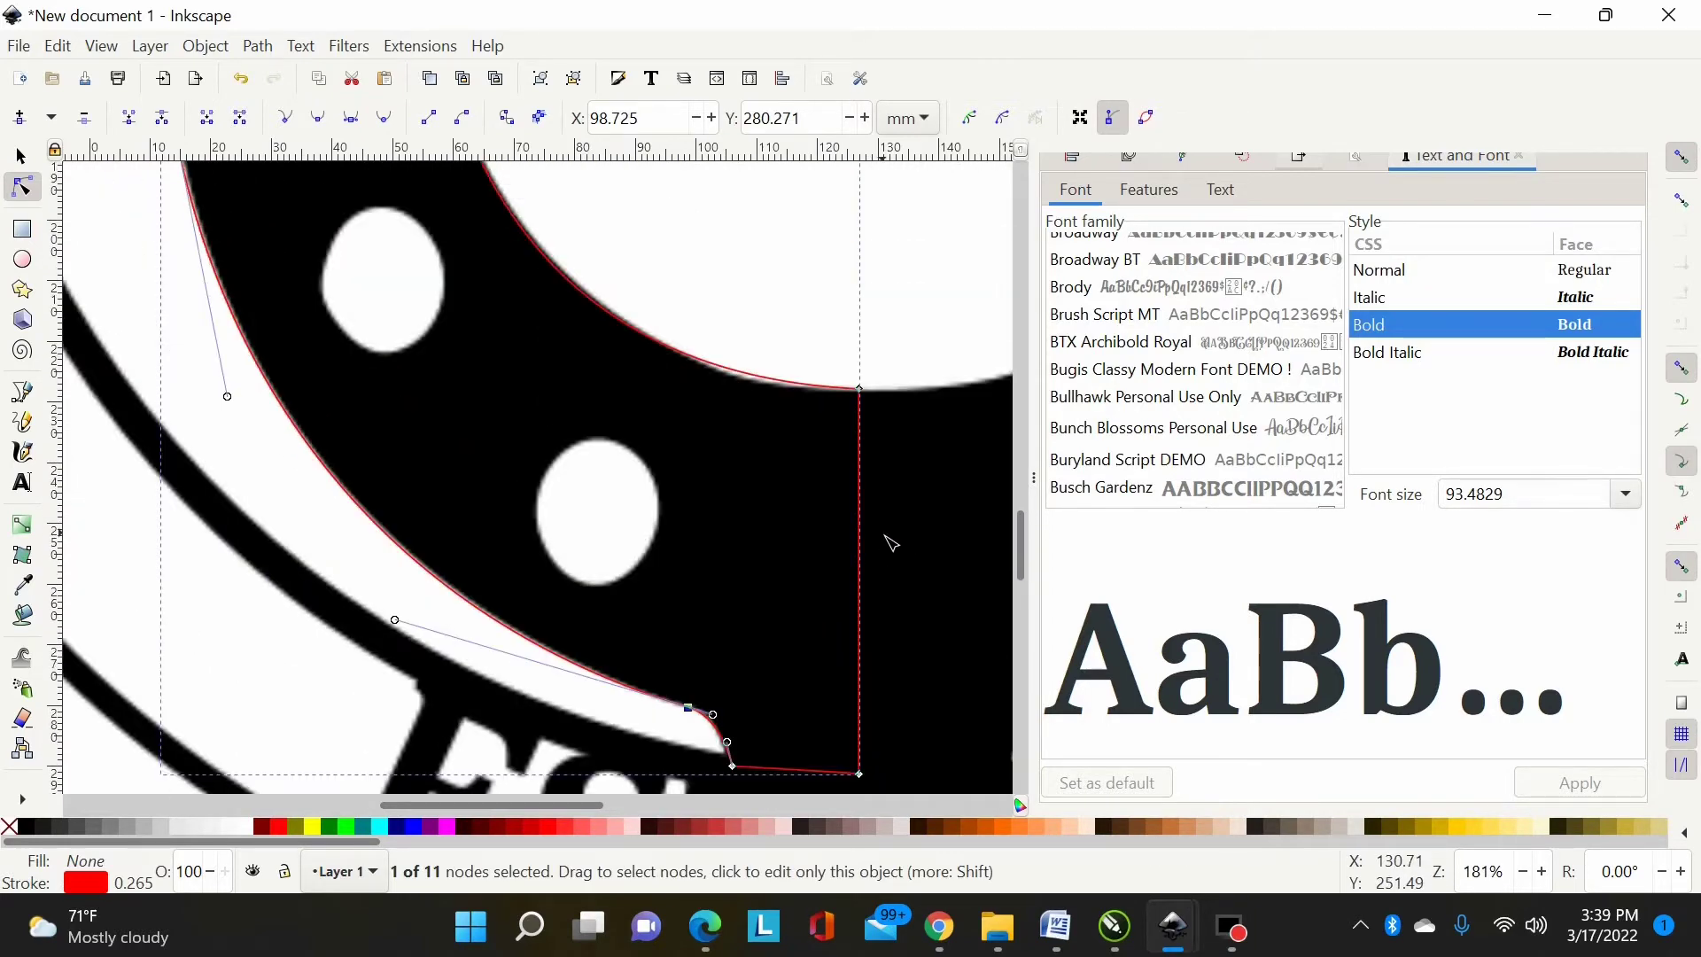
pyautogui.scroll(-3, 891, 543)
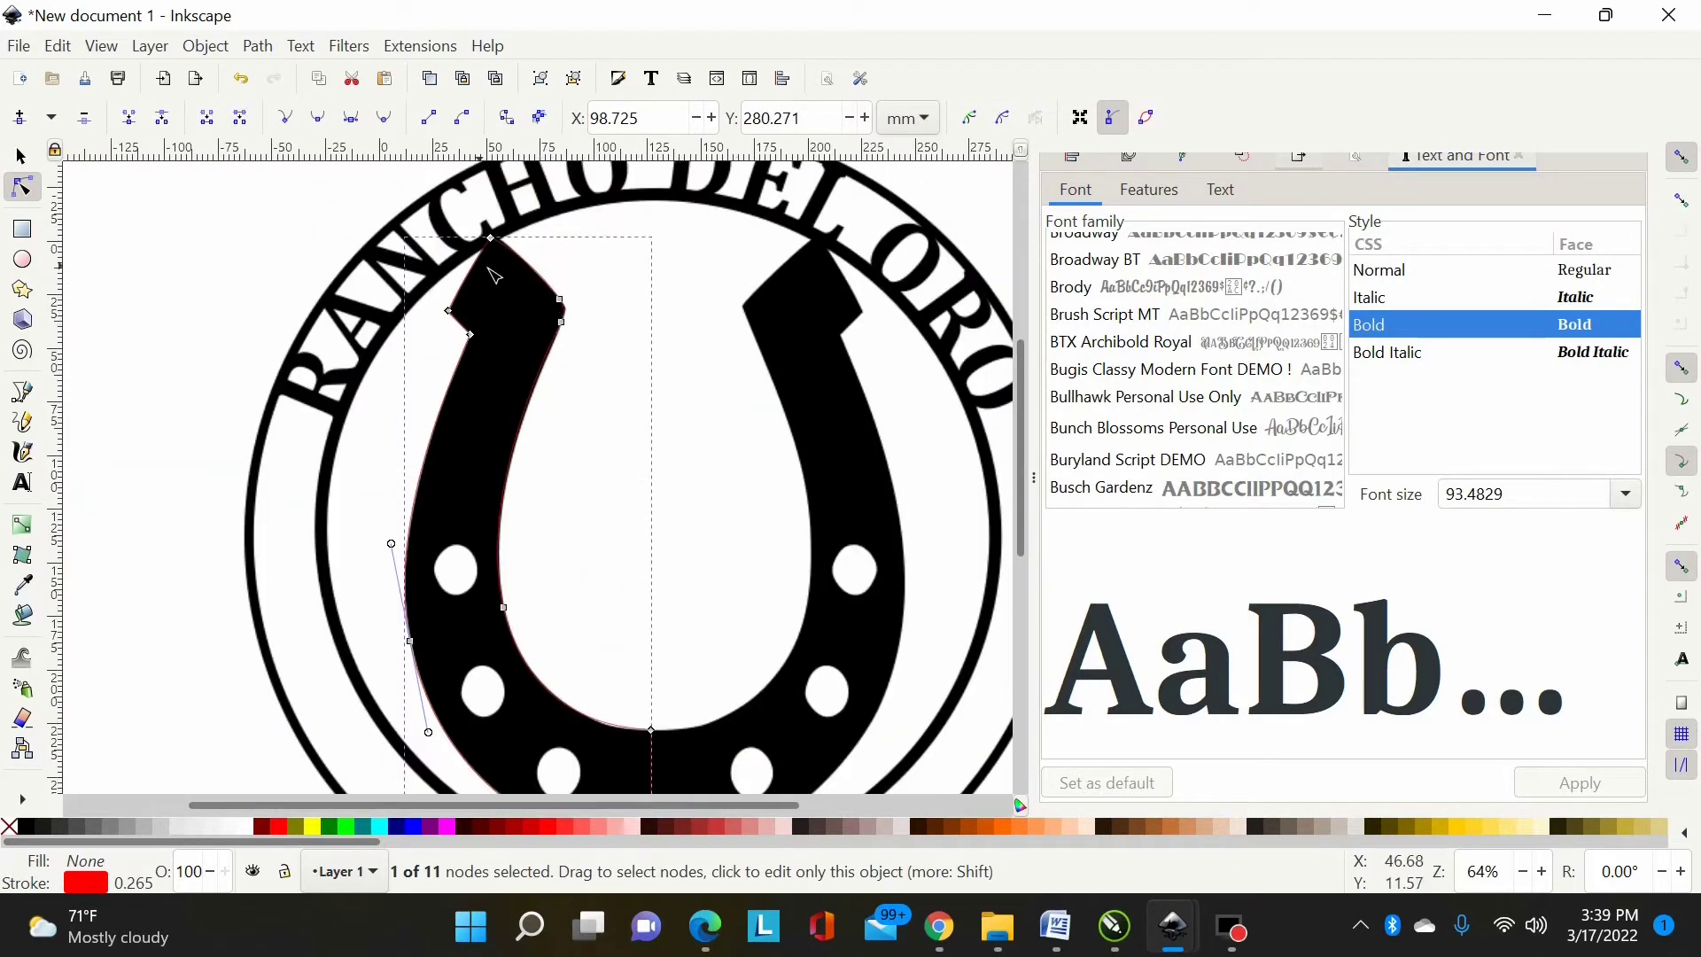
pyautogui.scroll(-2, 629, 639)
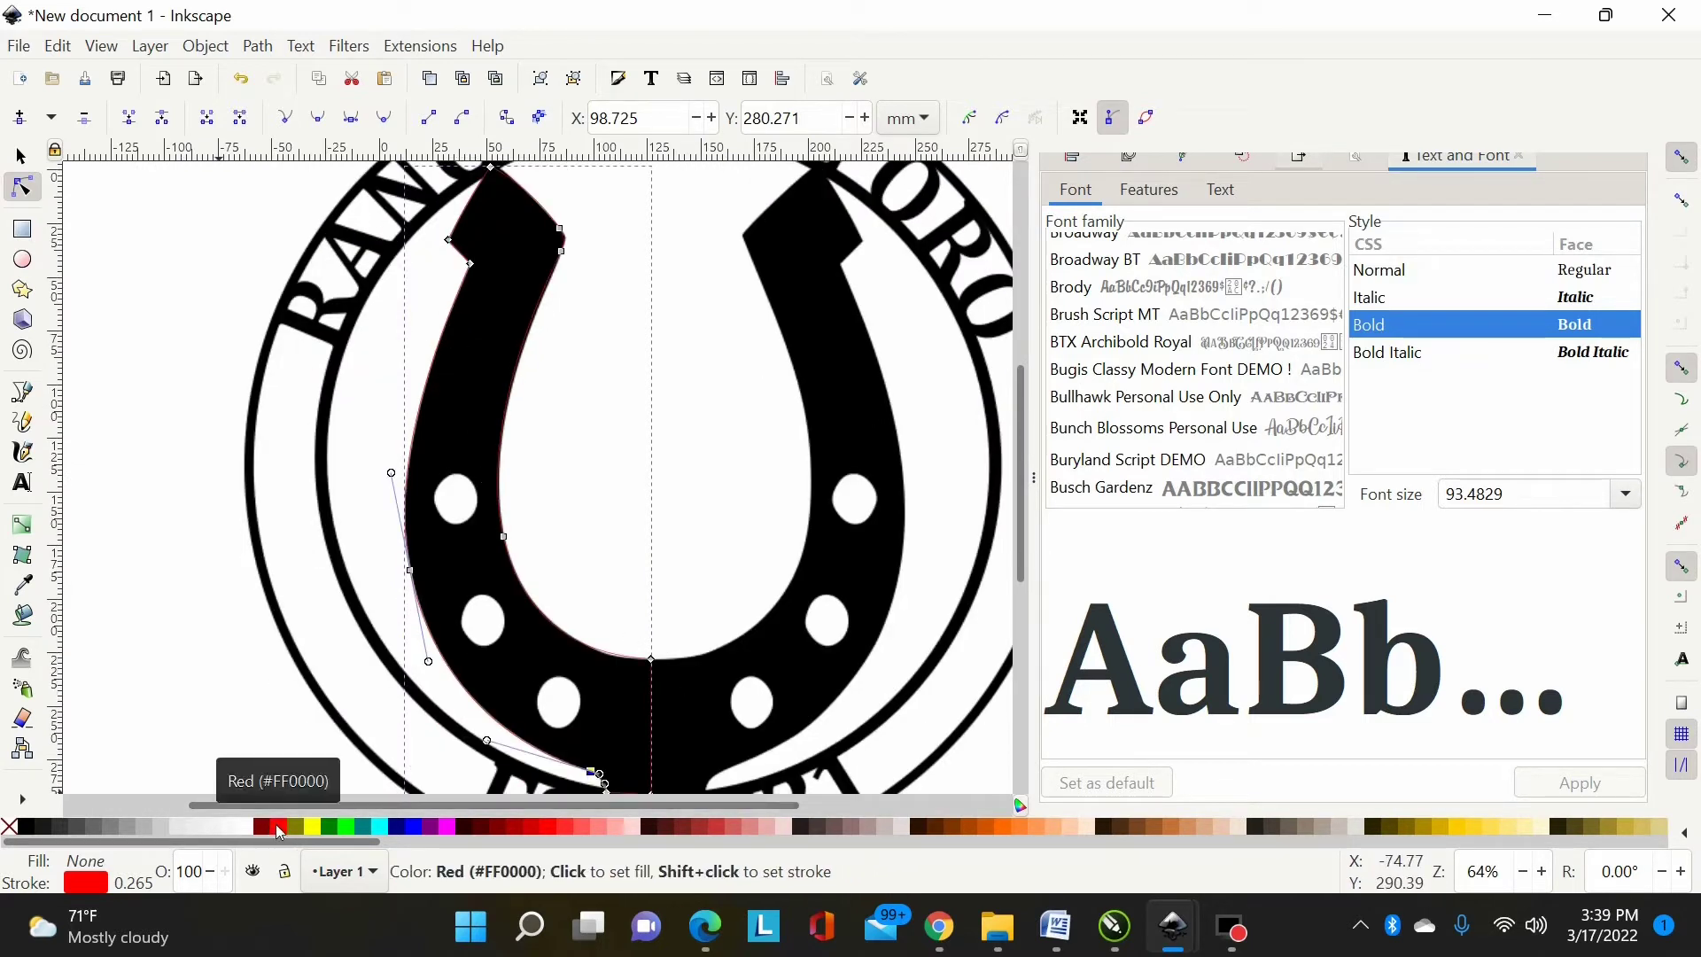
pyautogui.click(410, 826)
pyautogui.scroll(-4, 699, 625)
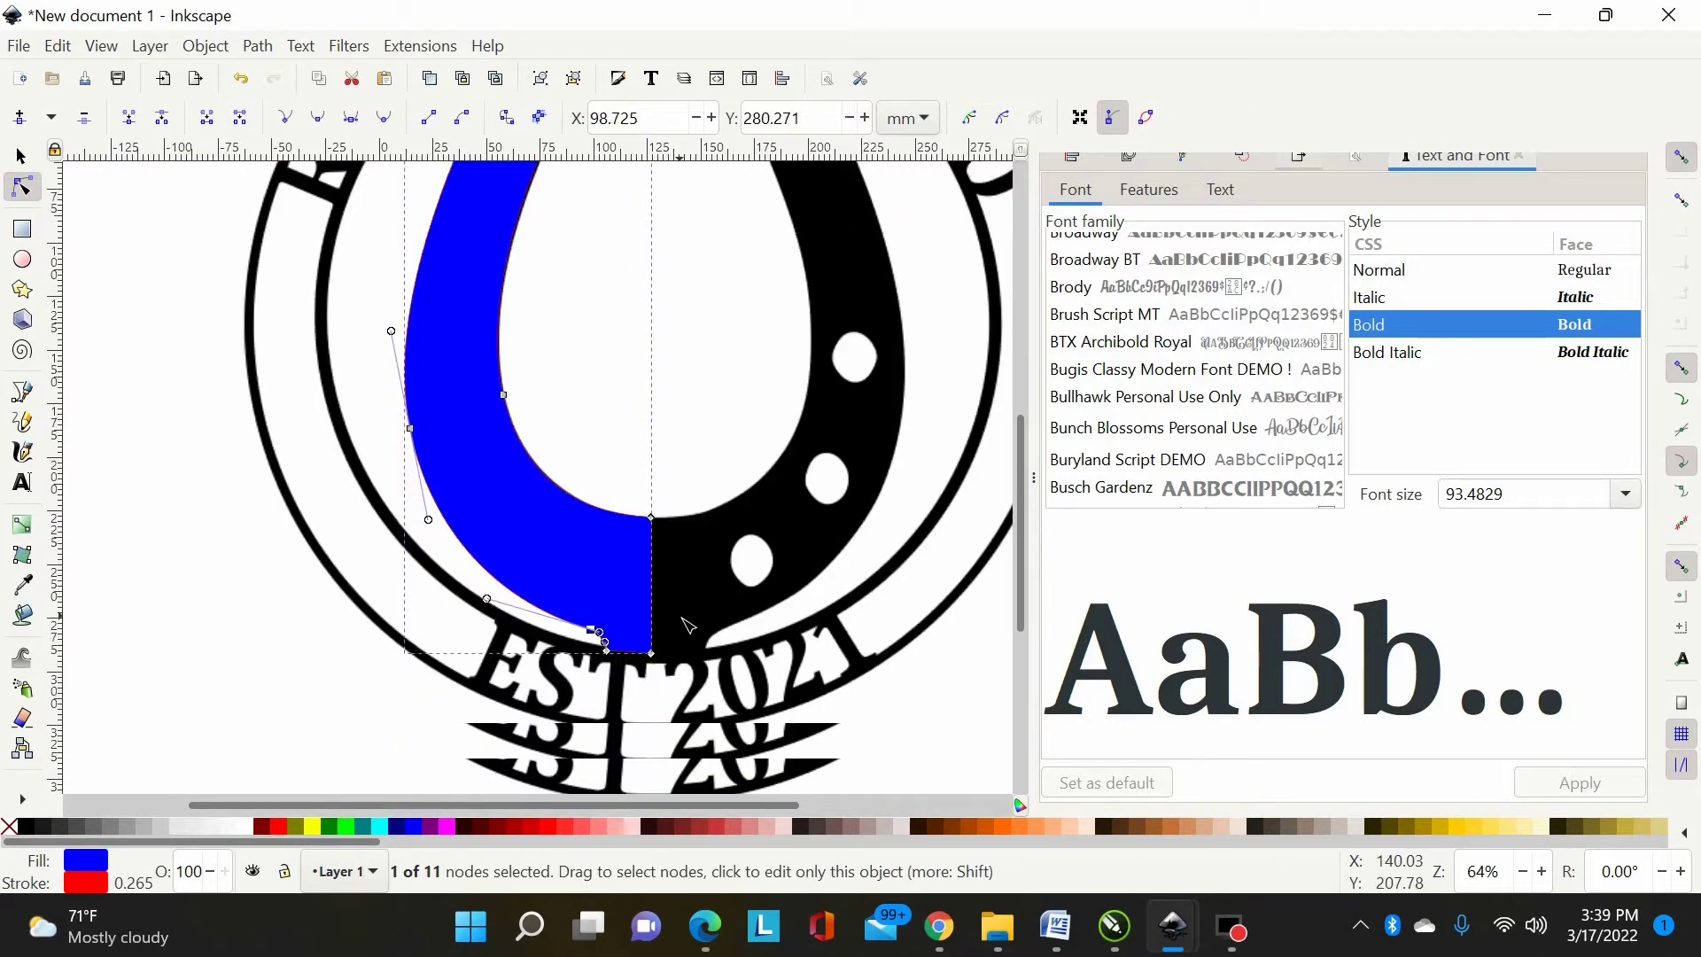
pyautogui.scroll(2, 726, 616)
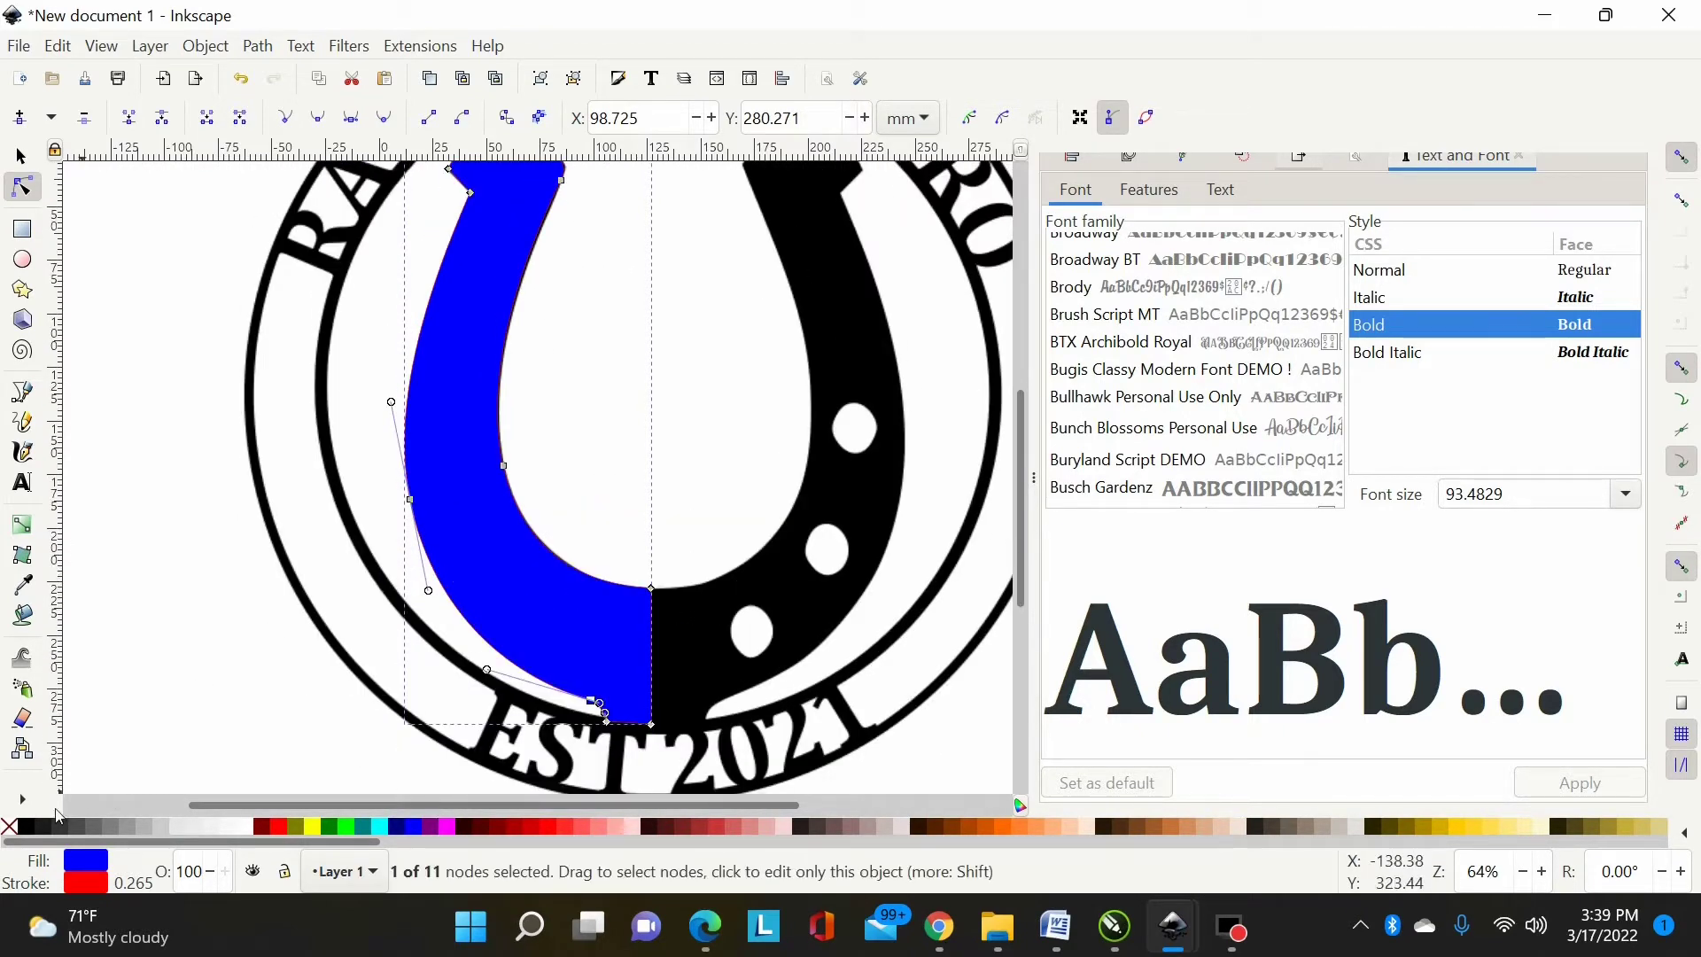
pyautogui.click(10, 826)
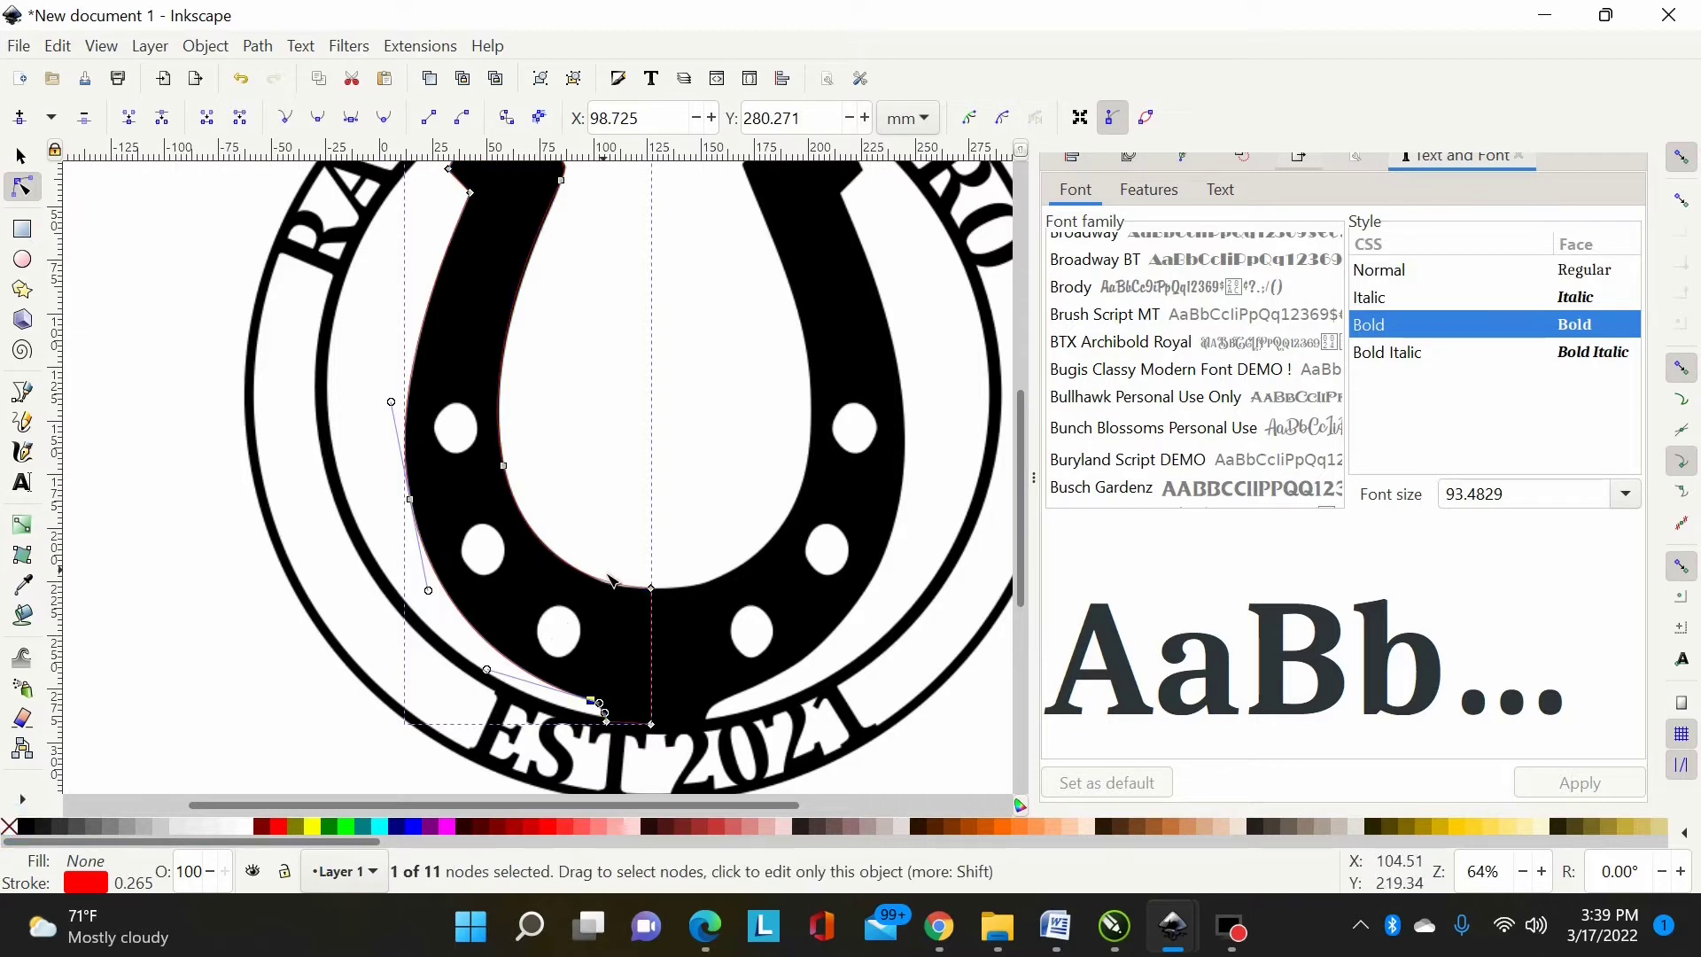
# Step: Draw a circle with a radius of about 6.9 mm inside the upper nail hole on the horseshoe's left arm
pyautogui.keyDown('ctrl'); pyautogui.scroll(3, 611, 580); pyautogui.keyUp('ctrl')
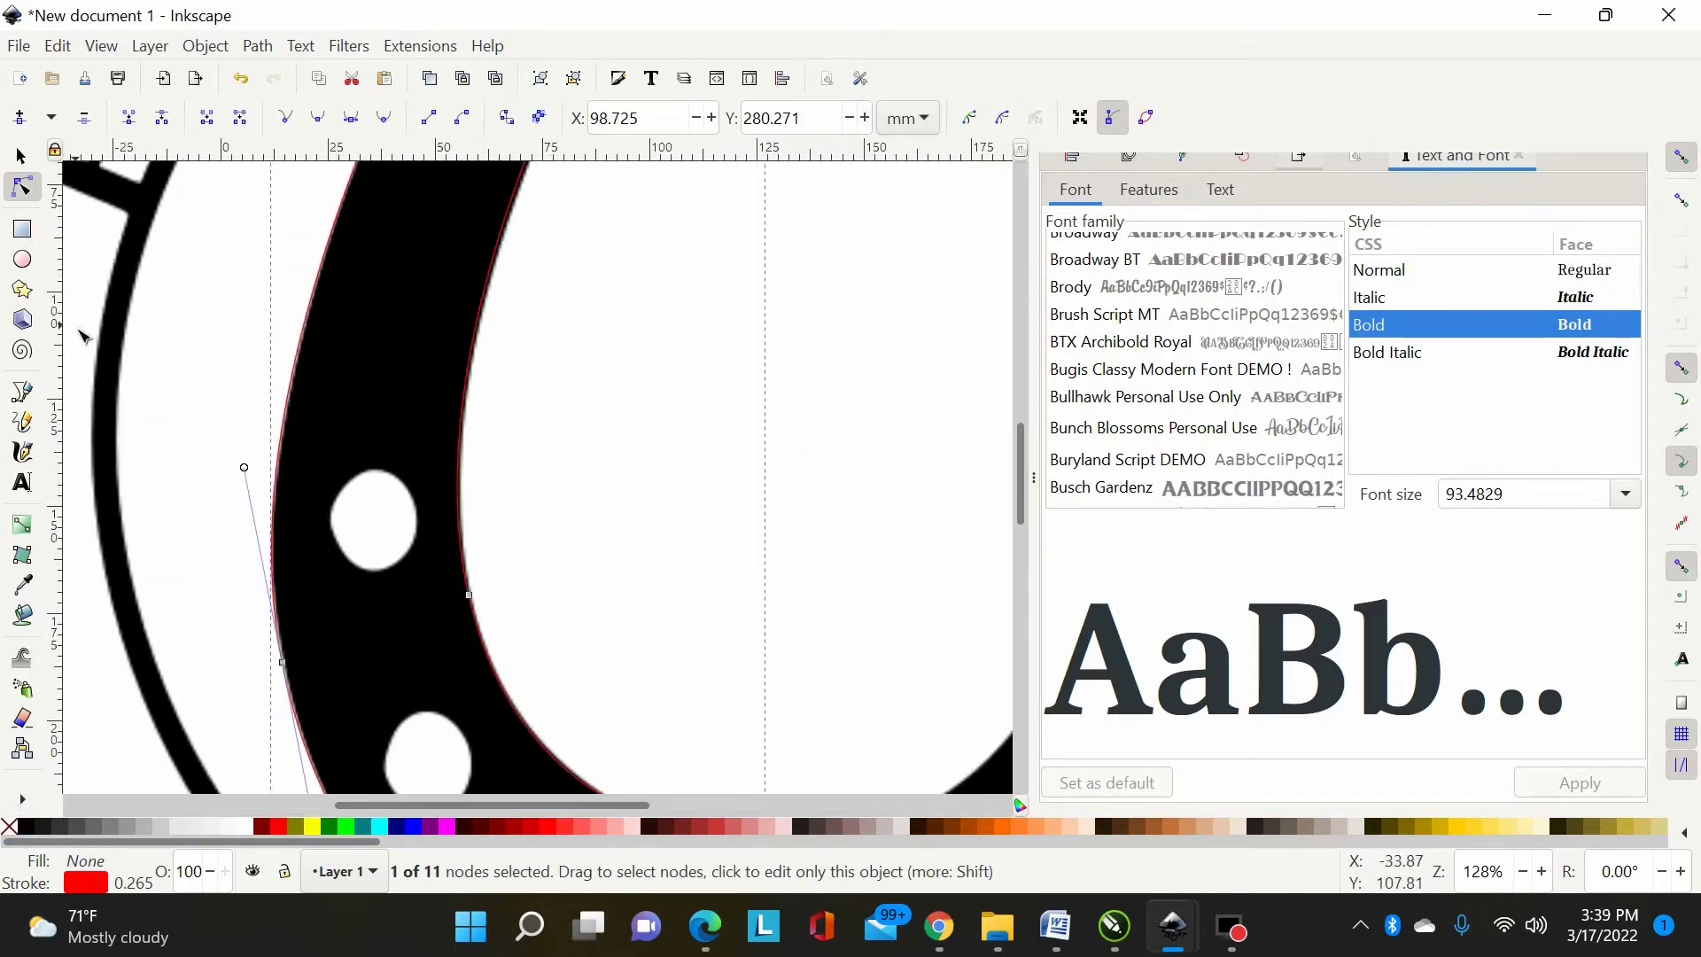
pyautogui.click(22, 262)
pyautogui.scroll(-4, 256, 438)
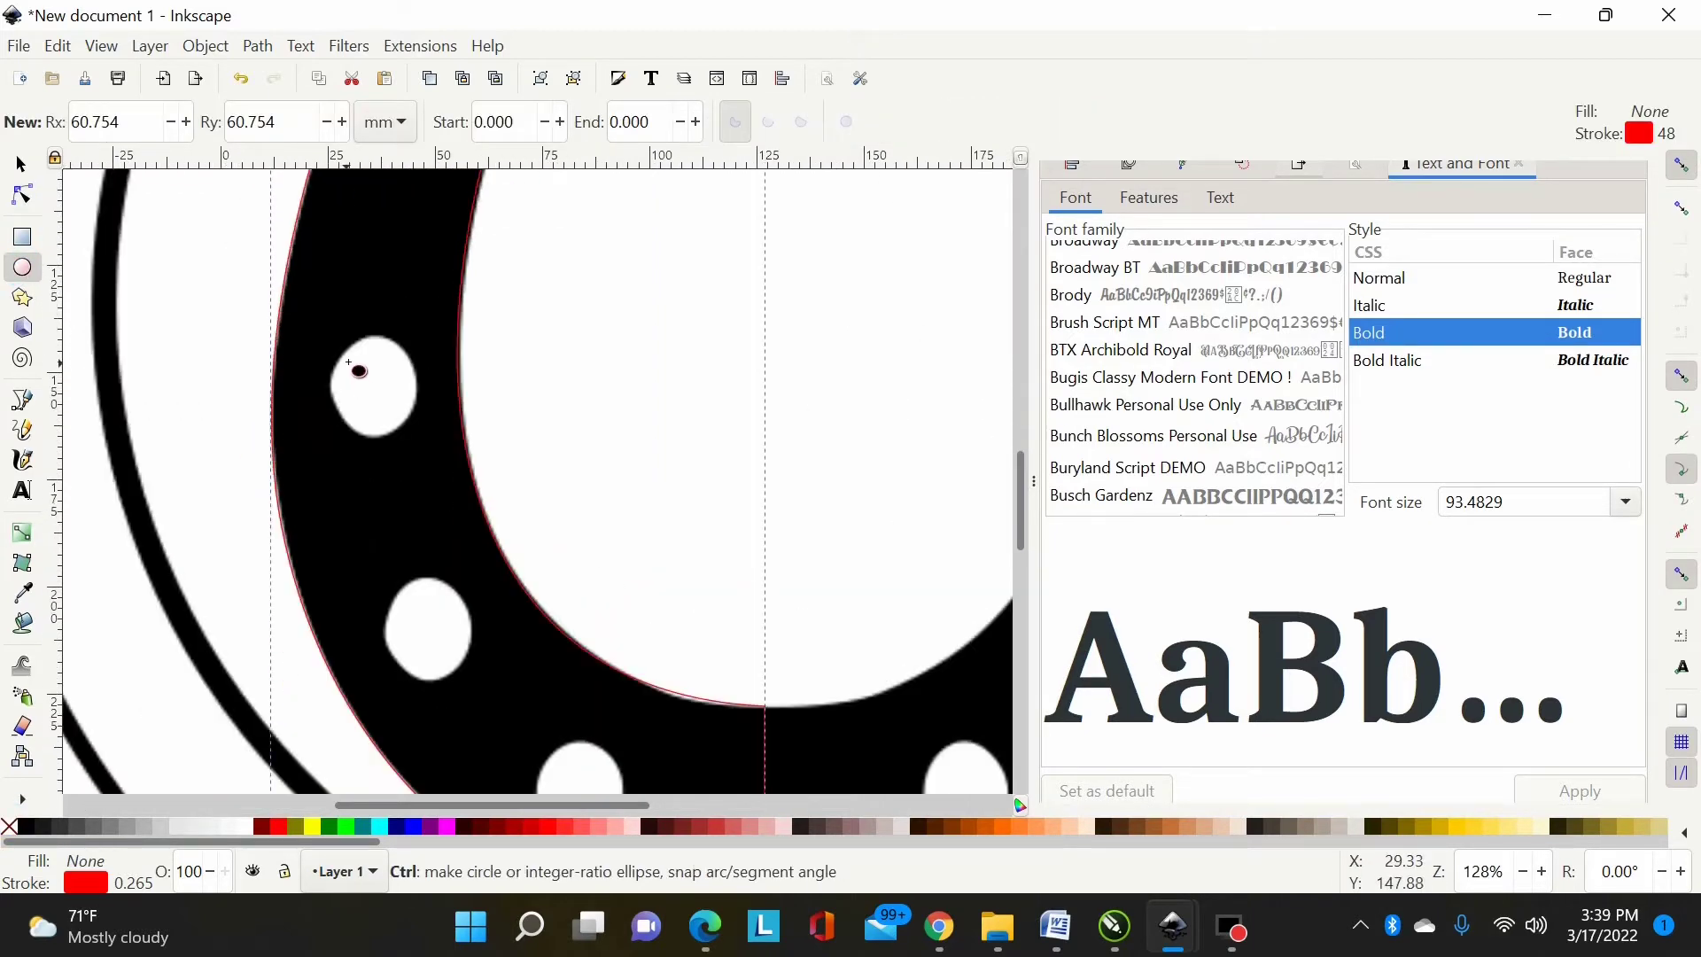
pyautogui.moveTo(359, 379); pyautogui.dragTo(406, 432)
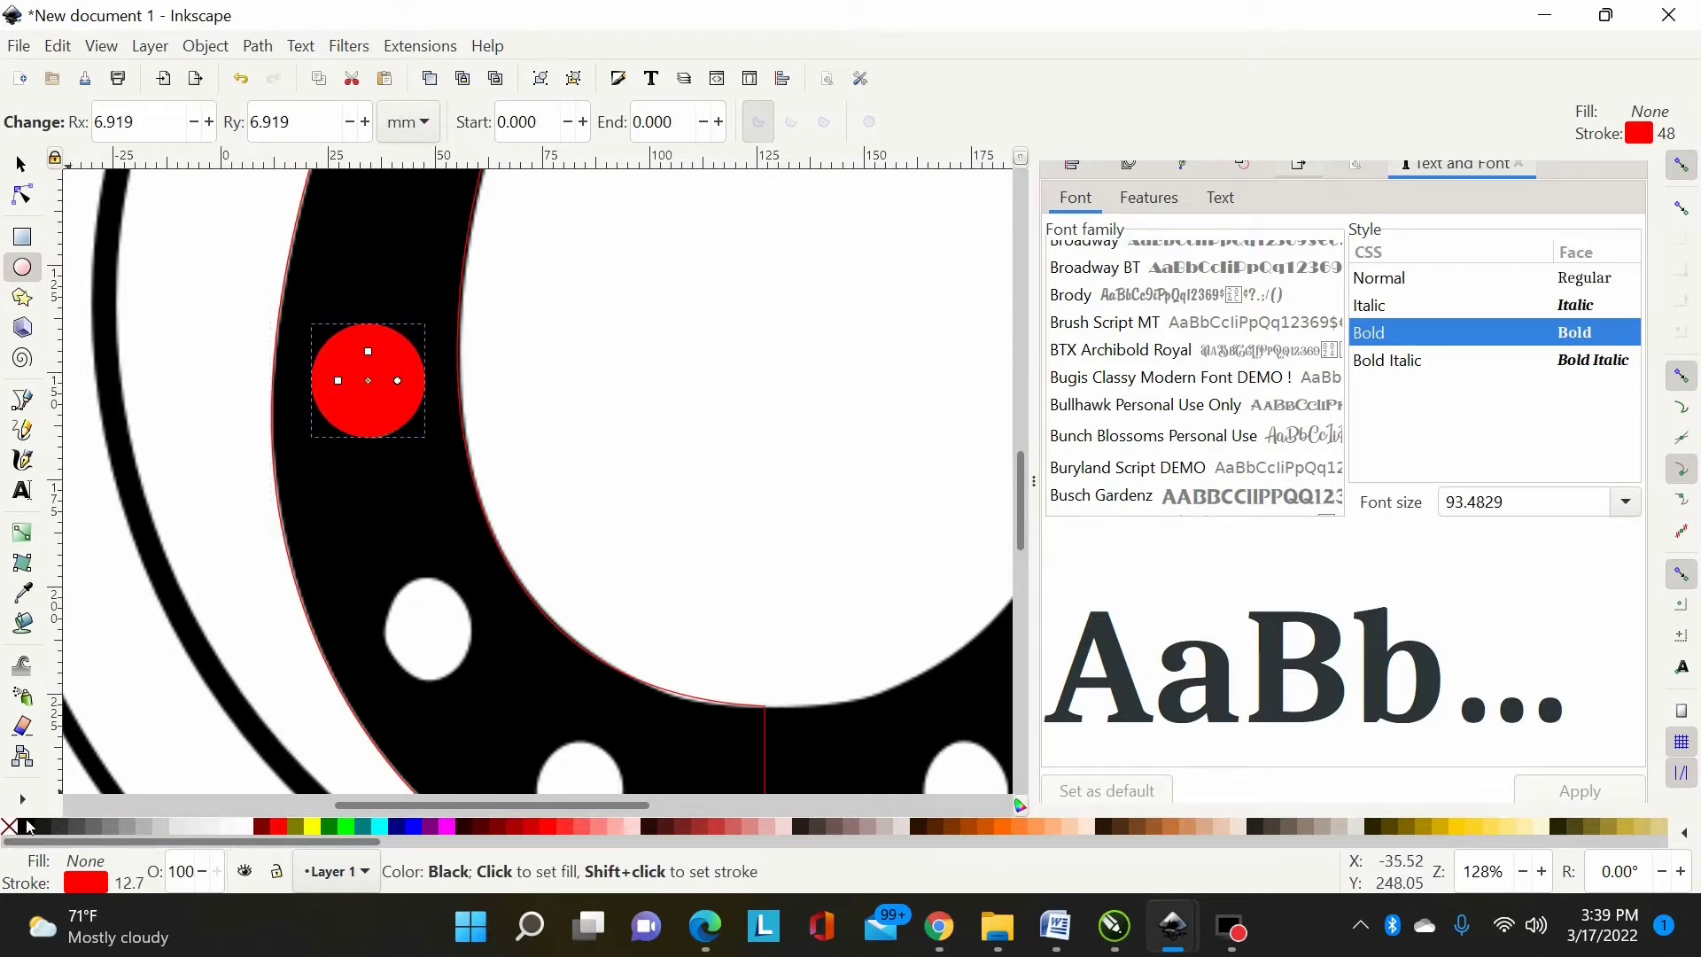
# Step: Remove the circle's stroke and give it a flat blue fill (0000ff)
pyautogui.click(207, 47)
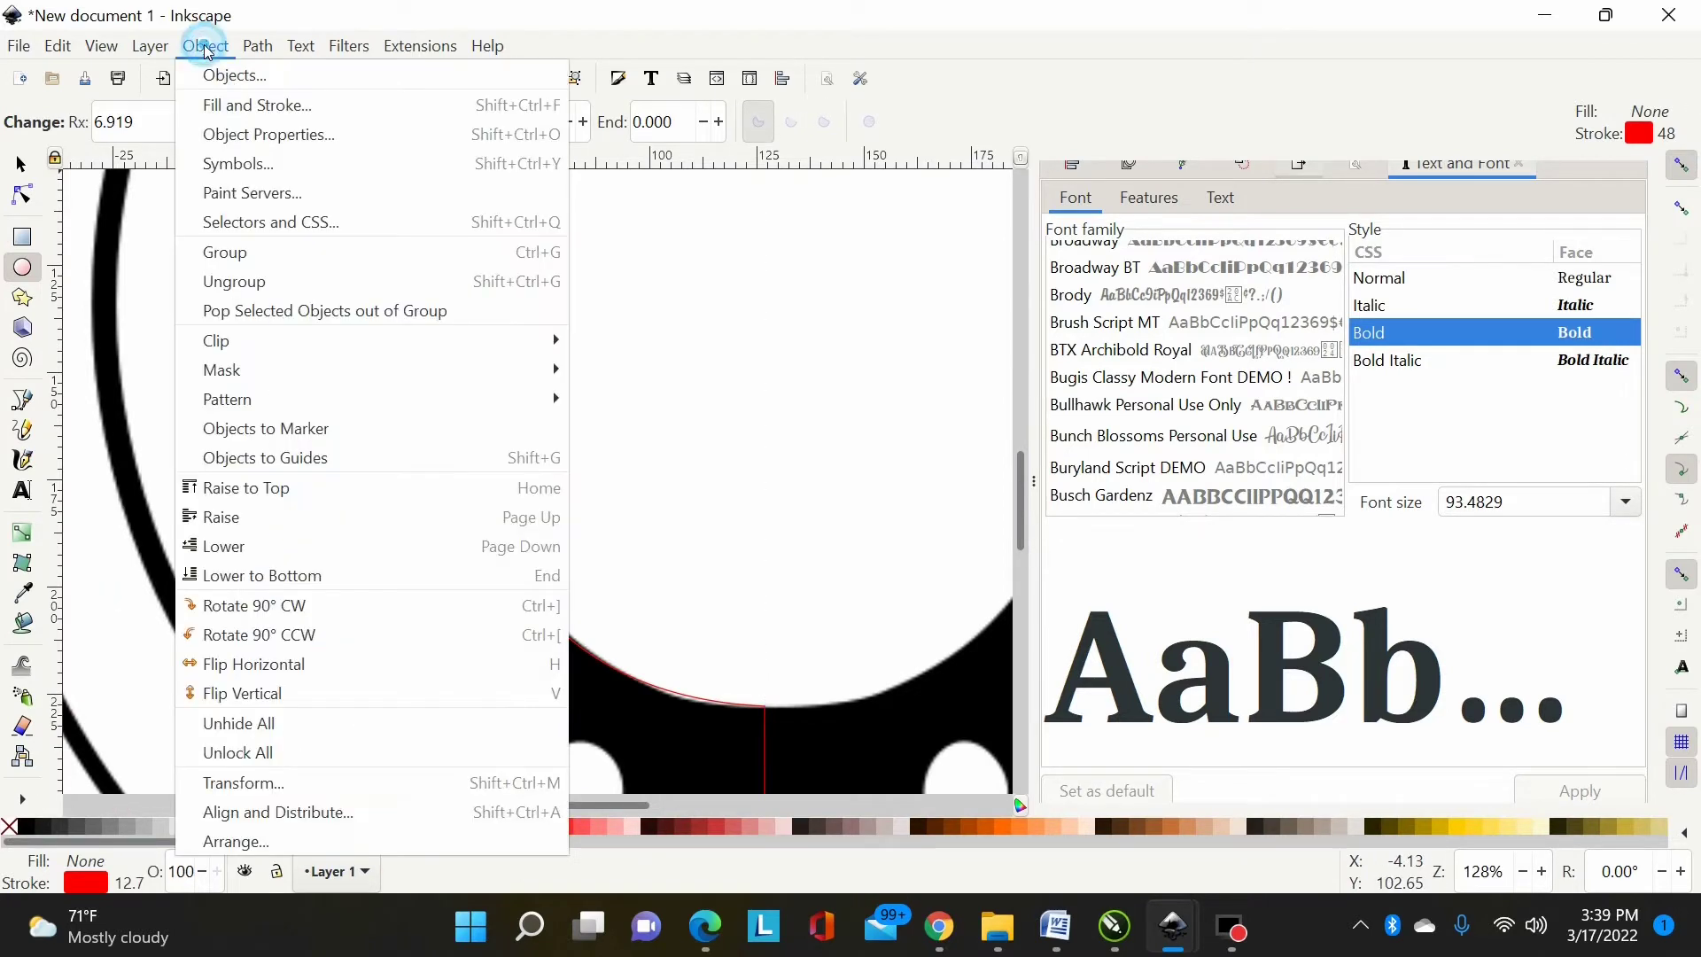
pyautogui.click(226, 103)
pyautogui.moveTo(1417, 474); pyautogui.dragTo(1381, 343)
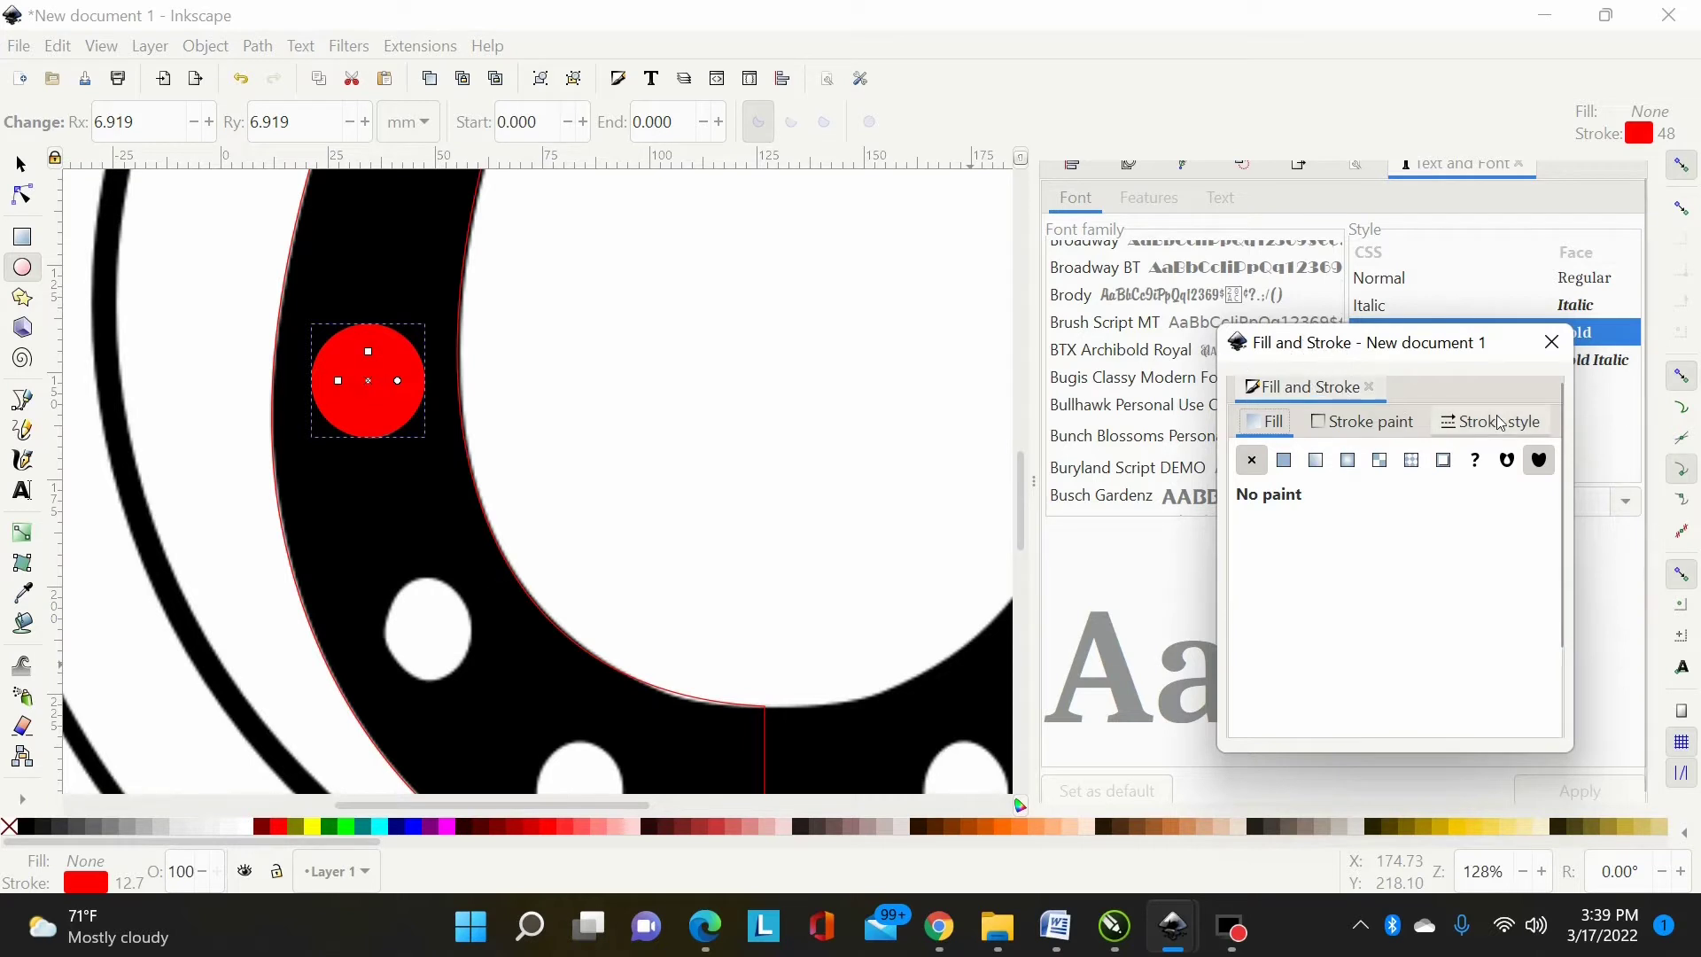
pyautogui.click(1368, 421)
pyautogui.click(1253, 461)
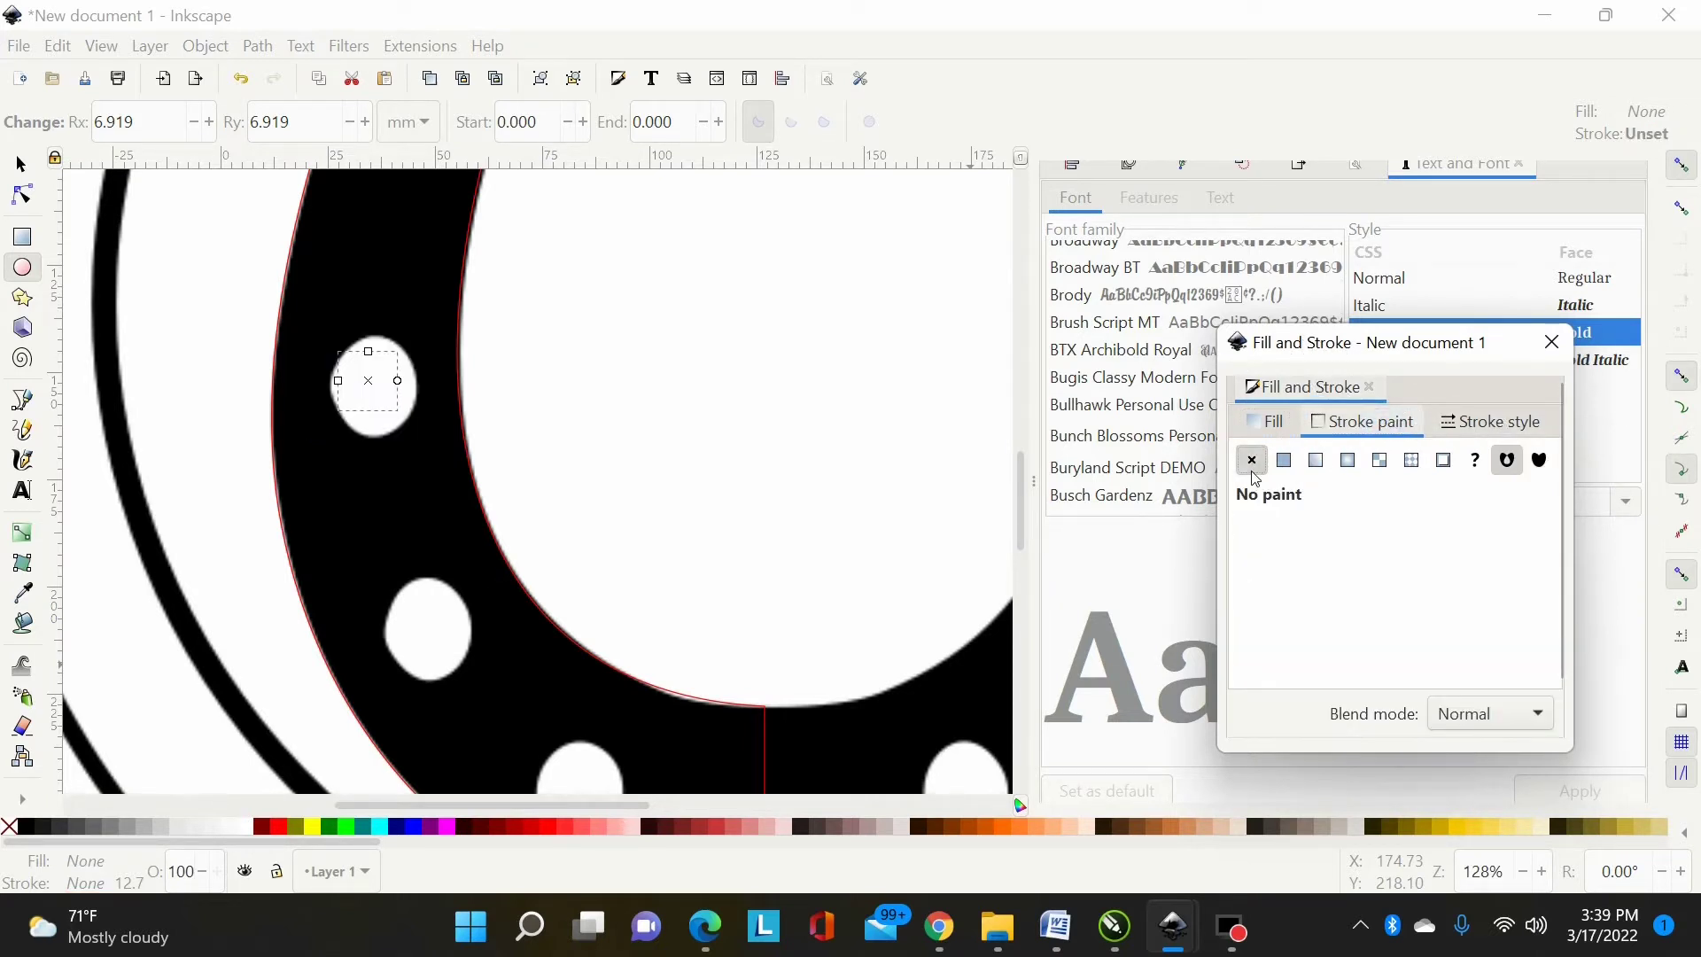
pyautogui.click(1273, 423)
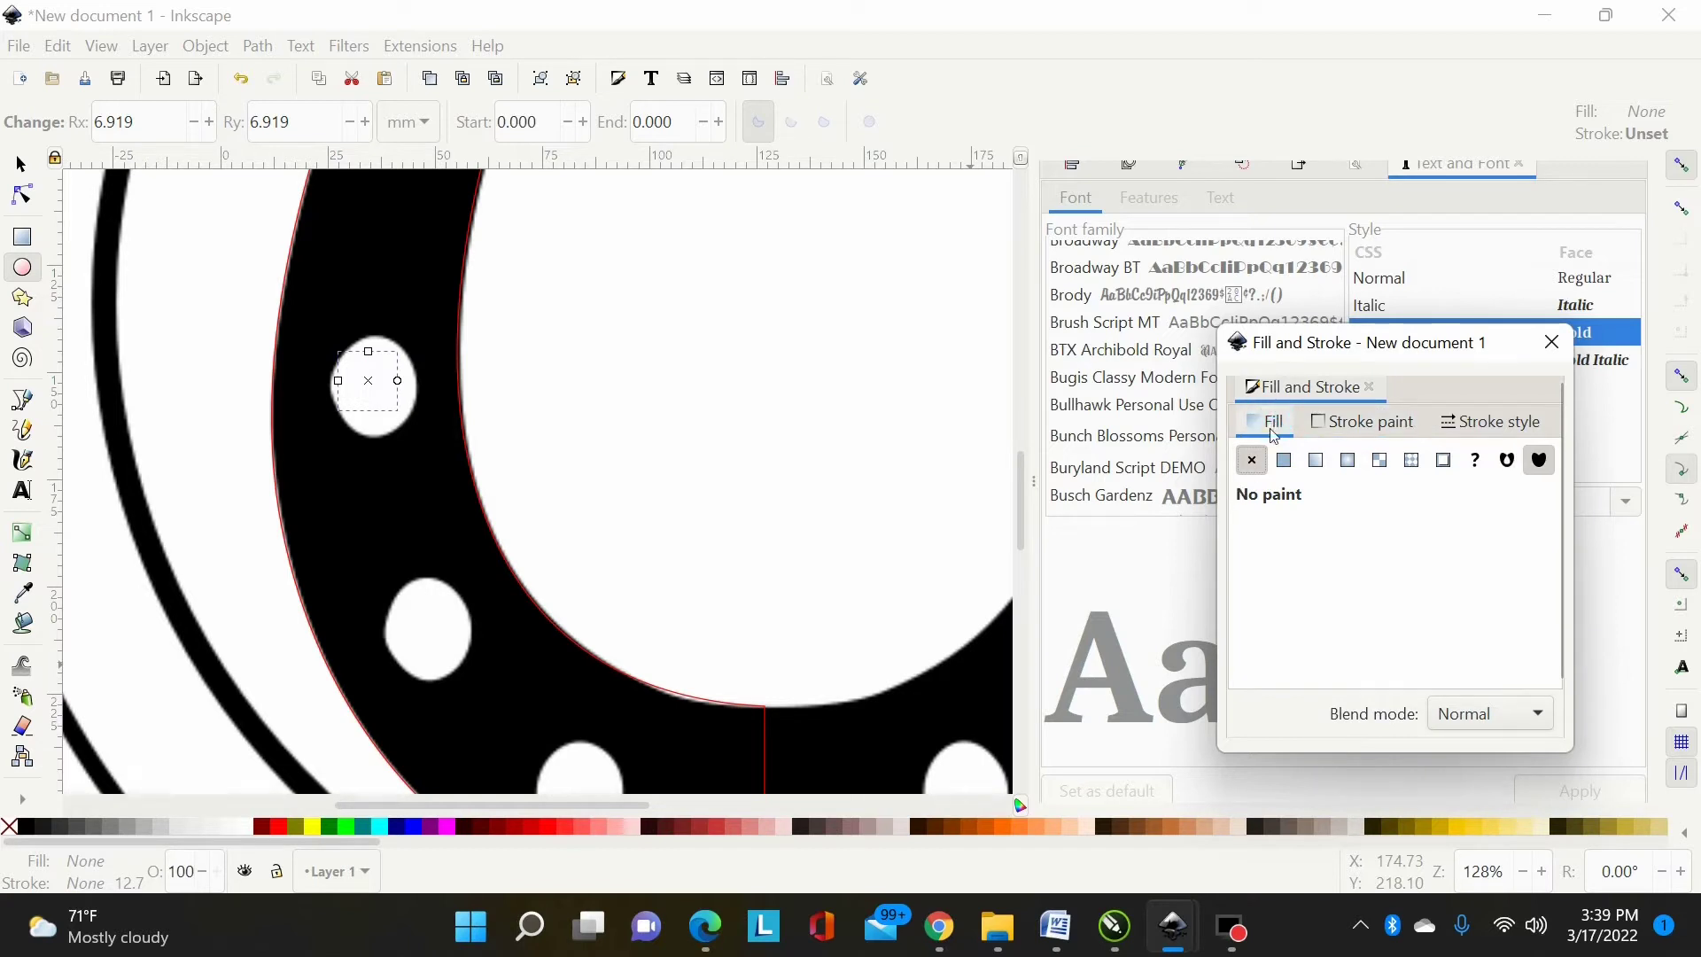
pyautogui.click(1283, 461)
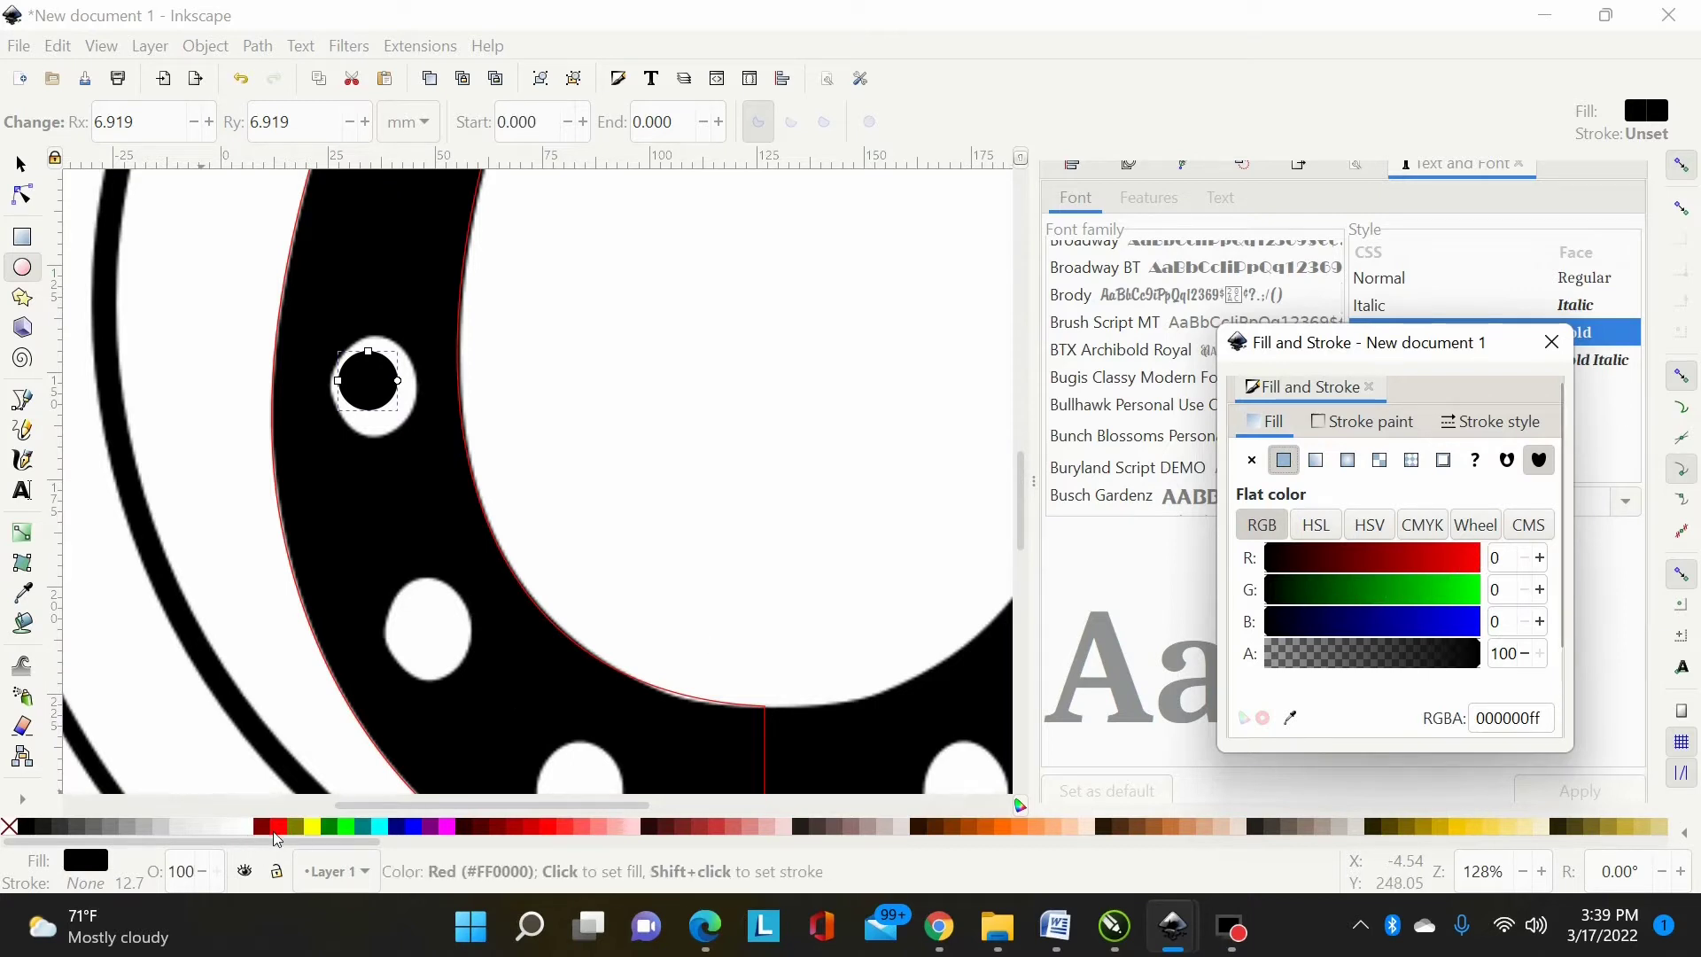
pyautogui.click(412, 828)
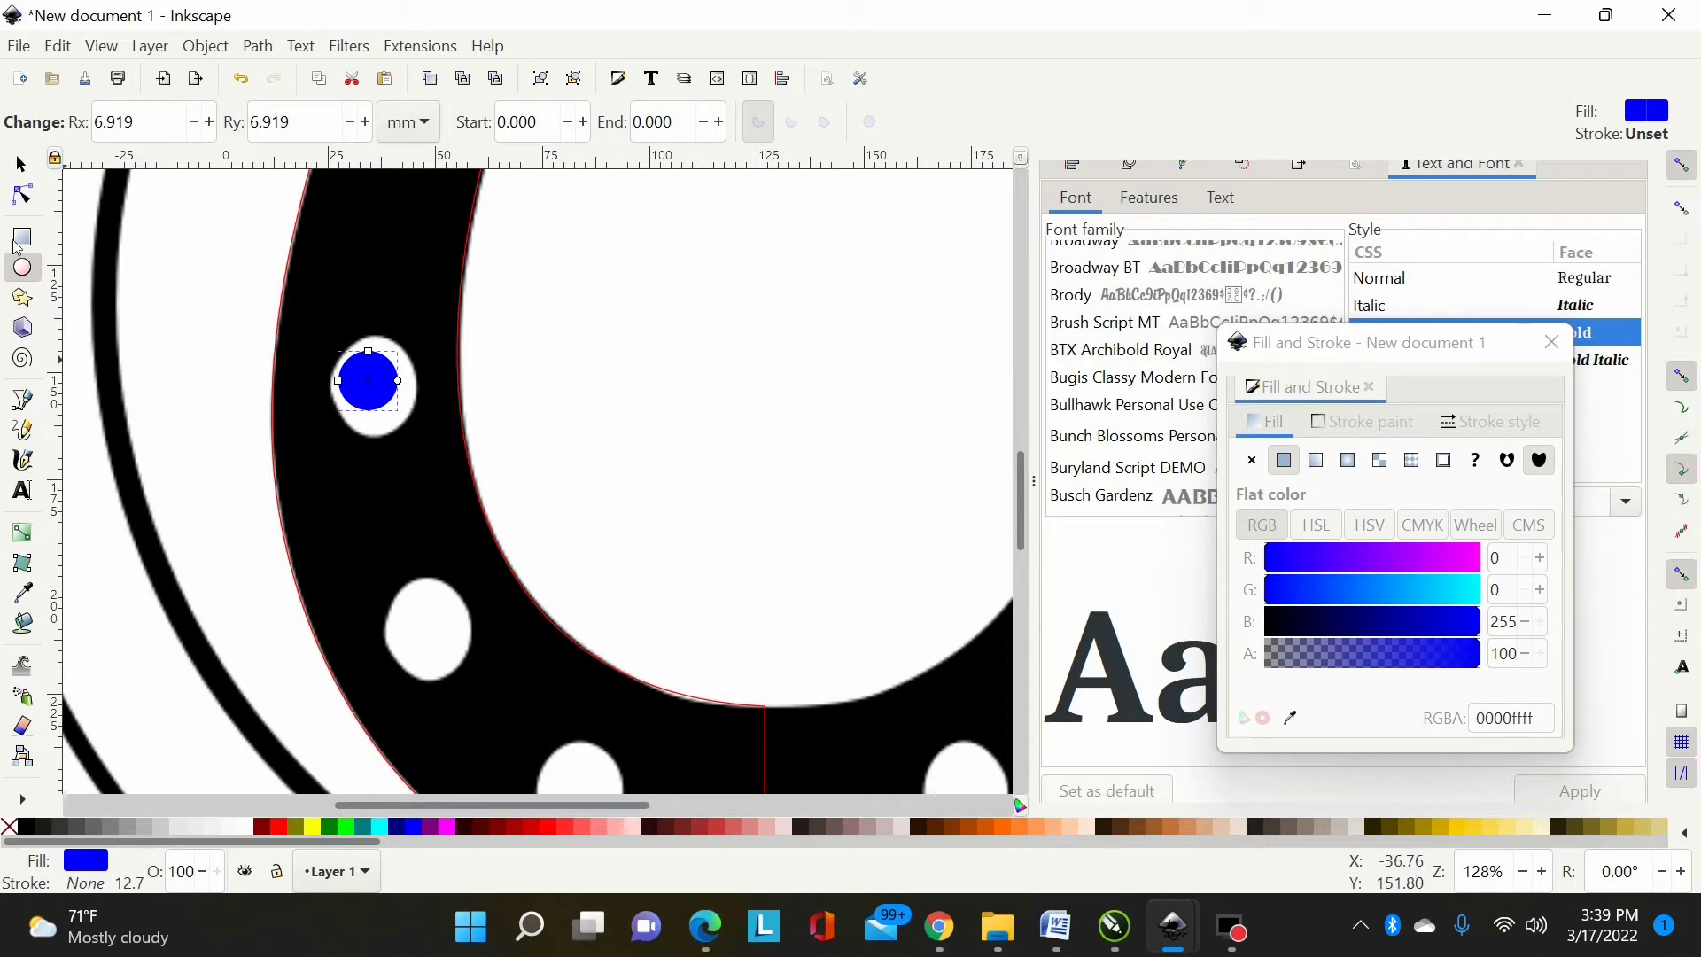
# Step: Scale the blue circle into an ellipse about 0.70 by 0.89 in that fits the upper left nail hole
pyautogui.click(22, 166)
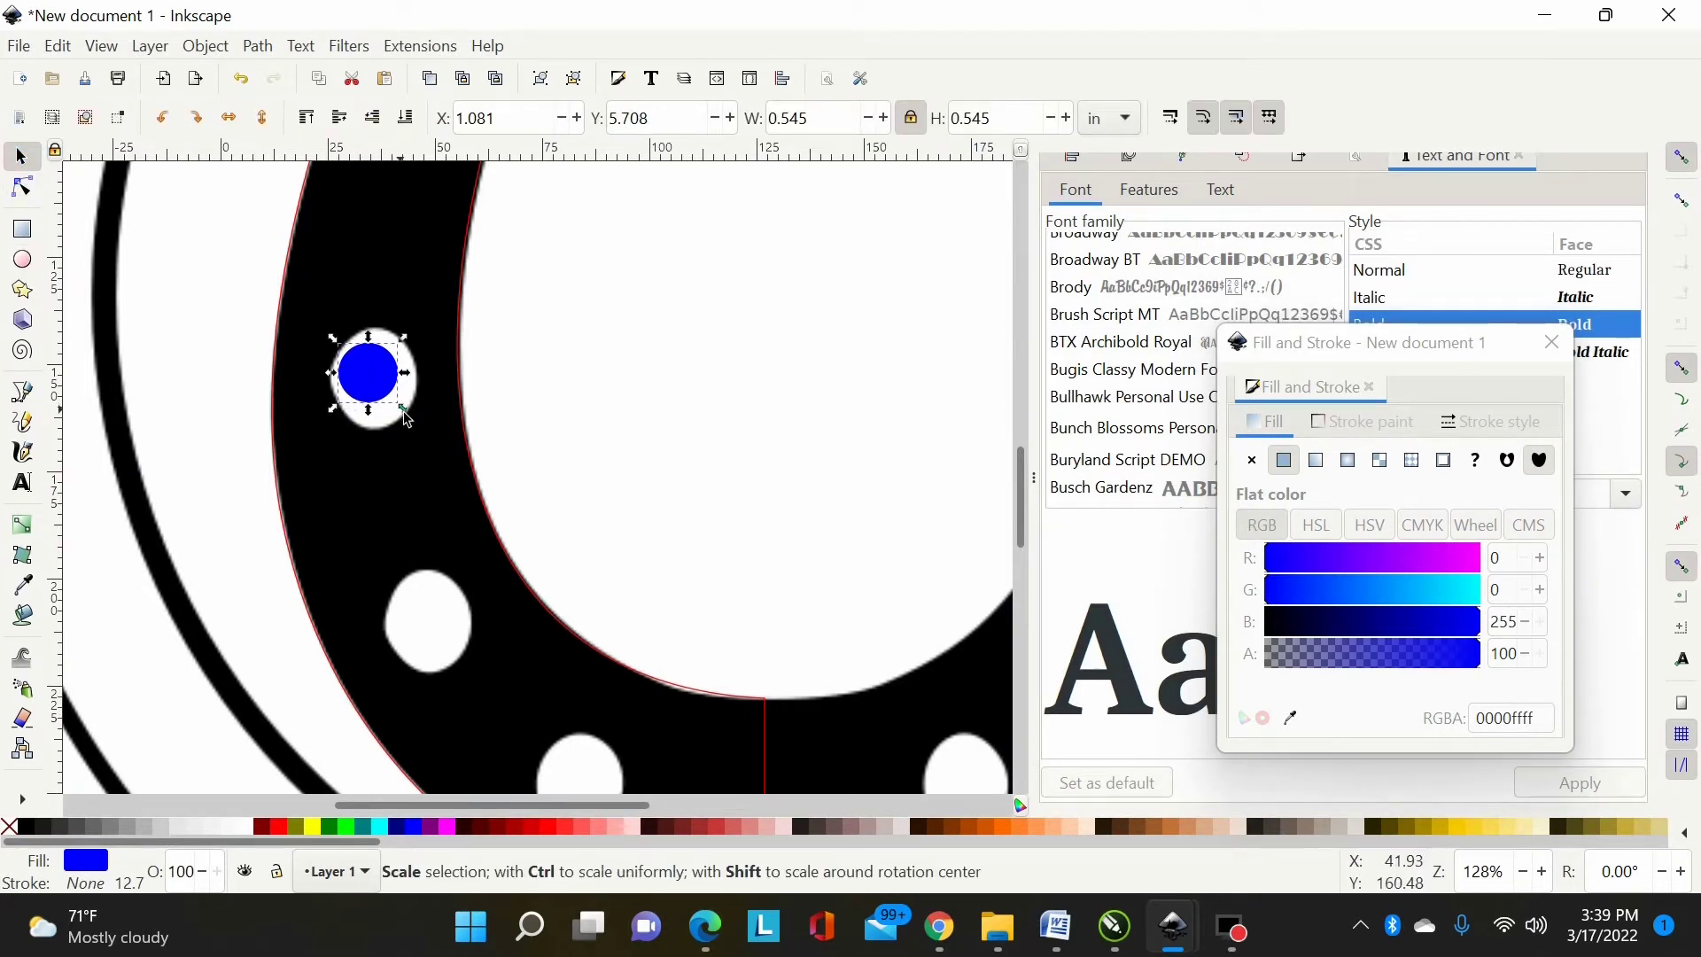
pyautogui.moveTo(401, 410); pyautogui.dragTo(436, 446)
pyautogui.scroll(-3, 529, 454)
pyautogui.scroll(2, 529, 454)
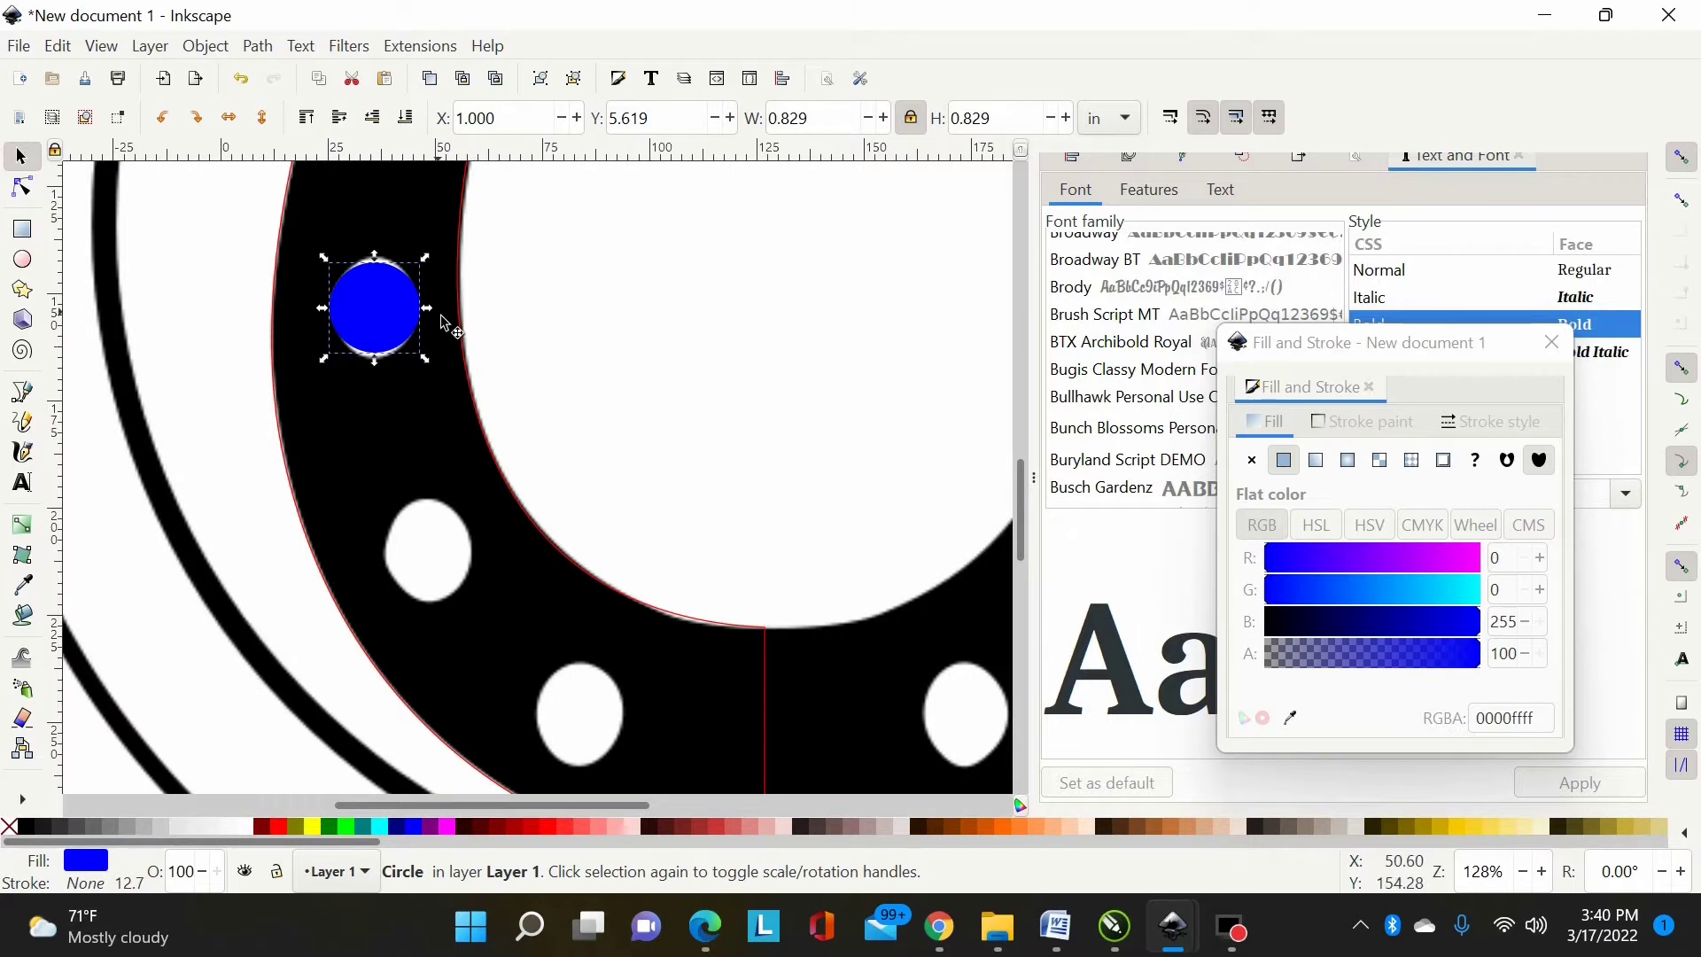
pyautogui.moveTo(437, 314)
pyautogui.mouseDown()
pyautogui.moveTo(368, 320)
pyautogui.moveTo(376, 376)
pyautogui.moveTo(406, 312)
pyautogui.mouseUp()
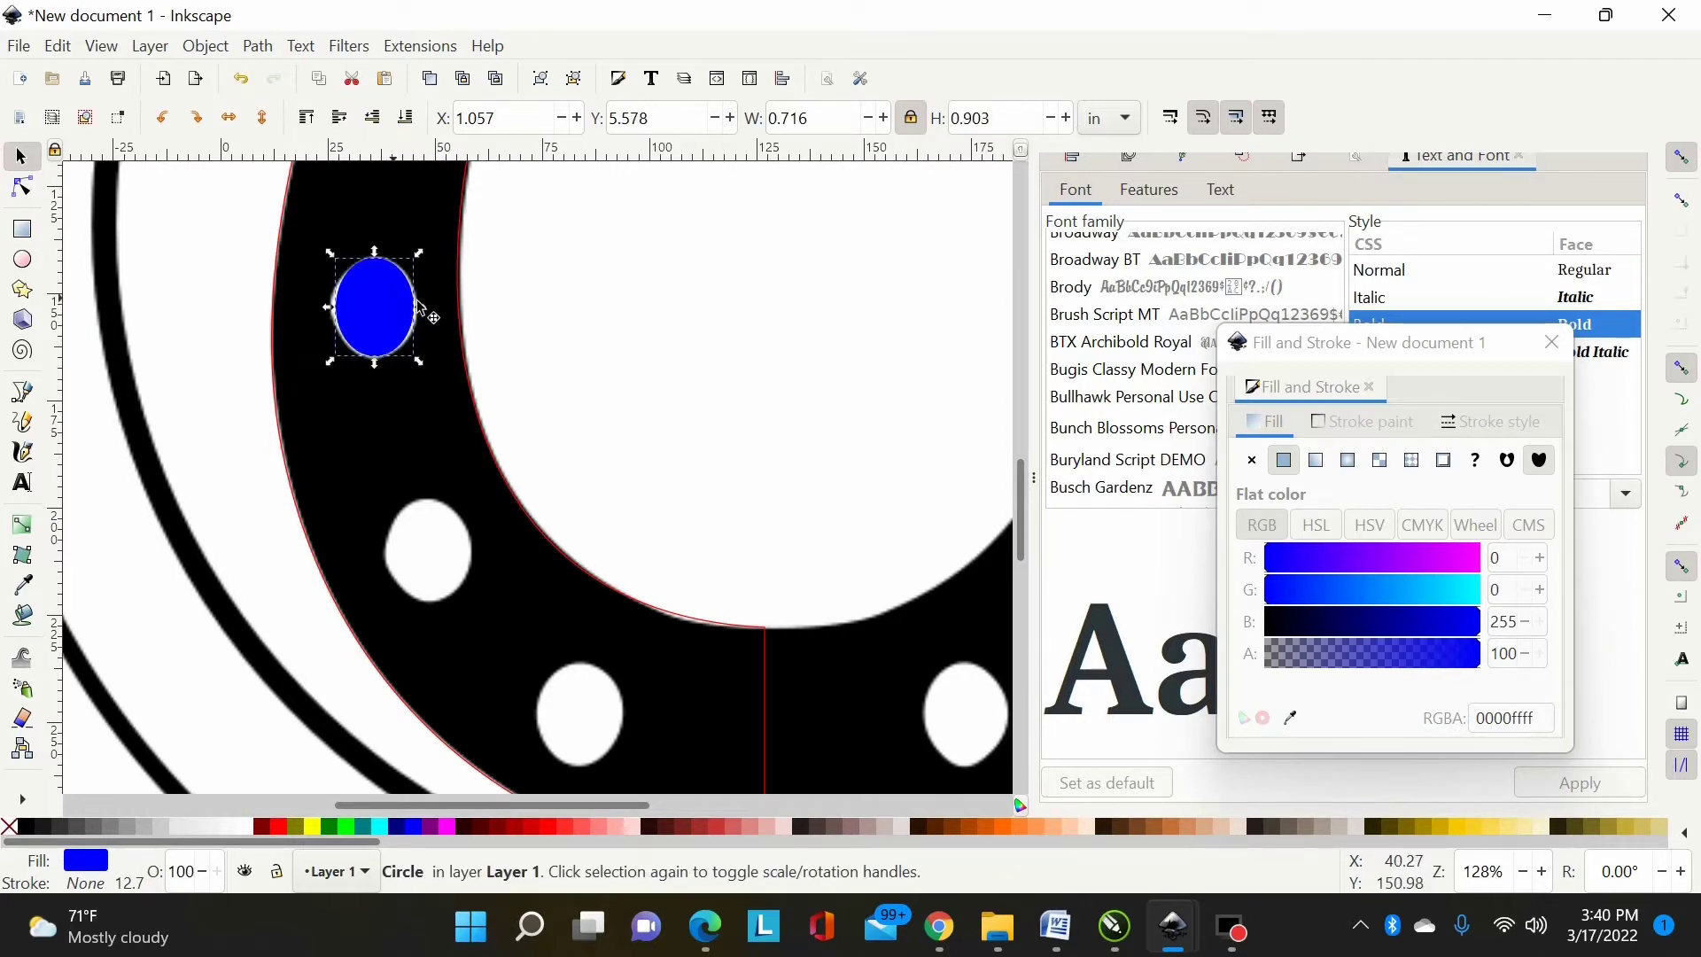
pyautogui.moveTo(426, 316)
pyautogui.mouseDown()
pyautogui.moveTo(480, 321)
pyautogui.moveTo(405, 319)
pyautogui.moveTo(427, 323)
pyautogui.mouseUp()
pyautogui.moveTo(381, 260)
pyautogui.mouseDown()
pyautogui.moveTo(379, 241)
pyautogui.moveTo(381, 261)
pyautogui.mouseUp()
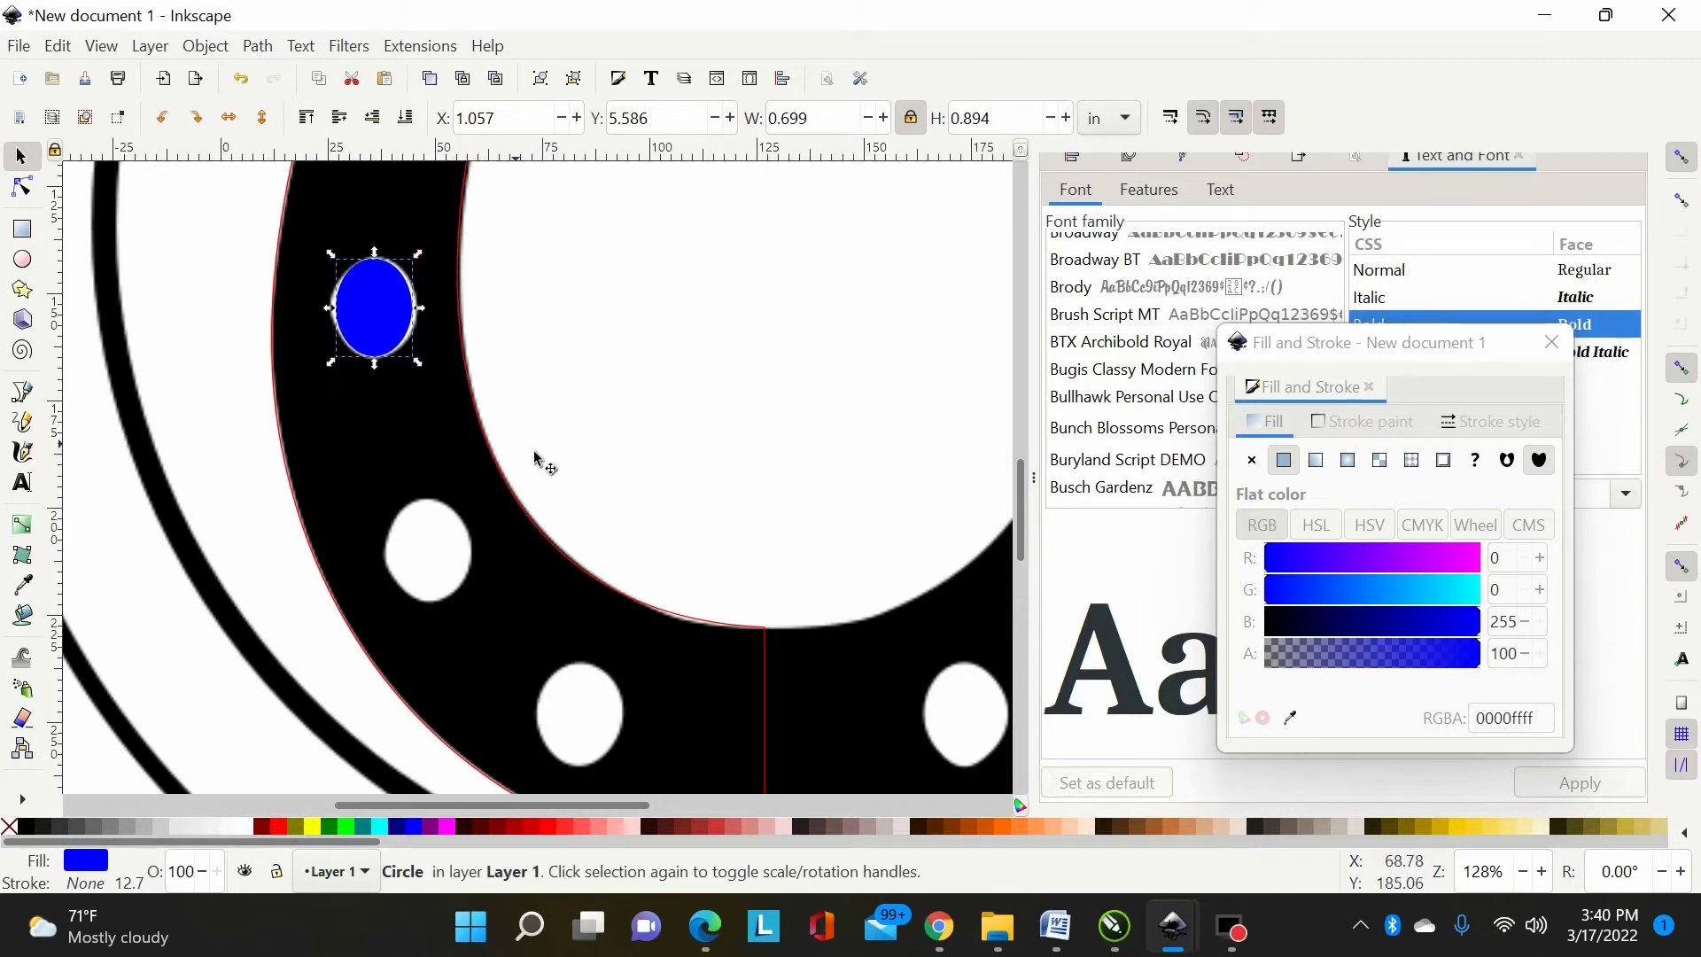
# Step: Enlarge the ellipse to about 0.74 by 0.94 in and place duplicates over the middle and lower left nail holes
pyautogui.moveTo(418, 362); pyautogui.dragTo(445, 559)
pyautogui.hotkey('ctrl', 'd')
pyautogui.scroll(-2, 651, 511)
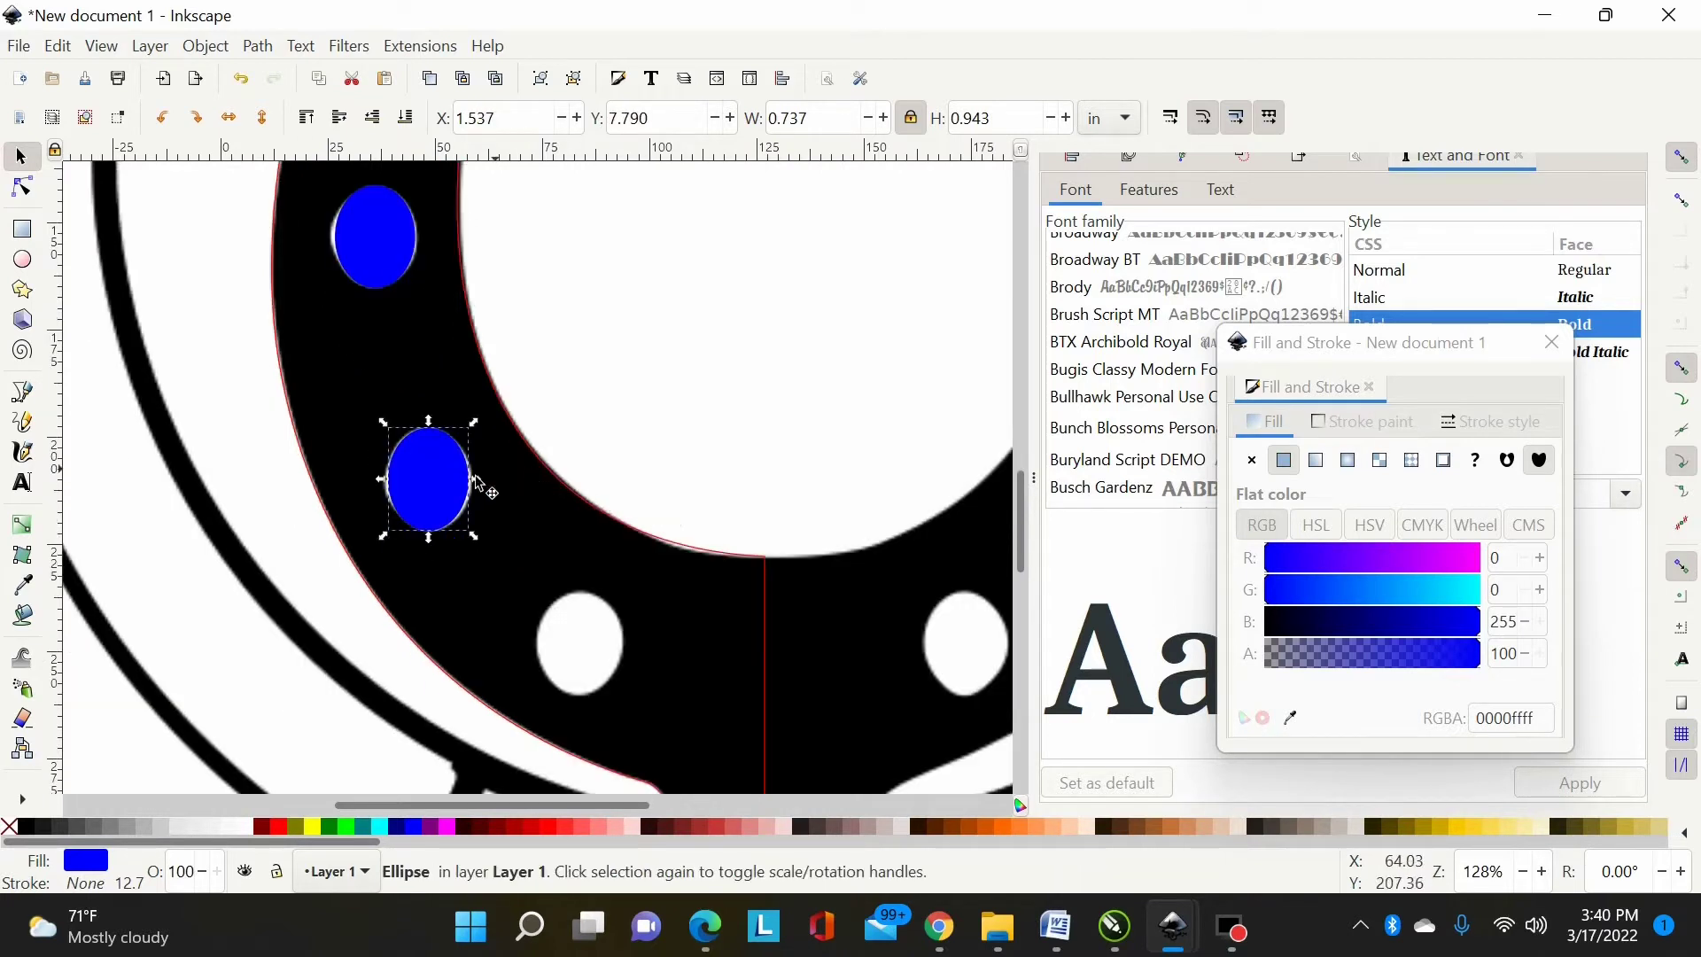
pyautogui.hotkey('ctrl', 'd')
pyautogui.moveTo(476, 483); pyautogui.dragTo(601, 666)
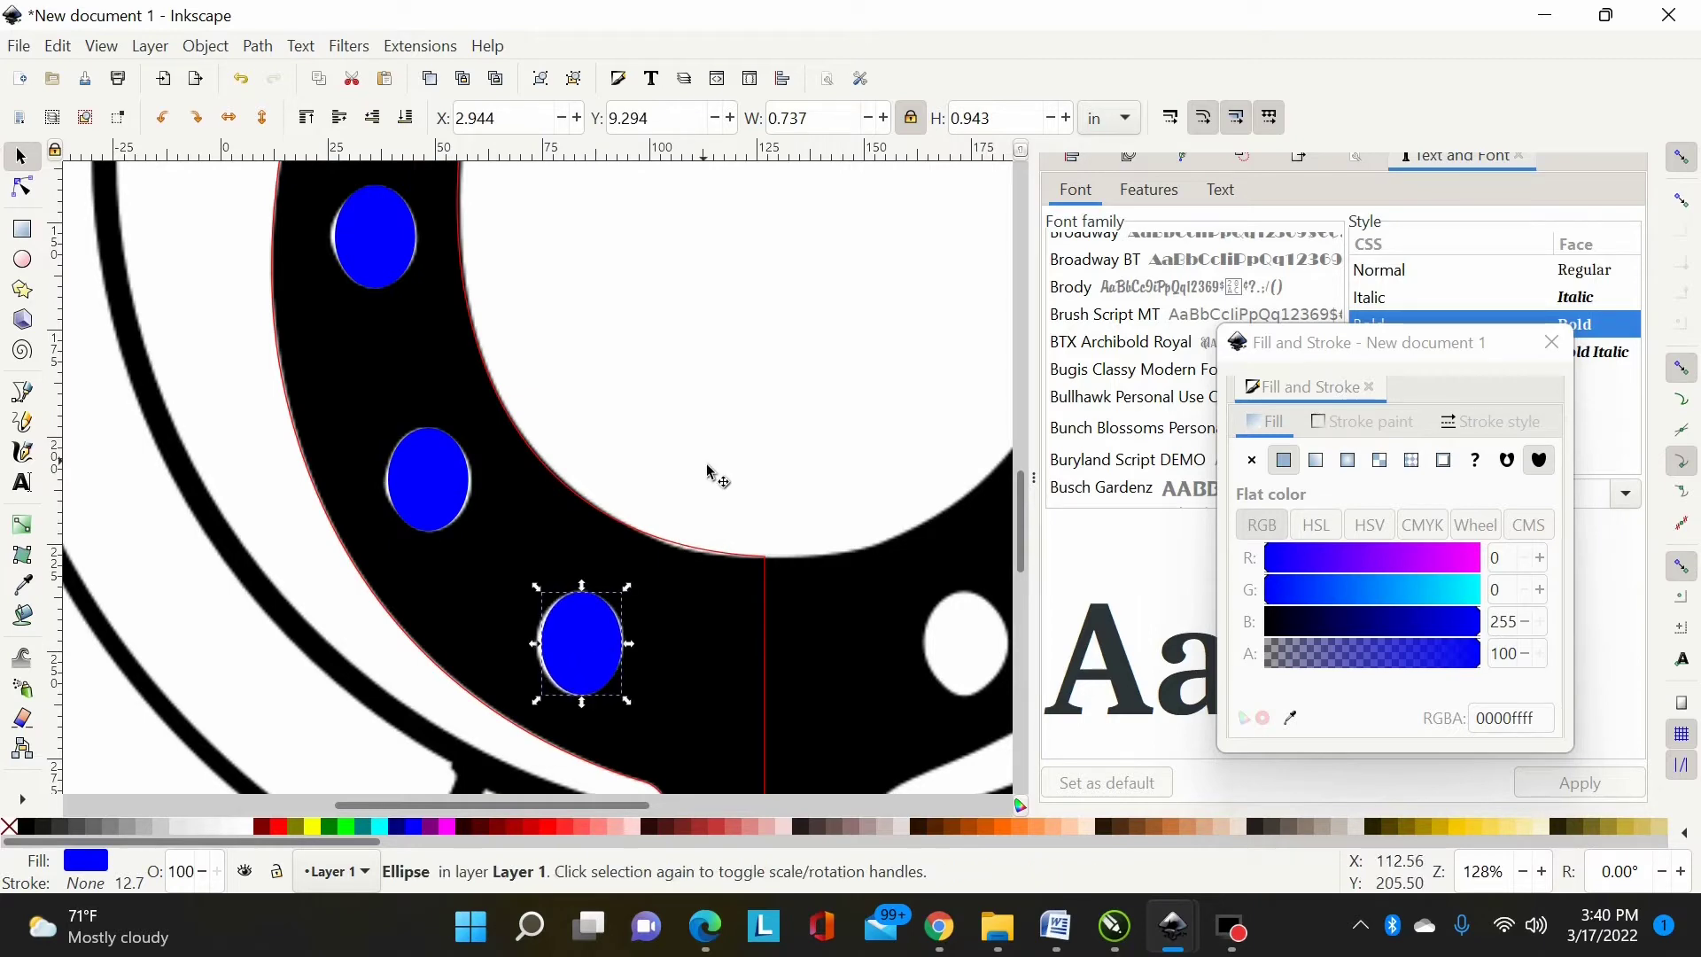
# Step: Select all three blue ellipses and unite them into a single path
pyautogui.press('-')
pyautogui.press('-')
pyautogui.press('-')
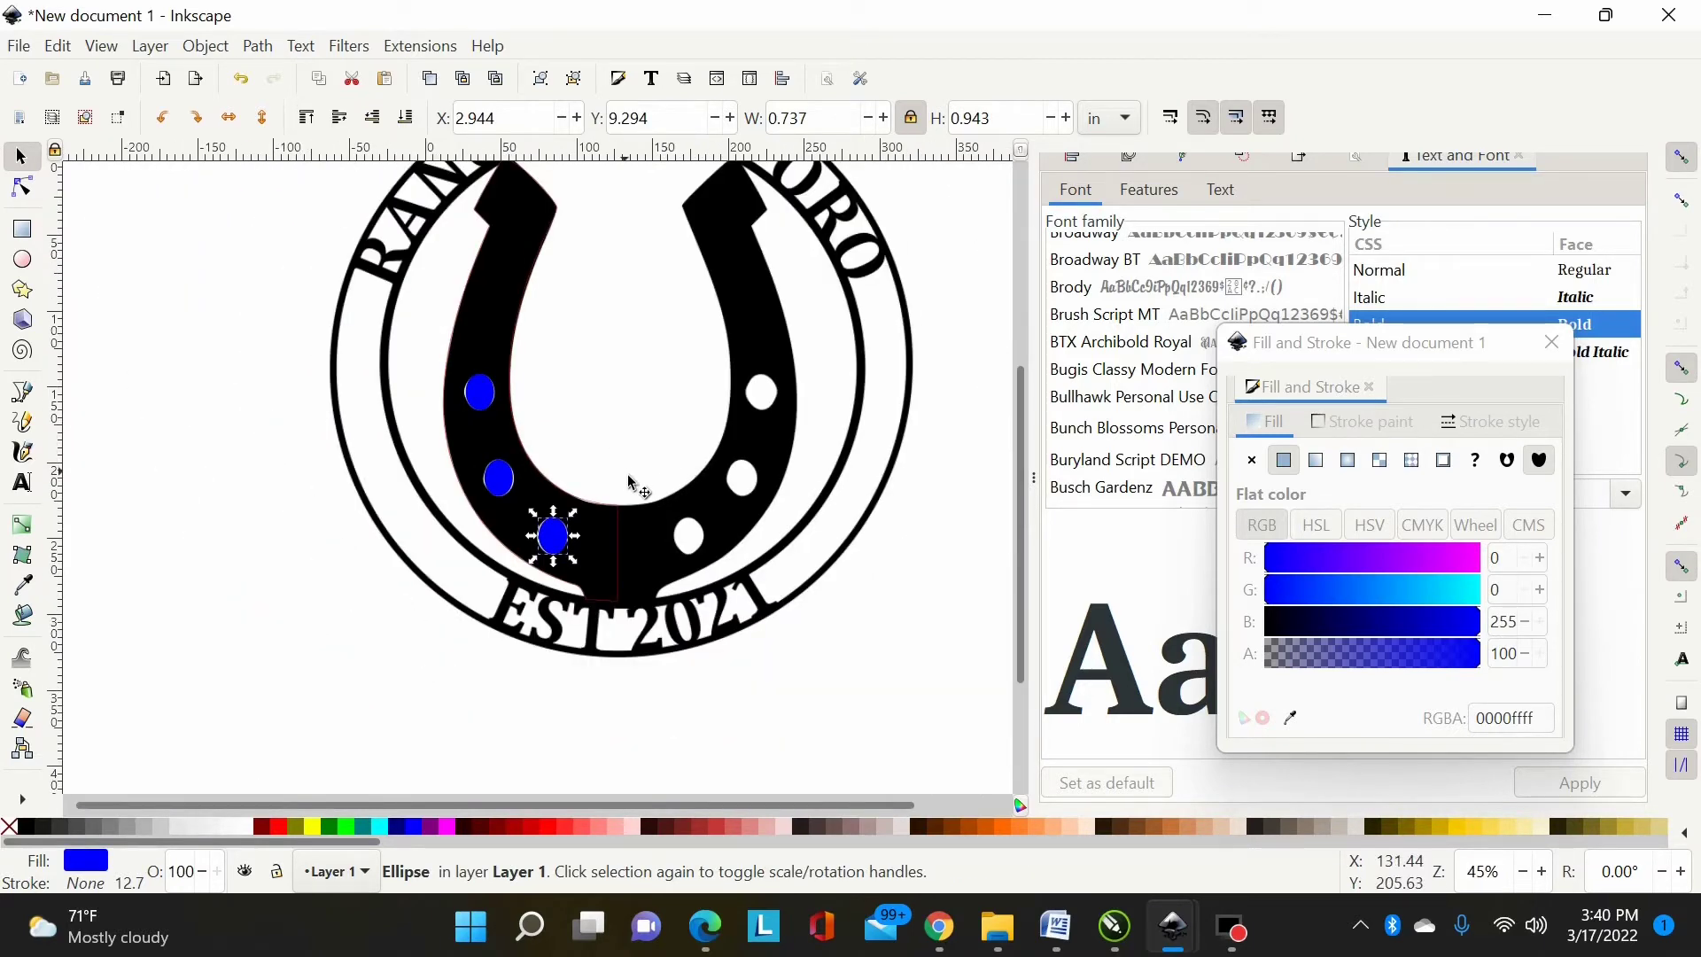
pyautogui.press('+')
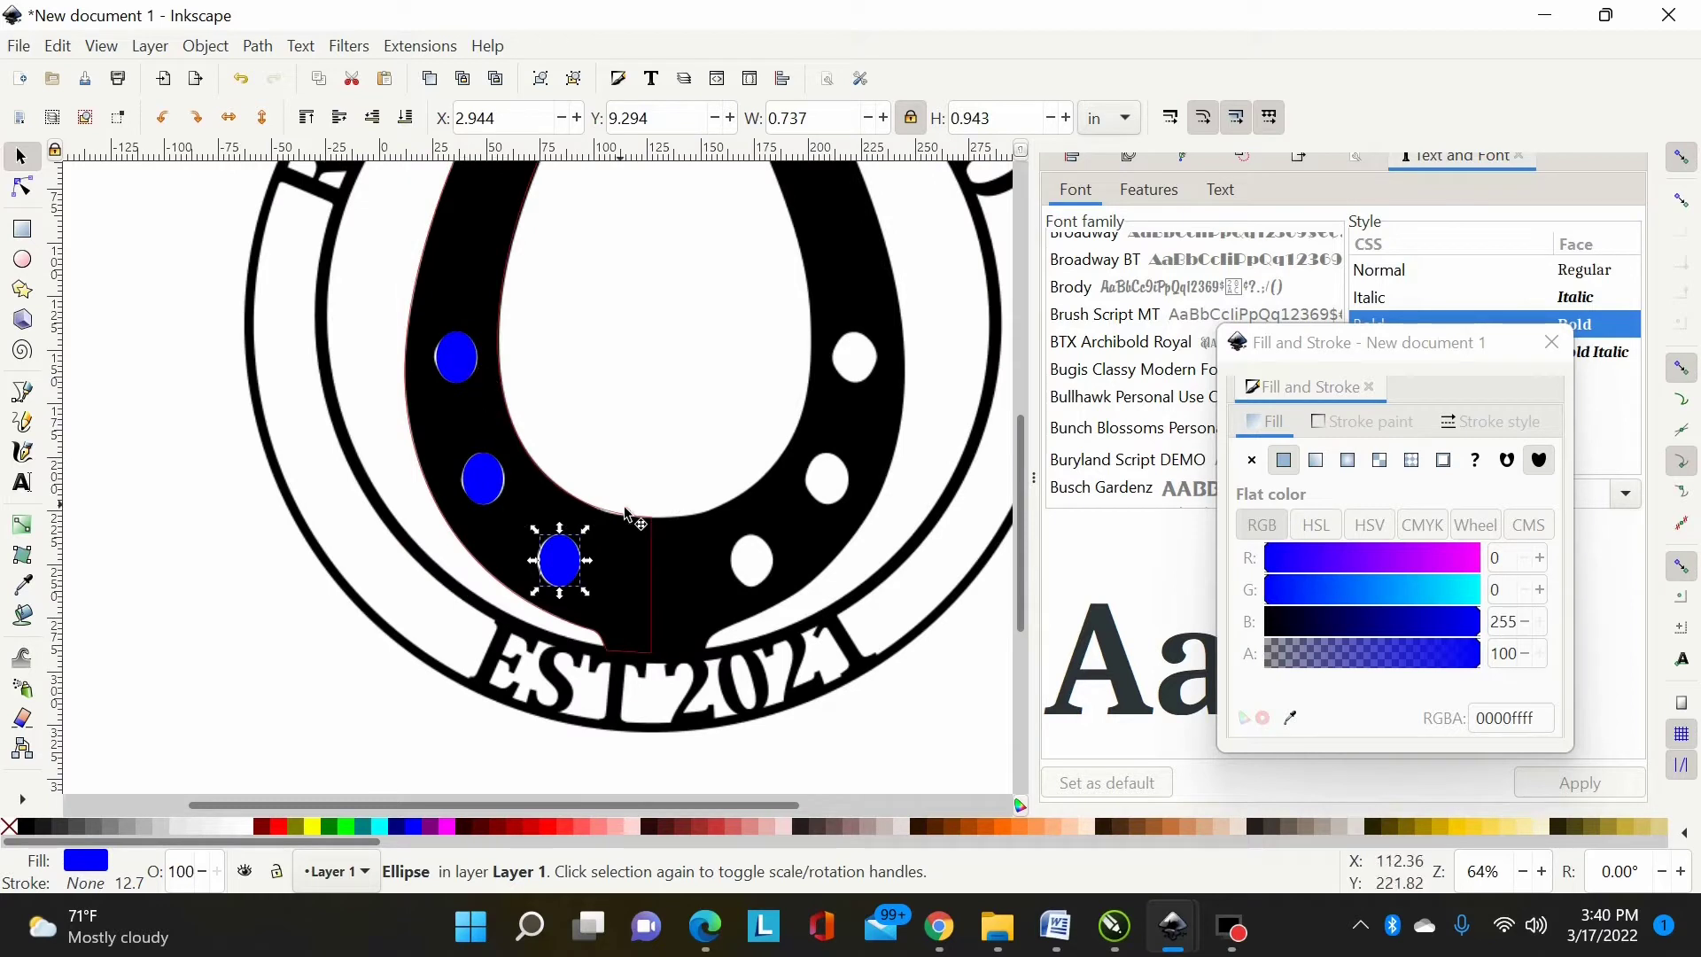
pyautogui.keyDown('shift'); pyautogui.click(483, 478); pyautogui.keyUp('shift')
pyautogui.keyDown('shift'); pyautogui.click(480, 365); pyautogui.keyUp('shift')
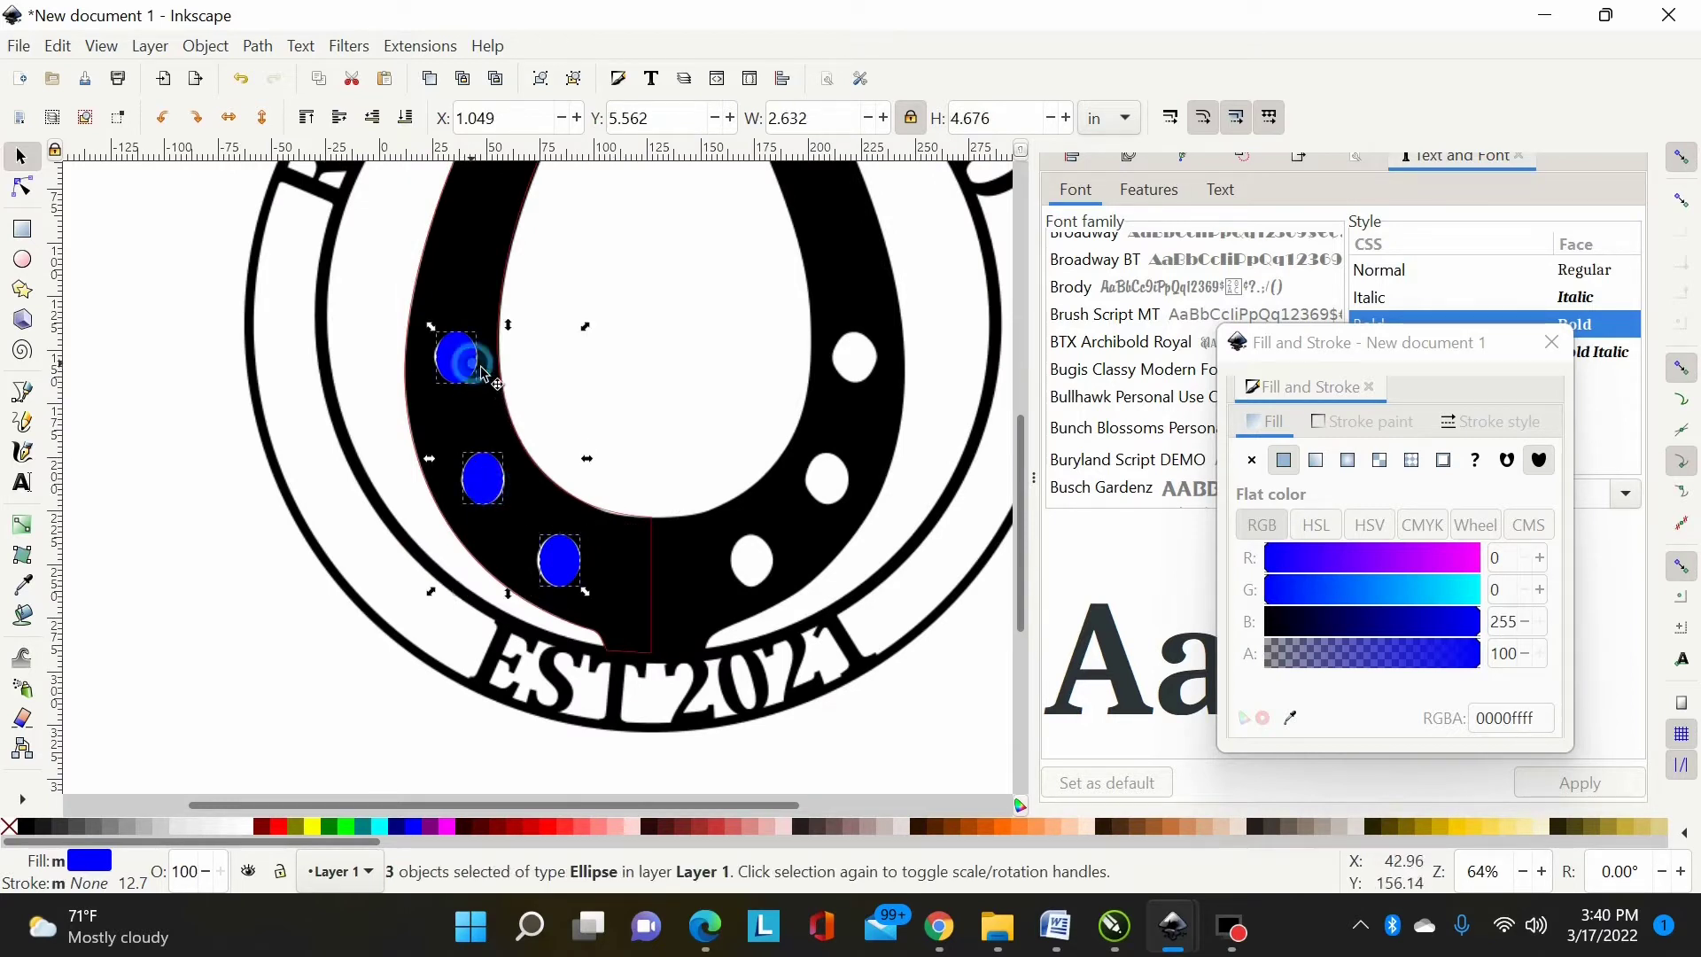
pyautogui.click(271, 53)
pyautogui.click(285, 164)
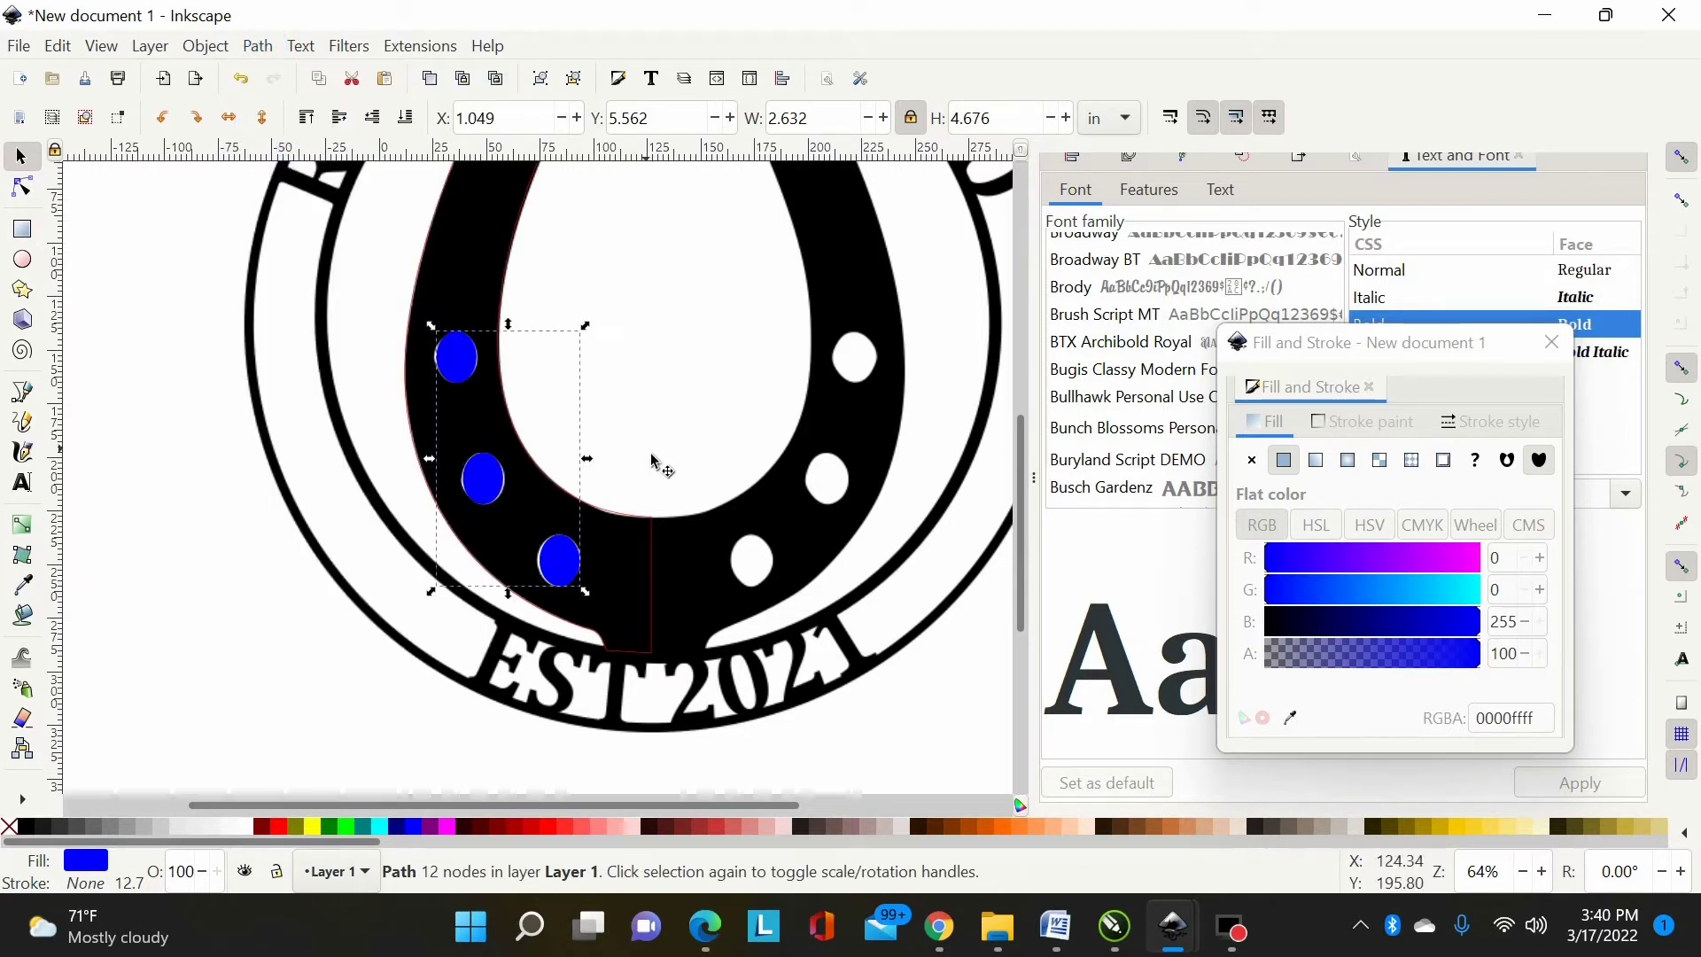
# Step: Give the traced left half of the horseshoe a flat red fill (ff0000)
pyautogui.press('shift')
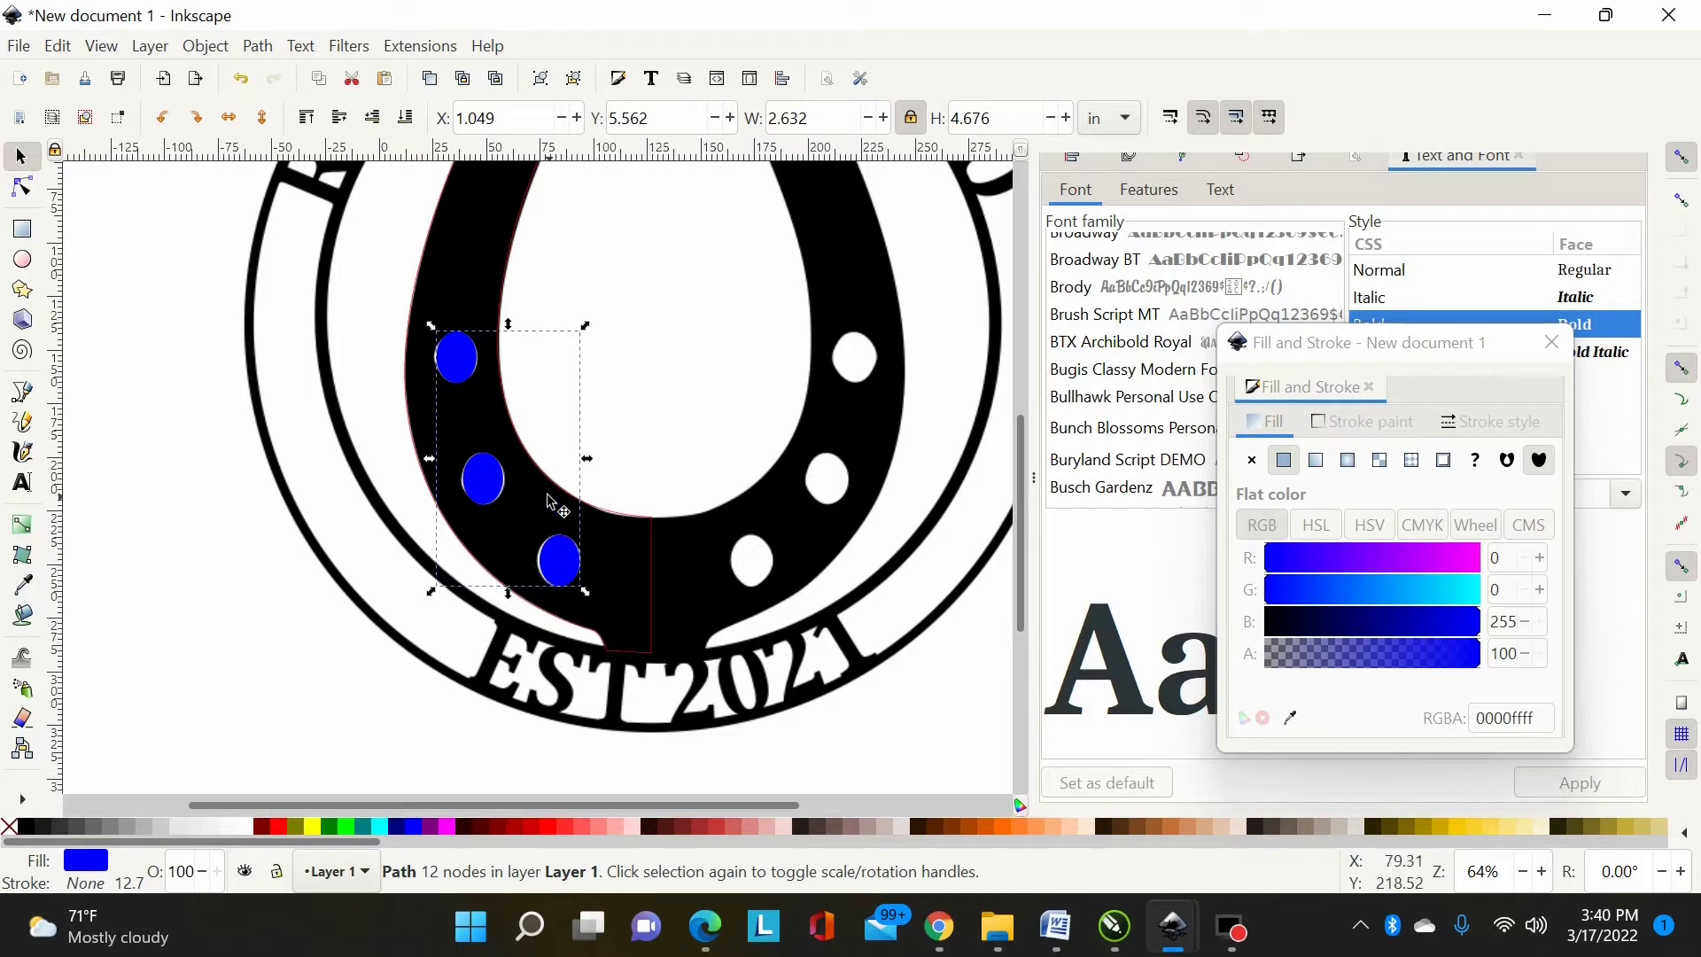
pyautogui.click(650, 521)
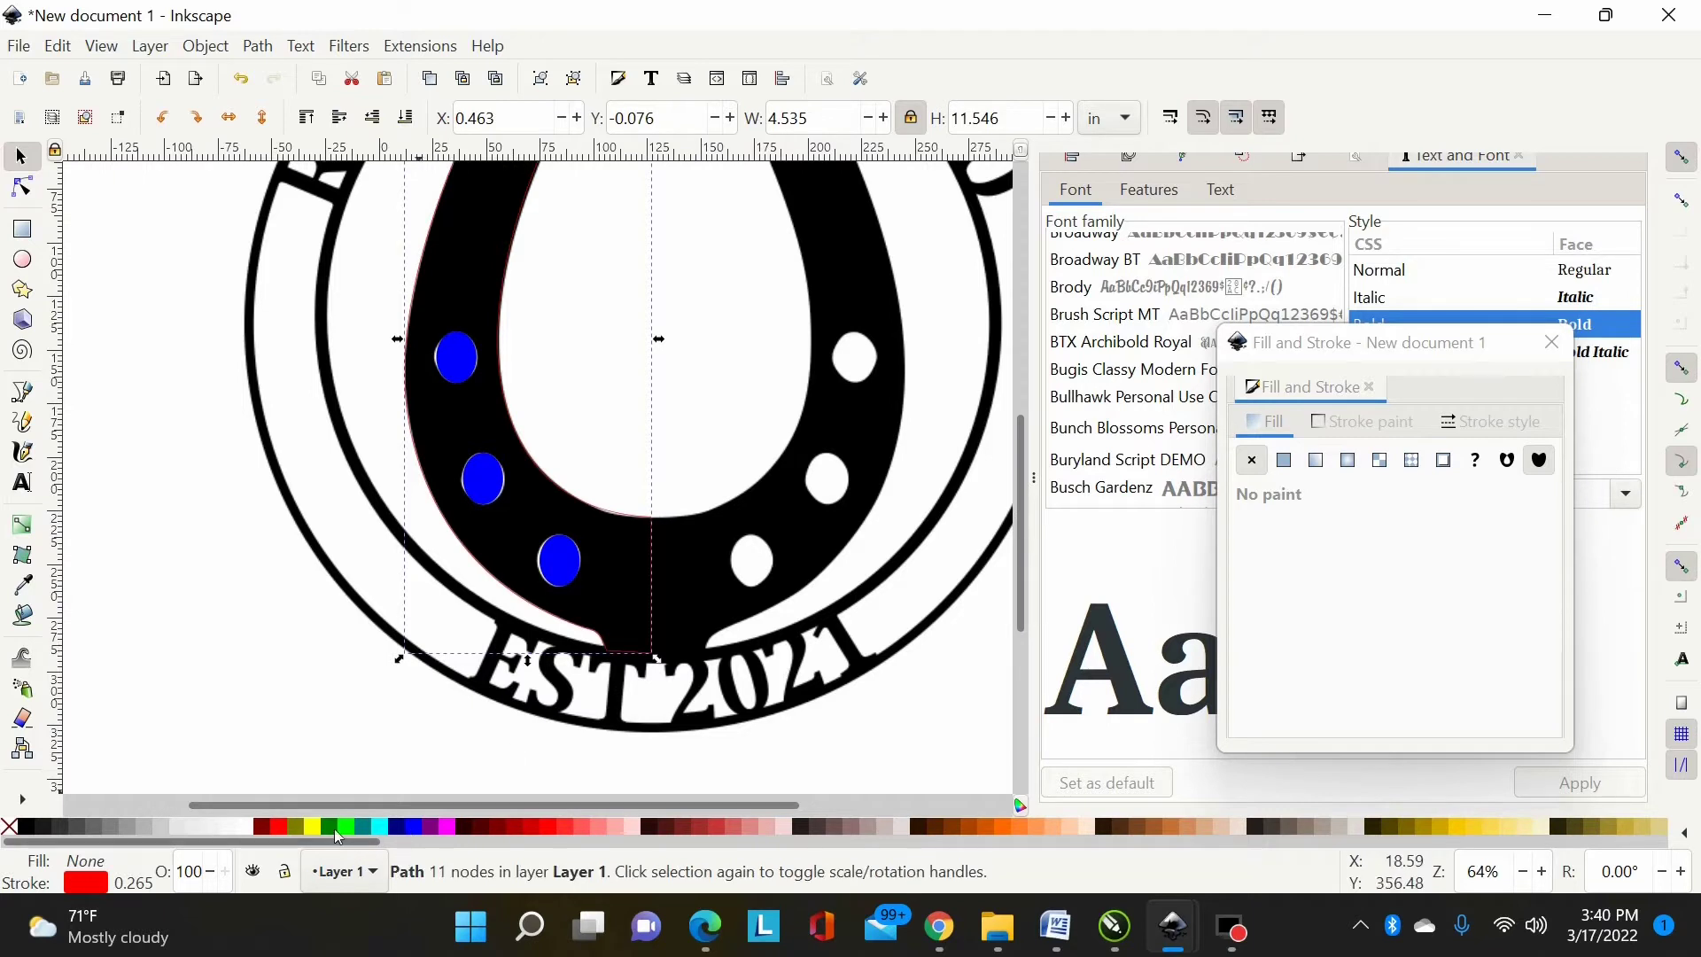
pyautogui.click(280, 827)
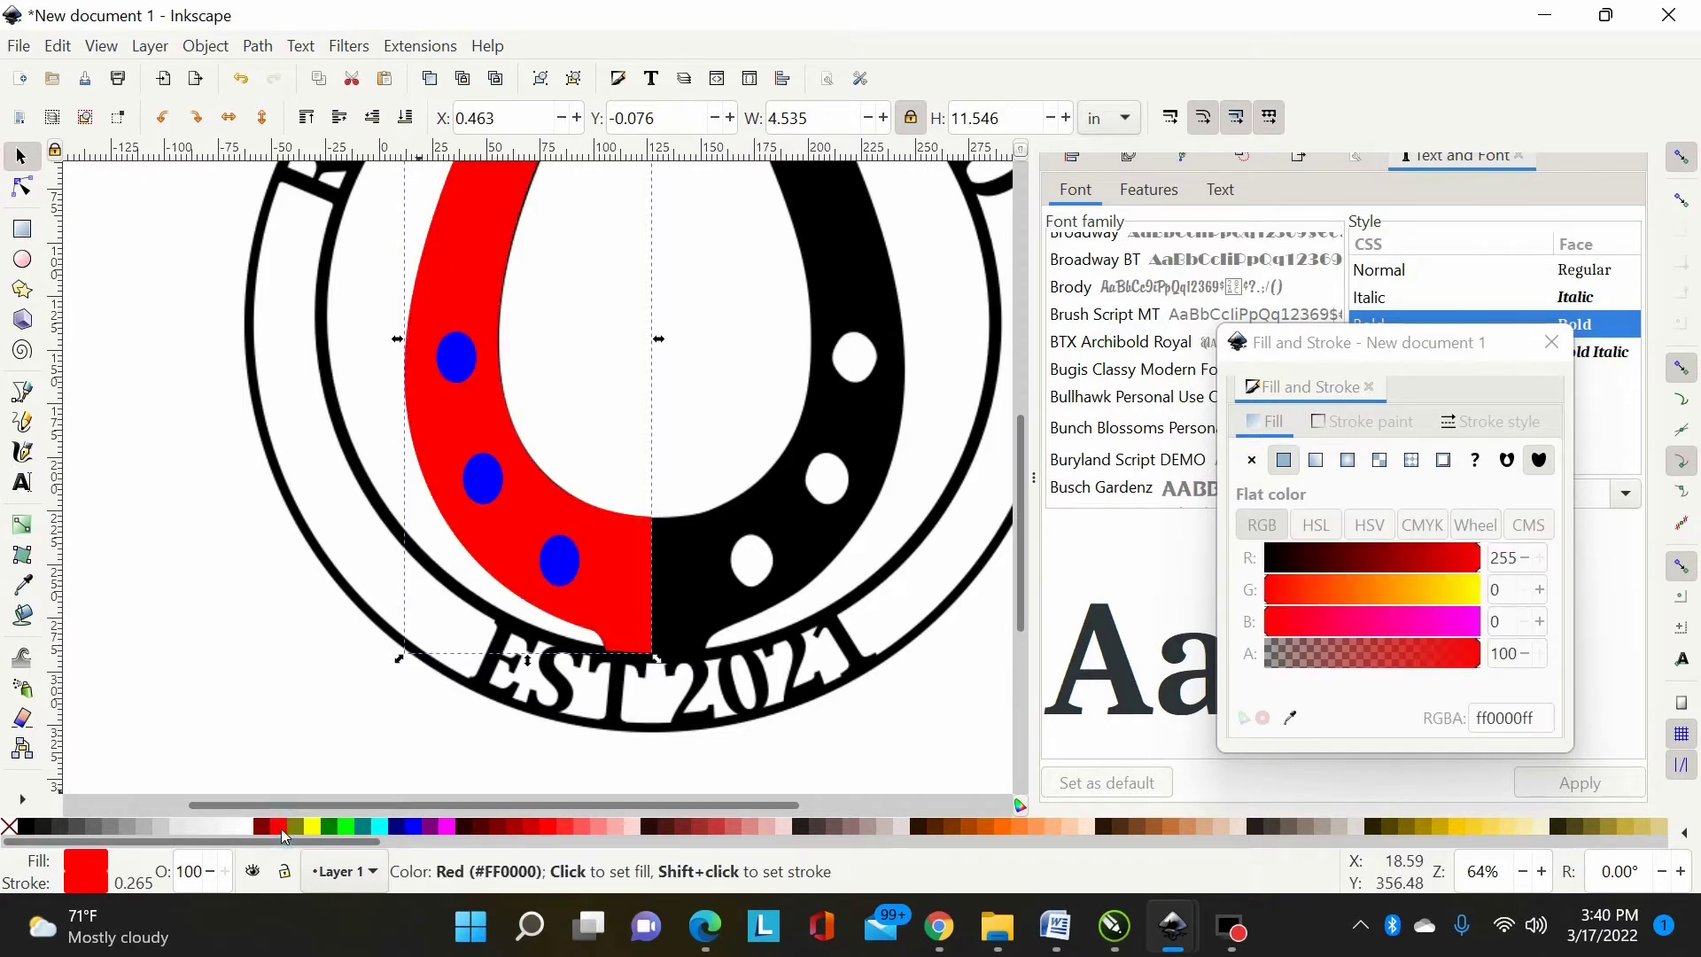
# Step: Cut the united blue ellipses out of the red horseshoe half with a path Difference
pyautogui.click(467, 365)
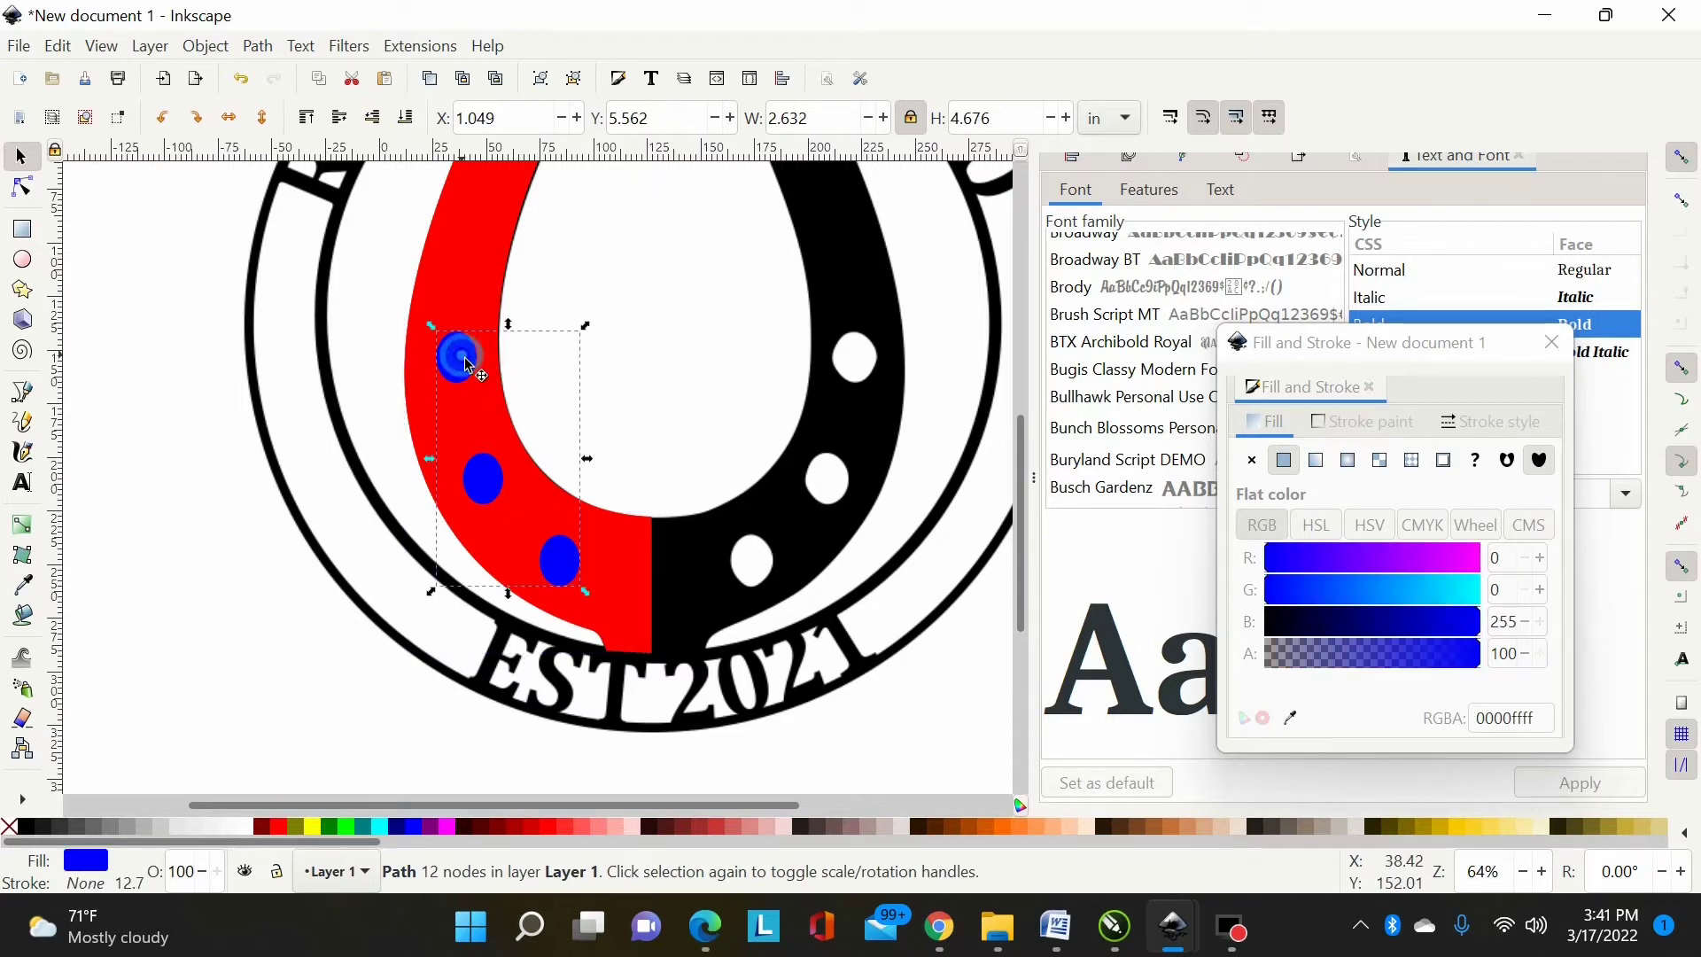
pyautogui.keyDown('shift'); pyautogui.click(486, 274); pyautogui.keyUp('shift')
pyautogui.scroll(4, 558, 305)
pyautogui.scroll(-3, 639, 534)
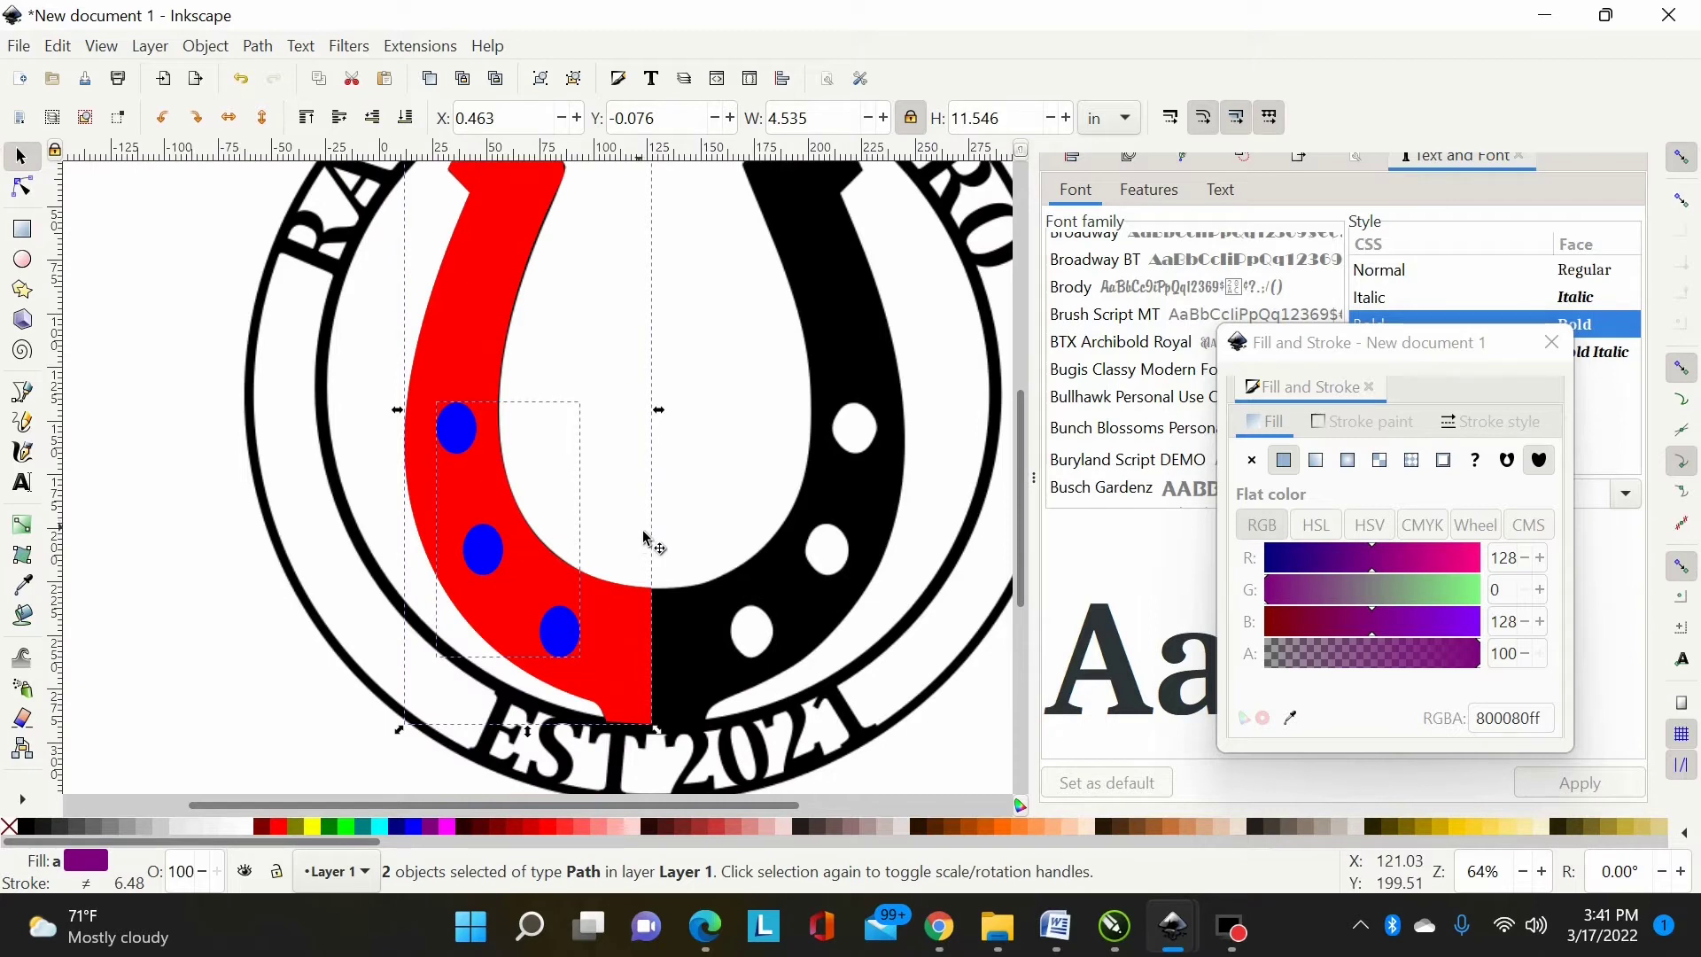
pyautogui.hotkey('ctrl', '-')
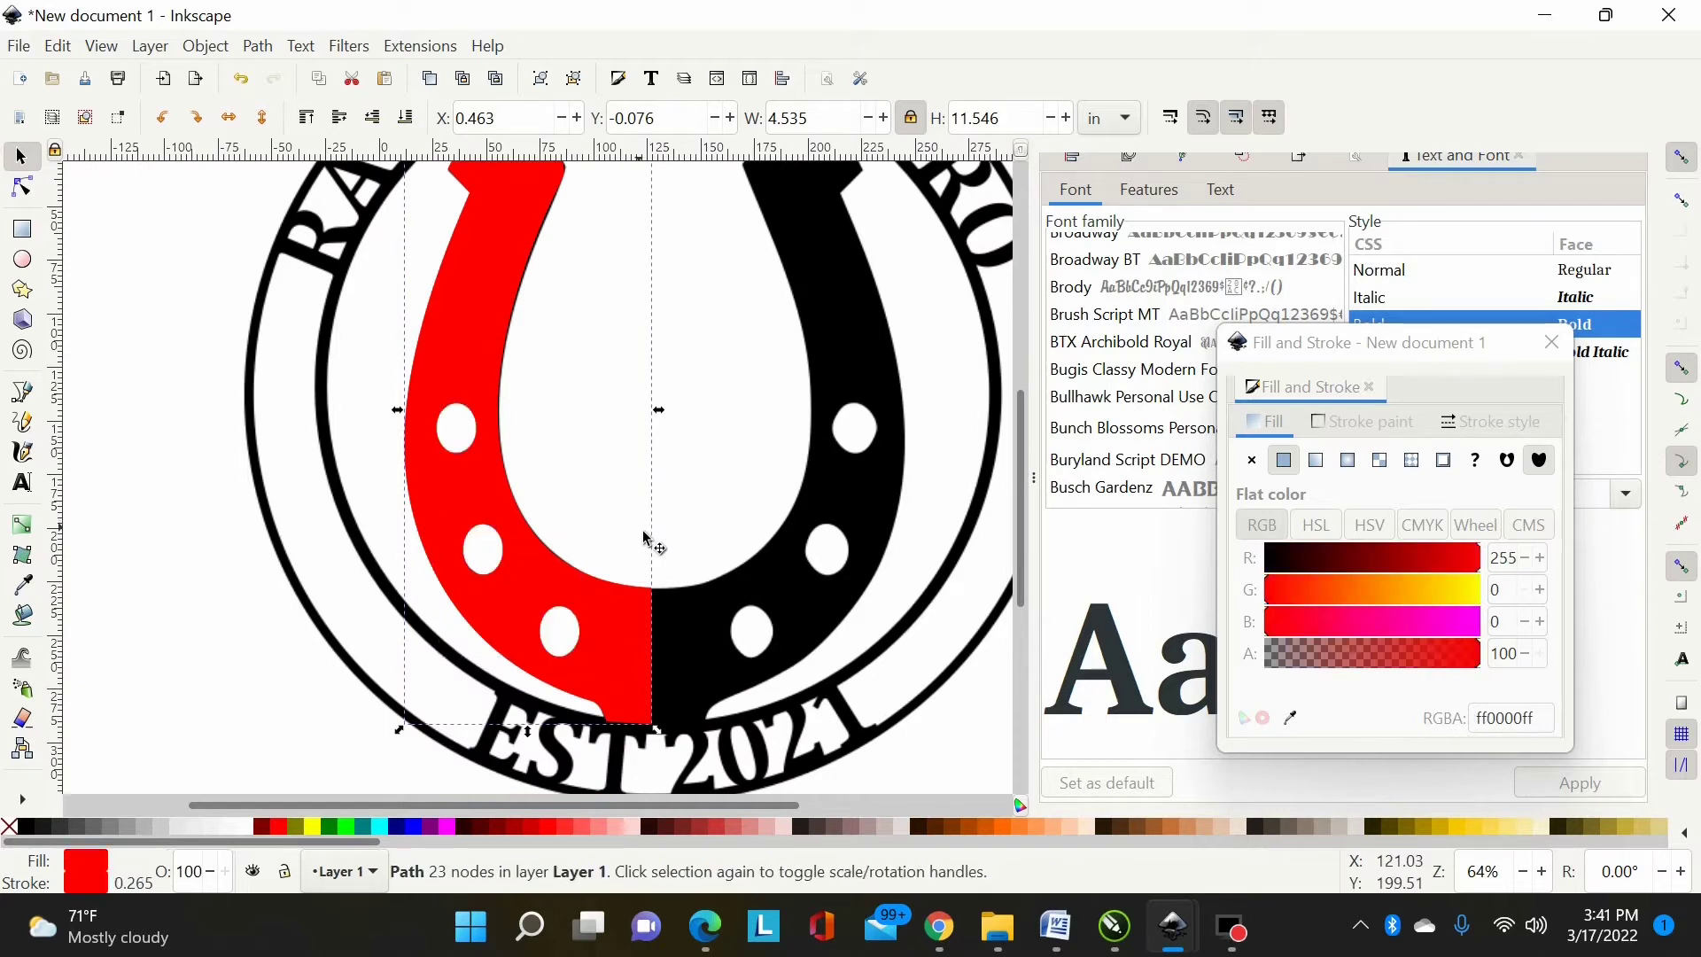
pyautogui.click(258, 46)
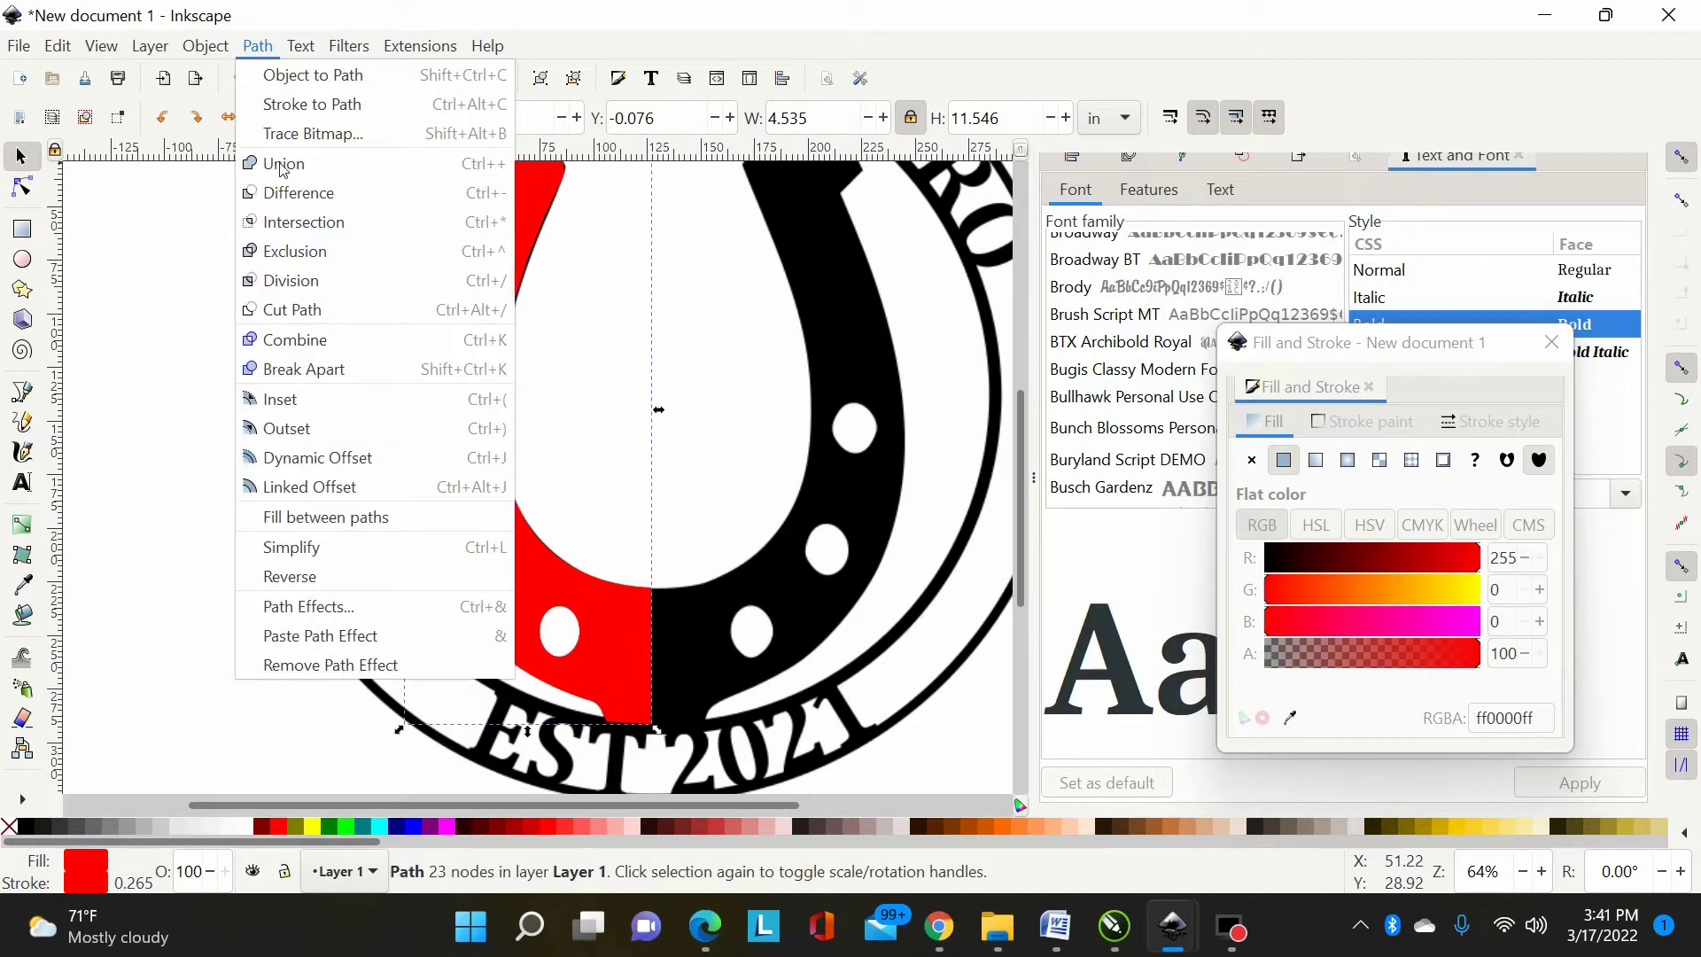
pyautogui.click(573, 347)
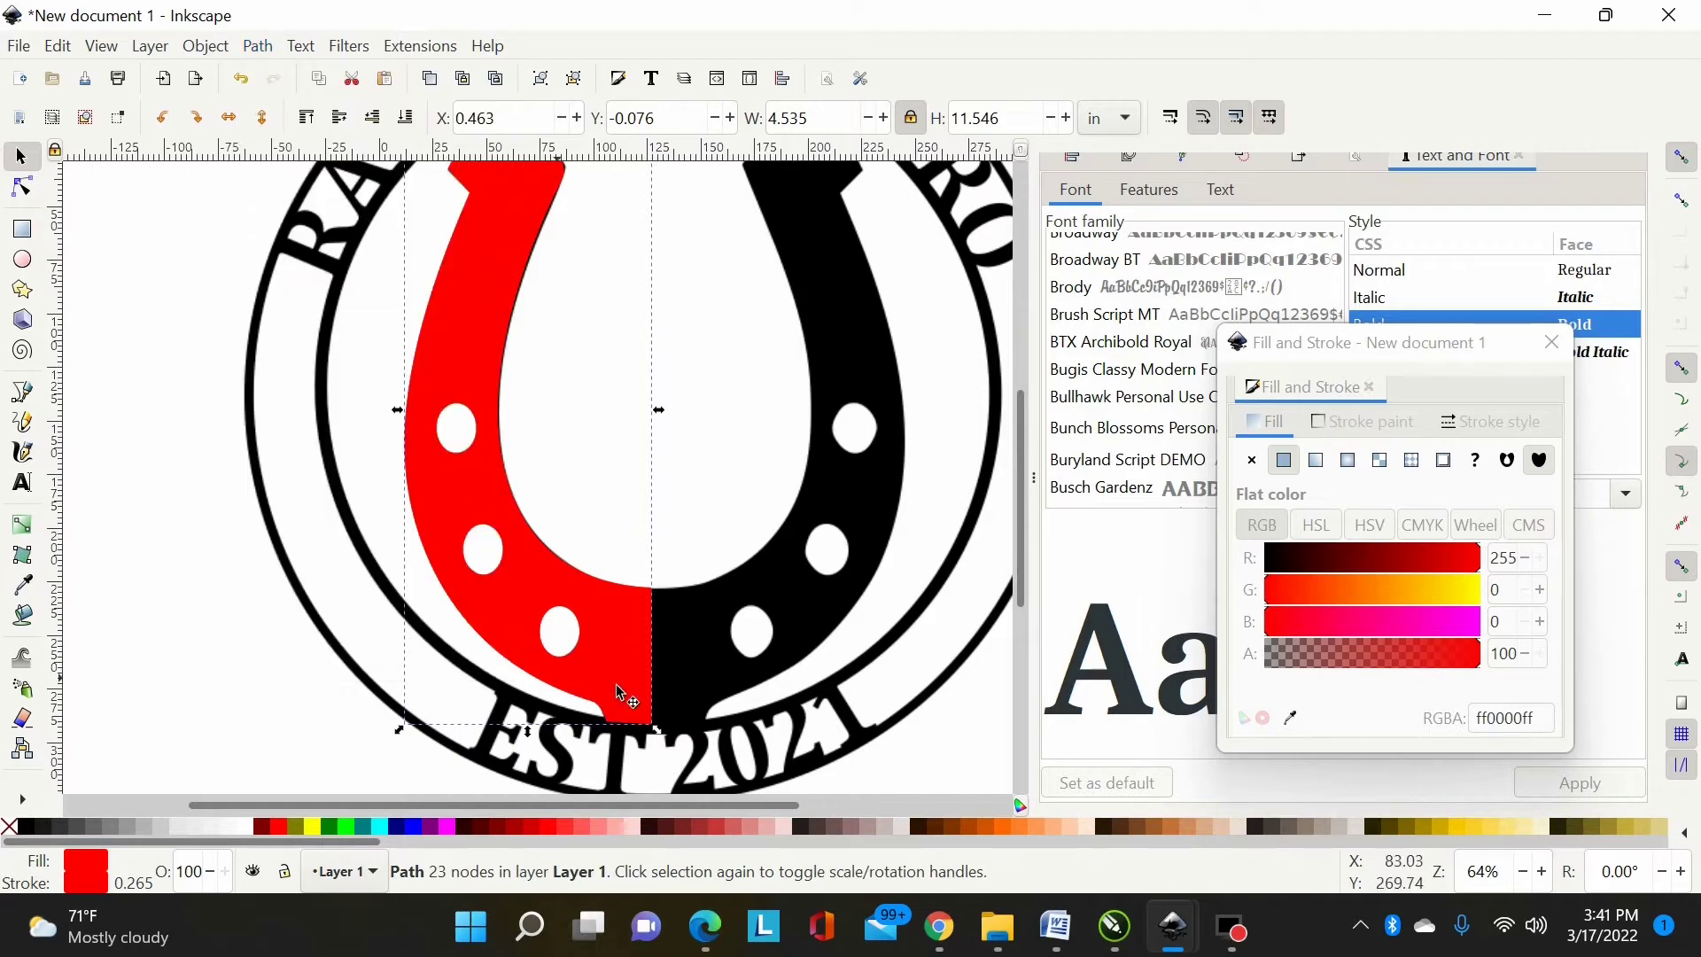
# Step: Duplicate the red horseshoe half, flip the copy horizontally and move it over the right half so both meet at the centre
pyautogui.scroll(1, 763, 490)
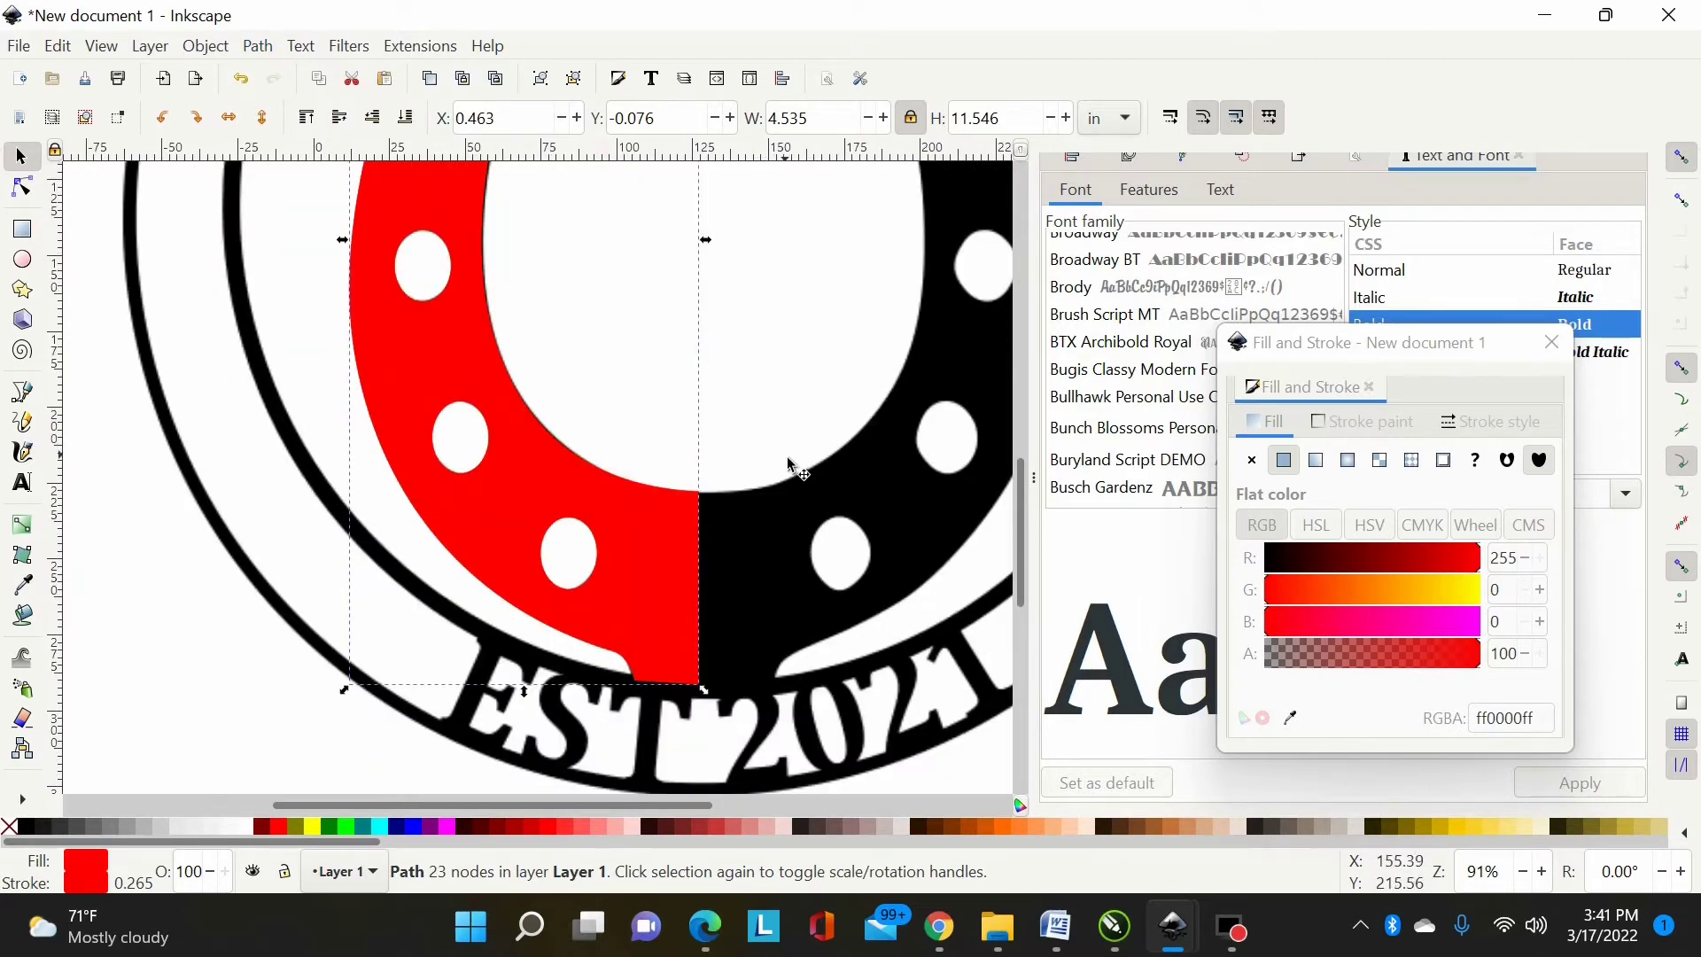
pyautogui.scroll(-1, 791, 464)
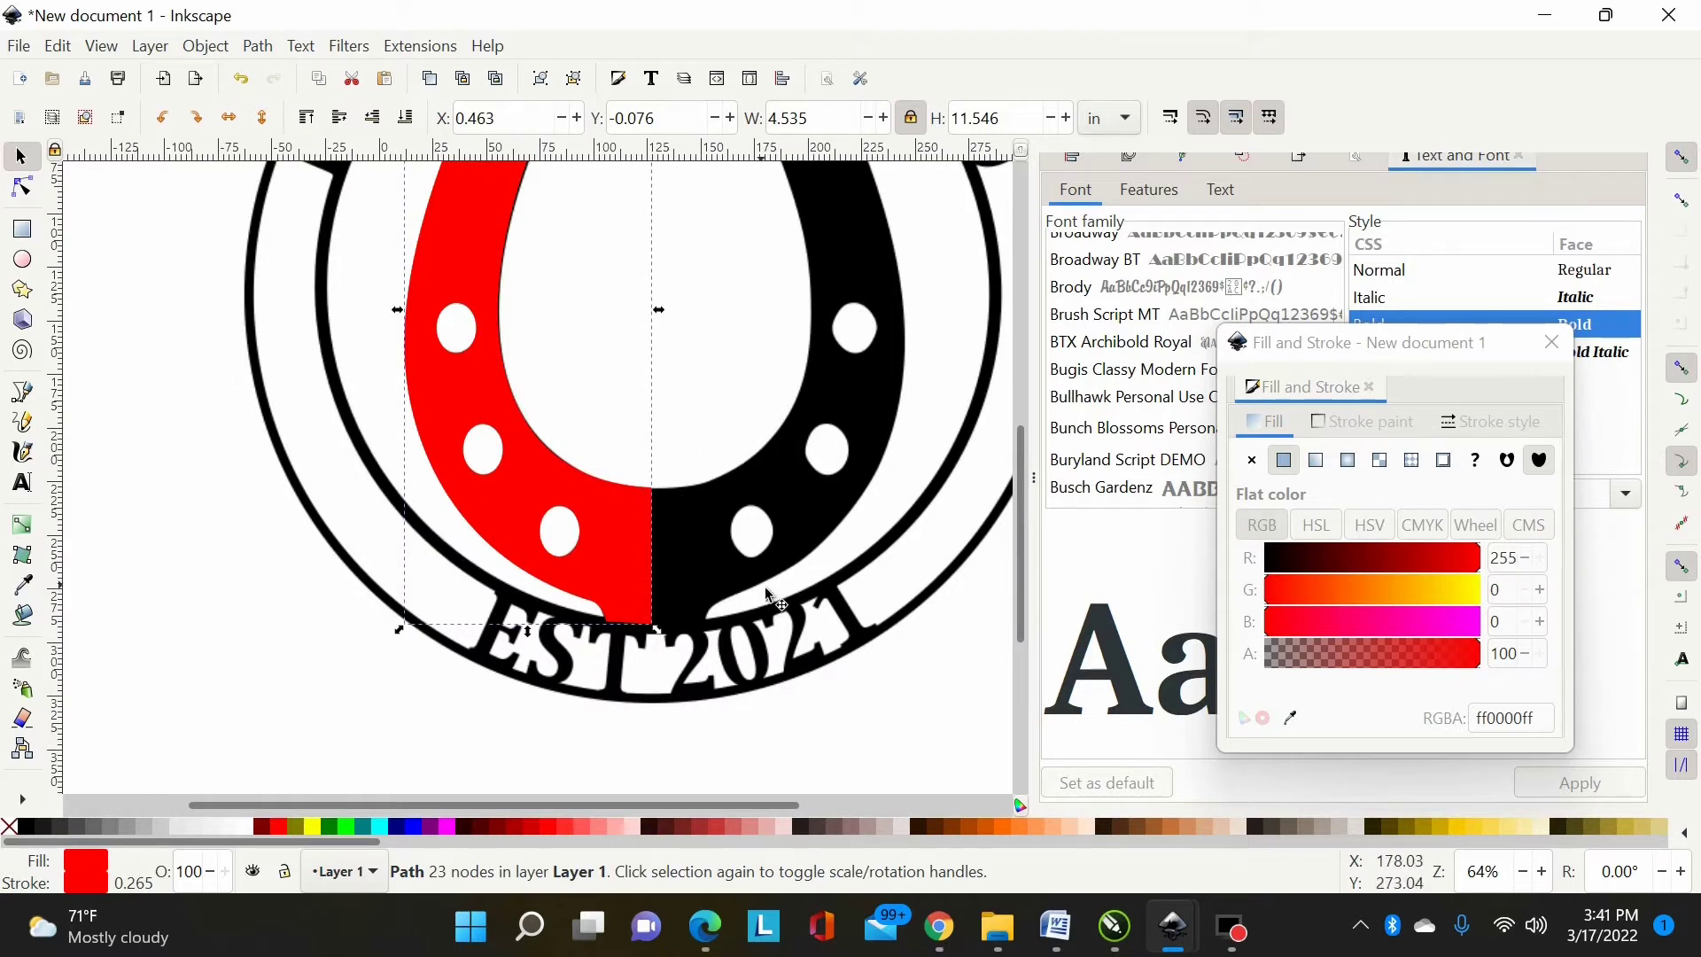
pyautogui.press('ctrl')
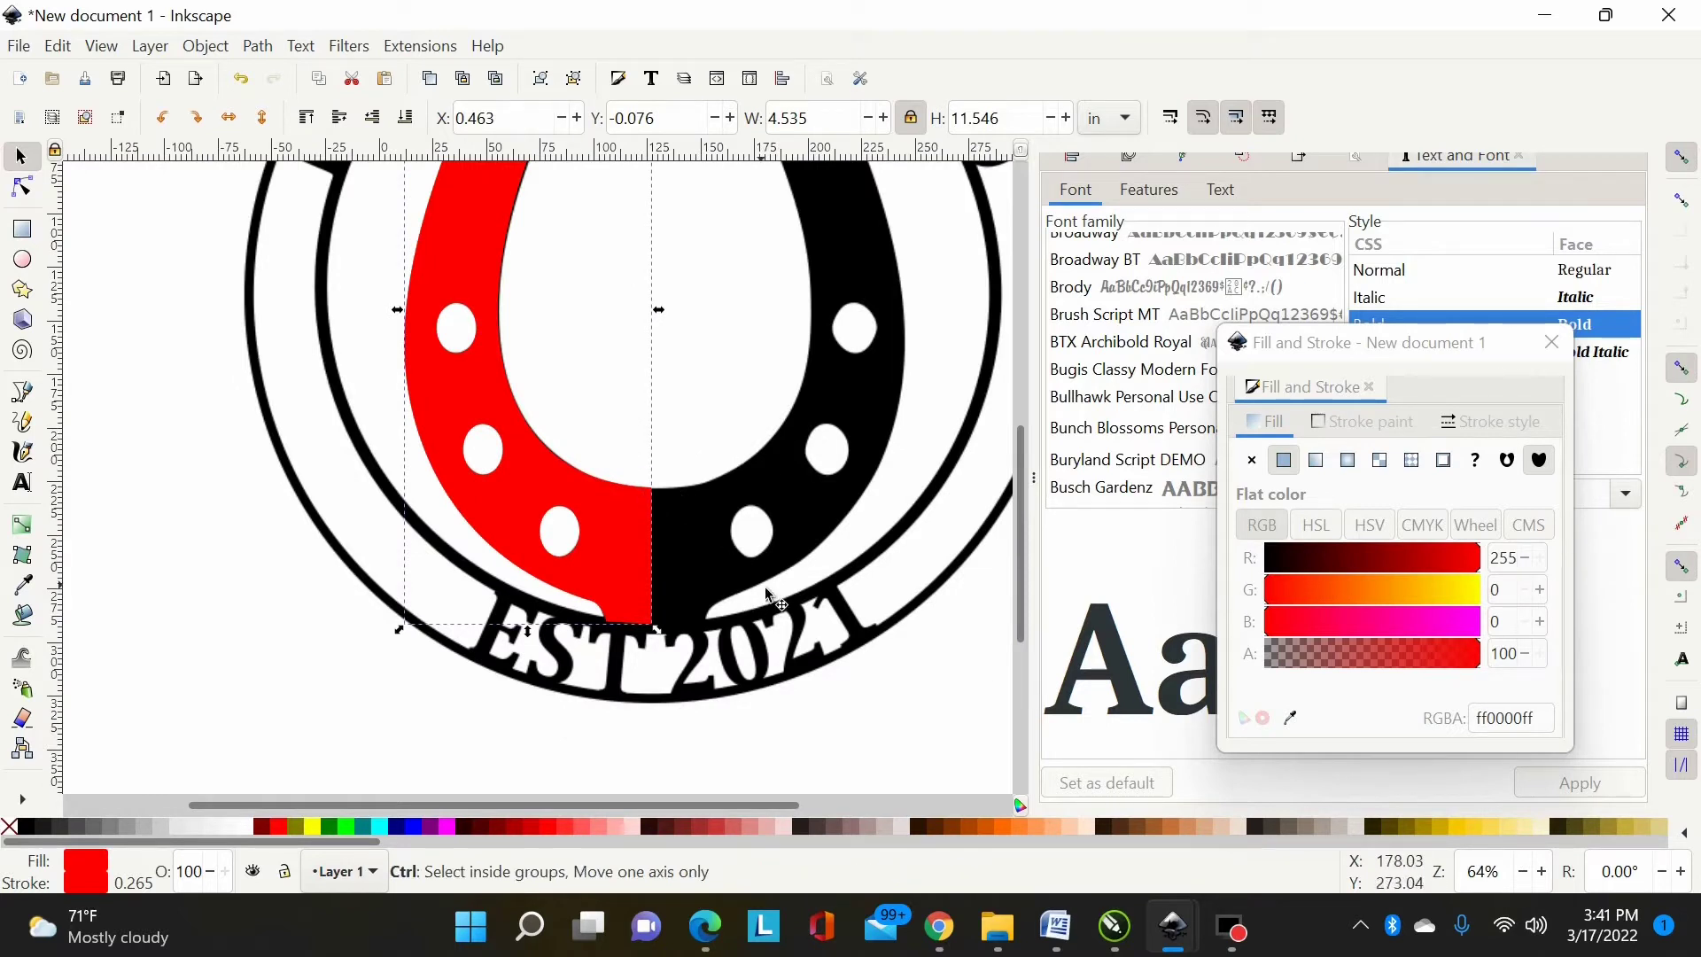
pyautogui.click(230, 117)
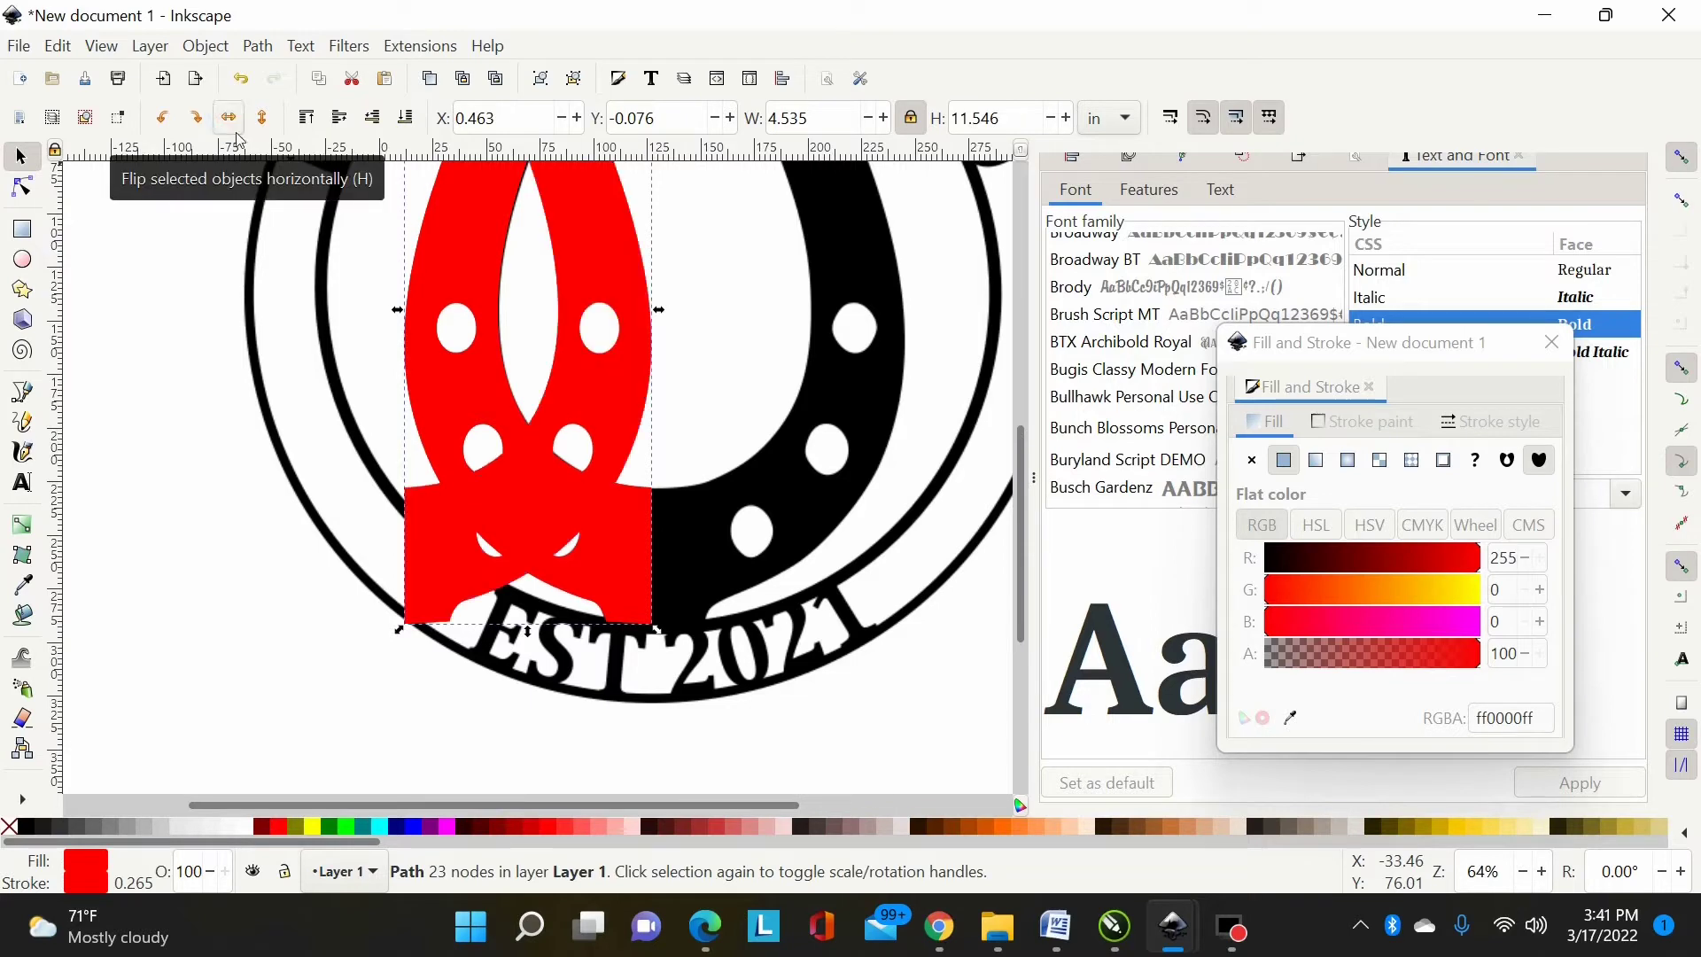
pyautogui.moveTo(425, 597); pyautogui.dragTo(664, 570)
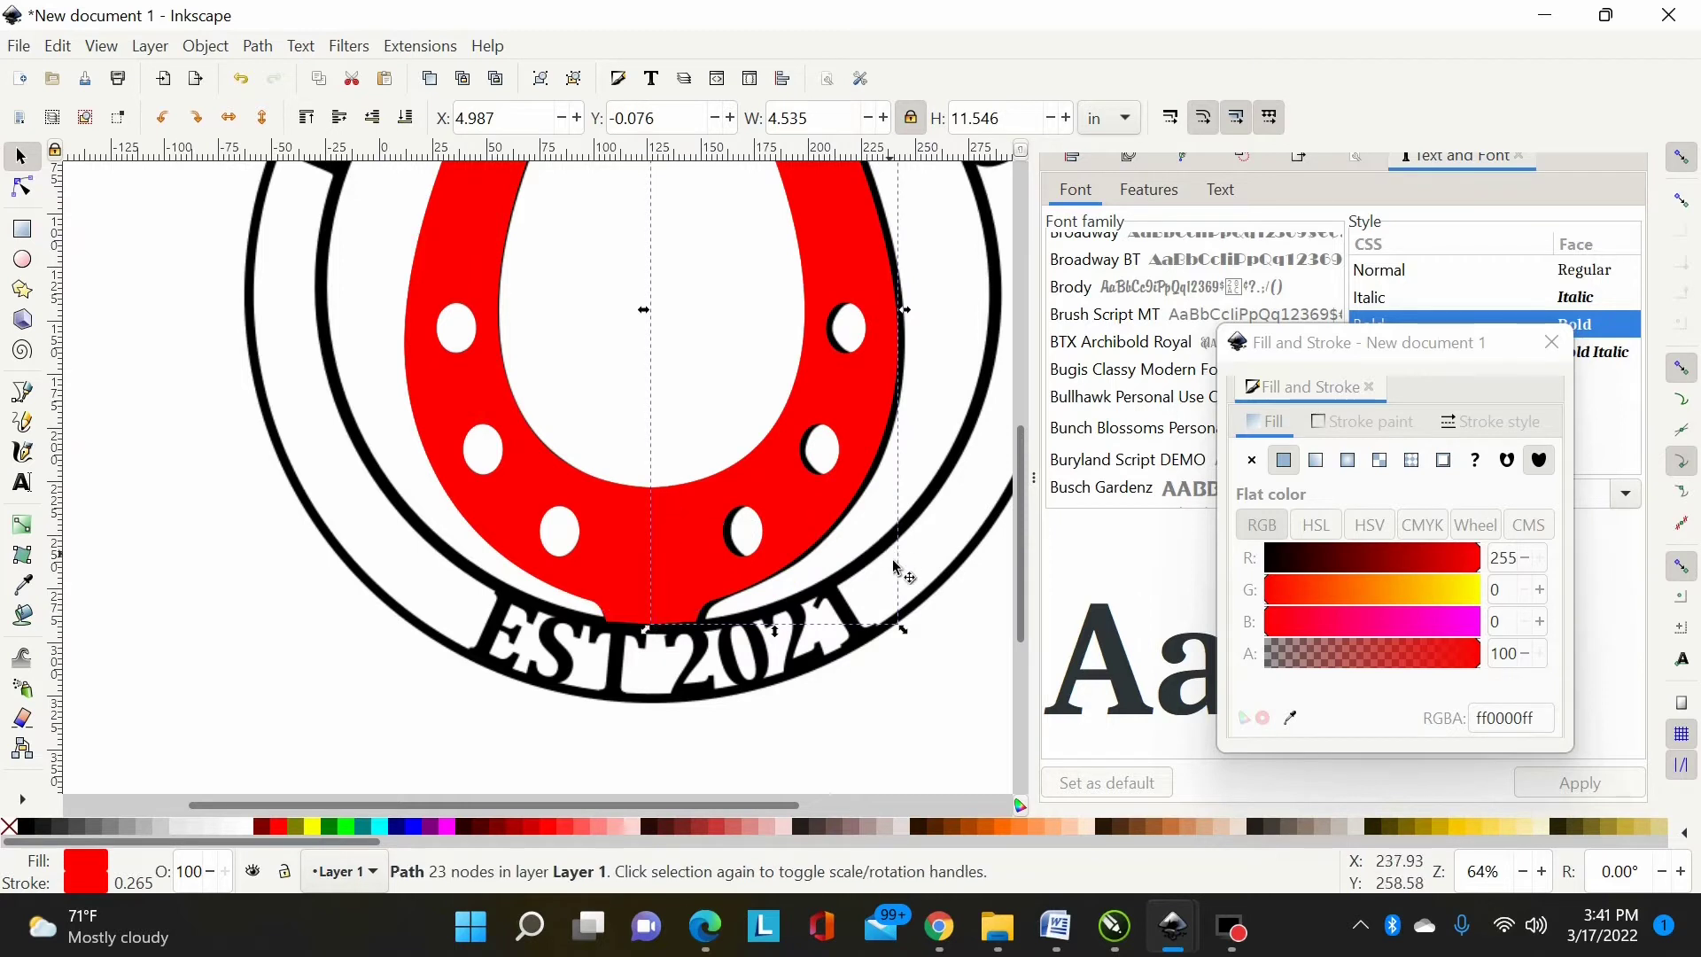
# Step: Select both red horseshoe halves and unite them into a single path
pyautogui.press('+')
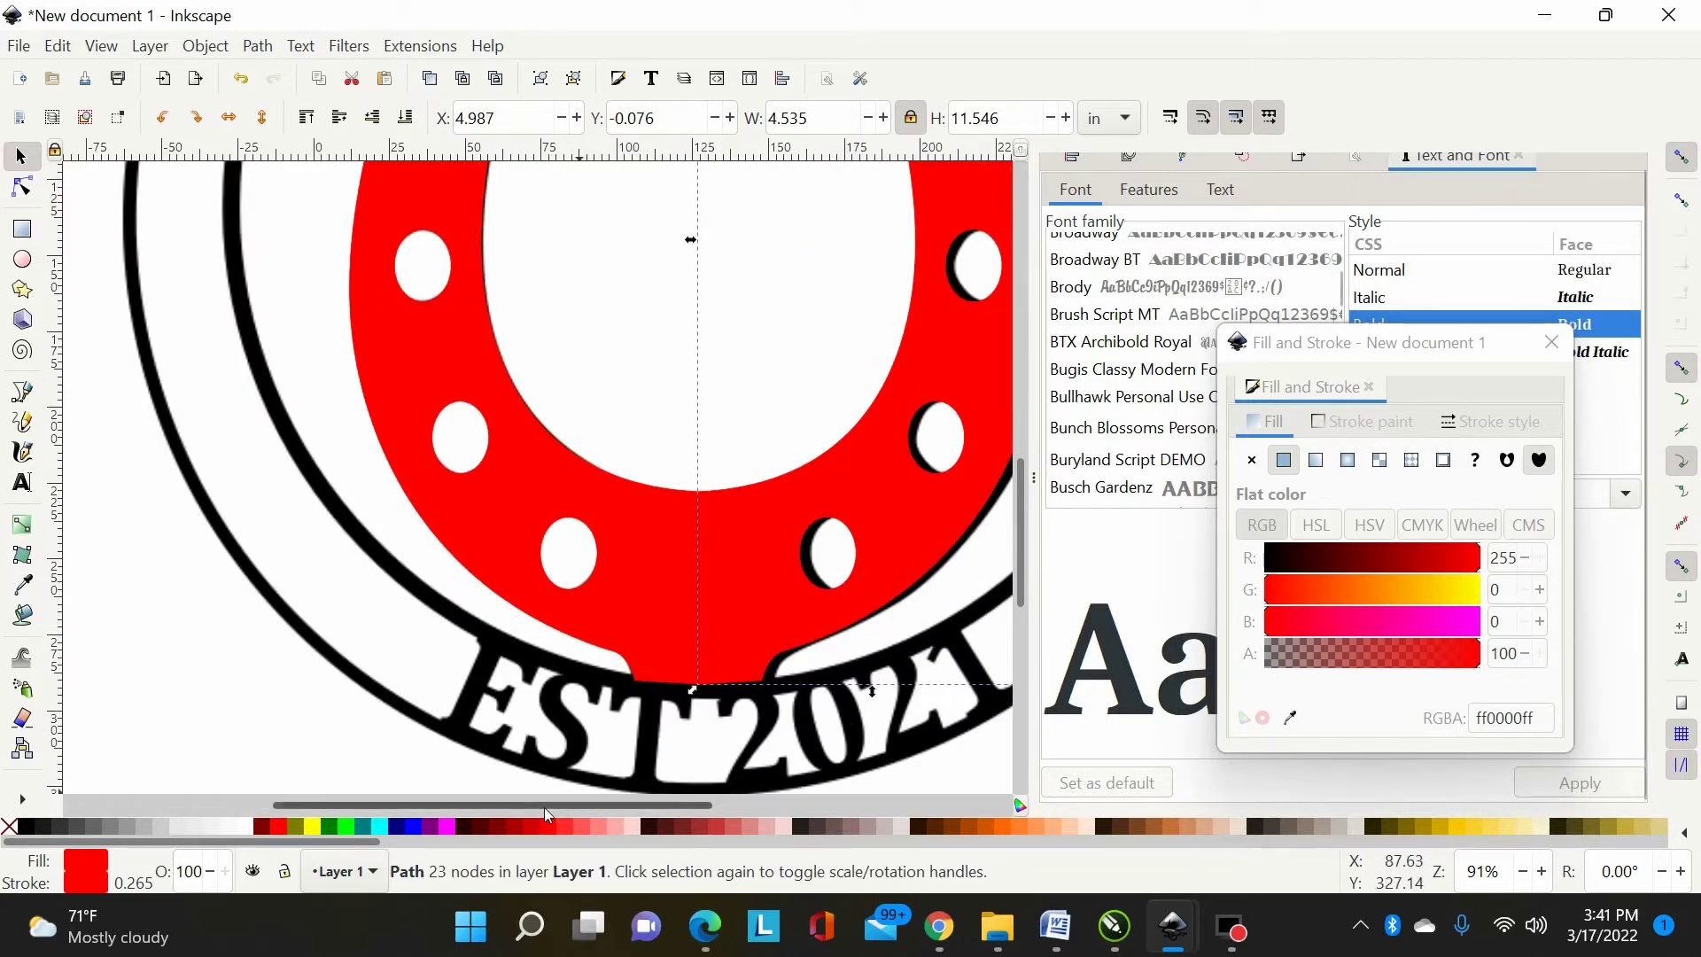
pyautogui.moveTo(544, 806); pyautogui.dragTo(617, 807)
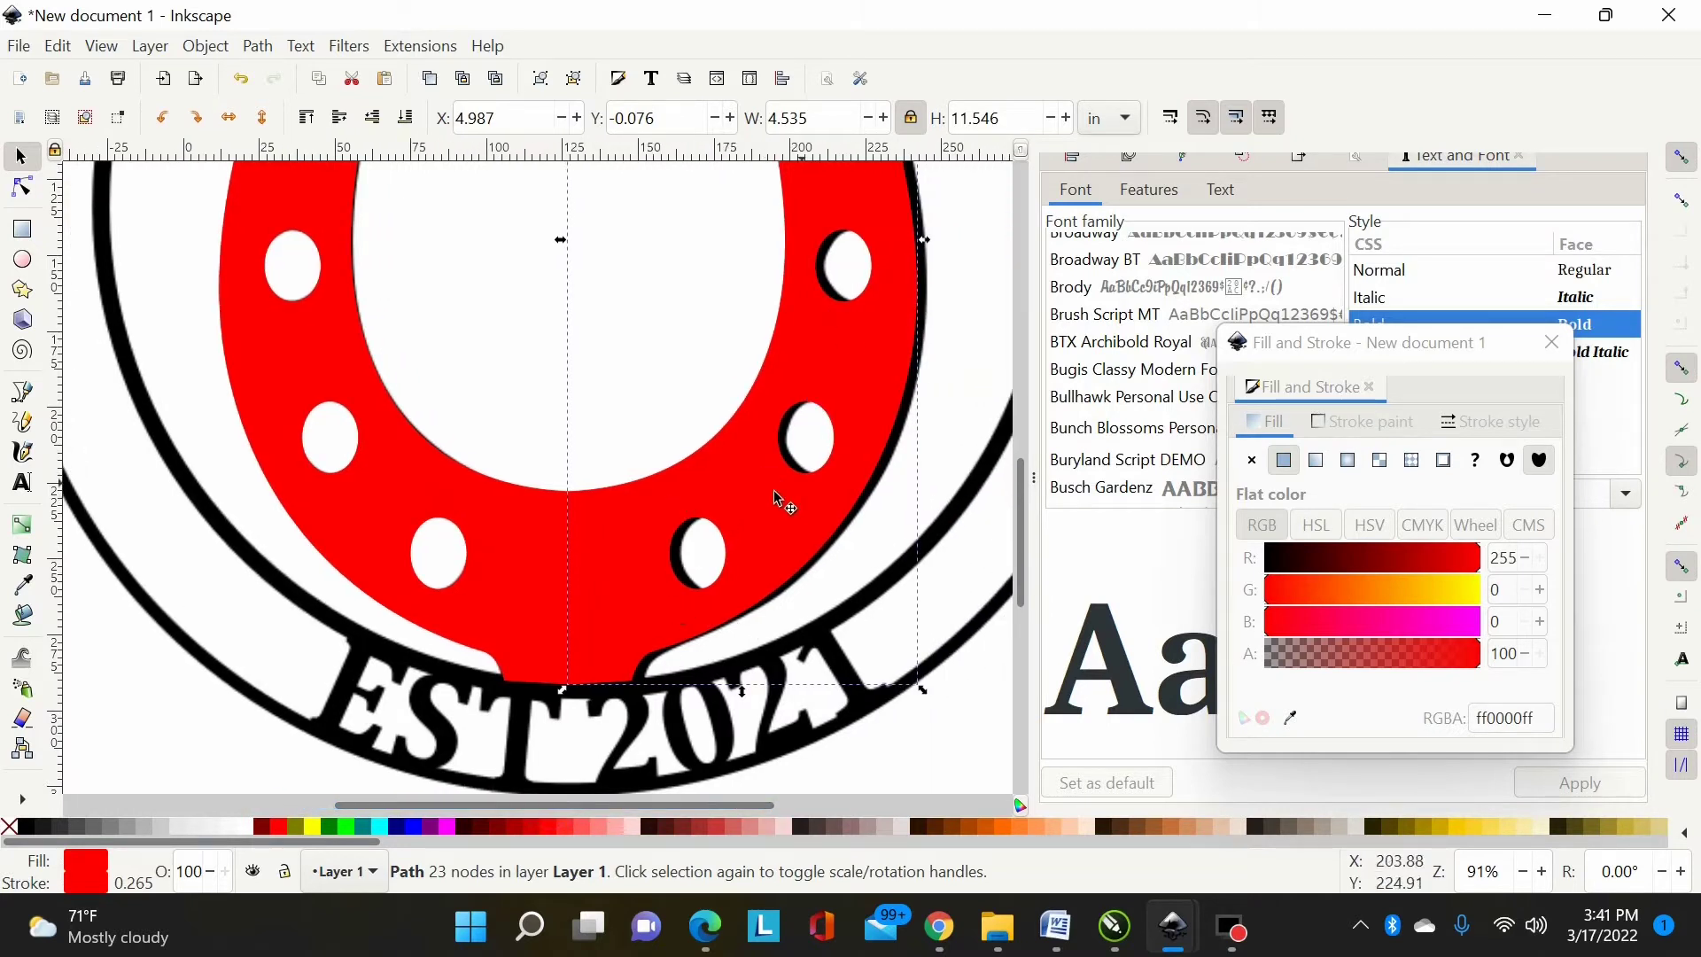
pyautogui.keyDown('shift'); pyautogui.click(535, 601); pyautogui.keyUp('shift')
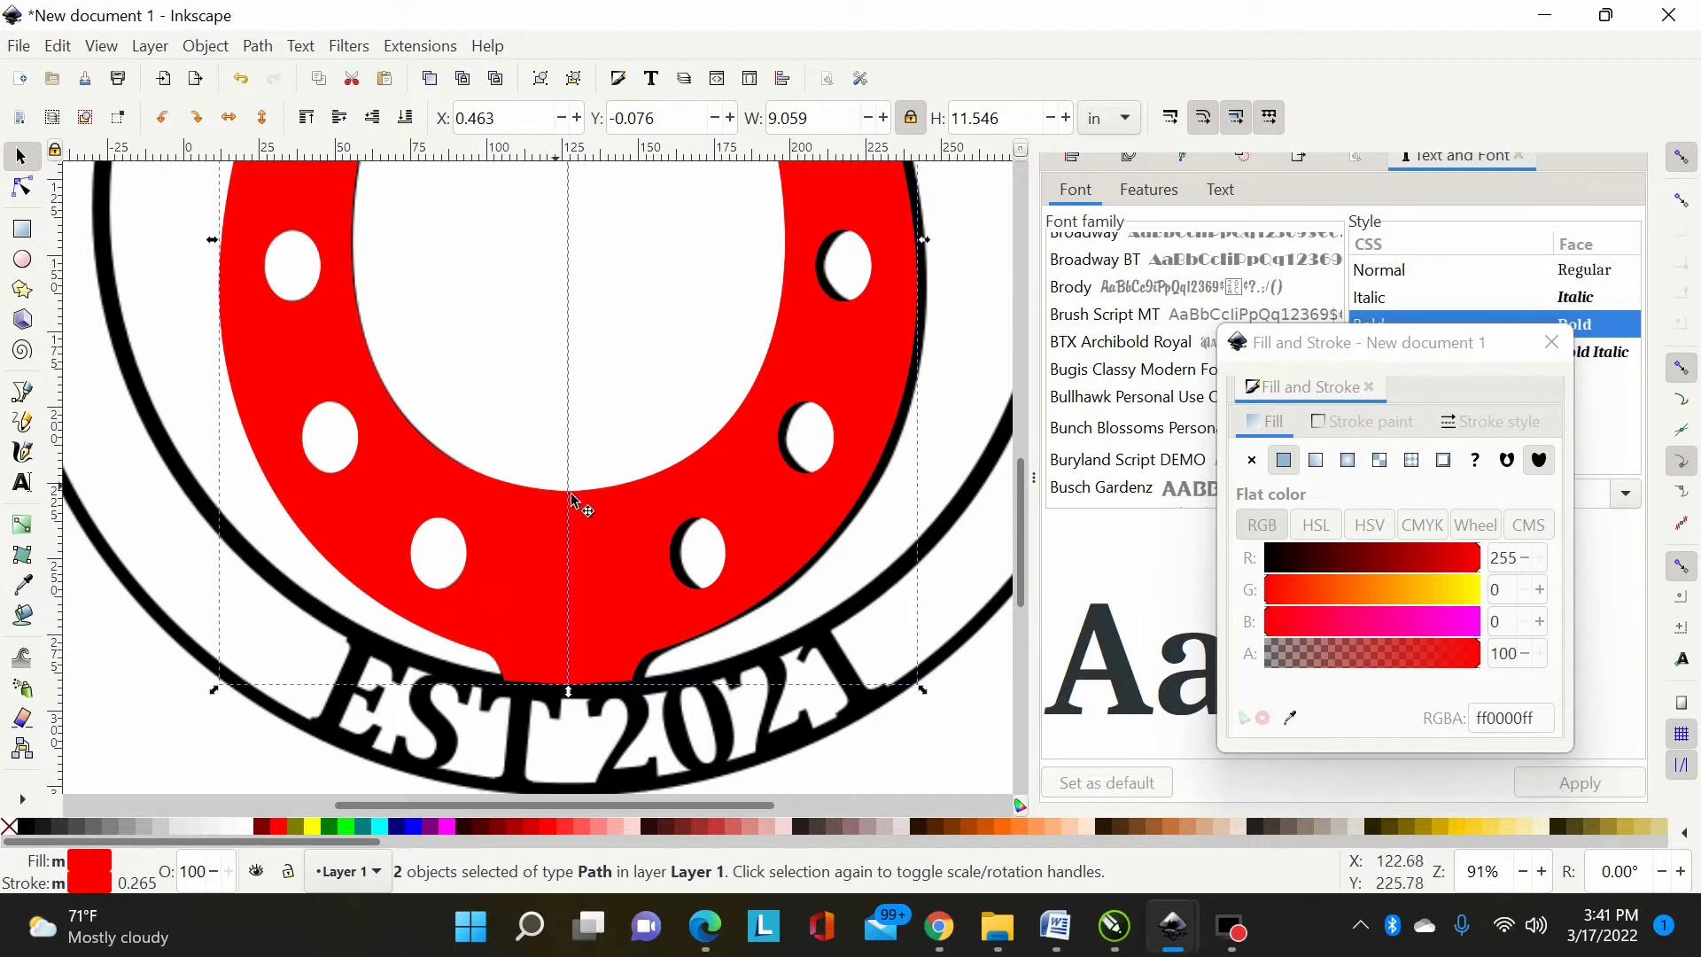
pyautogui.hotkey('ctrl', '+')
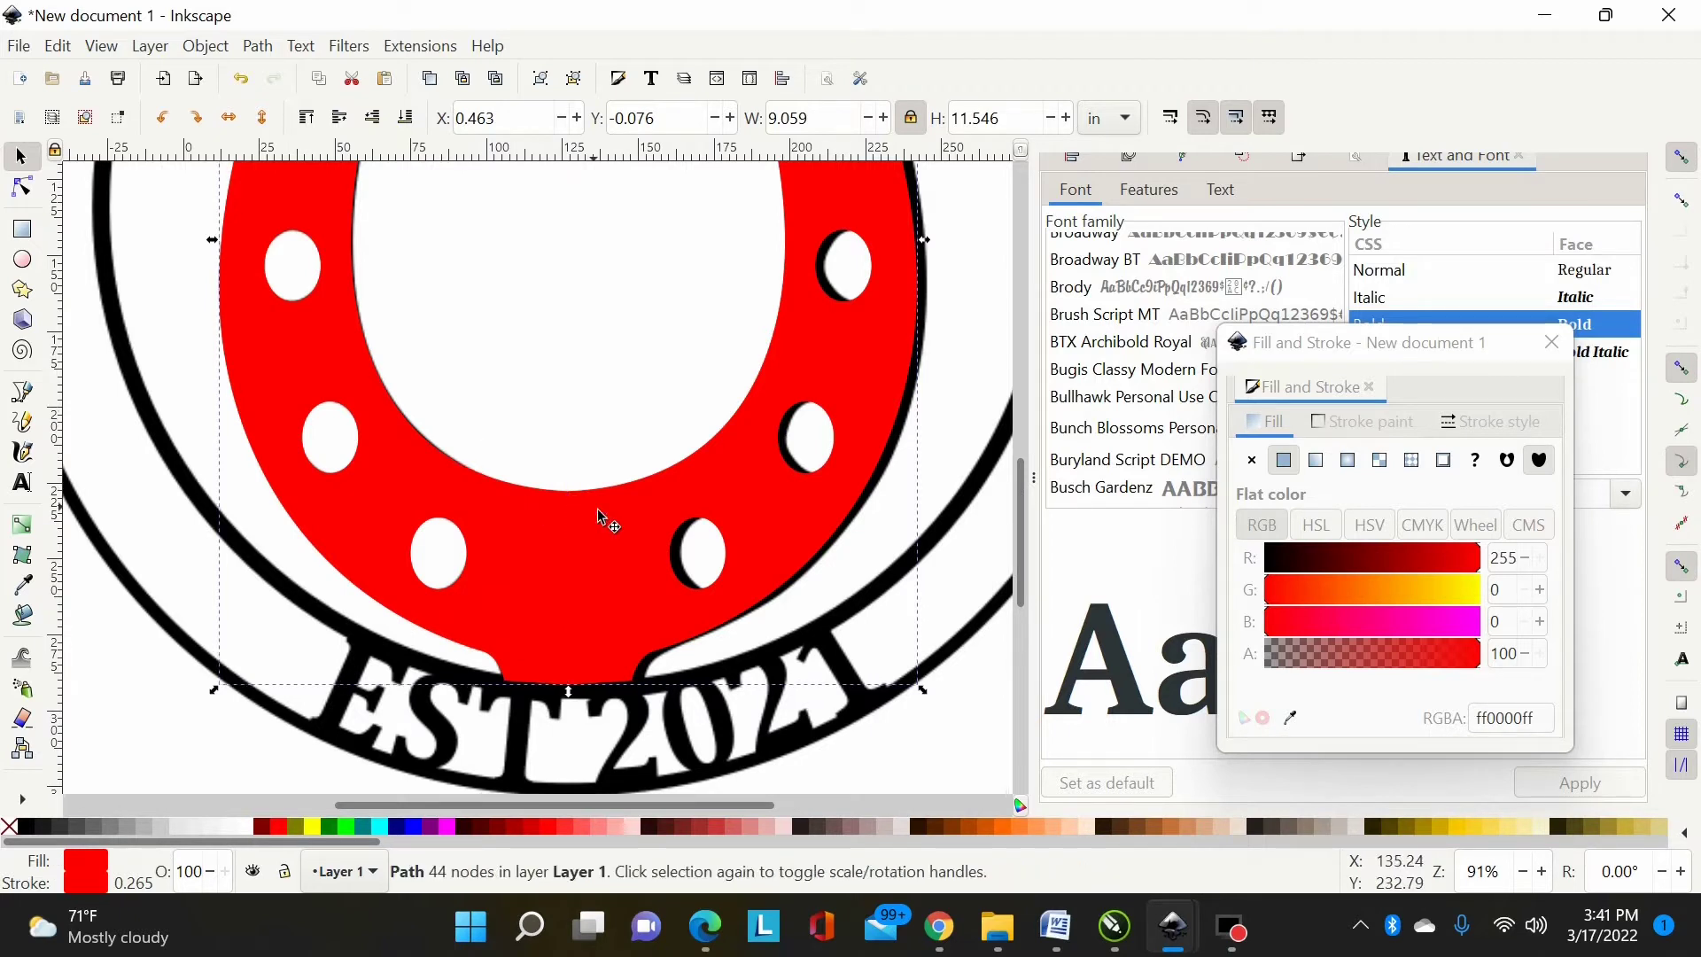
pyautogui.click(272, 50)
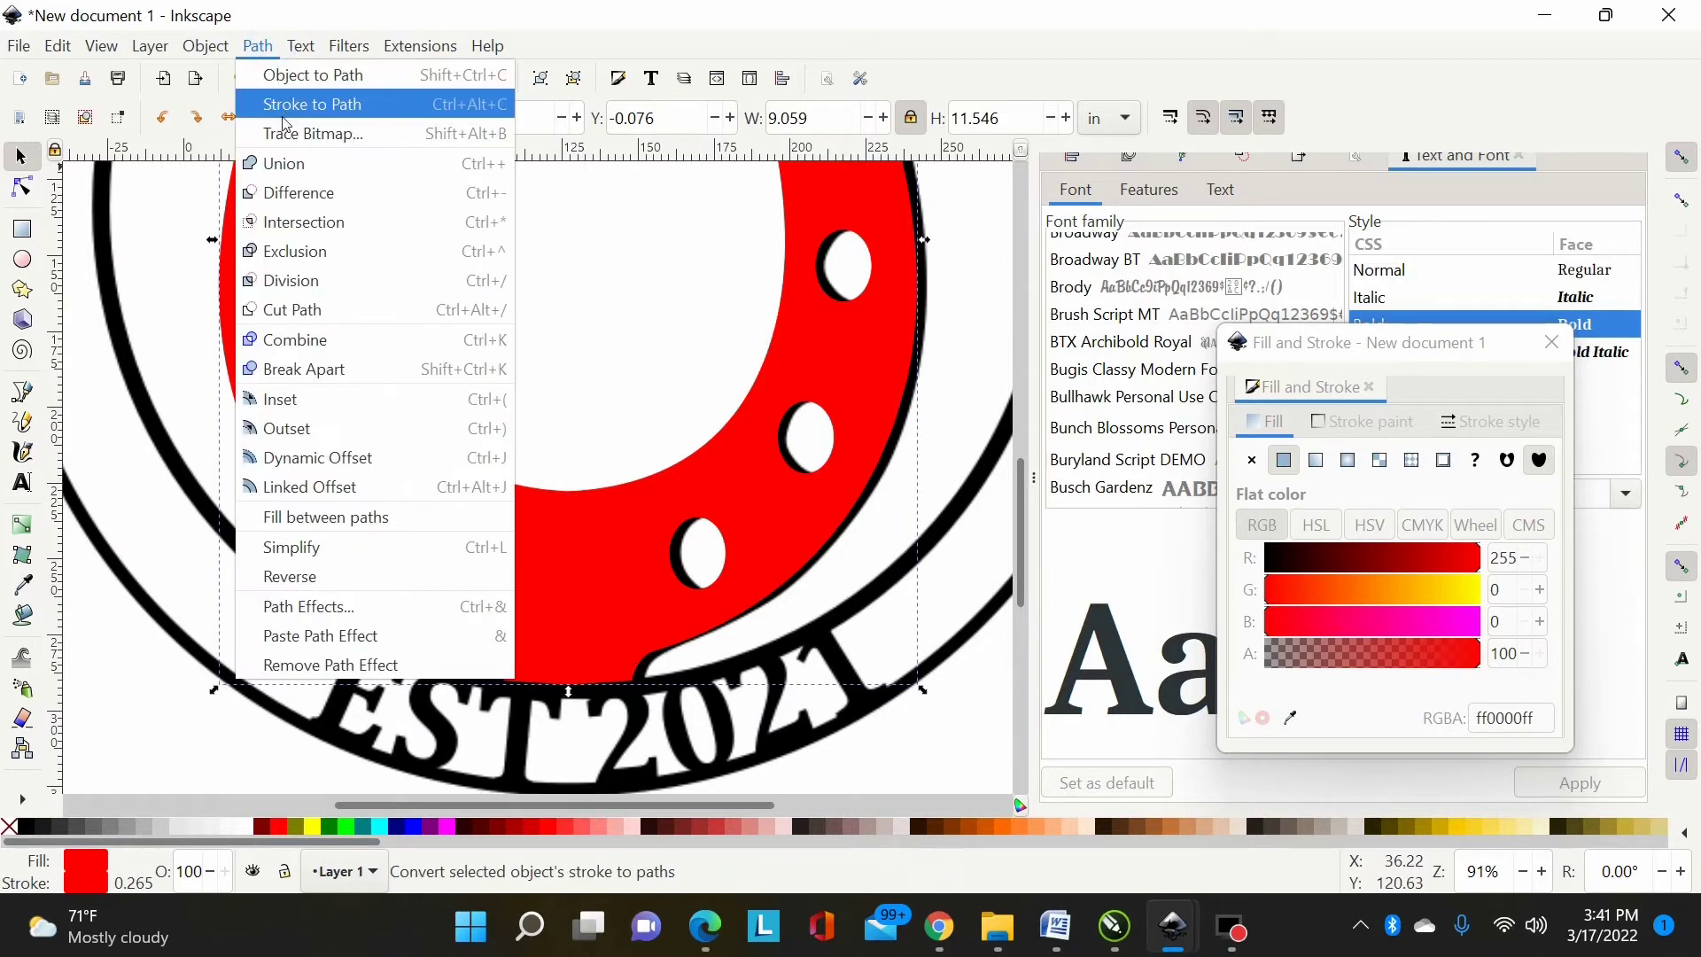
pyautogui.click(637, 310)
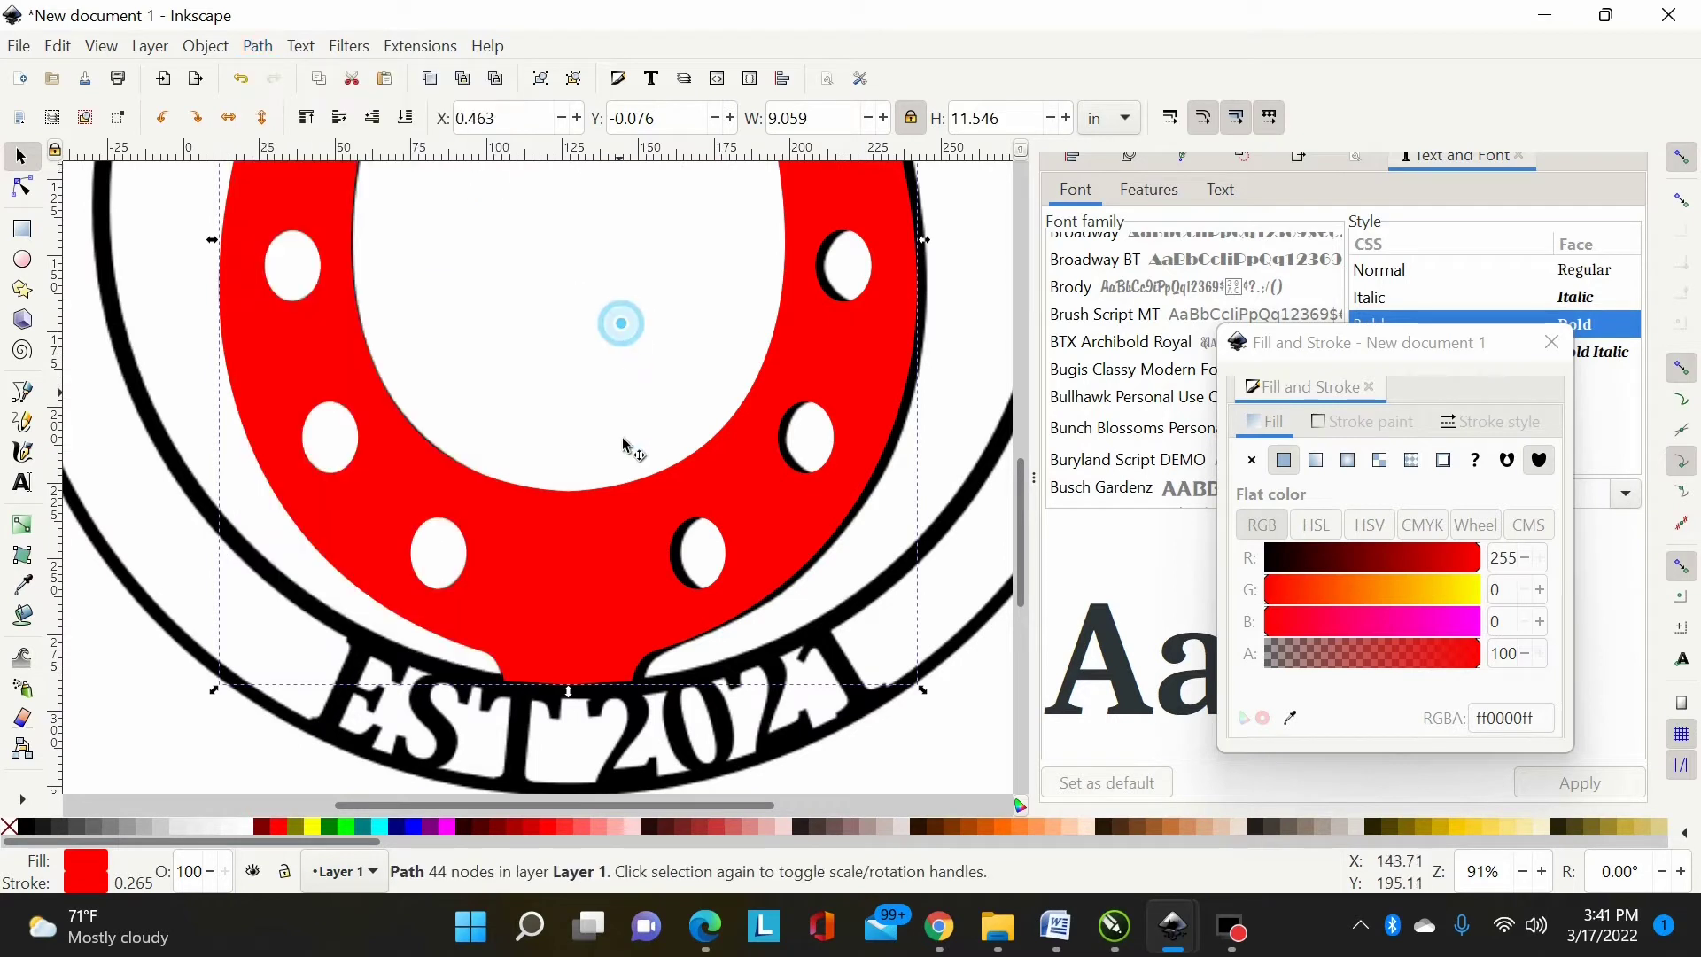
# Step: Make the node at the bottom centre of the horseshoe's inner curve smooth
pyautogui.click(22, 187)
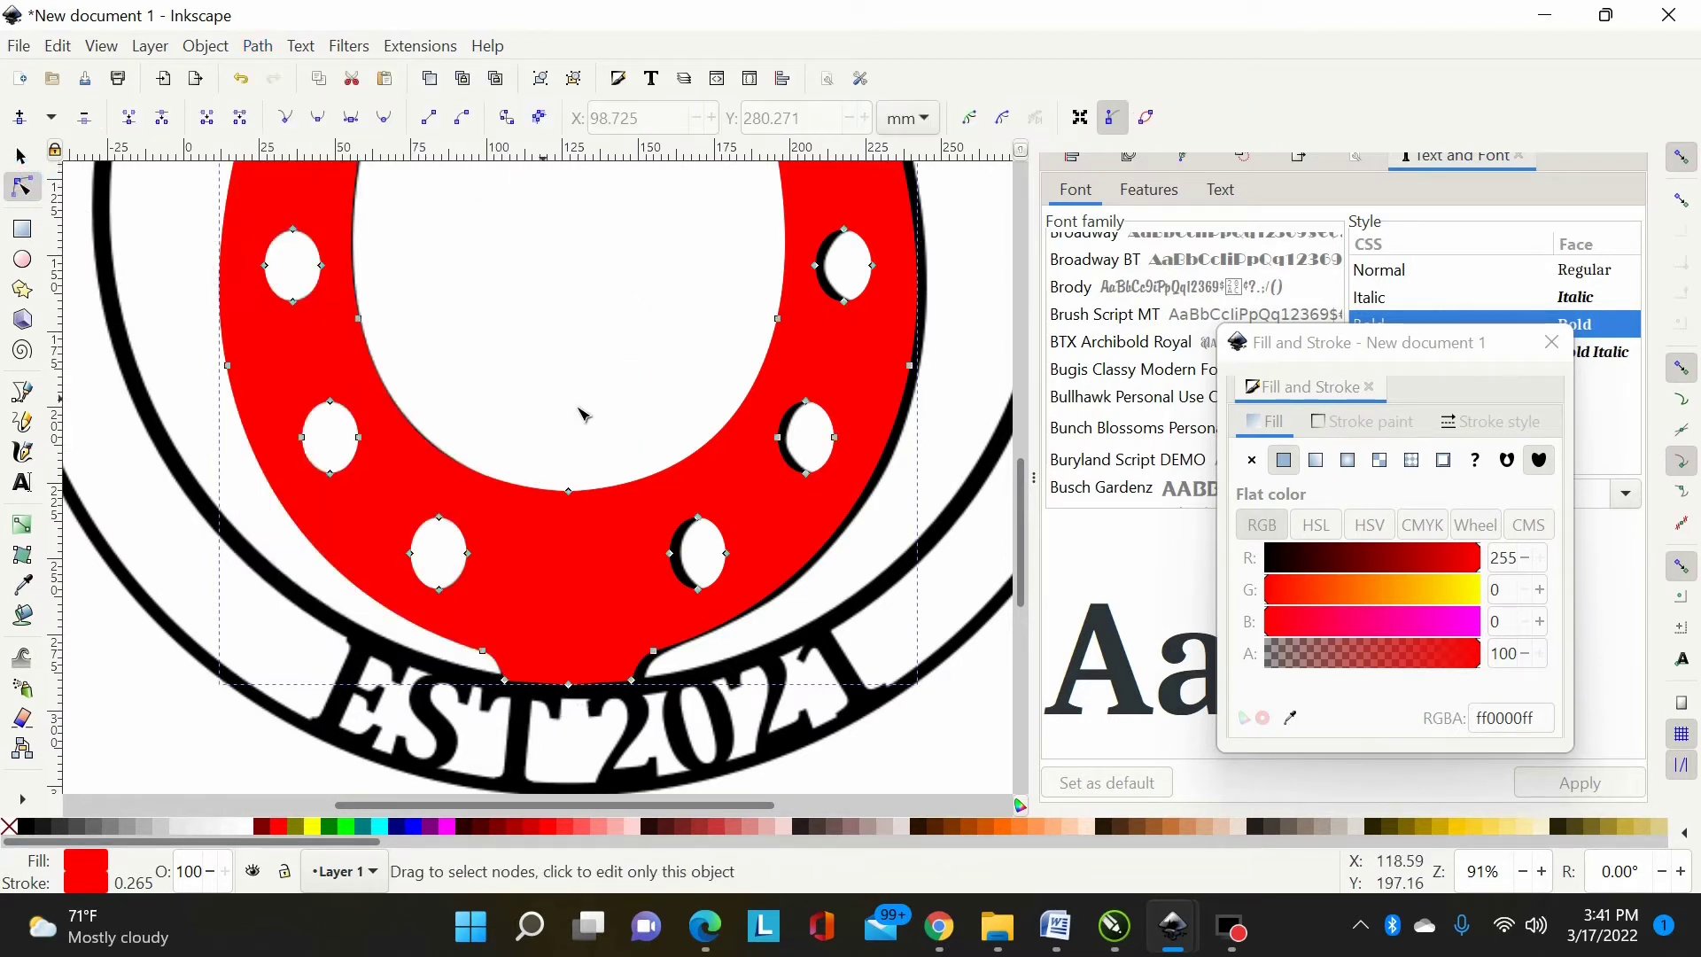
pyautogui.moveTo(620, 409); pyautogui.dragTo(535, 503)
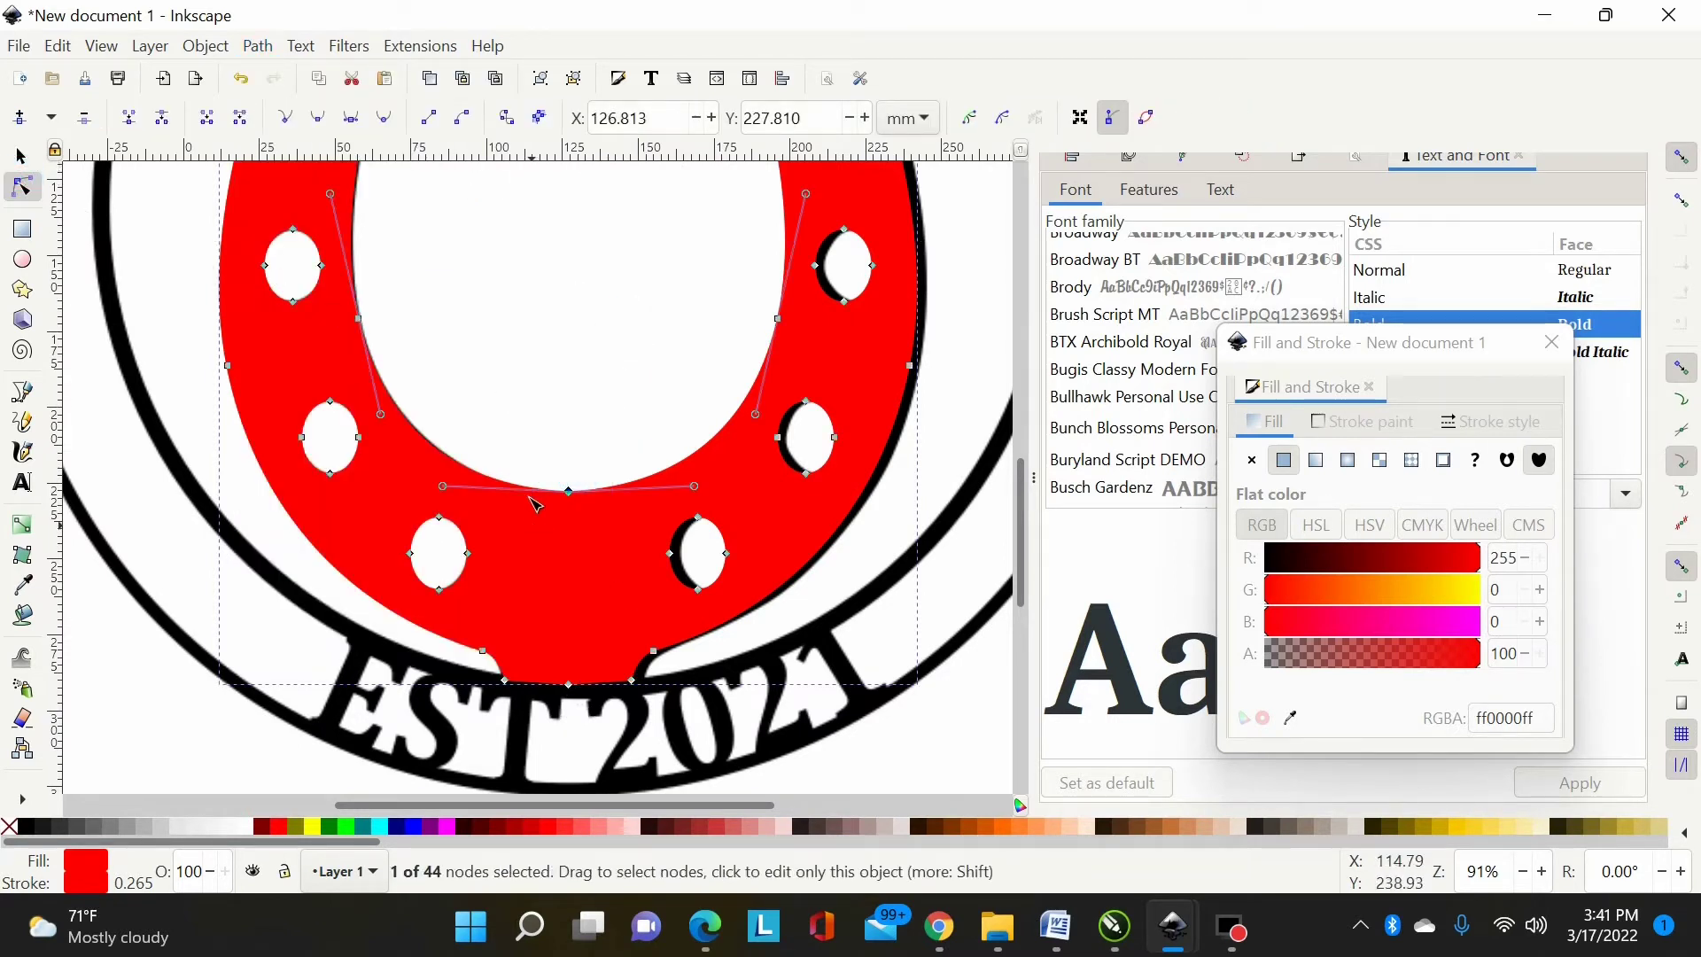
pyautogui.click(309, 122)
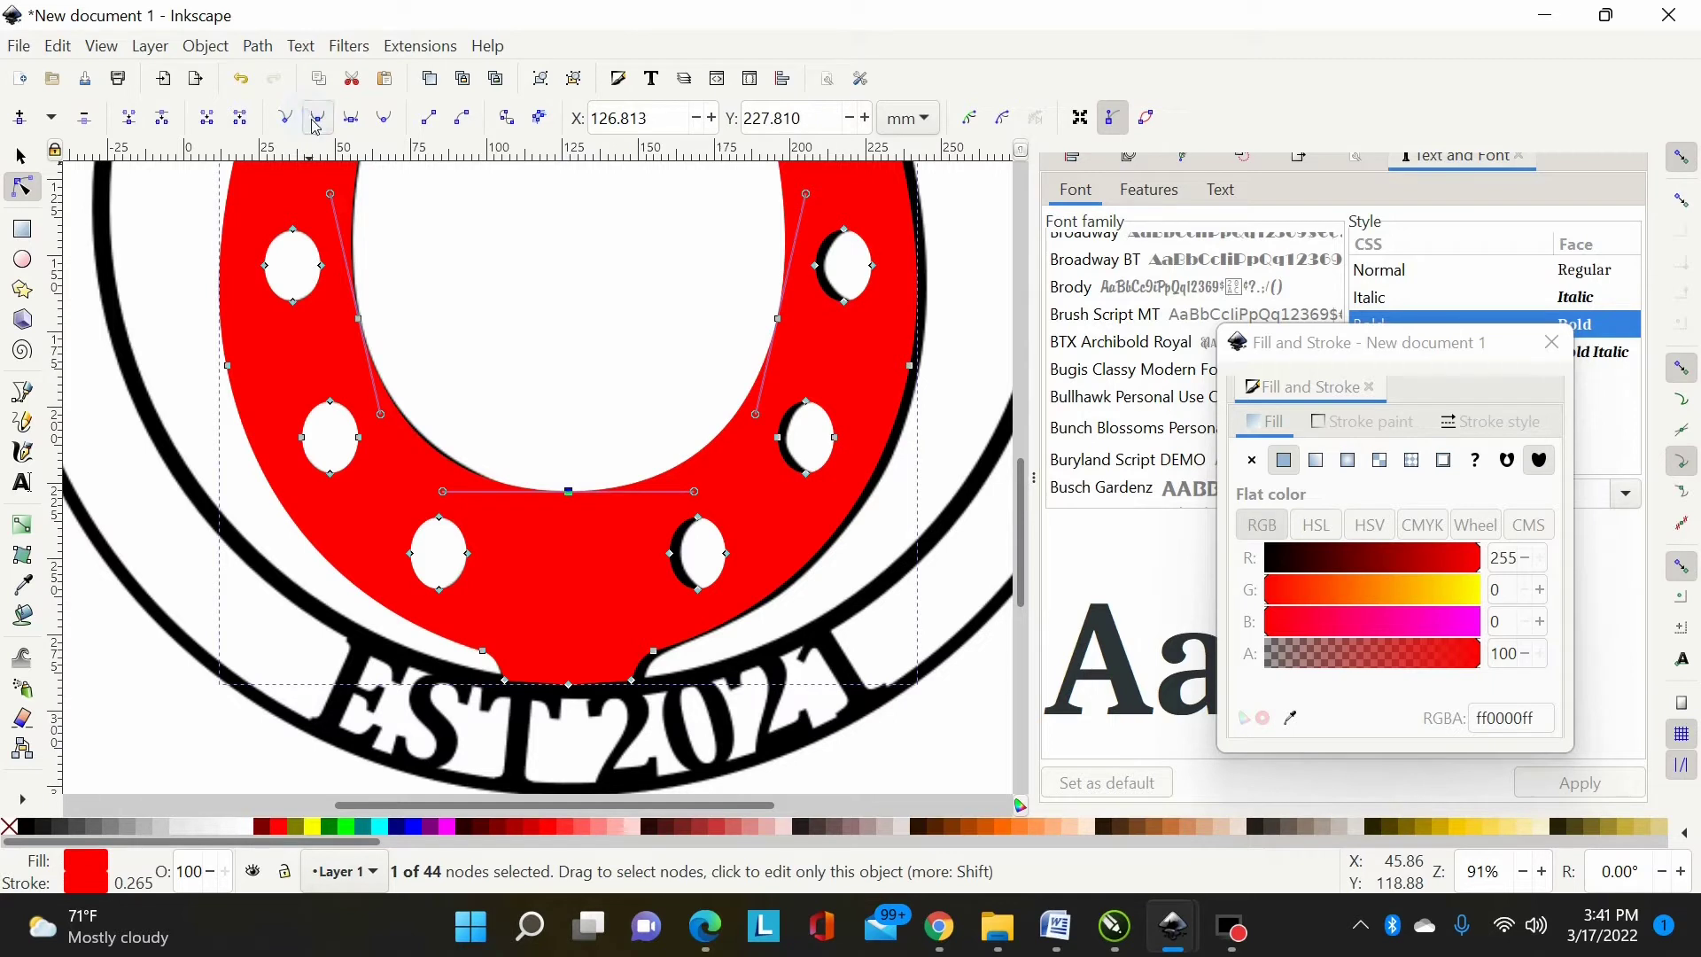
pyautogui.click(33, 154)
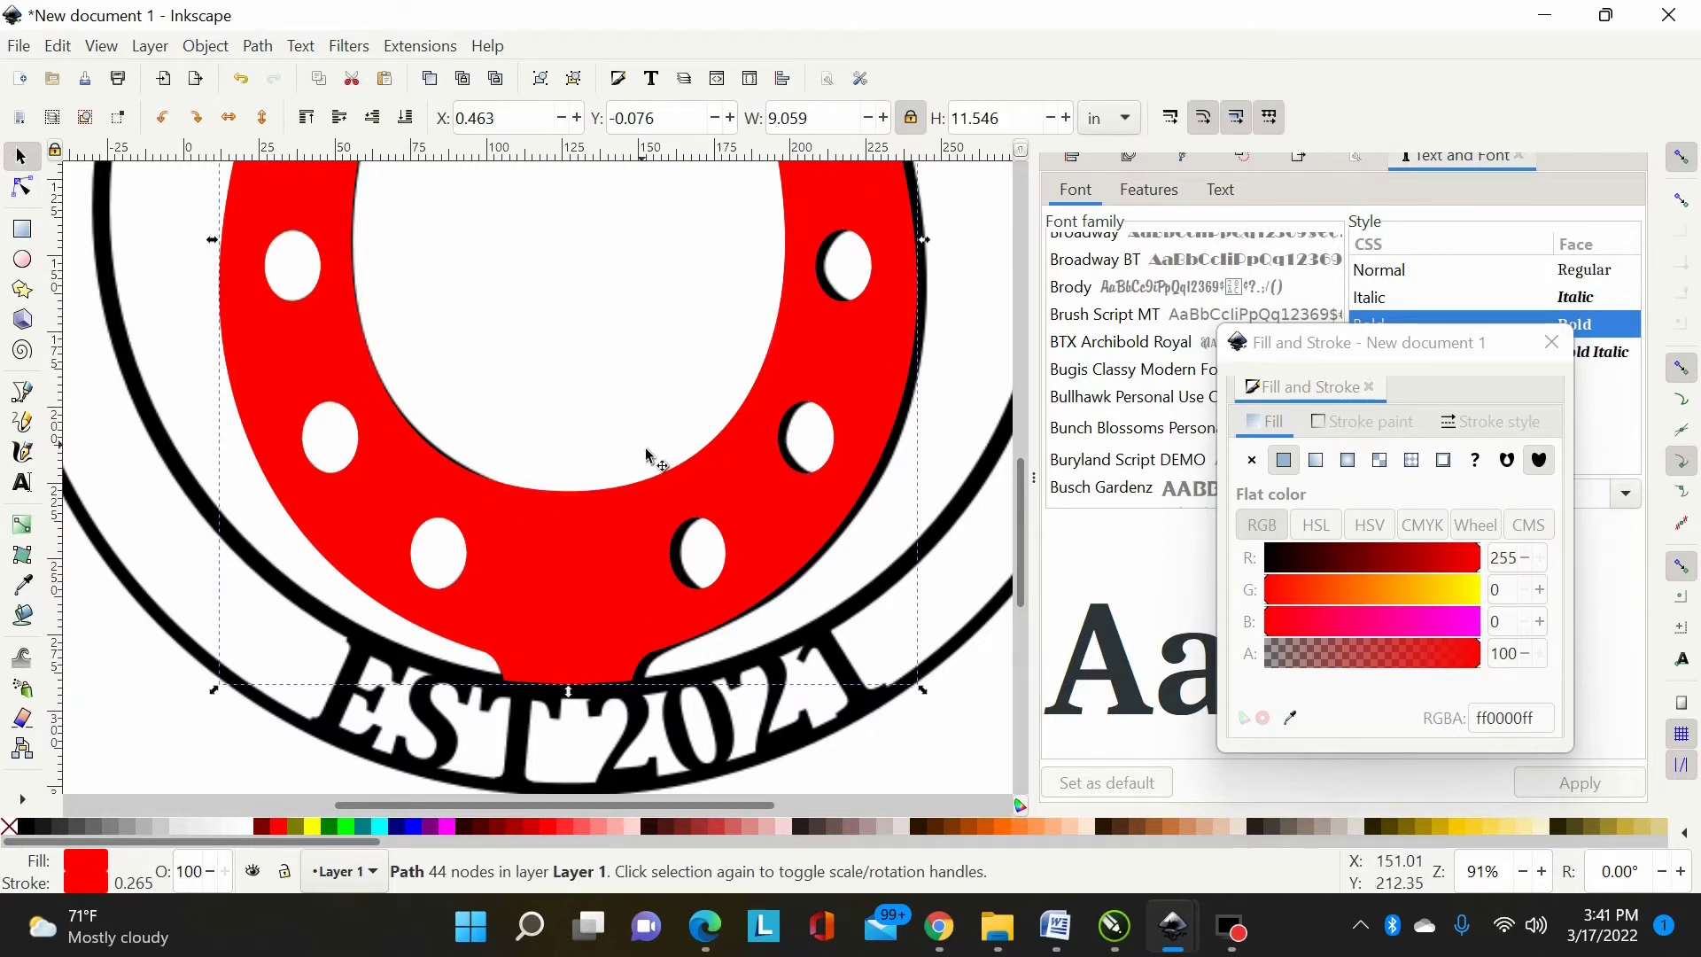
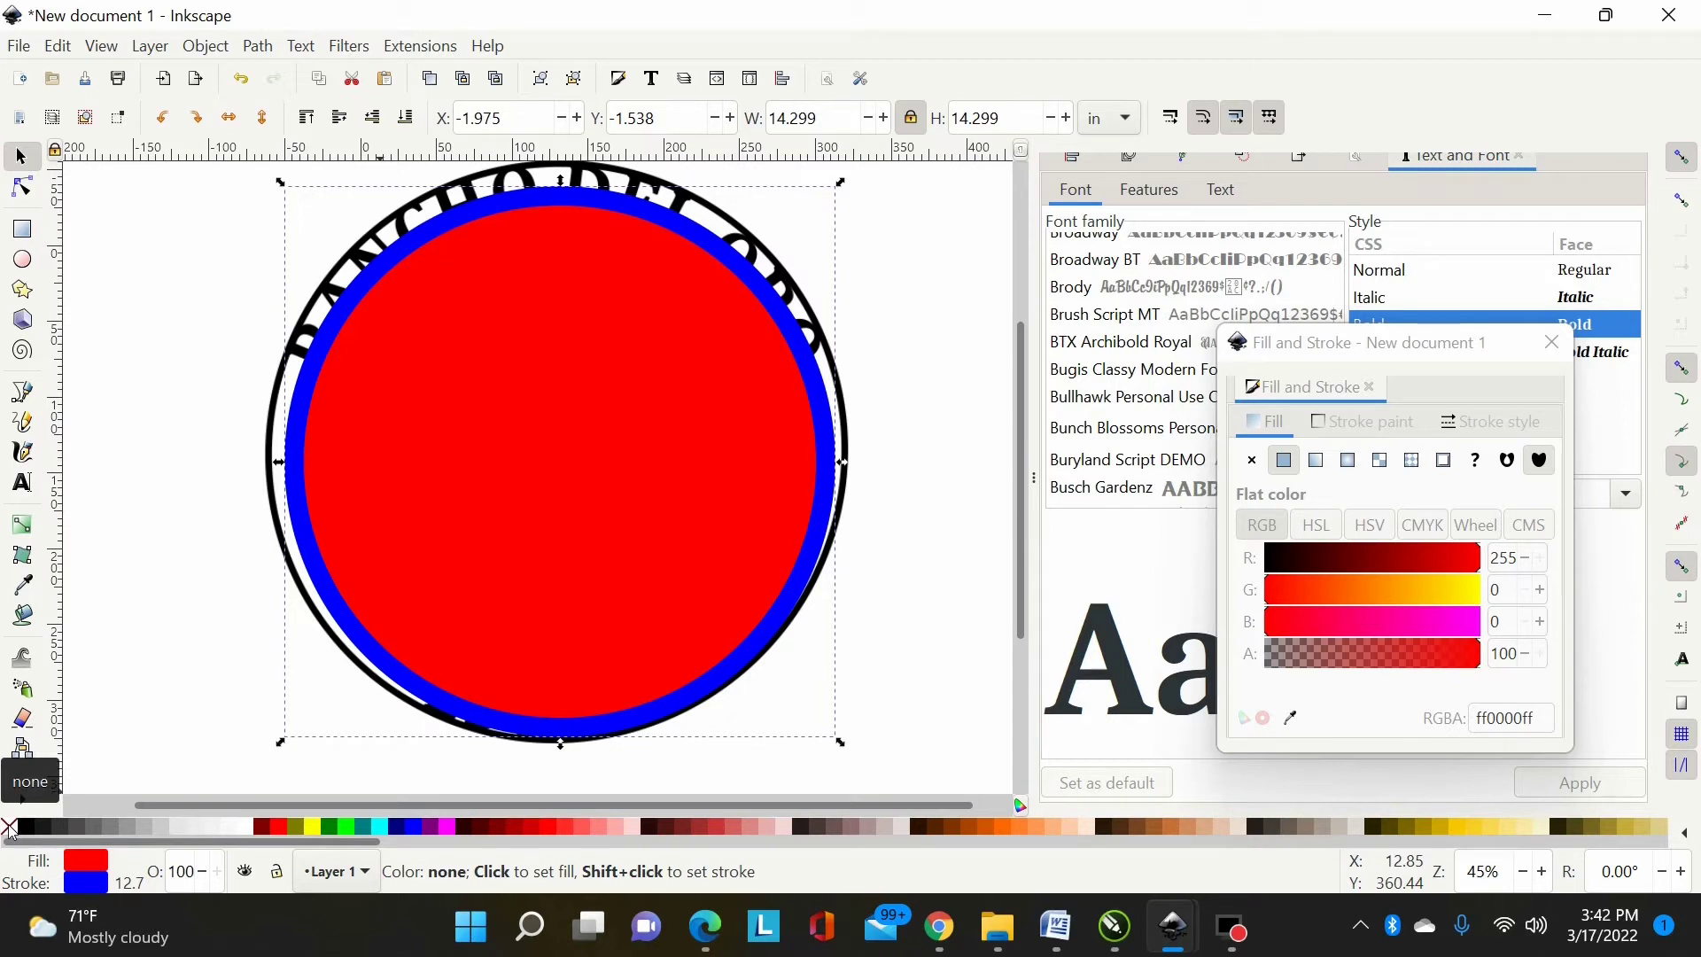
# Step: Remove the fill of the blue-outlined circle and switch its stroke width unit to inches
pyautogui.click(9, 828)
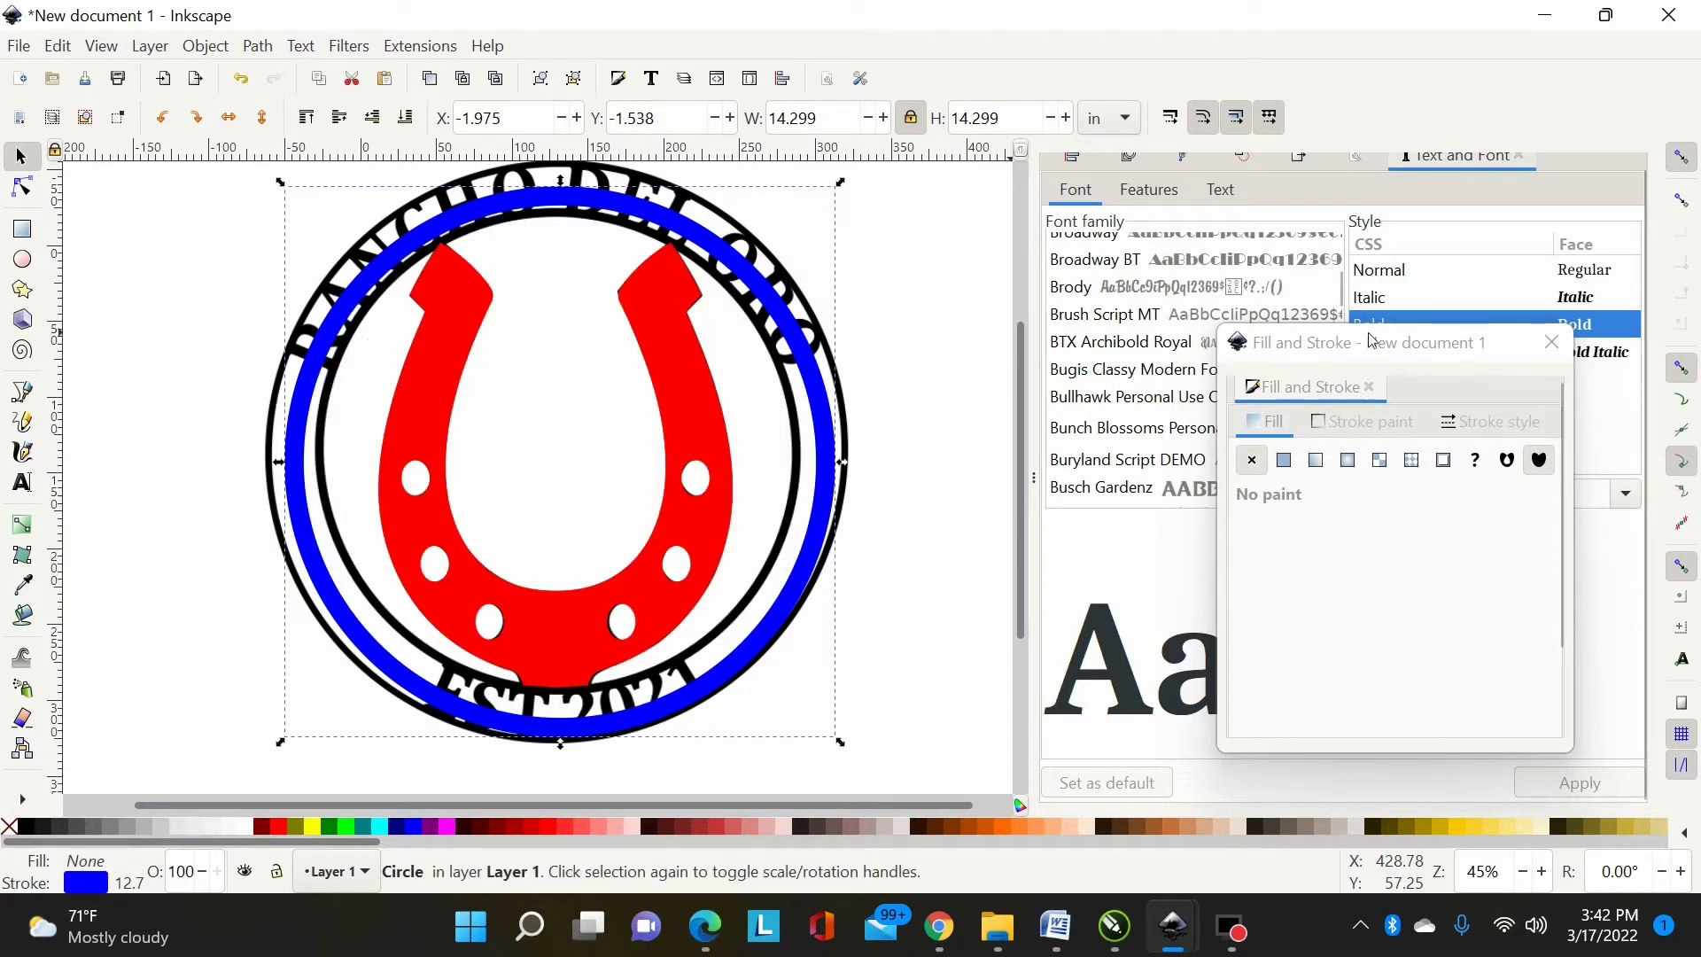
pyautogui.click(1366, 353)
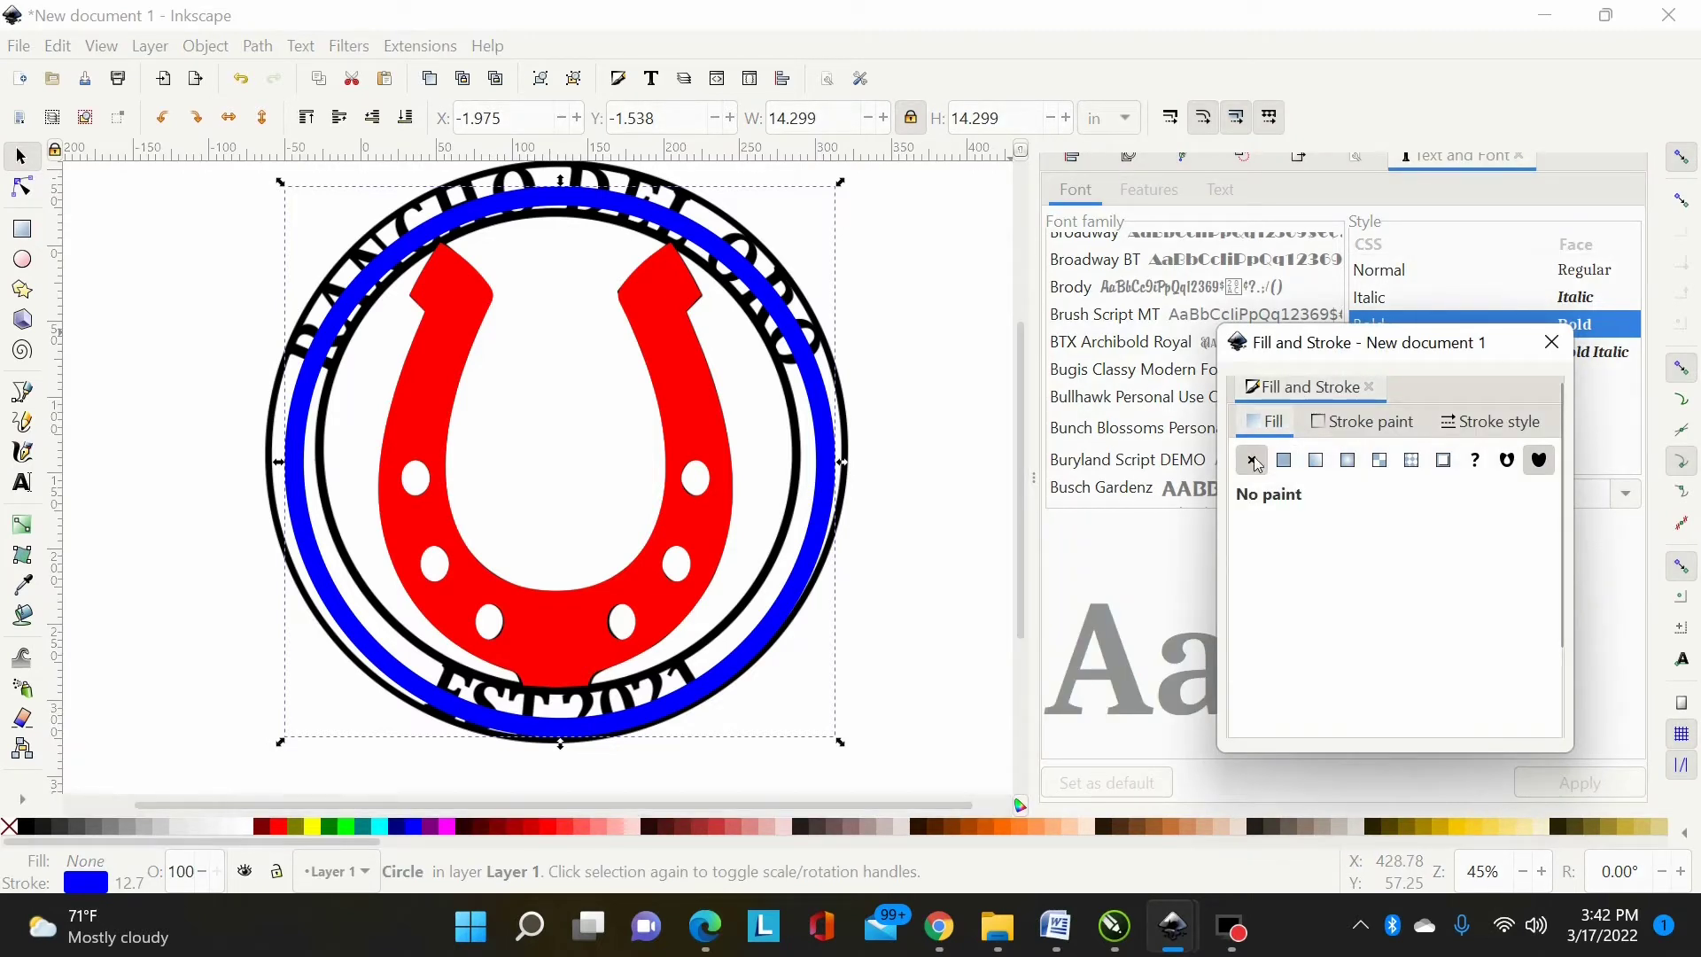
pyautogui.click(1345, 424)
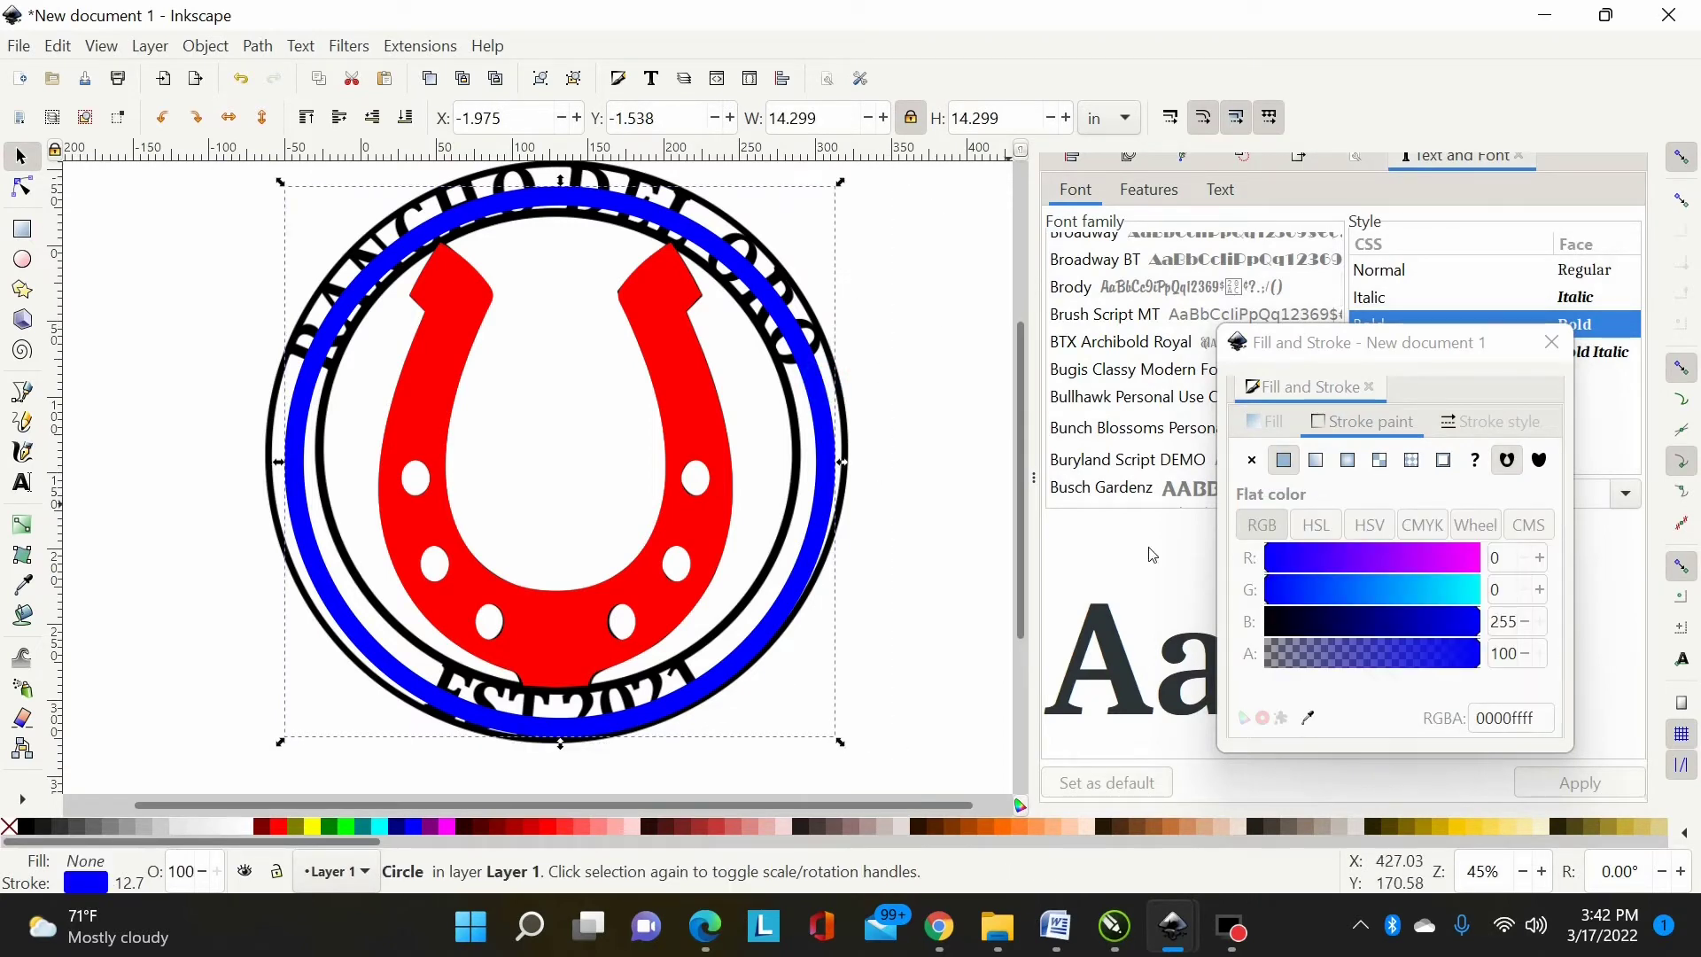
pyautogui.click(1493, 422)
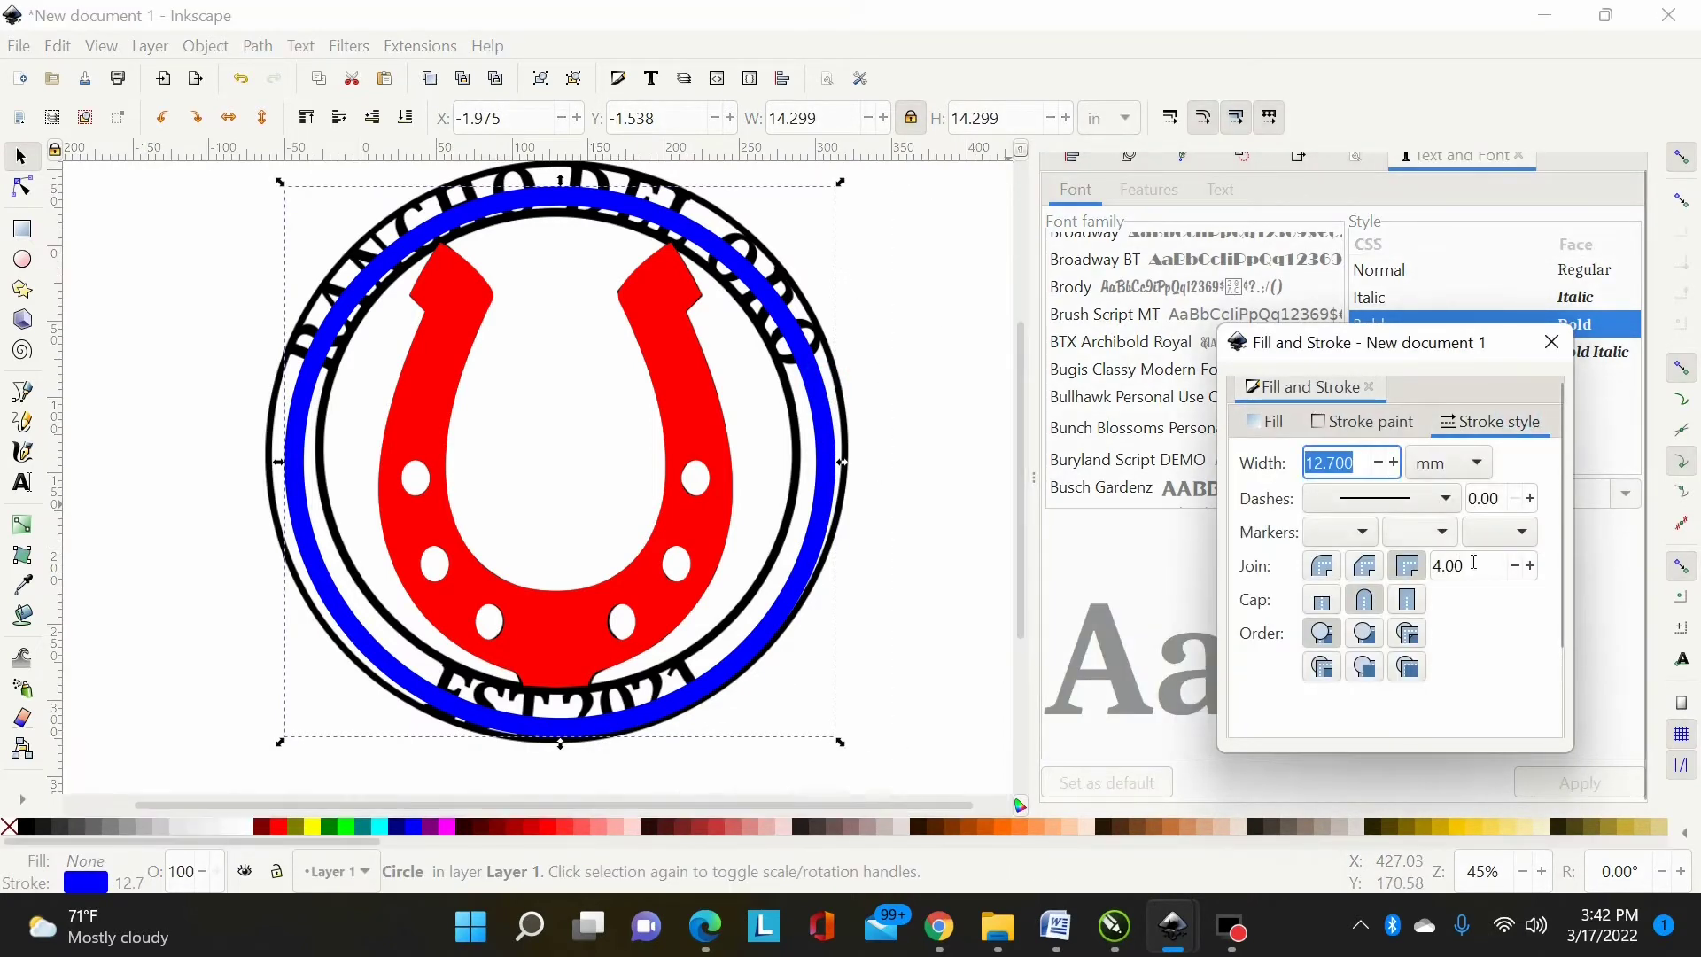
pyautogui.click(1472, 462)
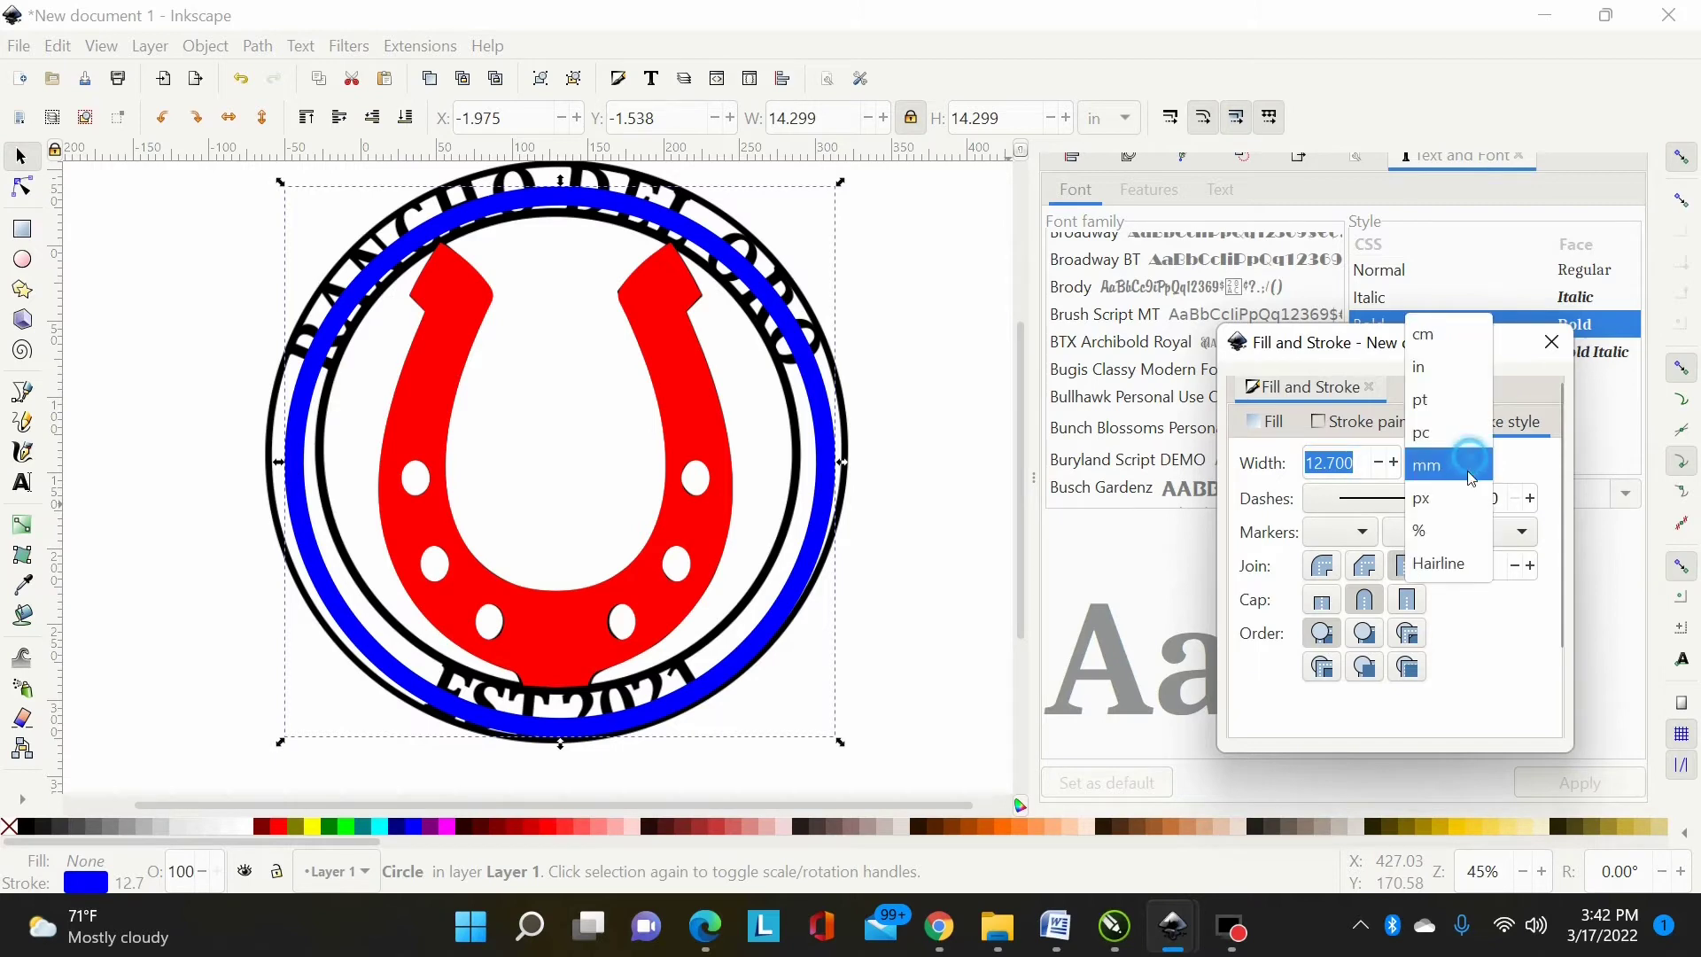
pyautogui.click(1419, 367)
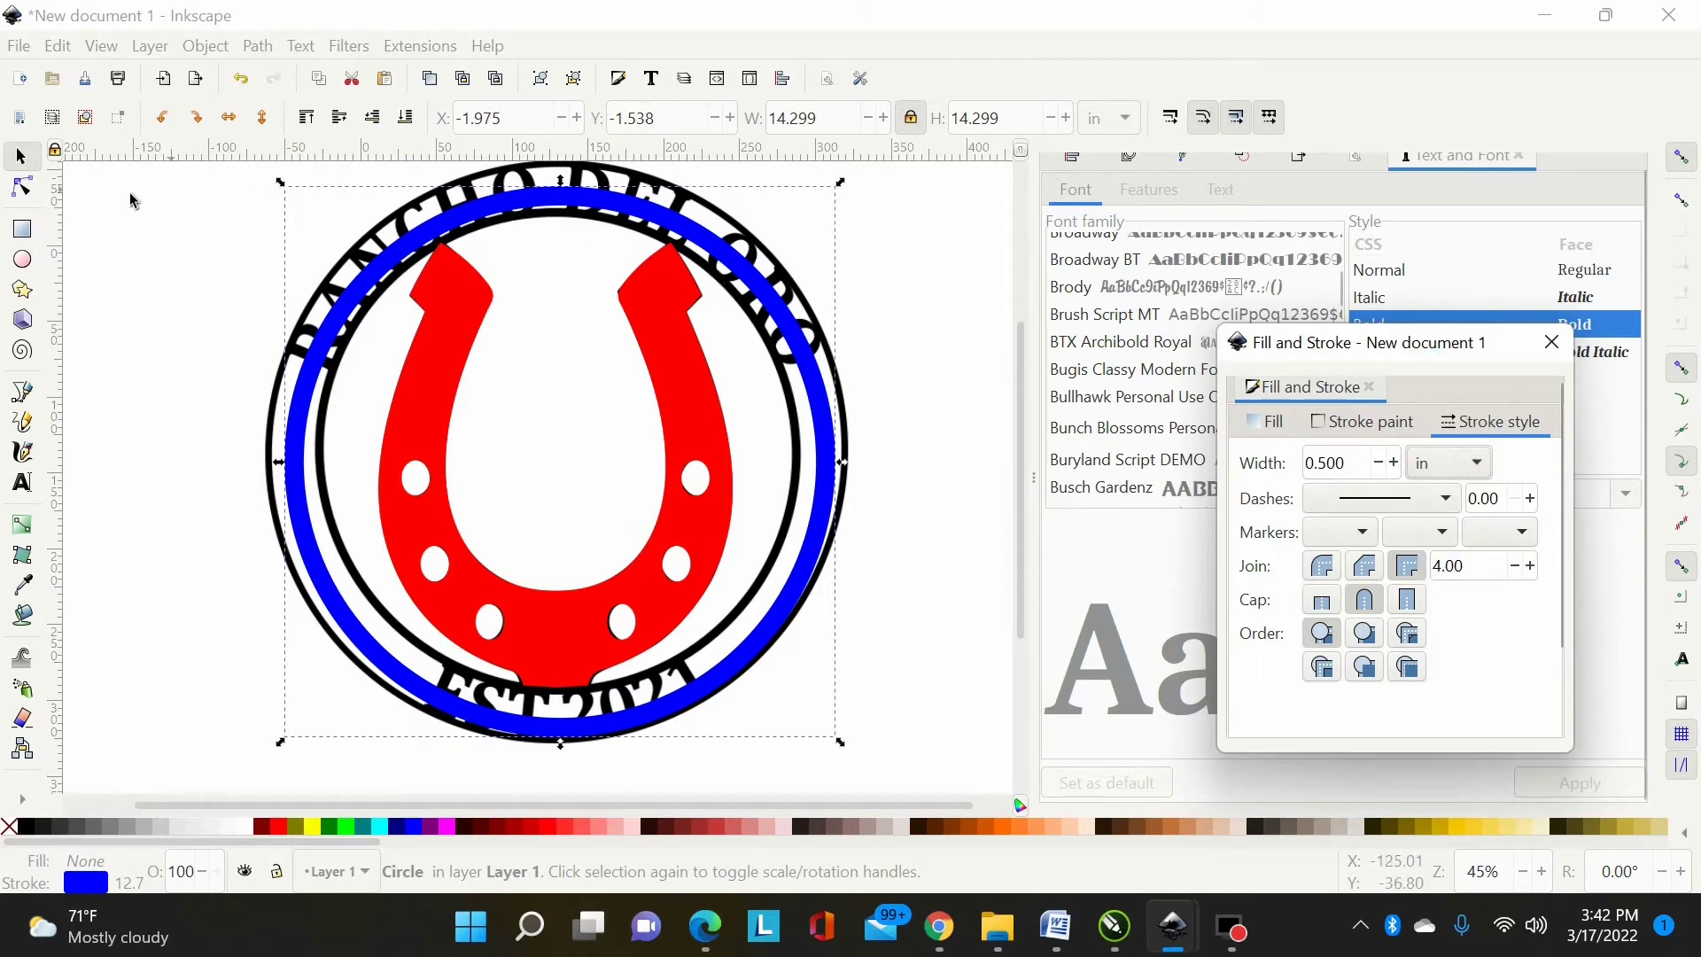
# Step: Set the blue circle's width to 16 in with its width-to-height ratio locked
pyautogui.click(27, 158)
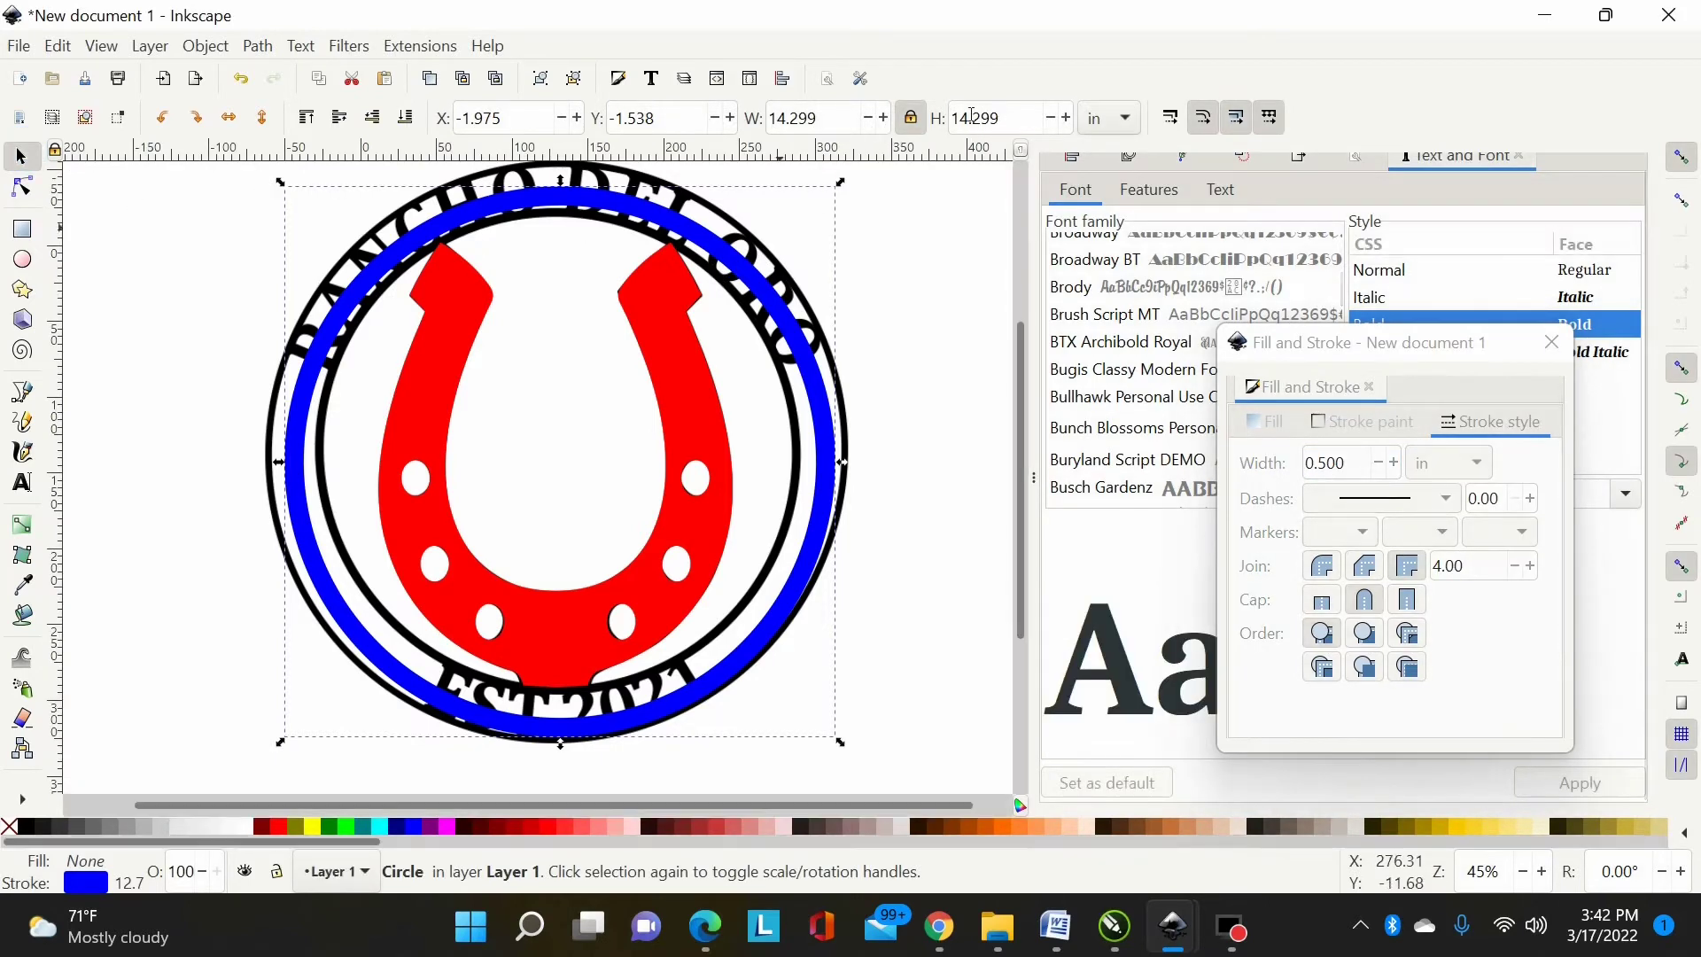
pyautogui.click(910, 124)
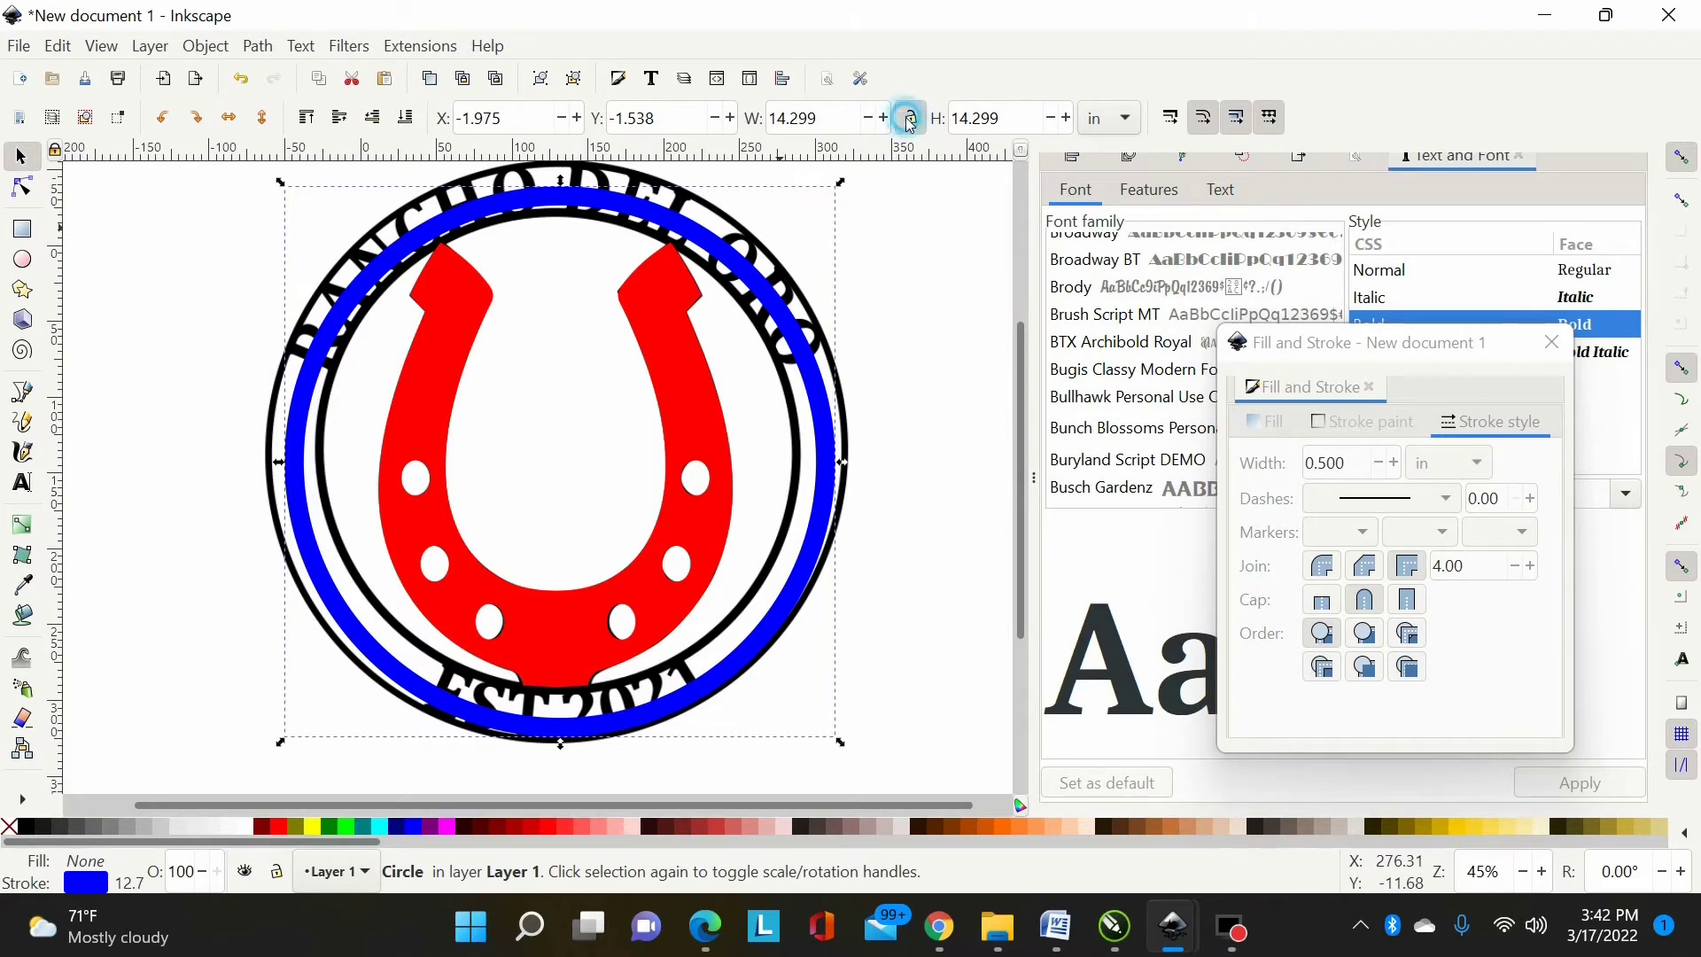
pyautogui.click(844, 127)
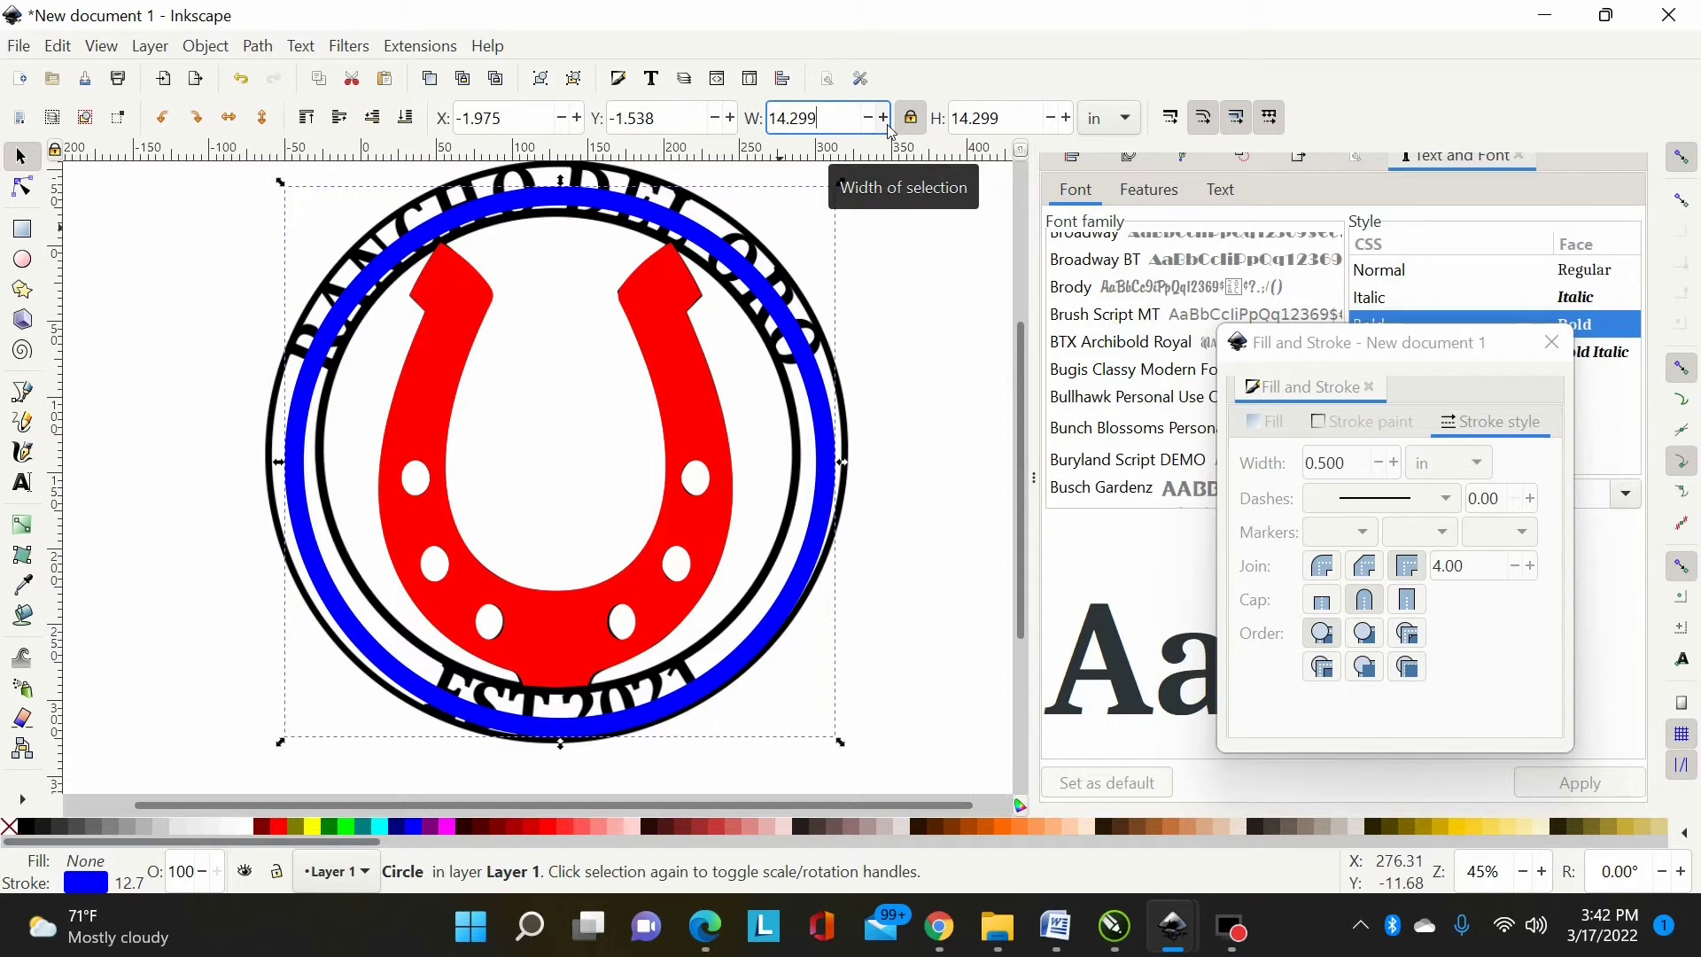
pyautogui.press('BackSpace')
pyautogui.press('BackSpace')
pyautogui.press('BackSpace')
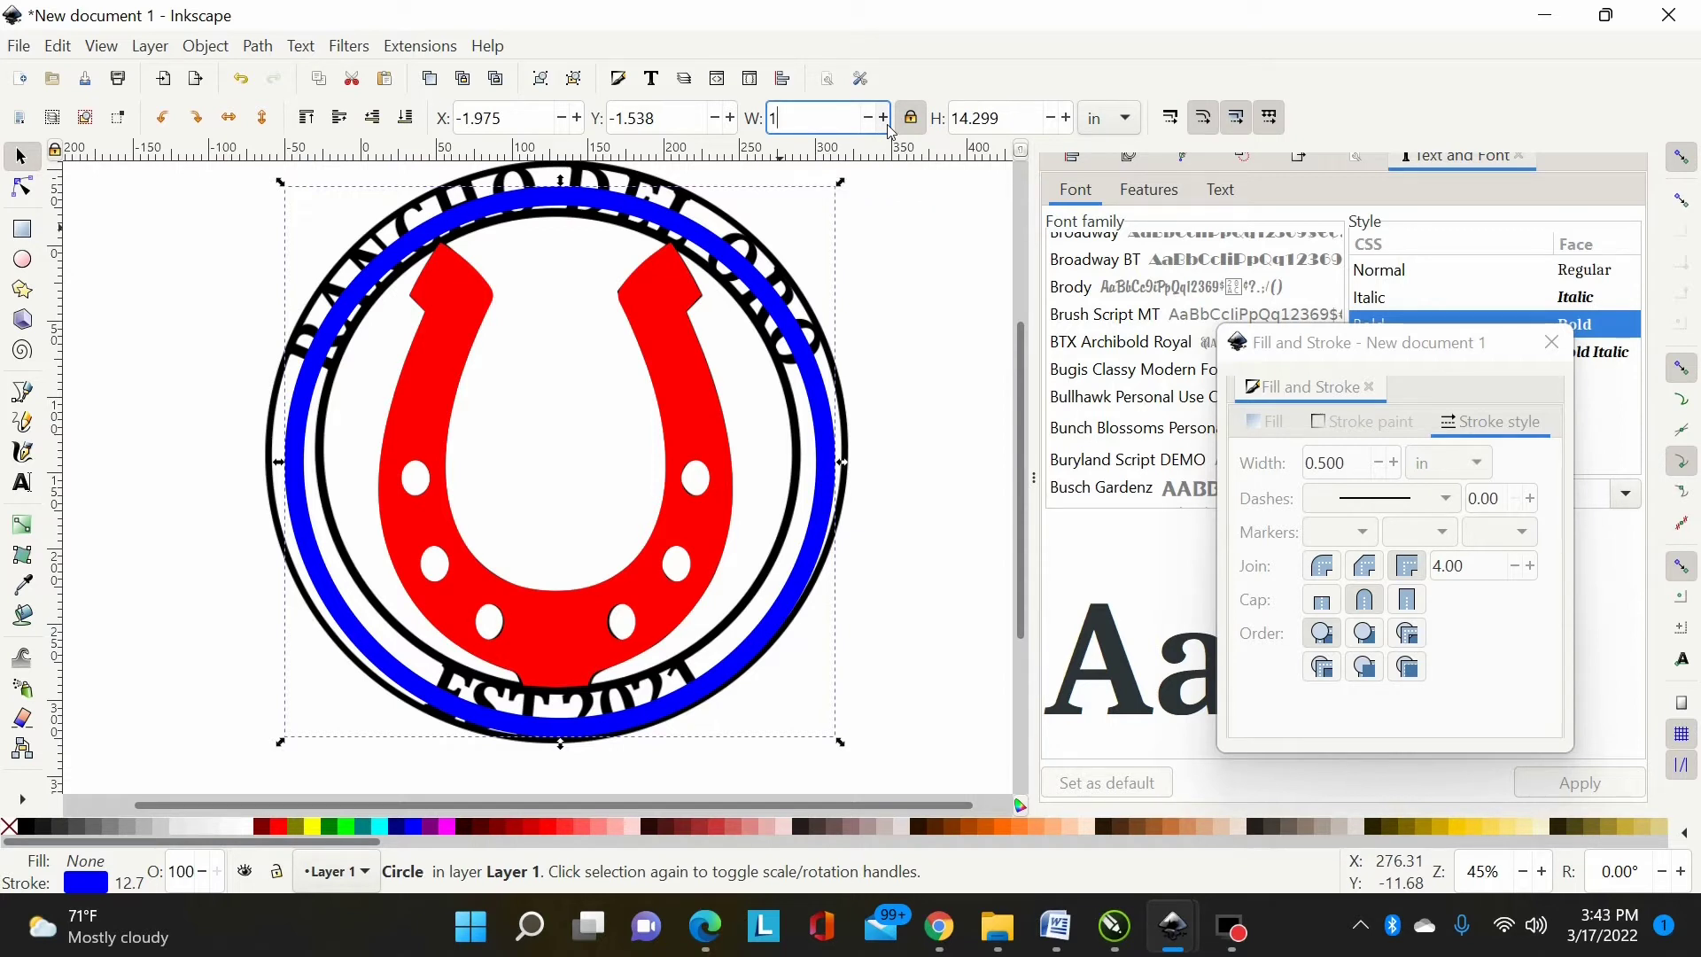
pyautogui.write('16')
pyautogui.press('Return')
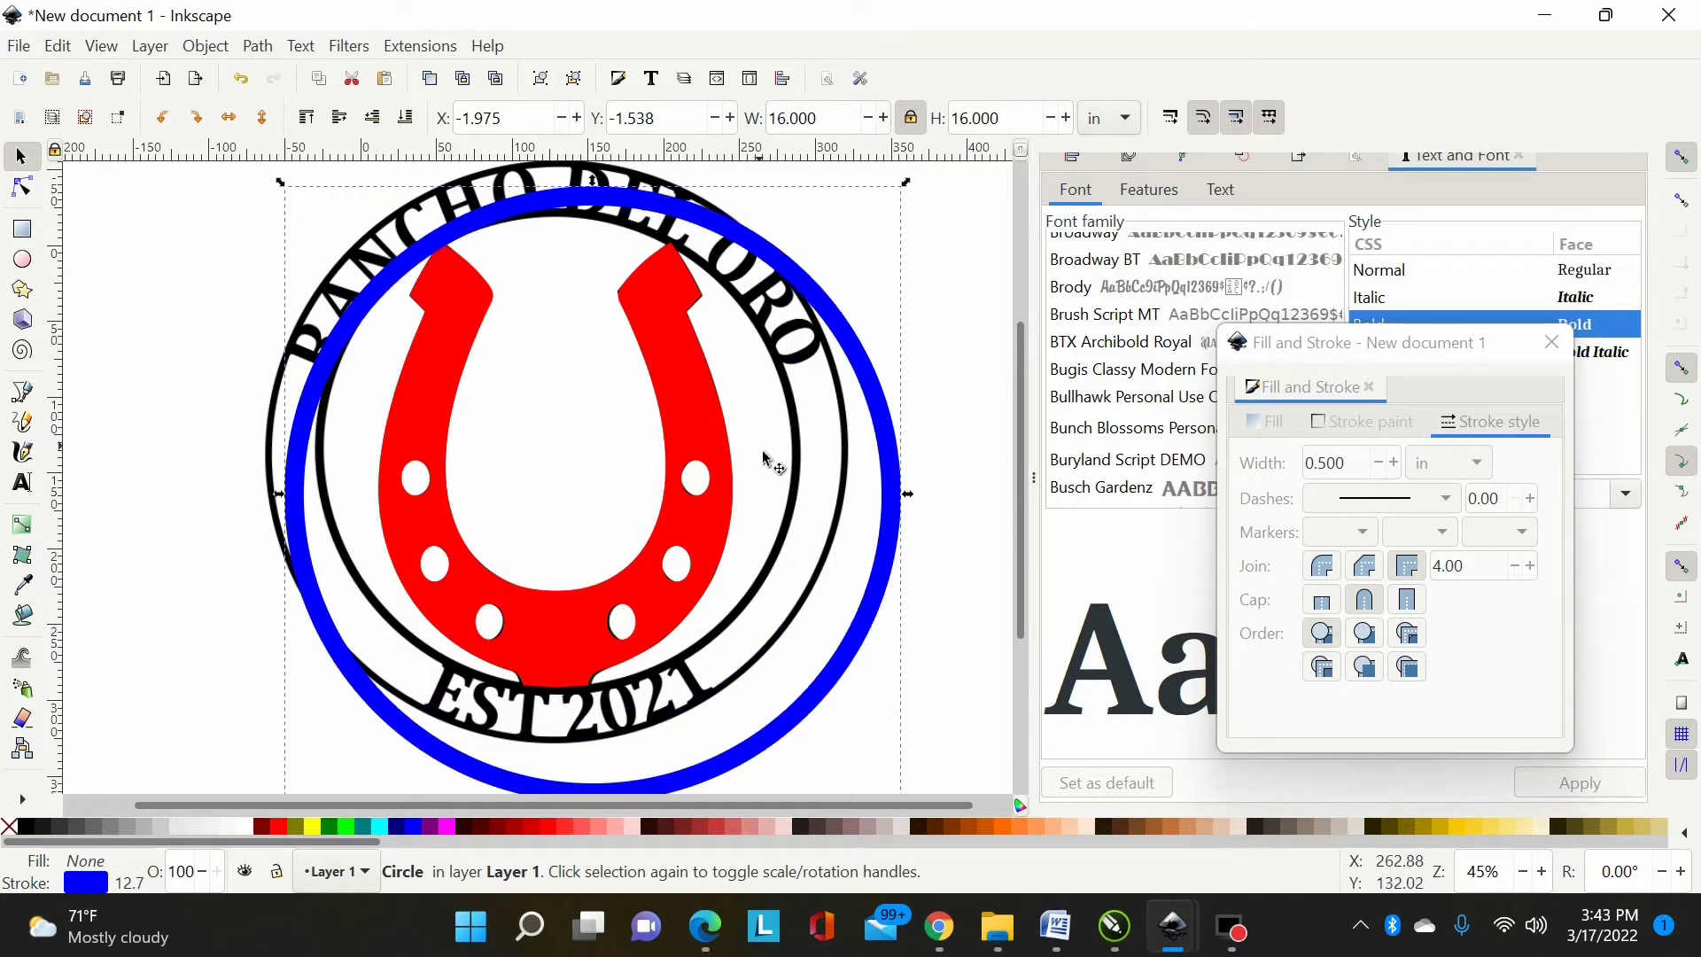
# Step: Move the 16 in blue circle so that it surrounds the sign's lettering ring
pyautogui.press('shift')
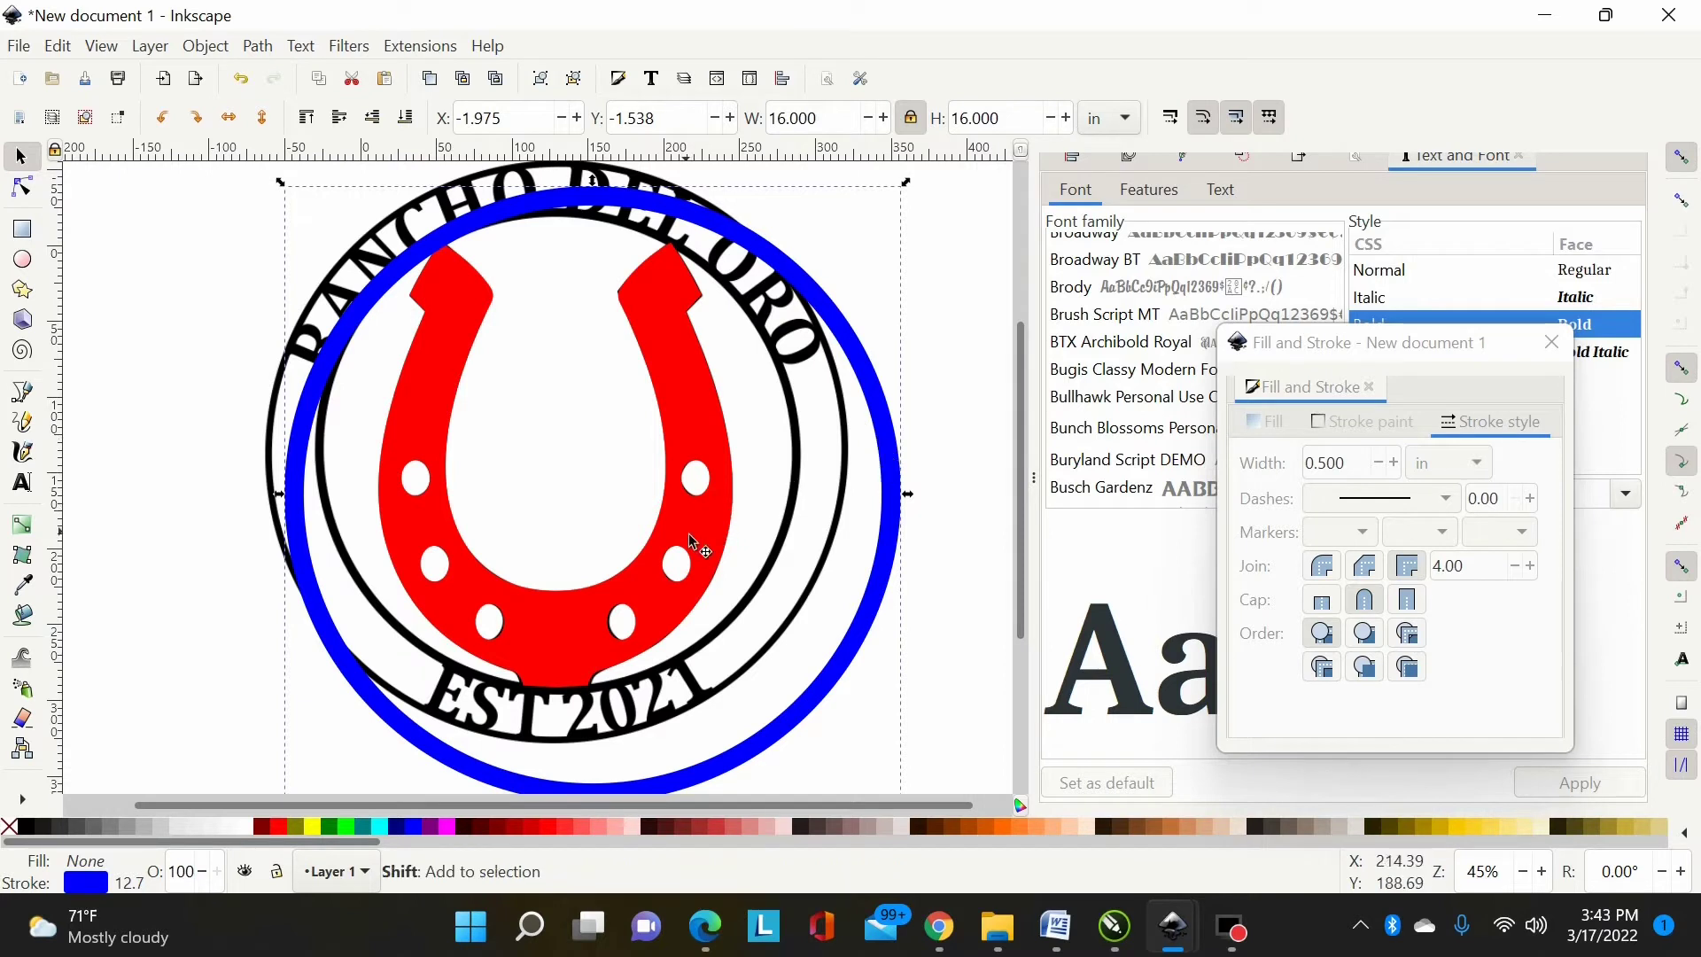
pyautogui.keyDown('shift'); pyautogui.click(693, 534); pyautogui.keyUp('shift')
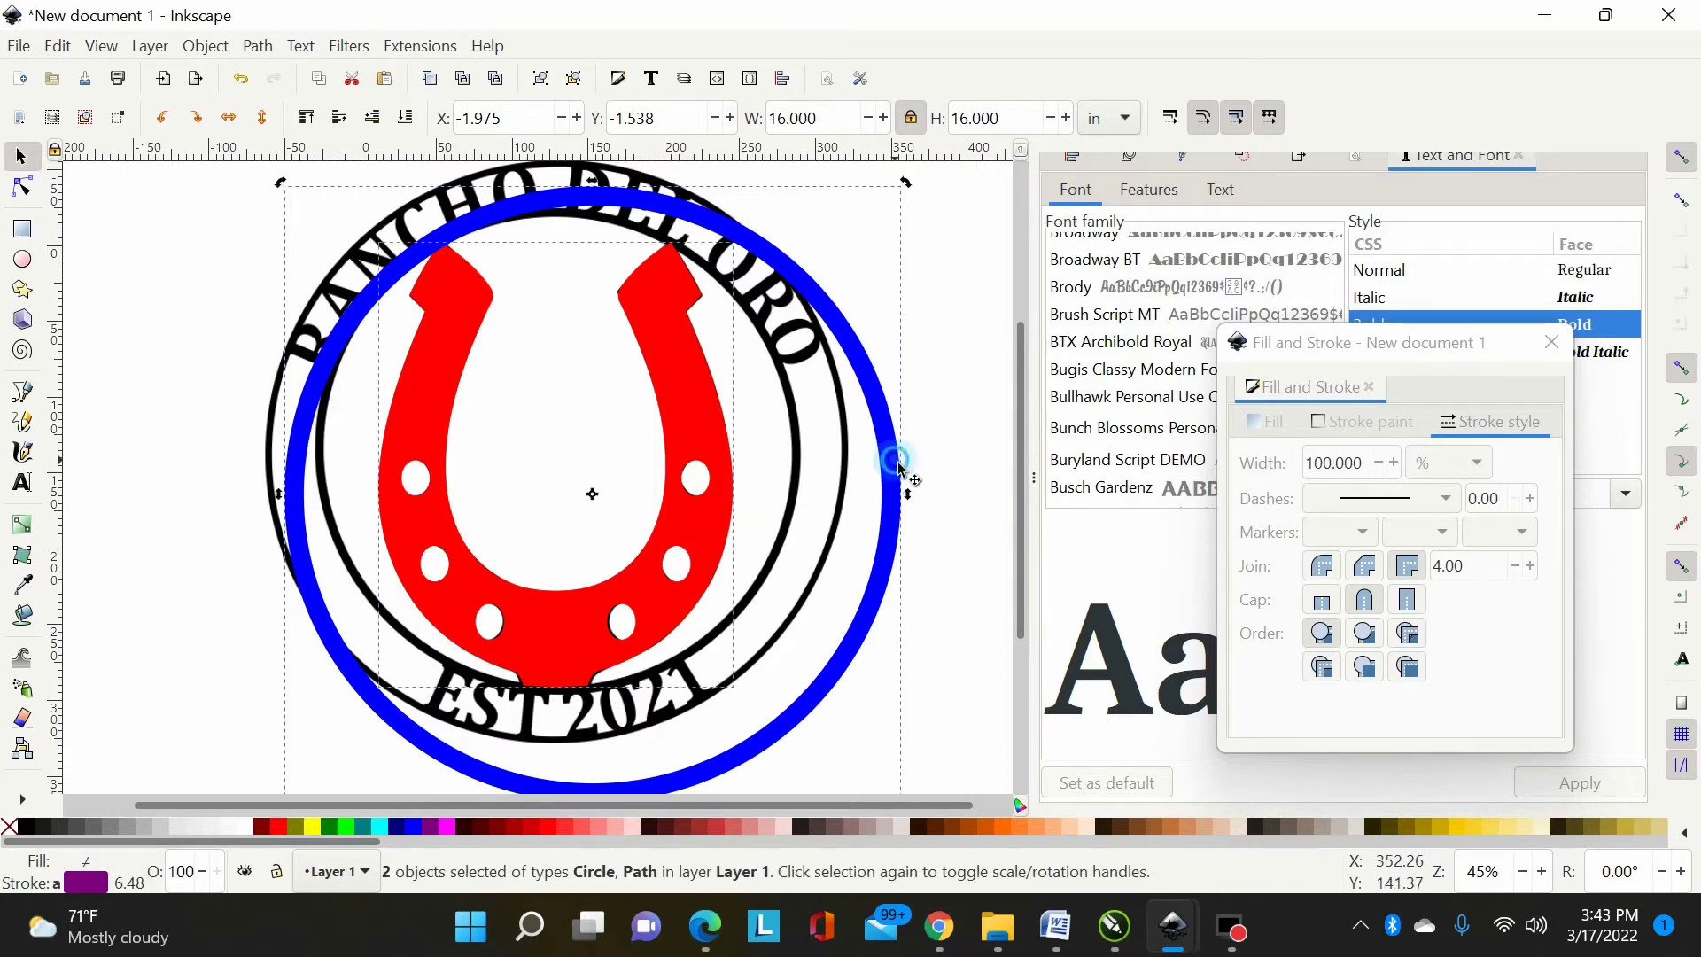
pyautogui.click(953, 496)
pyautogui.moveTo(893, 536); pyautogui.dragTo(845, 487)
pyautogui.scroll(1, 882, 503)
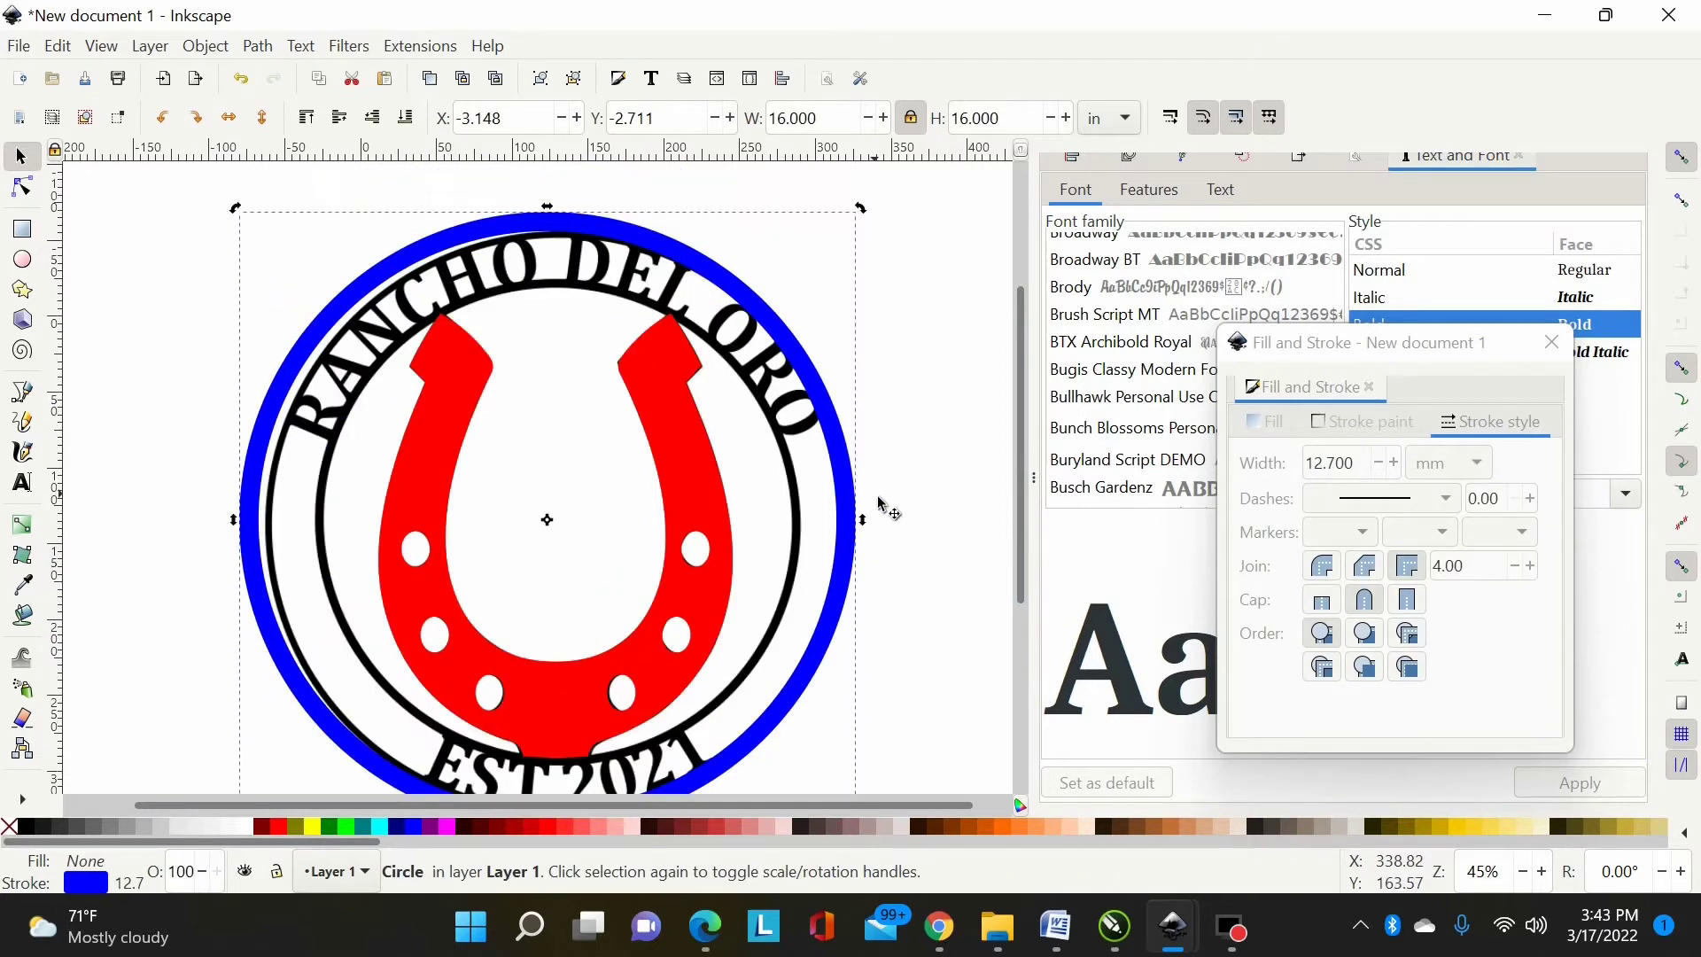
# Step: Duplicate the blue circle and set the copy's width to 12 in with its proportions locked
pyautogui.scroll(-2, 850, 535)
pyautogui.press('ctrl')
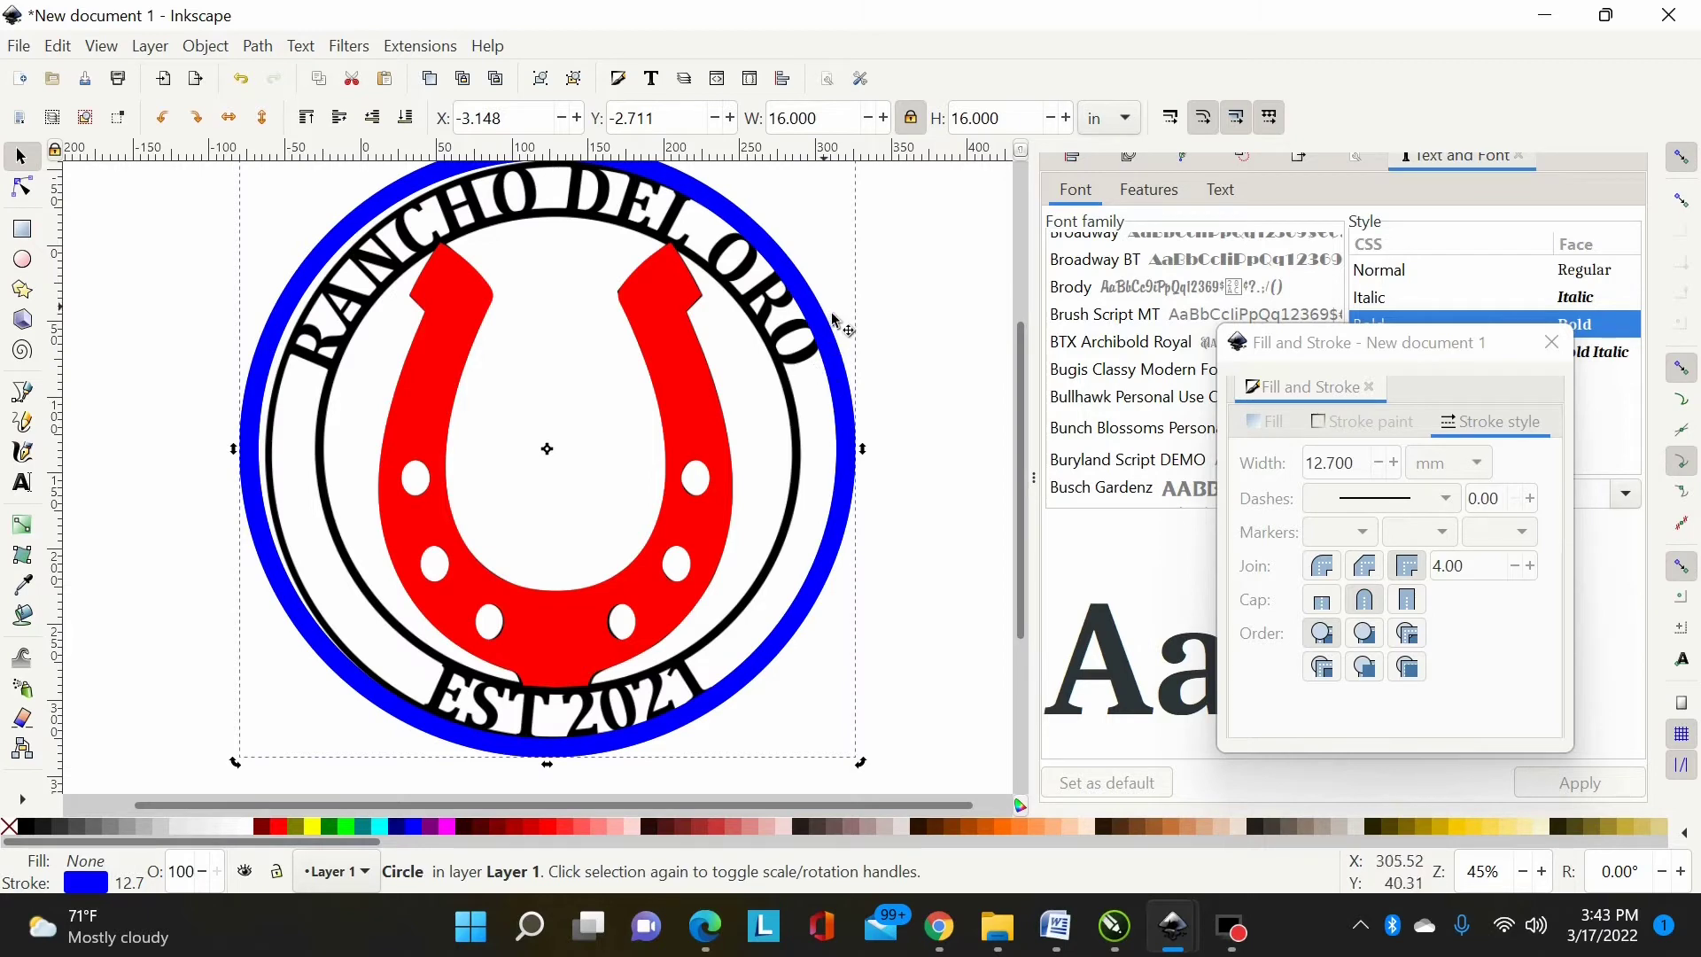
pyautogui.scroll(2, 863, 318)
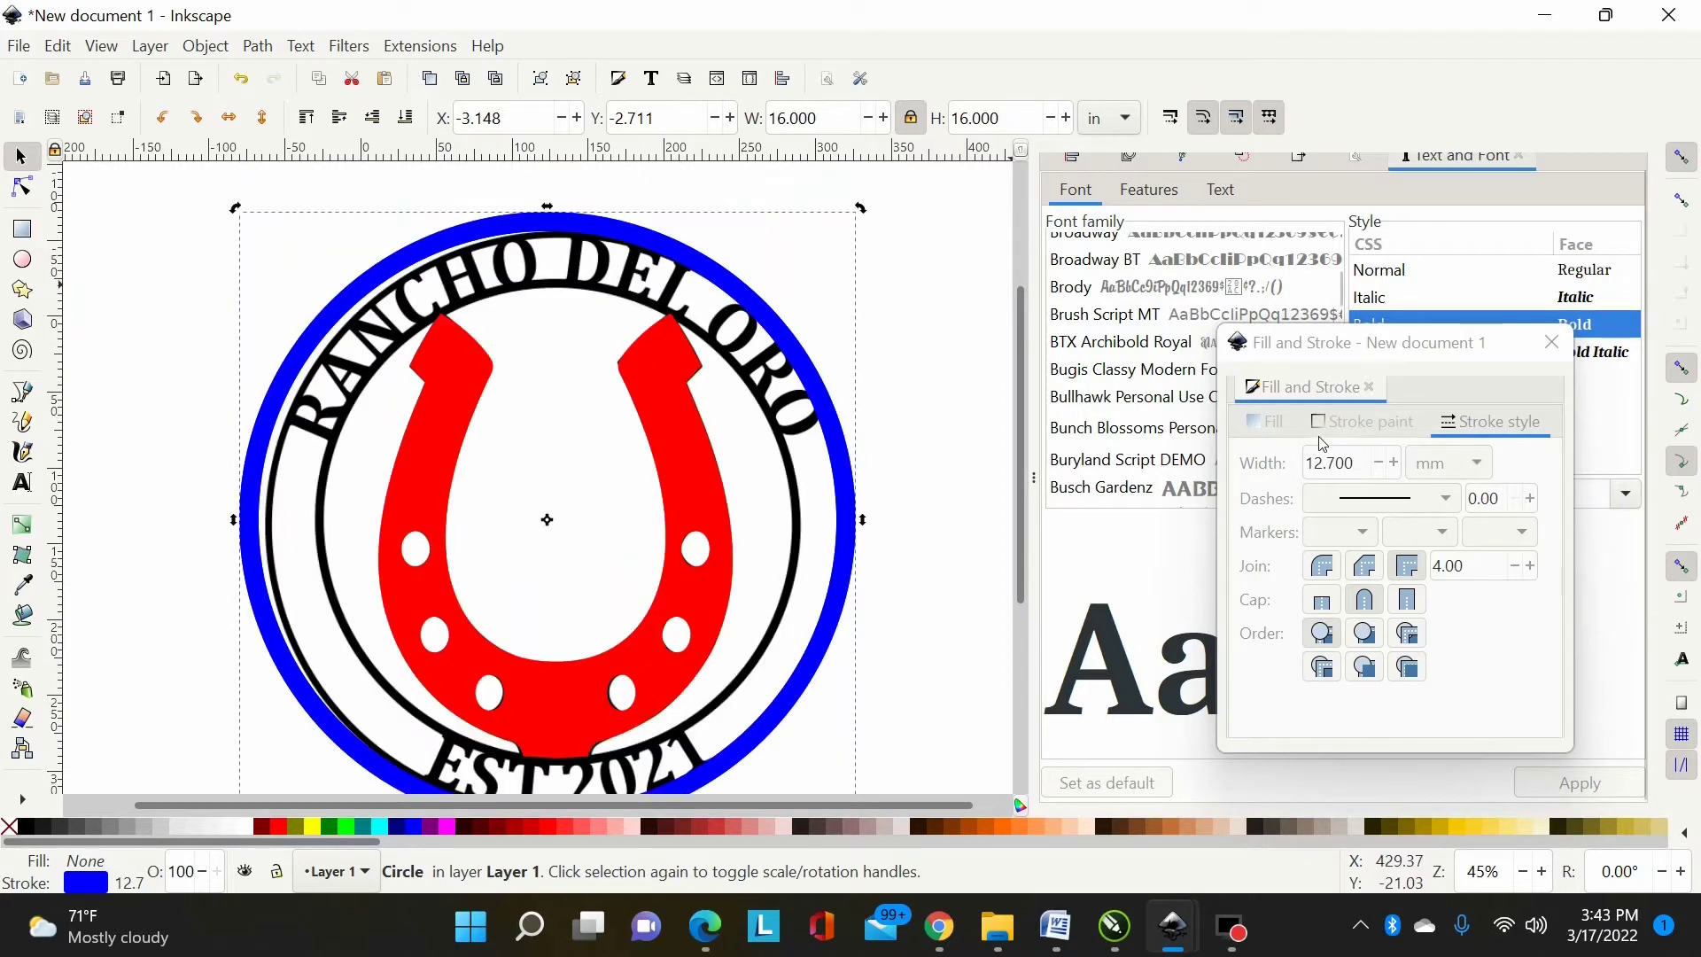
pyautogui.click(838, 130)
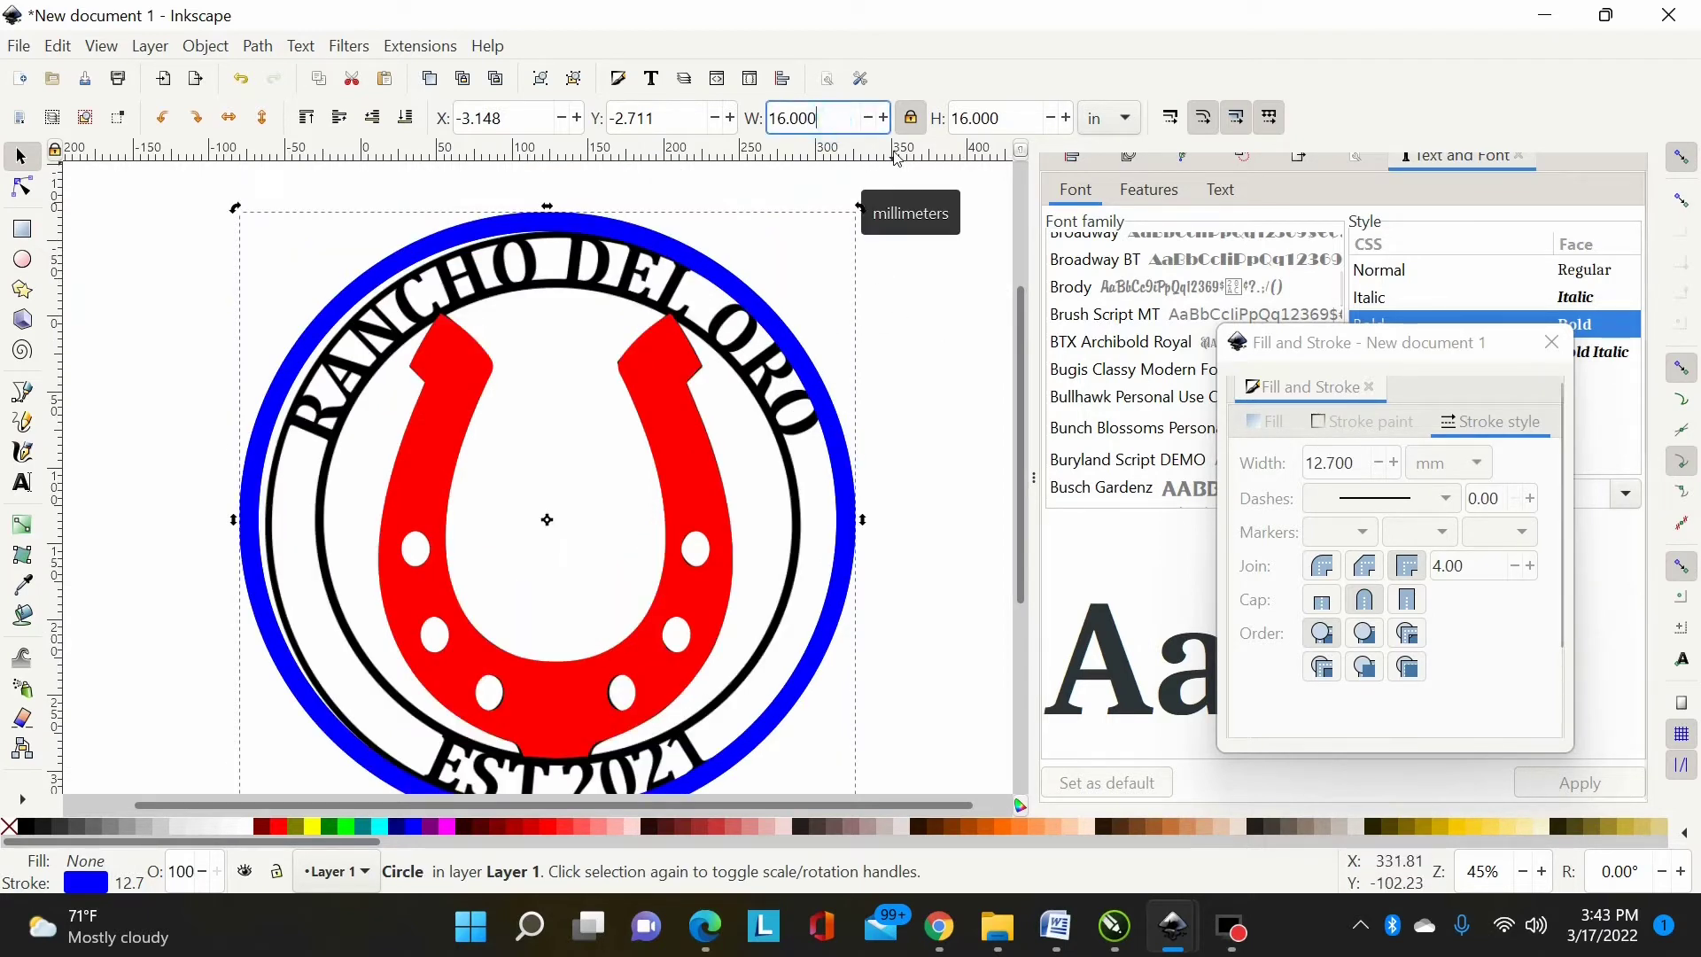
pyautogui.press('BackSpace')
pyautogui.press('BackSpace')
pyautogui.press('BackSpace')
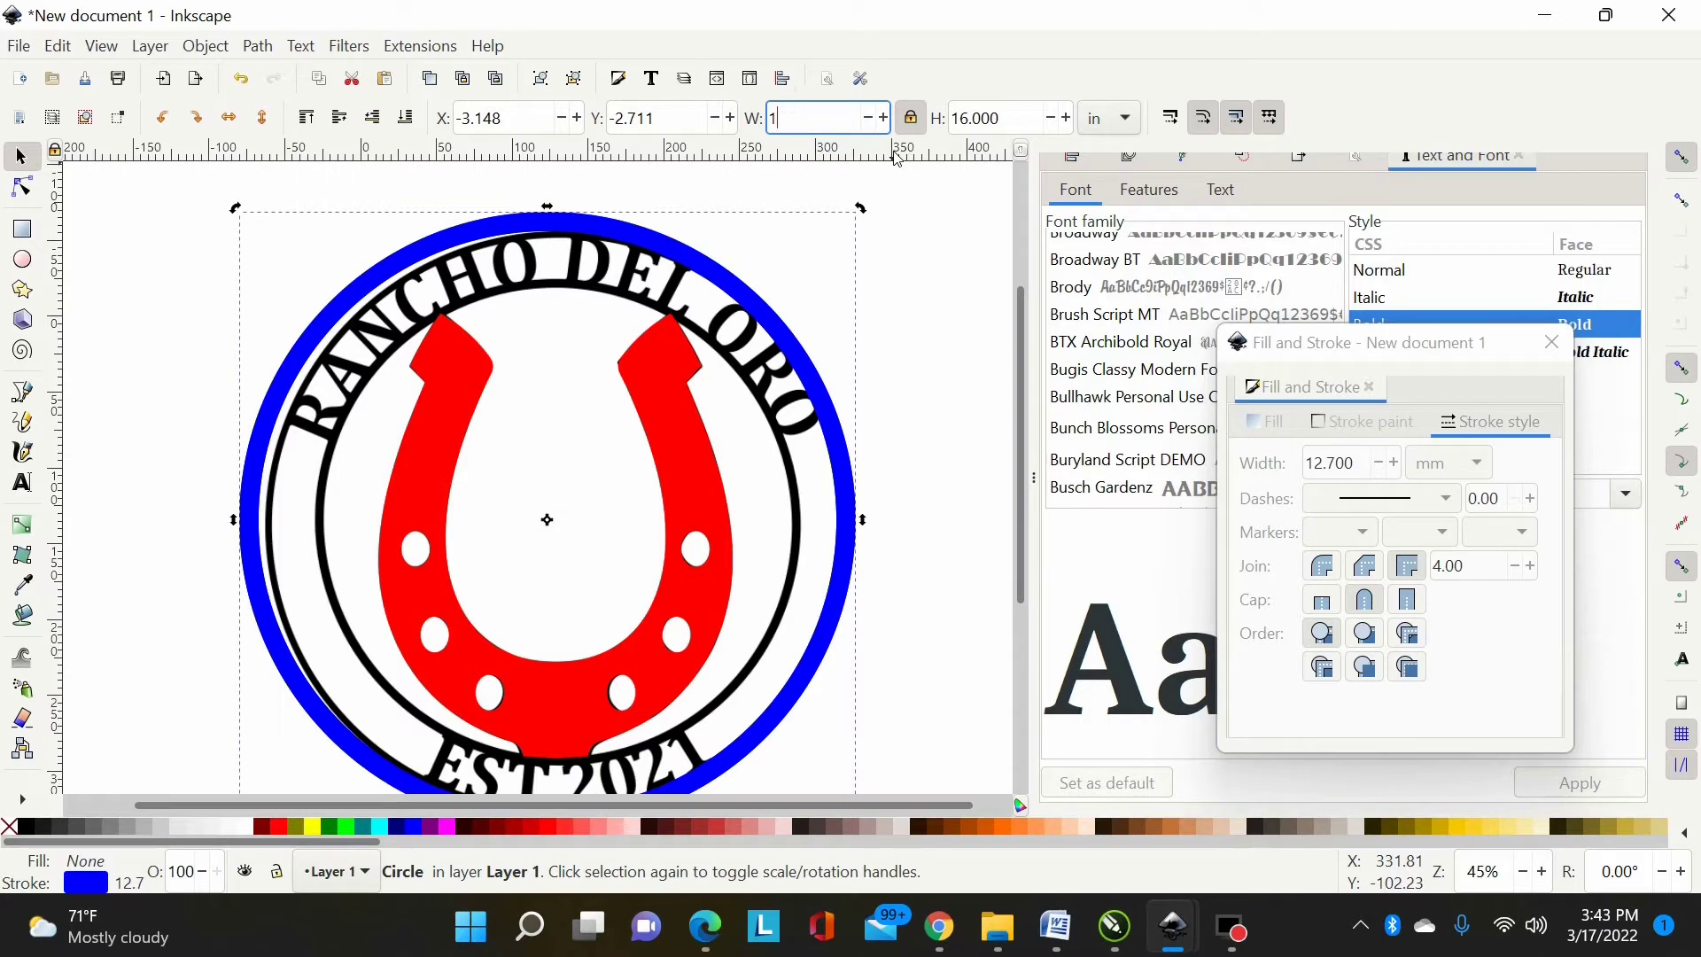
pyautogui.write('12')
pyautogui.press('Return')
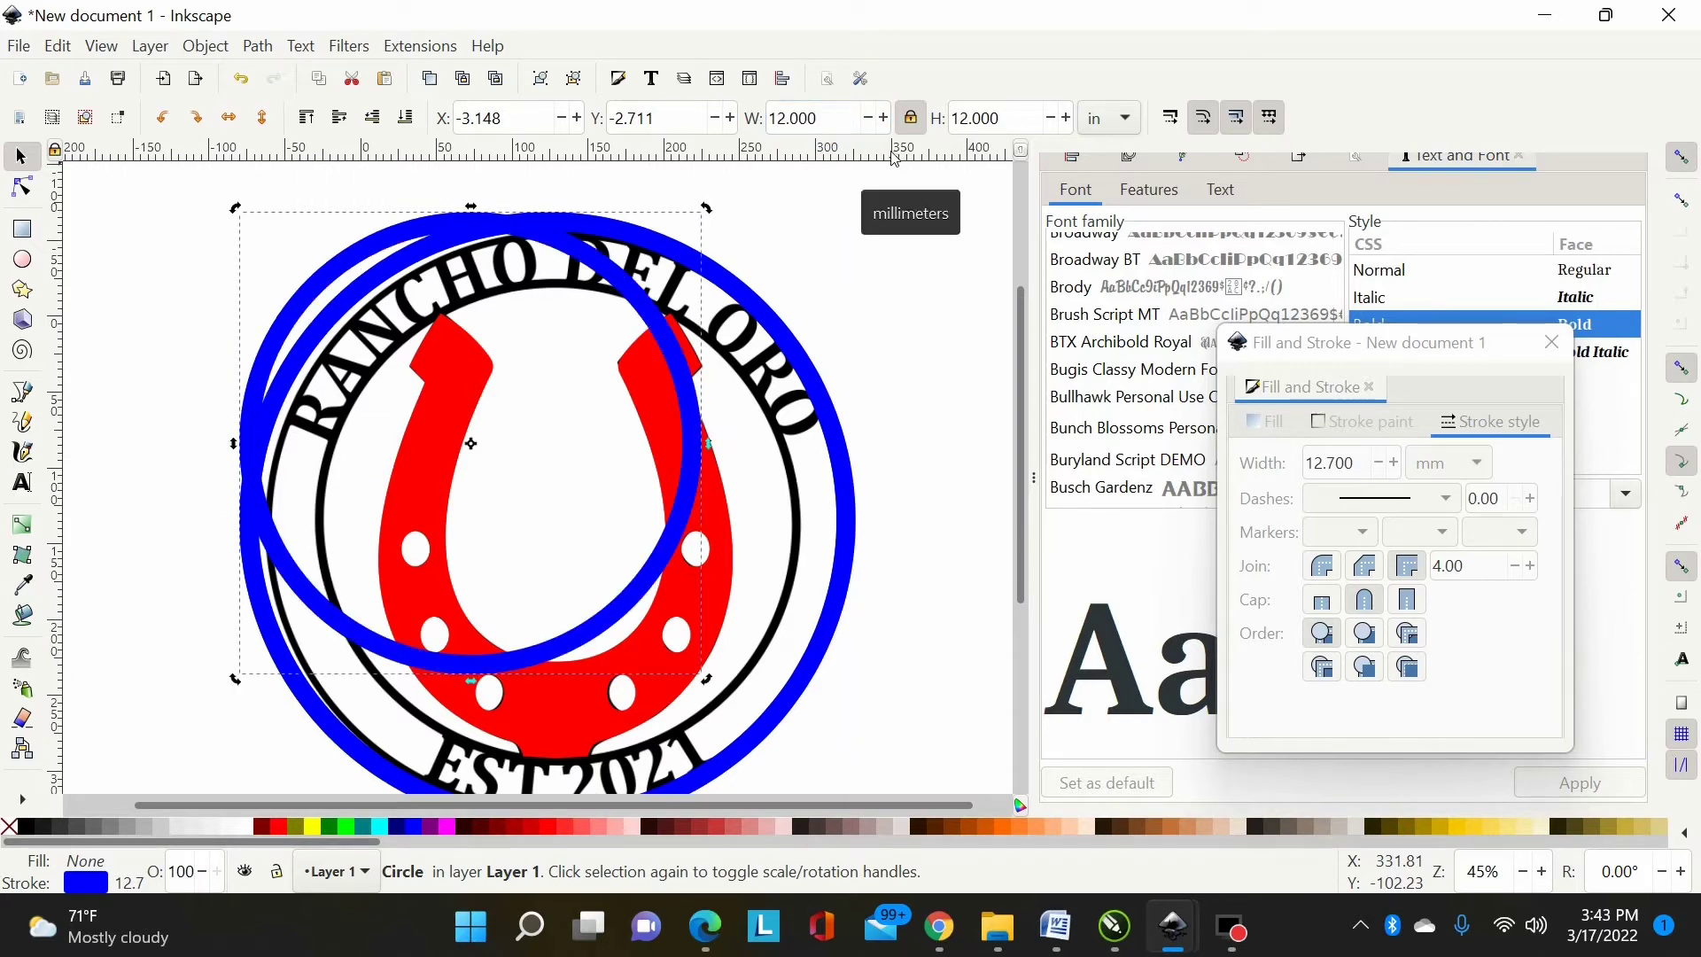
# Step: Centre the 12 in blue circle horizontally and vertically on the 16 in blue circle, aligning relative to the last selected object
pyautogui.scroll(-2, 886, 372)
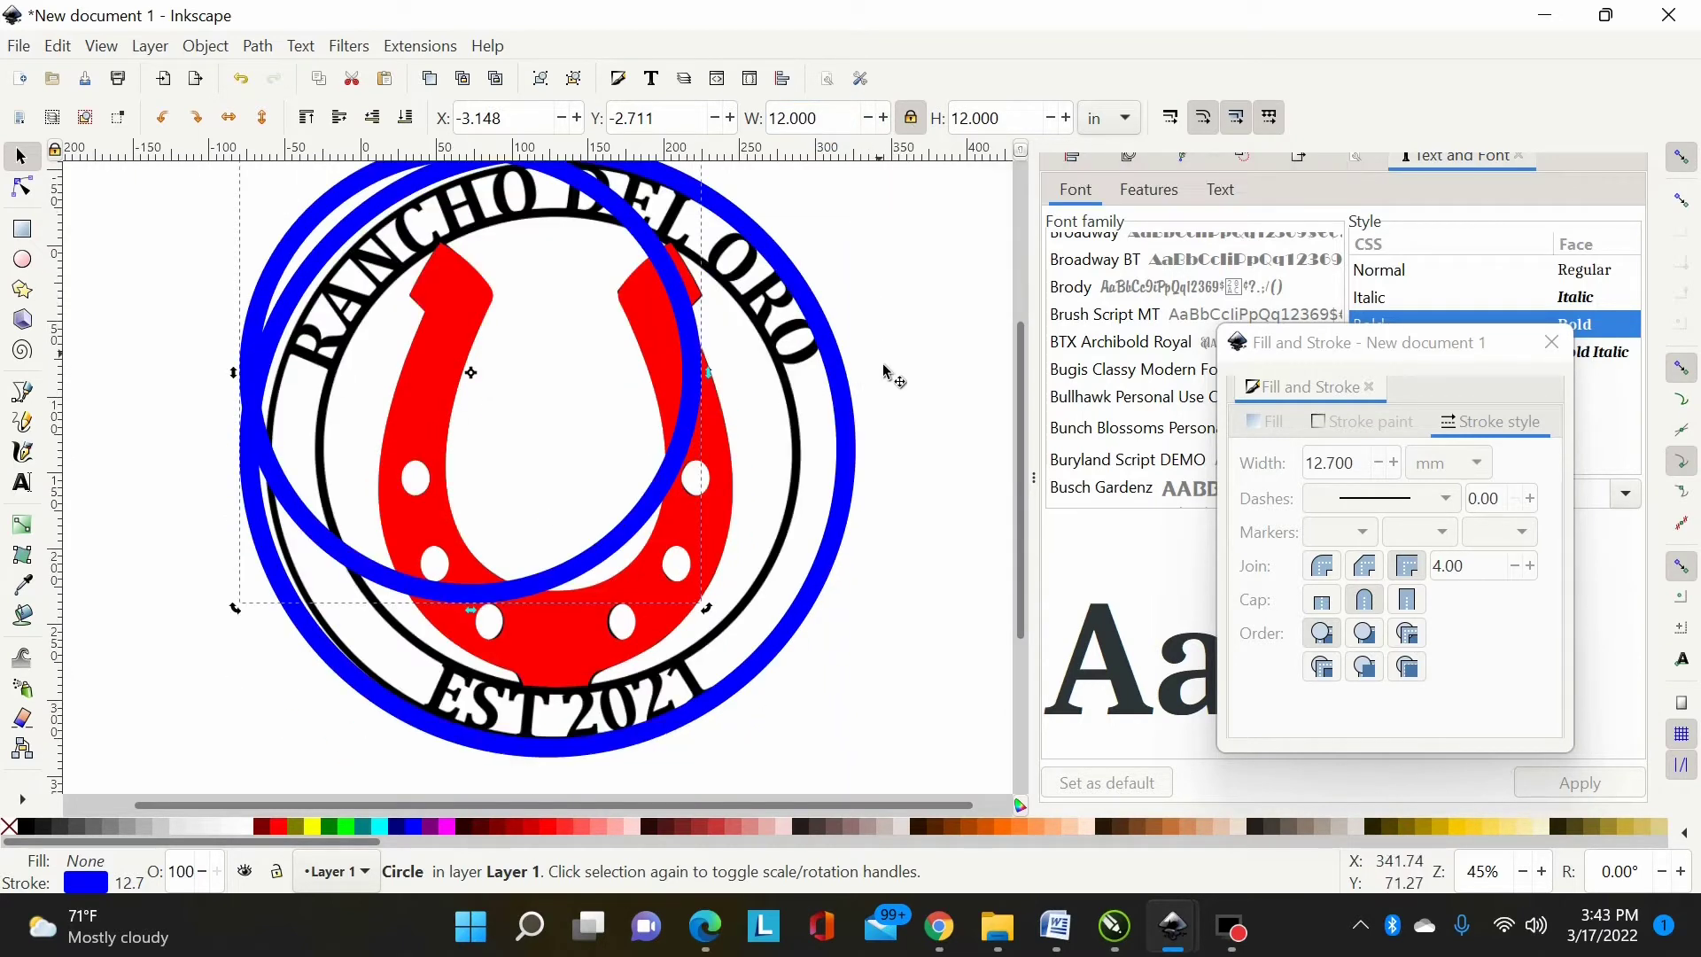
pyautogui.press('-')
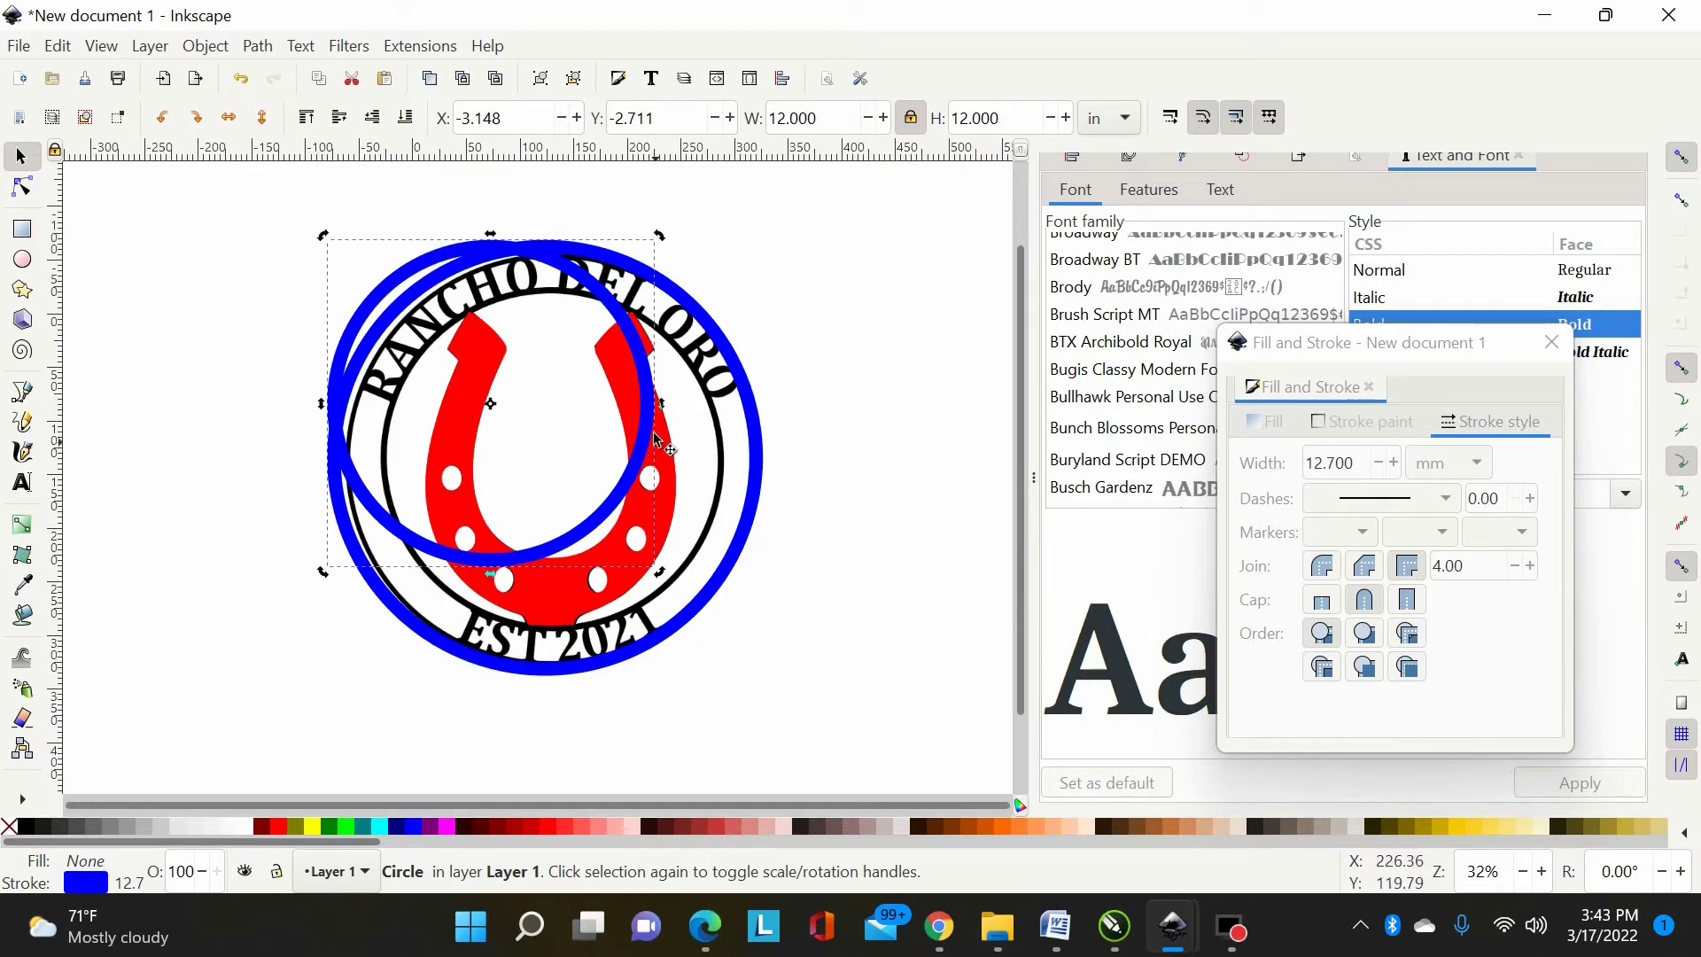
pyautogui.click(654, 428)
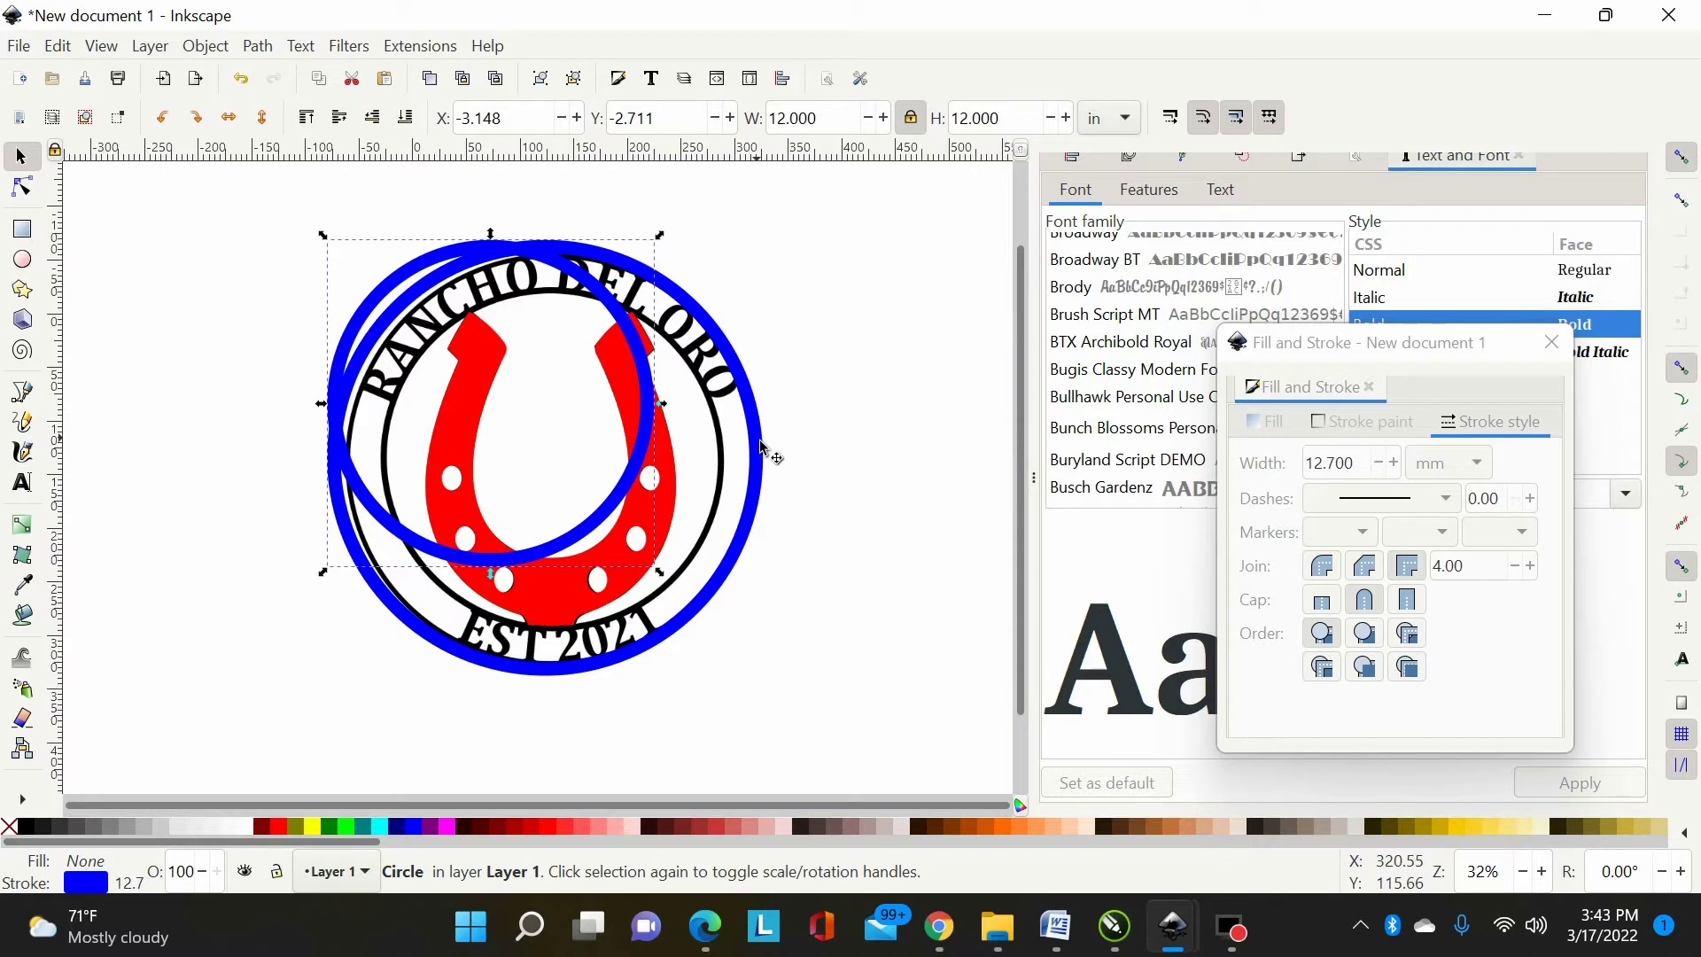
pyautogui.press('shift')
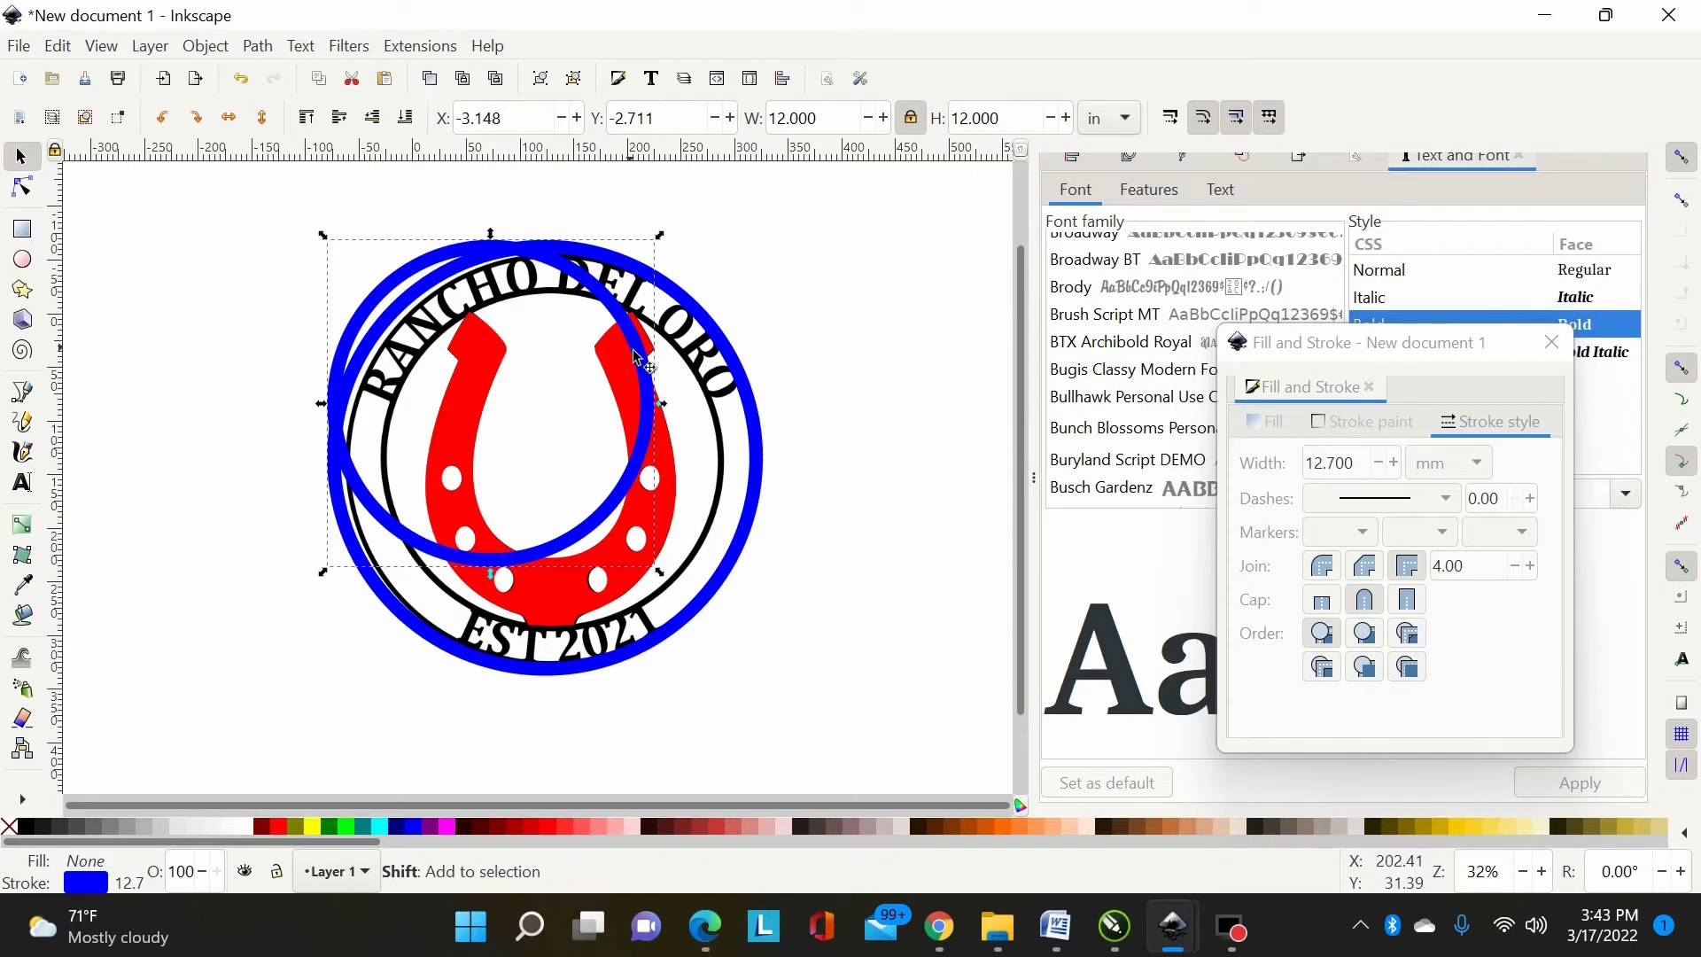
pyautogui.keyDown('shift'); pyautogui.click(745, 372); pyautogui.keyUp('shift')
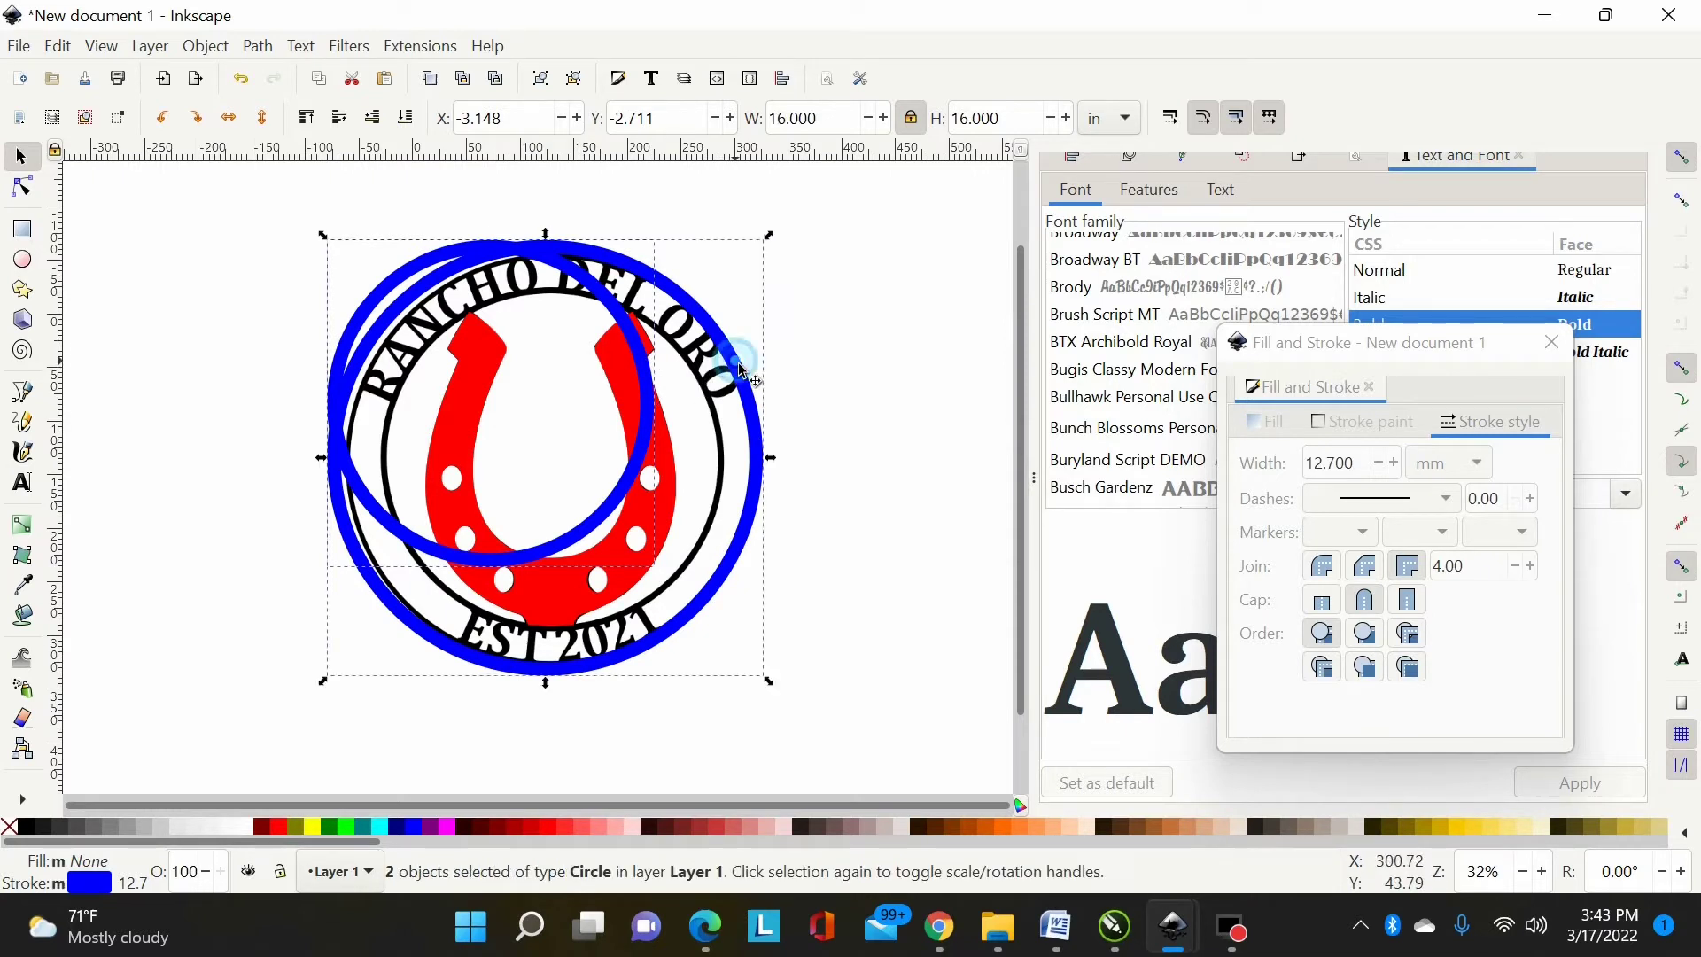
pyautogui.scroll(1, 1152, 190)
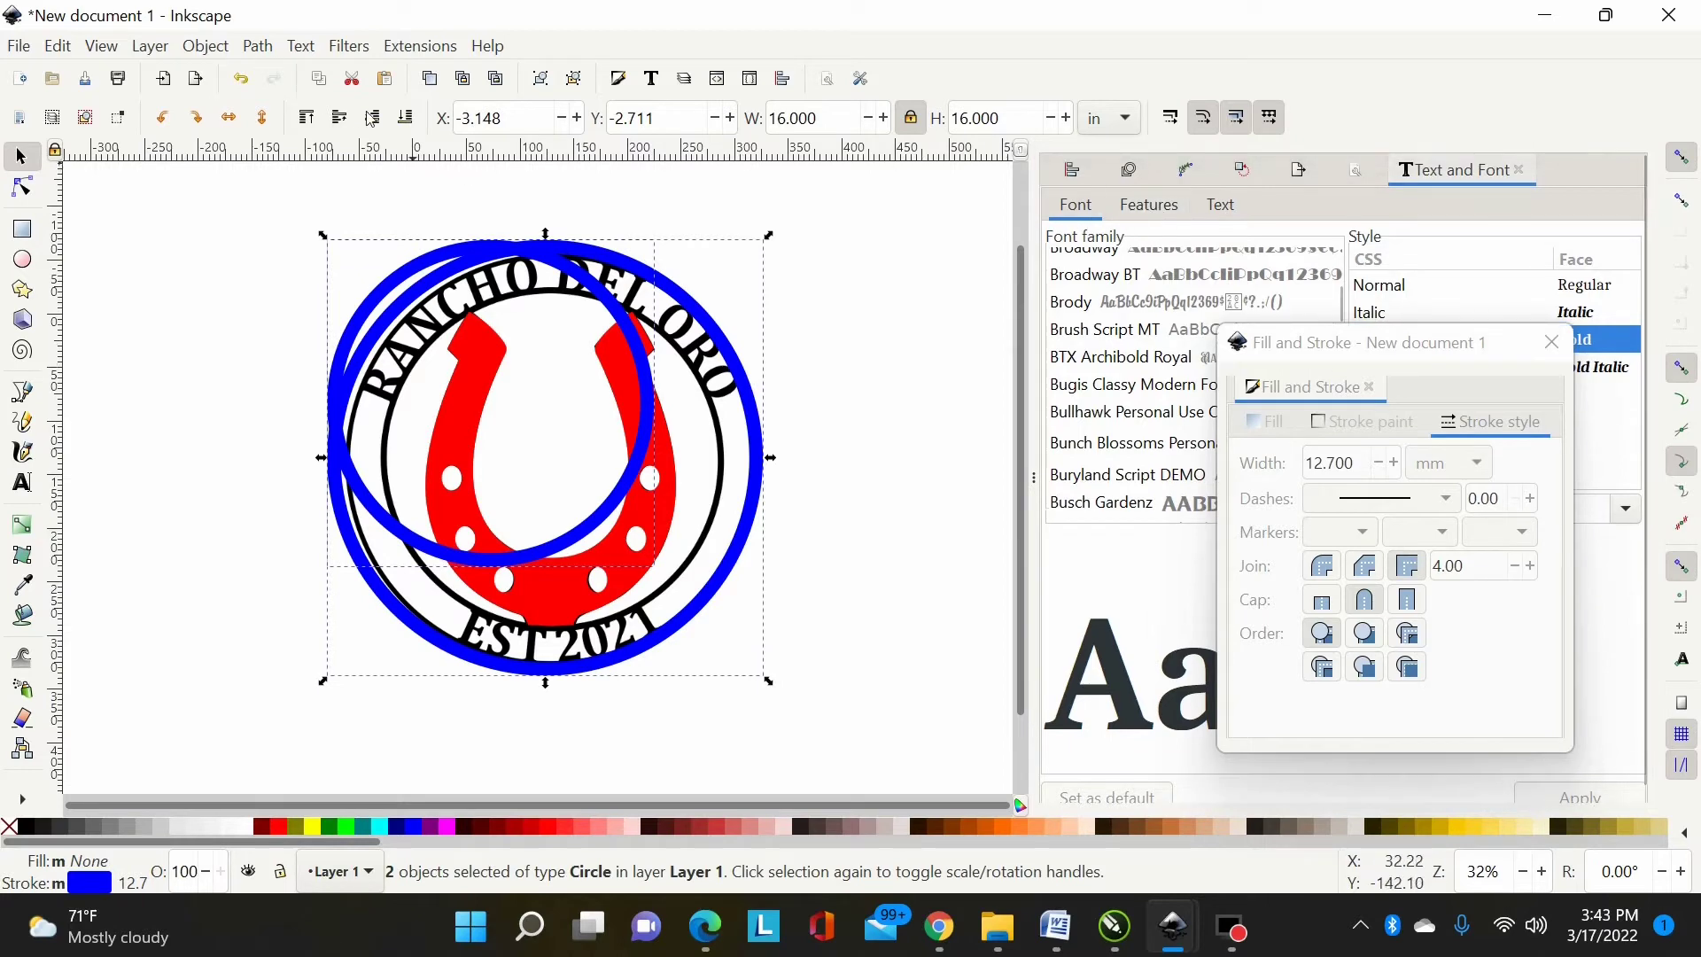
pyautogui.click(1083, 175)
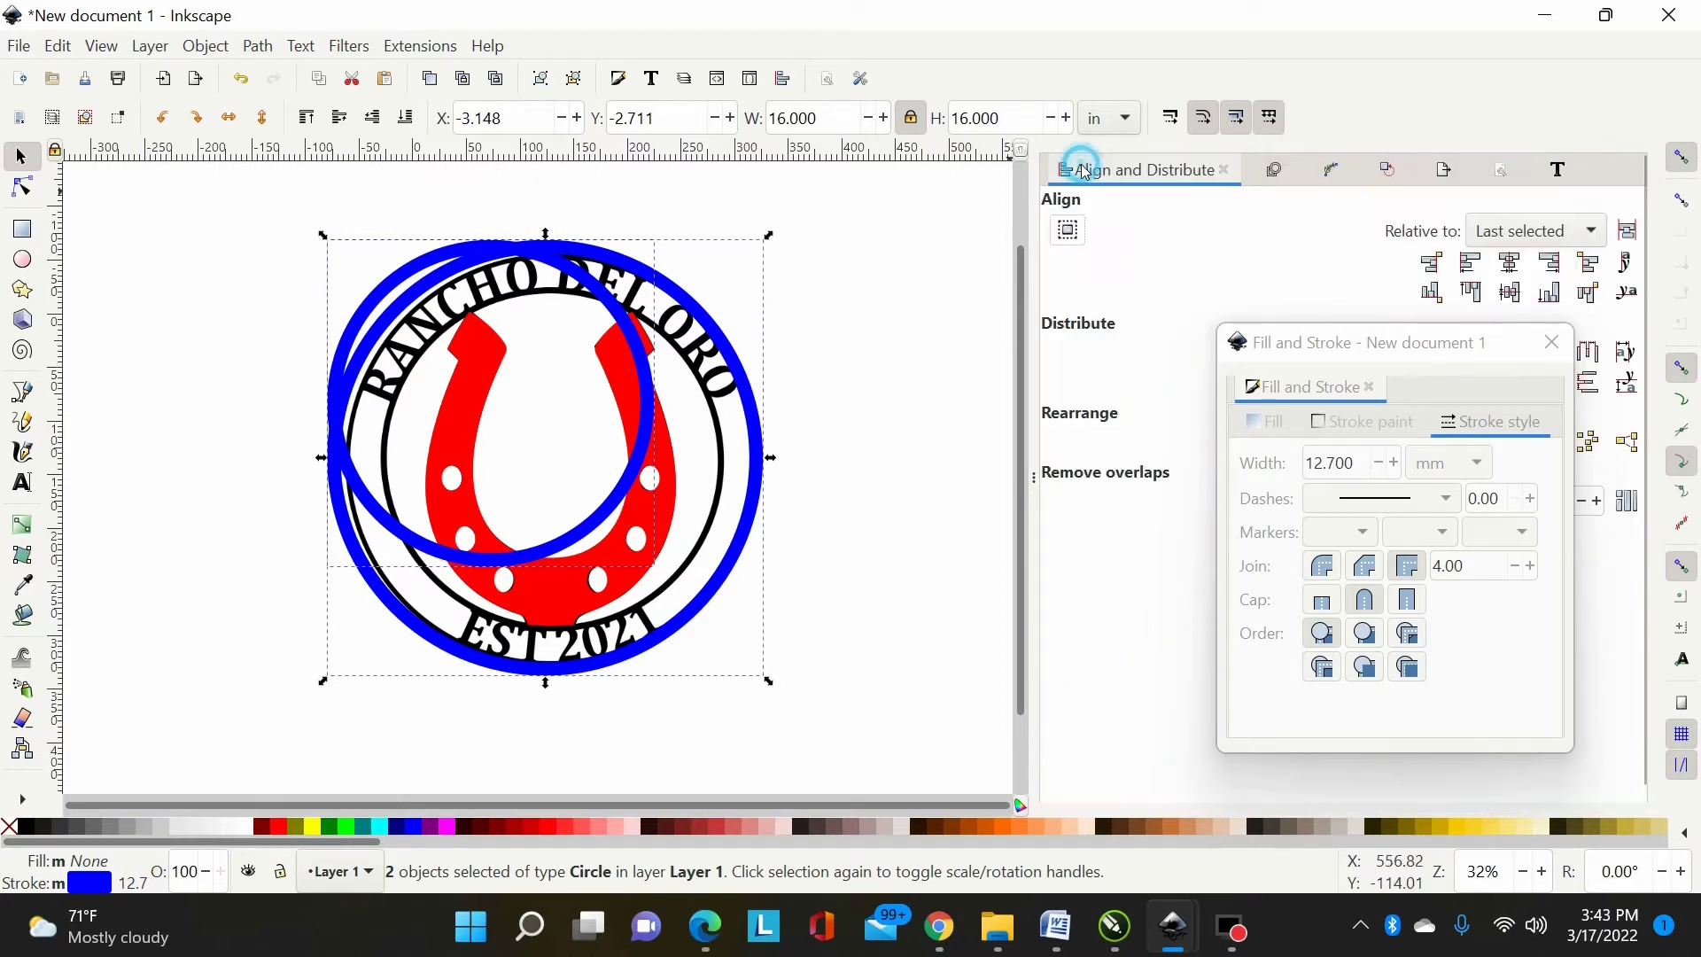
pyautogui.click(1561, 347)
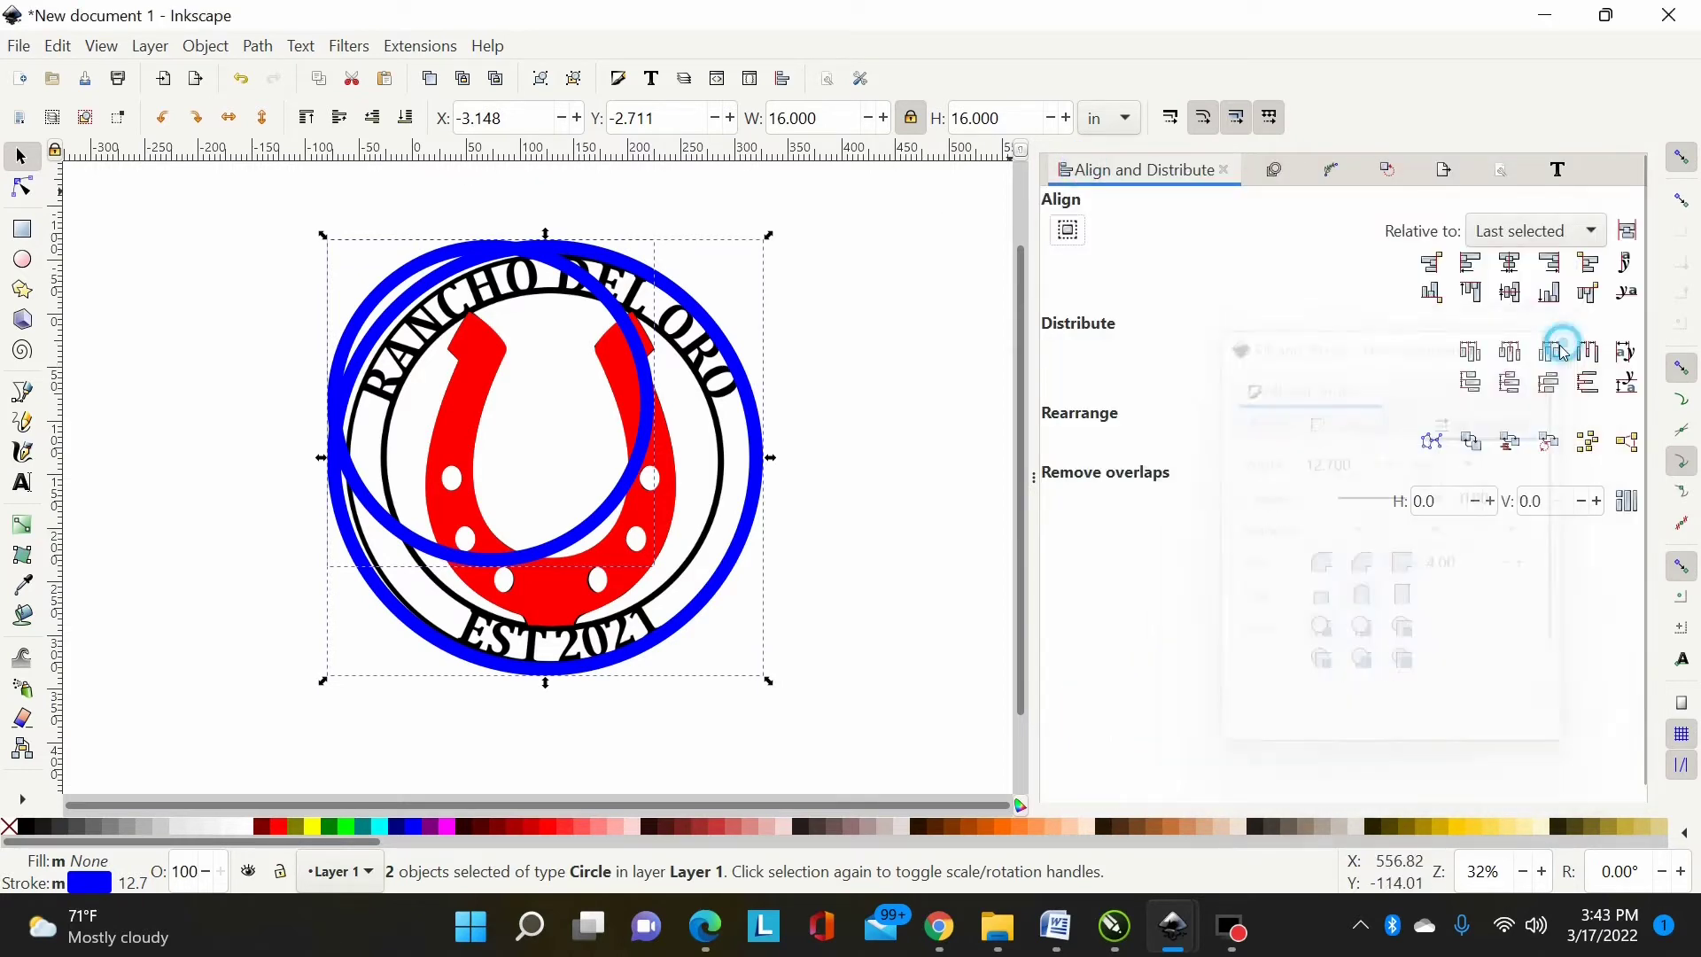
pyautogui.click(218, 50)
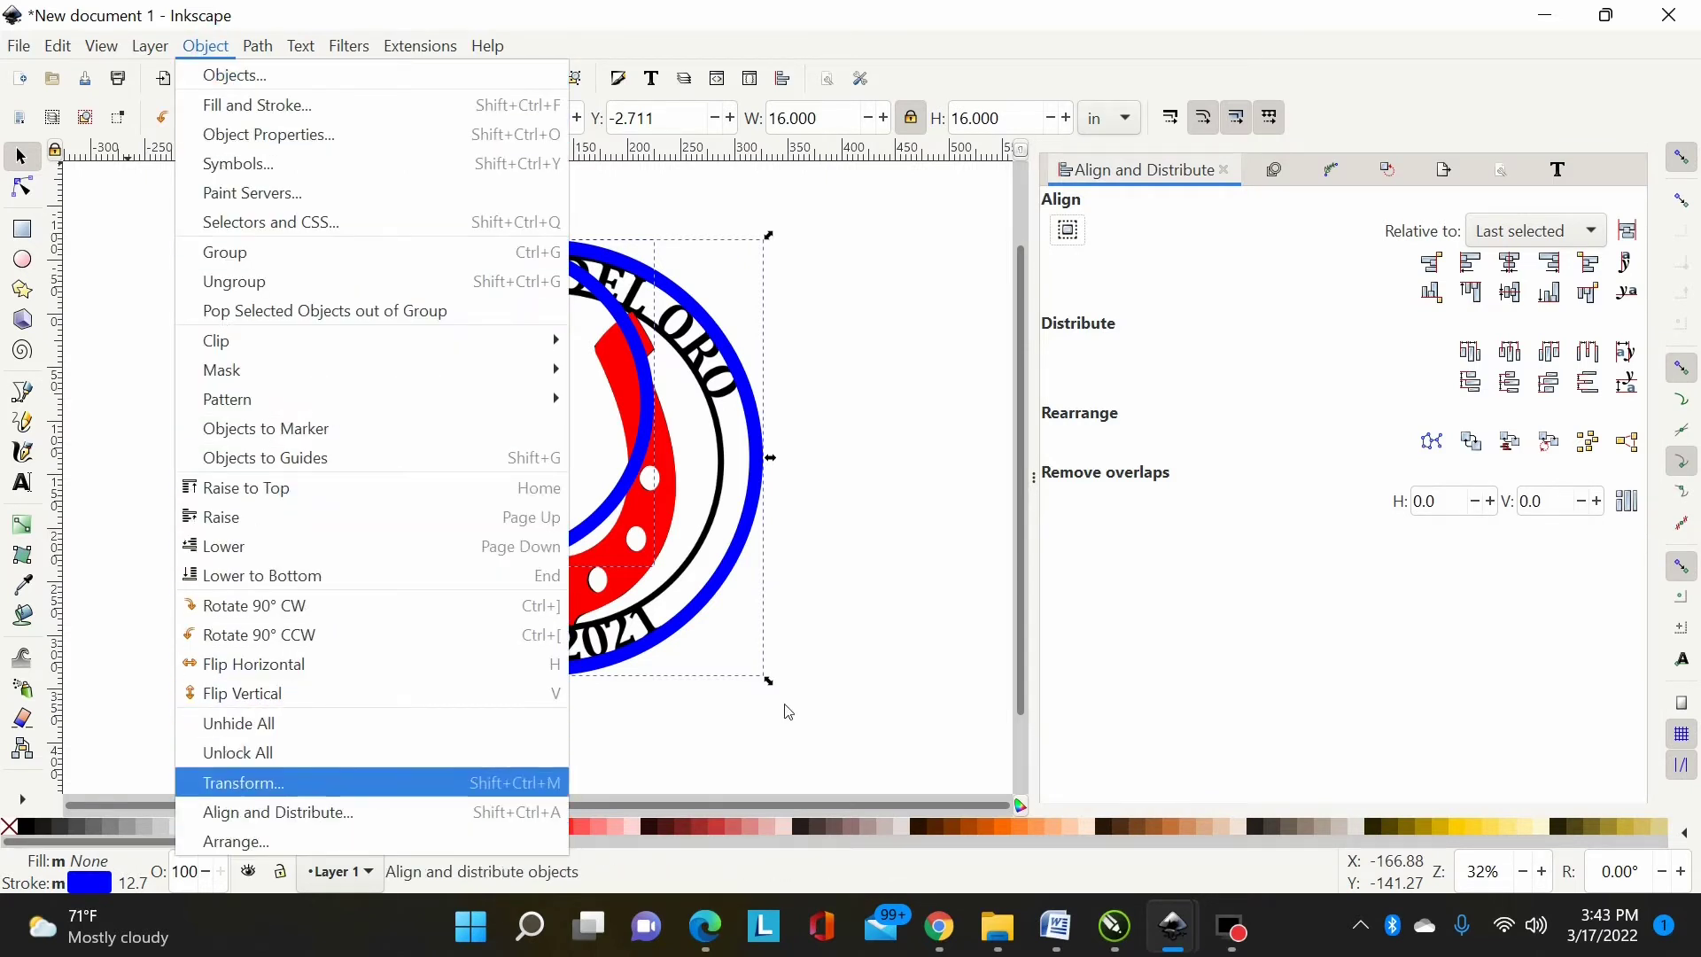
pyautogui.click(285, 812)
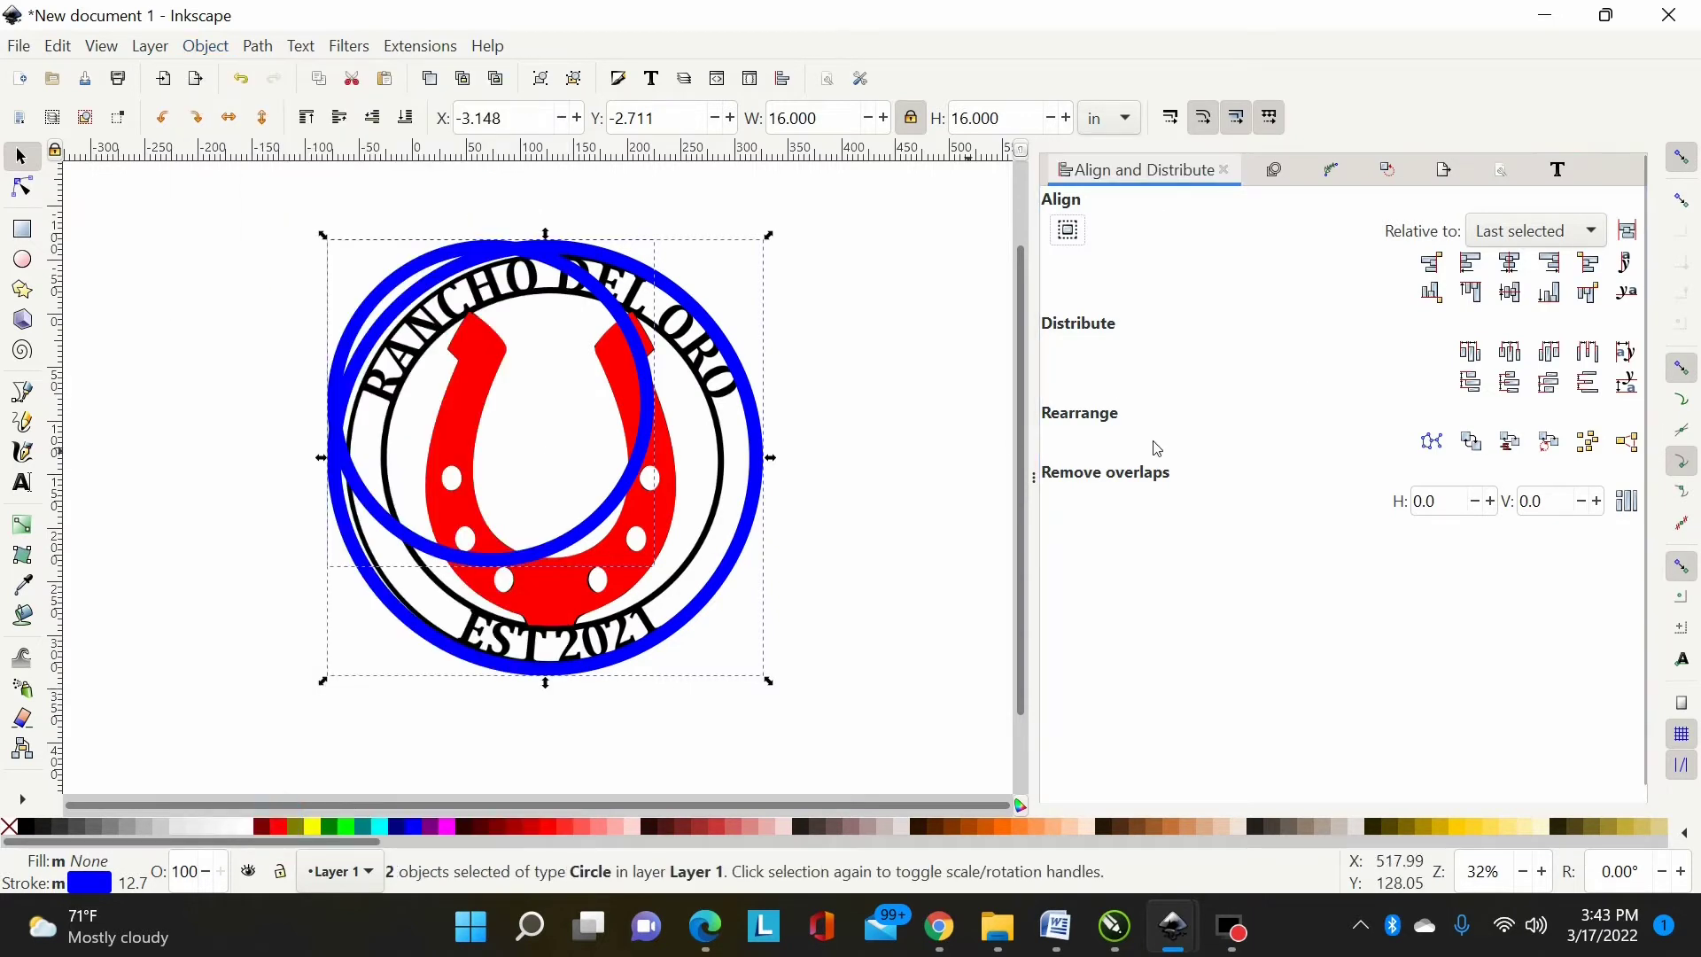
pyautogui.click(1511, 264)
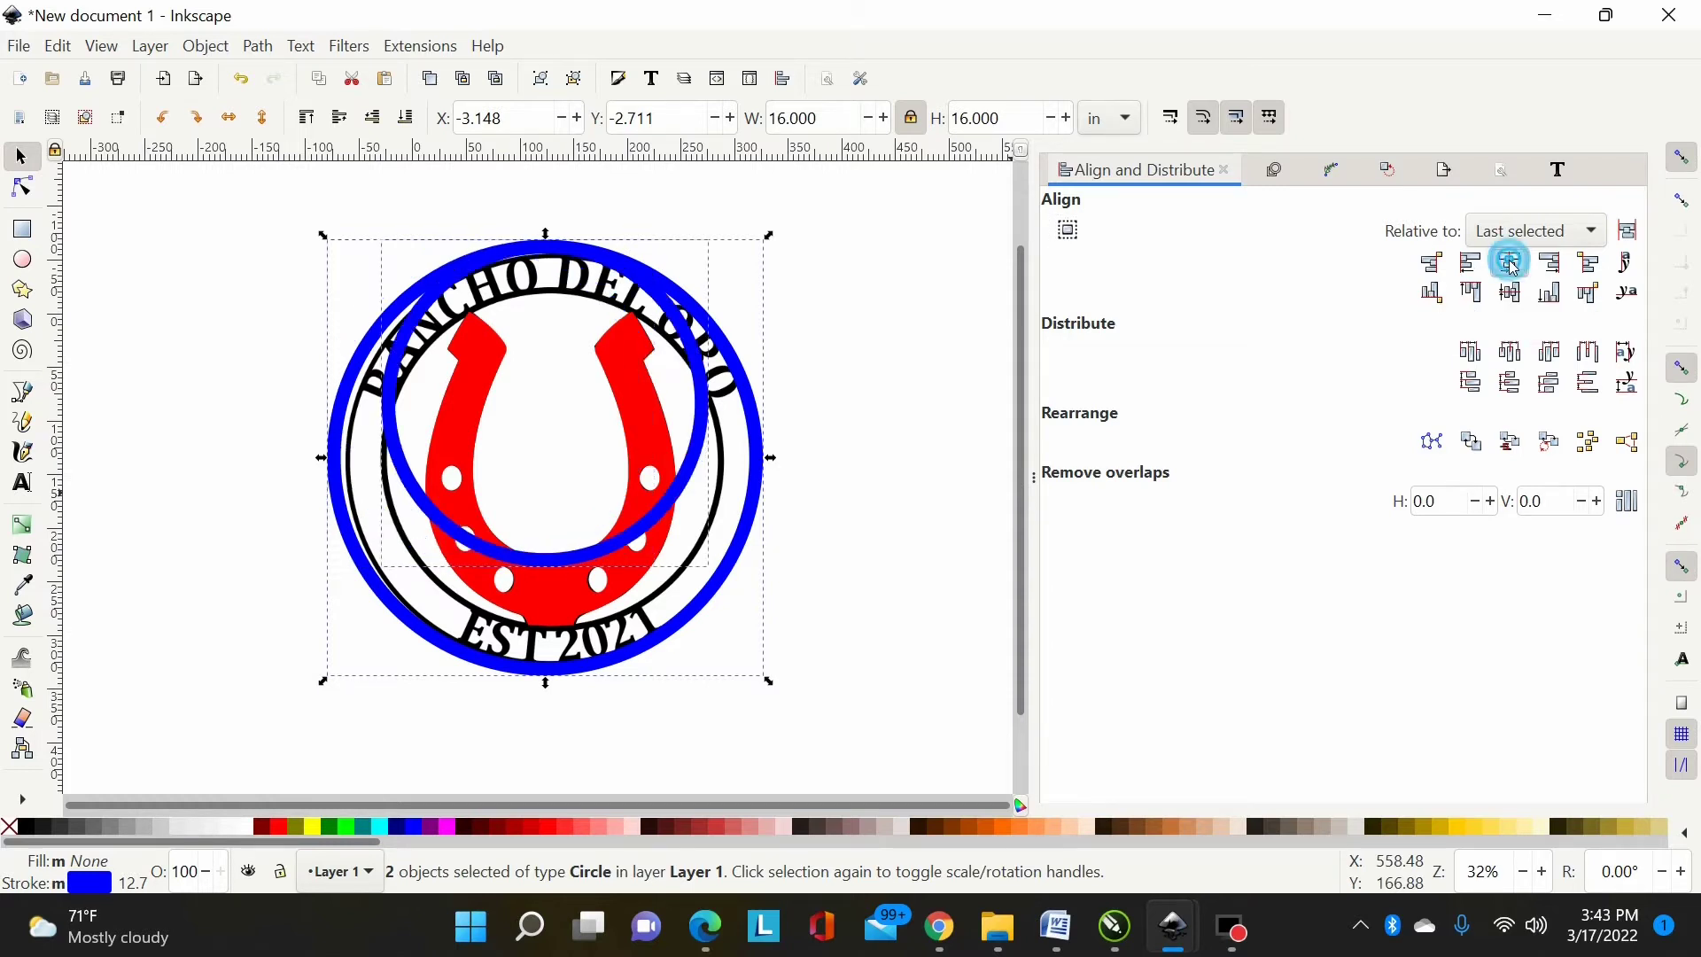
pyautogui.click(1512, 293)
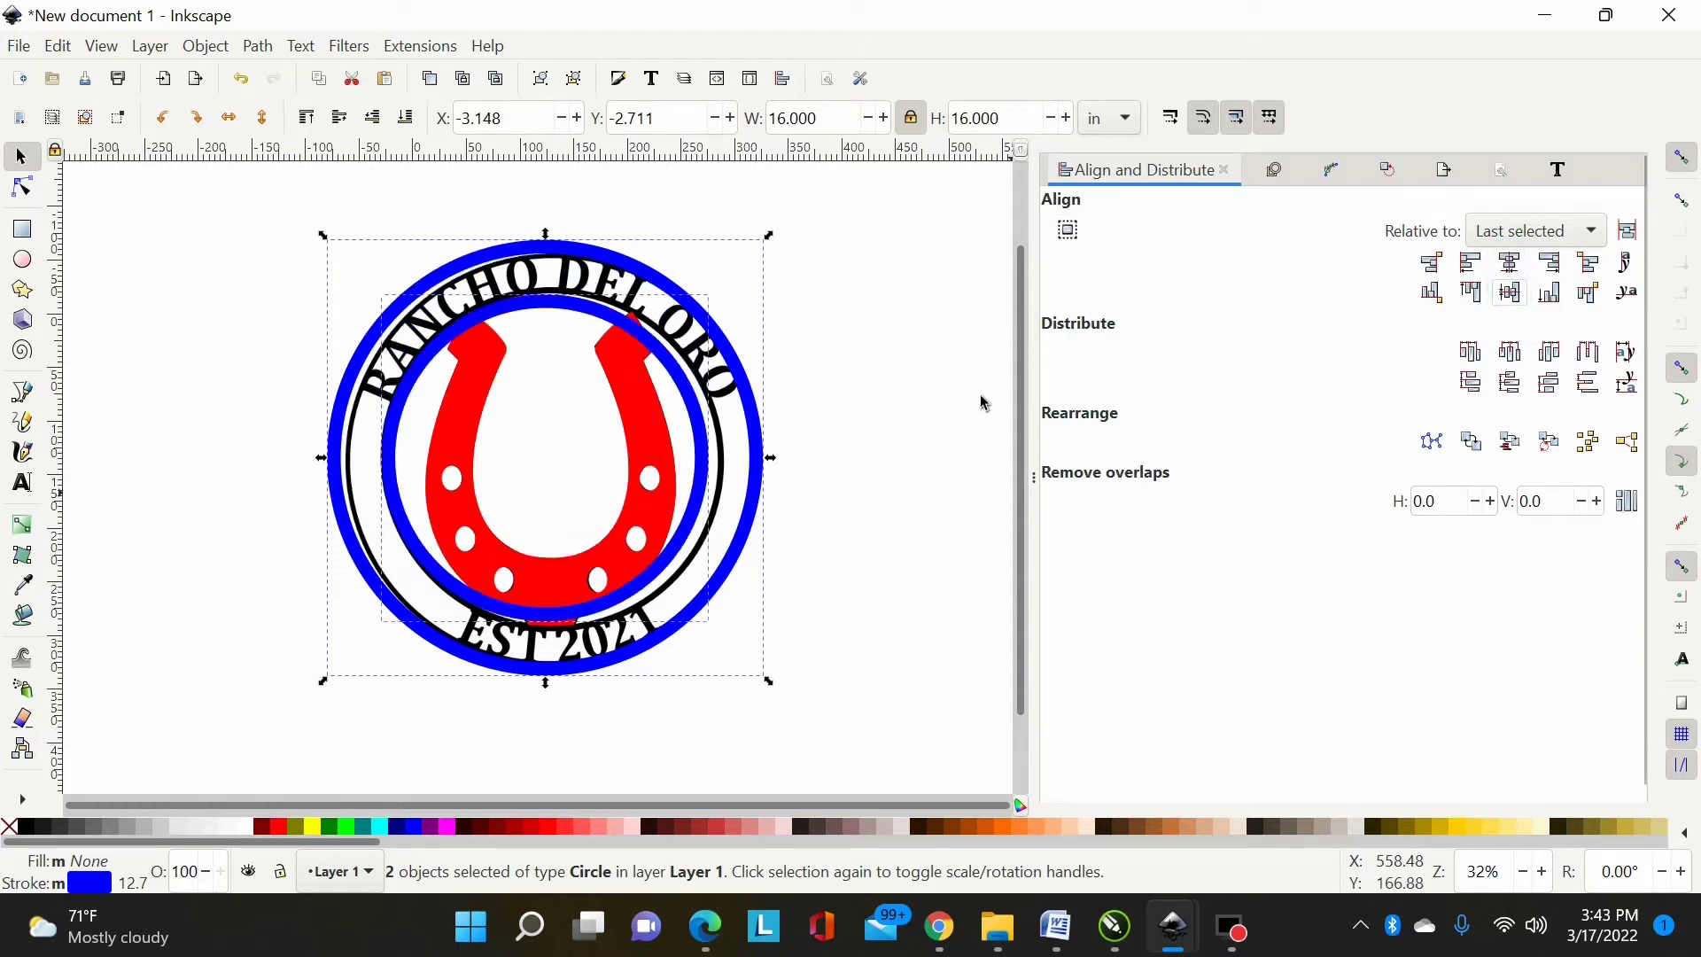
pyautogui.click(895, 395)
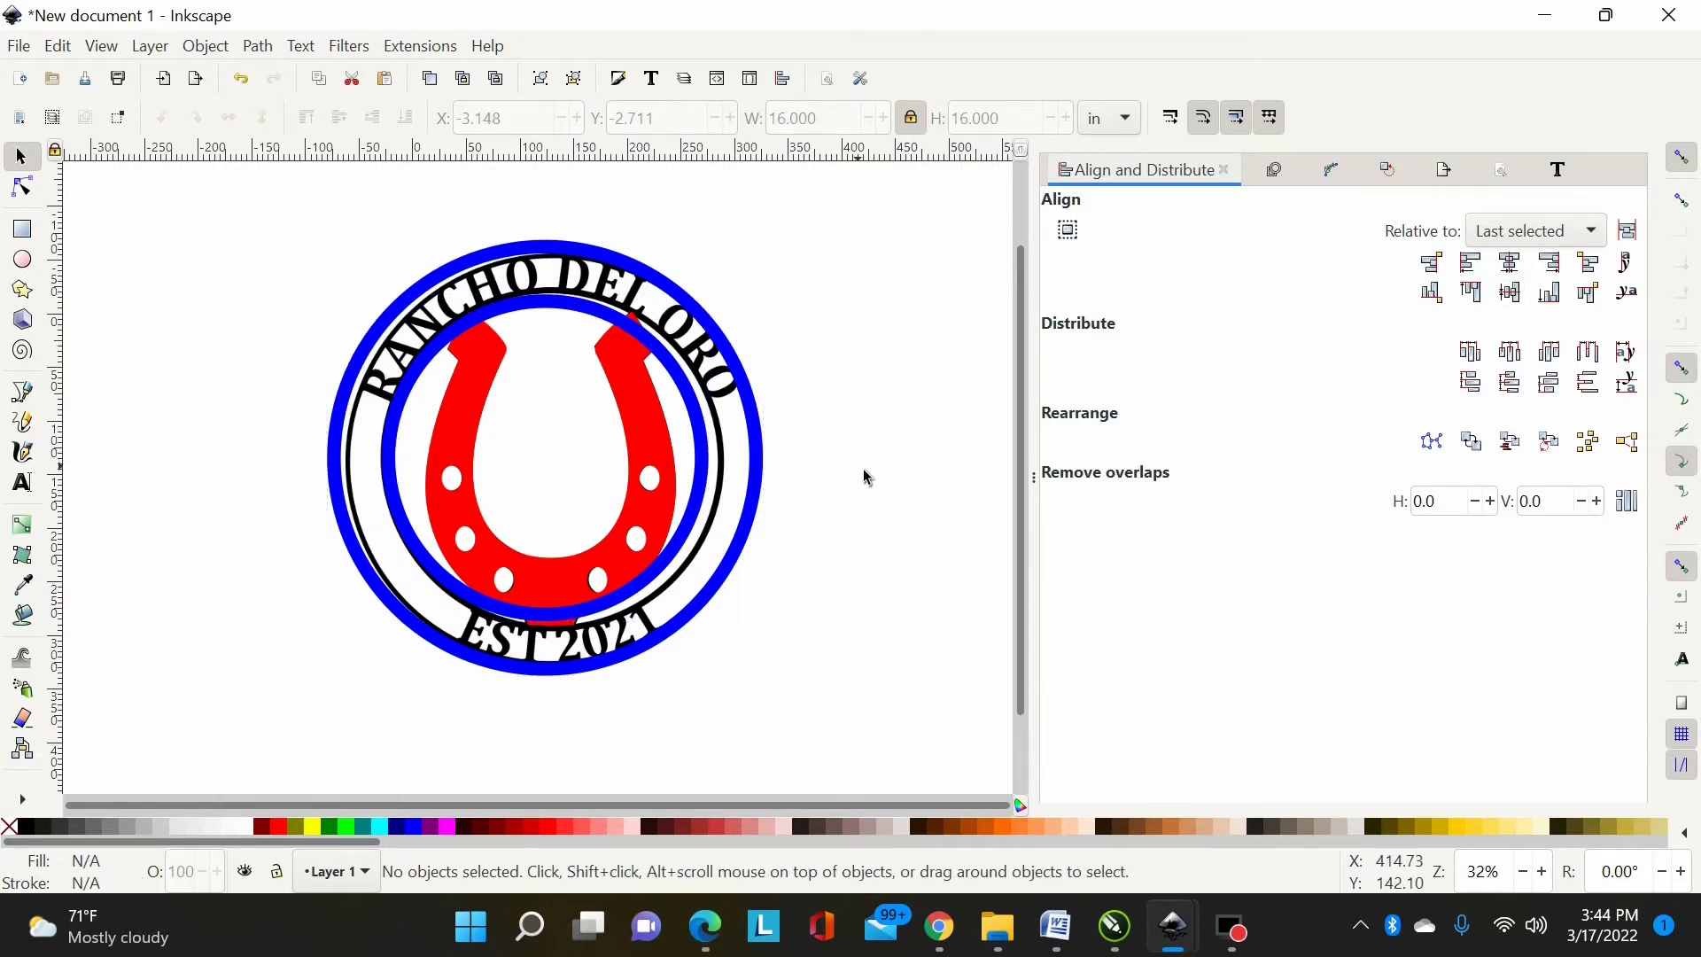
# Step: Scale the red horseshoe proportionally down to about 8.4 × 10.6 in and move it up inside the inner blue circle
pyautogui.press('+')
pyautogui.press('+')
pyautogui.scroll(3, 805, 493)
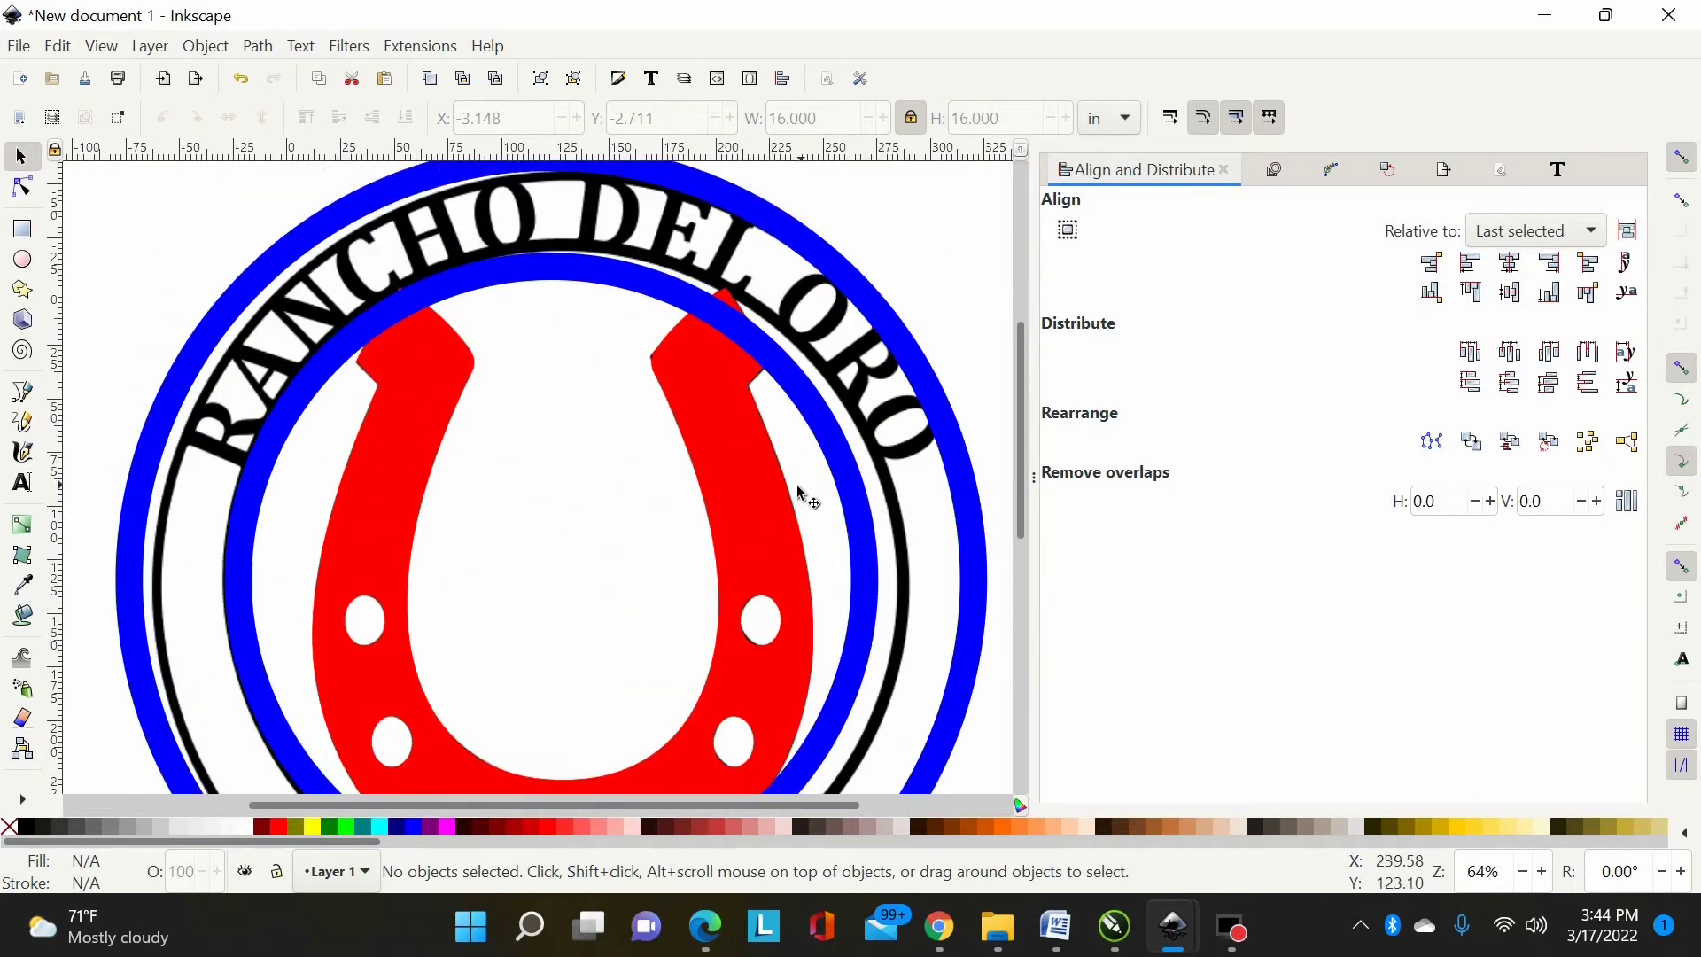
pyautogui.click(744, 452)
pyautogui.scroll(-2, 776, 414)
pyautogui.scroll(-2, 800, 384)
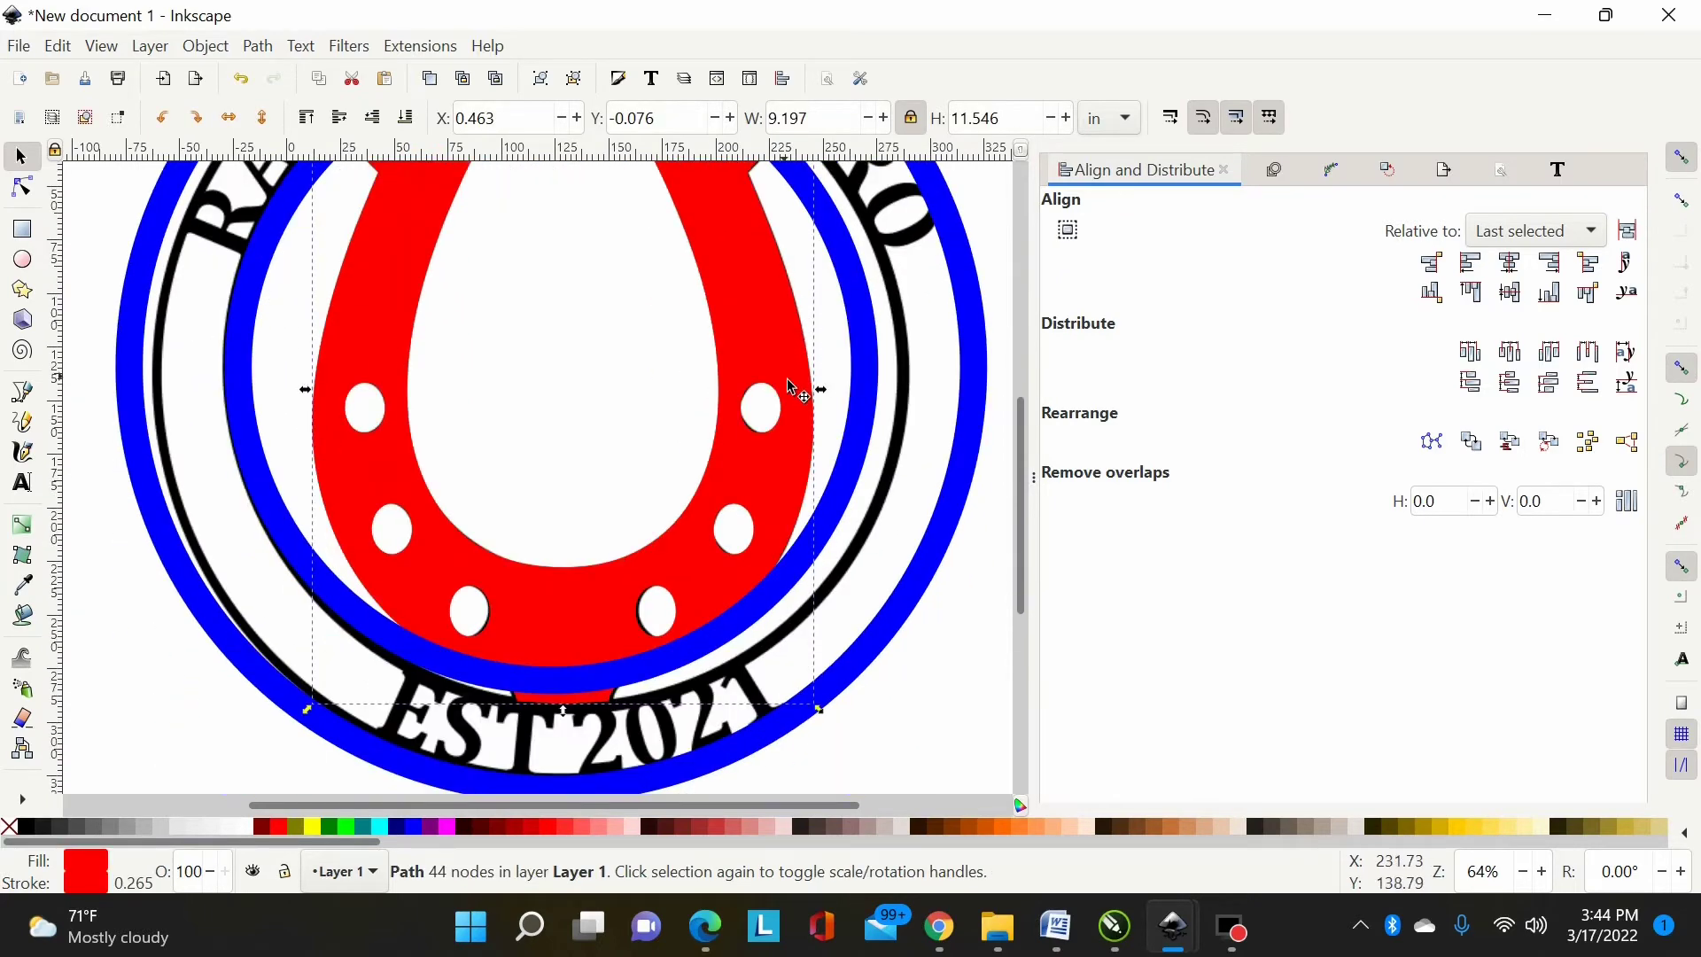
pyautogui.scroll(1, 793, 389)
pyautogui.scroll(1, 758, 383)
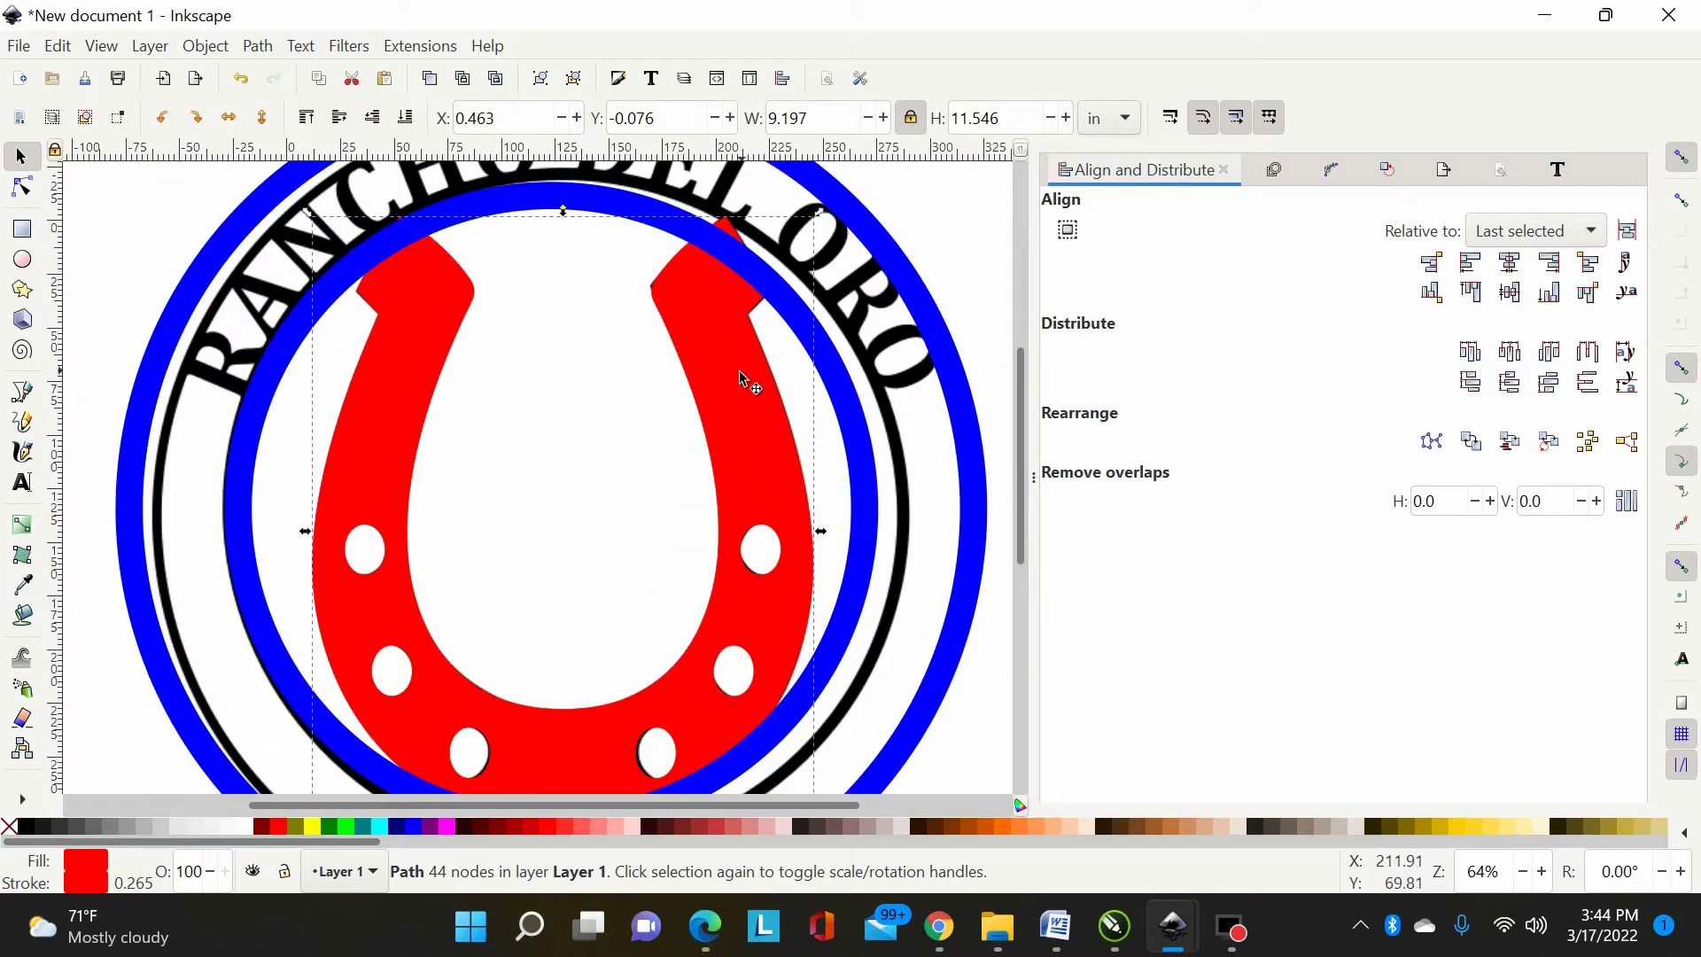
pyautogui.scroll(-1, 732, 407)
pyautogui.keyDown('ctrl'); pyautogui.scroll(-1, 801, 461); pyautogui.keyUp('ctrl')
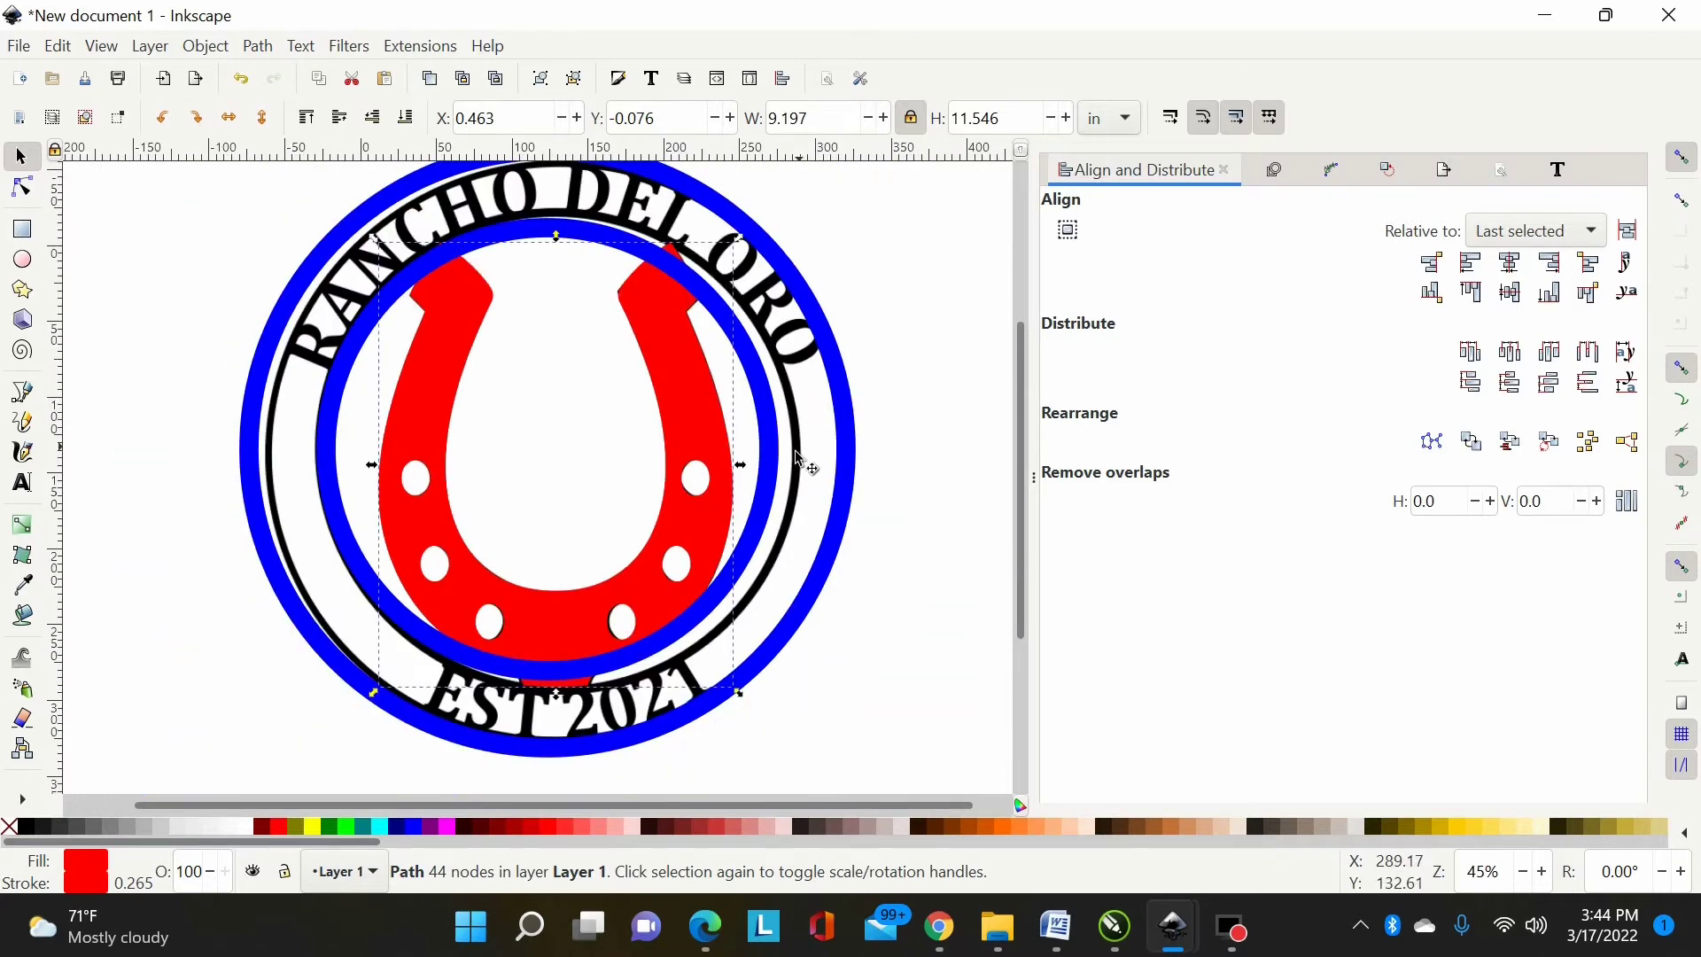
pyautogui.click(592, 359)
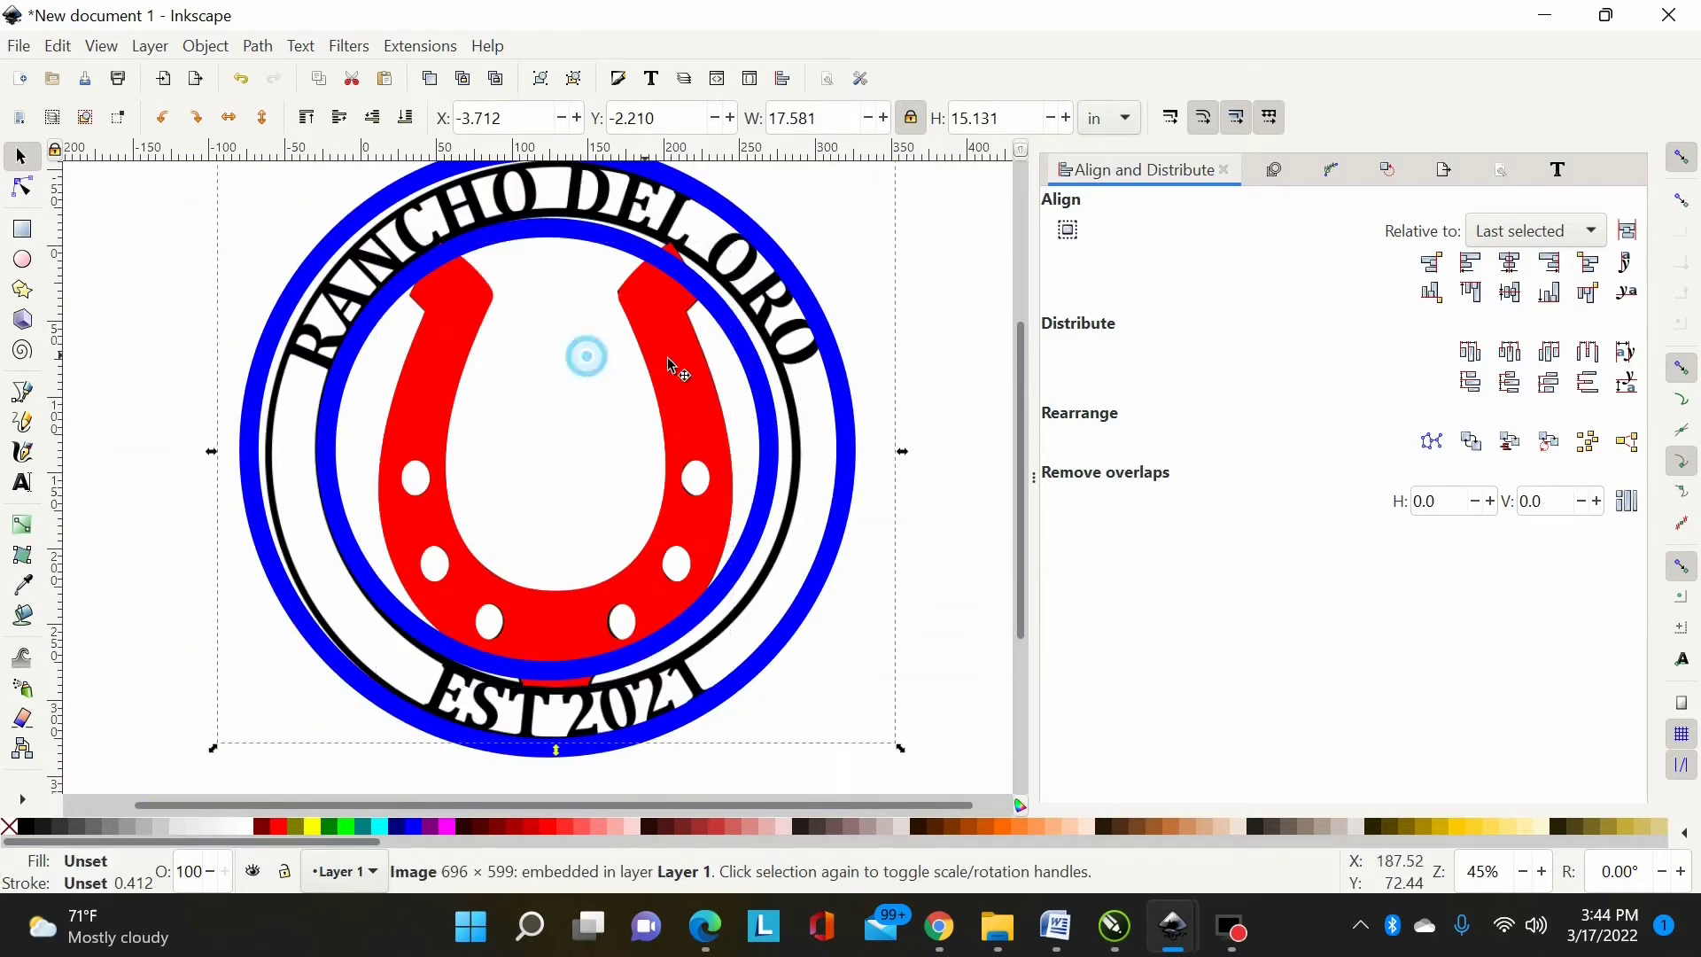
pyautogui.click(677, 359)
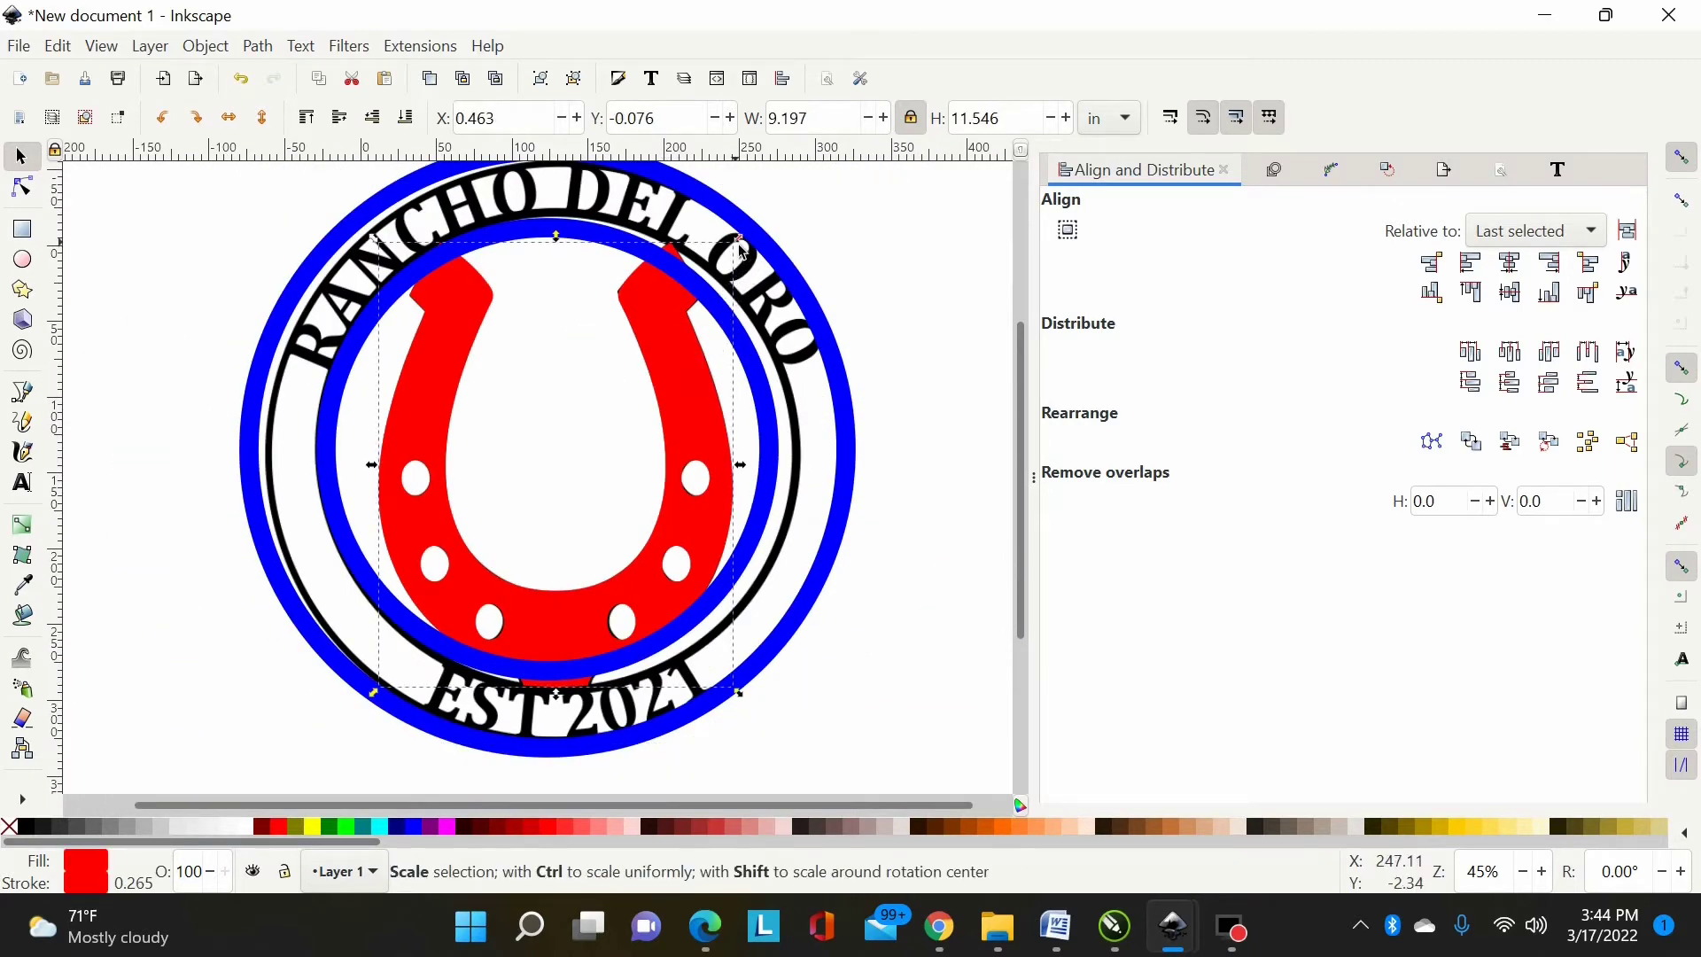
pyautogui.moveTo(744, 245); pyautogui.dragTo(708, 278)
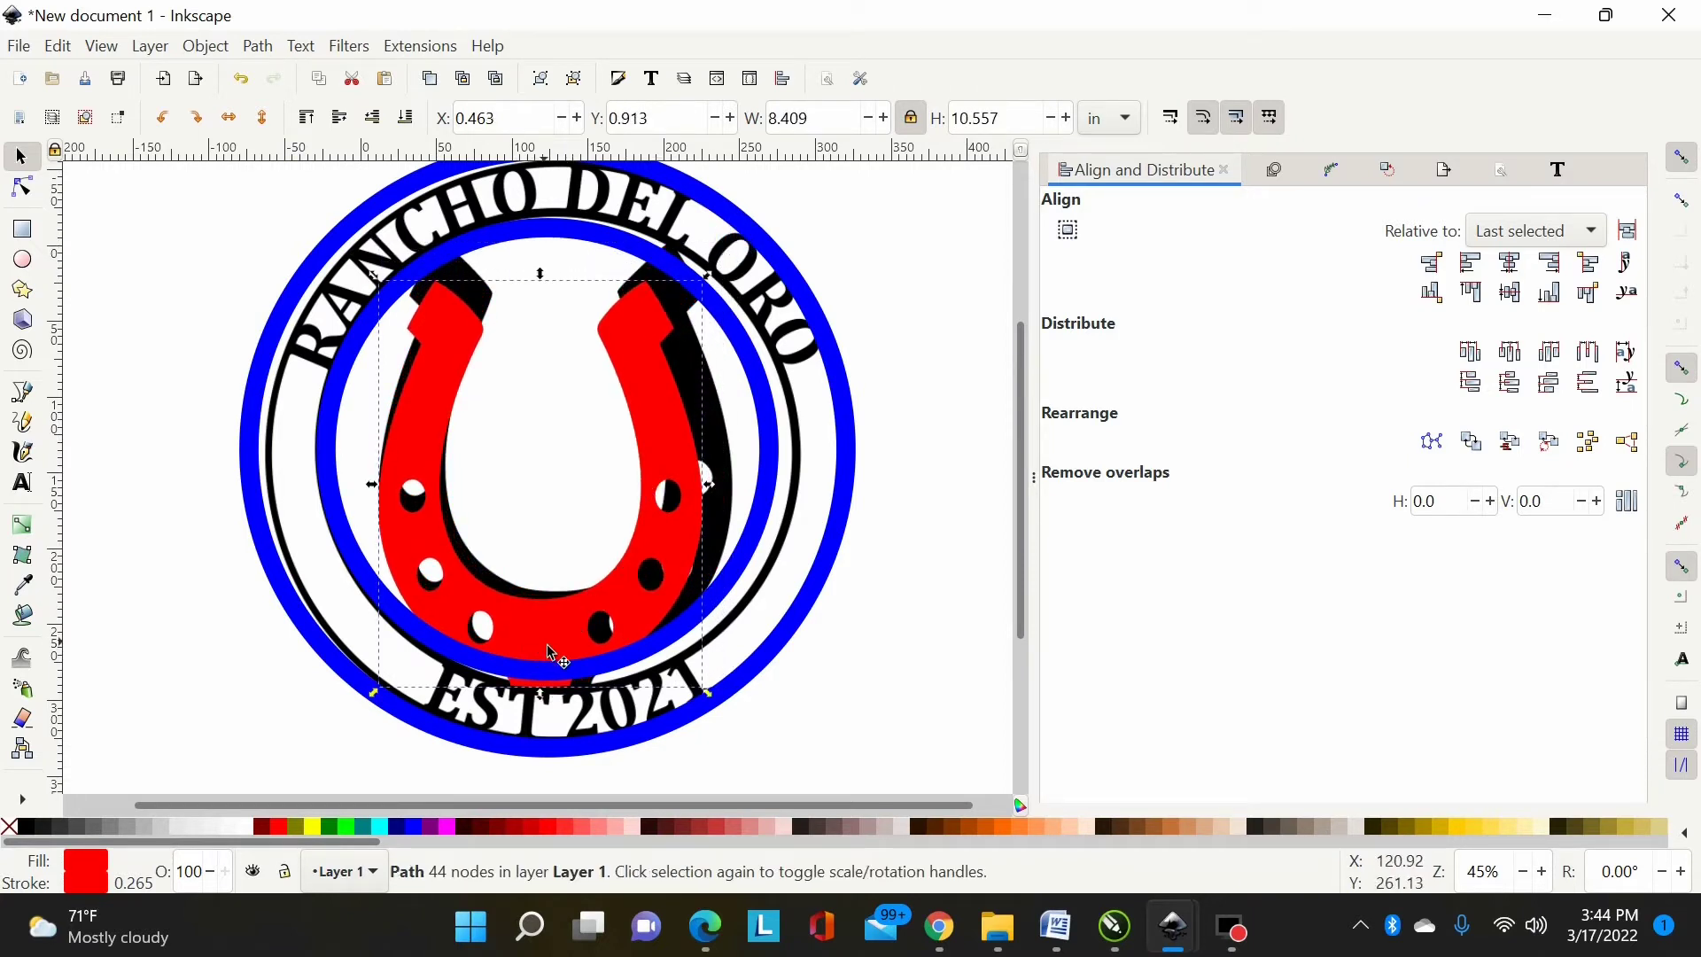
pyautogui.moveTo(552, 654); pyautogui.dragTo(554, 623)
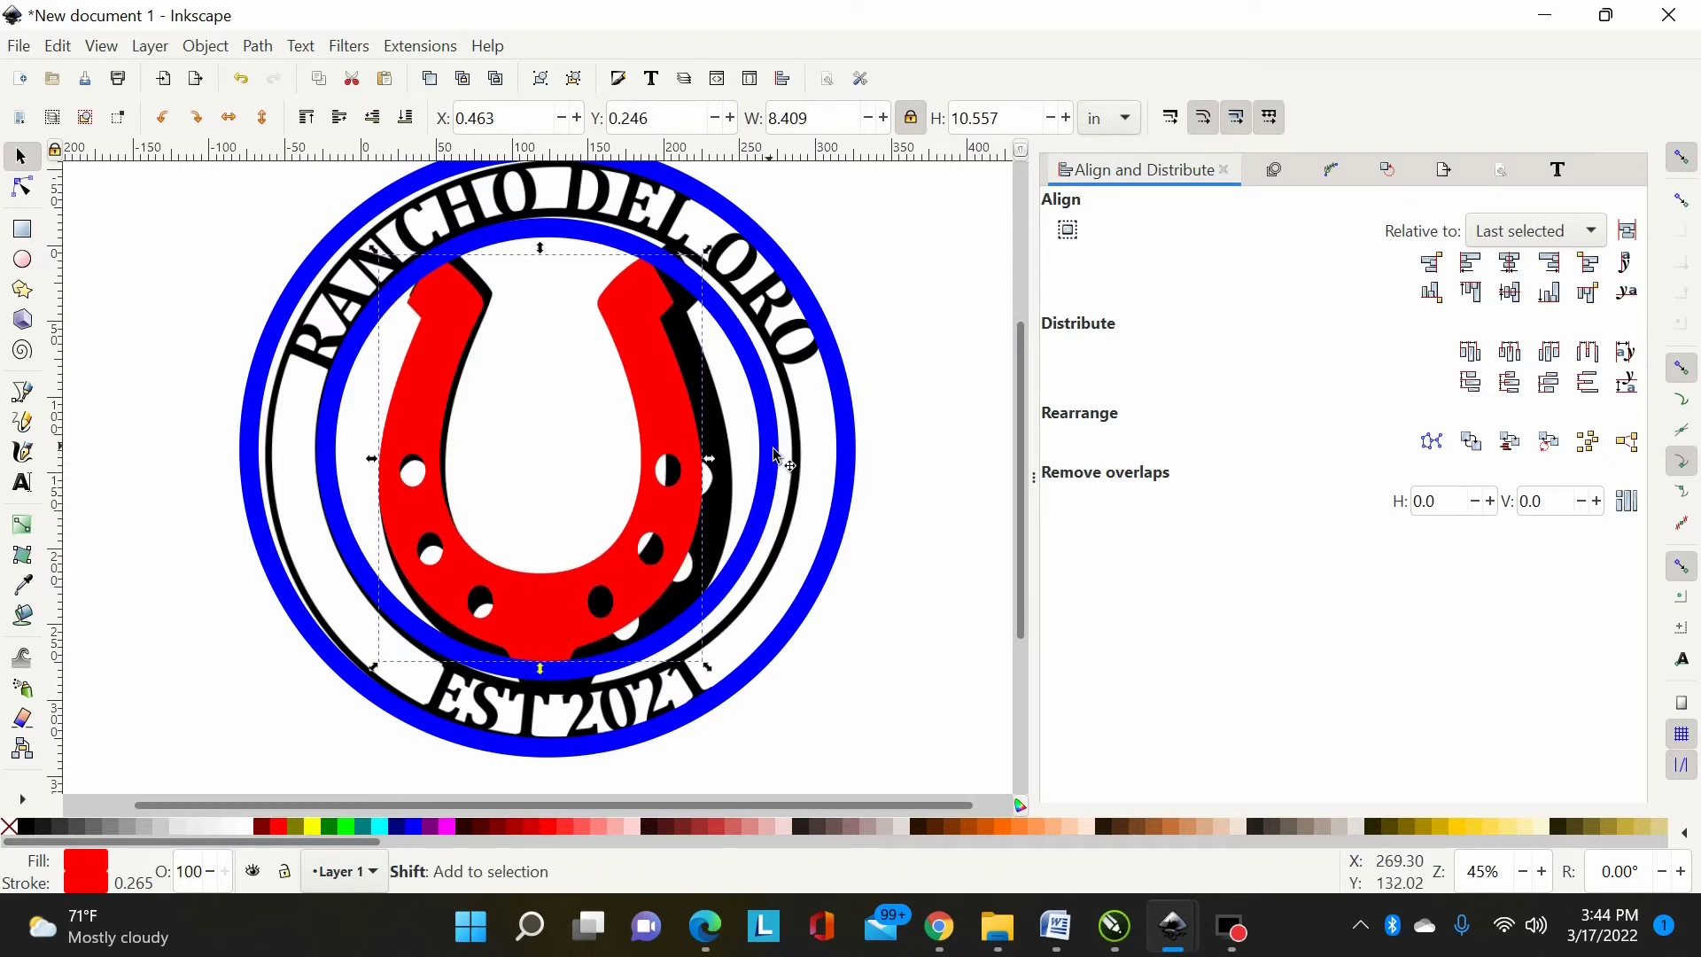
# Step: Centre the red horseshoe horizontally and vertically on the inner blue circle
pyautogui.press('shift')
pyautogui.keyDown('shift'); pyautogui.click(759, 380); pyautogui.keyUp('shift')
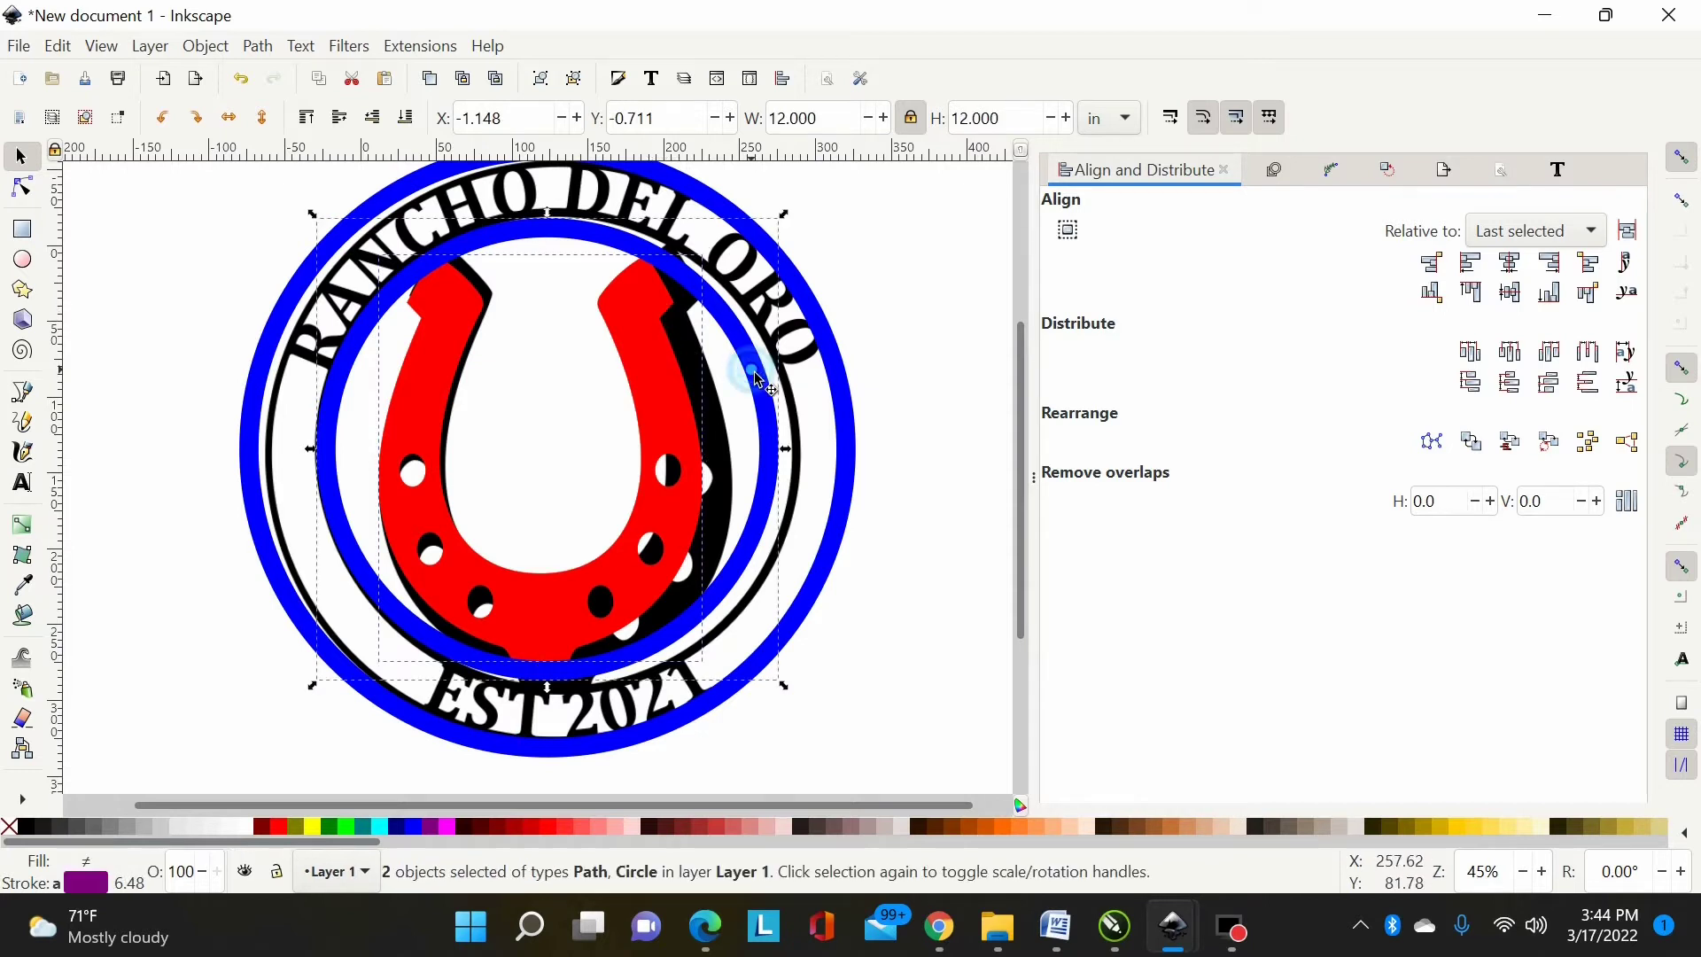
pyautogui.click(1512, 263)
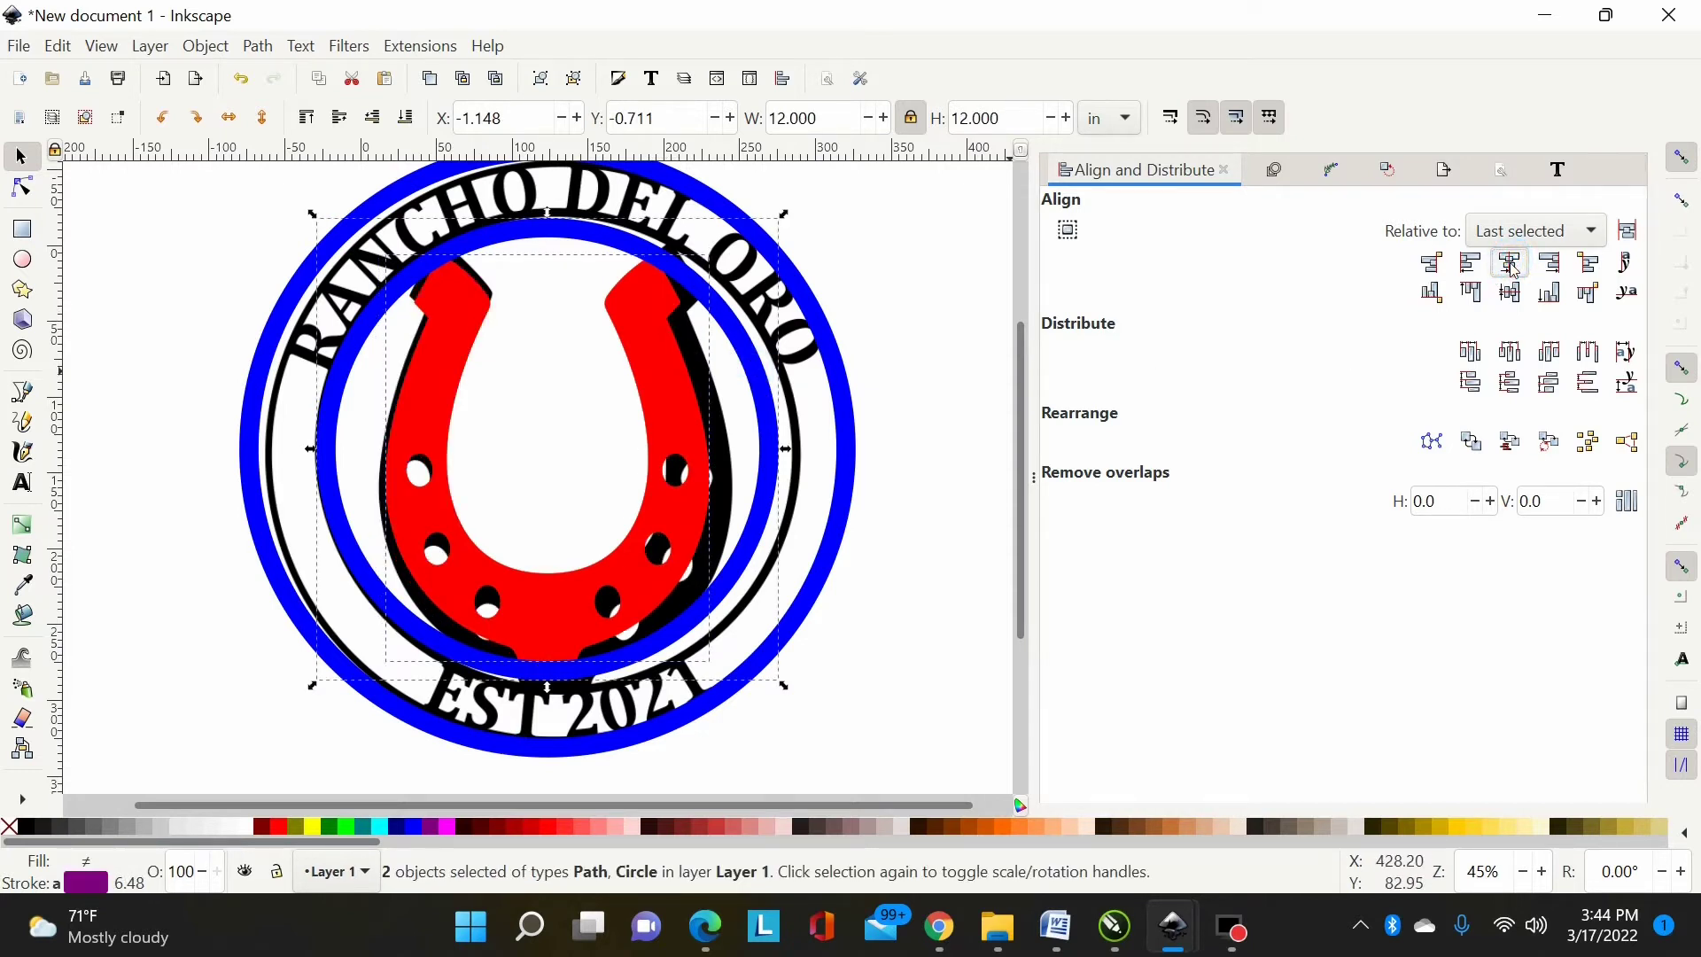
pyautogui.click(1511, 293)
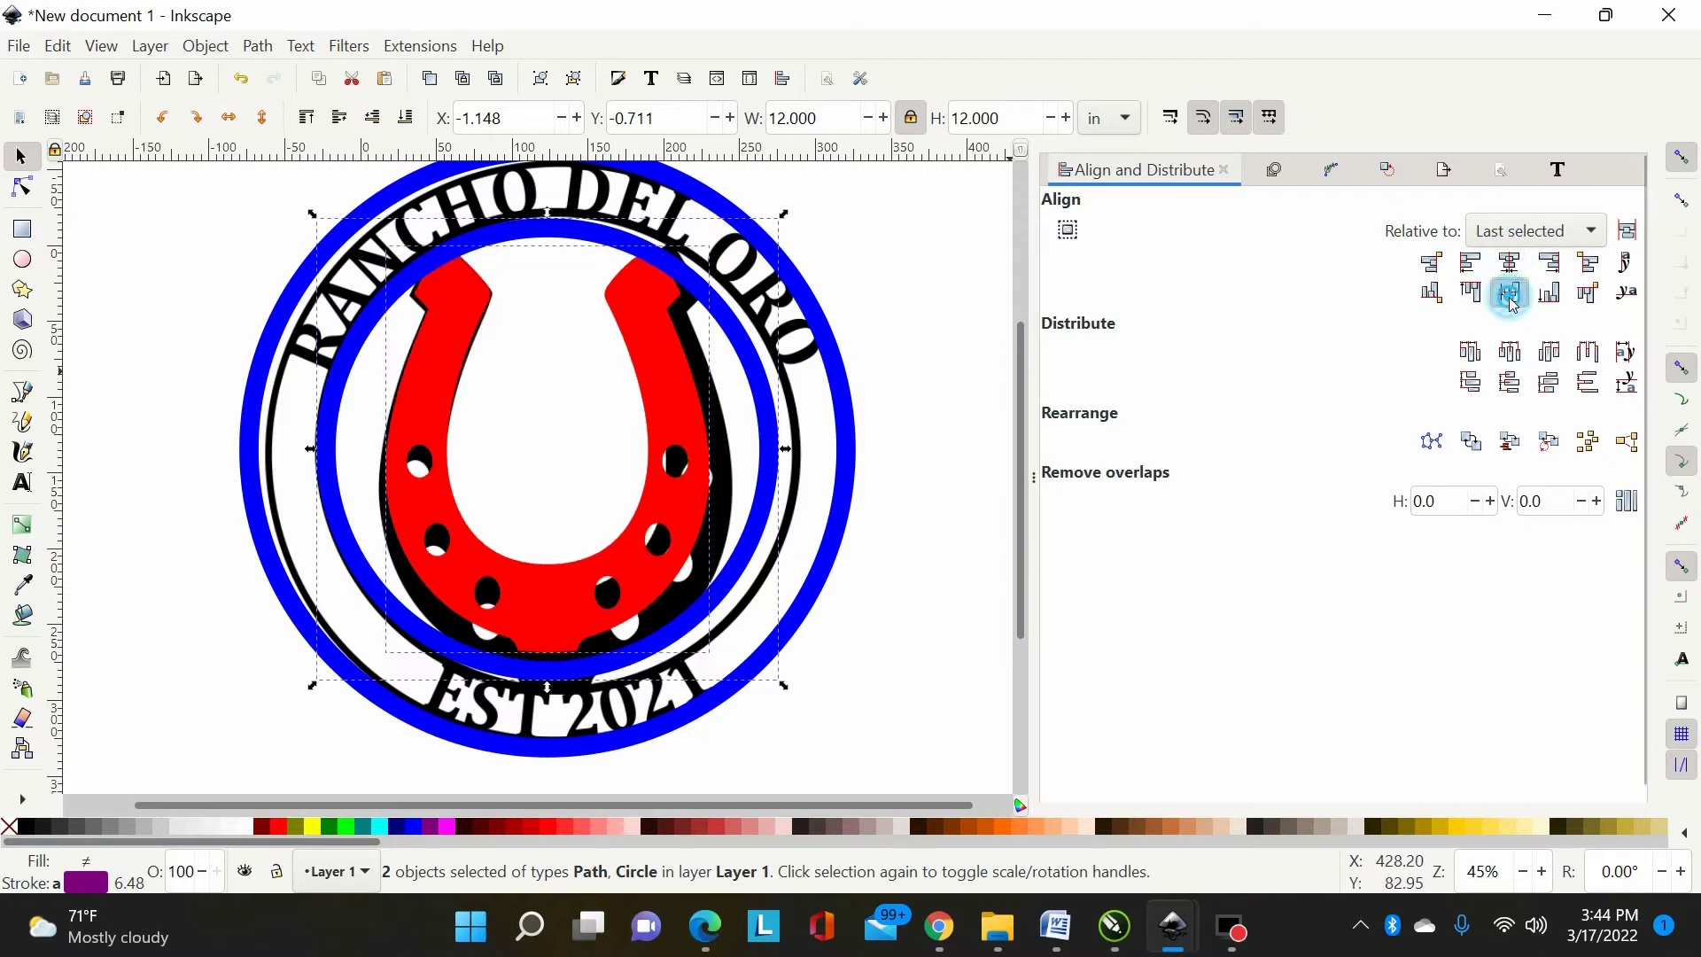
pyautogui.click(967, 365)
# Step: Move the horseshoe straight down to a Y position of about 0.29 in so its base overlaps the inner blue circle
pyautogui.press('+')
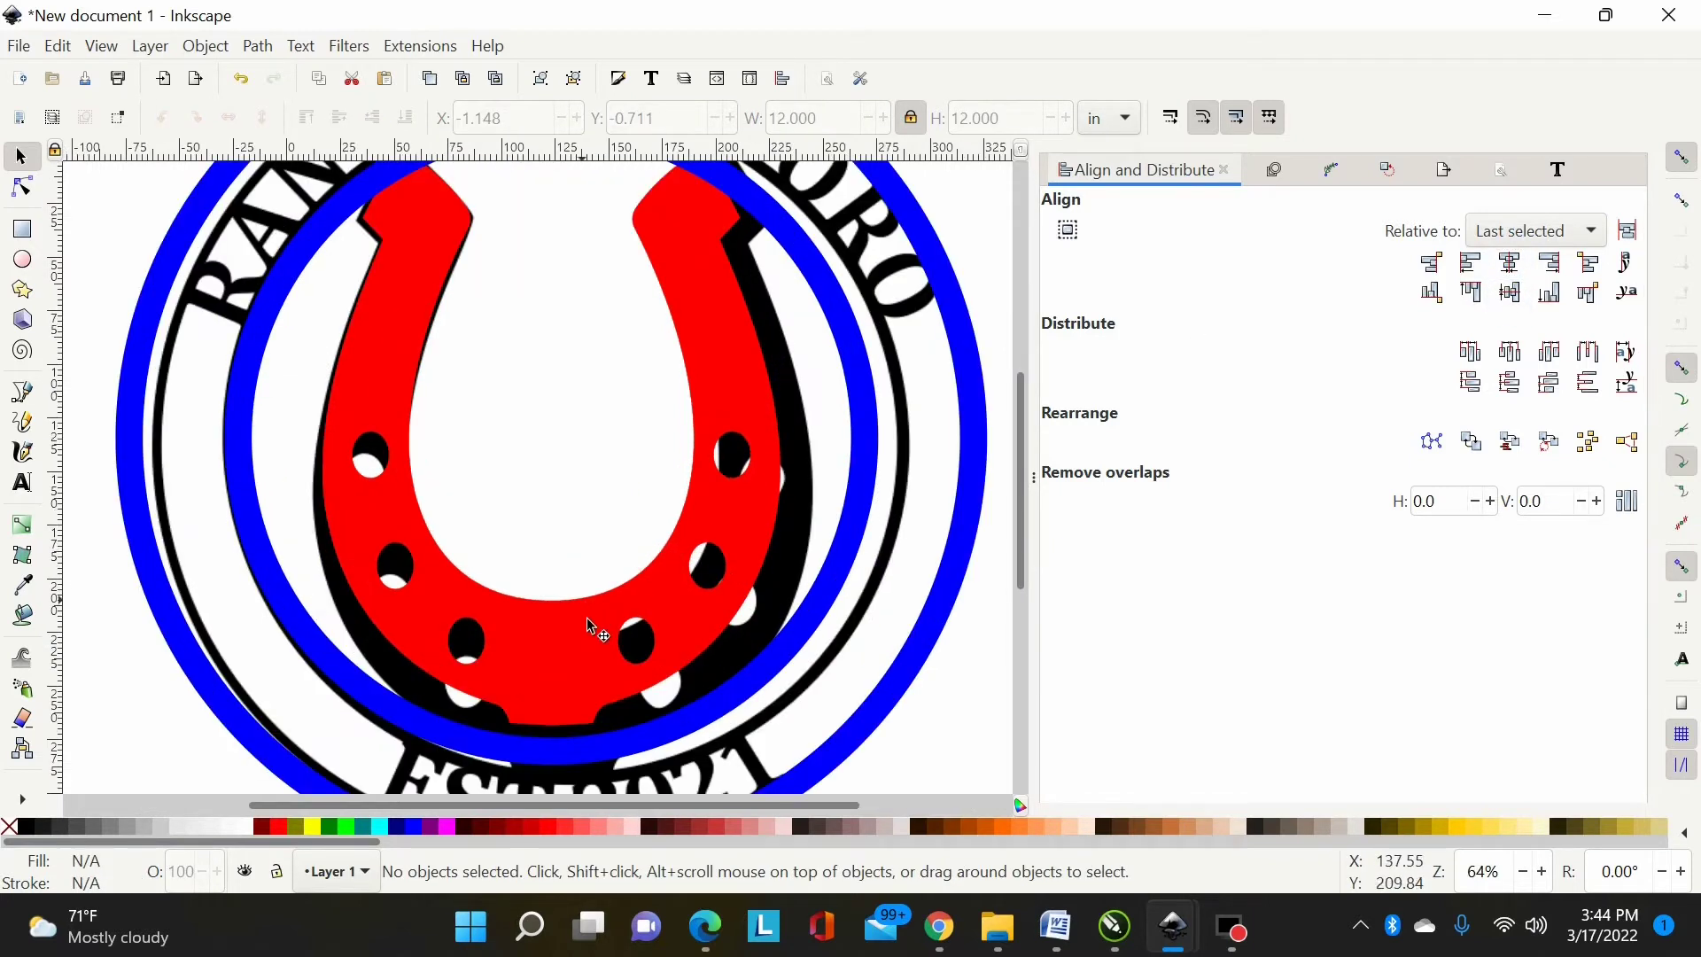
pyautogui.click(568, 666)
pyautogui.moveTo(568, 666); pyautogui.dragTo(575, 670)
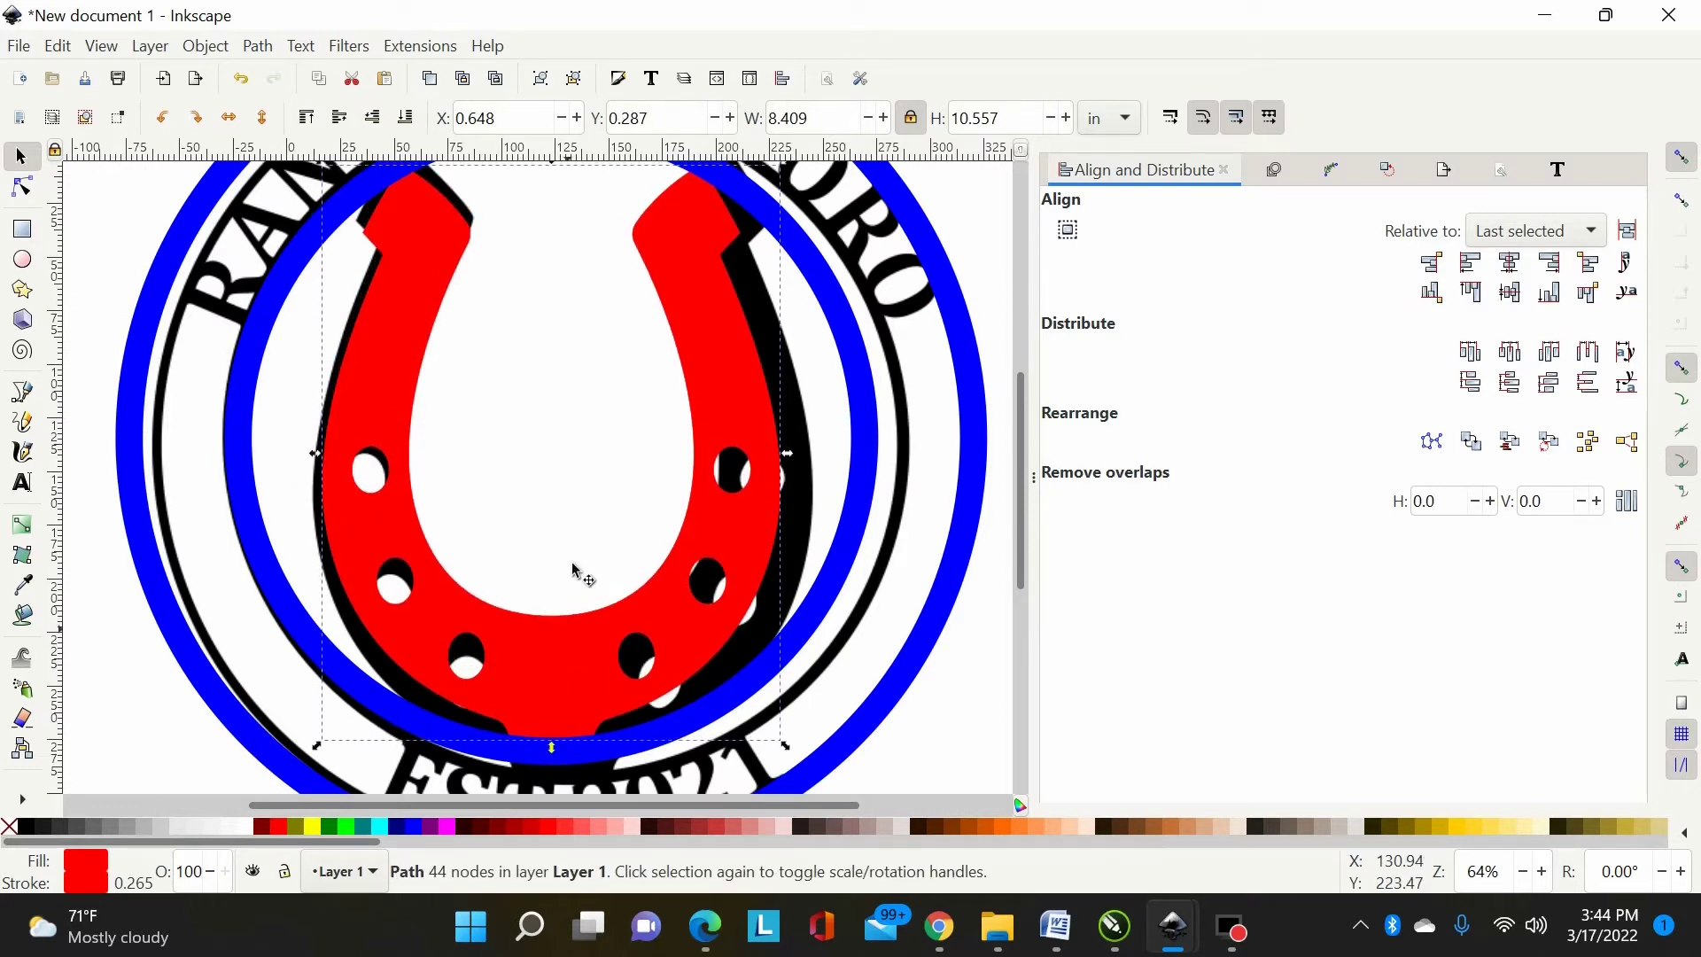
pyautogui.click(571, 499)
pyautogui.press('-')
pyautogui.press('-')
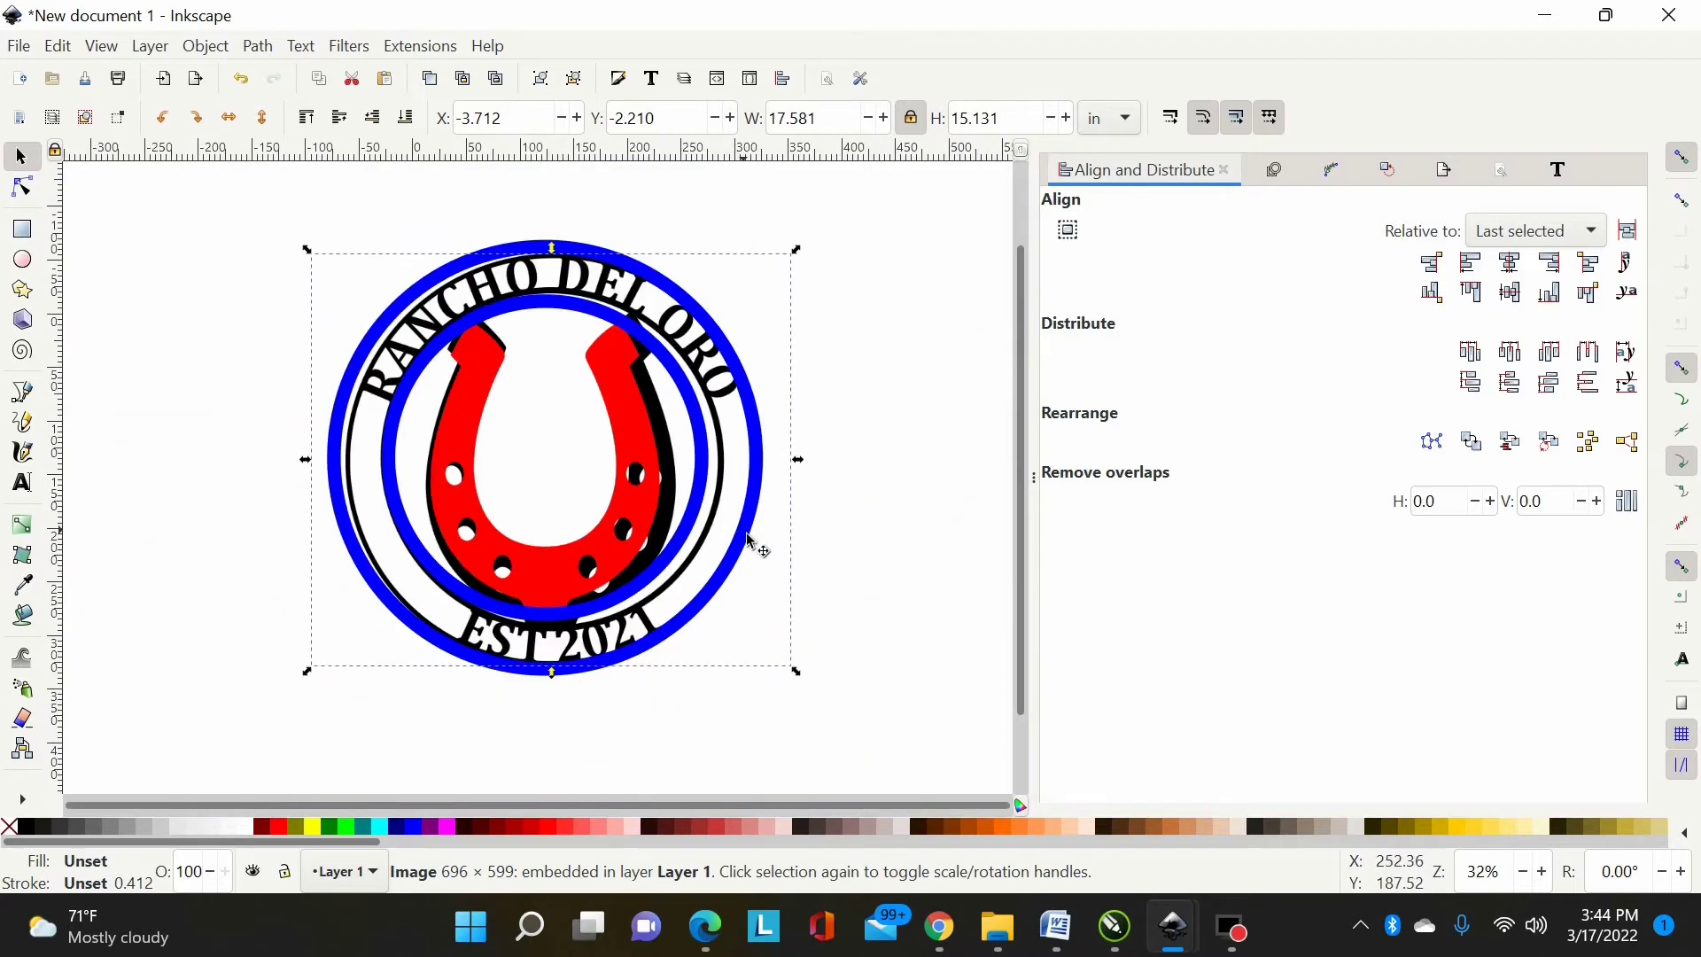
# Step: Move the reference sign image horizontally clear of the red horseshoe and blue circles, to an X position of about 14.05 in
pyautogui.click(802, 513)
pyautogui.click(719, 518)
pyautogui.moveTo(753, 623); pyautogui.dragTo(990, 623)
pyautogui.moveTo(706, 805); pyautogui.dragTo(594, 805)
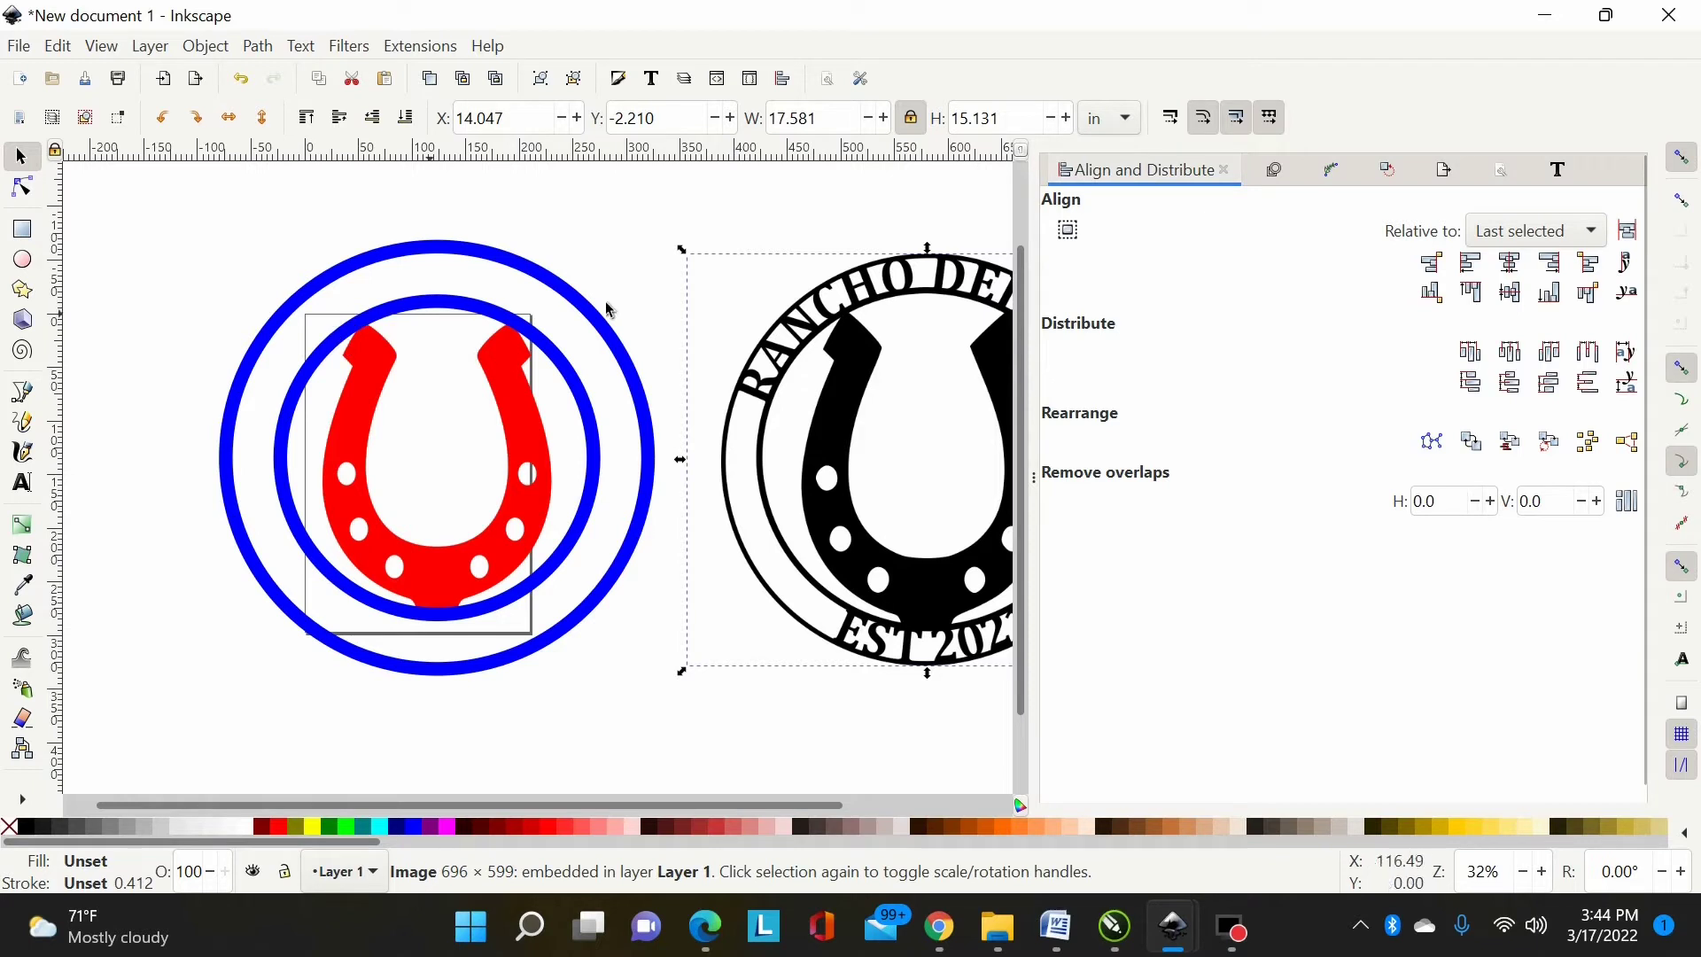
# Step: Turn off the page border in the document properties and deselect the reference image
pyautogui.click(1503, 174)
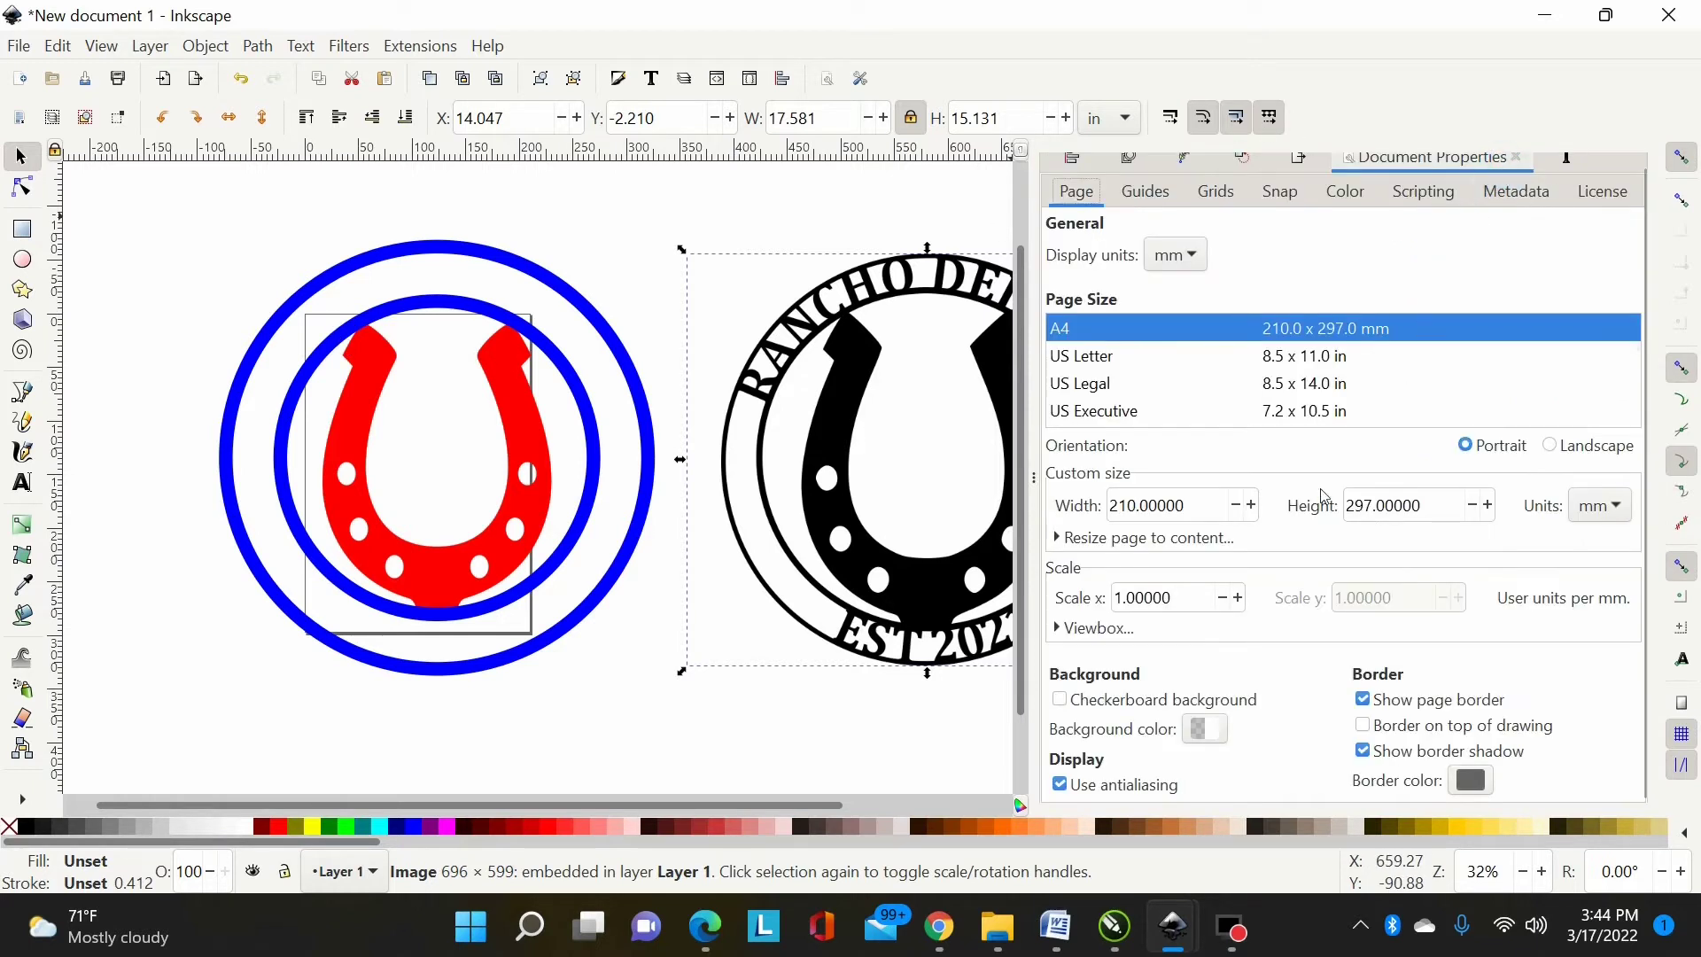
pyautogui.click(1363, 699)
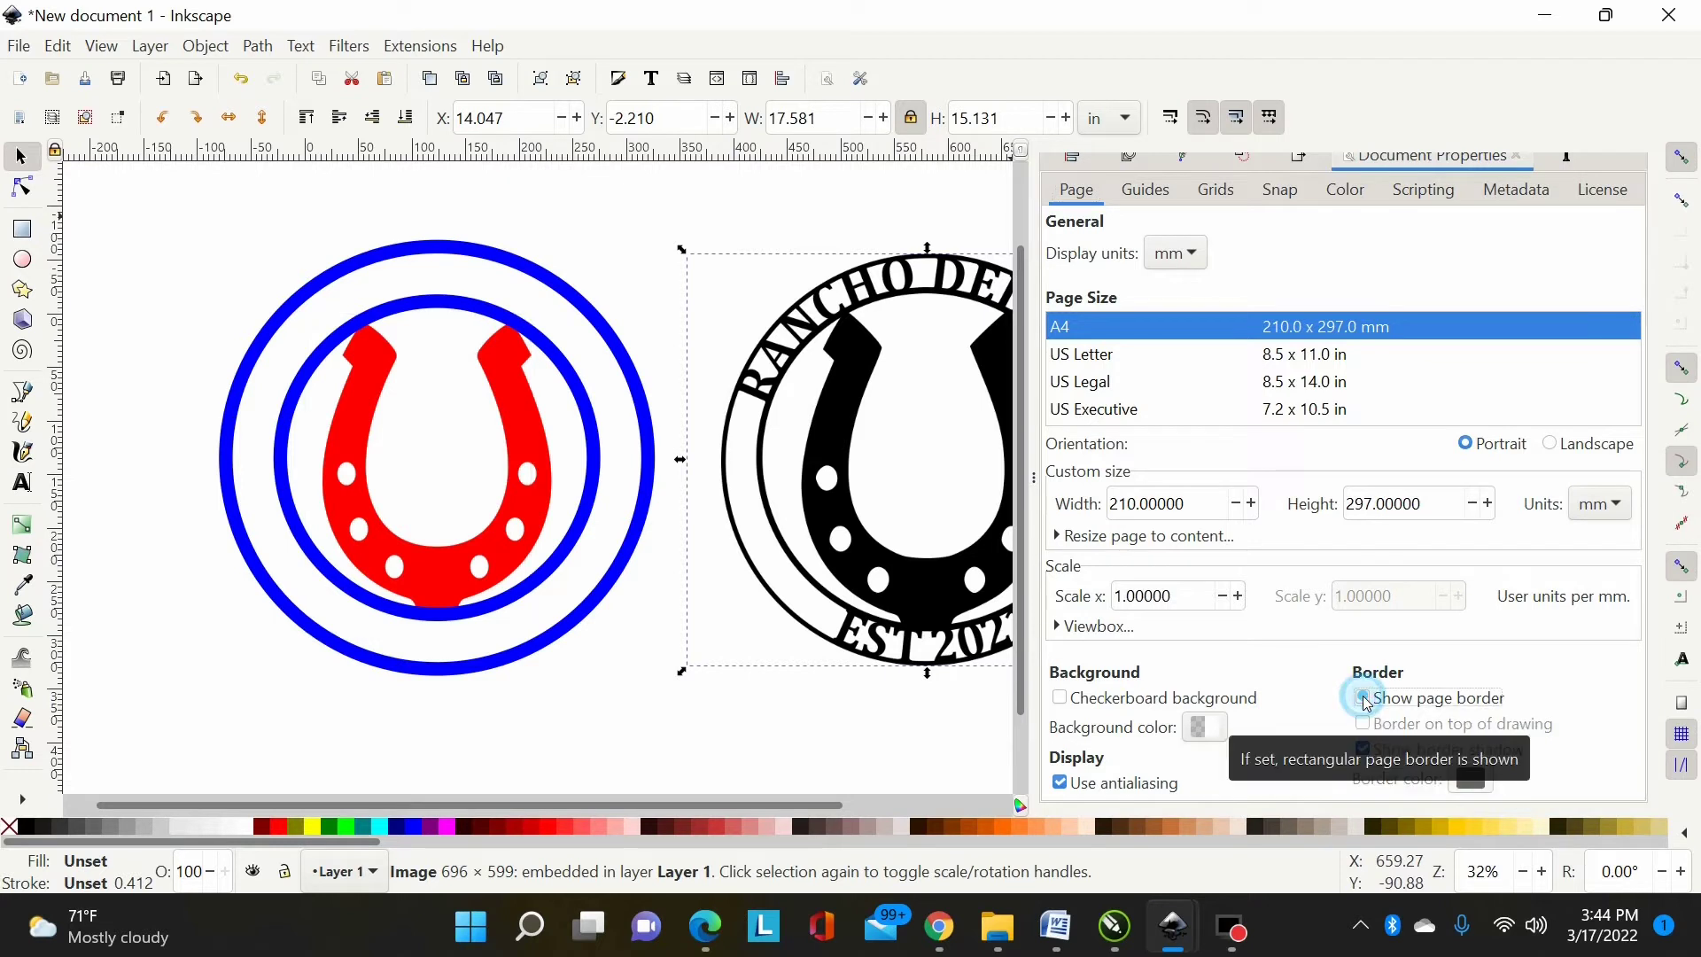
pyautogui.click(719, 666)
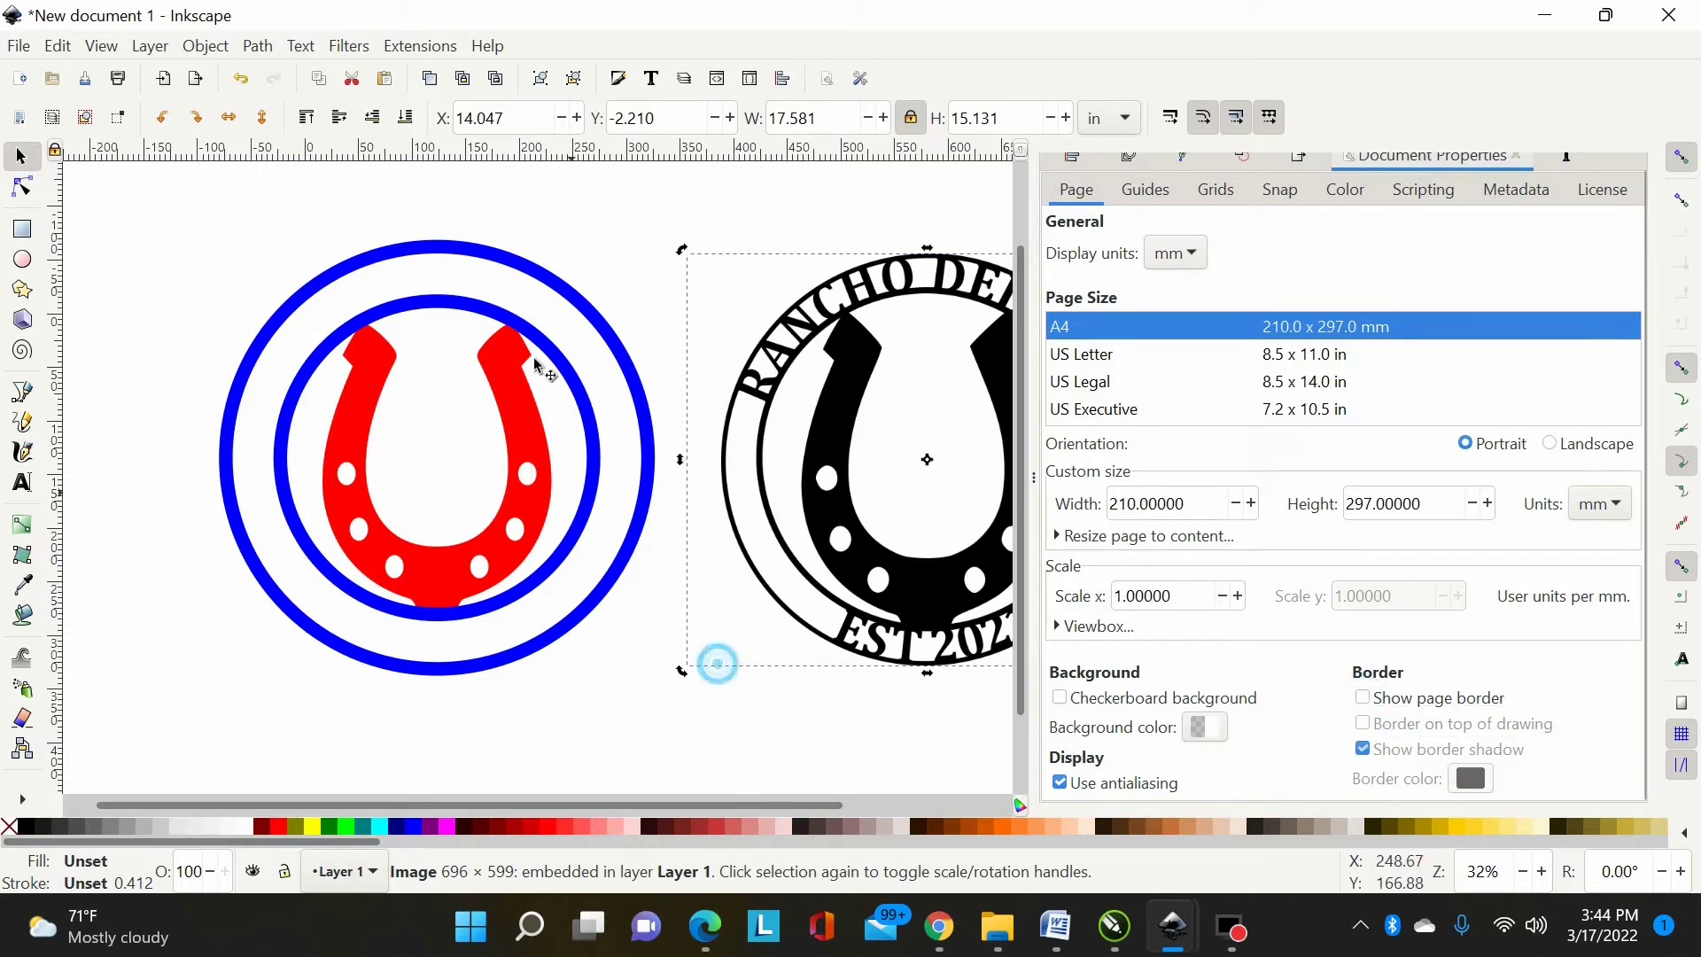
pyautogui.click(632, 210)
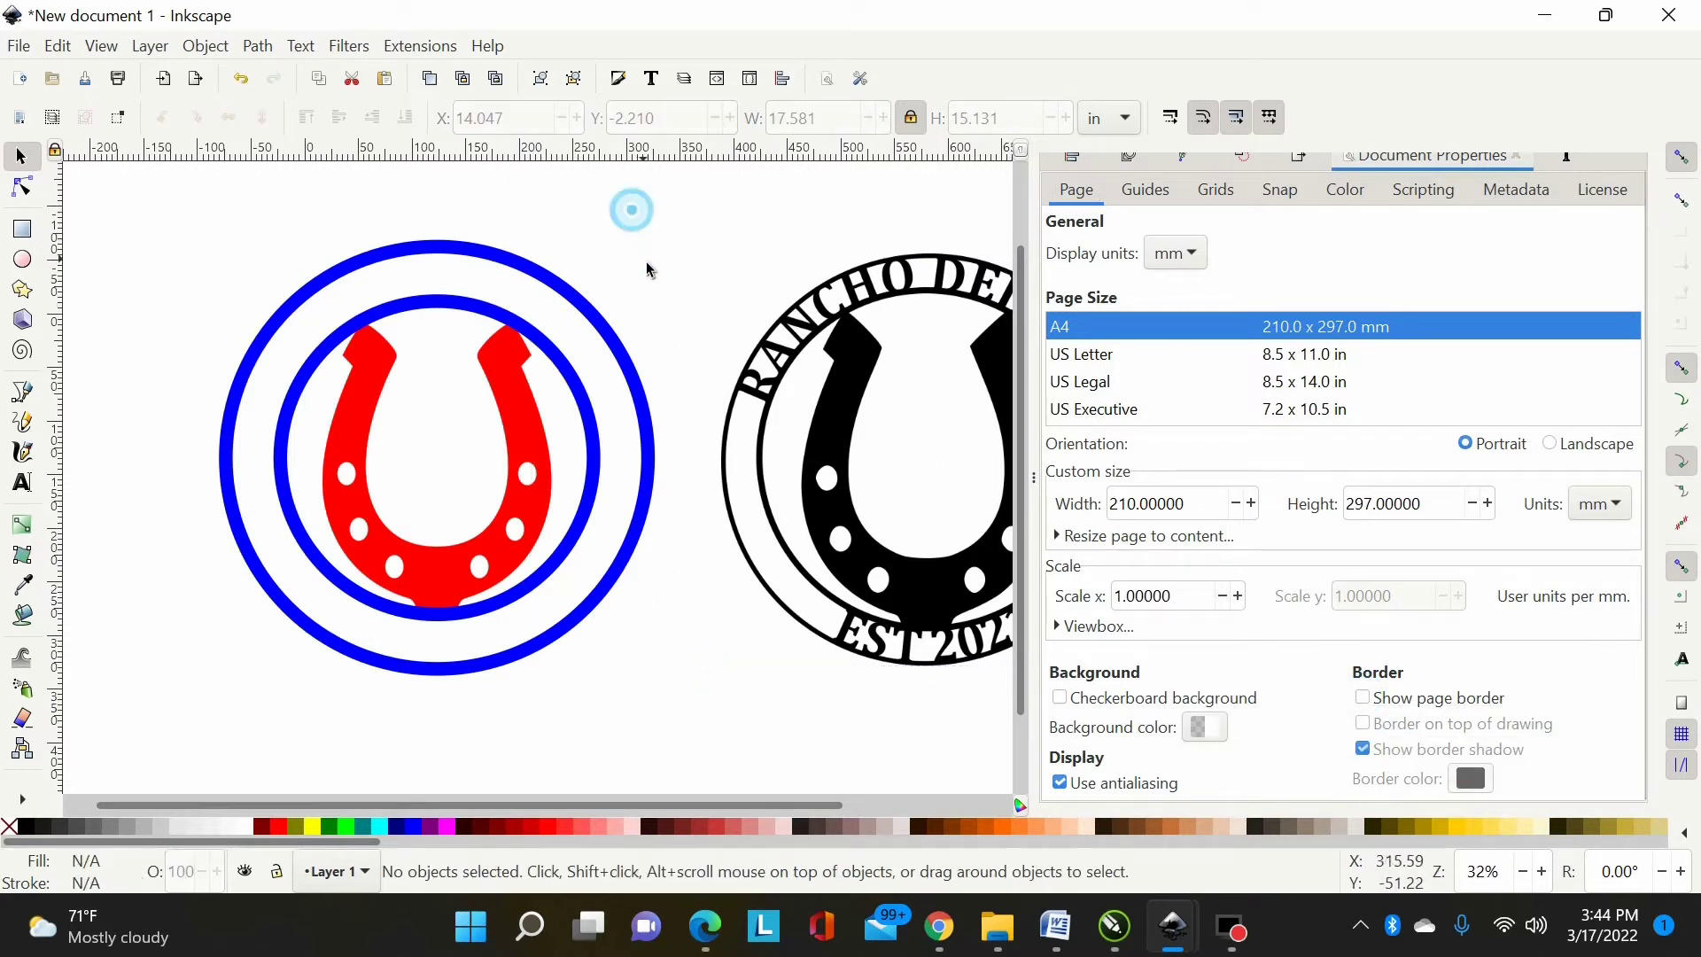
# Step: Convert the strokes of both blue circles to paths and inspect their nodes
pyautogui.click(645, 431)
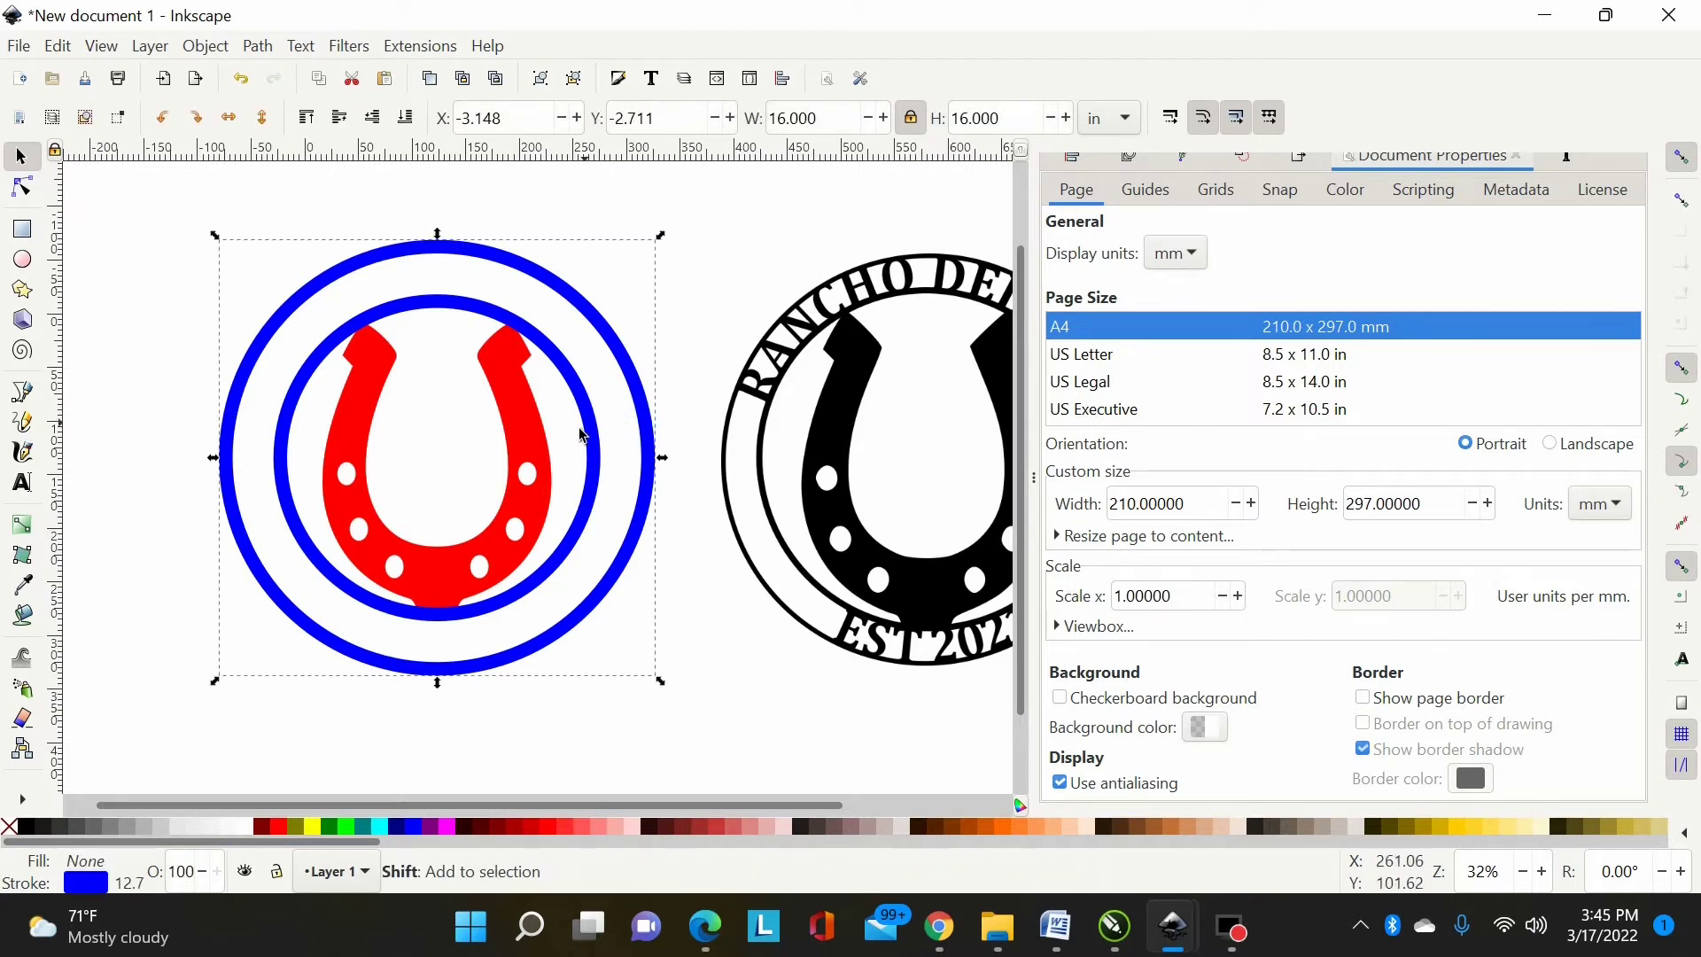
pyautogui.keyDown('shift'); pyautogui.click(599, 426); pyautogui.keyUp('shift')
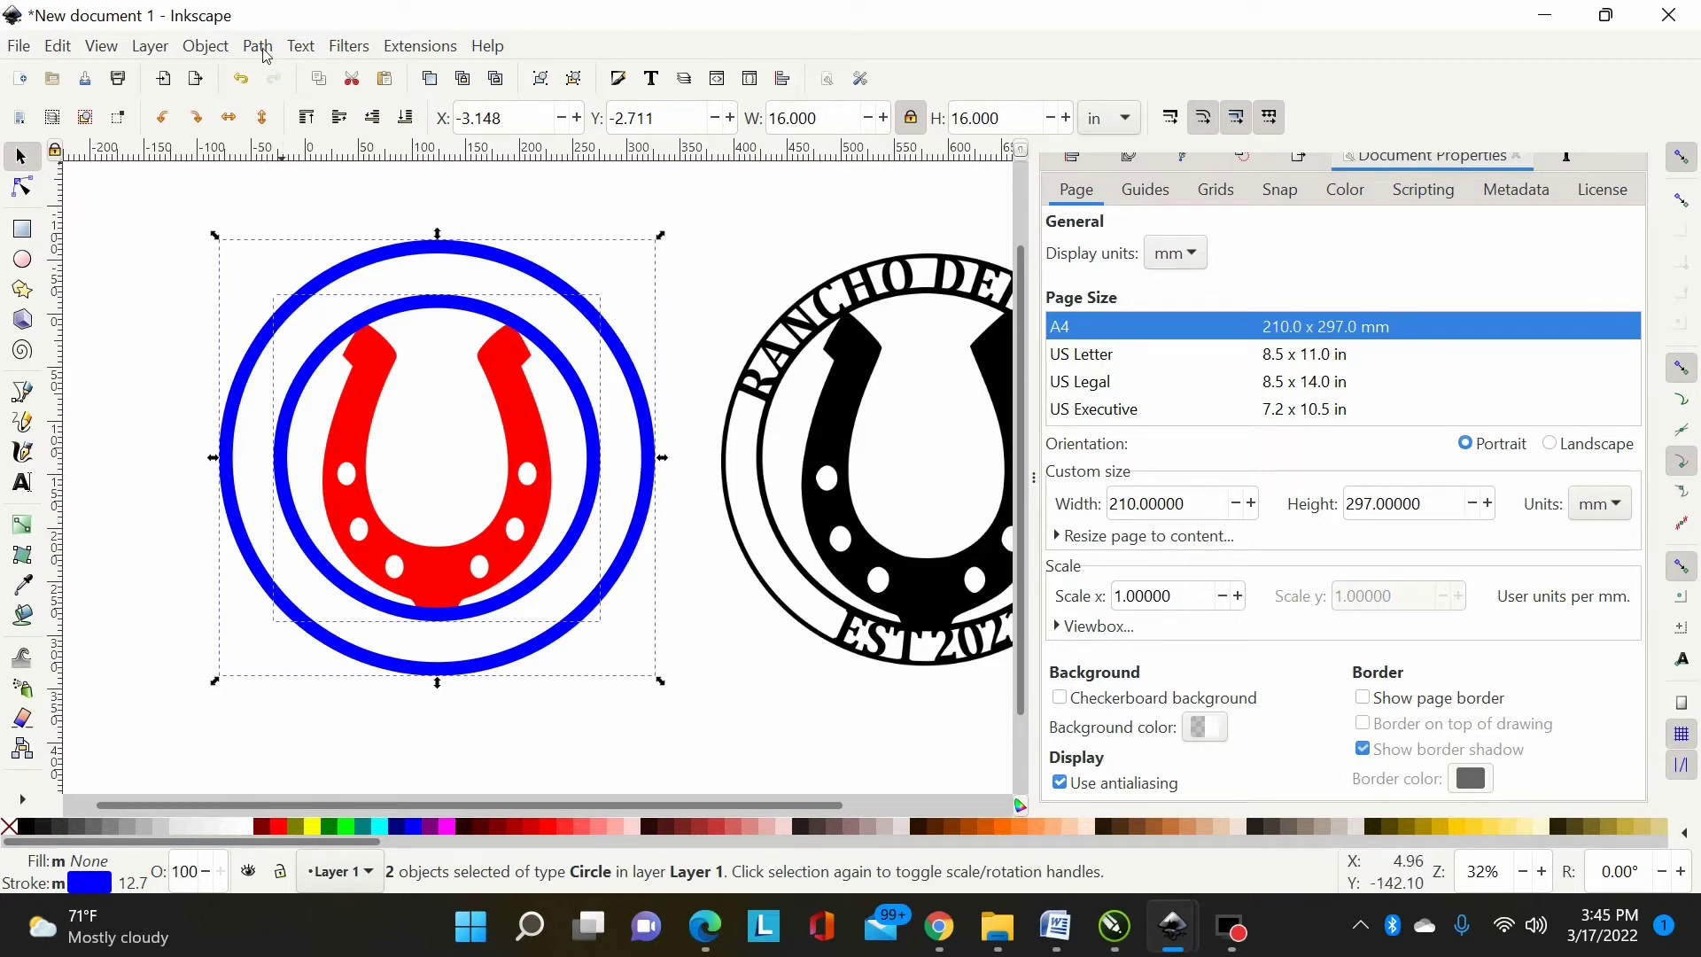
pyautogui.click(209, 46)
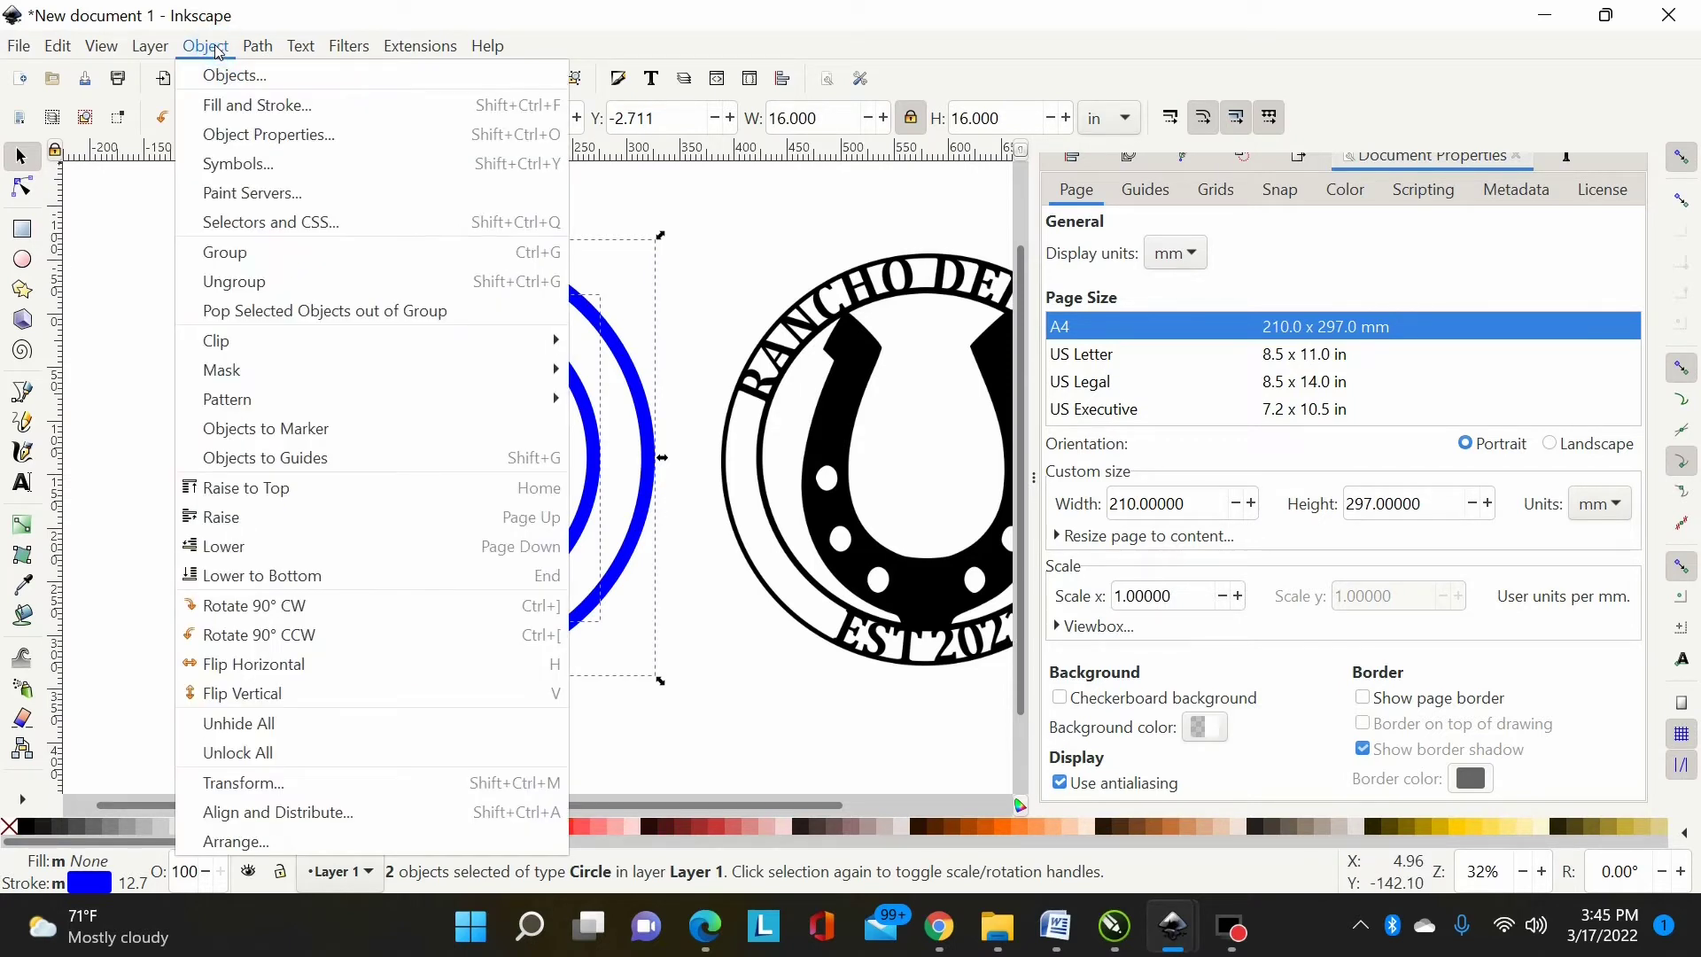
pyautogui.moveTo(253, 51)
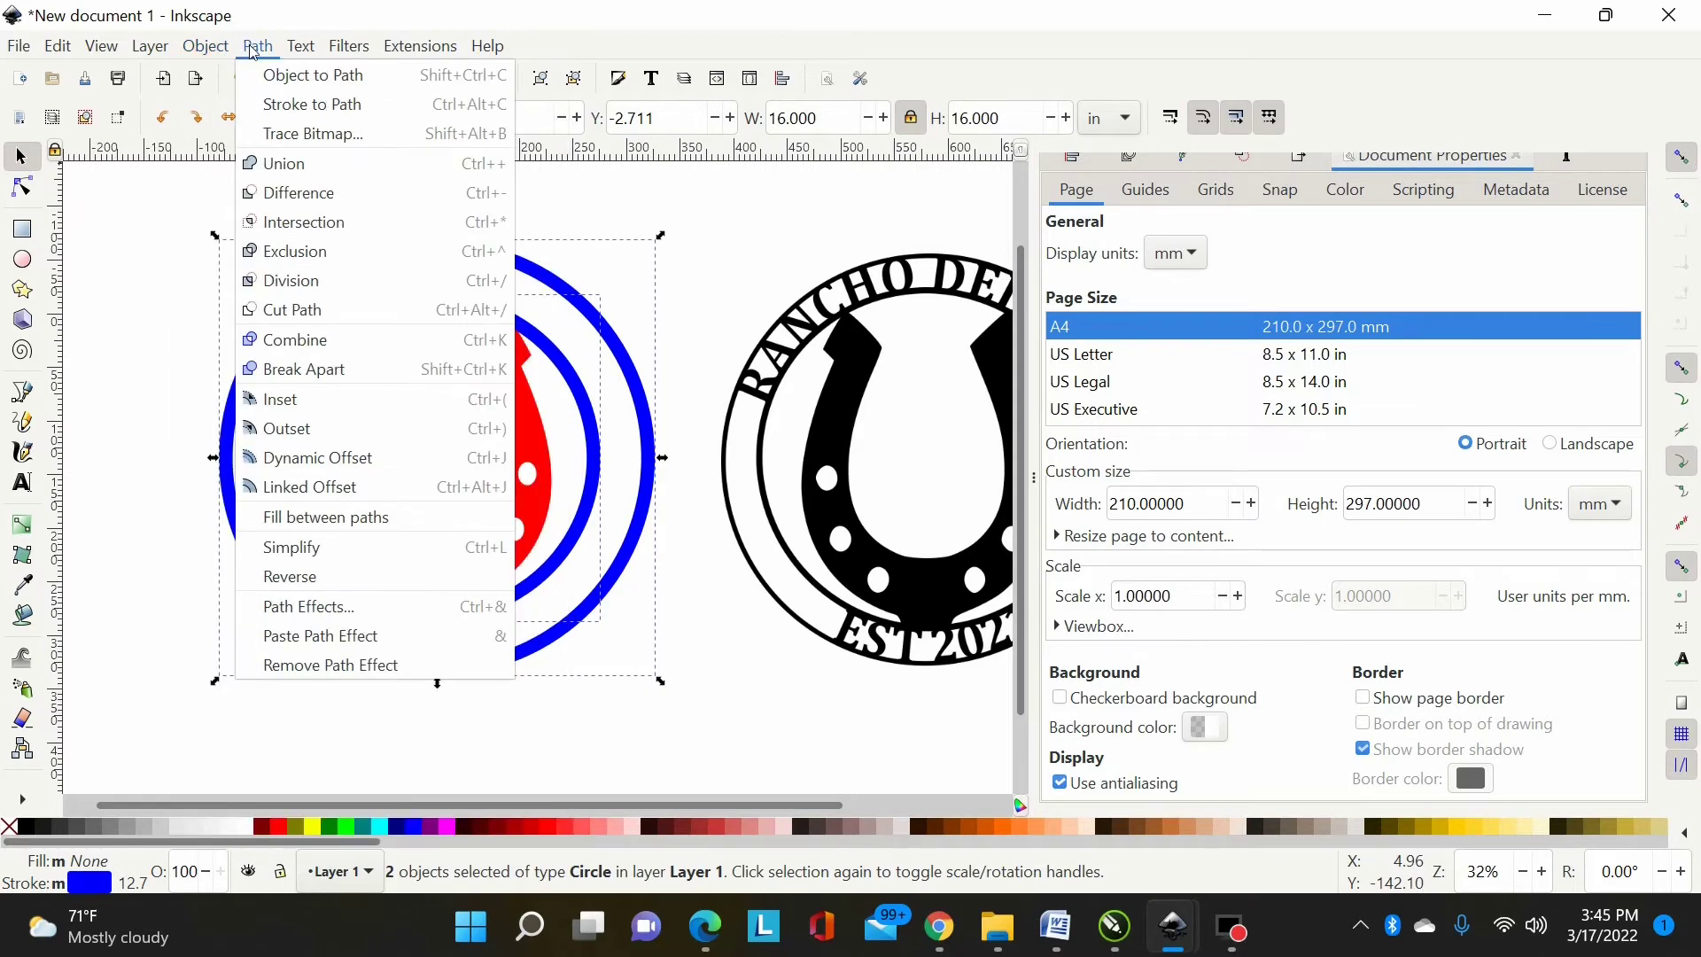
pyautogui.click(300, 108)
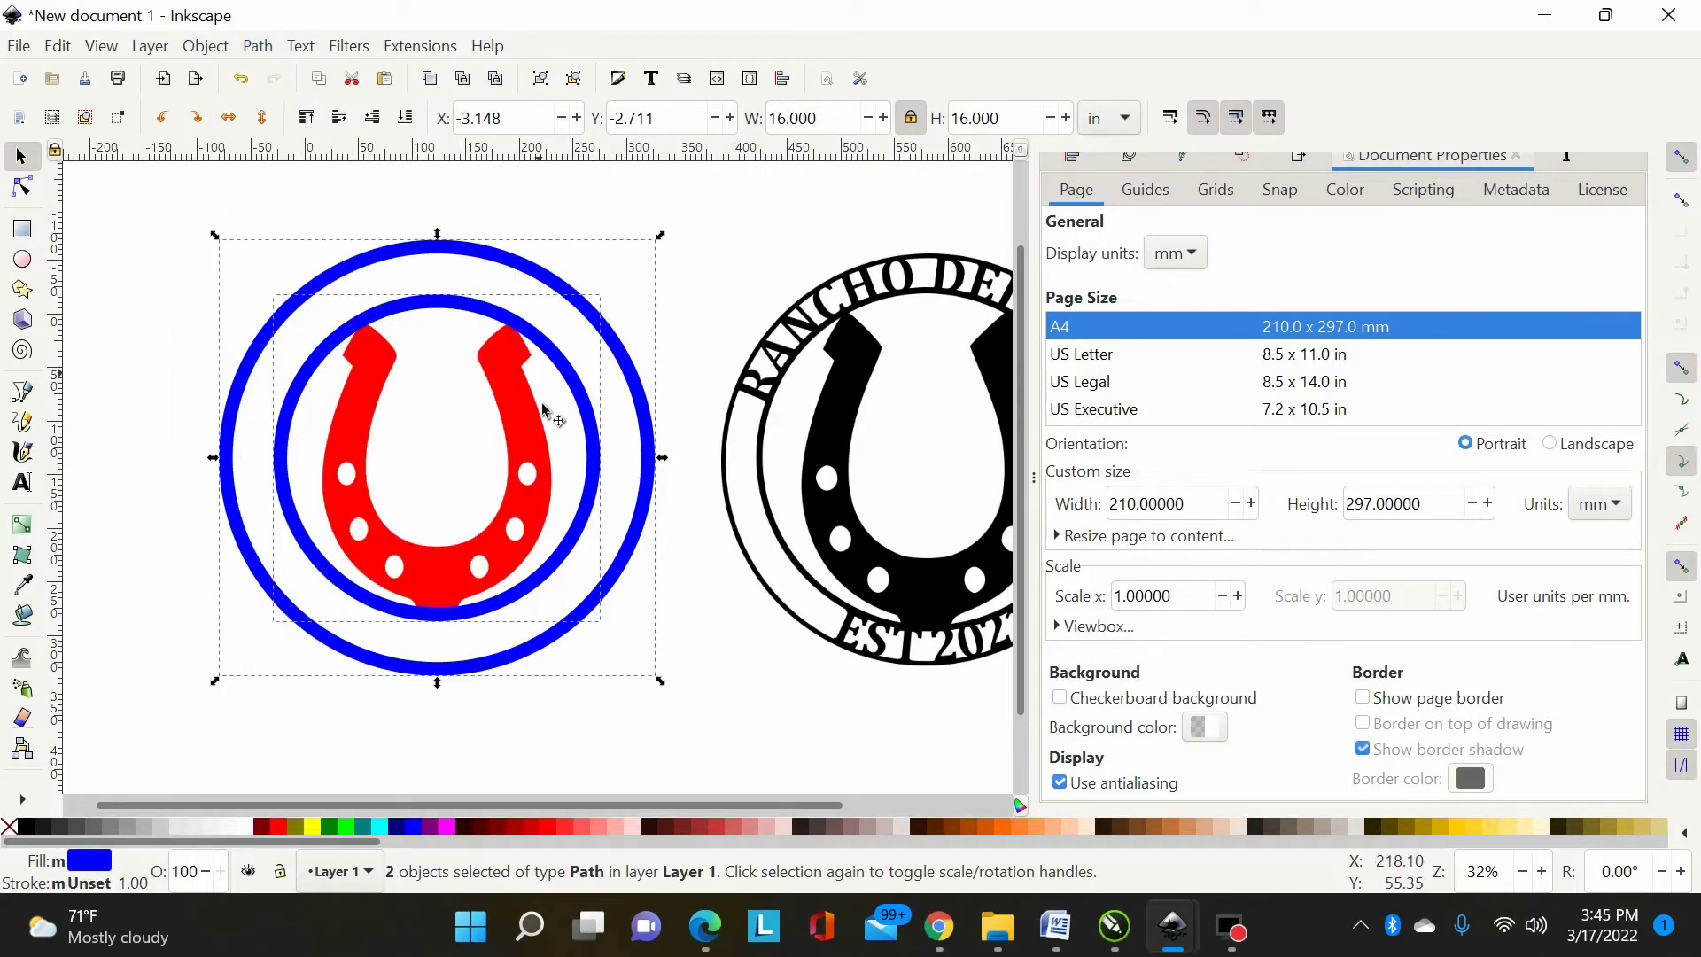
pyautogui.click(29, 192)
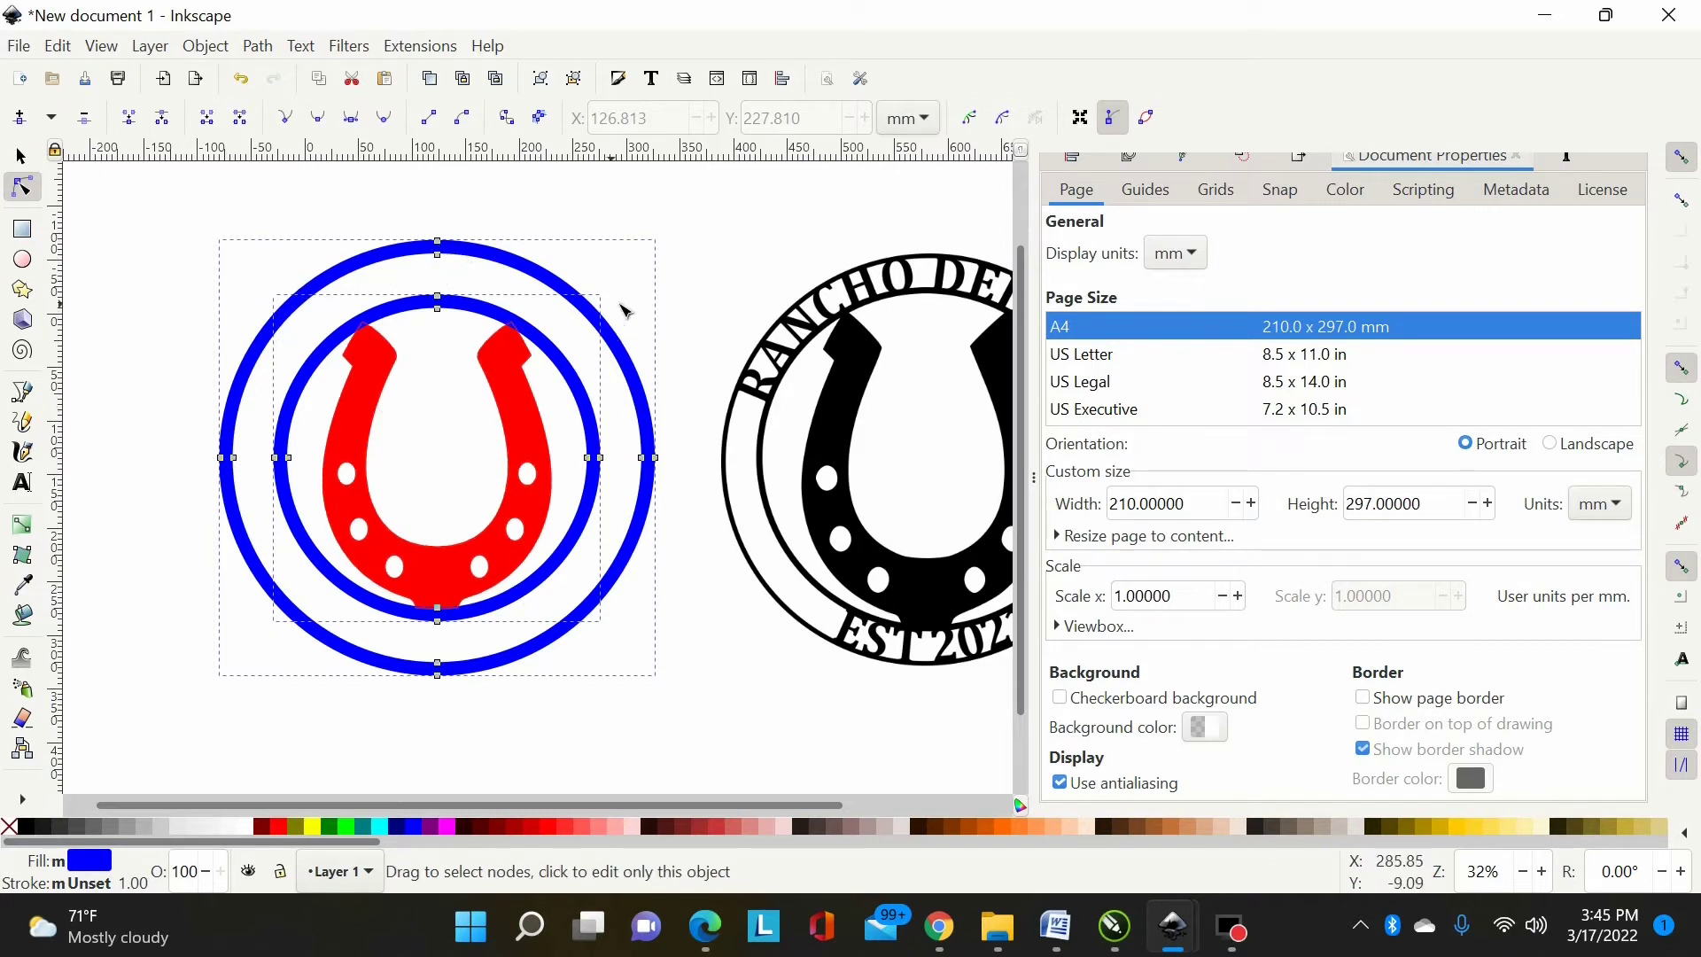
pyautogui.click(620, 321)
pyautogui.click(24, 157)
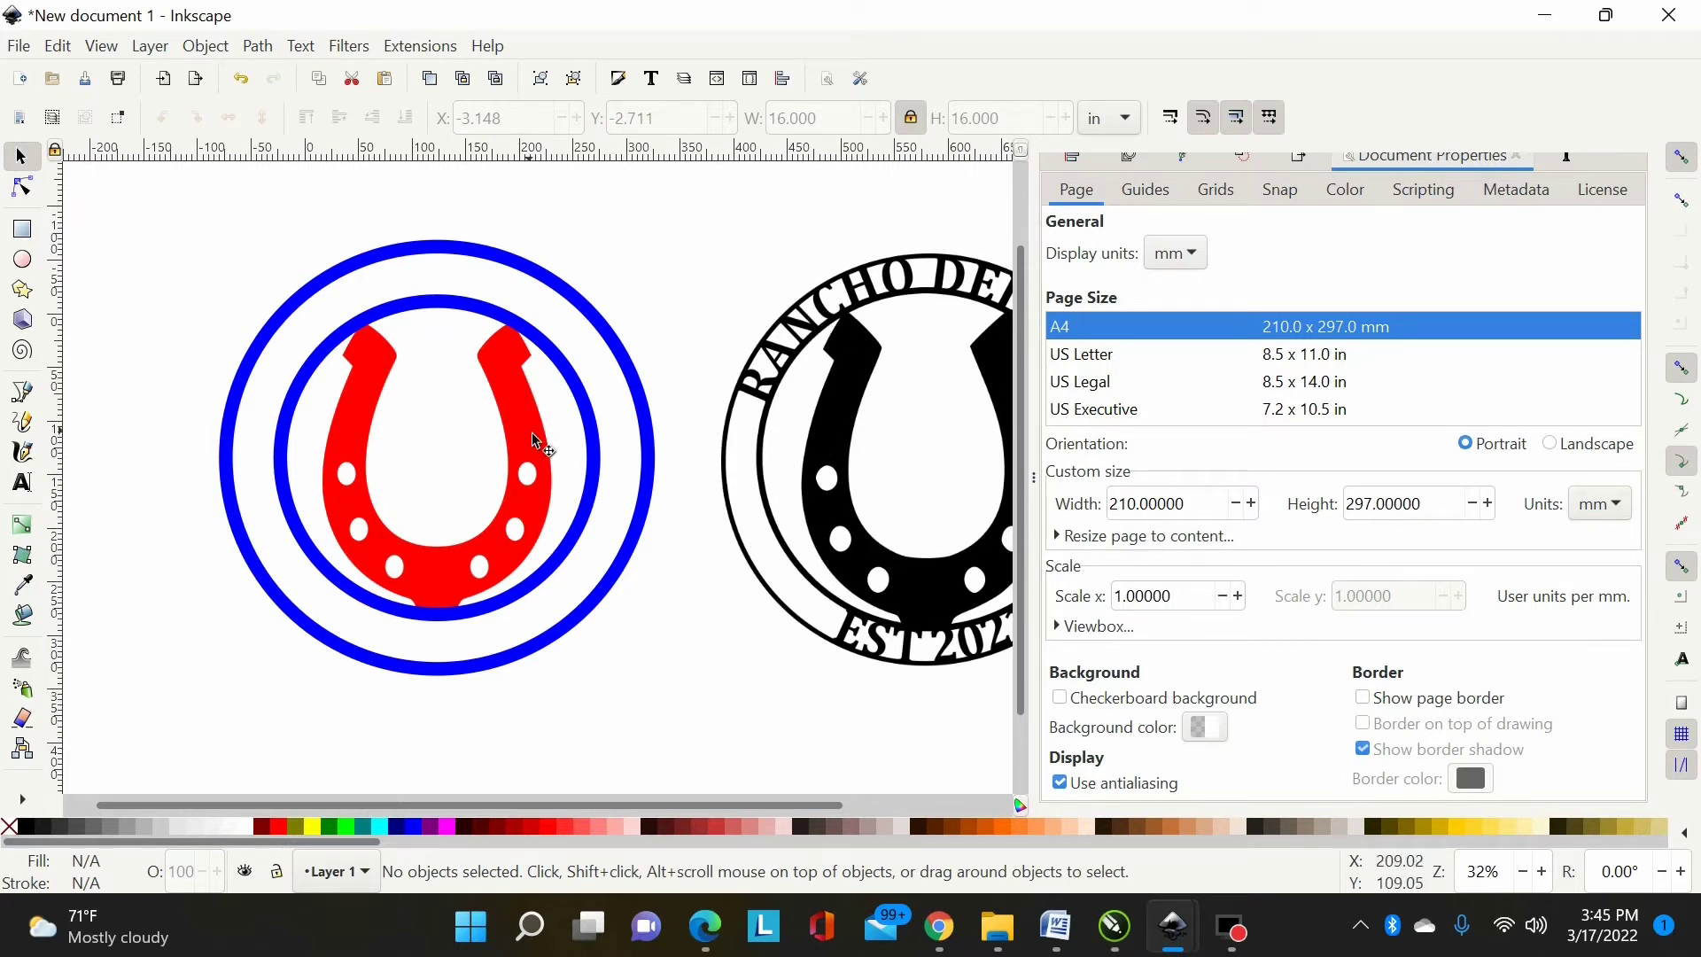
# Step: Unite the red horseshoe and both blue rings into a single path and fill it black
pyautogui.click(533, 435)
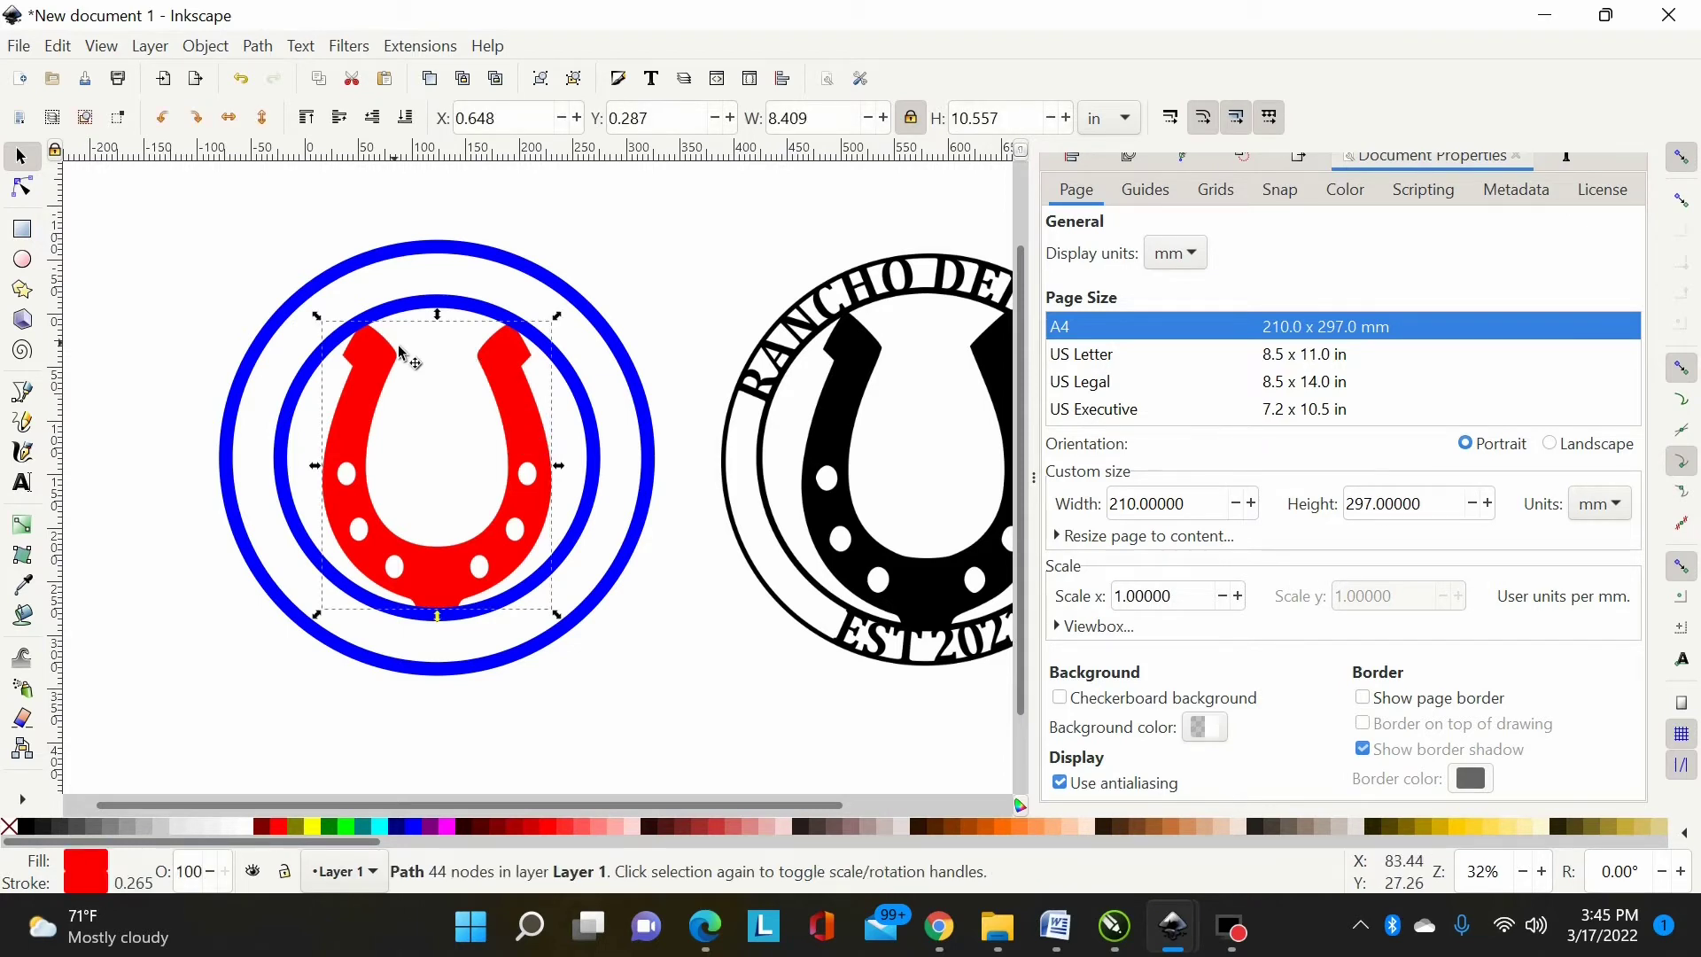
pyautogui.keyDown('shift'); pyautogui.click(584, 408); pyautogui.keyUp('shift')
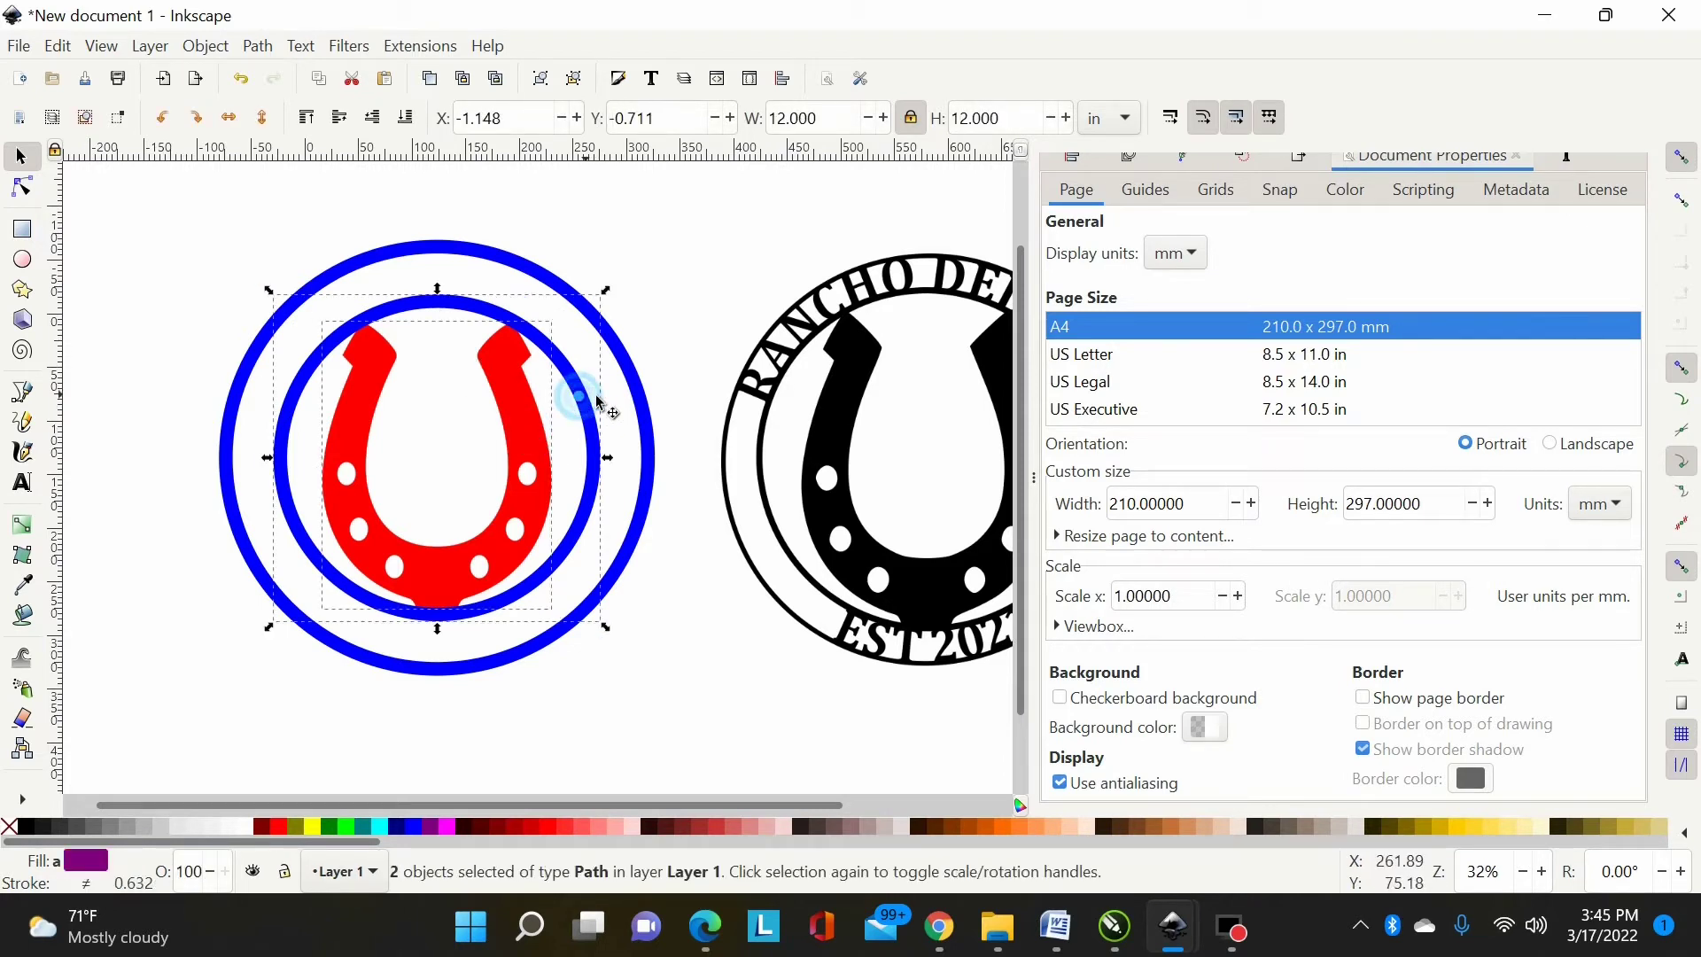
pyautogui.keyDown('shift'); pyautogui.click(654, 365); pyautogui.keyUp('shift')
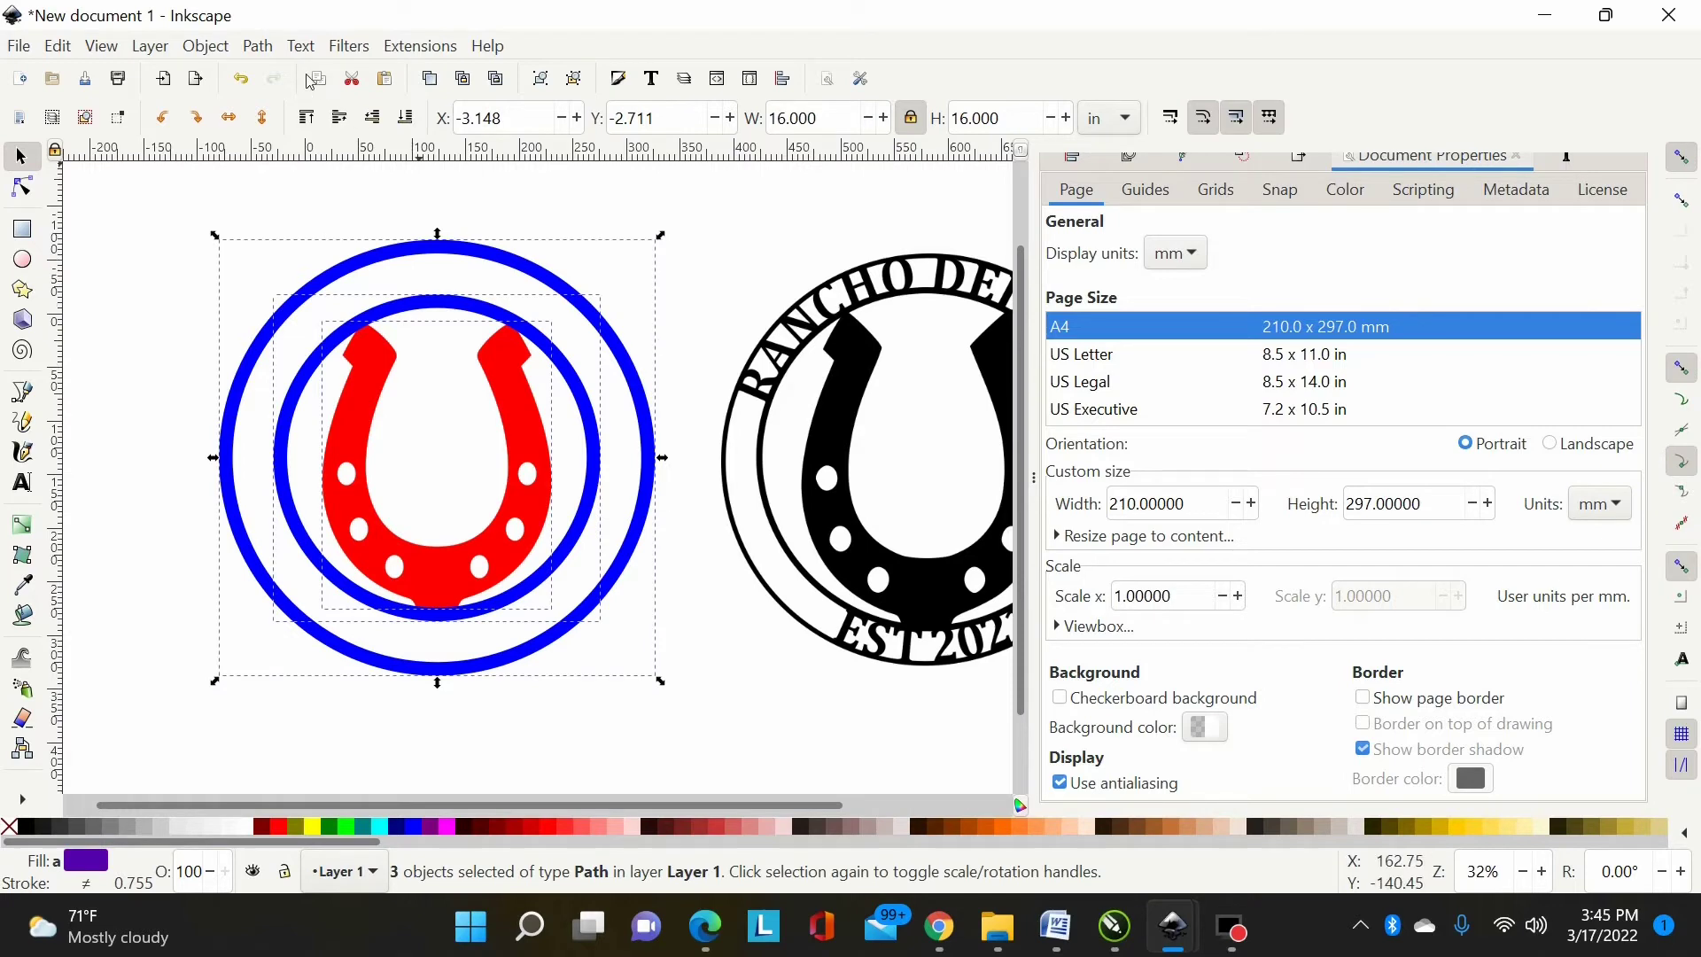
pyautogui.click(258, 47)
pyautogui.click(284, 163)
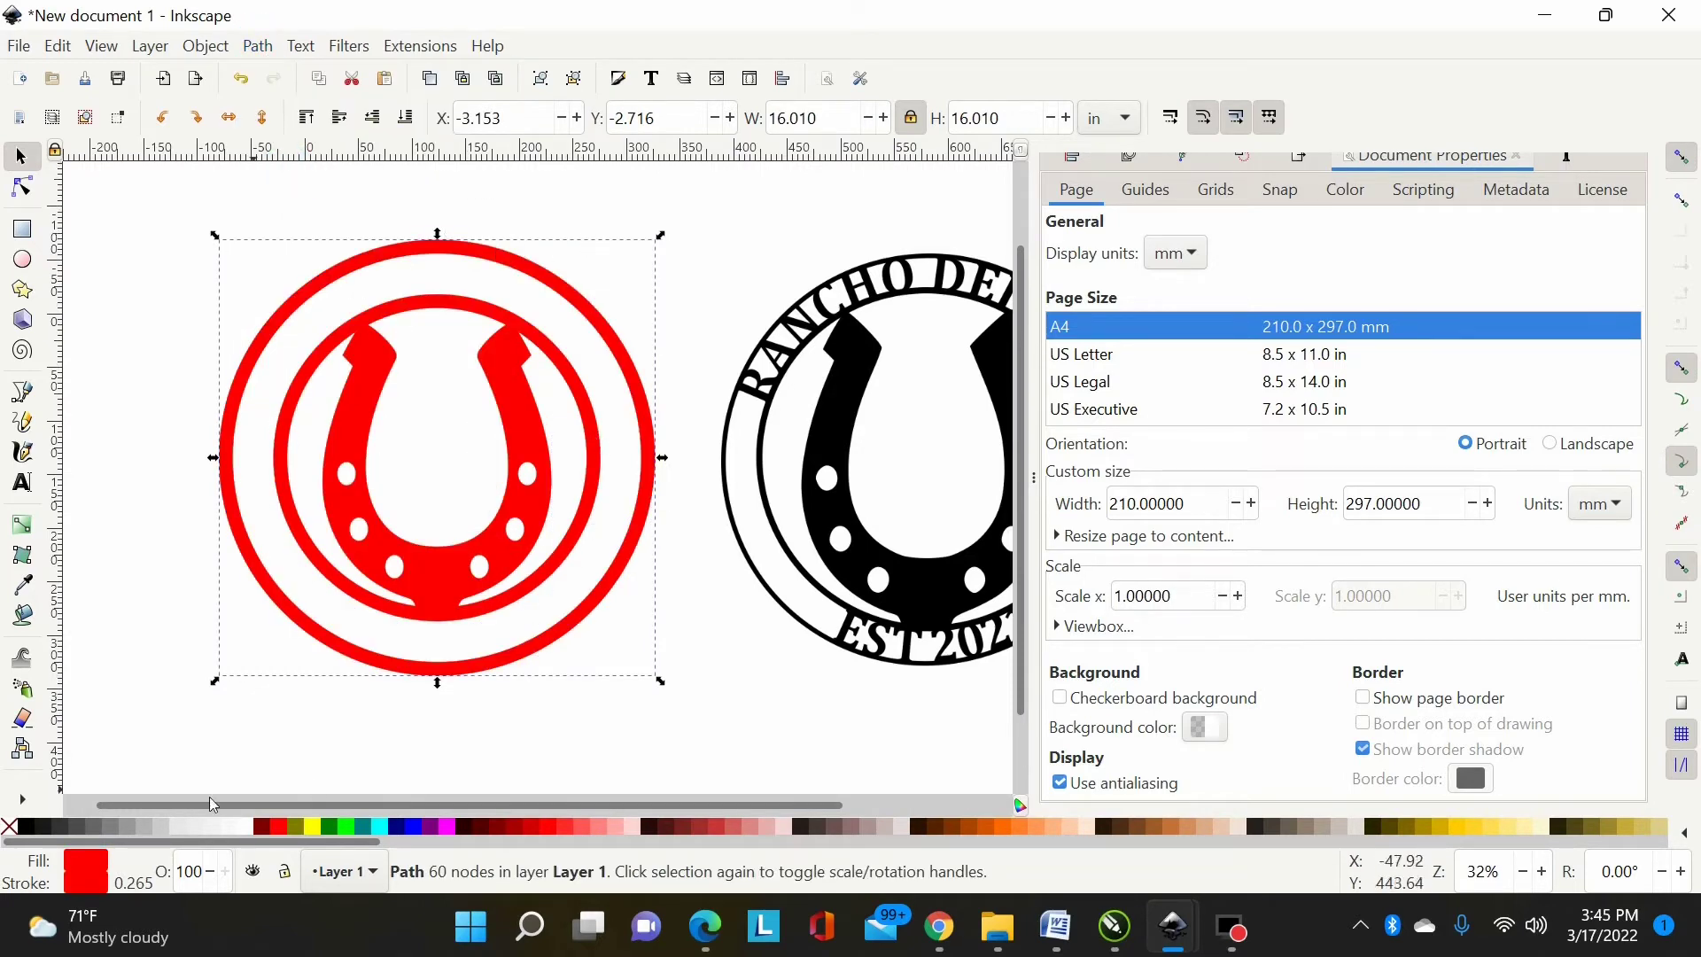
pyautogui.click(26, 826)
pyautogui.click(408, 719)
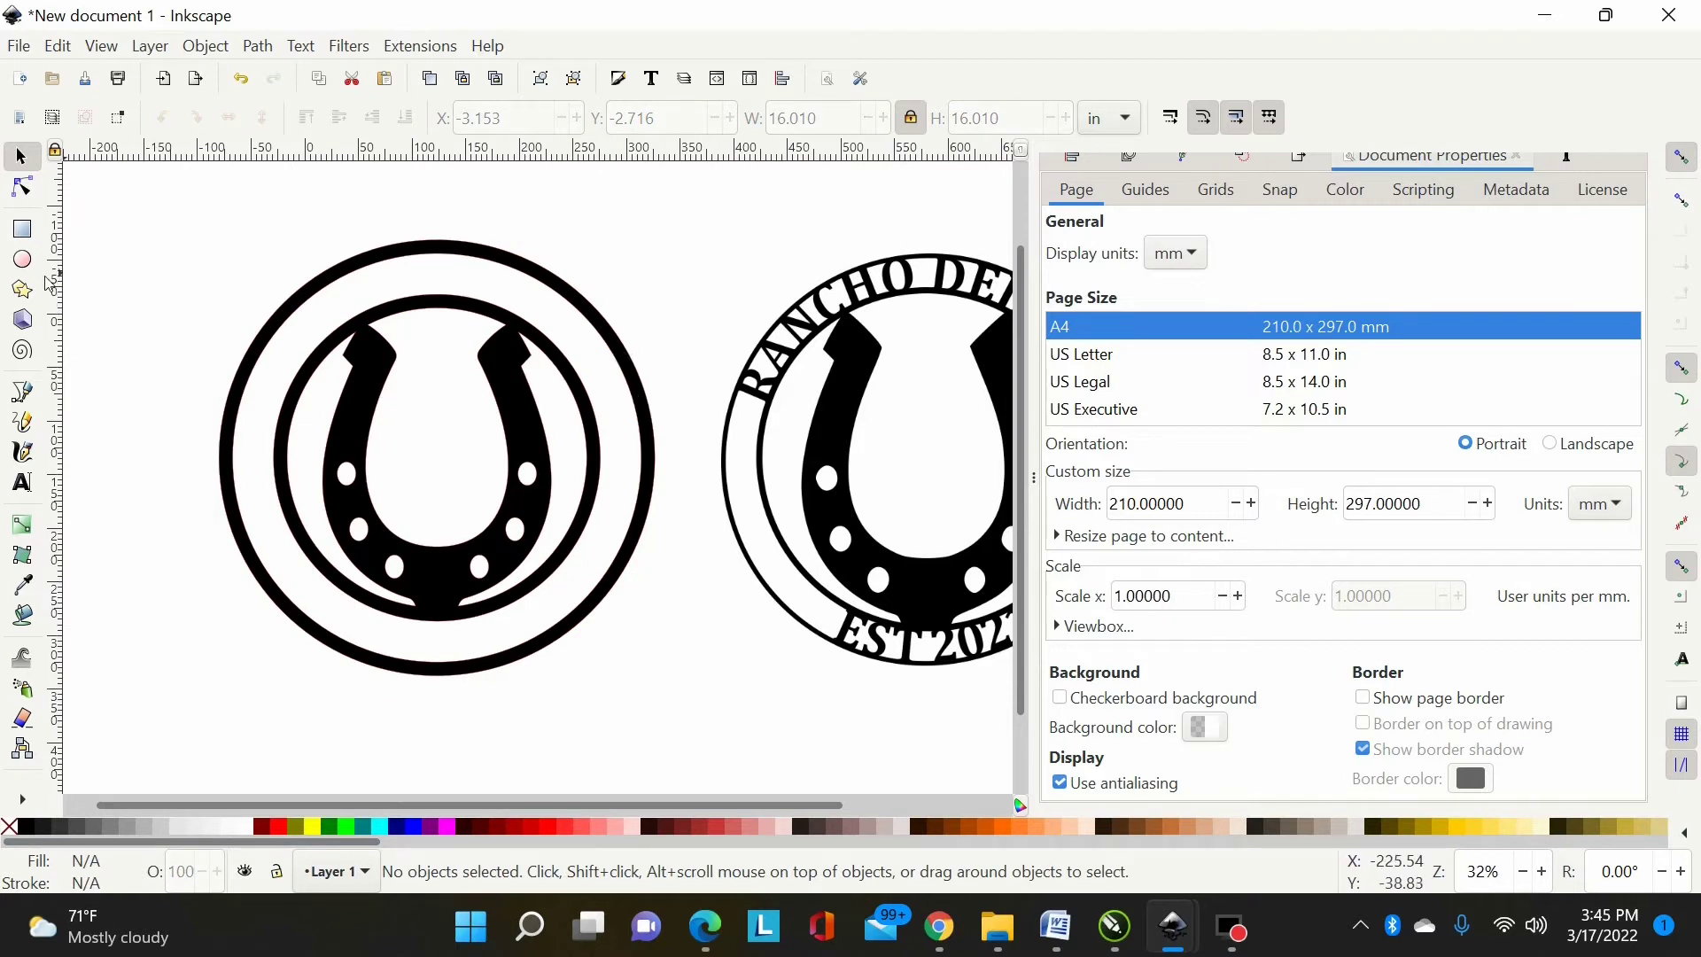
pyautogui.click(24, 190)
pyautogui.click(387, 430)
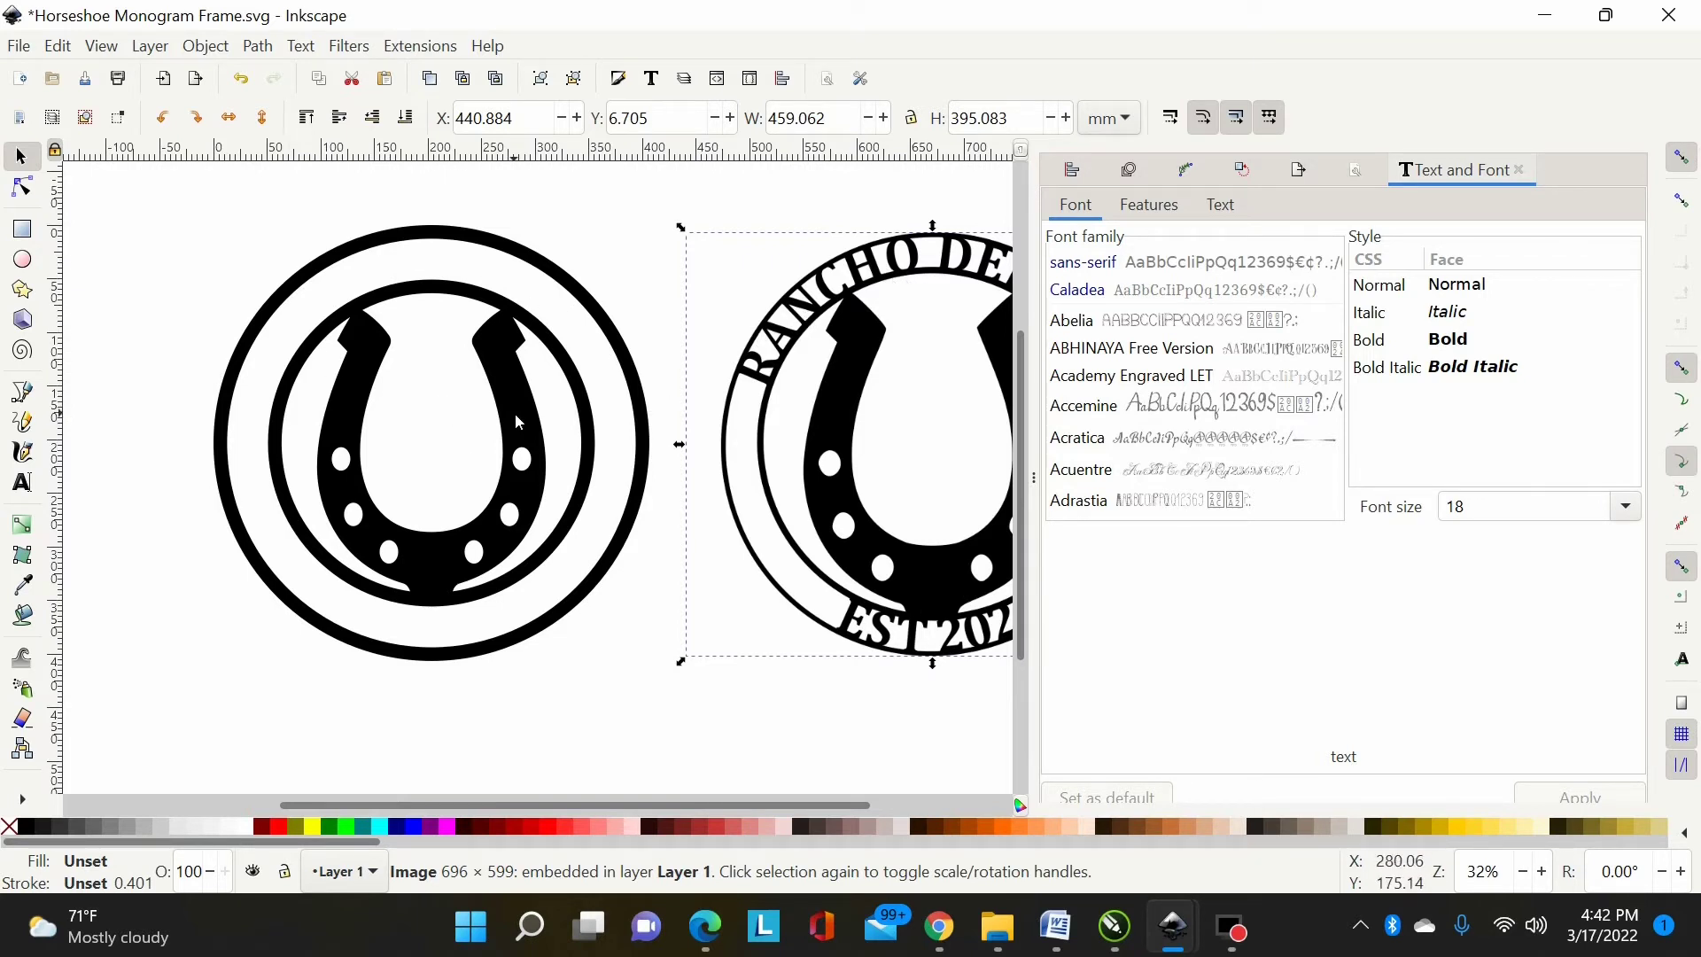
# Step: Draw a circle about 206 mm in diameter over the horseshoe, with no fill and a blue stroke
pyautogui.press('+')
pyautogui.press('+')
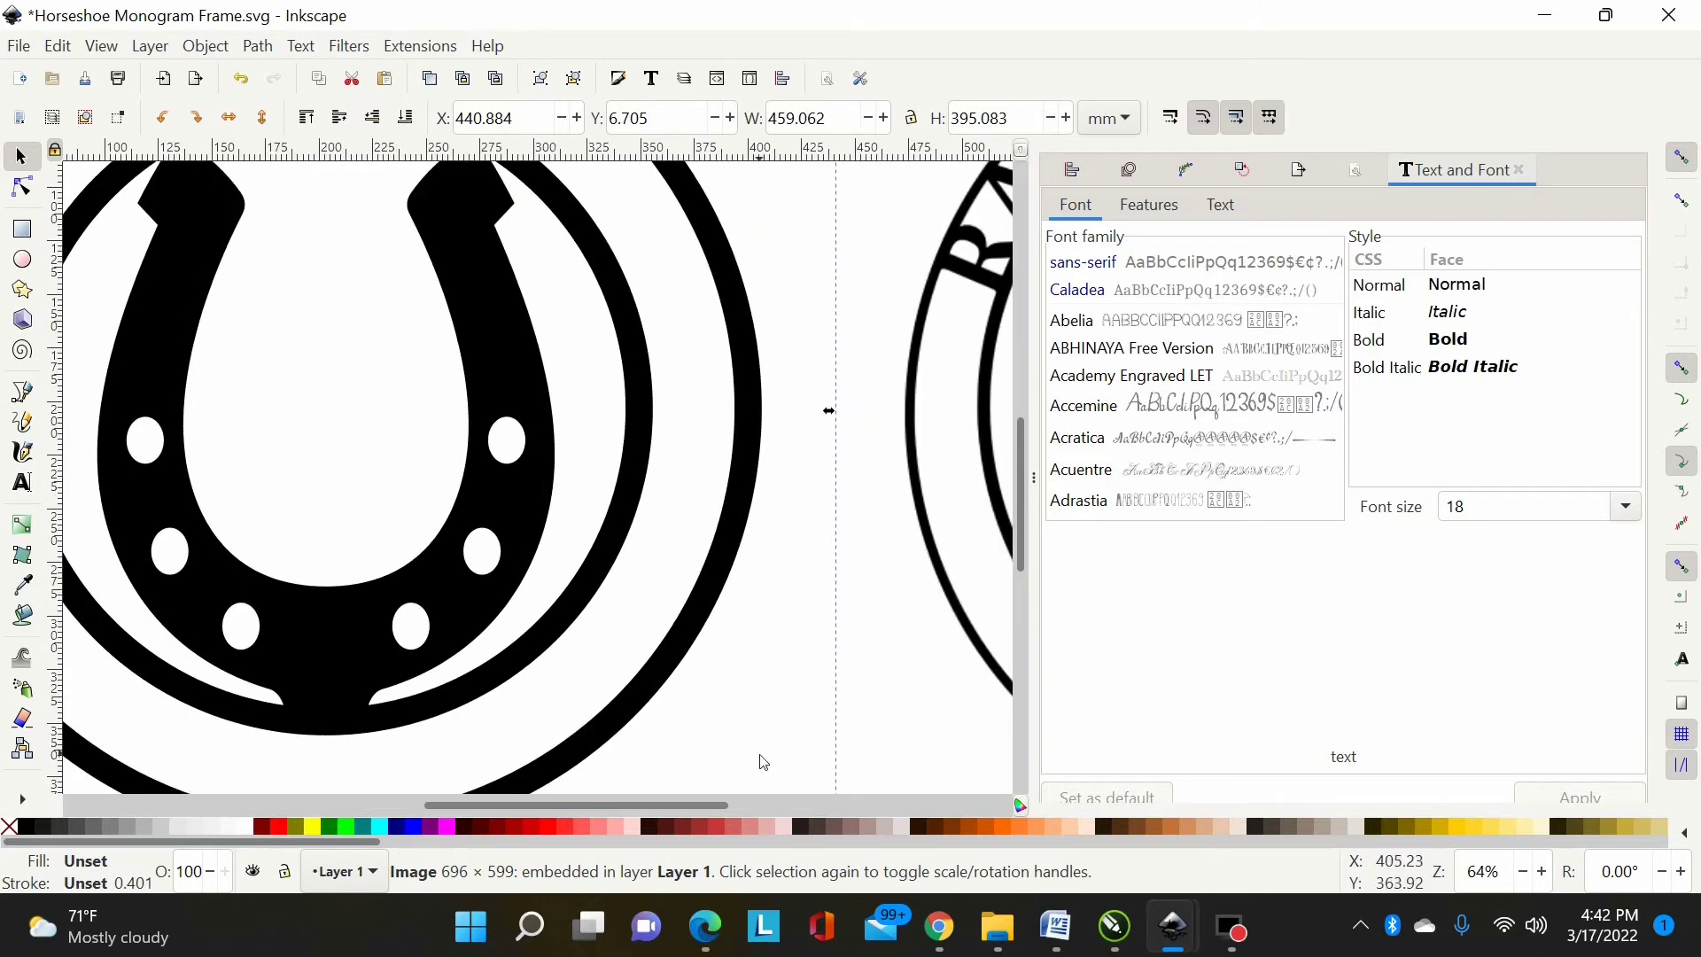
pyautogui.moveTo(729, 806); pyautogui.dragTo(653, 808)
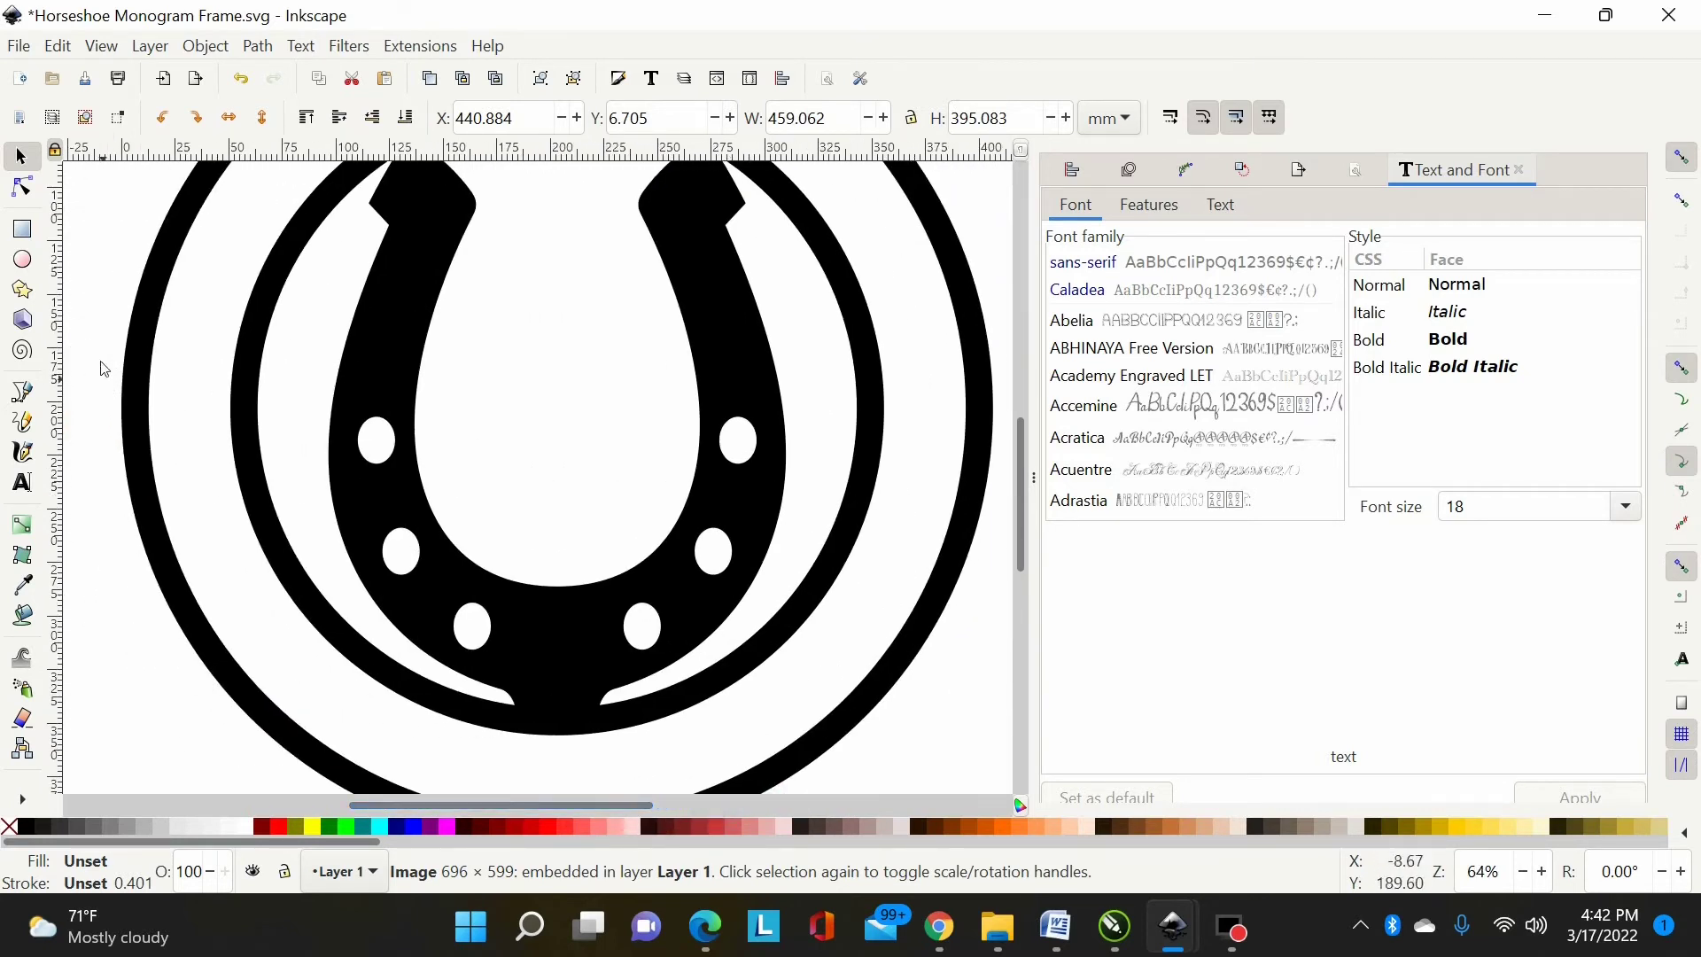
pyautogui.click(22, 260)
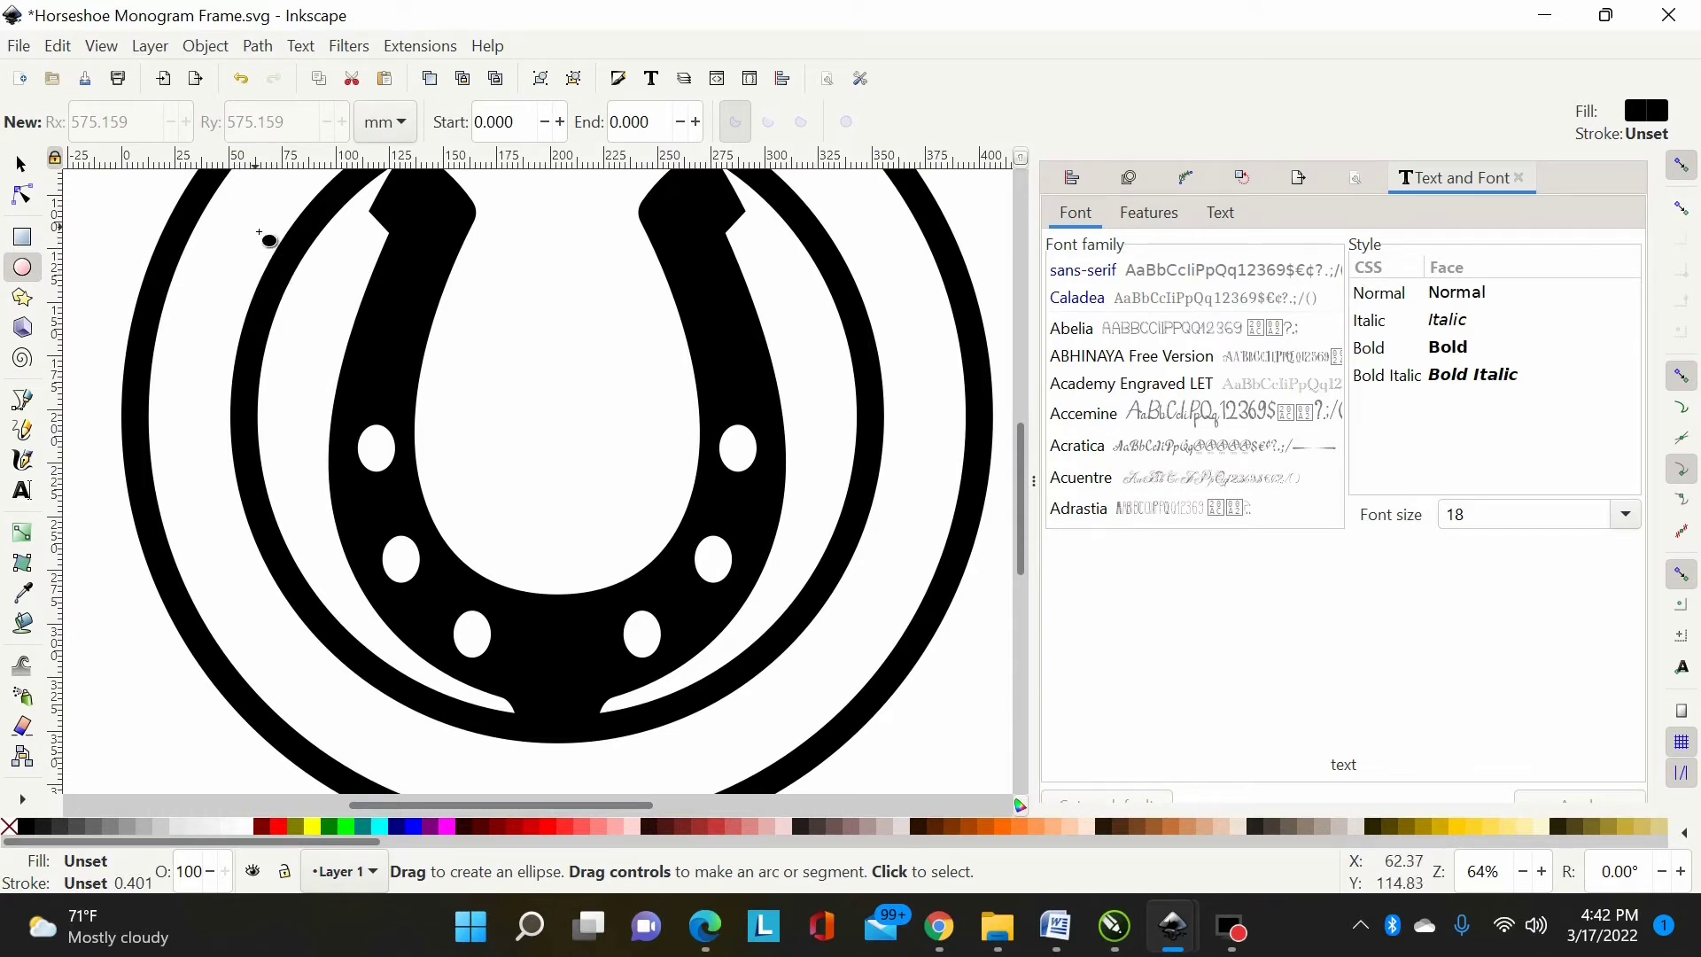
pyautogui.moveTo(258, 228); pyautogui.dragTo(759, 676)
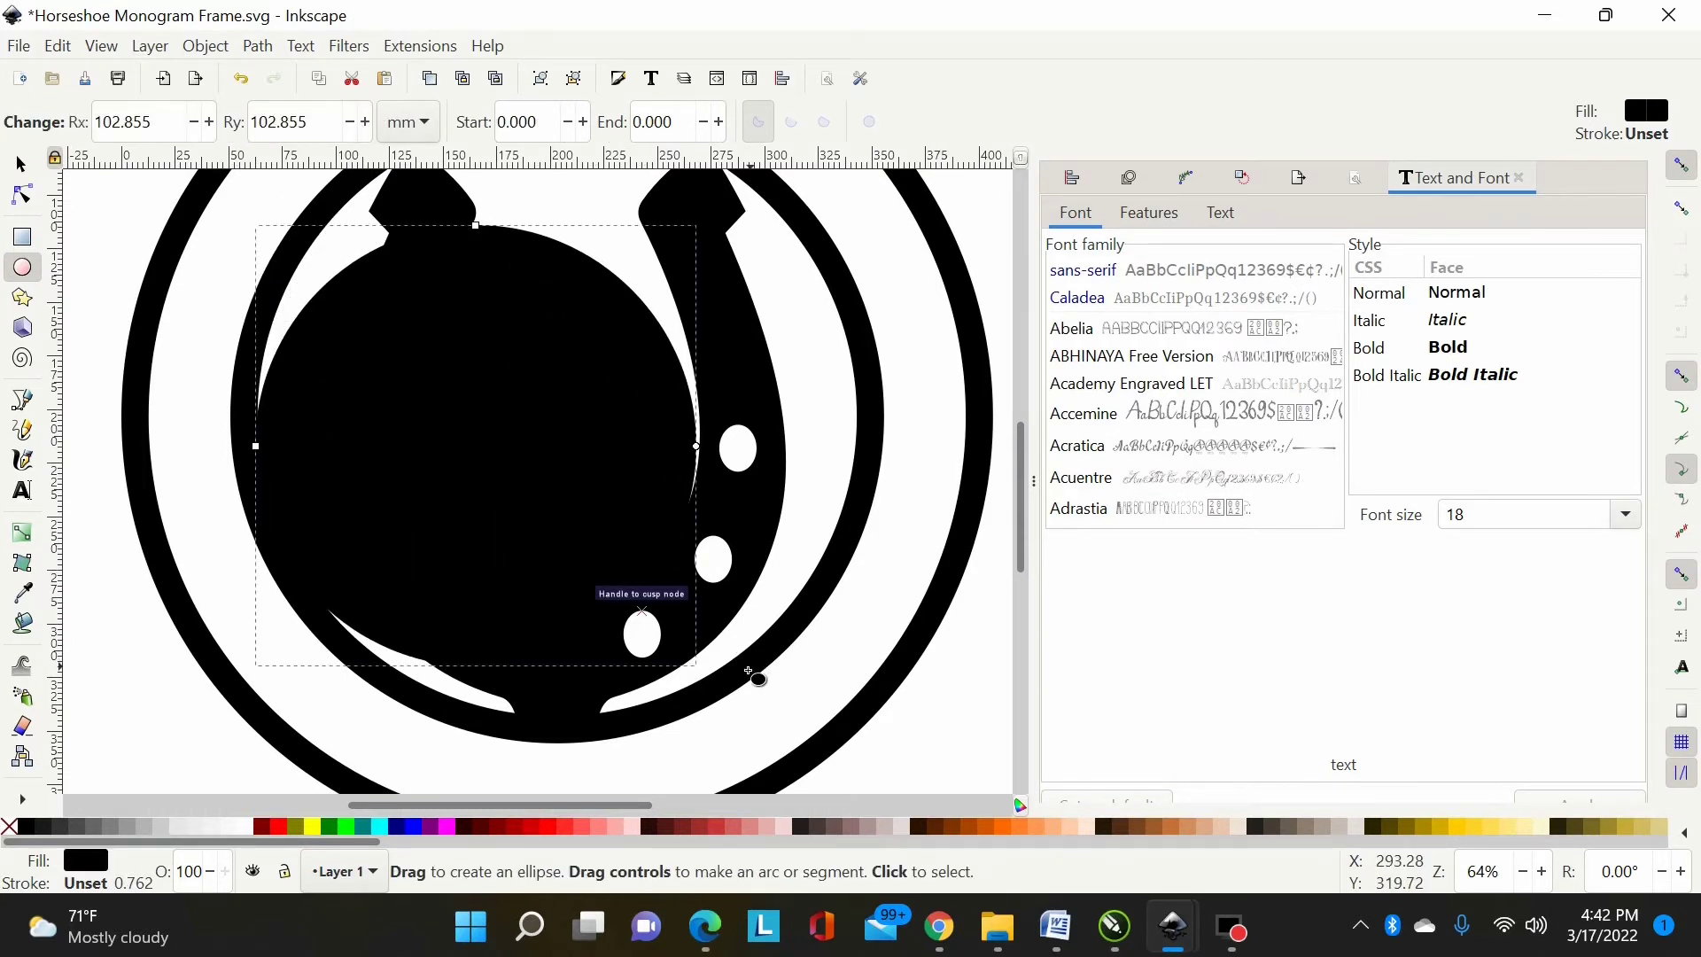
pyautogui.click(9, 829)
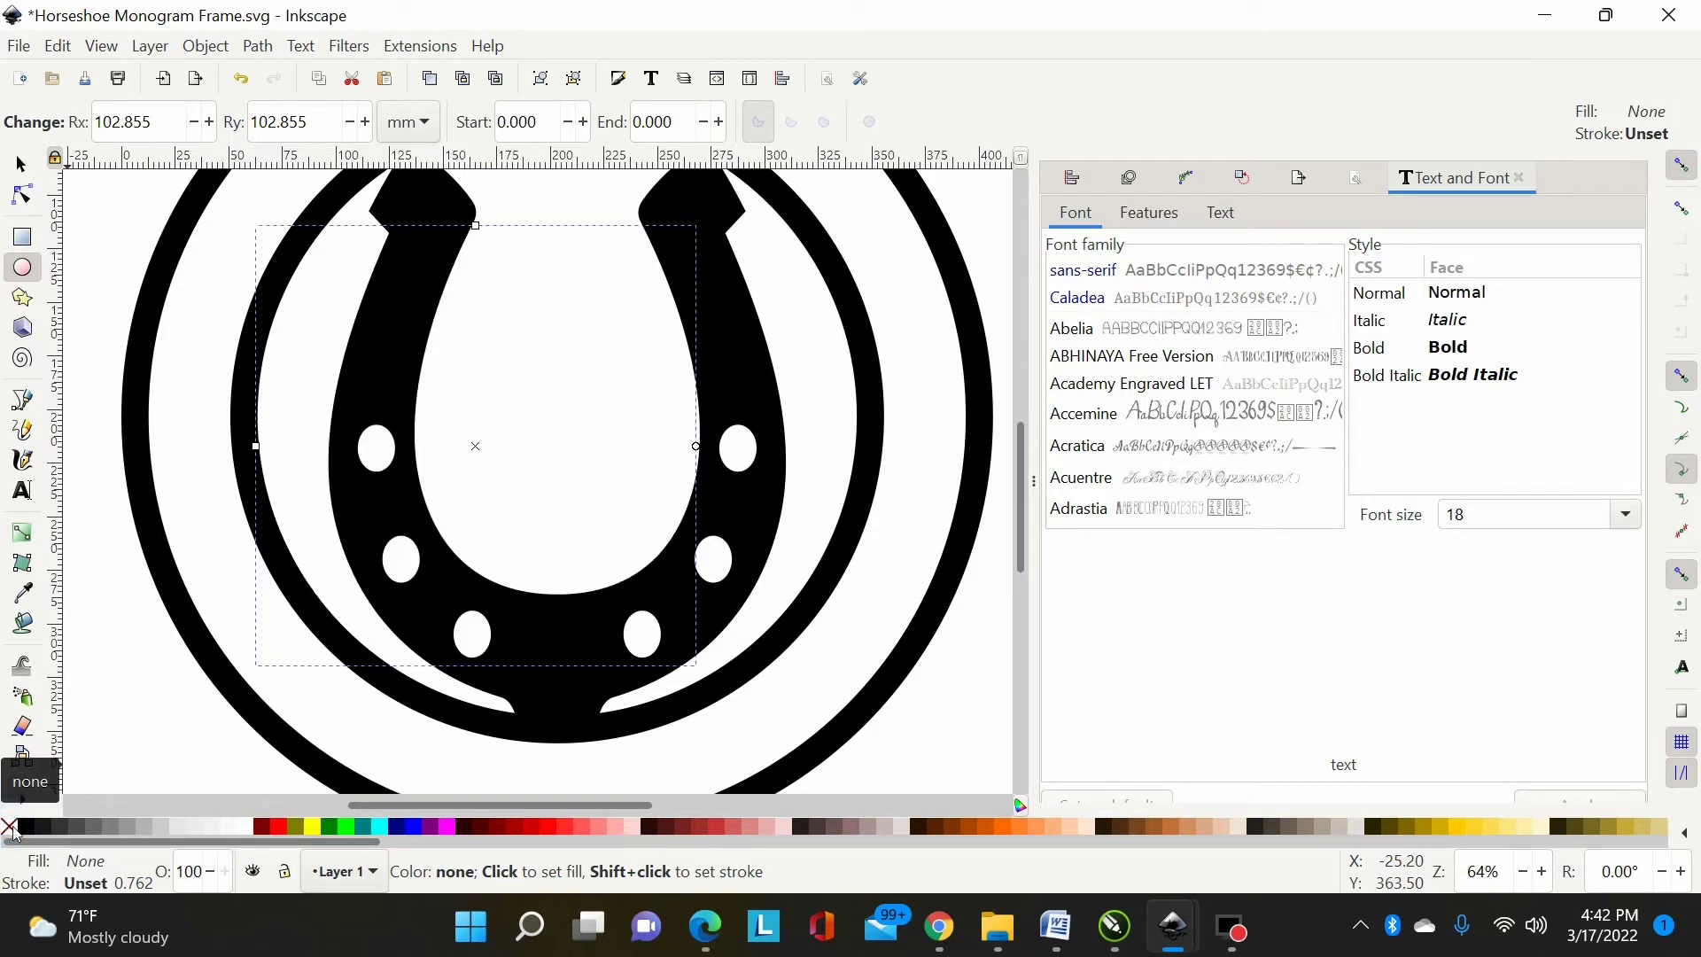
pyautogui.keyDown('shift'); pyautogui.click(415, 830); pyautogui.keyUp('shift')
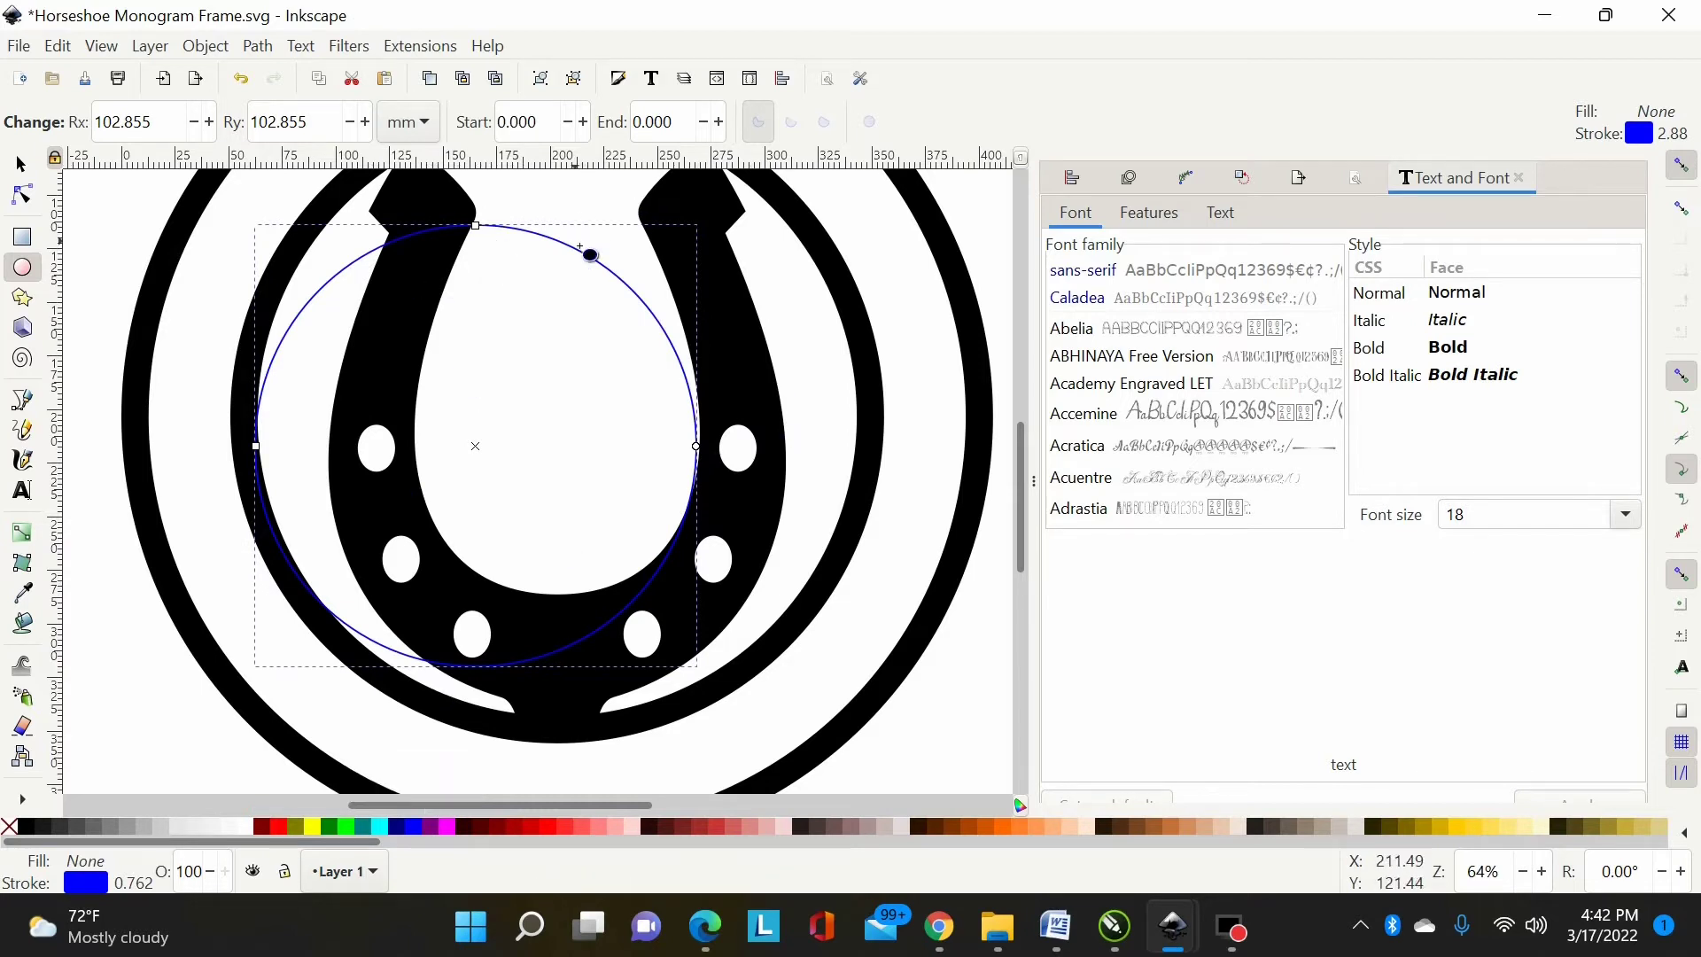
# Step: Scale the blue circle up proportionally to a diameter of about 278 mm
pyautogui.scroll(2, 591, 276)
pyautogui.click(21, 163)
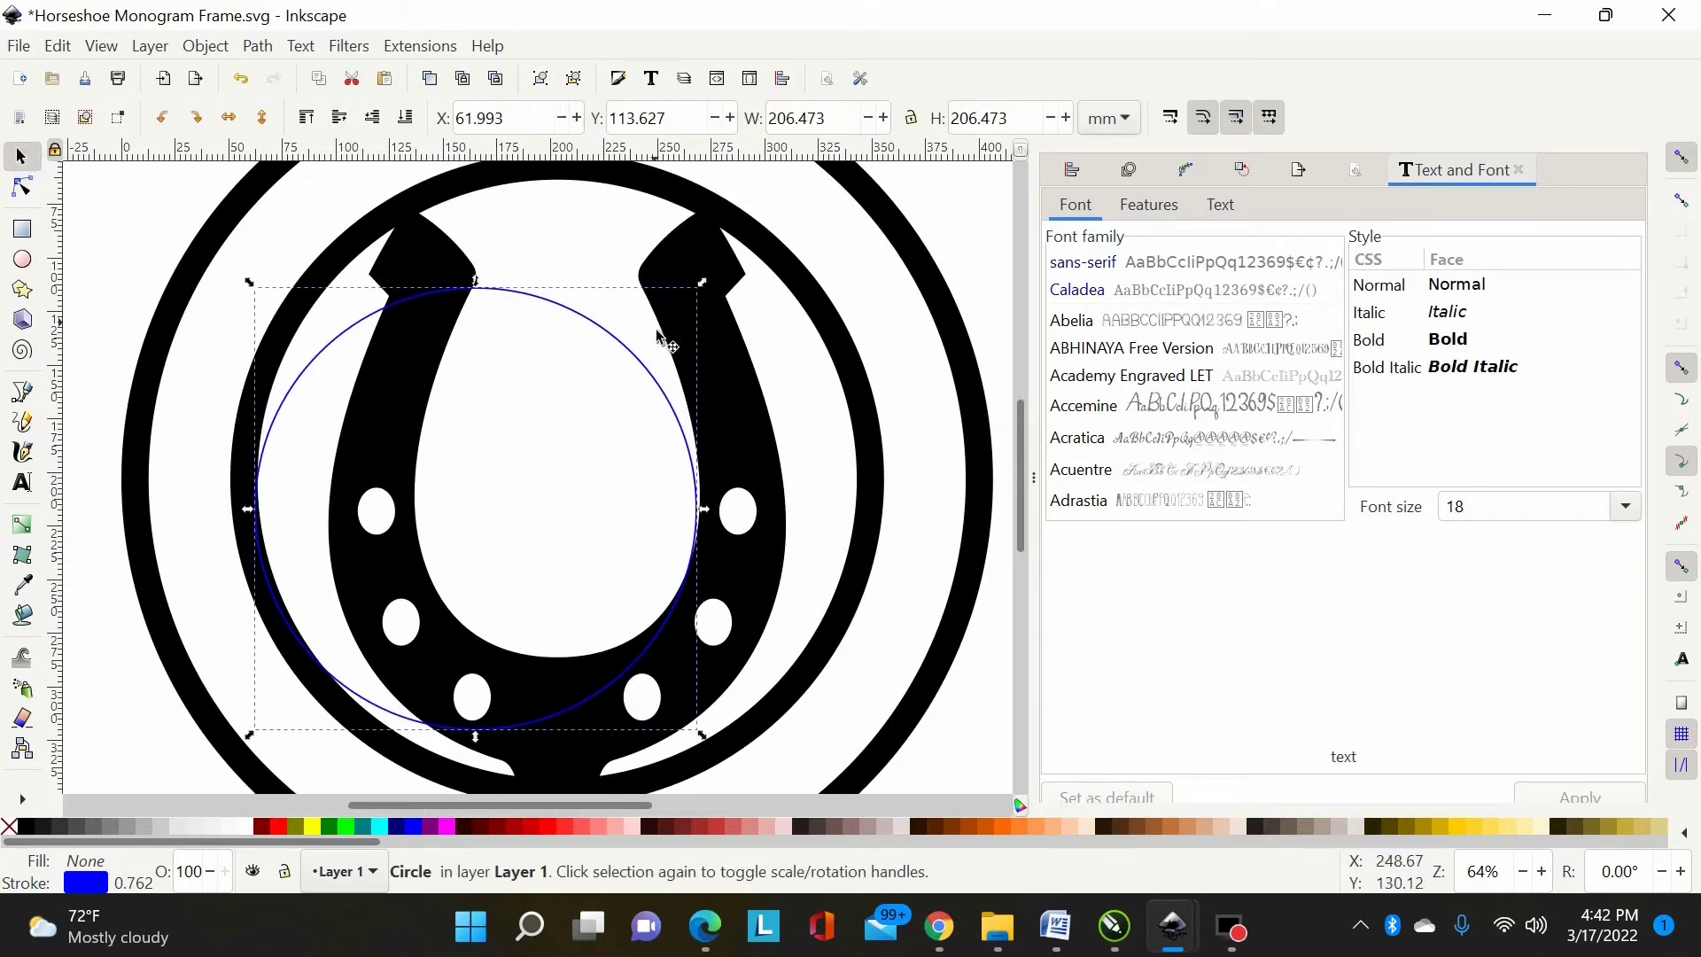
pyautogui.press('-')
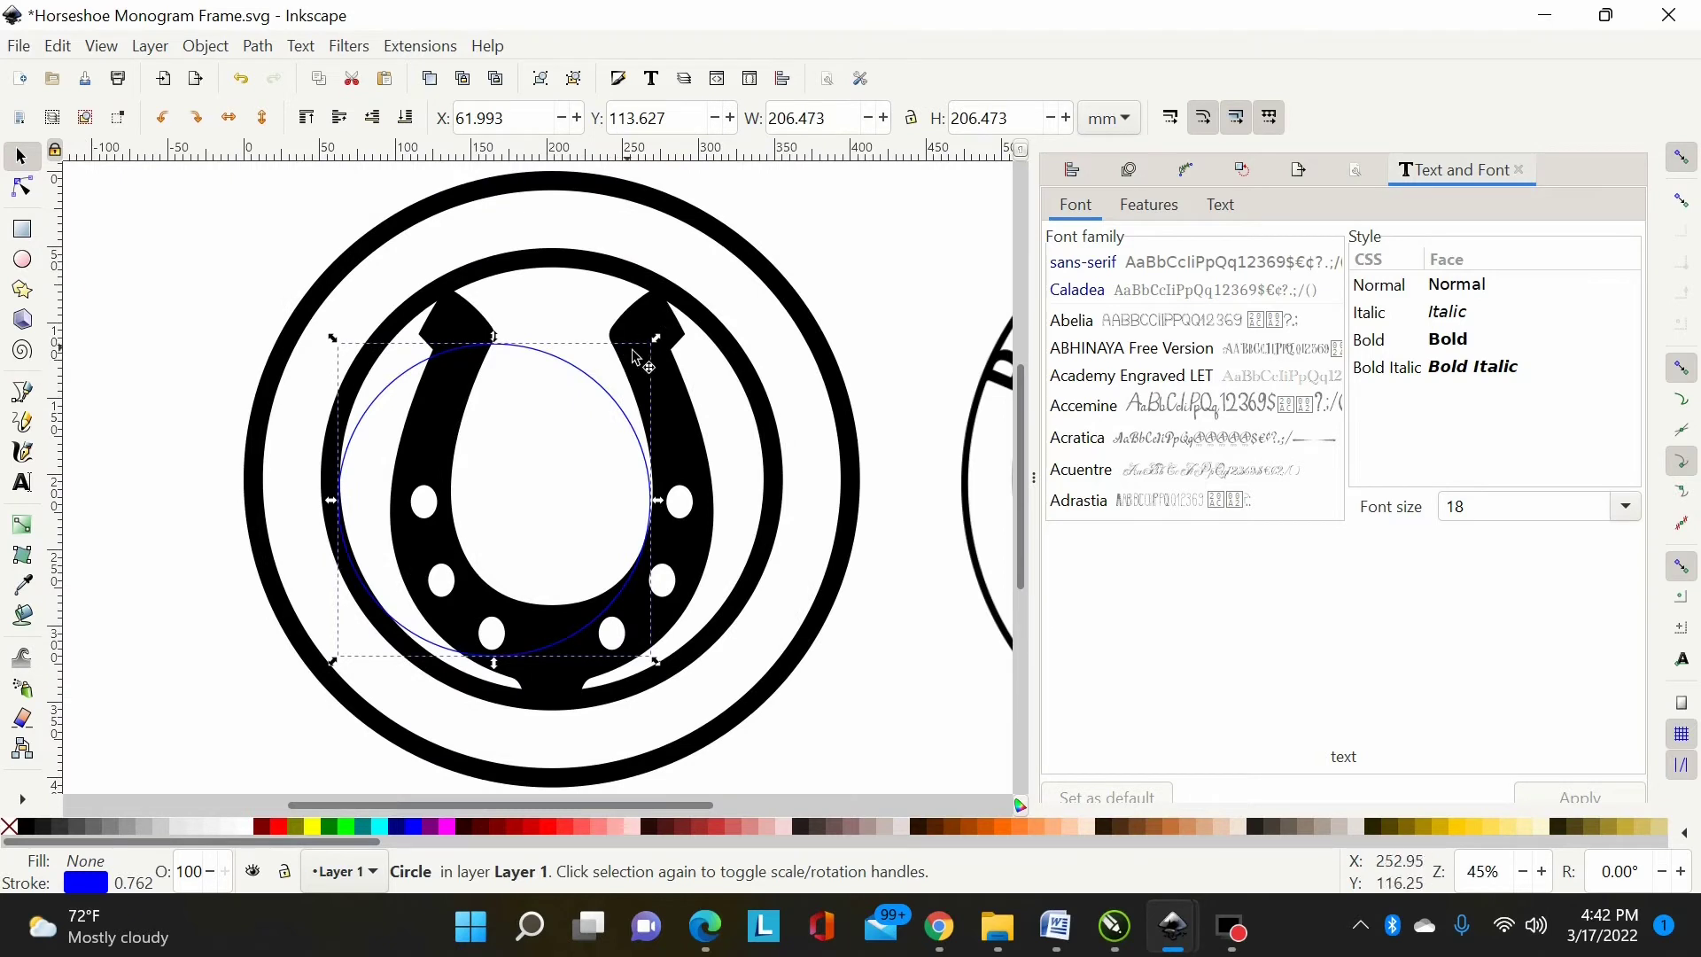
pyautogui.moveTo(662, 348); pyautogui.dragTo(848, 245)
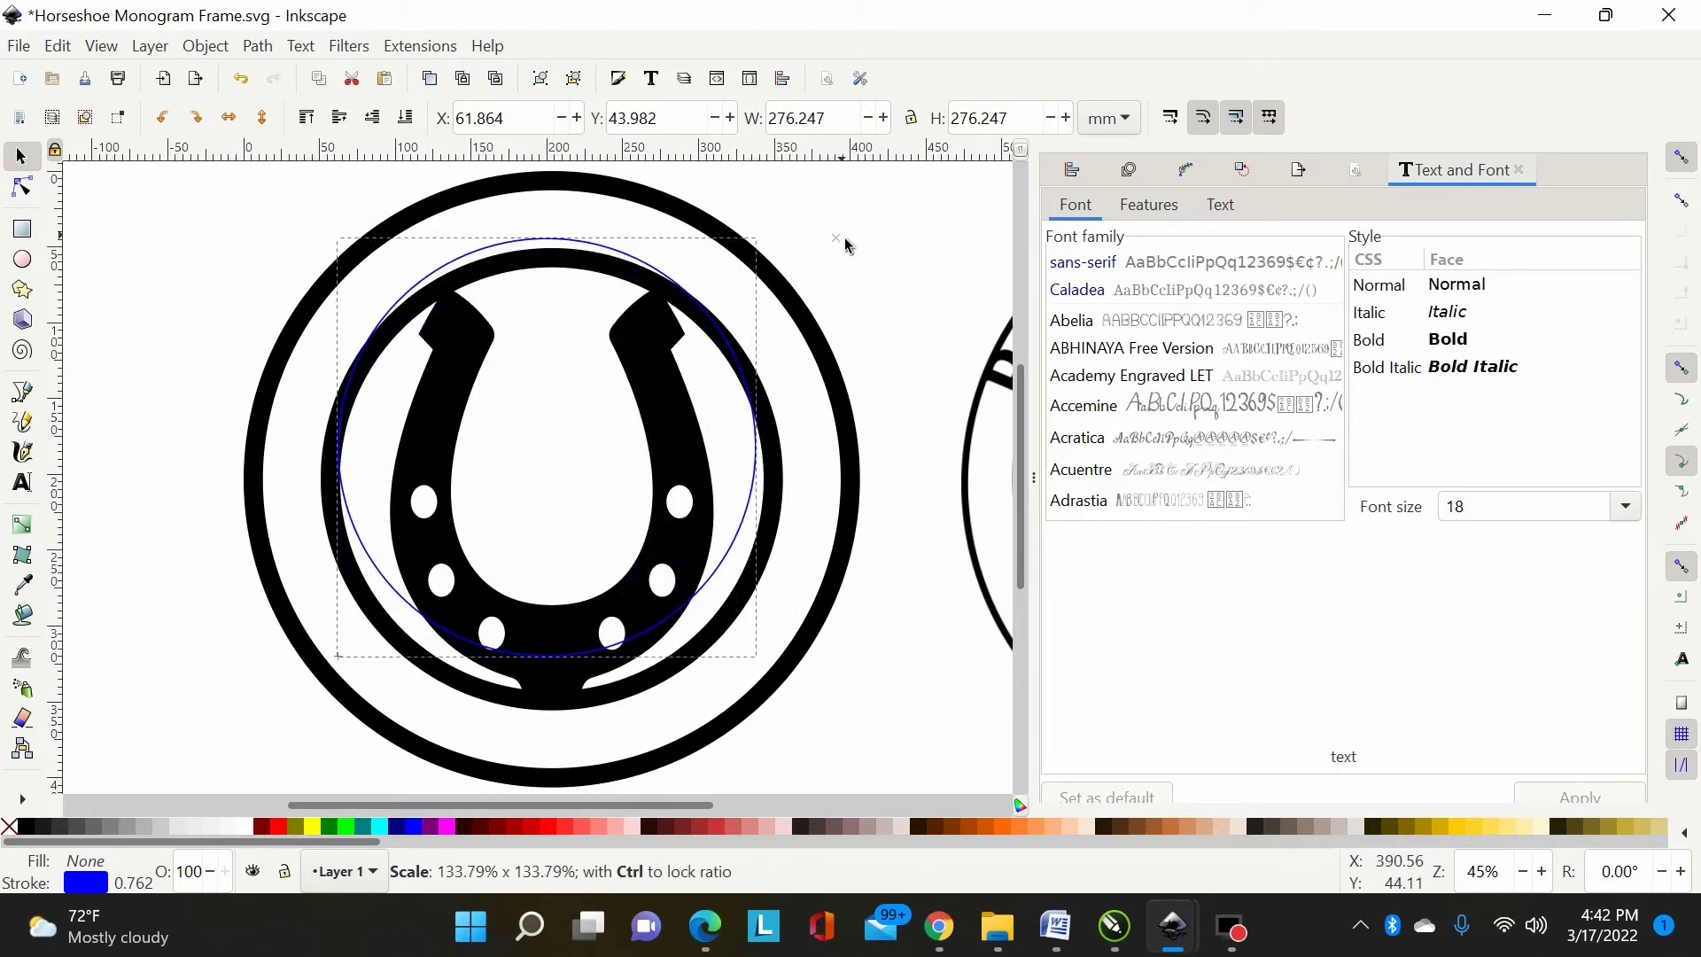
pyautogui.moveTo(848, 245); pyautogui.dragTo(847, 234)
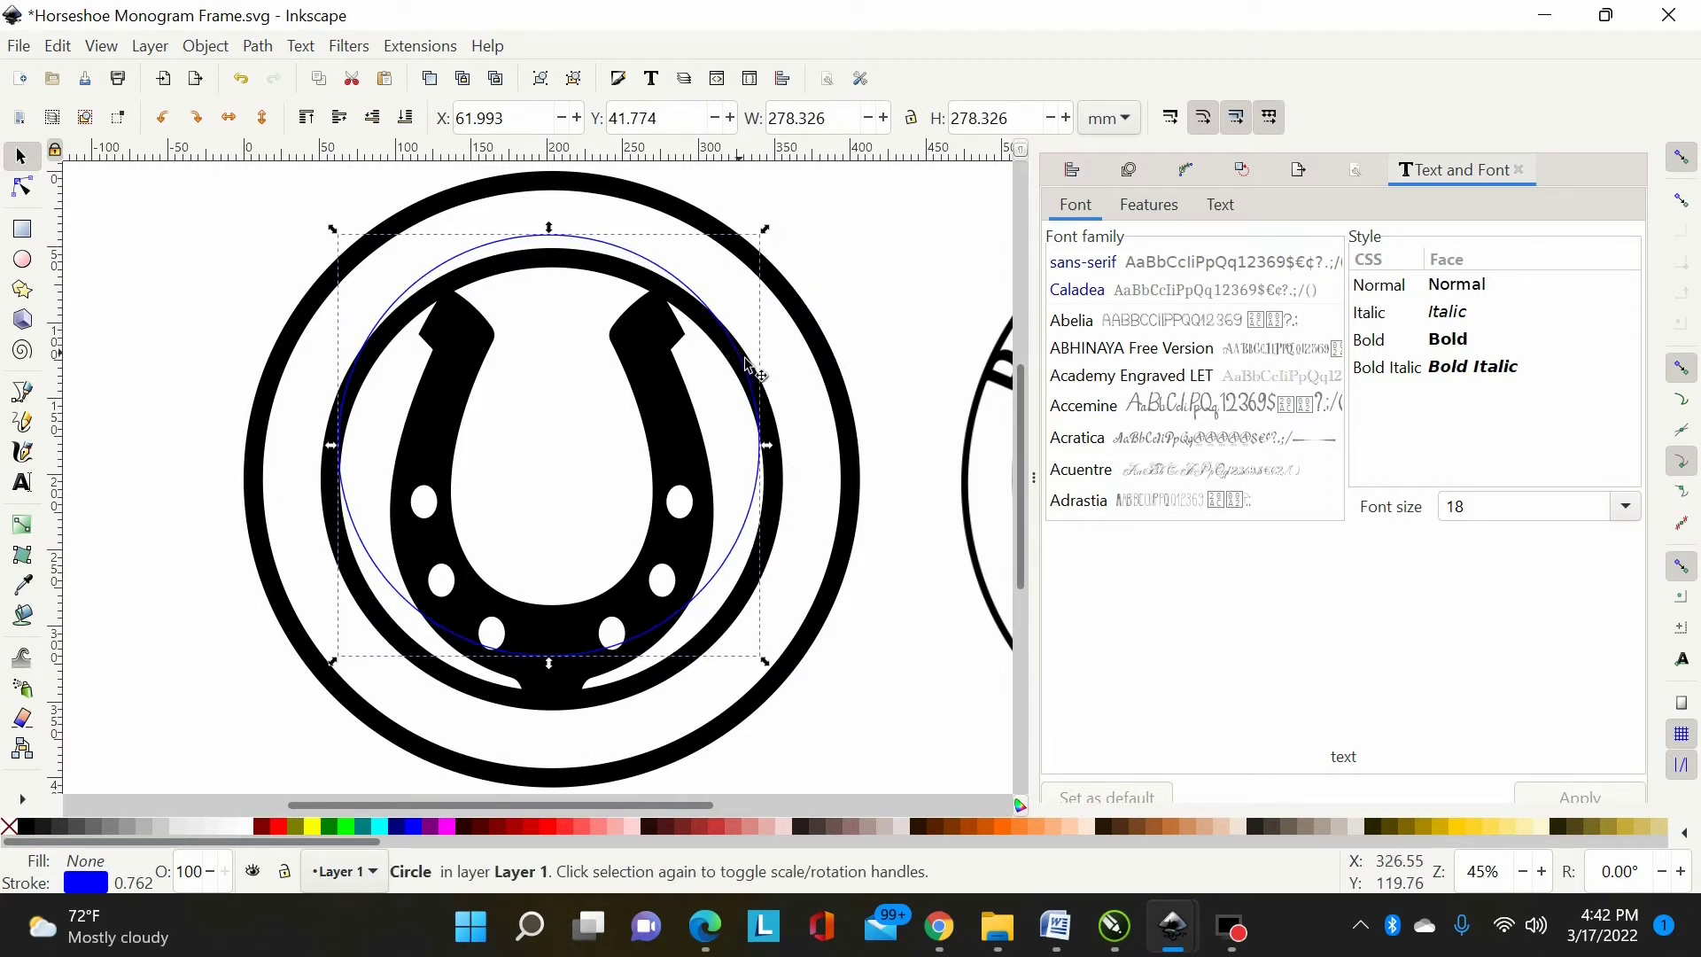
# Step: Centre the blue circle horizontally and vertically on the black horseshoe frame, relative to the last selected object
pyautogui.keyDown('shift'); pyautogui.click(856, 523); pyautogui.keyUp('shift')
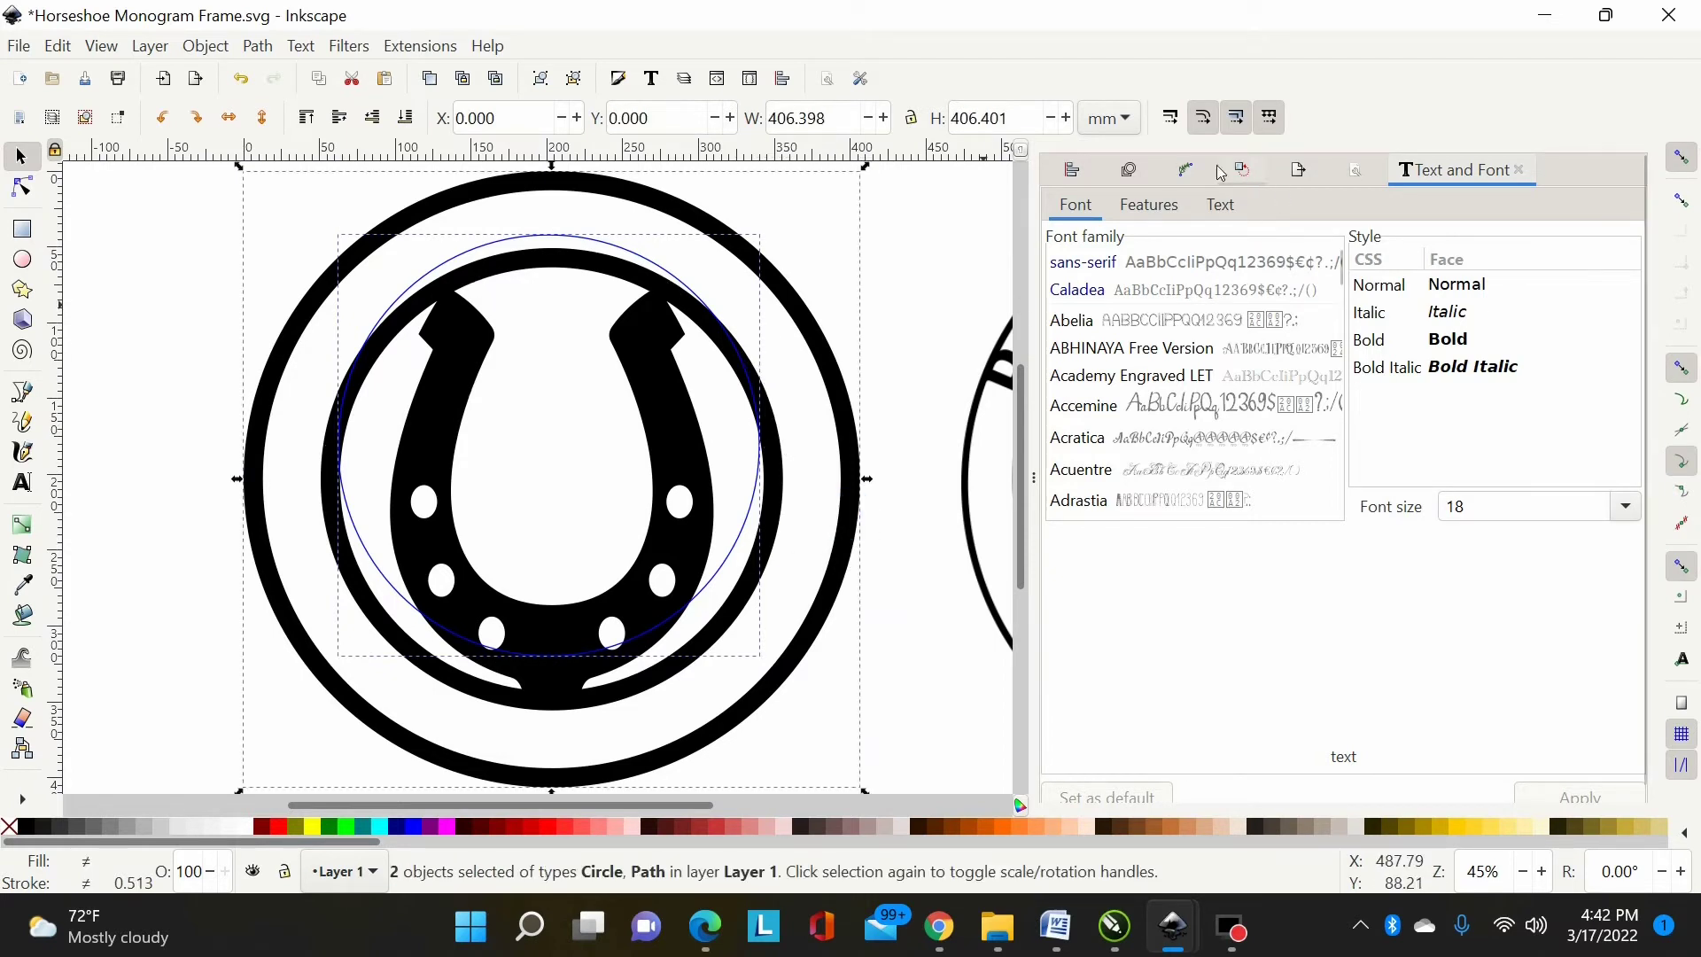
pyautogui.click(1091, 170)
pyautogui.click(1510, 263)
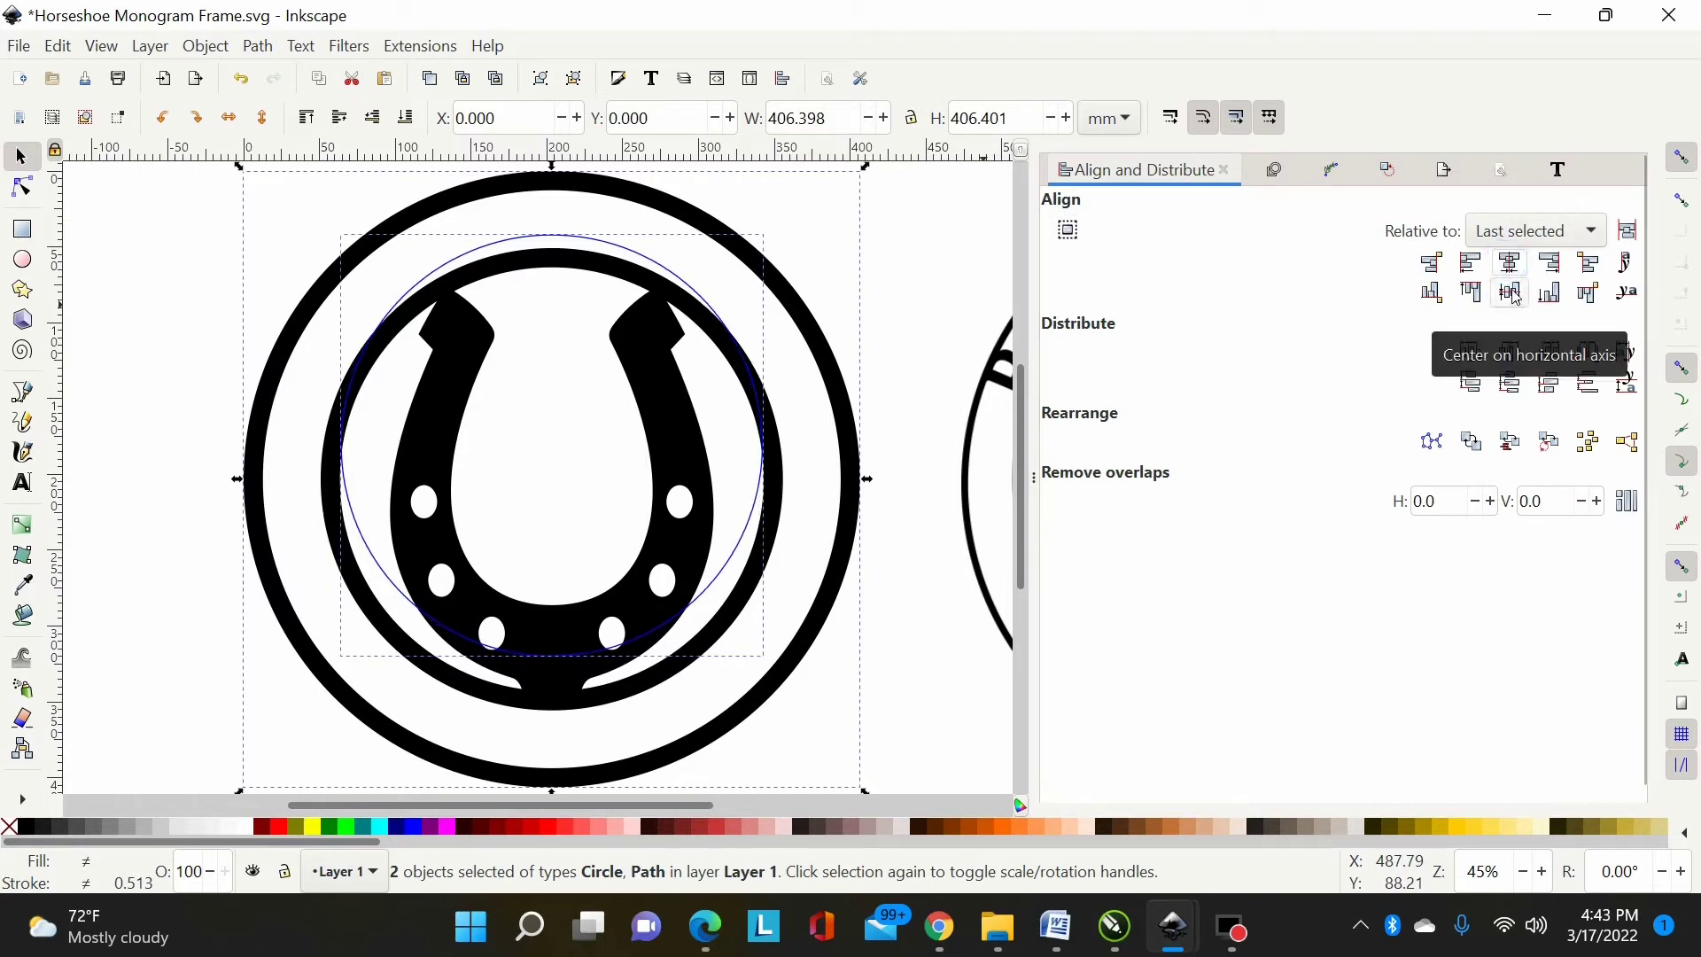
pyautogui.click(1510, 292)
pyautogui.click(953, 282)
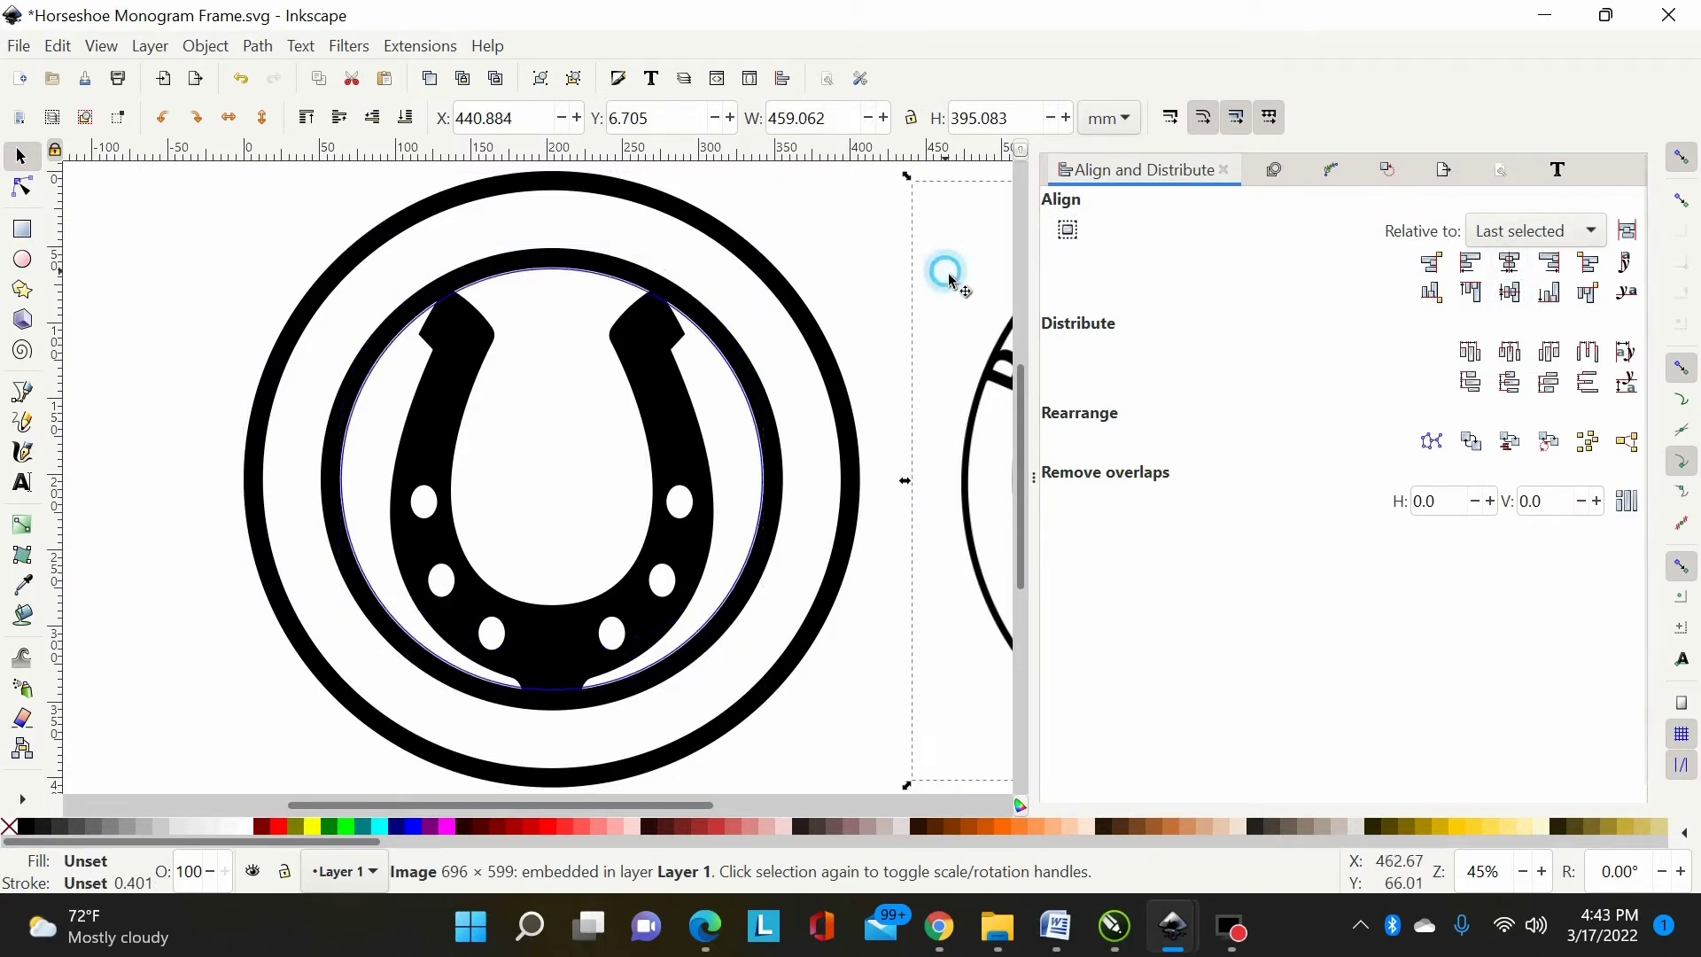
# Step: Enlarge the blue circle proportionally to a diameter of about 296 mm and re-centre it on the black frame in both directions
pyautogui.press('+')
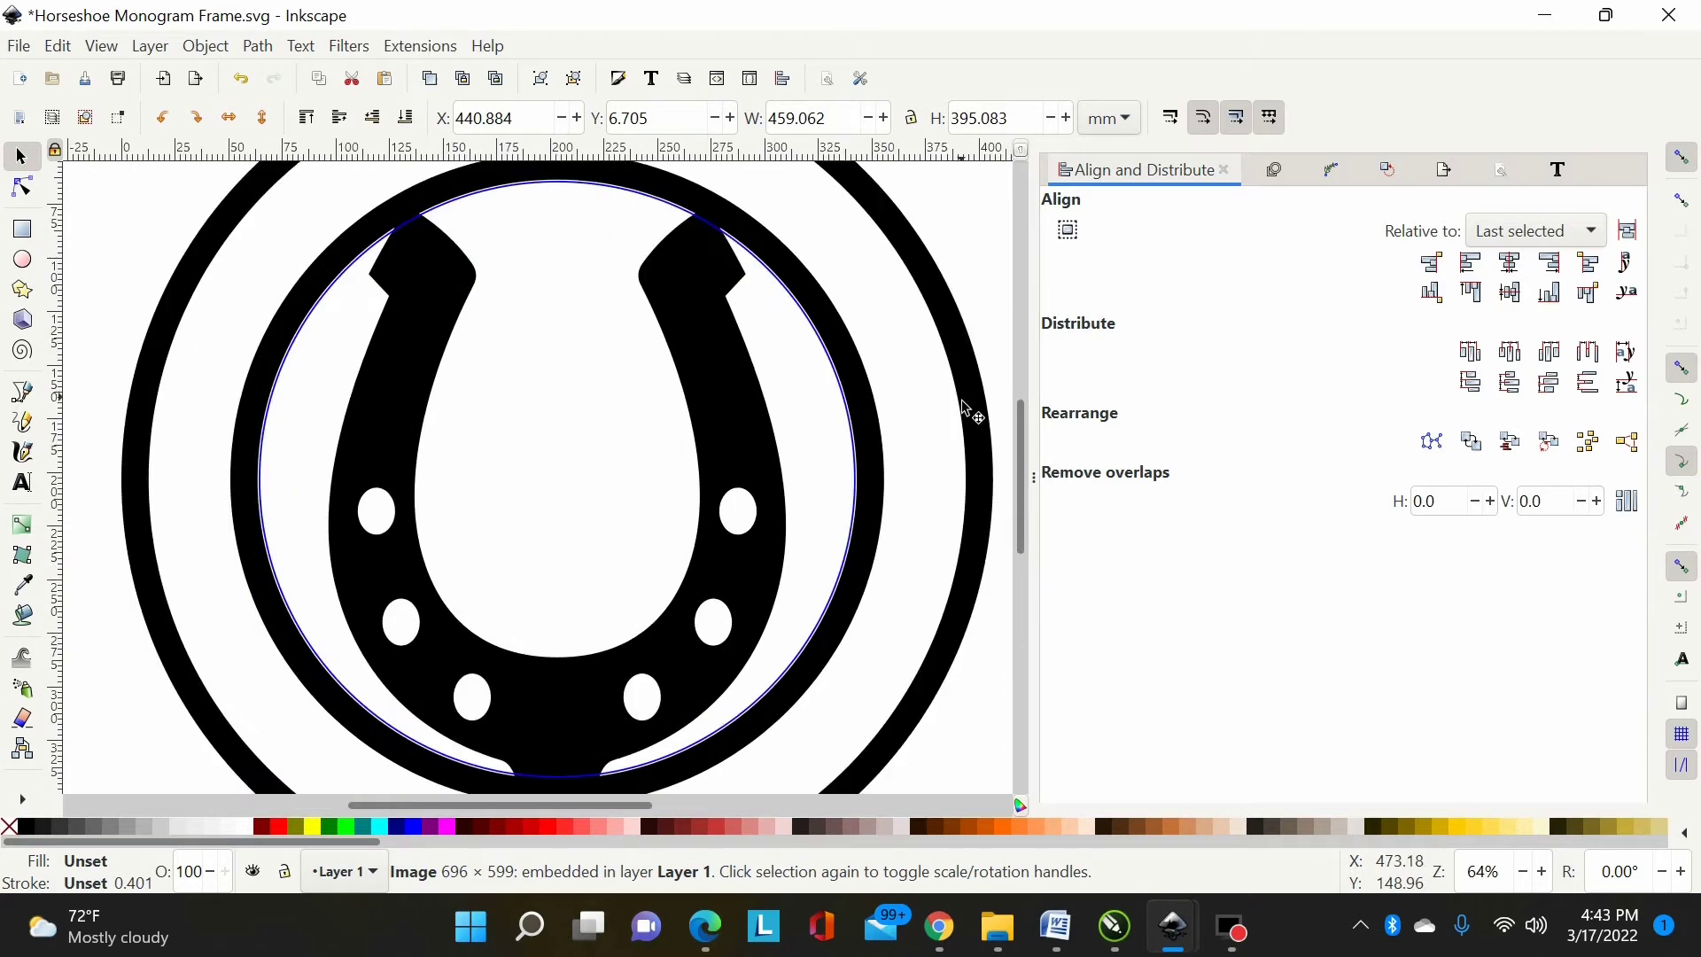
pyautogui.click(850, 409)
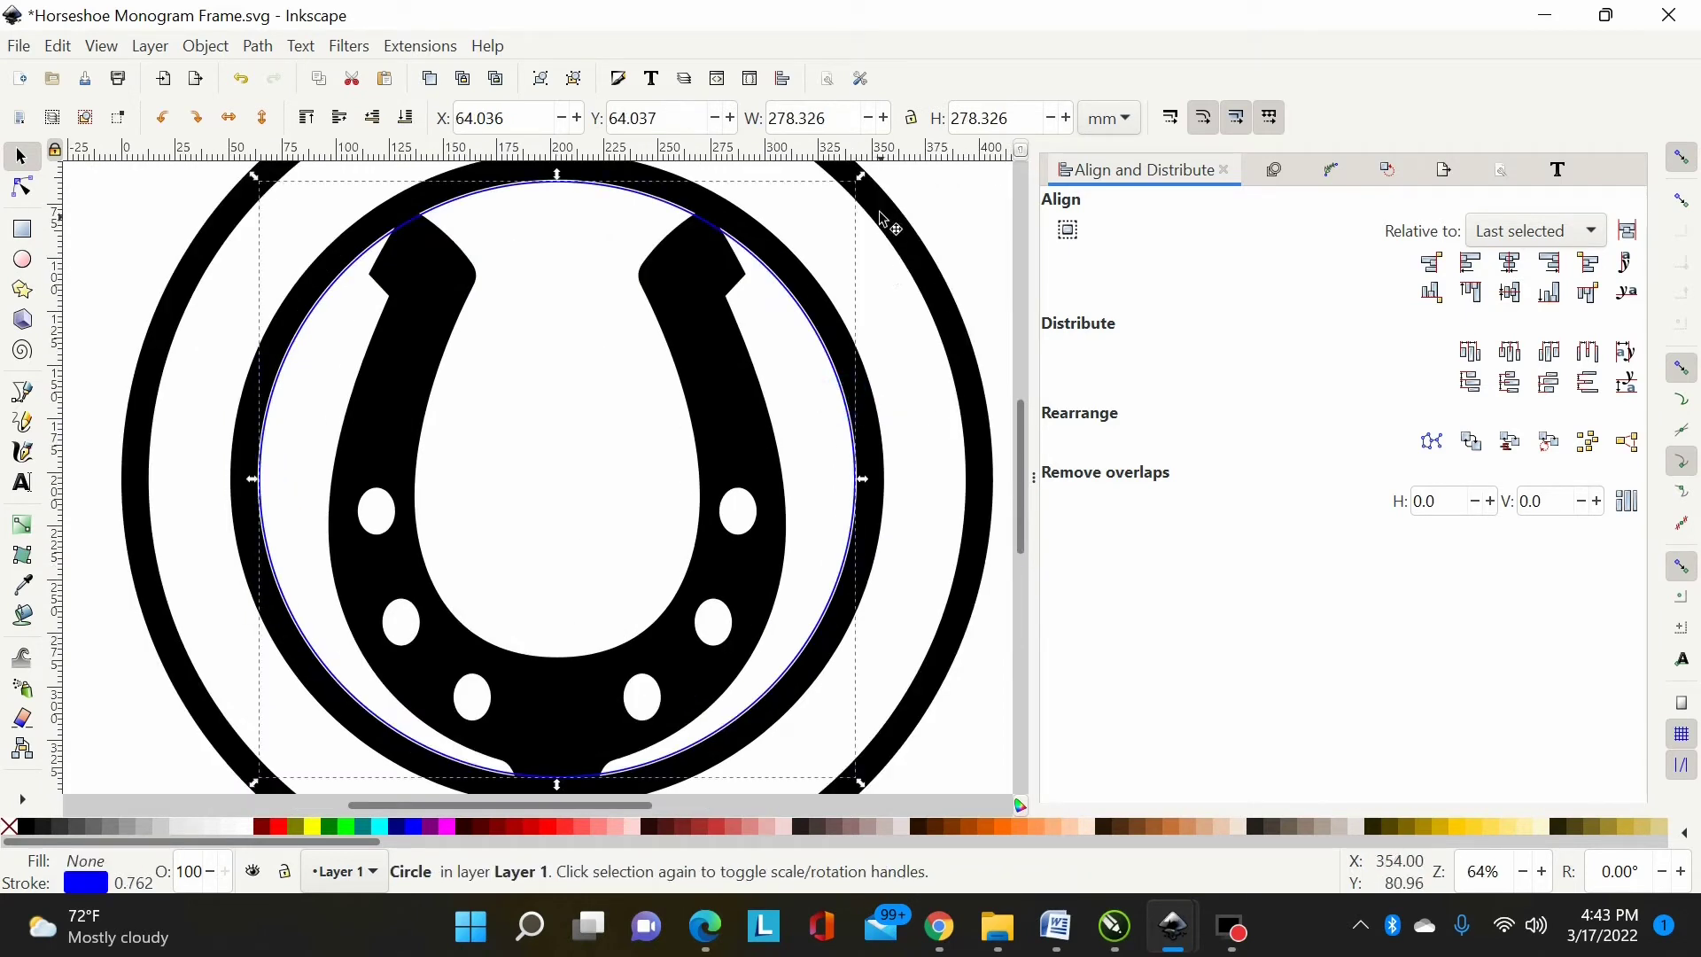
pyautogui.moveTo(861, 176); pyautogui.dragTo(912, 162)
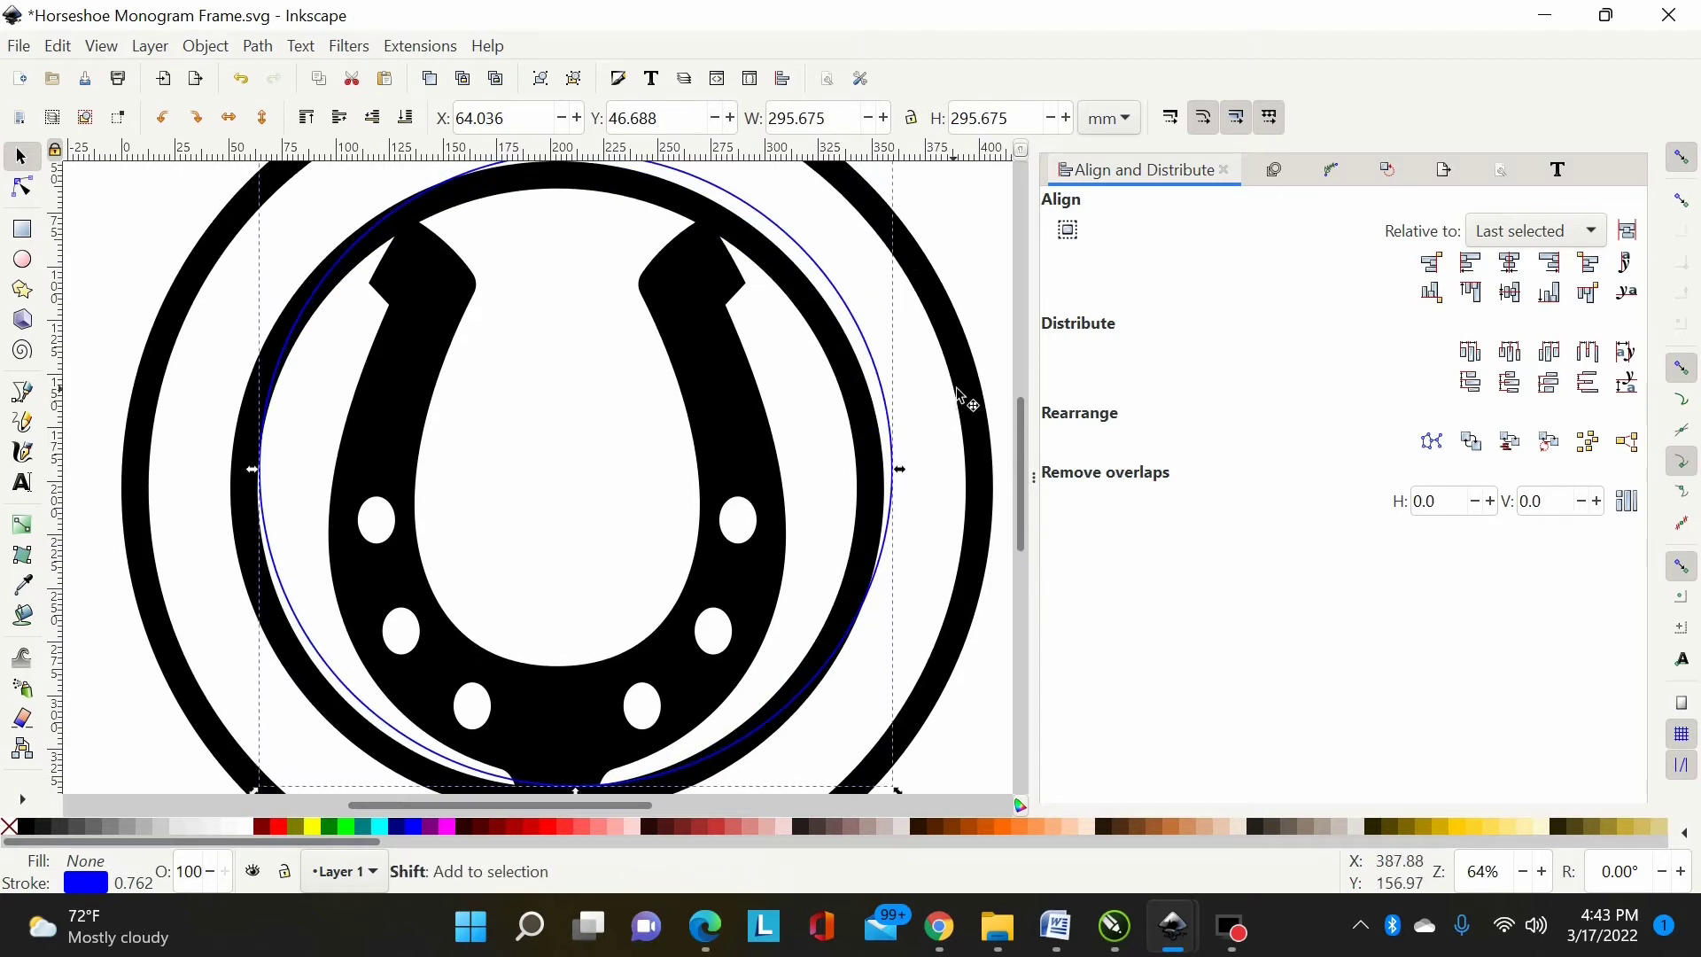
pyautogui.keyDown('shift'); pyautogui.click(959, 392); pyautogui.keyUp('shift')
pyautogui.click(1510, 262)
pyautogui.click(1508, 295)
pyautogui.click(895, 324)
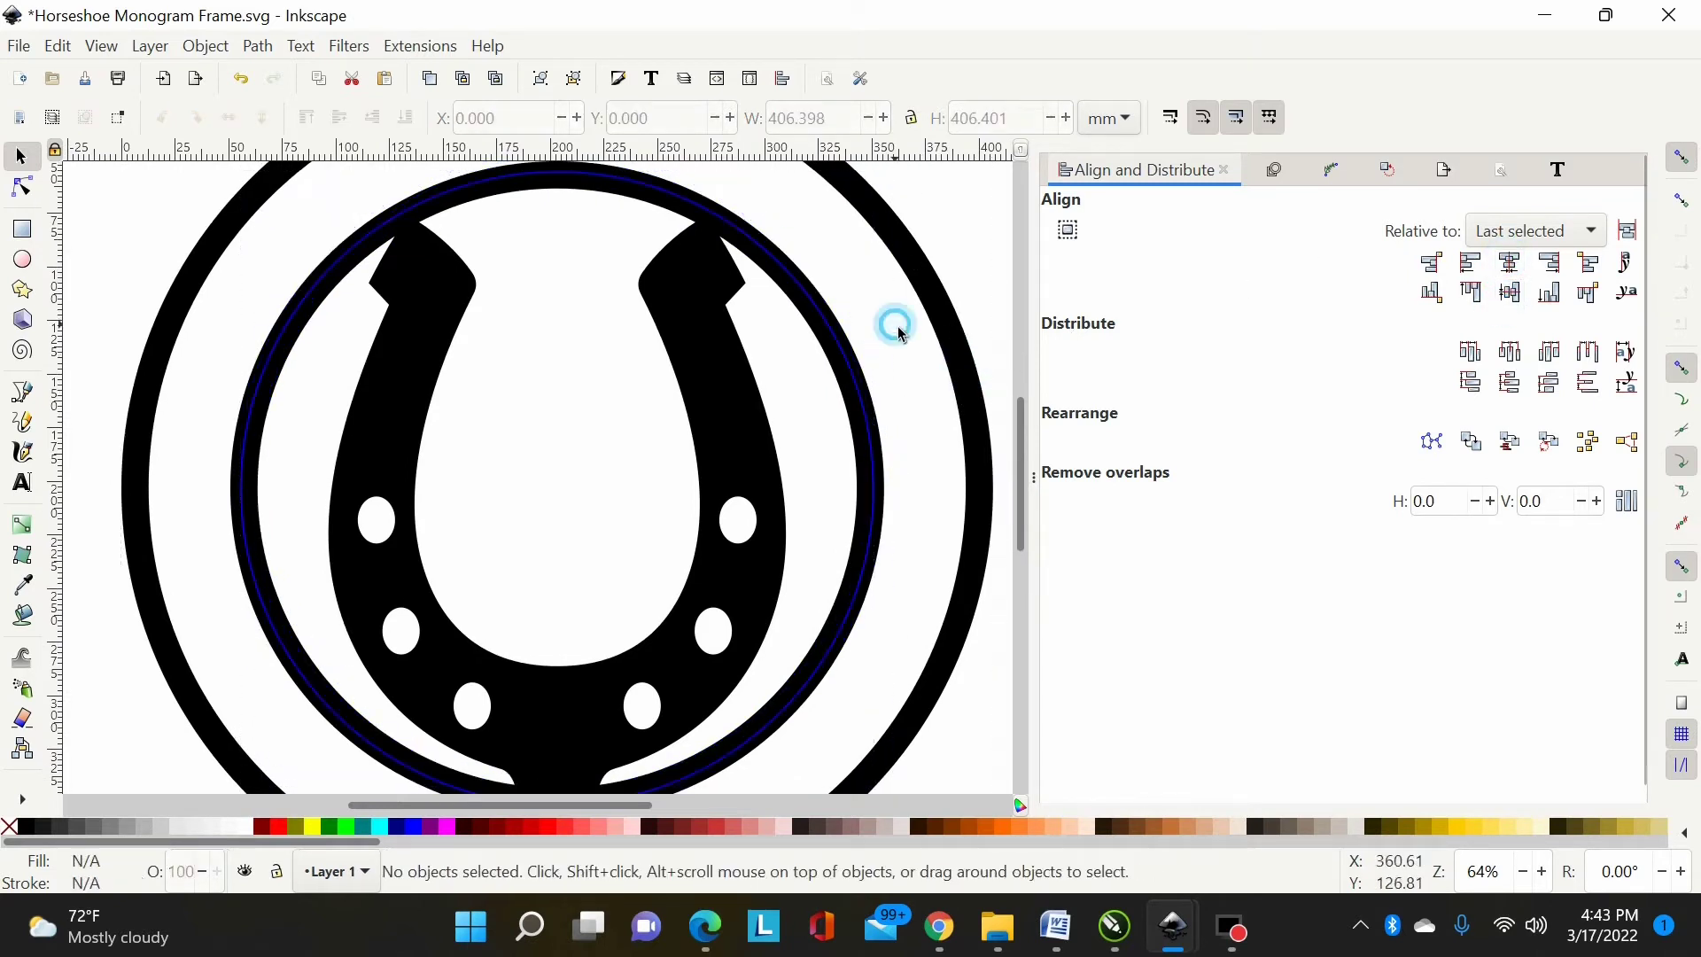
# Step: Enlarge the blue circle proportionally to a diameter of about 300 mm and centre it on the black frame in both directions
pyautogui.click(852, 358)
pyautogui.scroll(2, 881, 284)
pyautogui.moveTo(886, 242); pyautogui.dragTo(896, 218)
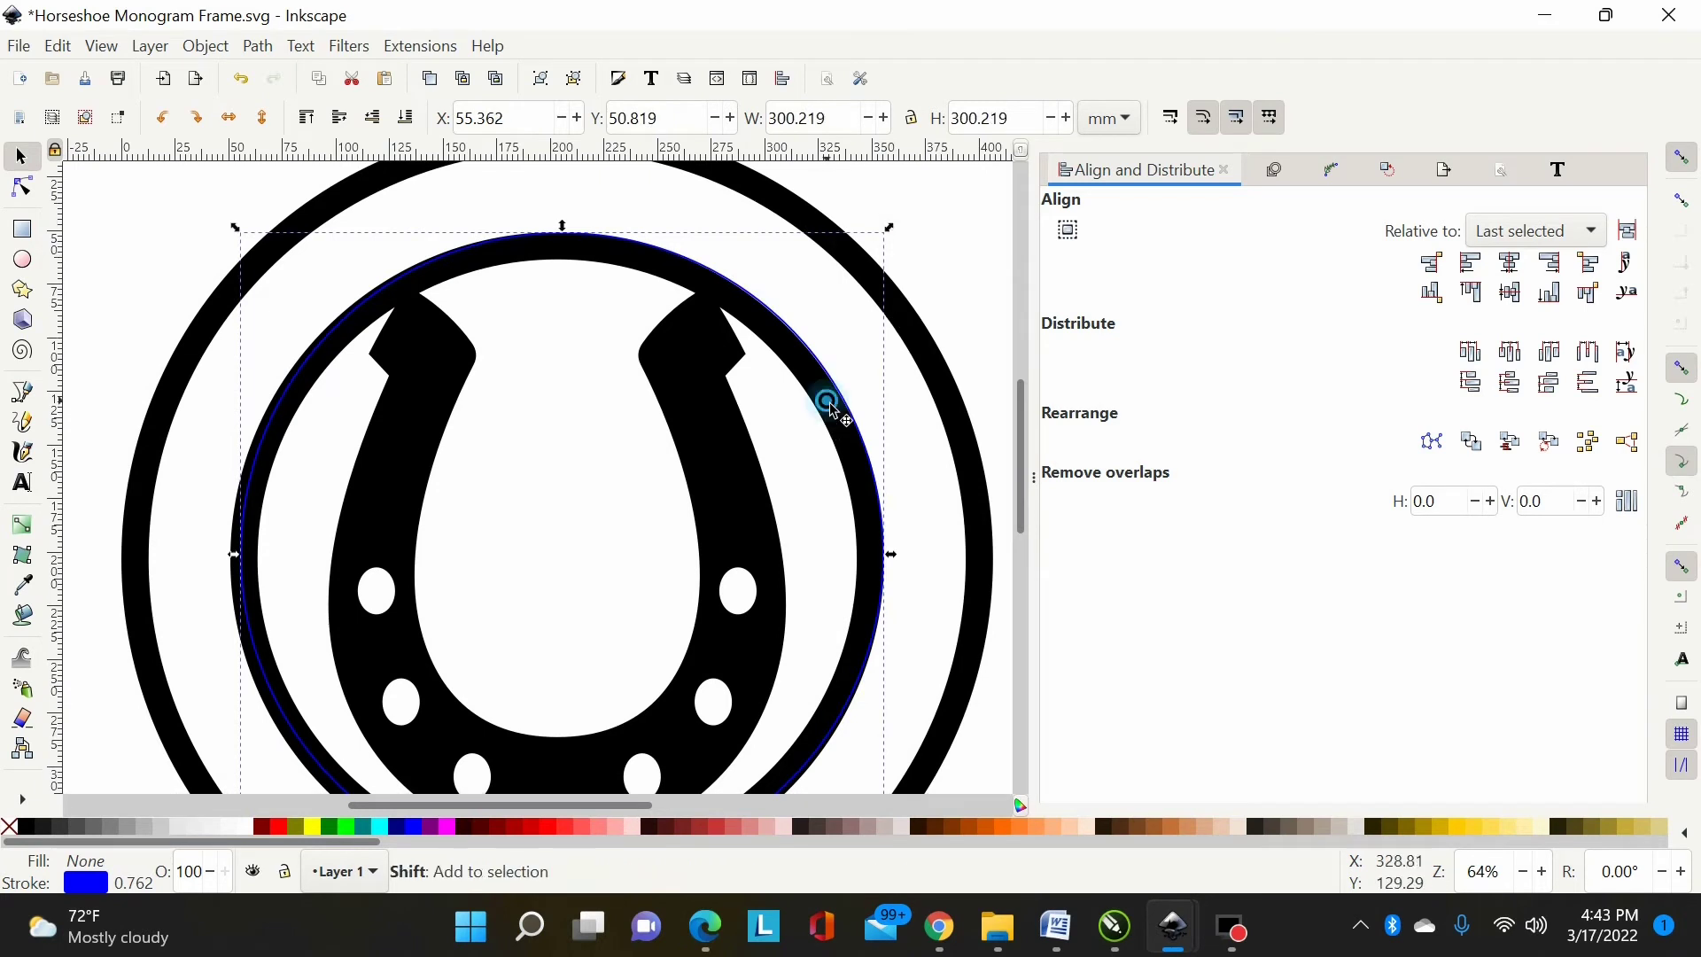
pyautogui.keyDown('shift'); pyautogui.click(837, 414); pyautogui.keyUp('shift')
pyautogui.click(1510, 263)
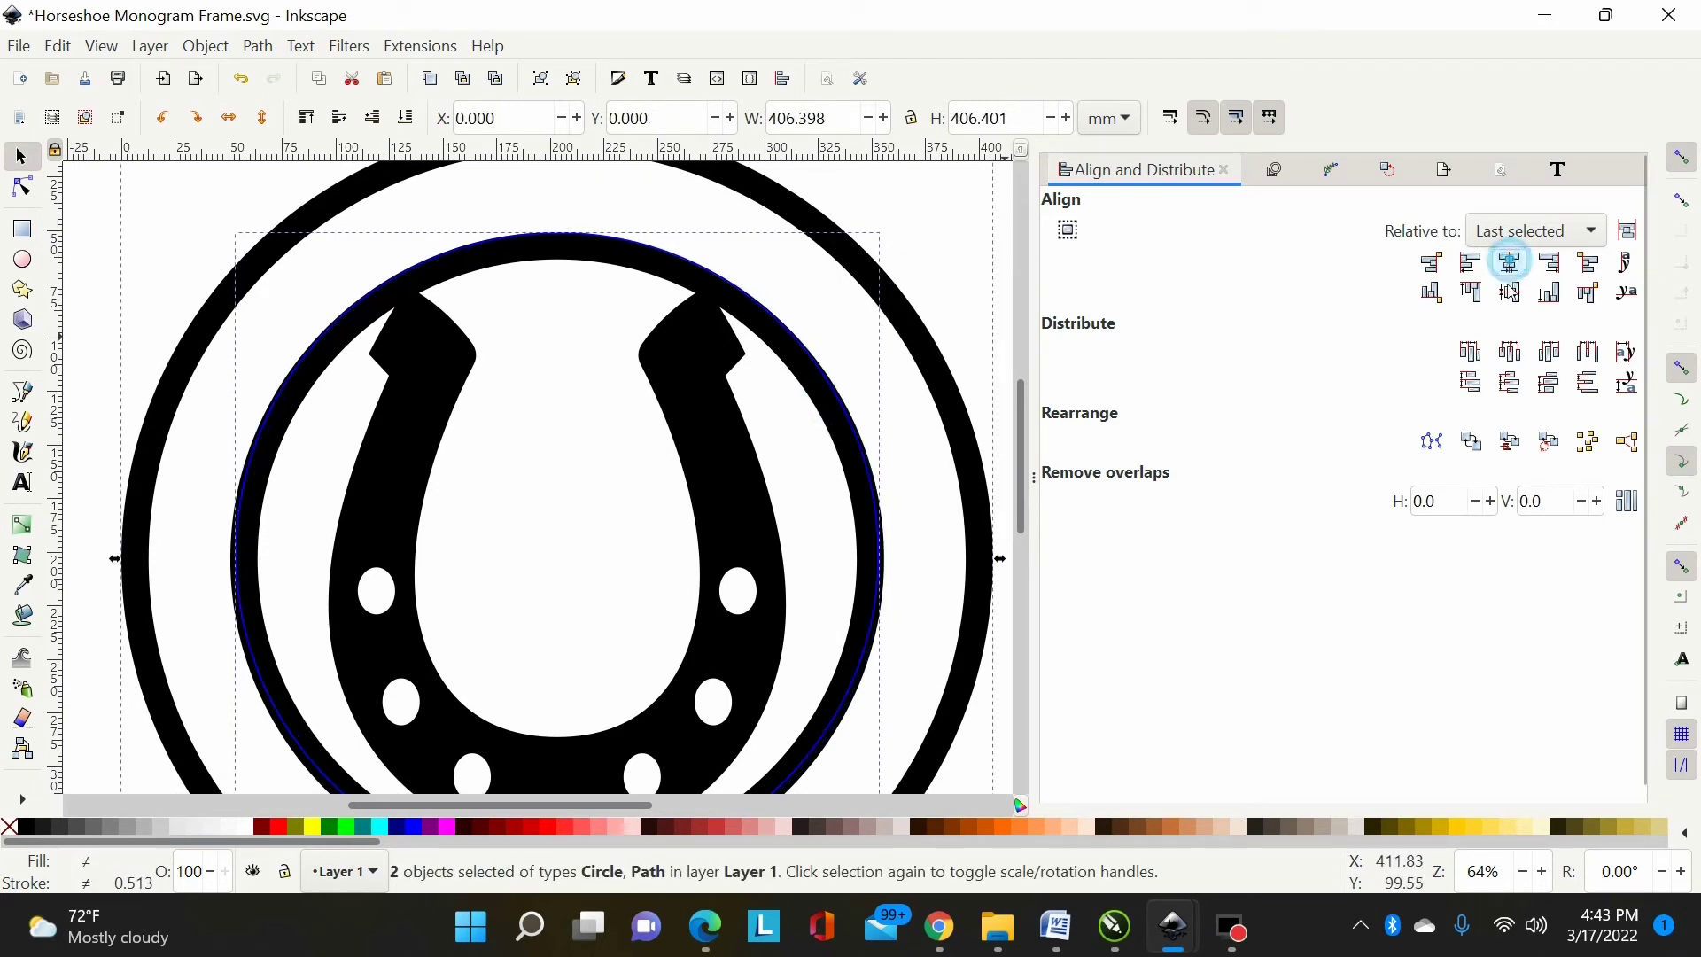
pyautogui.click(1510, 292)
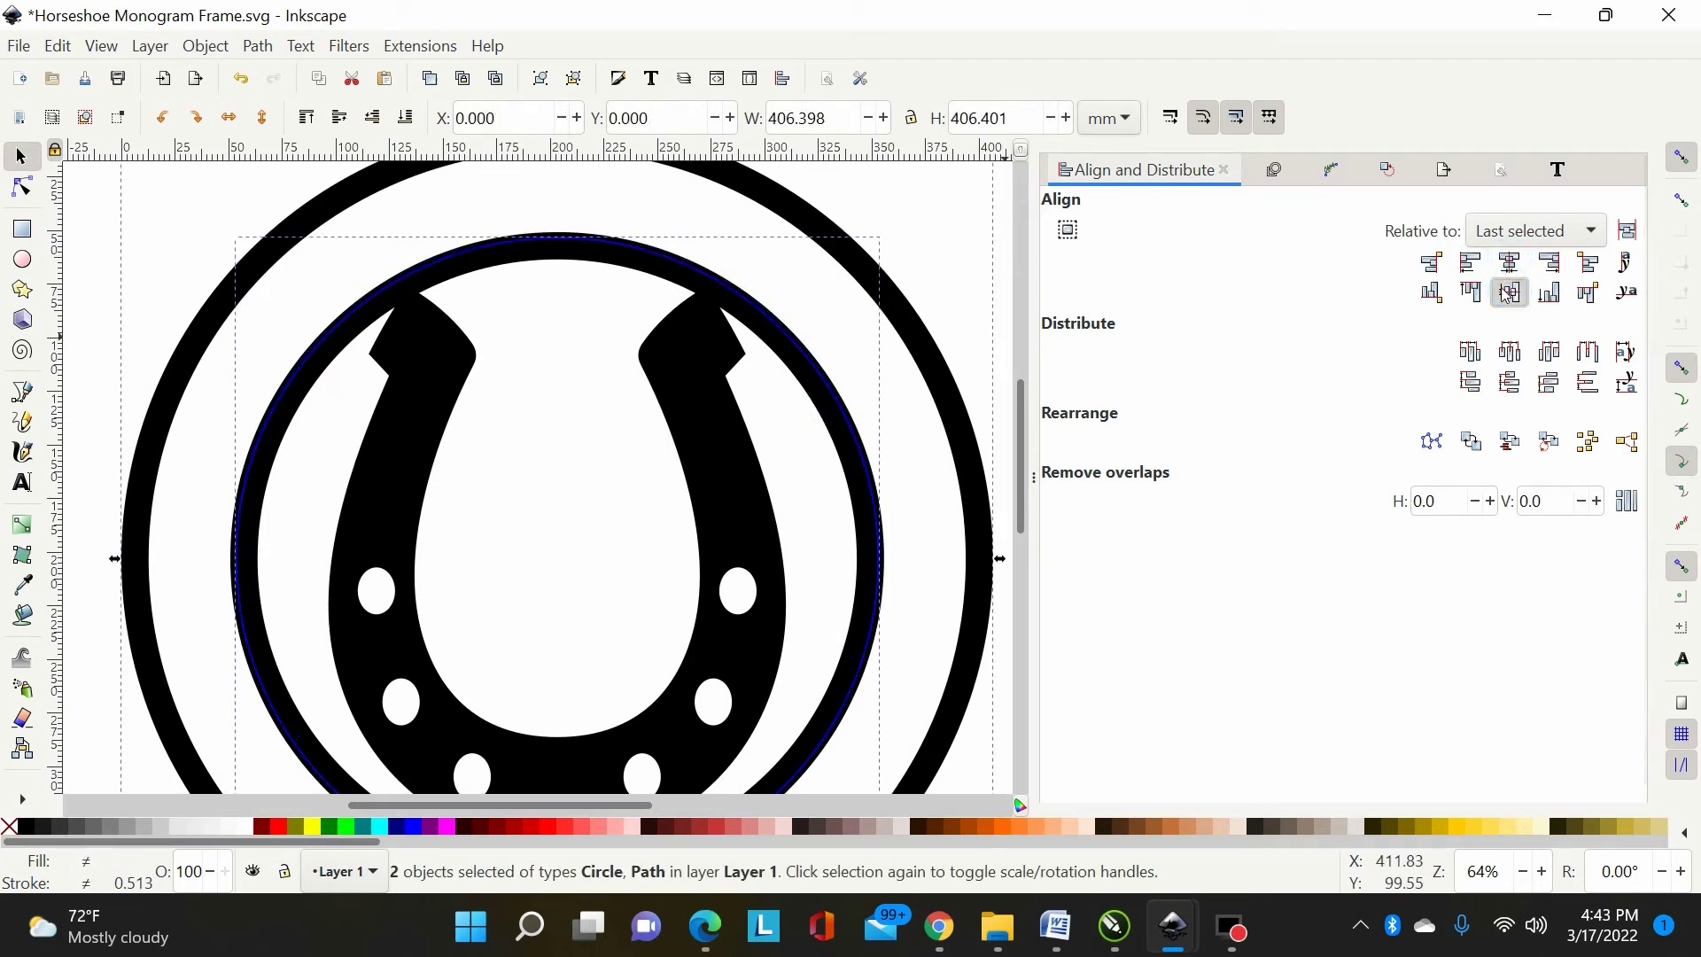
pyautogui.click(540, 379)
pyautogui.press('+')
pyautogui.scroll(5, 585, 301)
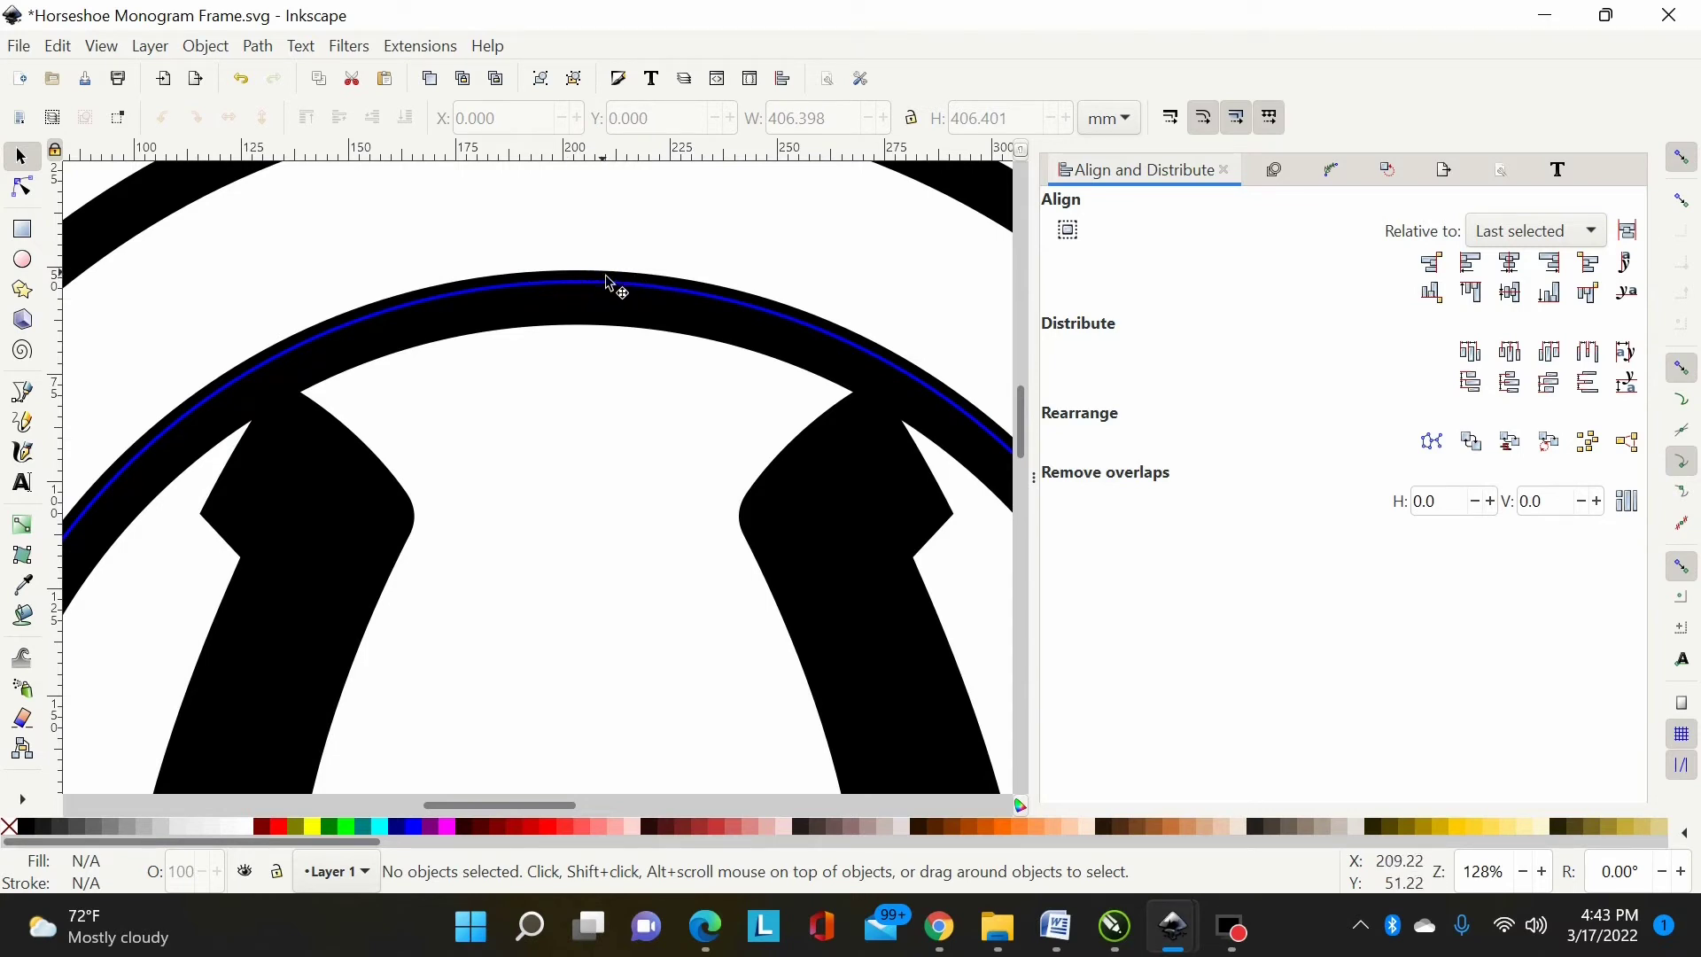
pyautogui.scroll(-3, 599, 420)
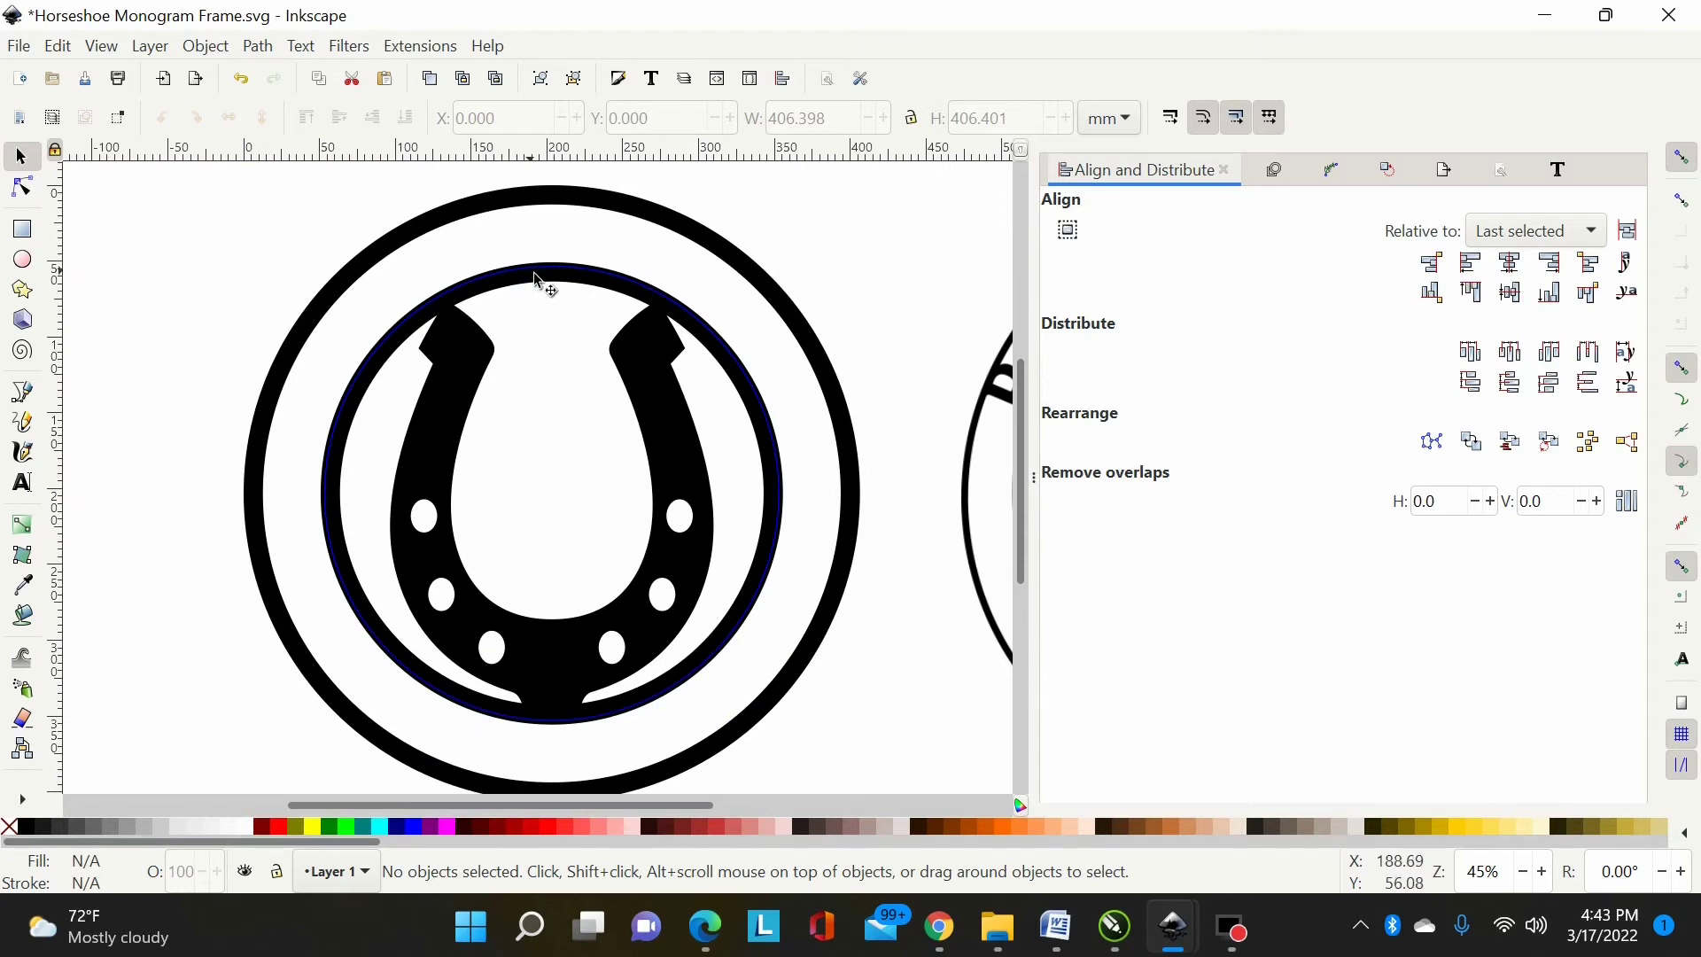
pyautogui.click(537, 280)
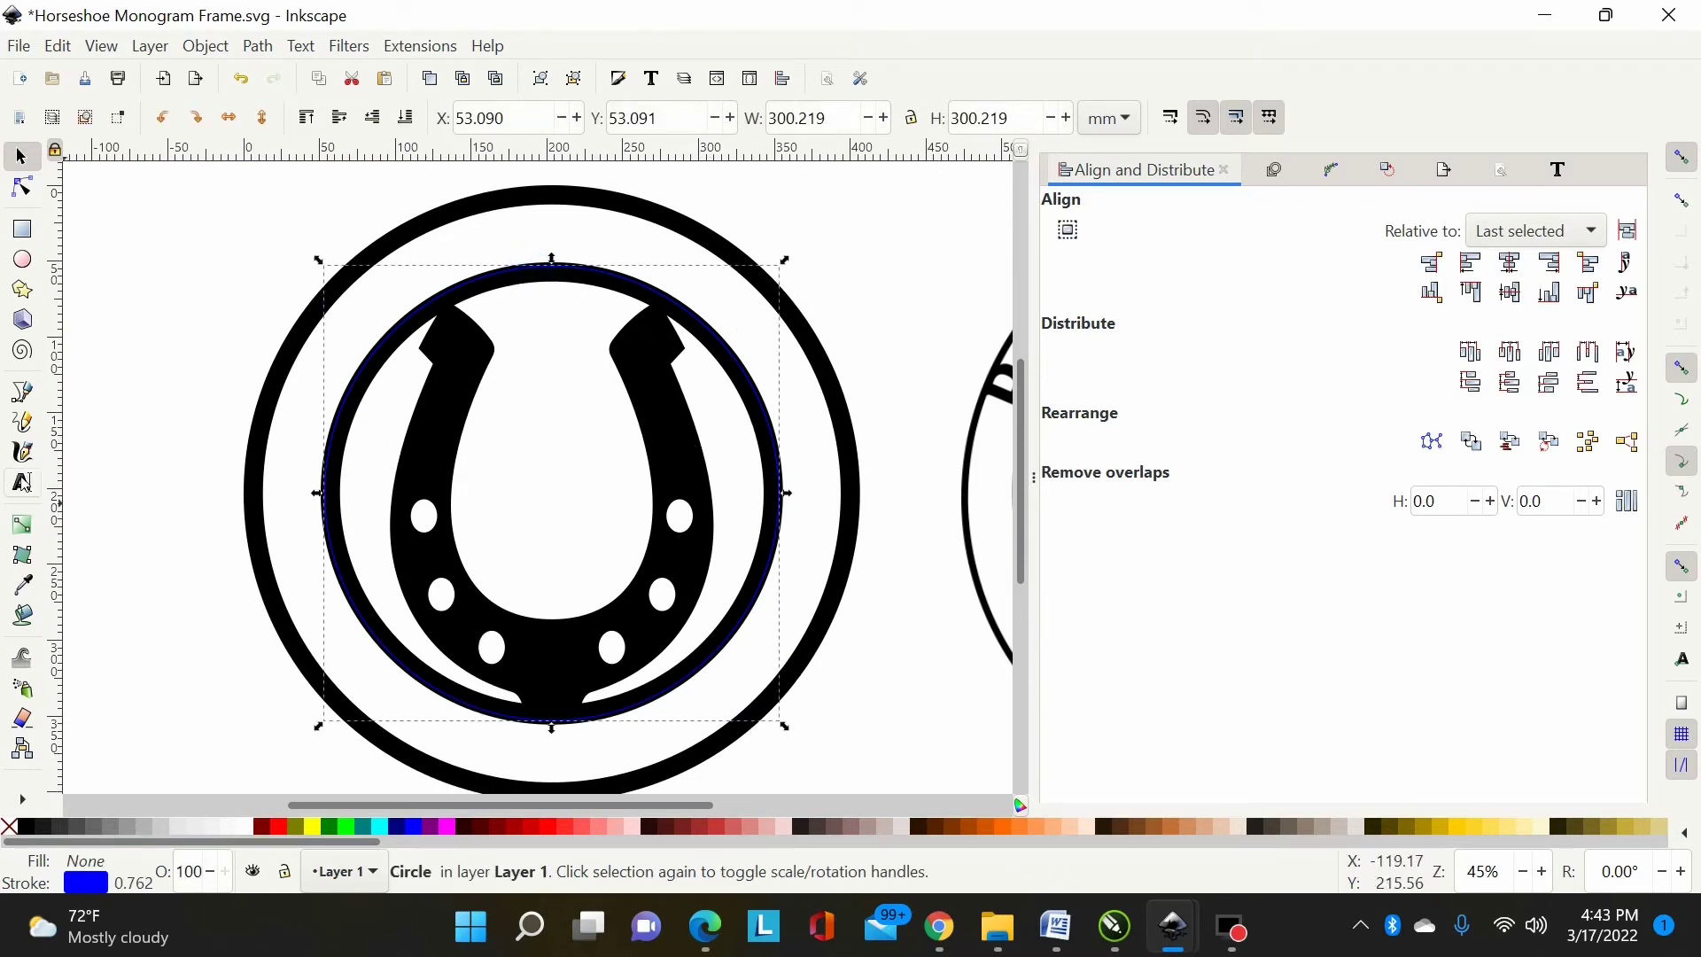
pyautogui.click(22, 483)
pyautogui.click(476, 398)
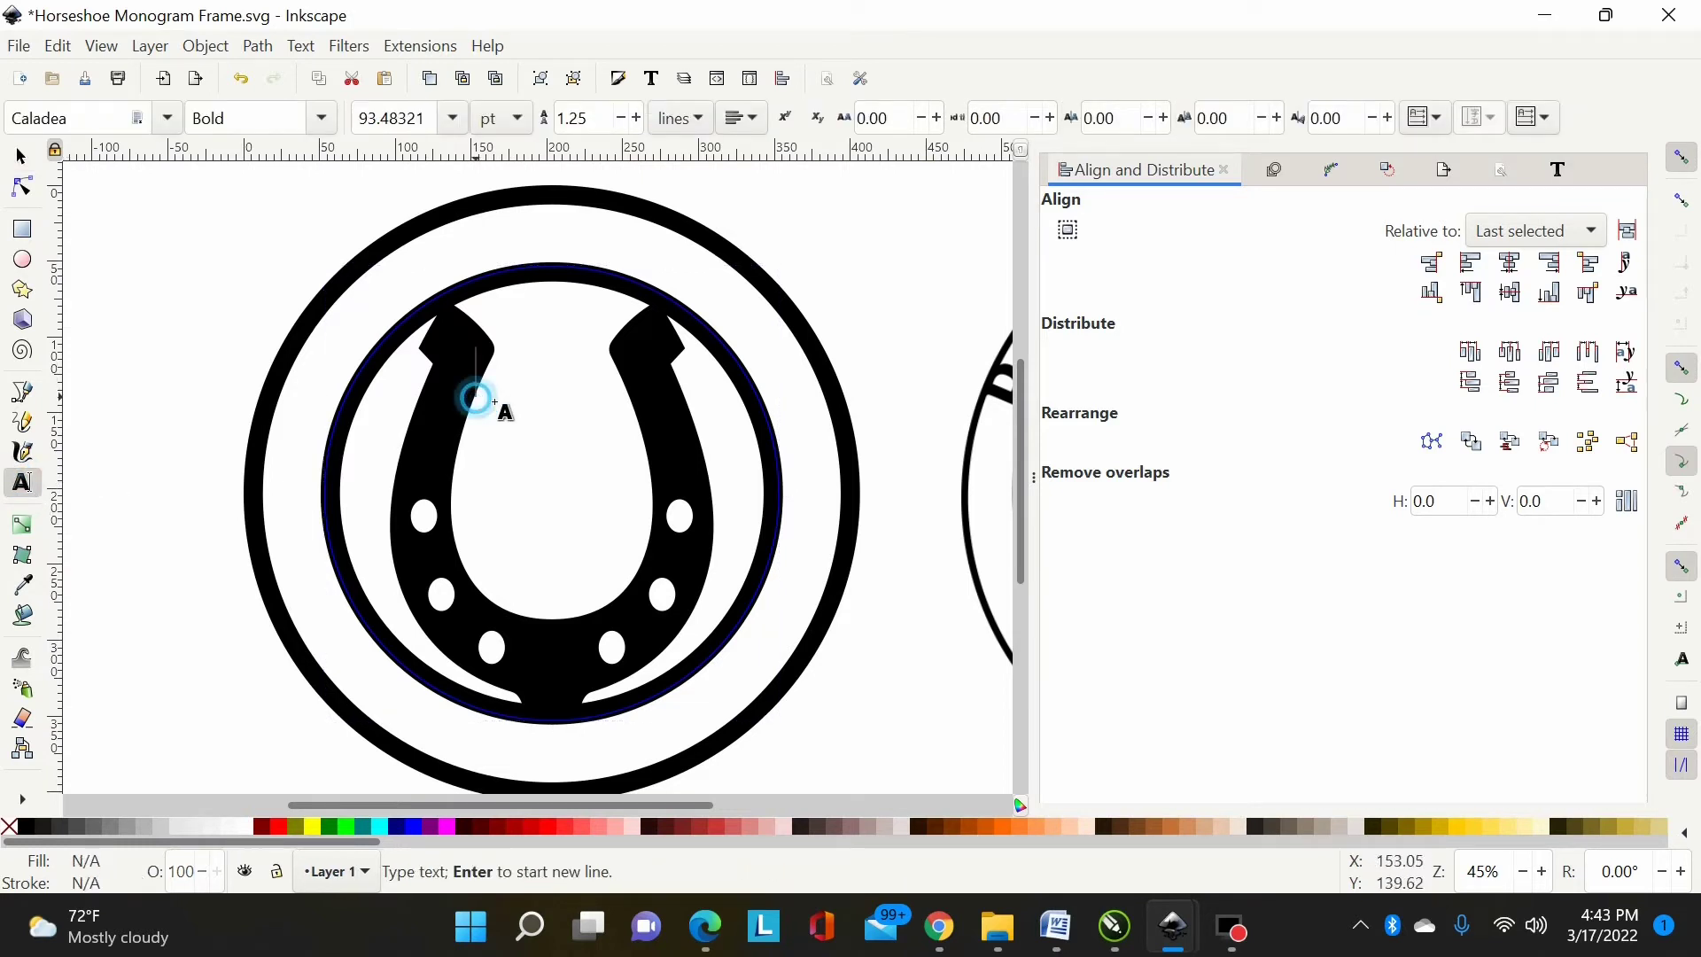
pyautogui.click(22, 156)
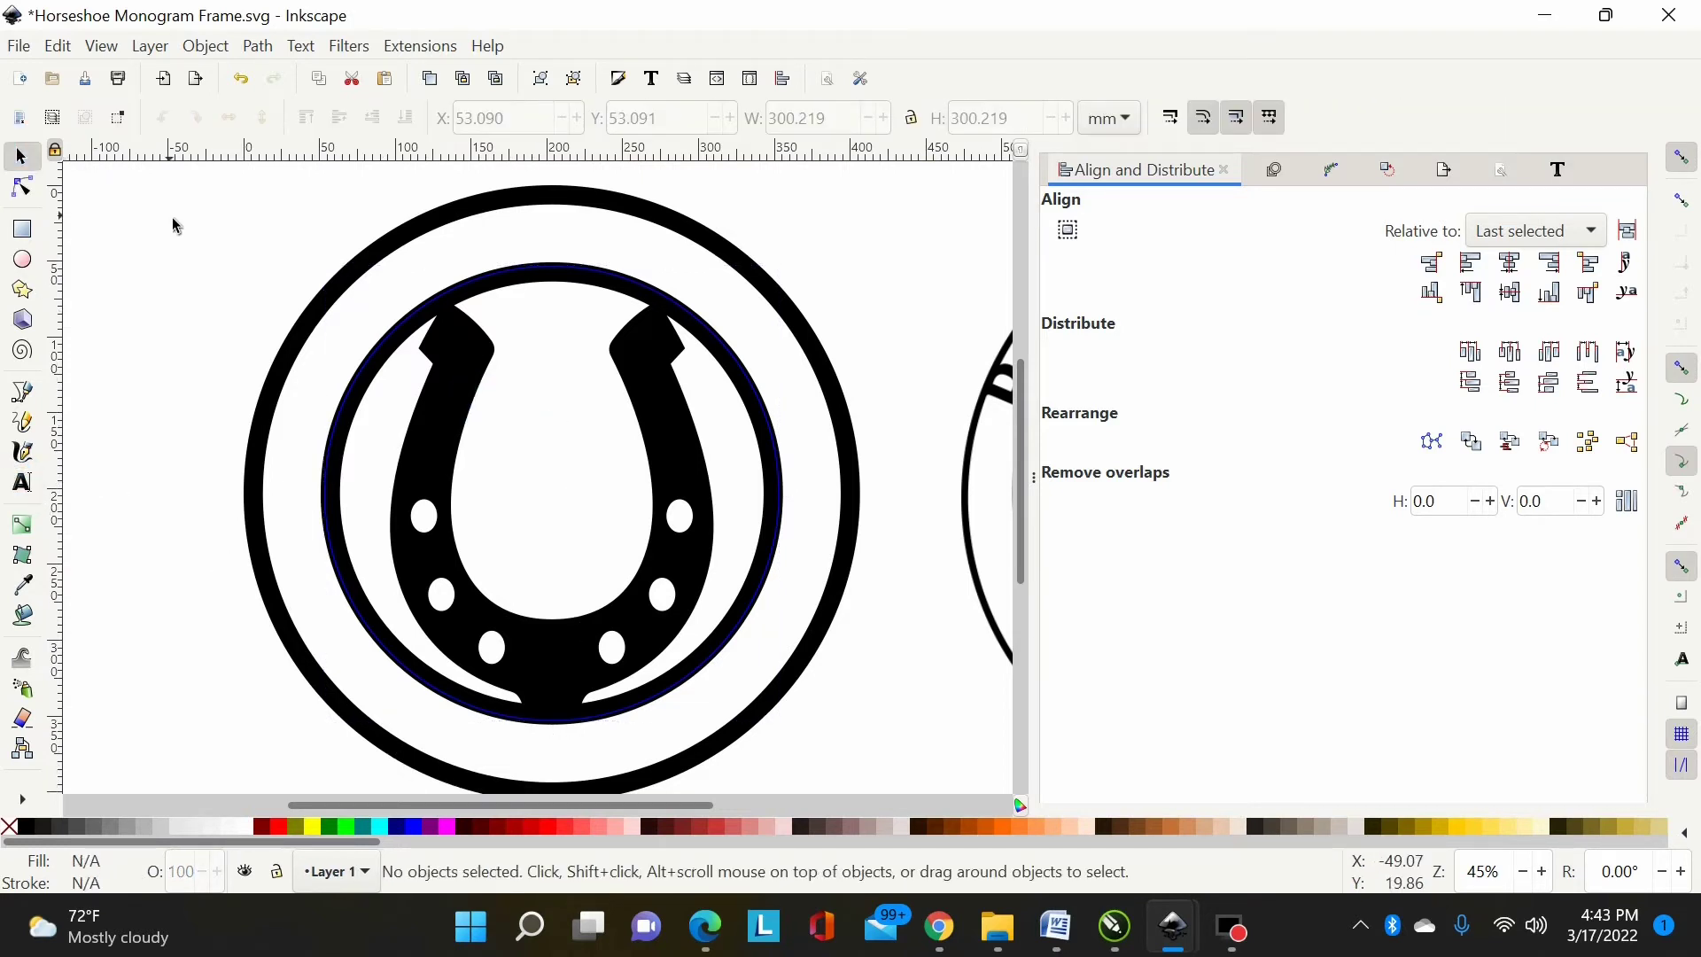
# Step: Add RANCHO DEL ORO and EST 2021 as two separate text objects, one under the other, above the black frame
pyautogui.press('-')
pyautogui.press('-')
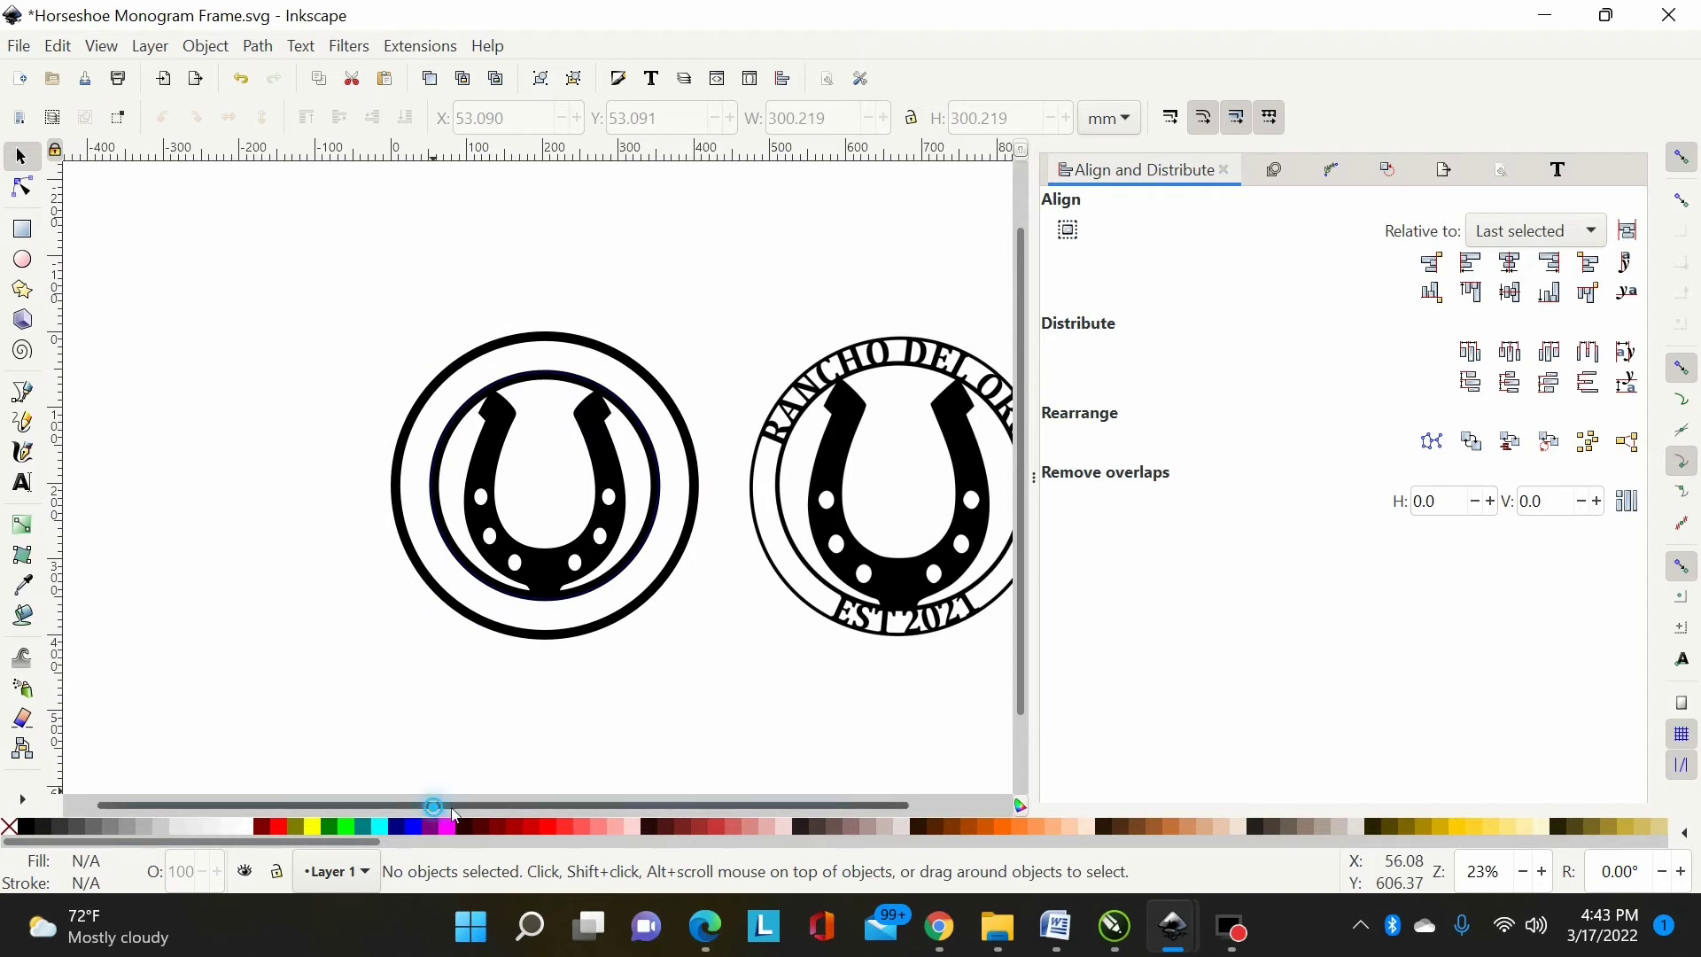
pyautogui.moveTo(434, 808); pyautogui.dragTo(611, 770)
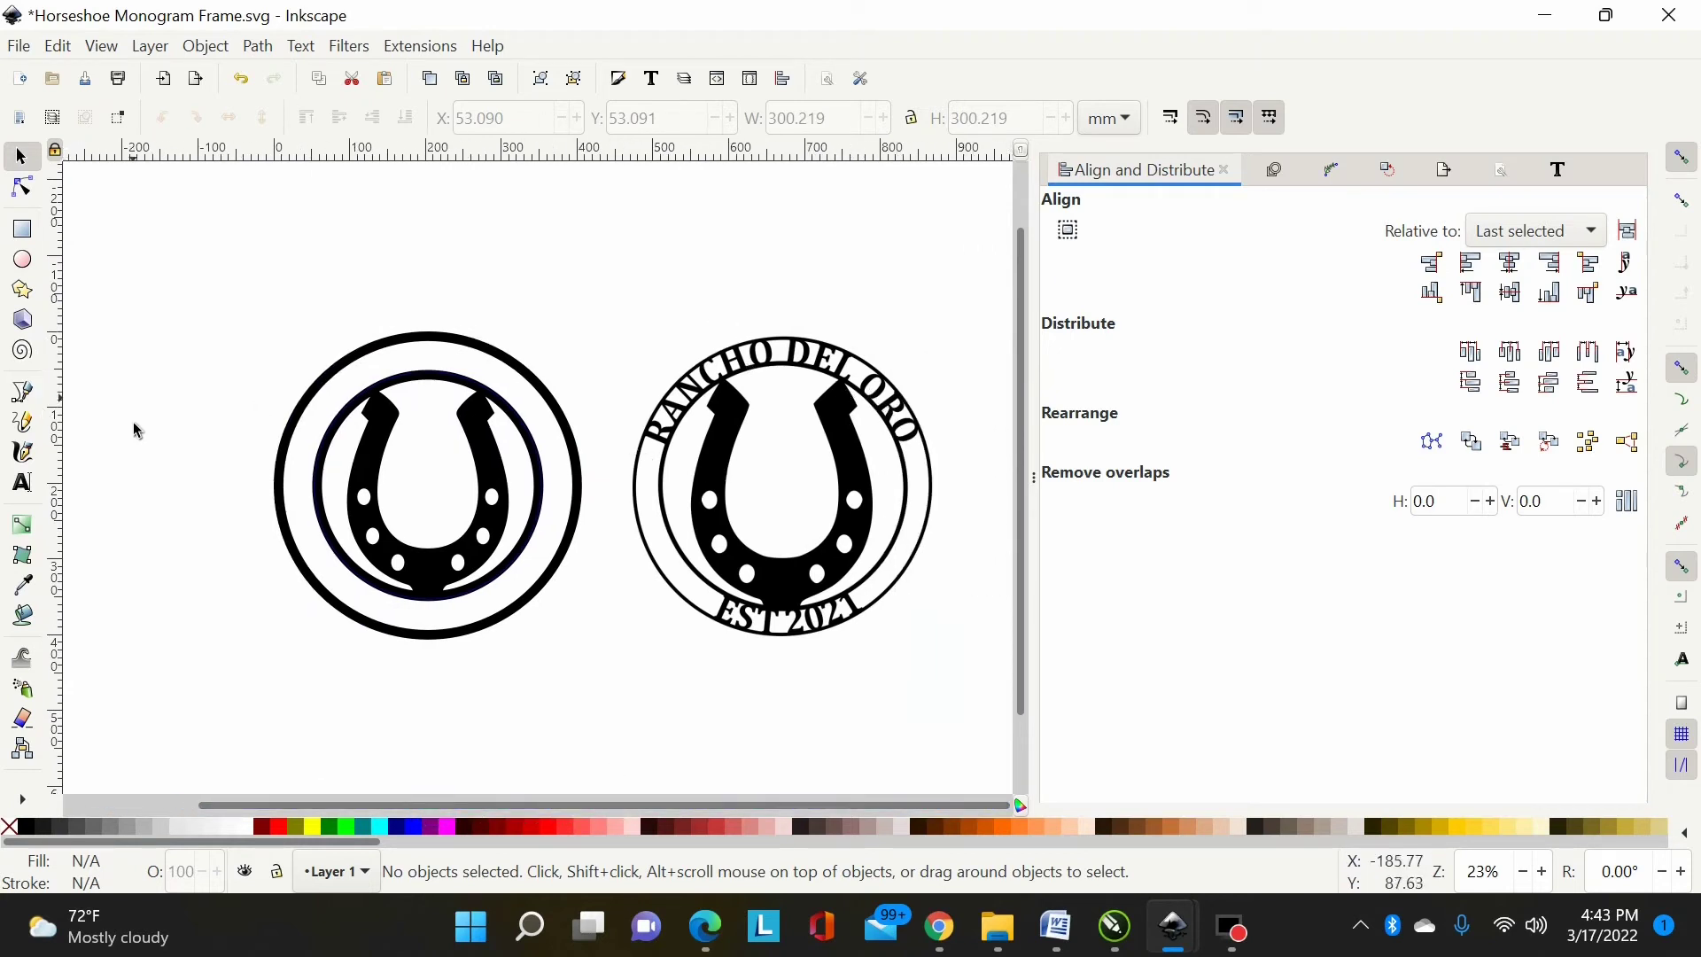
pyautogui.click(22, 482)
pyautogui.click(303, 280)
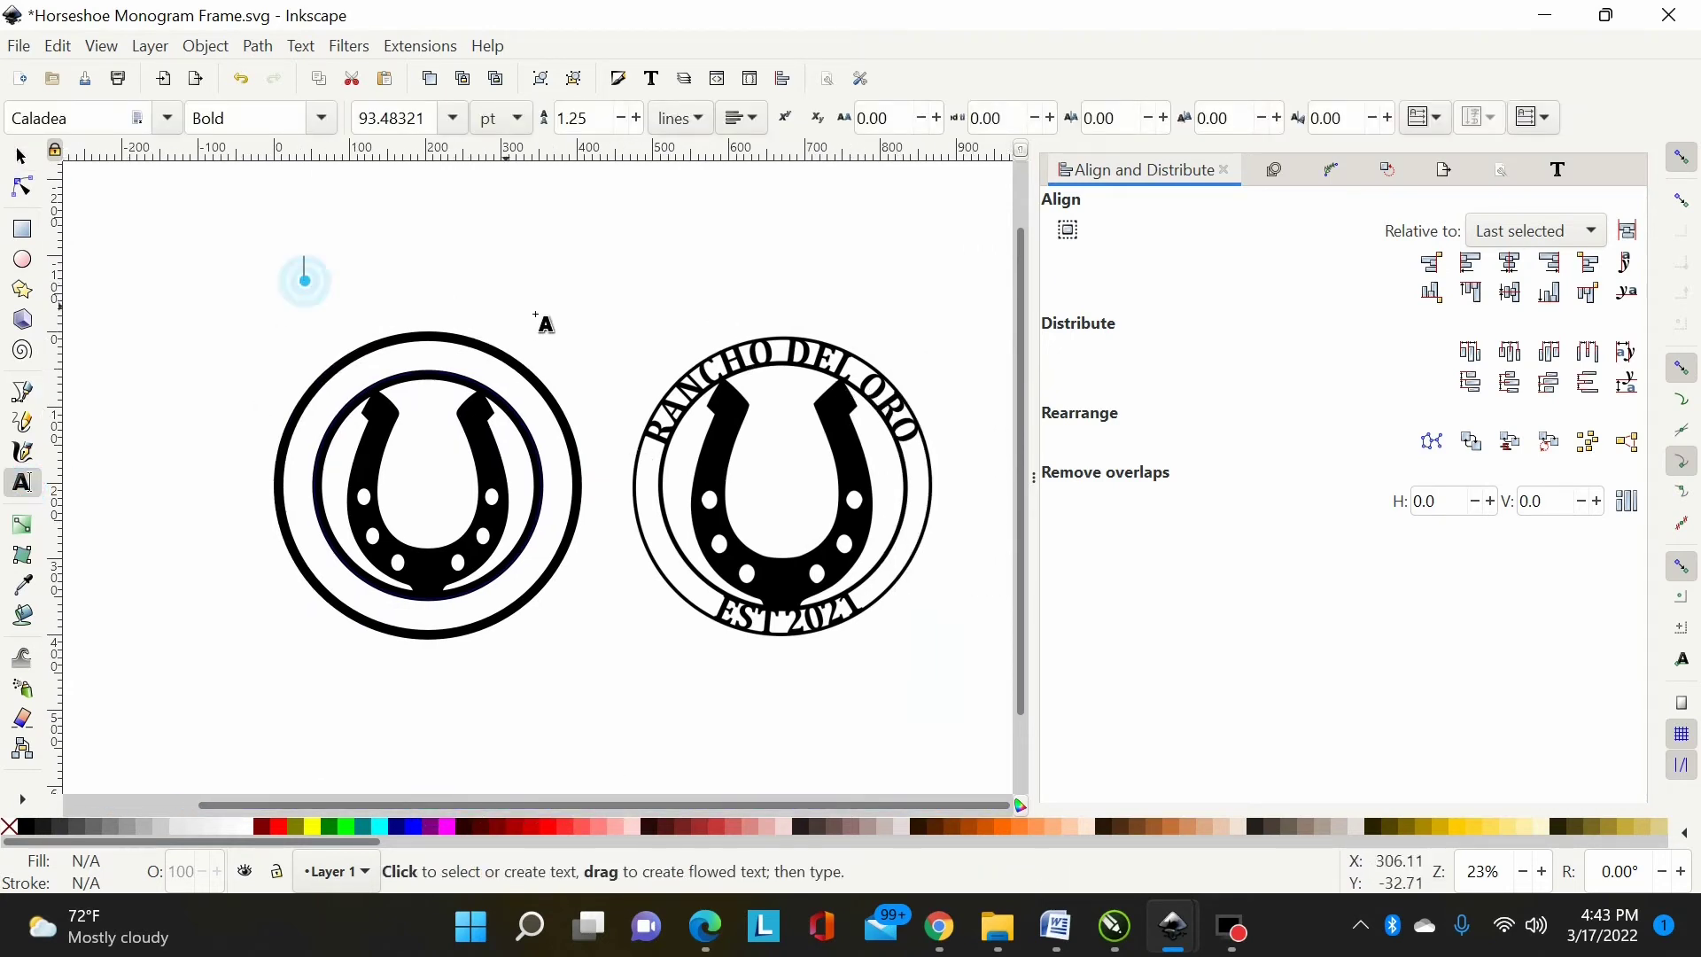
pyautogui.write('RANCHO DELORO')
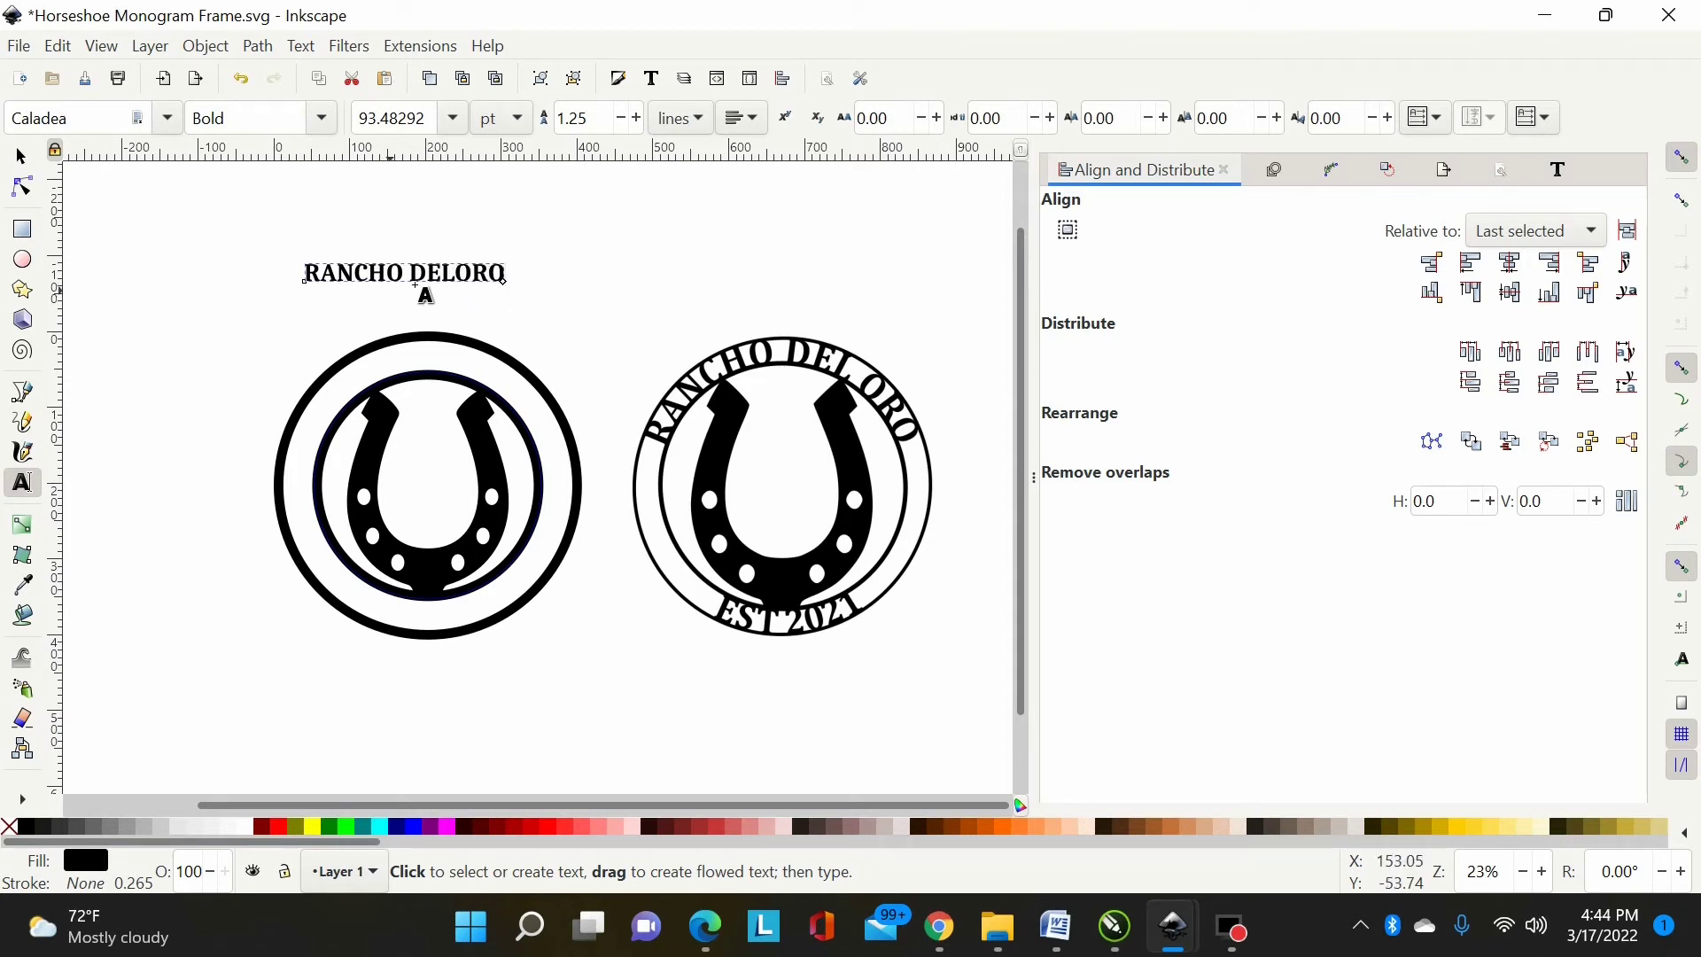
pyautogui.click(456, 276)
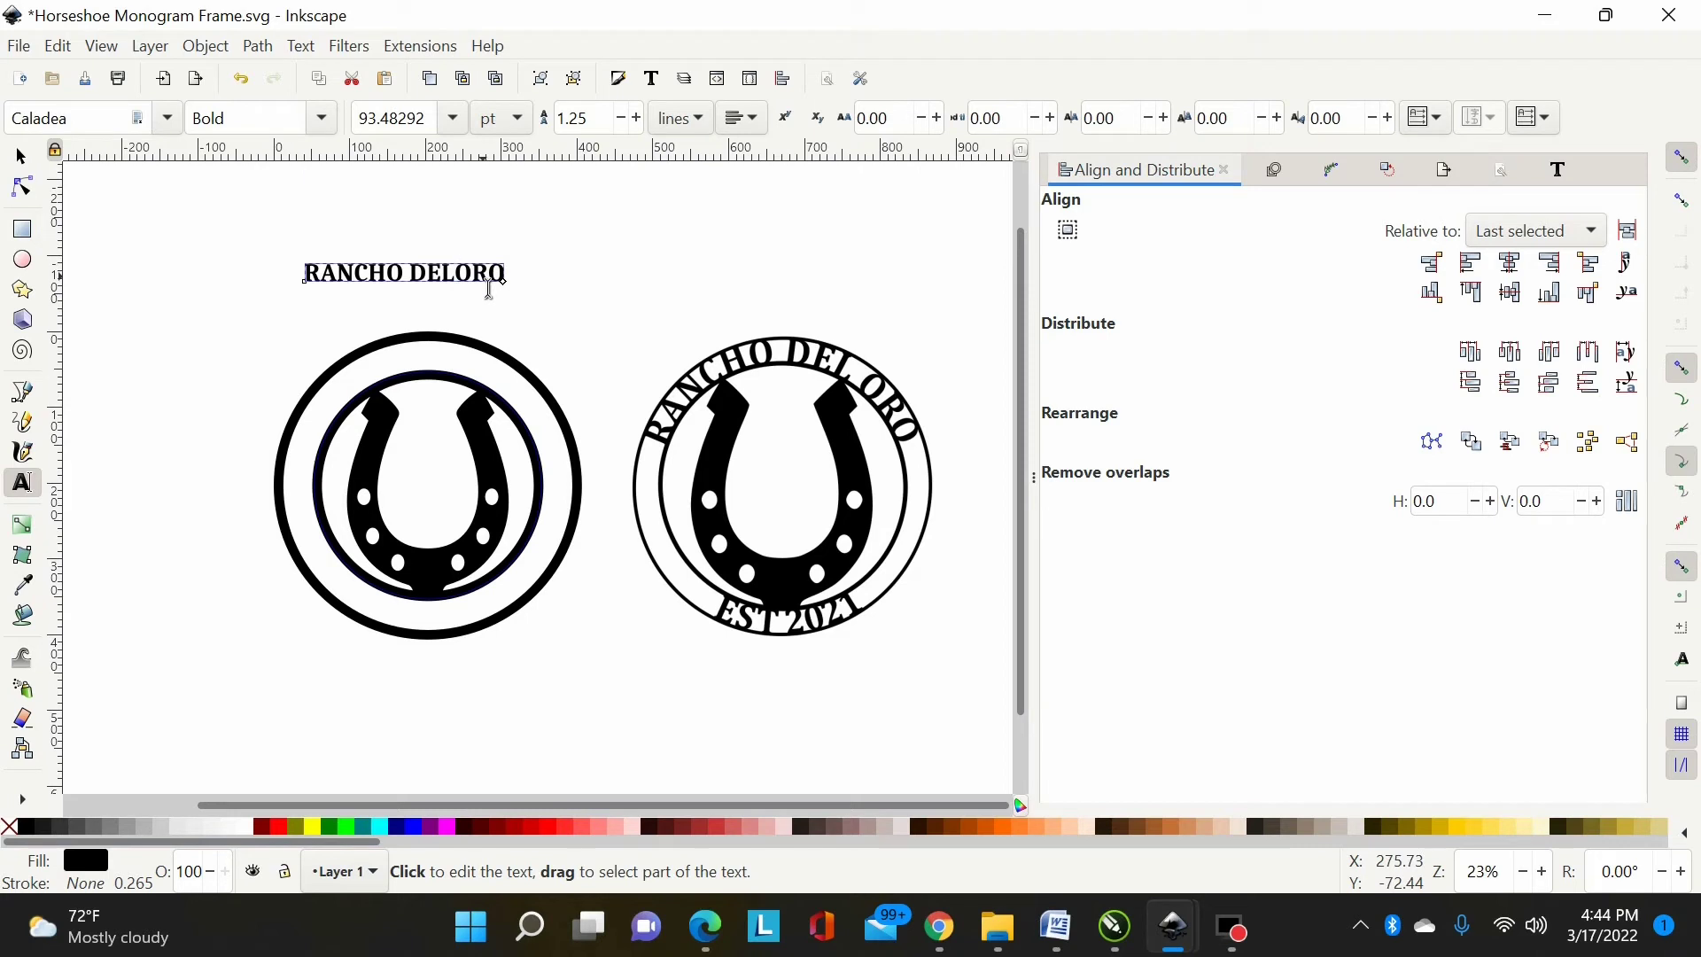
pyautogui.click(353, 315)
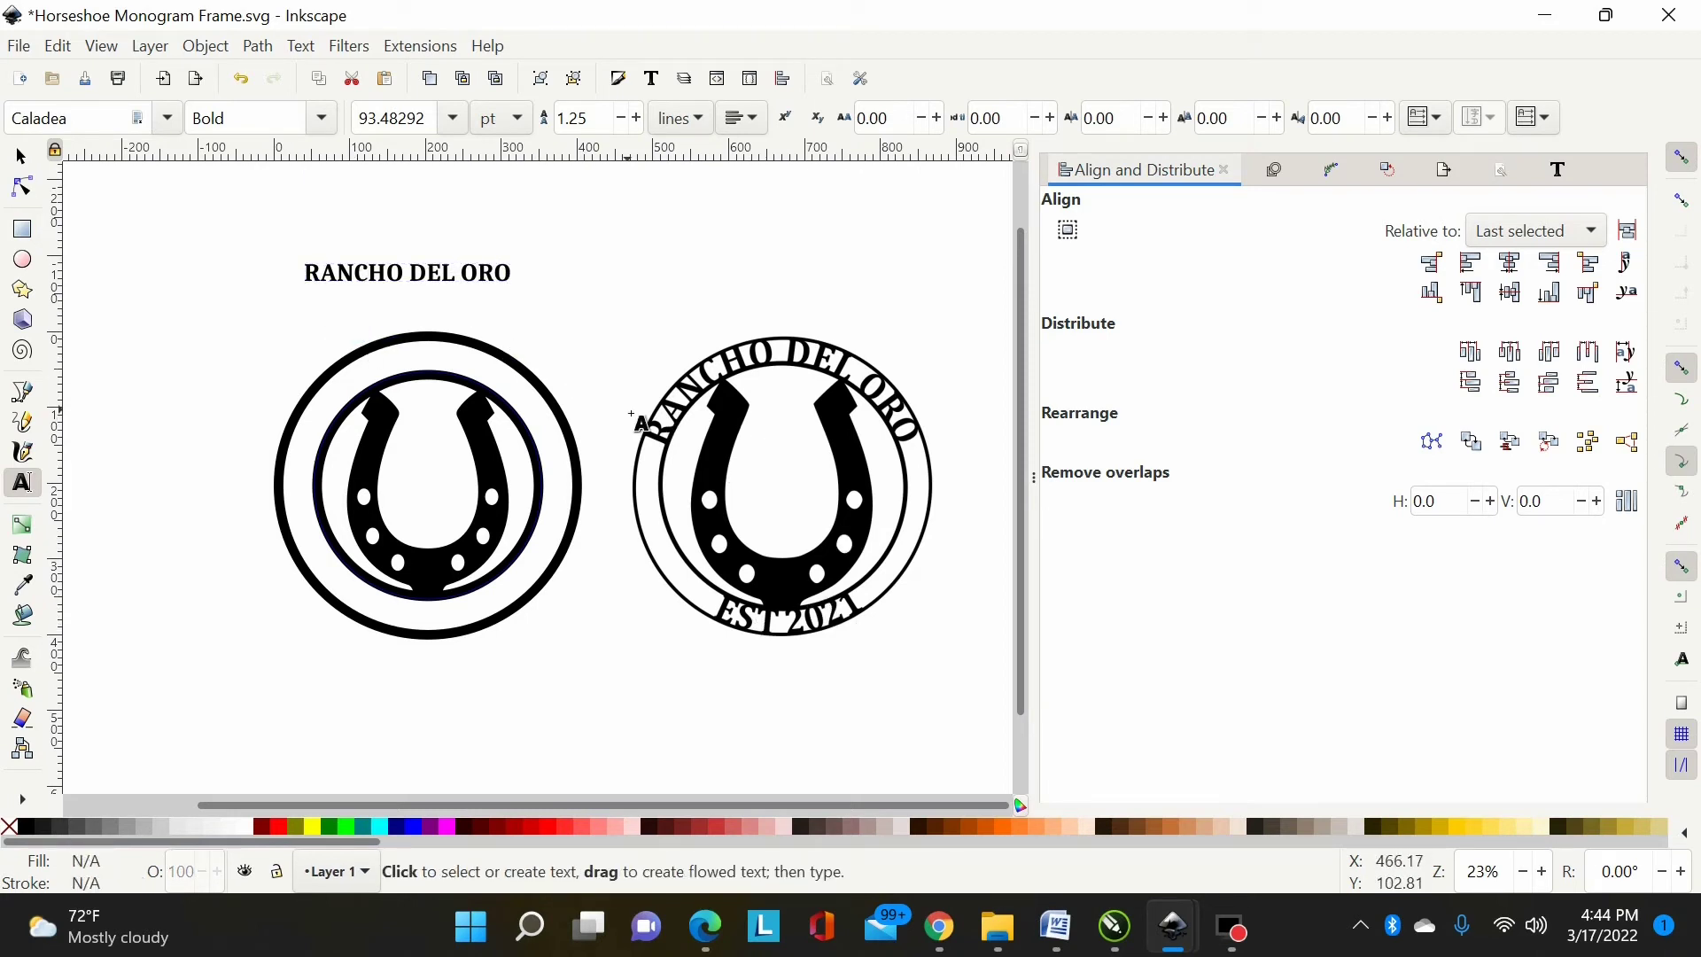
pyautogui.write('EST 2021')
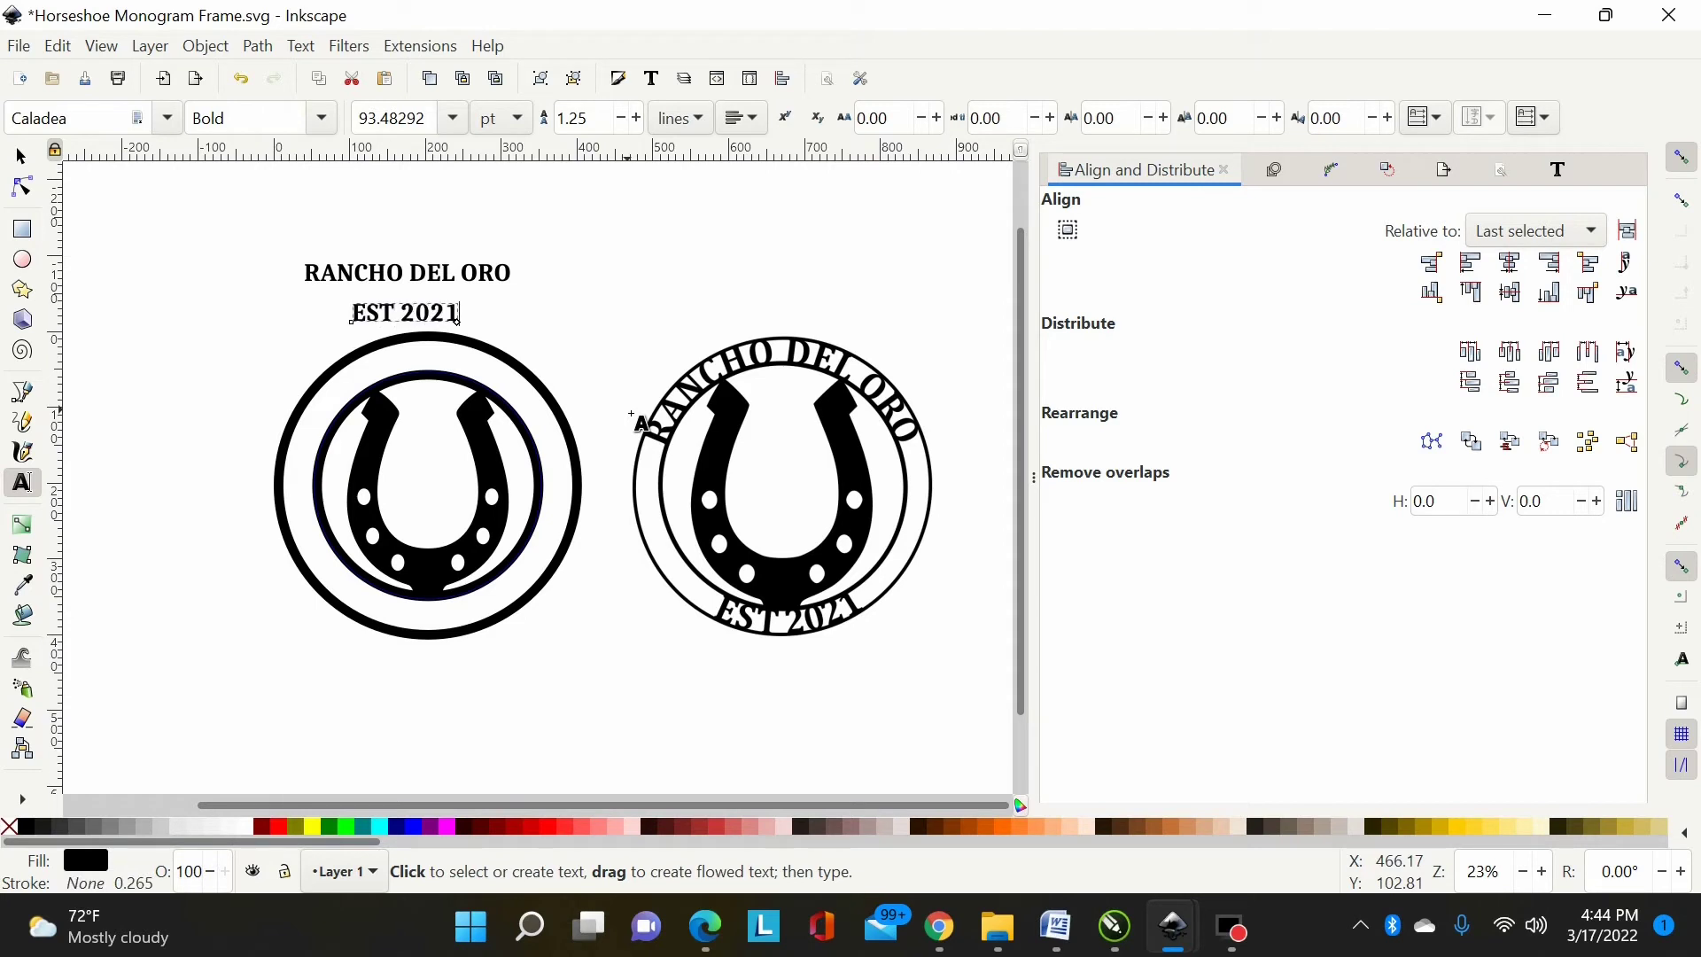
# Step: Fill both text objects red and enlarge them together proportionally to about 511 mm wide
pyautogui.click(20, 160)
pyautogui.moveTo(569, 221); pyautogui.dragTo(204, 432)
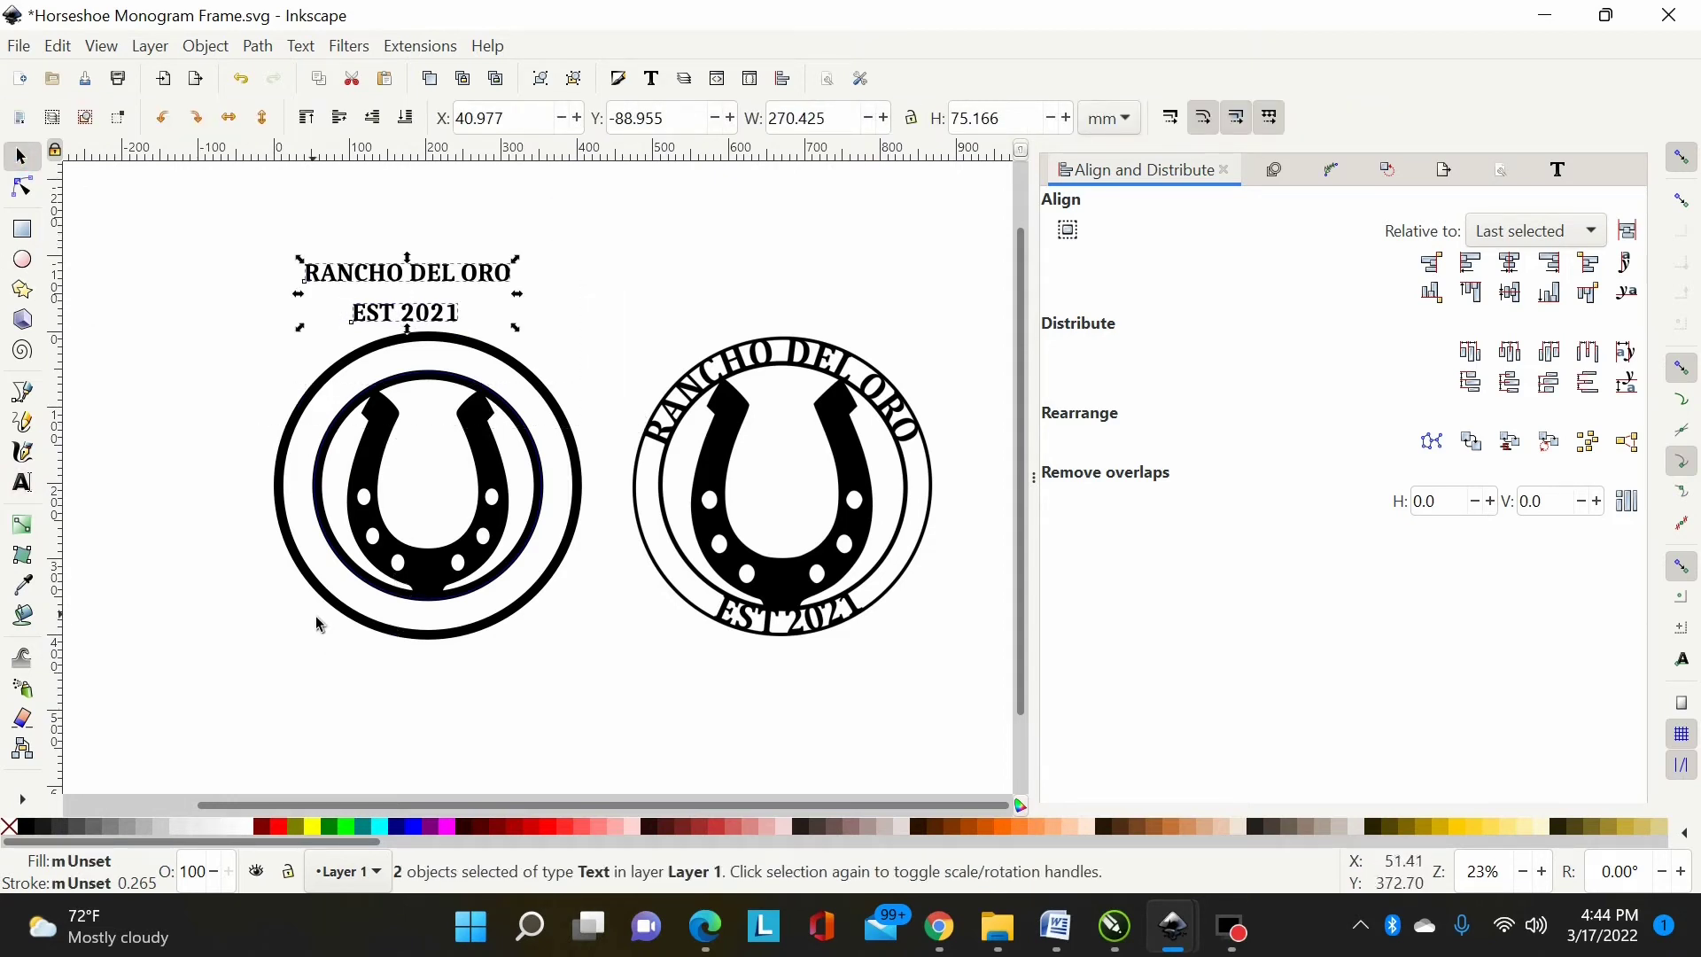
pyautogui.scroll(2, 320, 625)
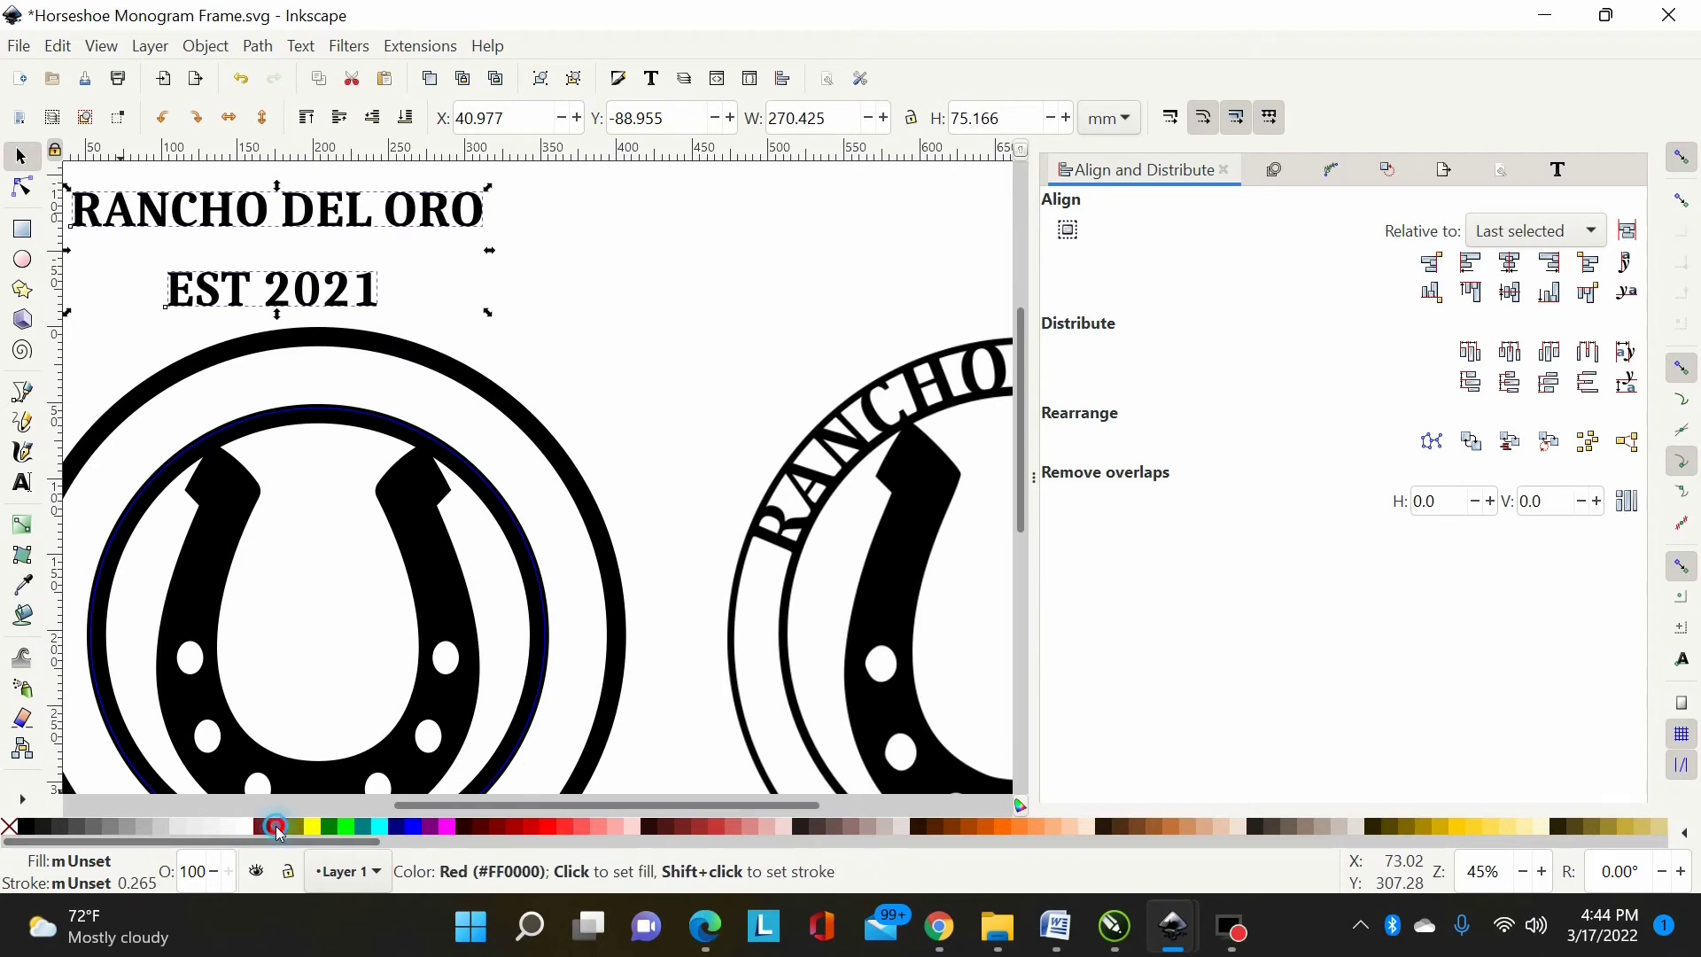
pyautogui.click(276, 827)
pyautogui.moveTo(492, 321); pyautogui.dragTo(859, 483)
# Step: Move the red texts onto the frame, placing RANCHO DEL ORO across the gap between the rings to compare its height
pyautogui.moveTo(560, 806); pyautogui.dragTo(479, 806)
pyautogui.moveTo(545, 212); pyautogui.dragTo(500, 400)
pyautogui.scroll(2, 496, 390)
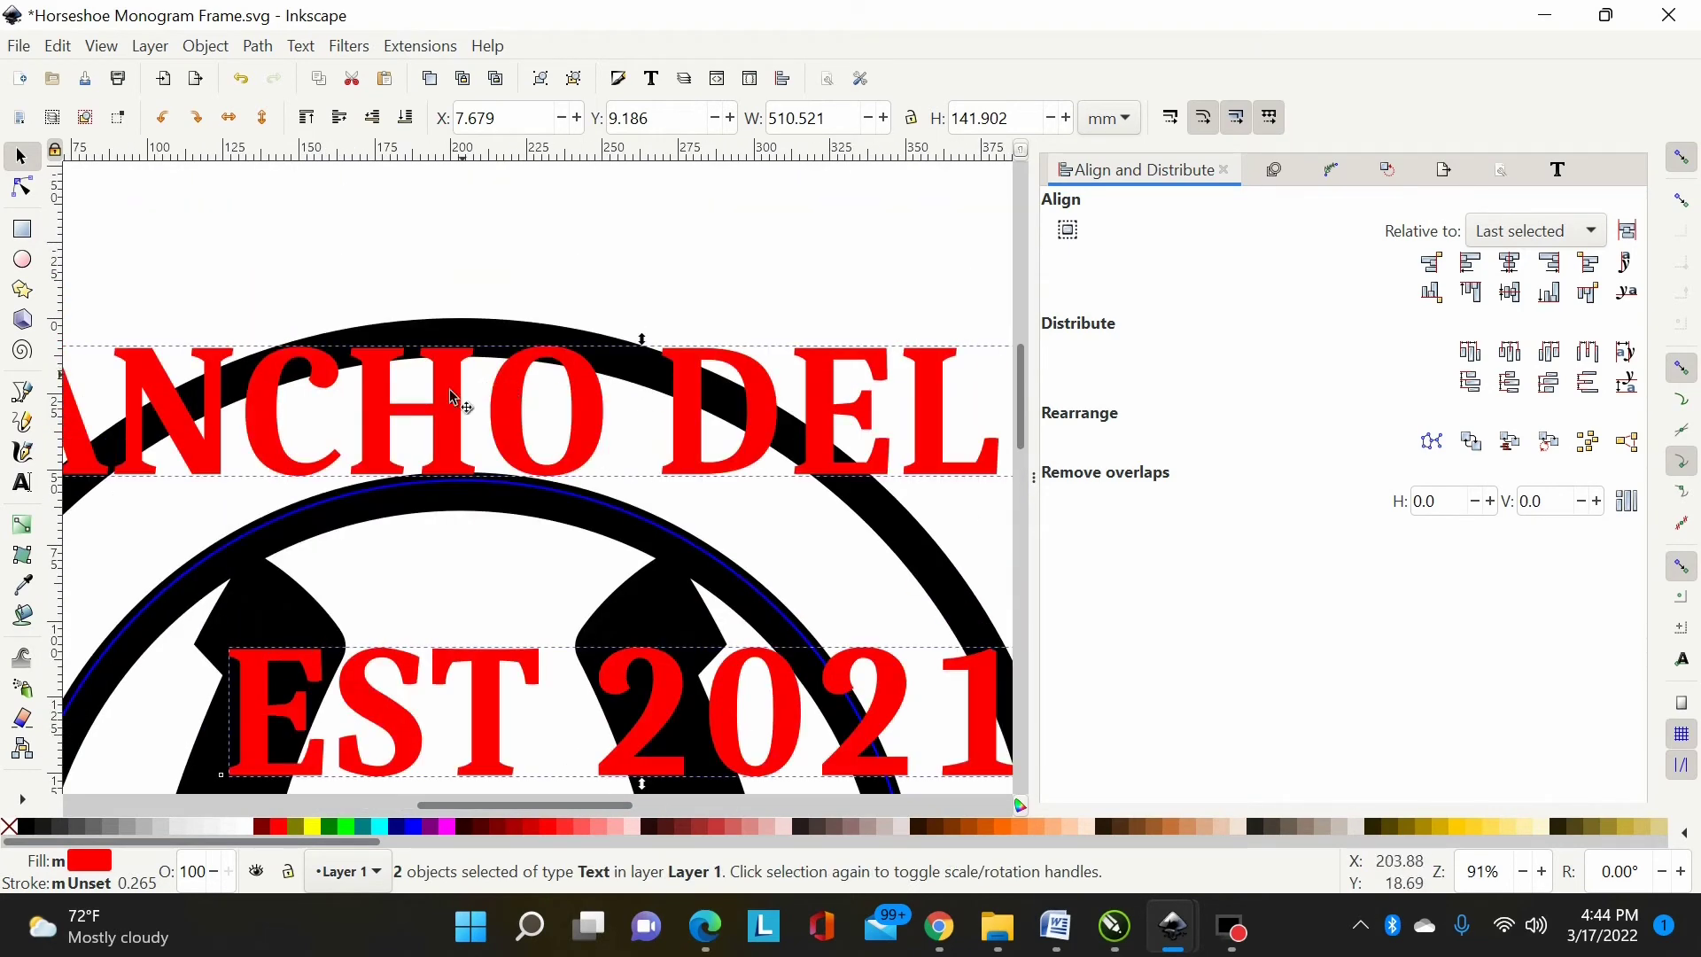
pyautogui.click(523, 250)
pyautogui.moveTo(454, 415); pyautogui.dragTo(487, 440)
# Step: Scale the RANCHO DEL ORO and EST 2021 texts down together proportionally to about 498 mm wide overall
pyautogui.scroll(-4, 489, 486)
pyautogui.click(501, 605)
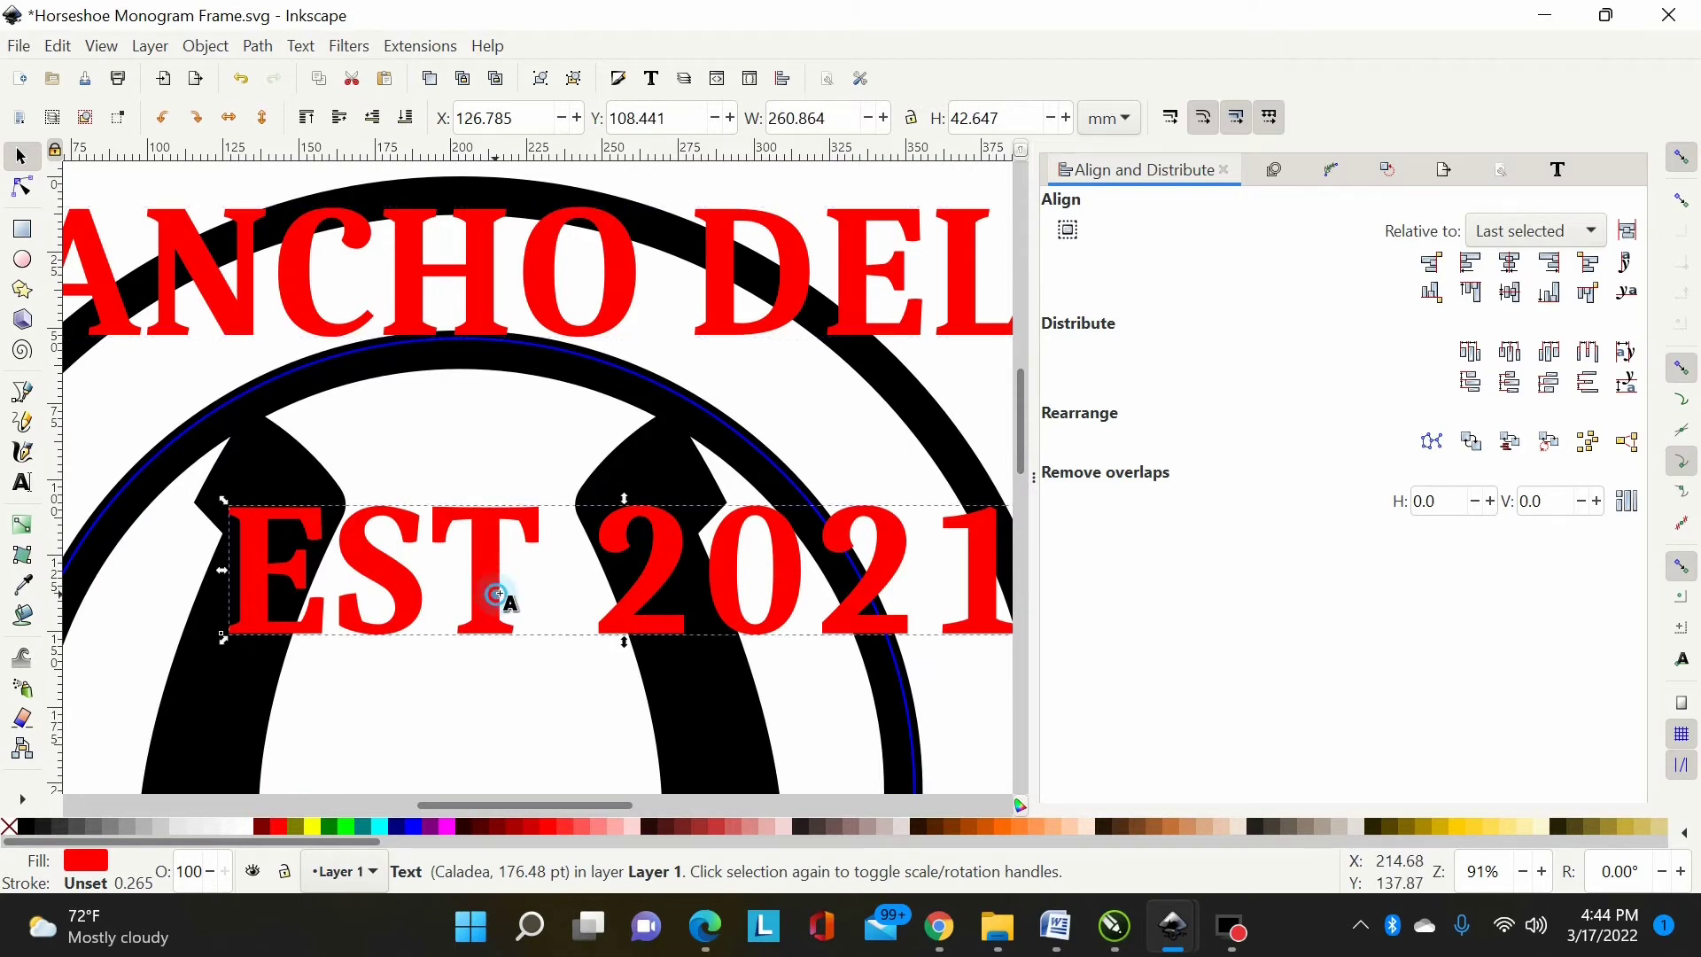
pyautogui.doubleClick(496, 595)
pyautogui.click(22, 157)
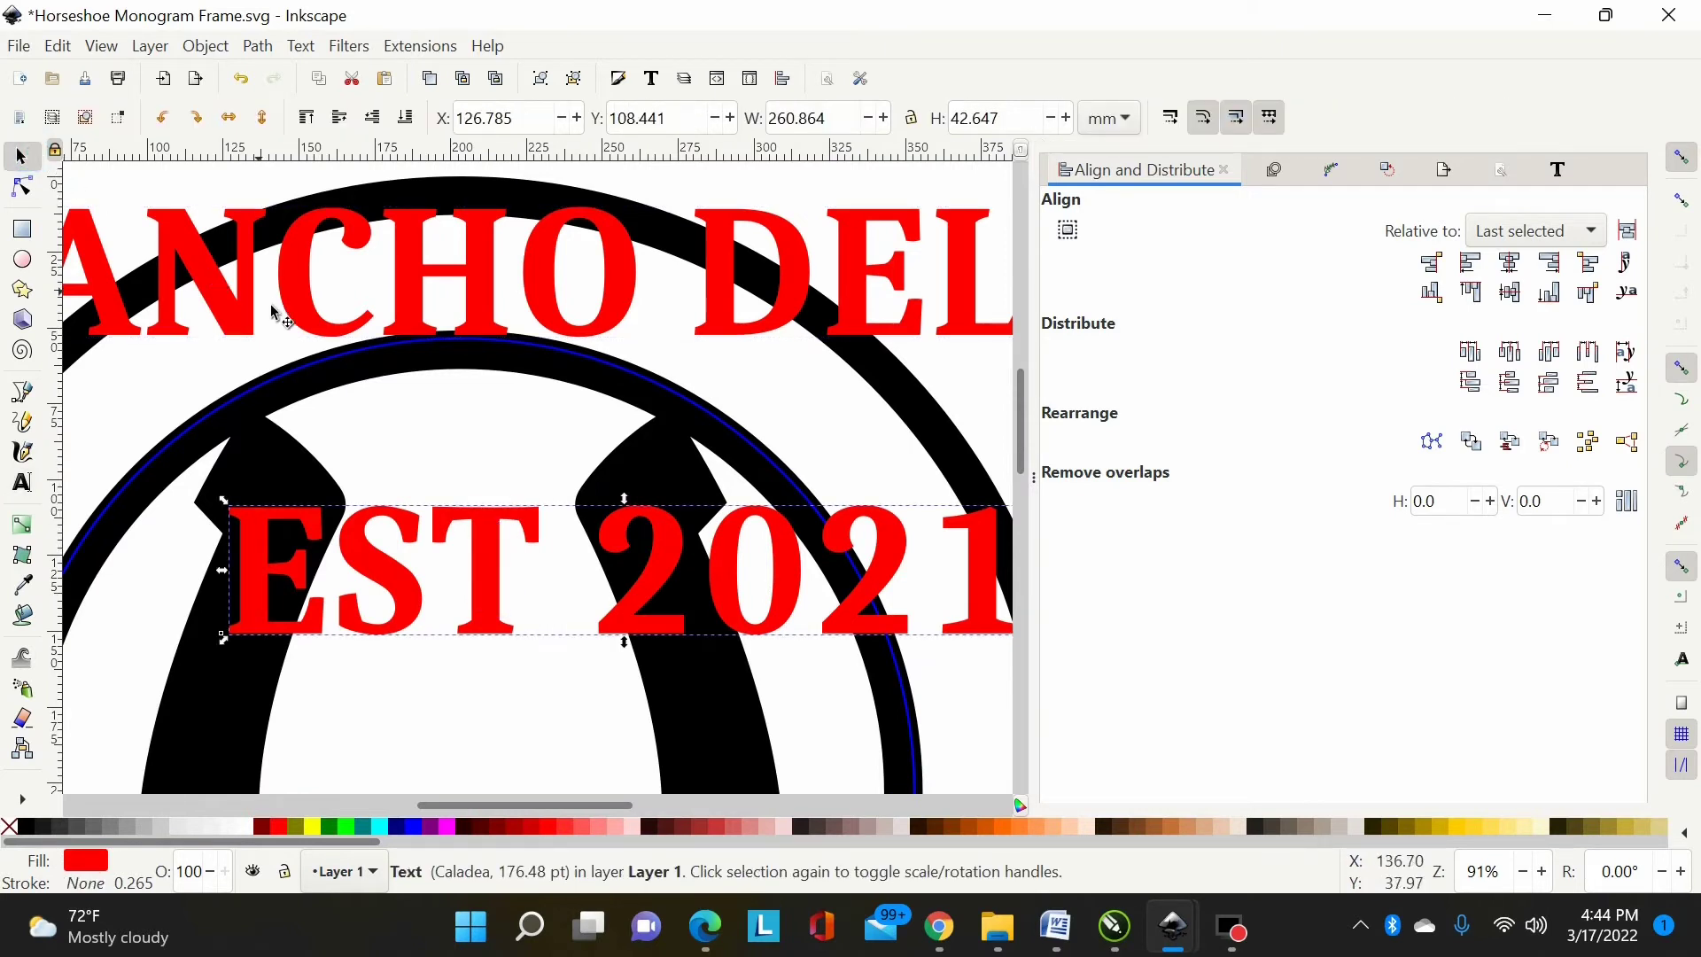
pyautogui.press('-')
pyautogui.press('-')
pyautogui.keyDown('shift'); pyautogui.click(476, 363); pyautogui.keyUp('shift')
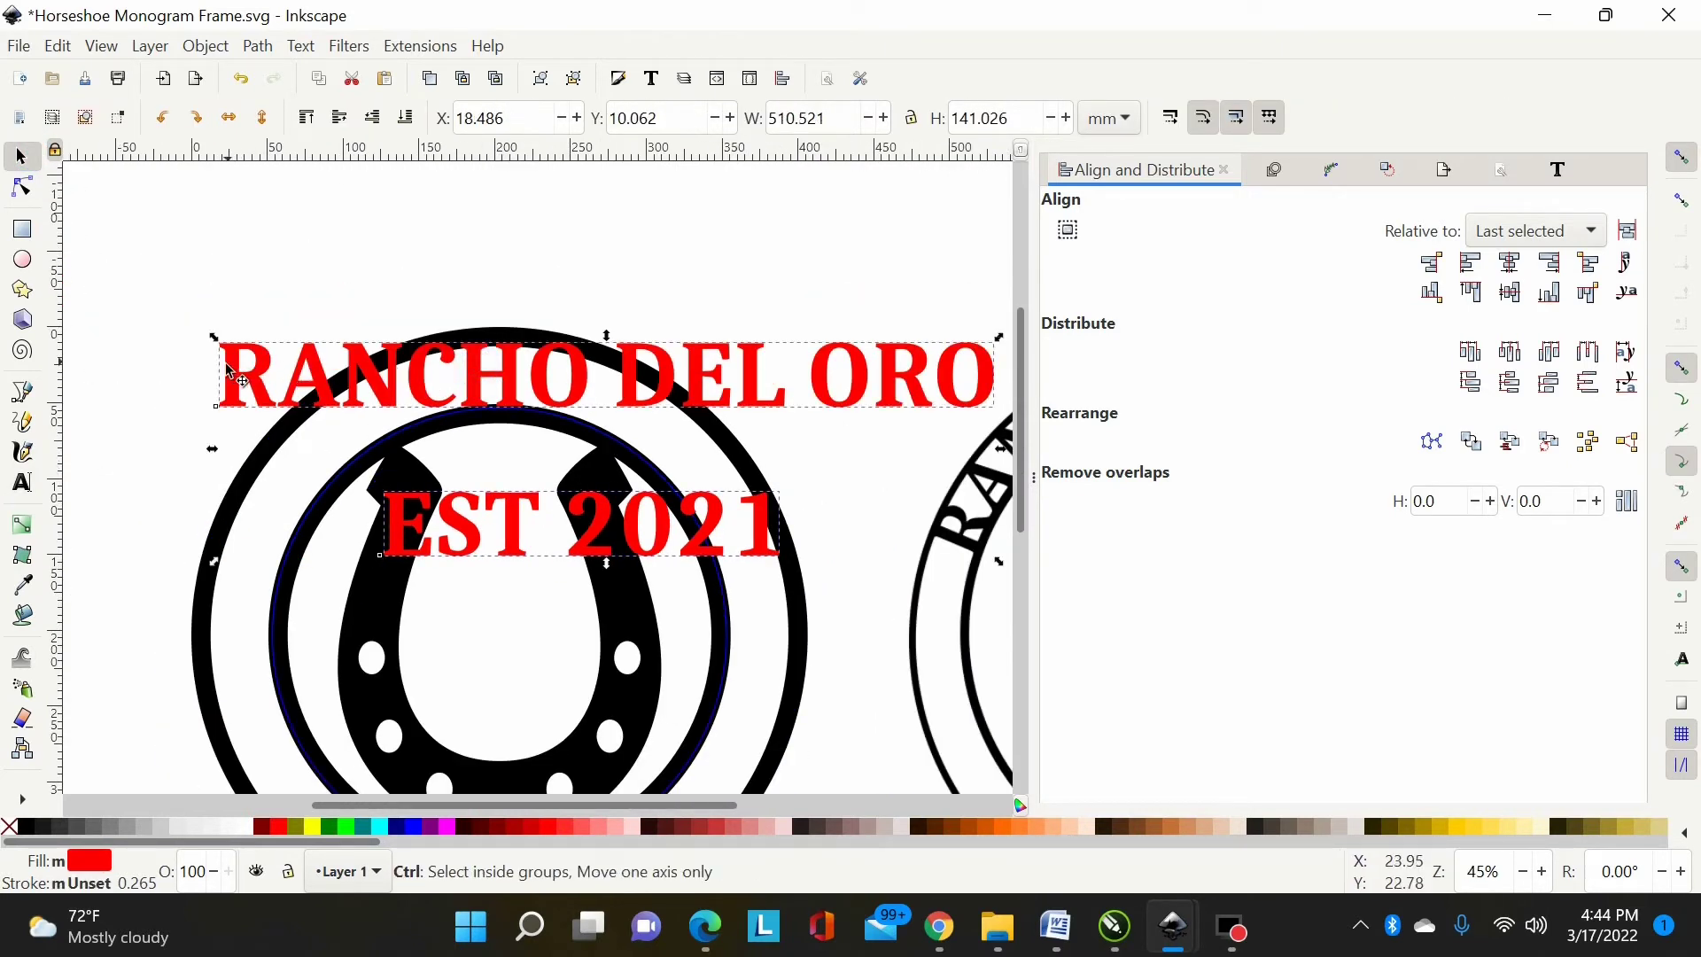
pyautogui.moveTo(216, 340); pyautogui.dragTo(240, 353)
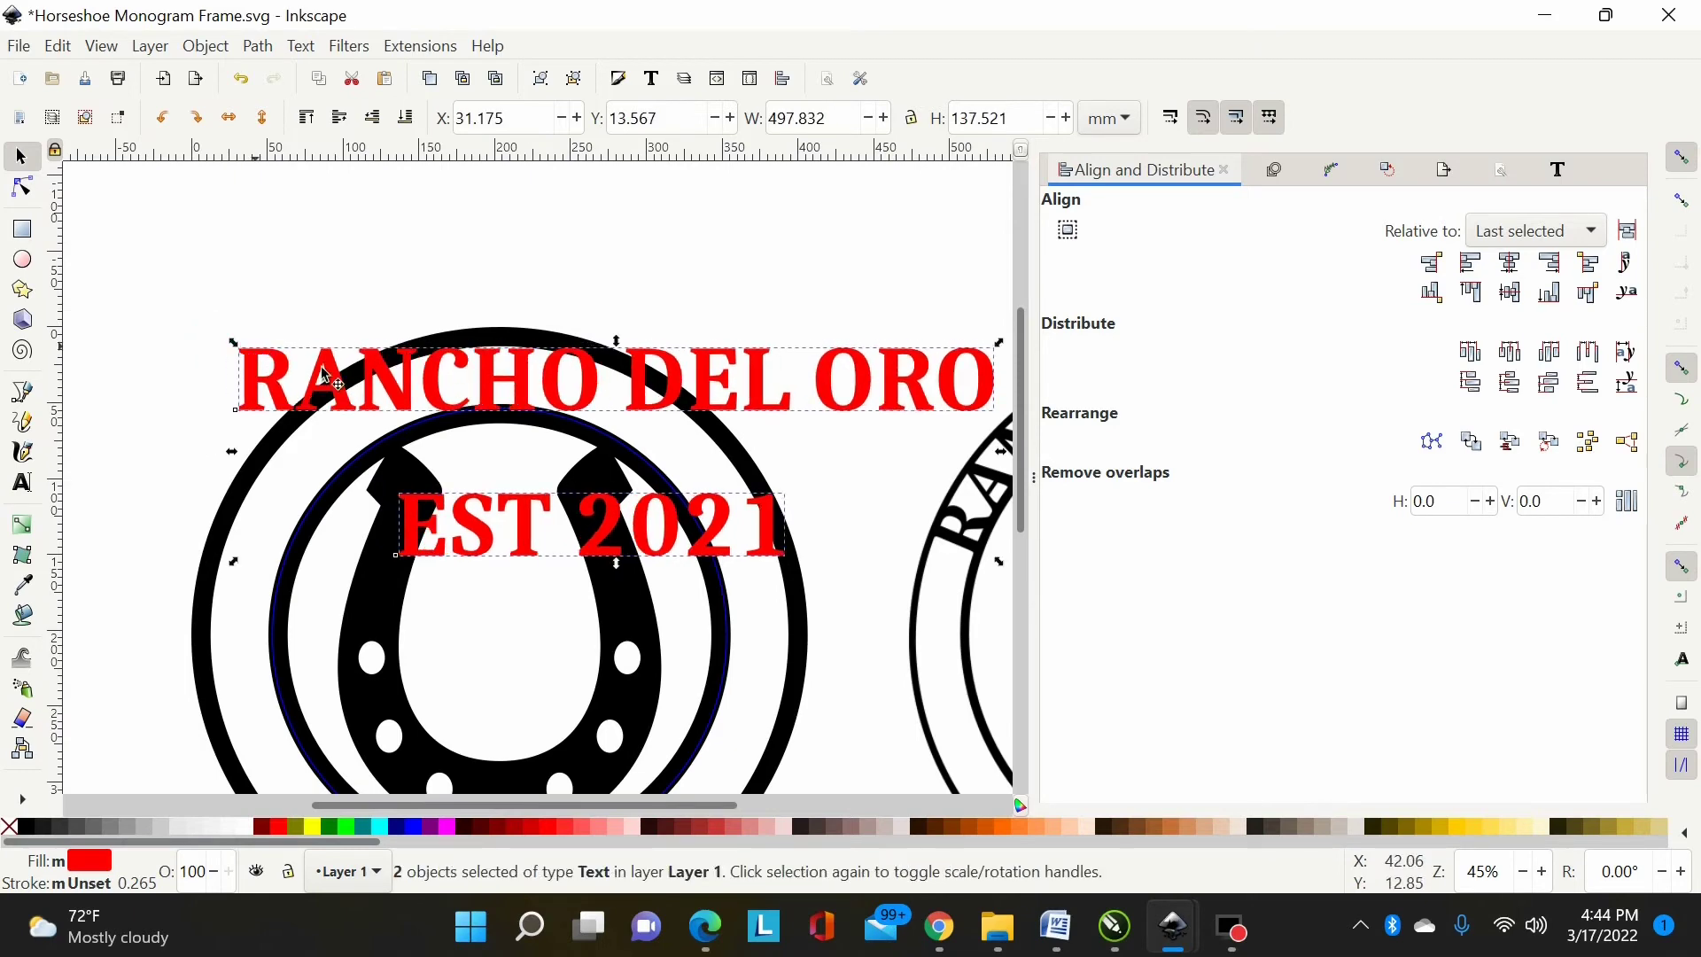
# Step: Nudge the RANCHO DEL ORO text up slightly to check its letter height against the gap between the two rings
pyautogui.press('+')
pyautogui.press('+')
pyautogui.click(502, 448)
pyautogui.moveTo(511, 295); pyautogui.dragTo(513, 288)
pyautogui.keyDown('ctrl'); pyautogui.scroll(-3, 560, 422); pyautogui.keyUp('ctrl')
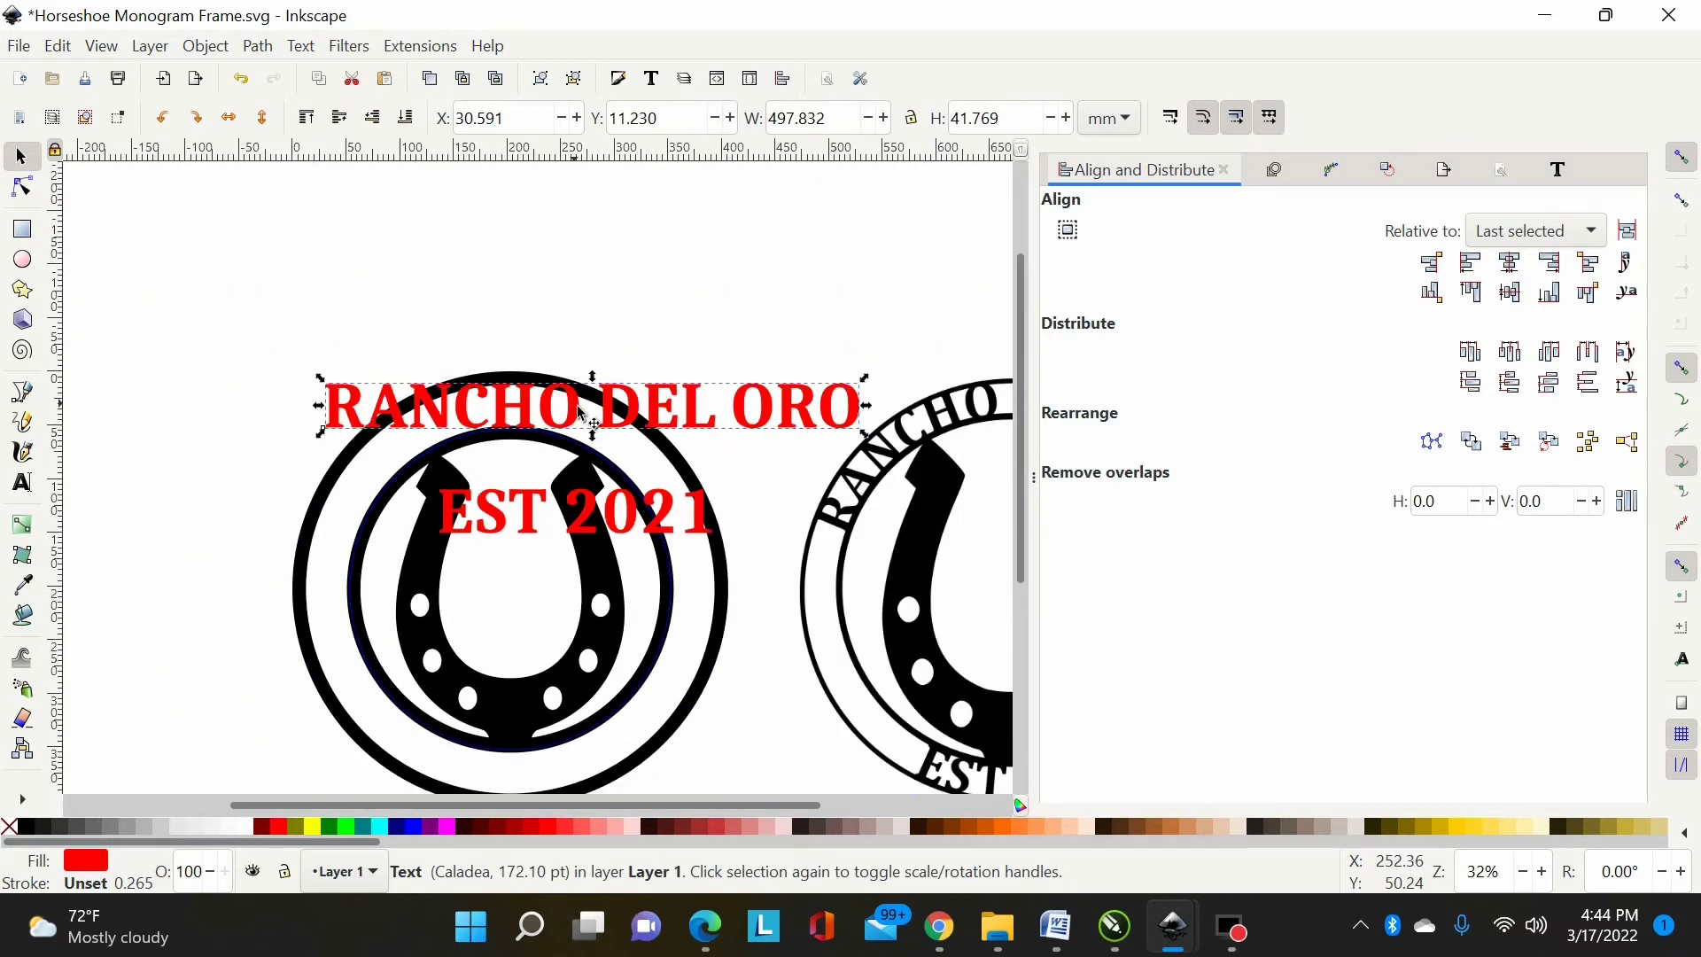
pyautogui.scroll(-2, 616, 298)
pyautogui.click(610, 232)
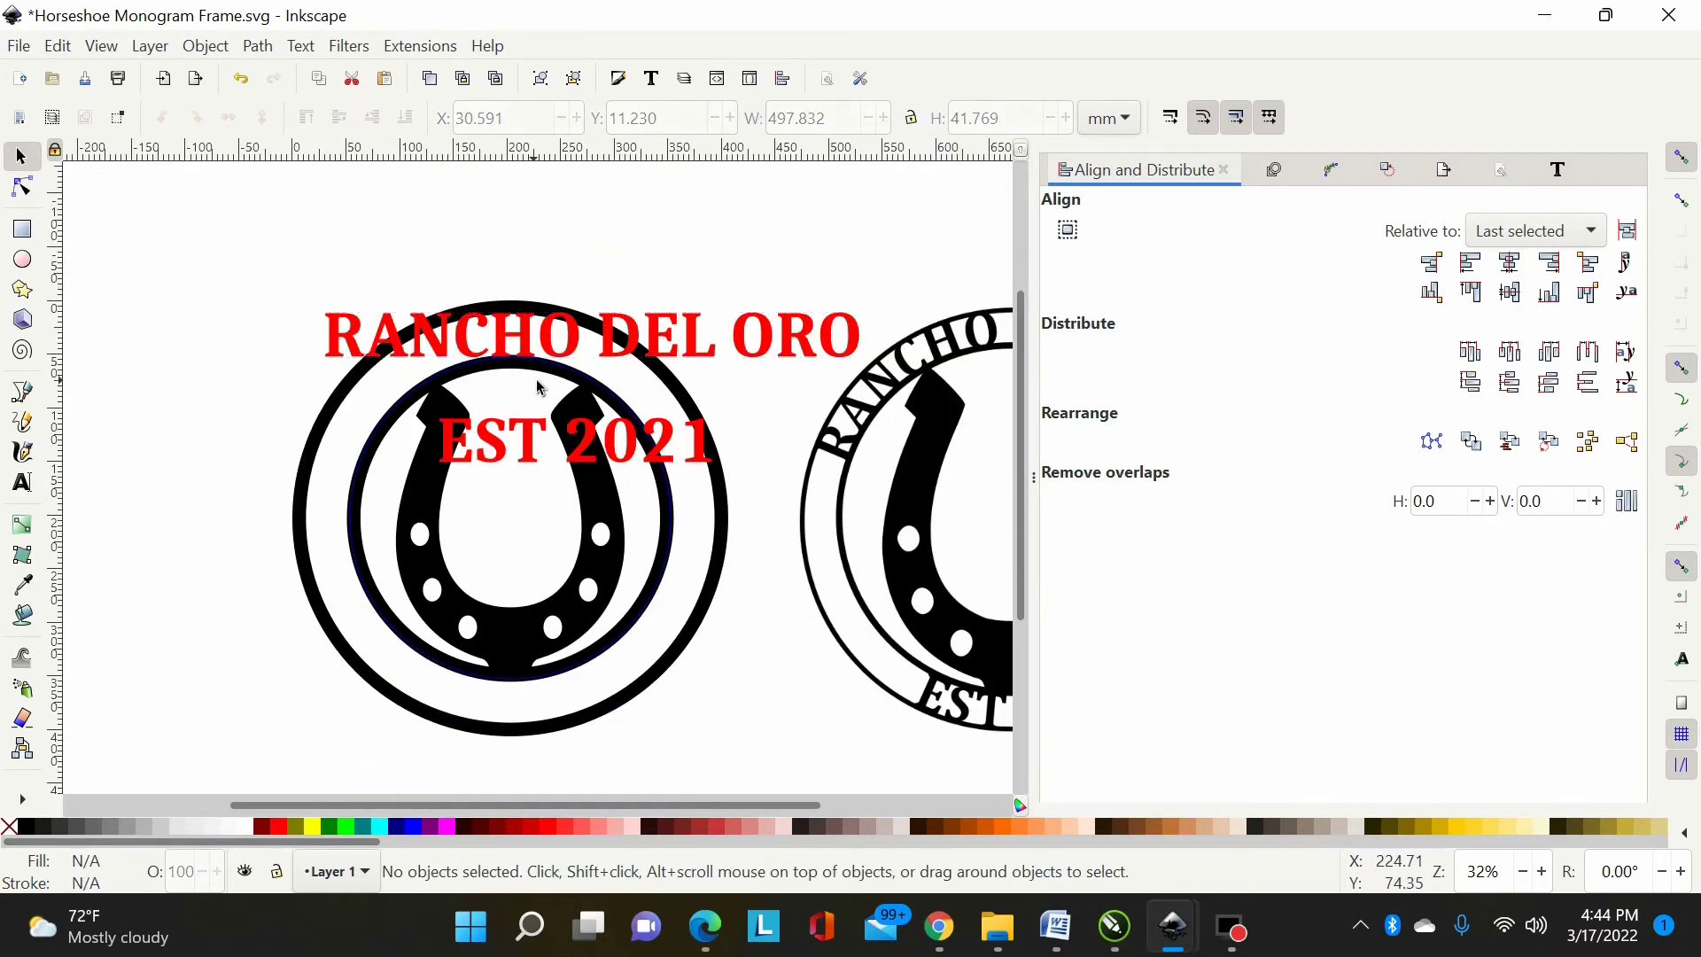
# Step: Put the RANCHO DEL ORO text on the path of the blue circle
pyautogui.click(554, 328)
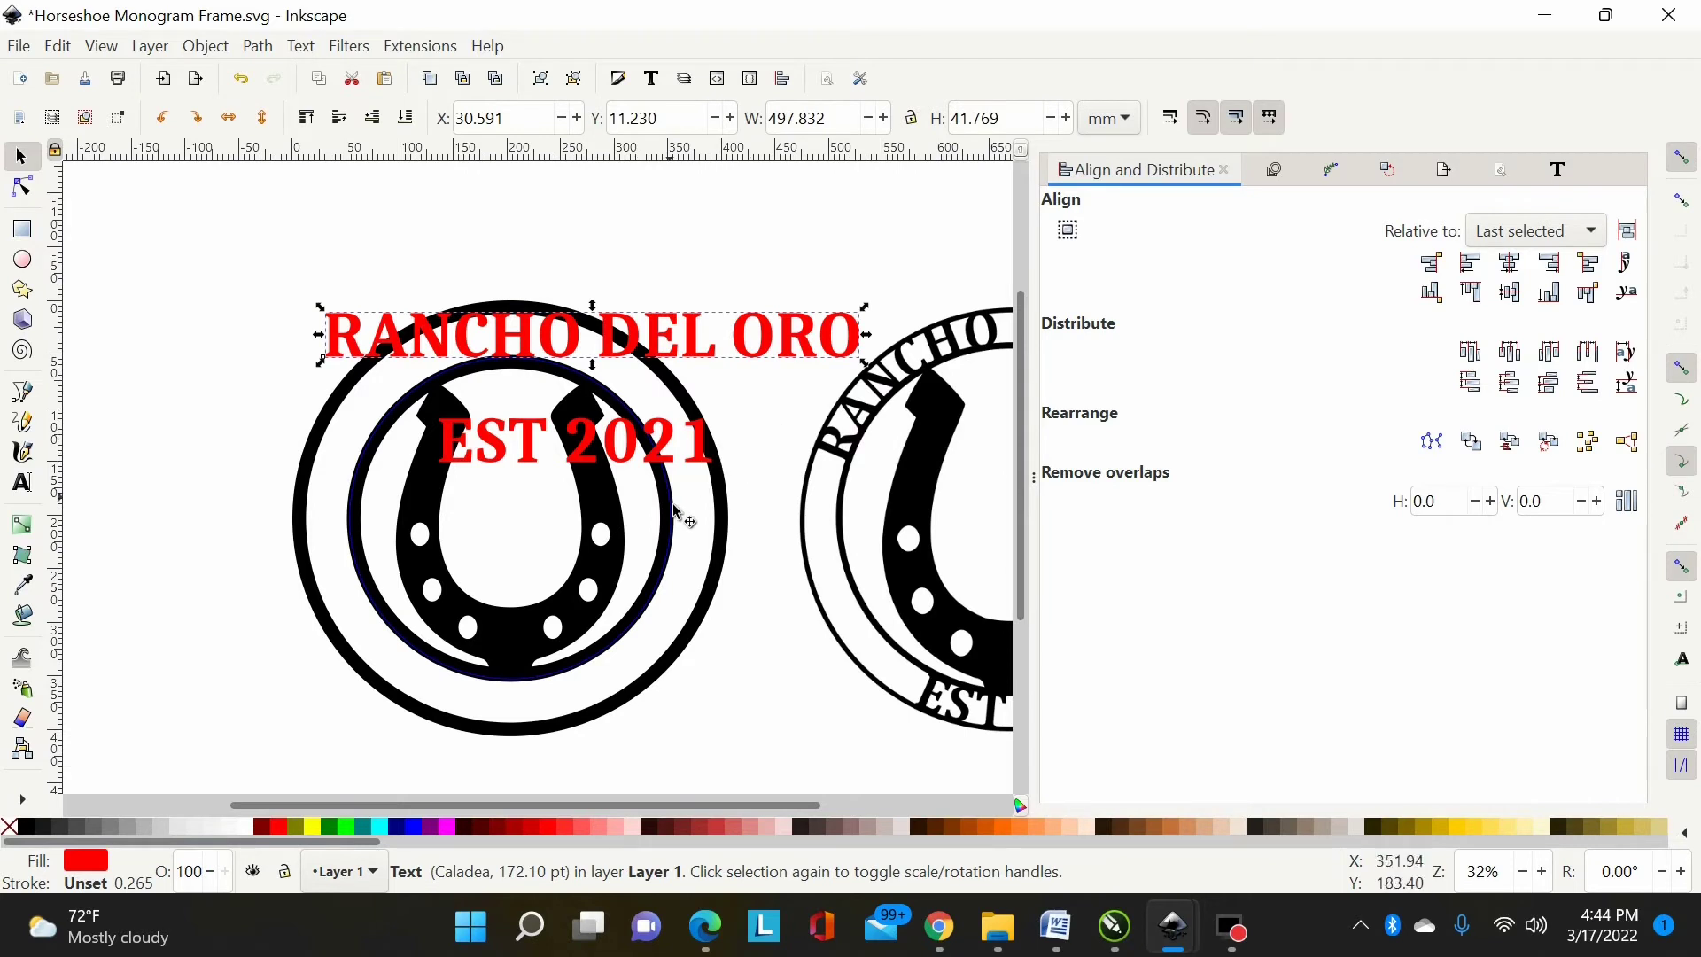
pyautogui.keyDown('shift'); pyautogui.click(677, 538); pyautogui.keyUp('shift')
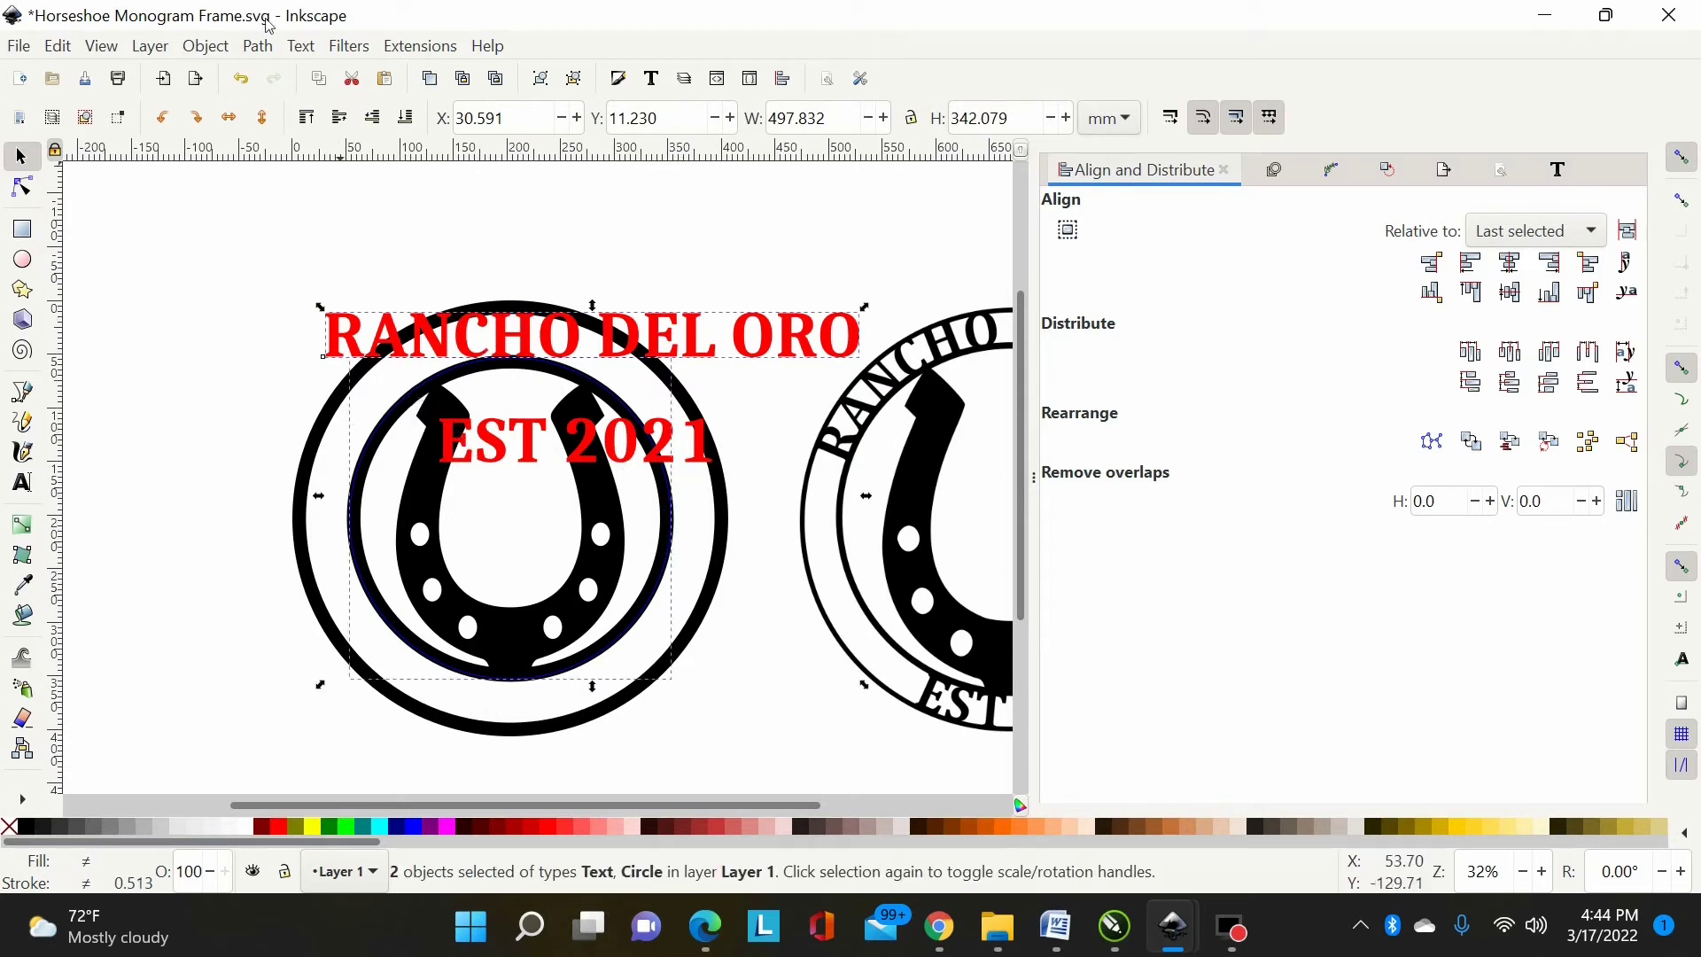
pyautogui.click(299, 47)
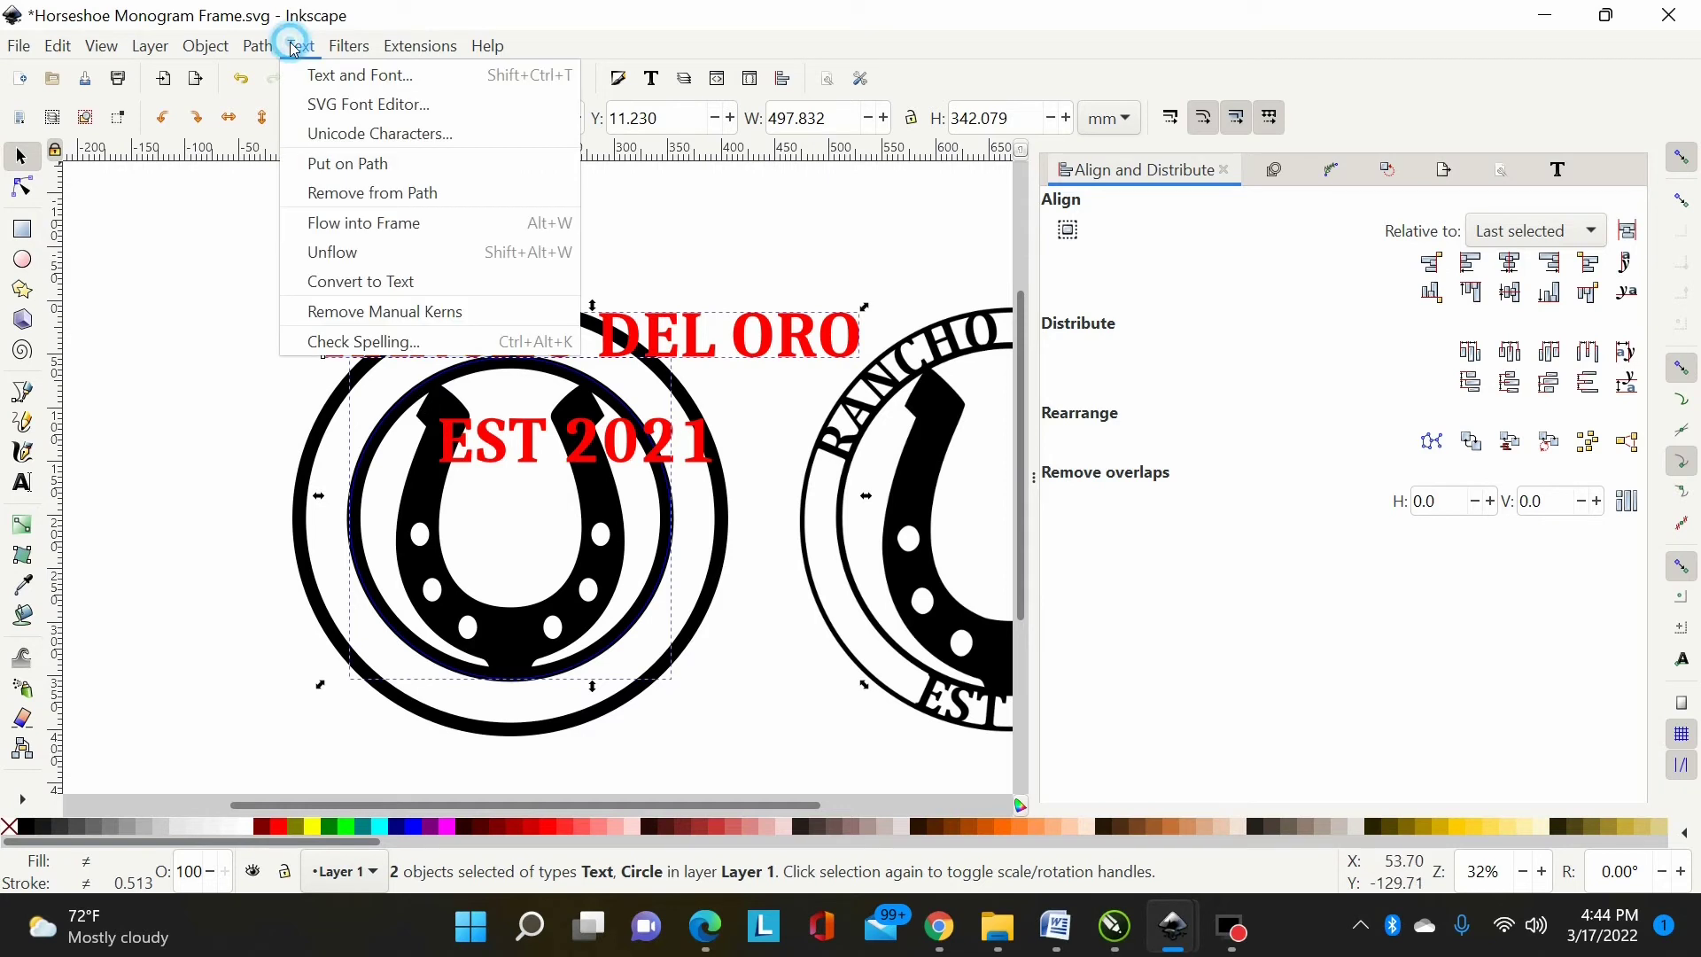
pyautogui.click(341, 166)
pyautogui.click(409, 210)
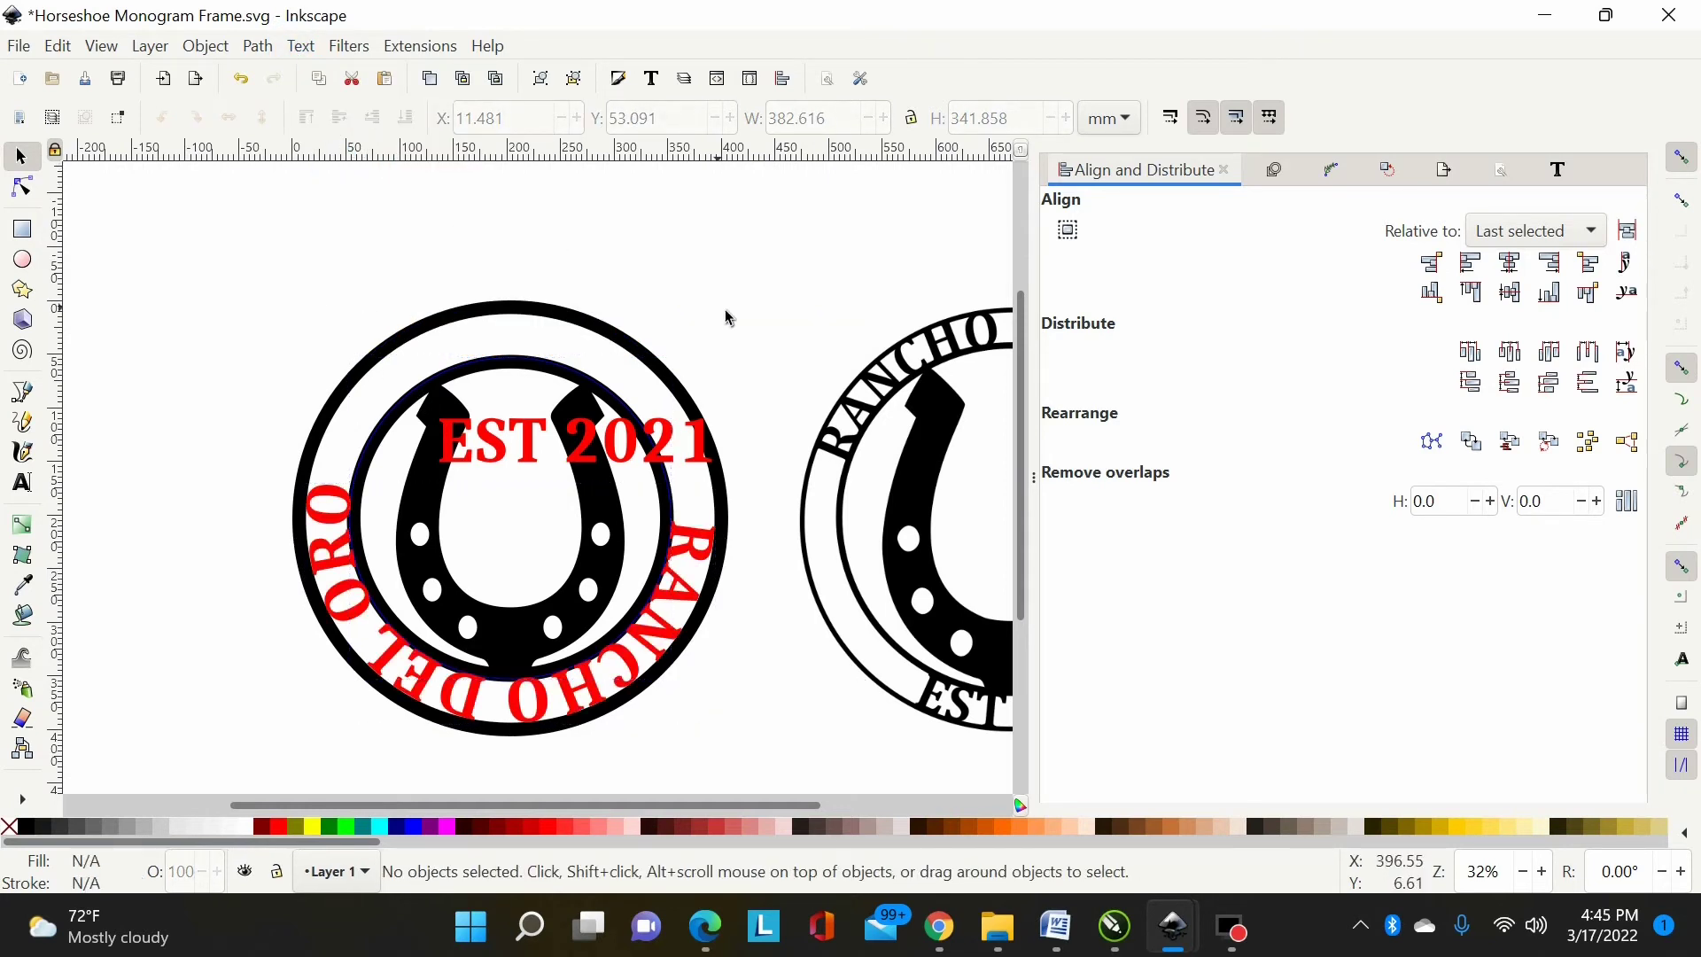
# Step: Rotate the blue circle about 180° so that RANCHO DEL ORO arches over the top of the horseshoe
pyautogui.press('+')
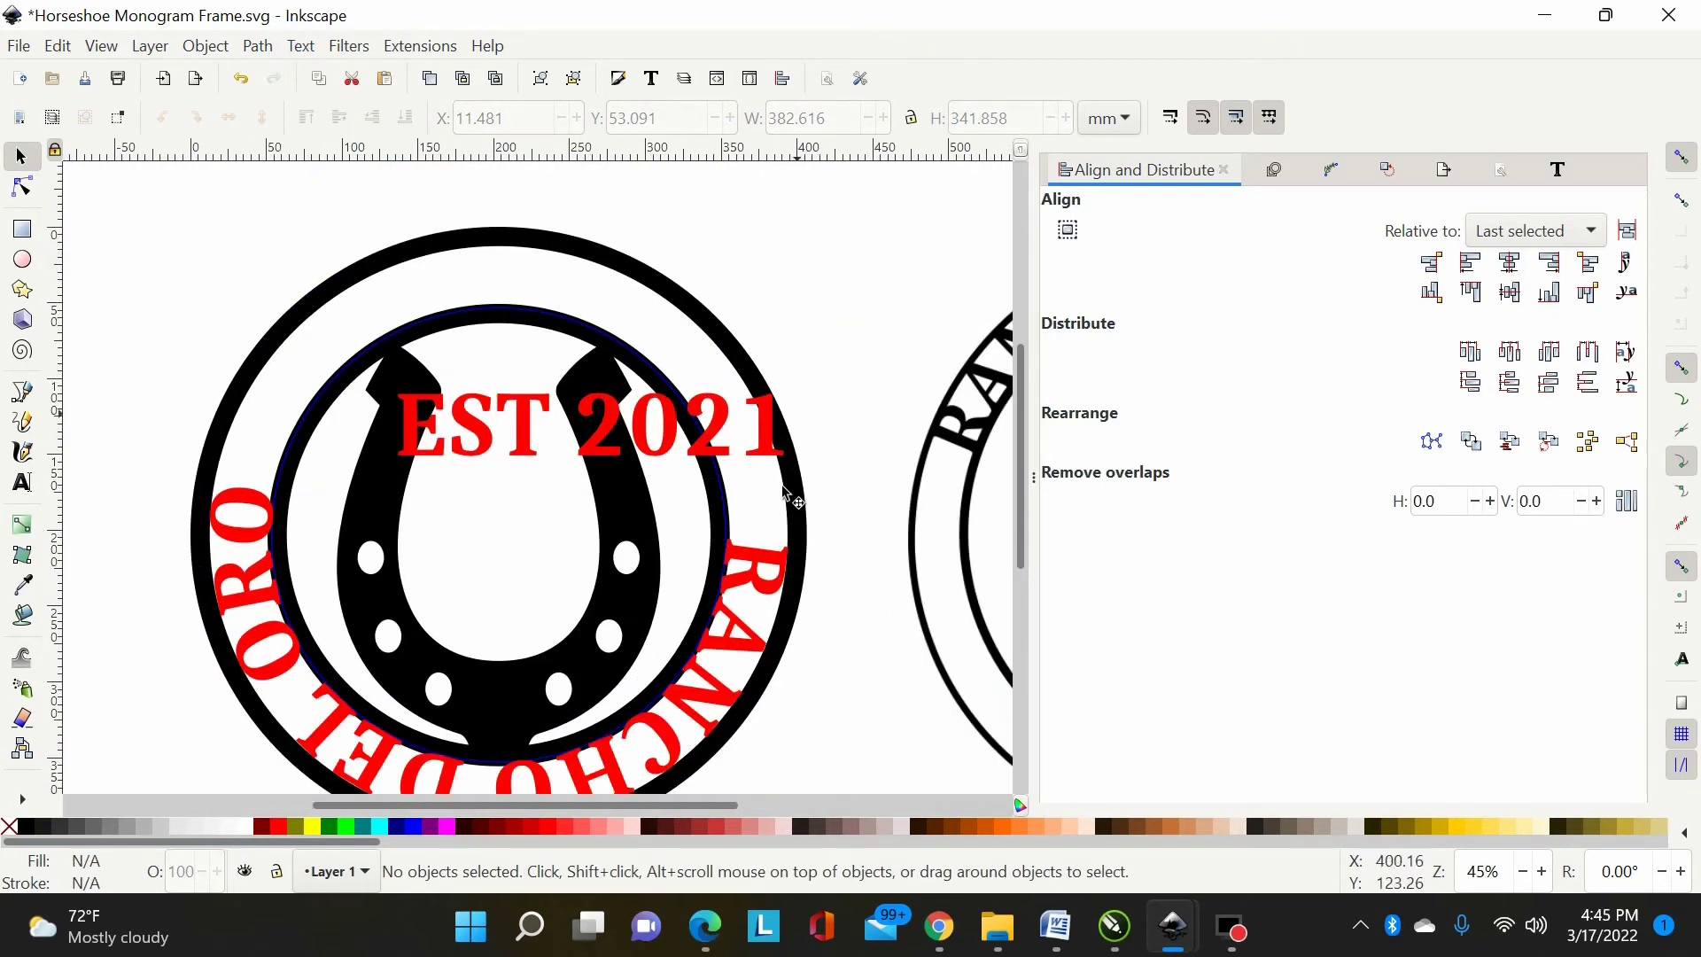
pyautogui.click(647, 365)
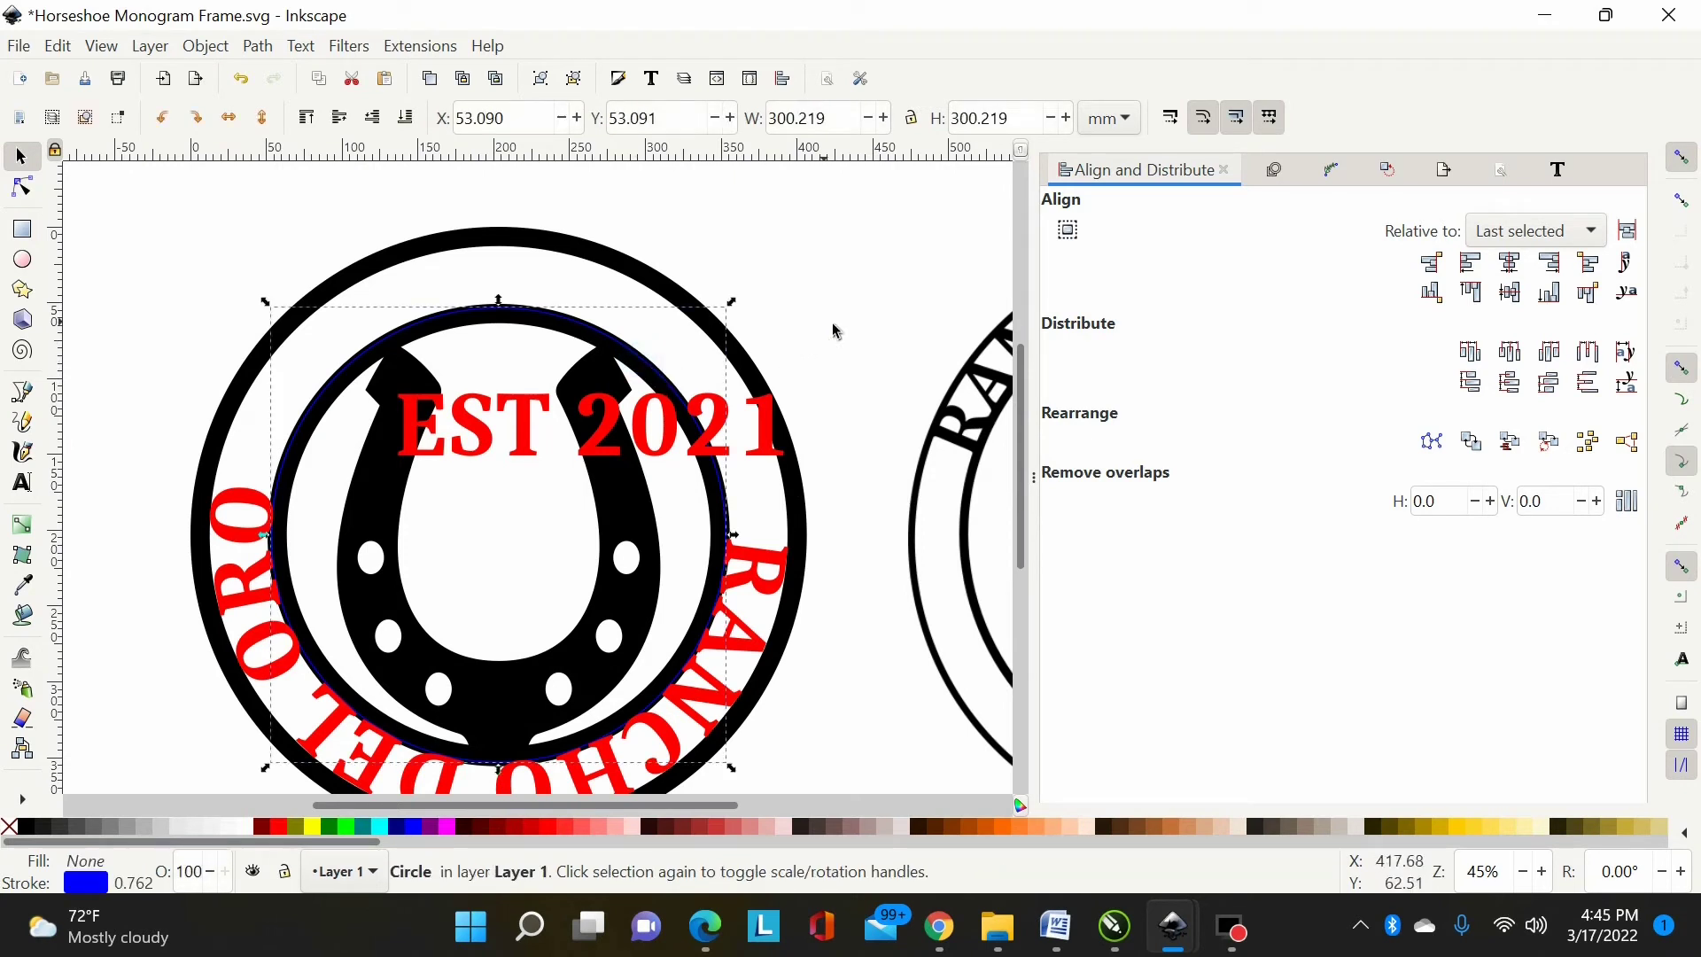
pyautogui.click(663, 376)
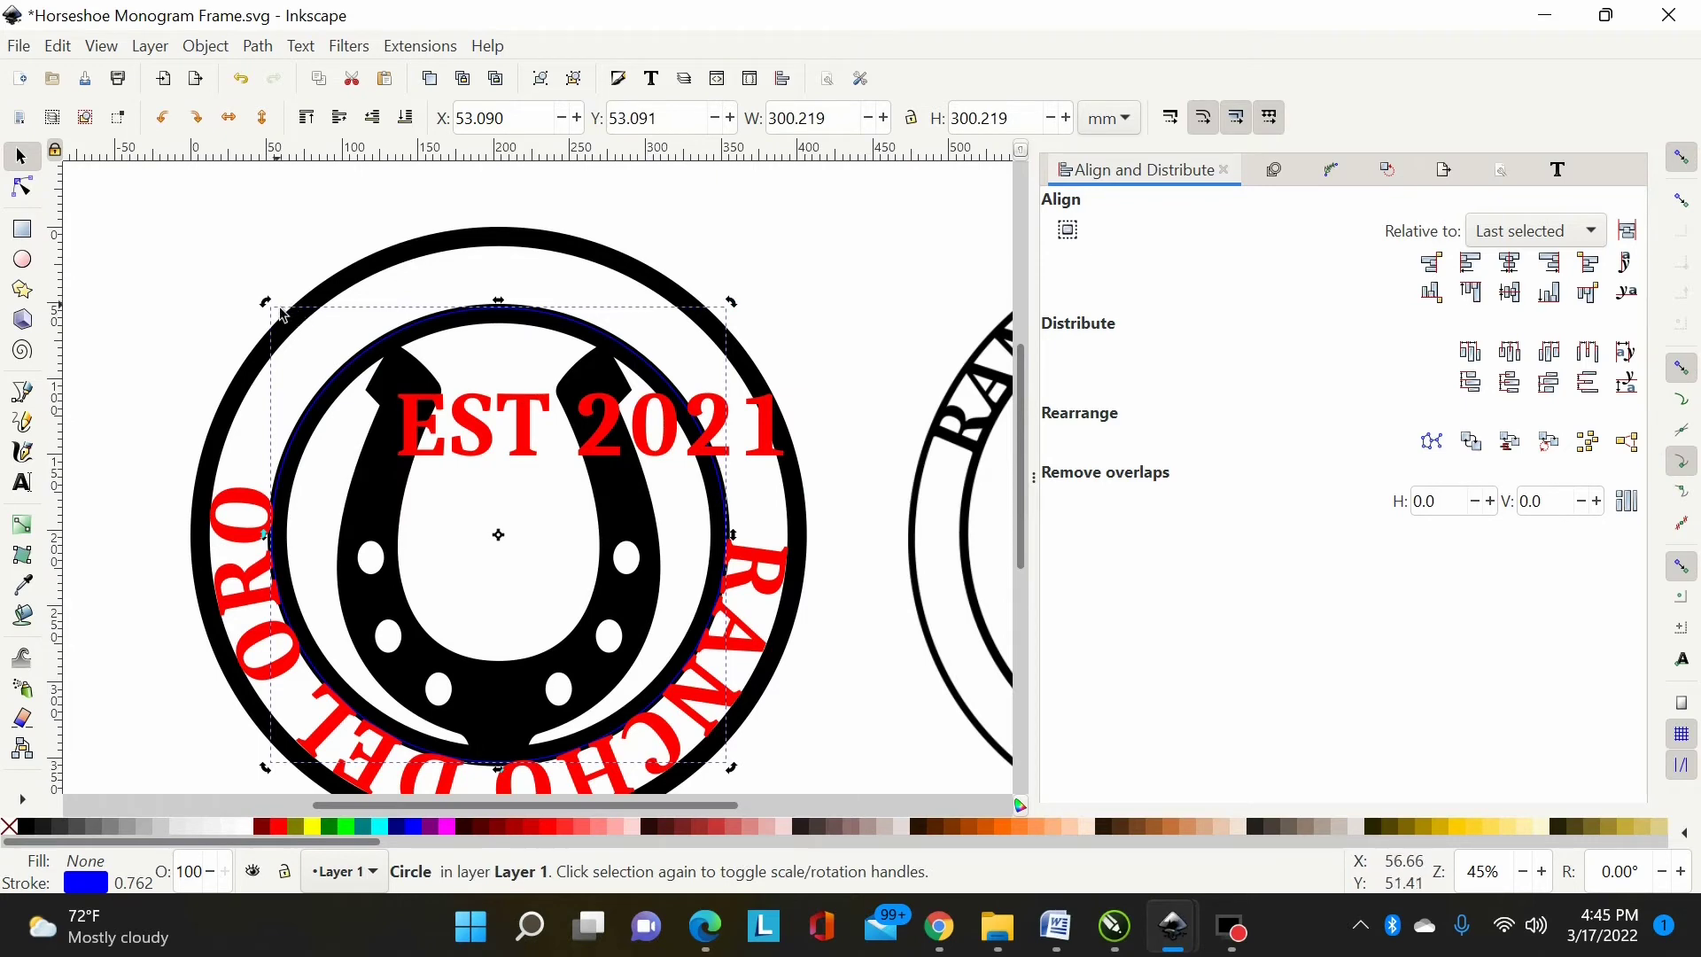
pyautogui.moveTo(731, 312); pyautogui.dragTo(372, 701)
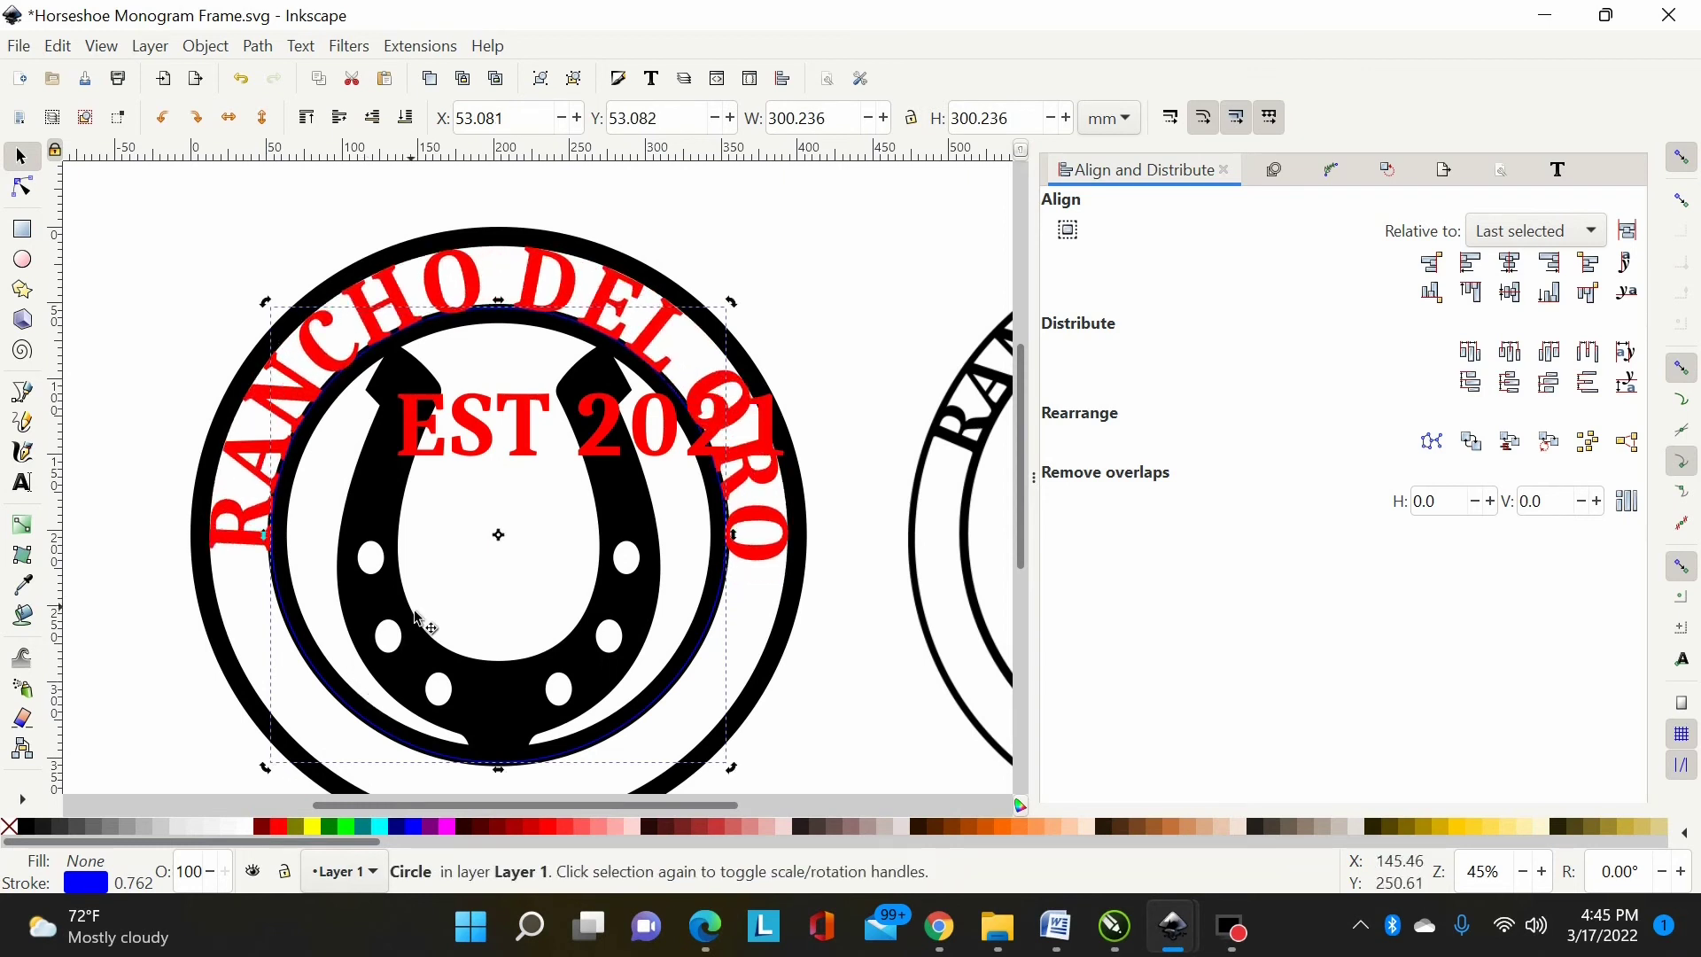
pyautogui.click(429, 581)
# Step: Move the EST 2021 text down to the bottom edge of the frame's outer ring
pyautogui.moveTo(538, 434); pyautogui.dragTo(416, 833)
pyautogui.scroll(-3, 511, 498)
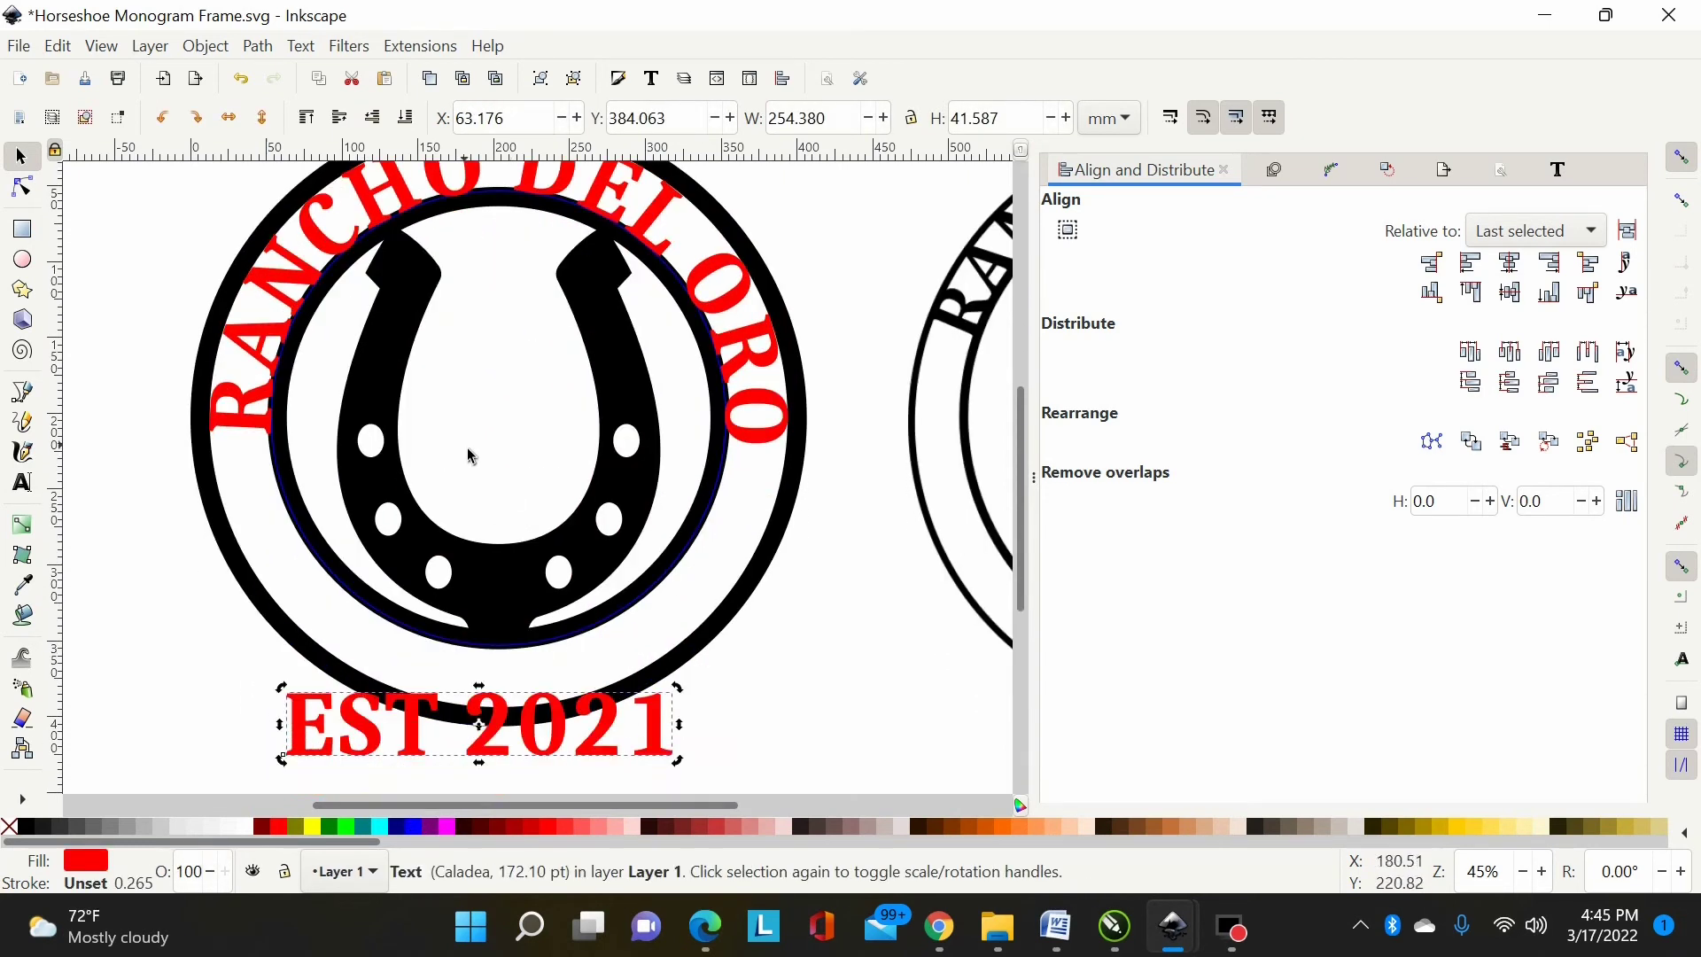
pyautogui.scroll(2, 472, 456)
pyautogui.scroll(3, 496, 443)
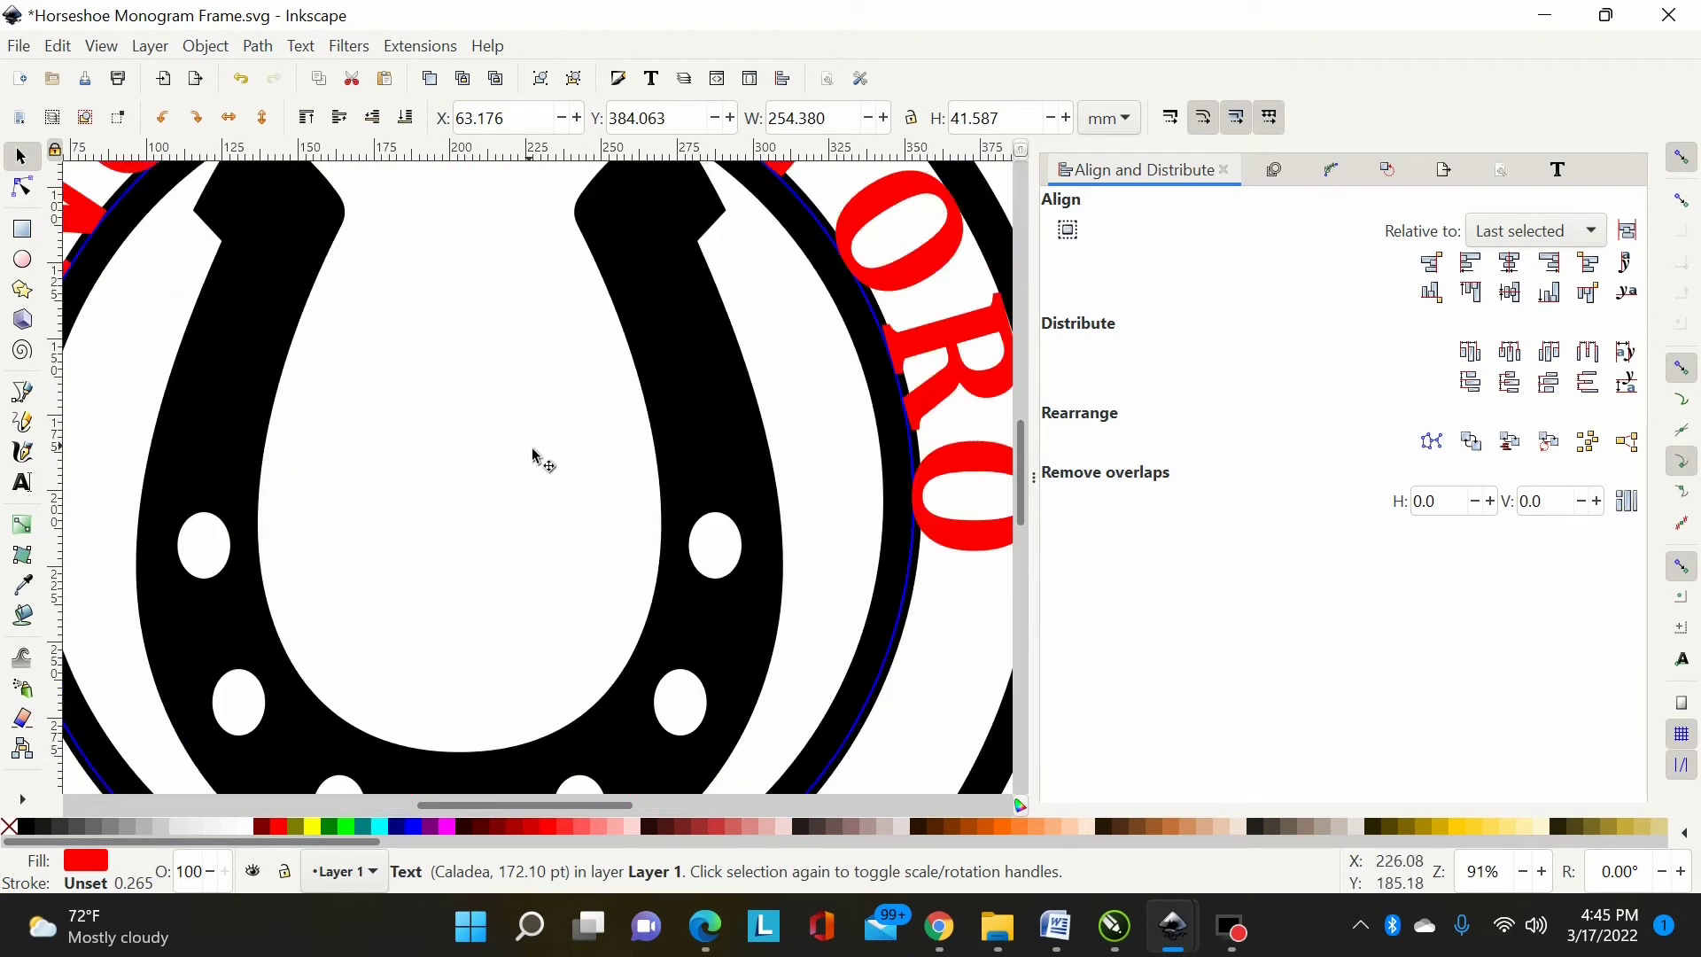
pyautogui.scroll(-2, 534, 456)
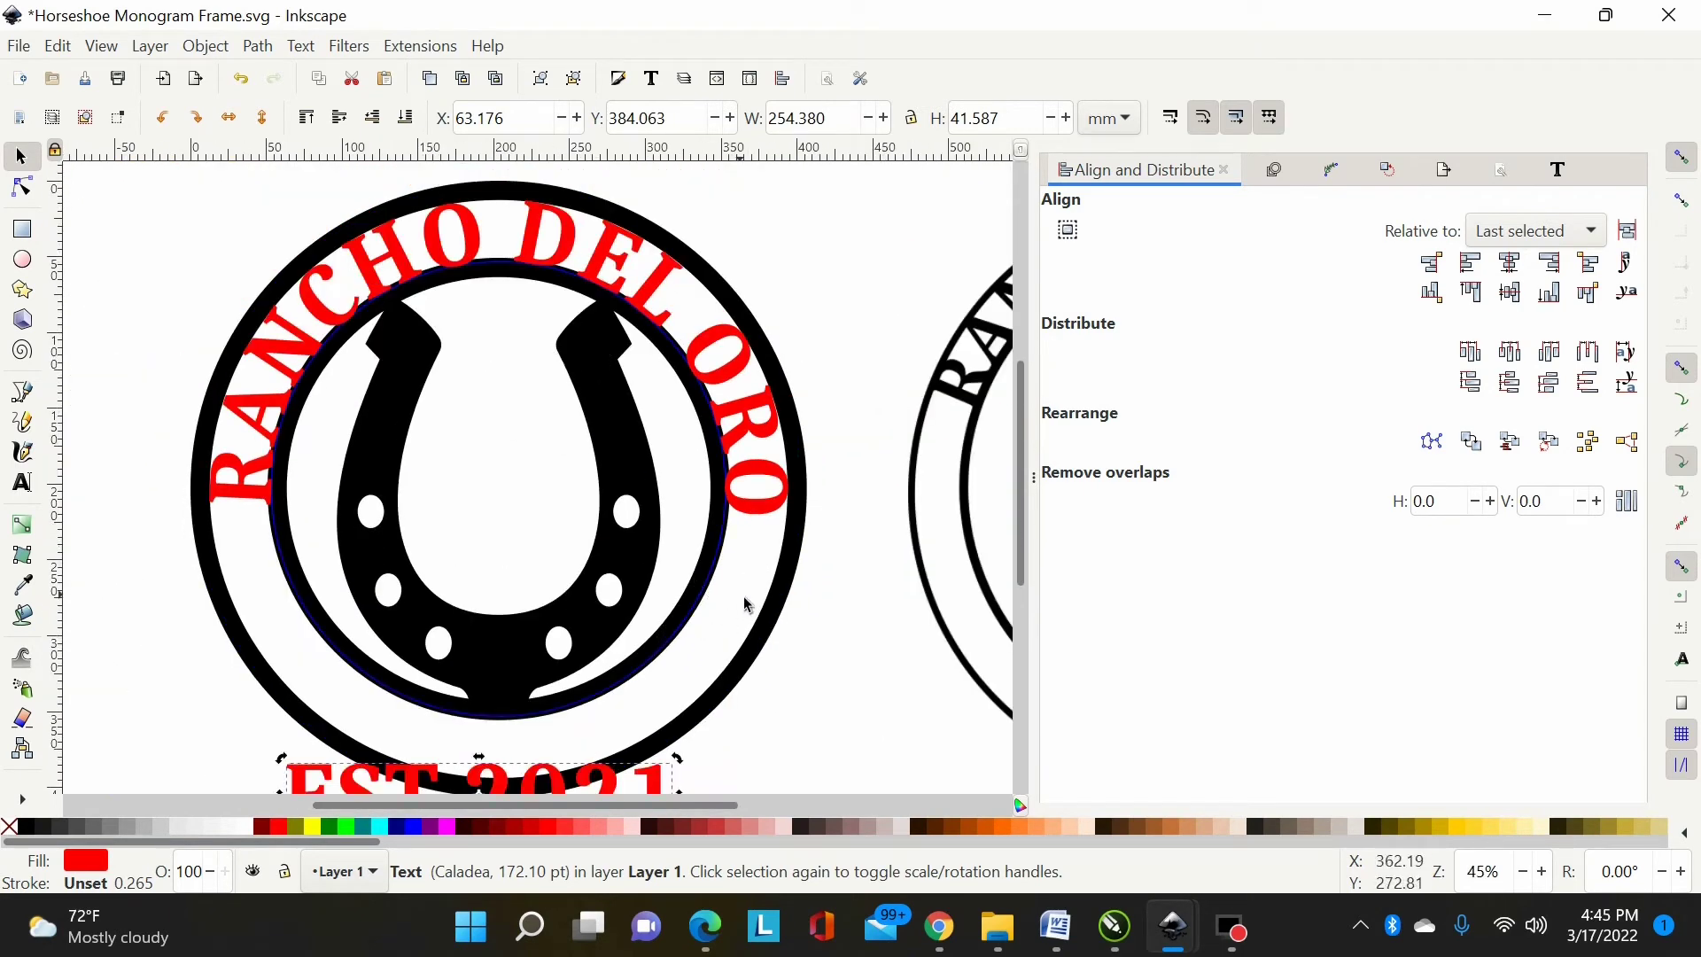
# Step: Tighten the letter spacing of the curved RANCHO DEL ORO text to -8.41
pyautogui.press('-')
pyautogui.press('-')
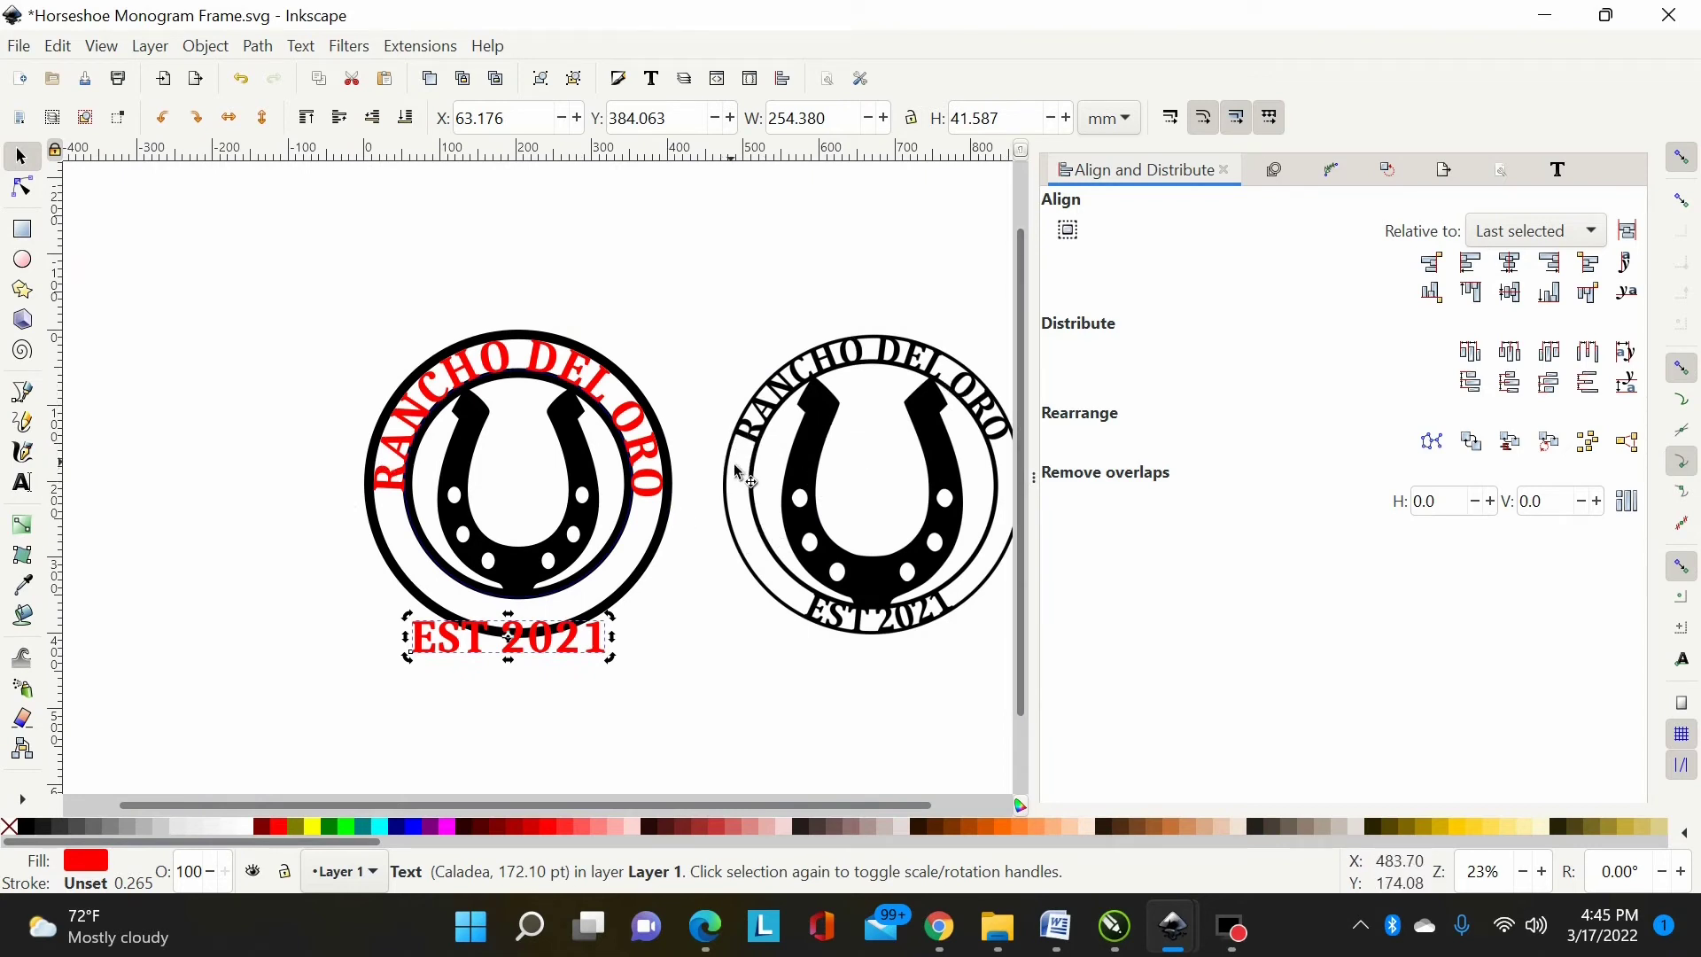
pyautogui.press('+')
pyautogui.press('+')
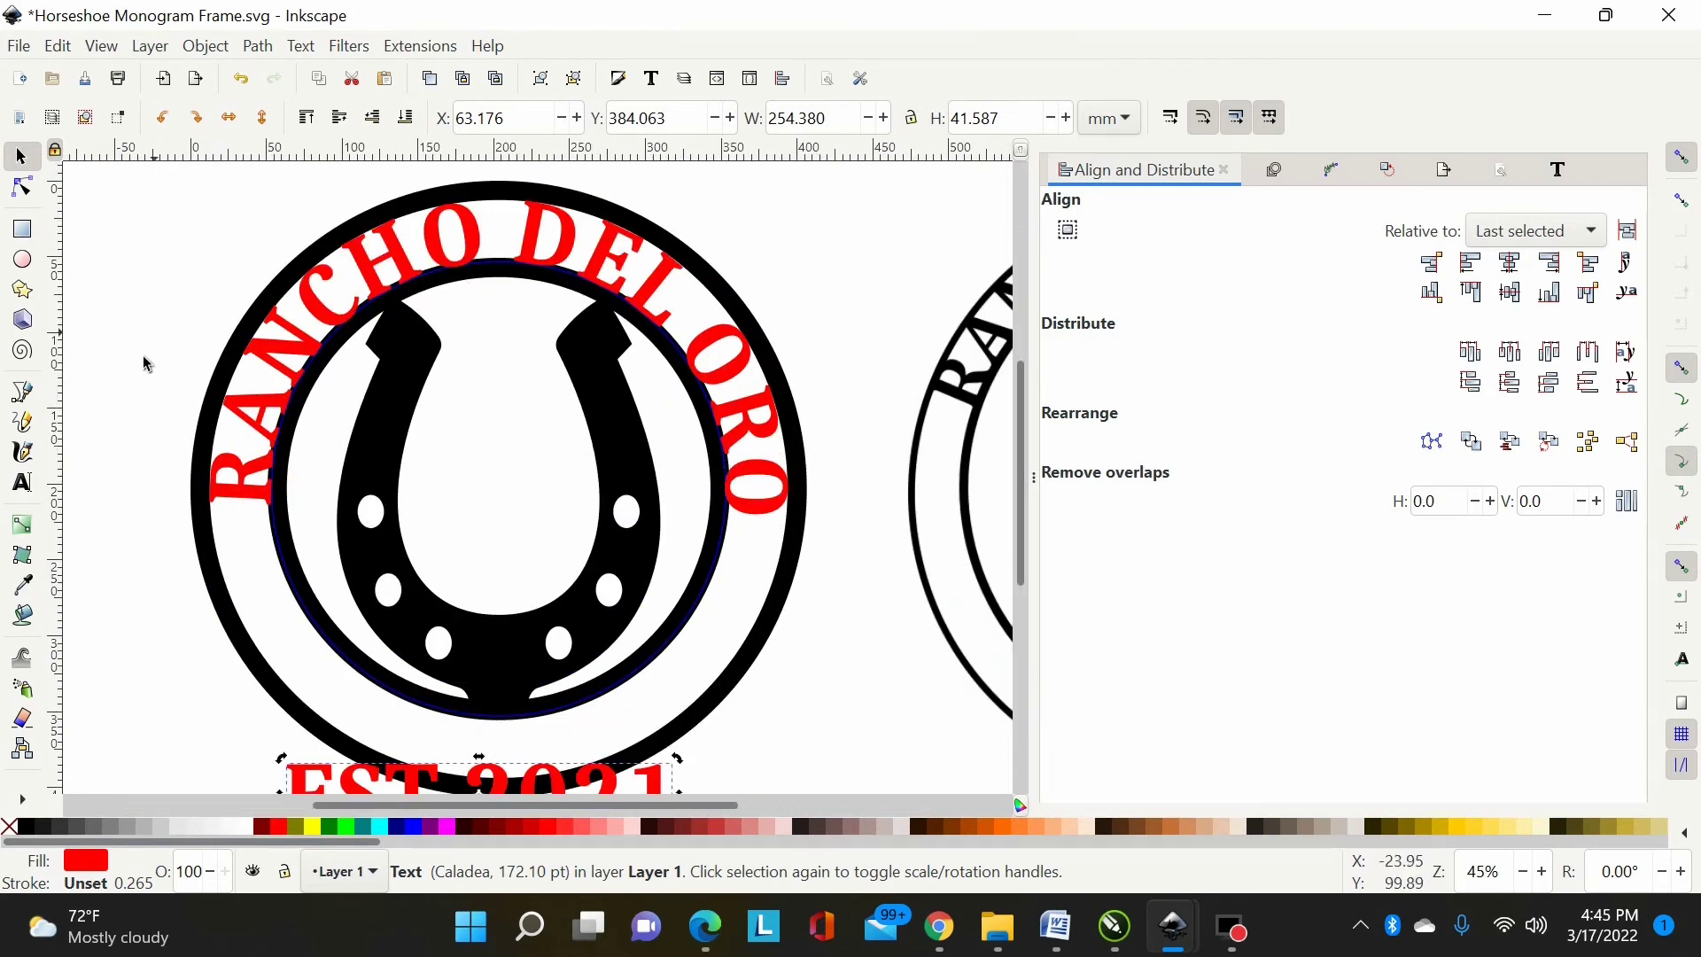
pyautogui.click(21, 484)
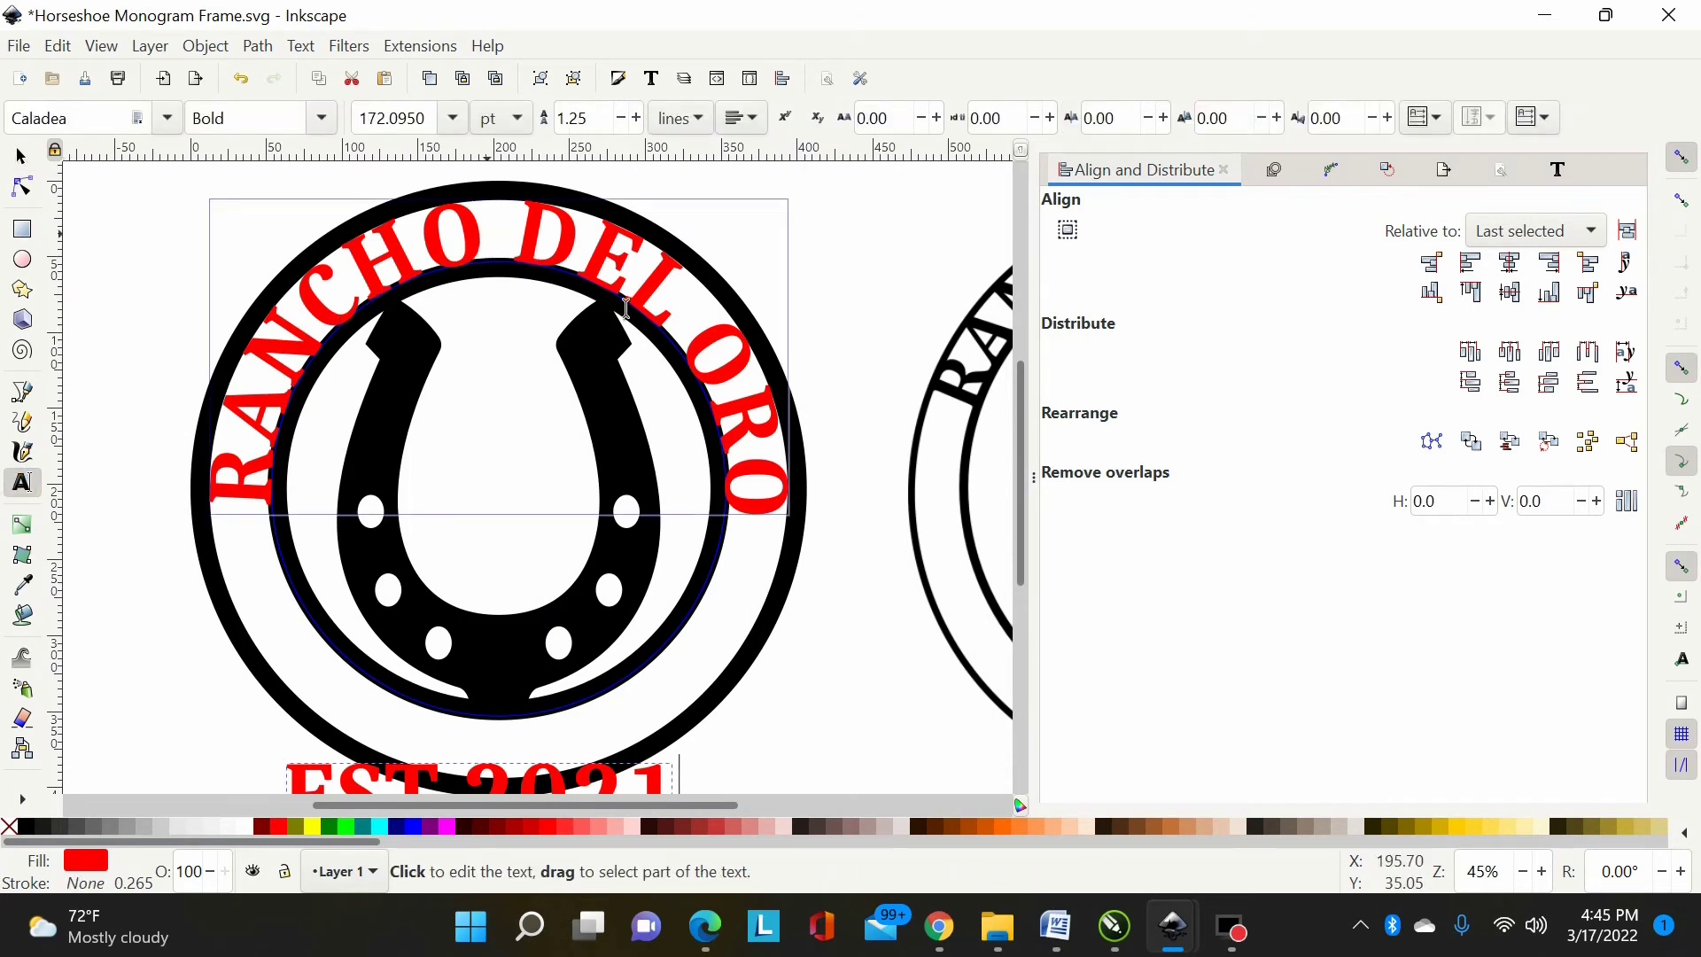
pyautogui.click(772, 505)
pyautogui.moveTo(768, 488); pyautogui.dragTo(229, 520)
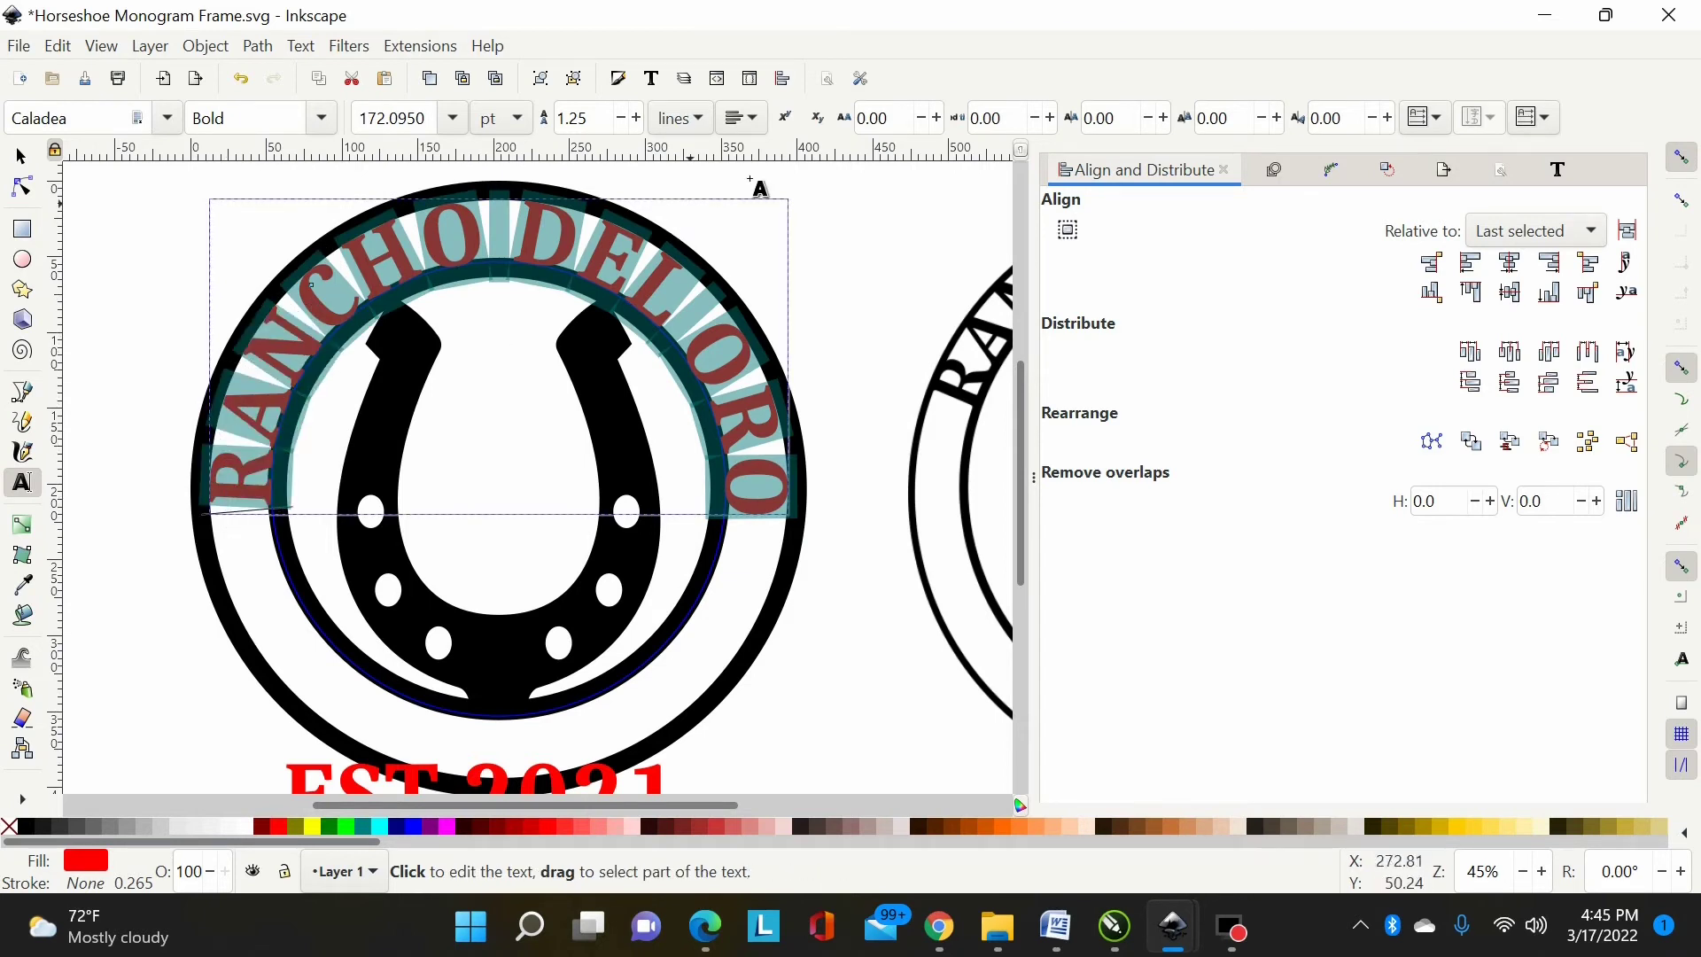
pyautogui.click(922, 121)
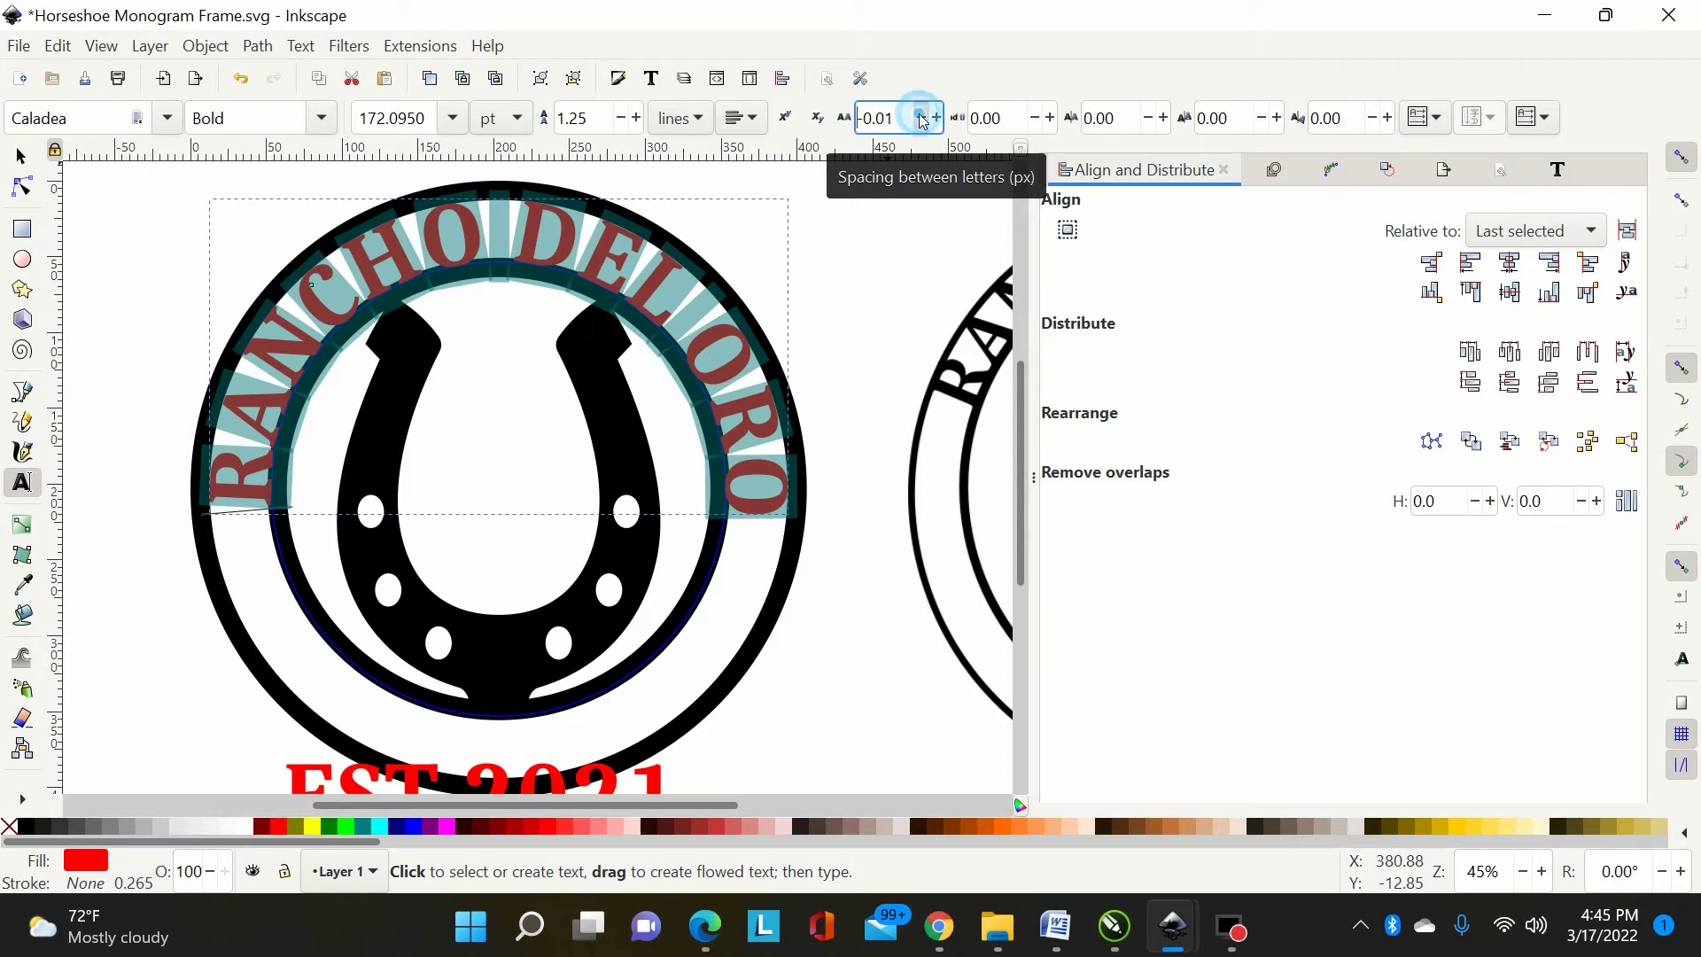
pyautogui.moveTo(922, 121); pyautogui.dragTo(923, 121)
pyautogui.click(922, 122)
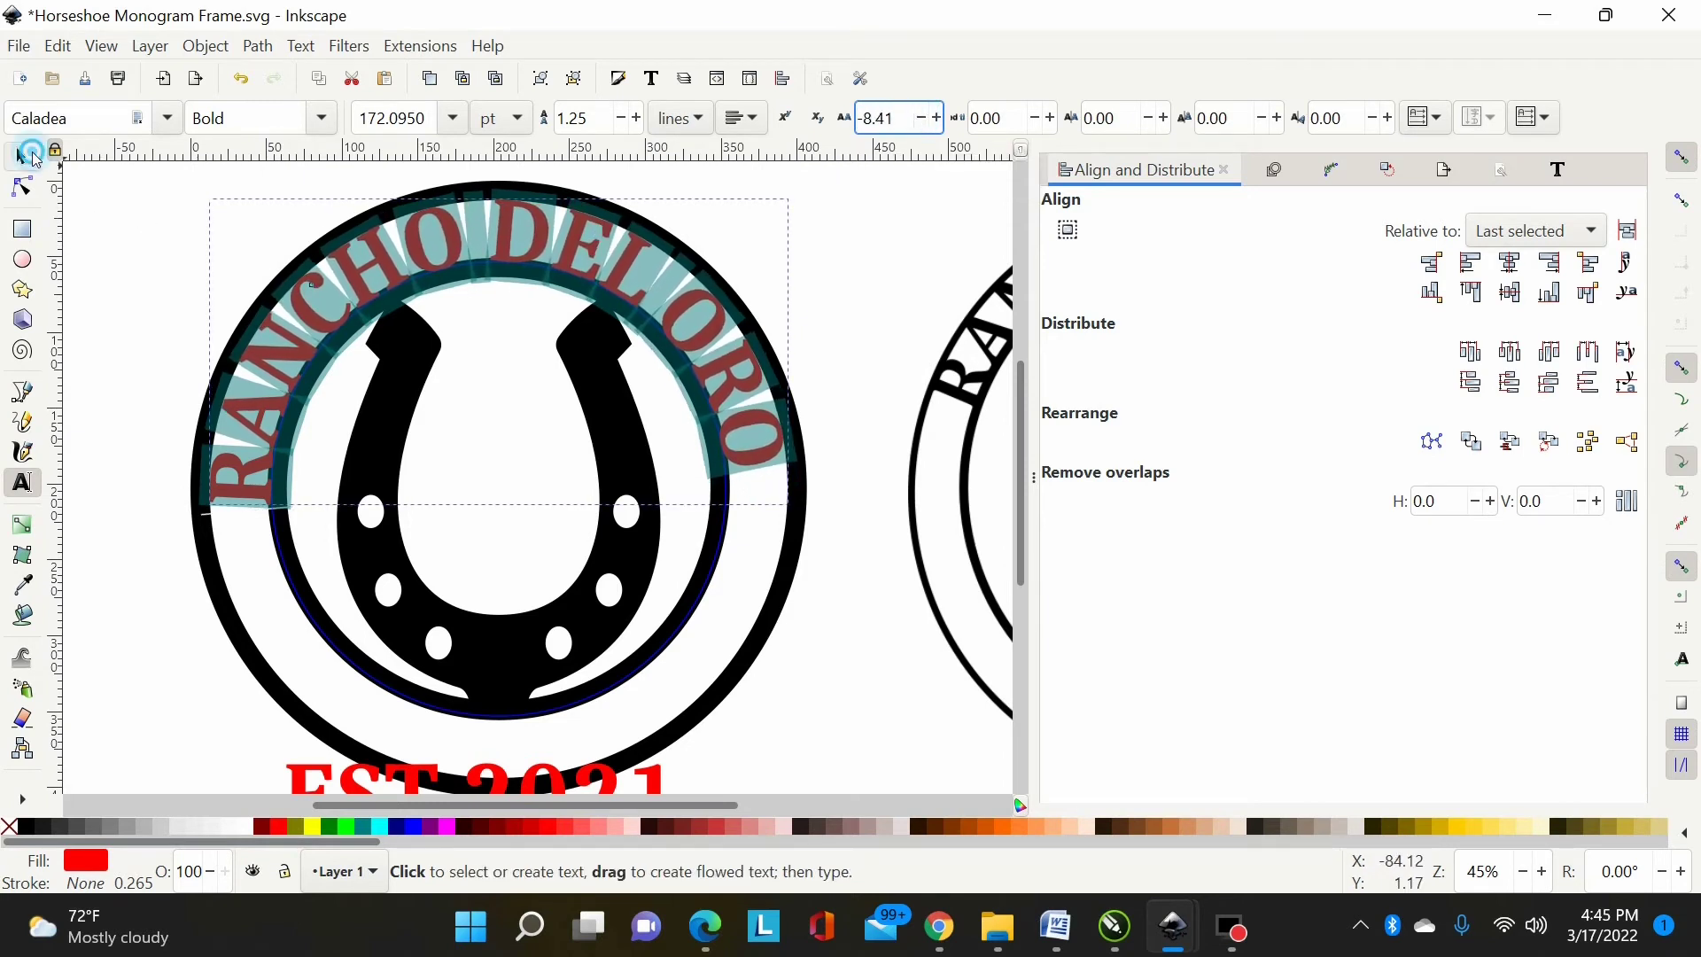
pyautogui.click(31, 155)
# Step: Rotate the blue circle slightly clockwise to recentre RANCHO DEL ORO over the top of the horseshoe
pyautogui.press('+')
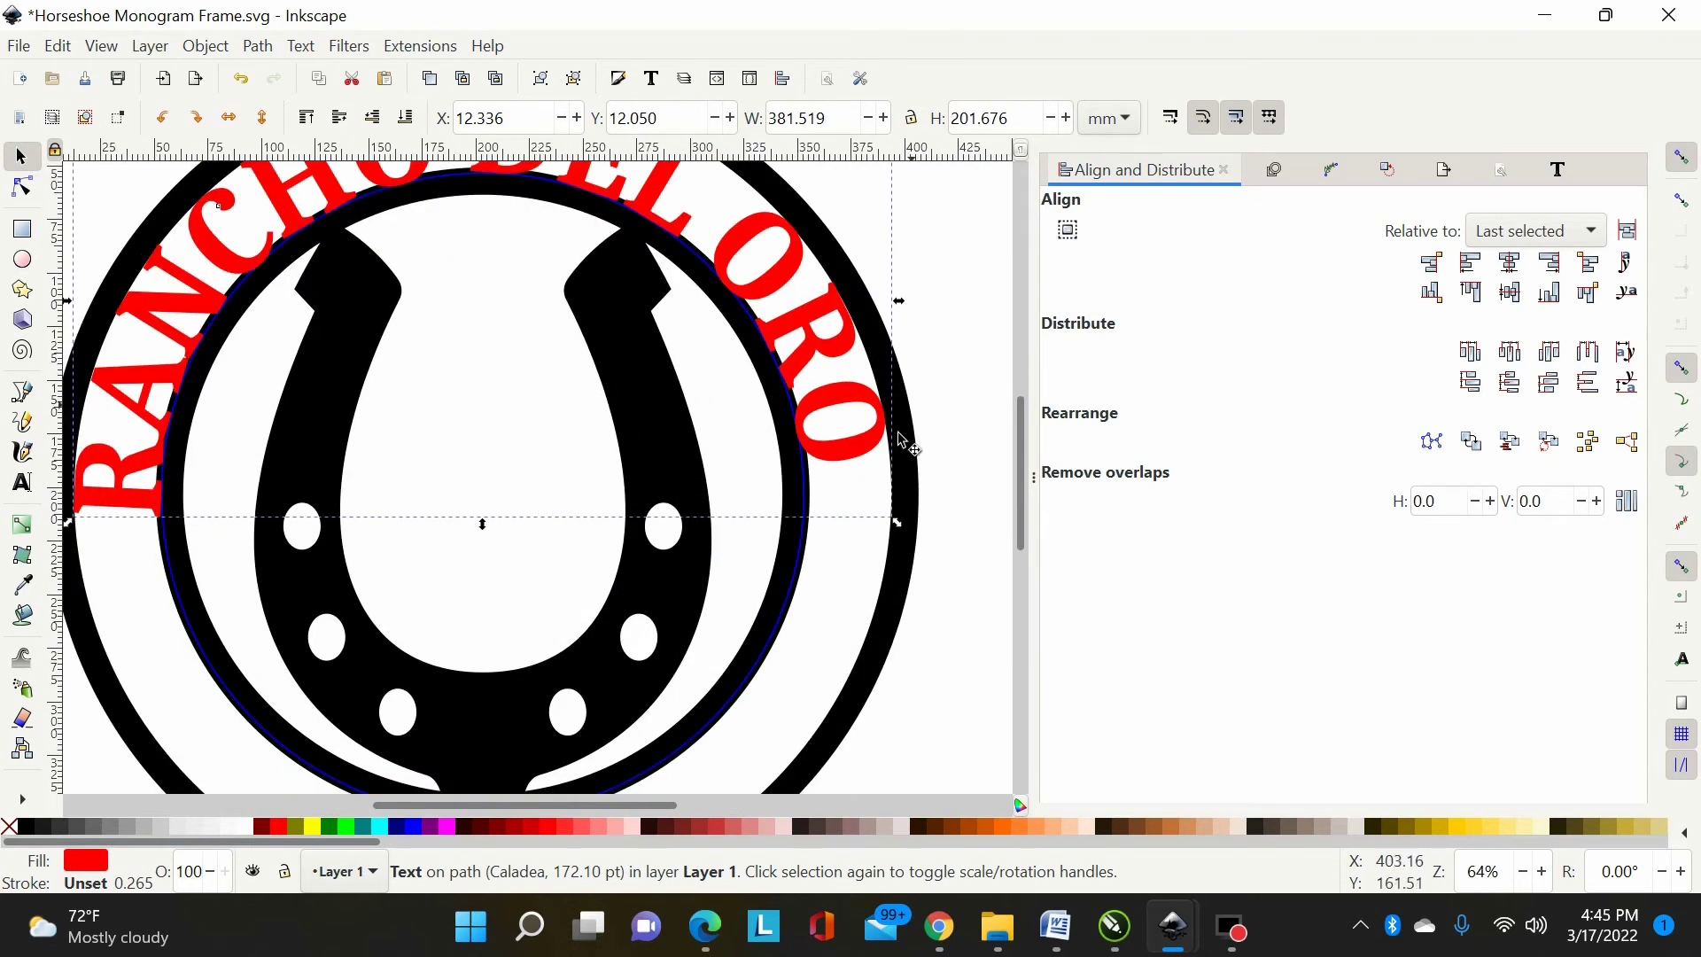
pyautogui.press('-')
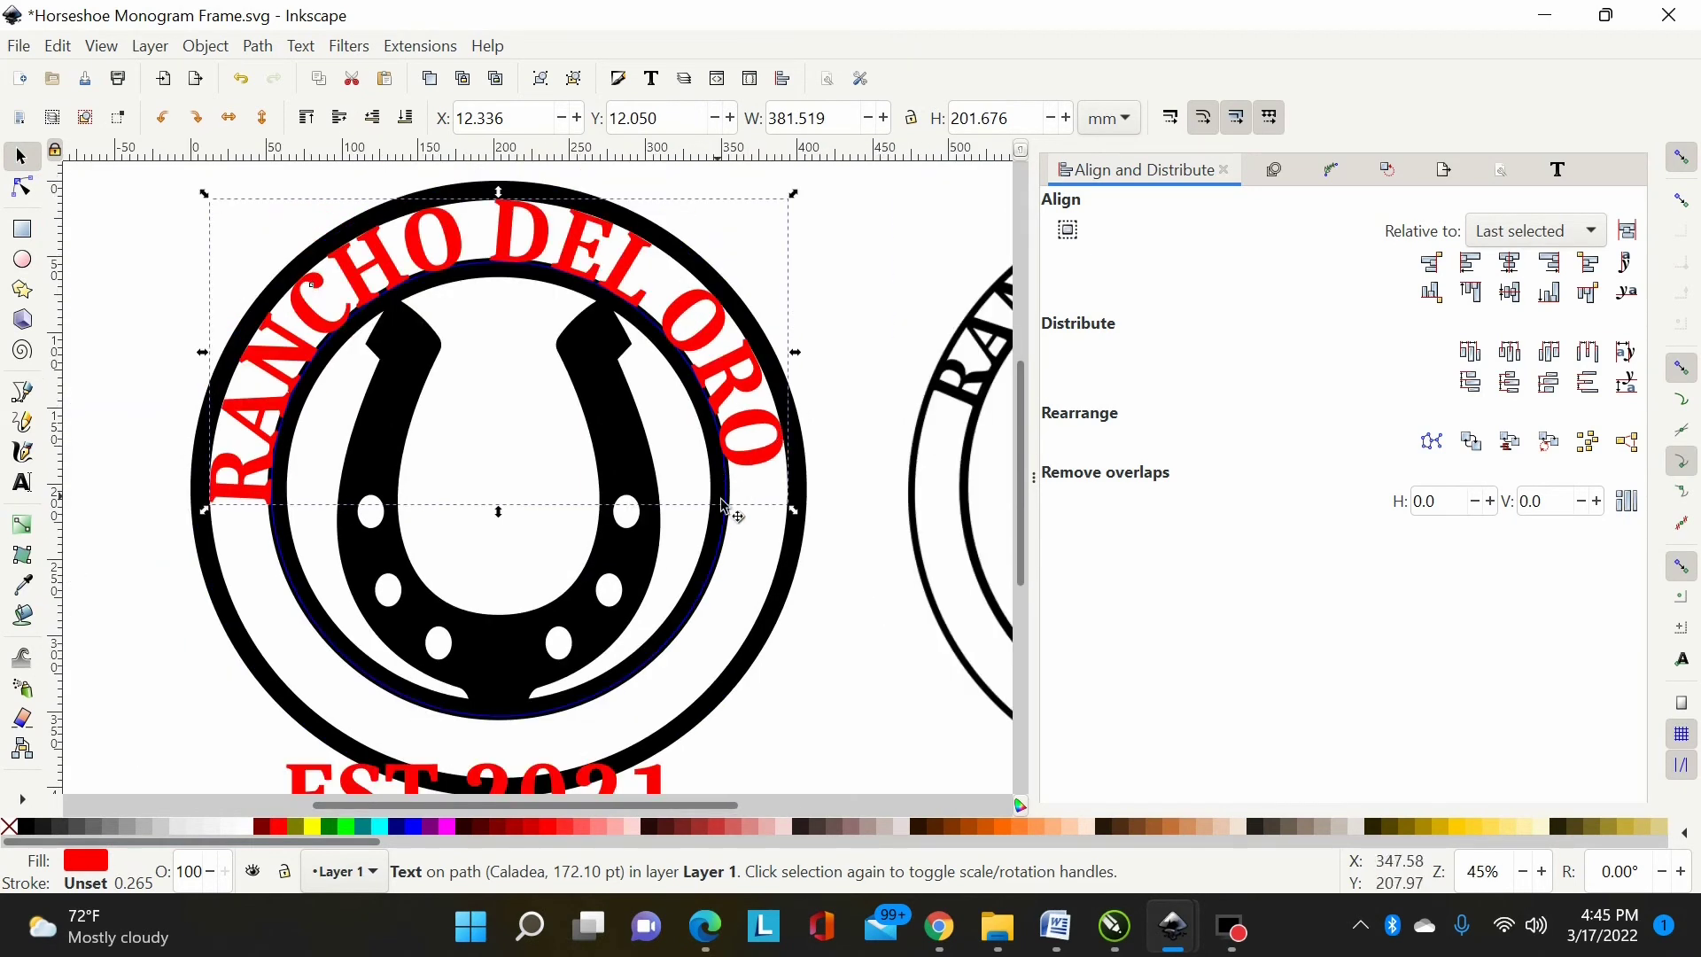
pyautogui.click(832, 459)
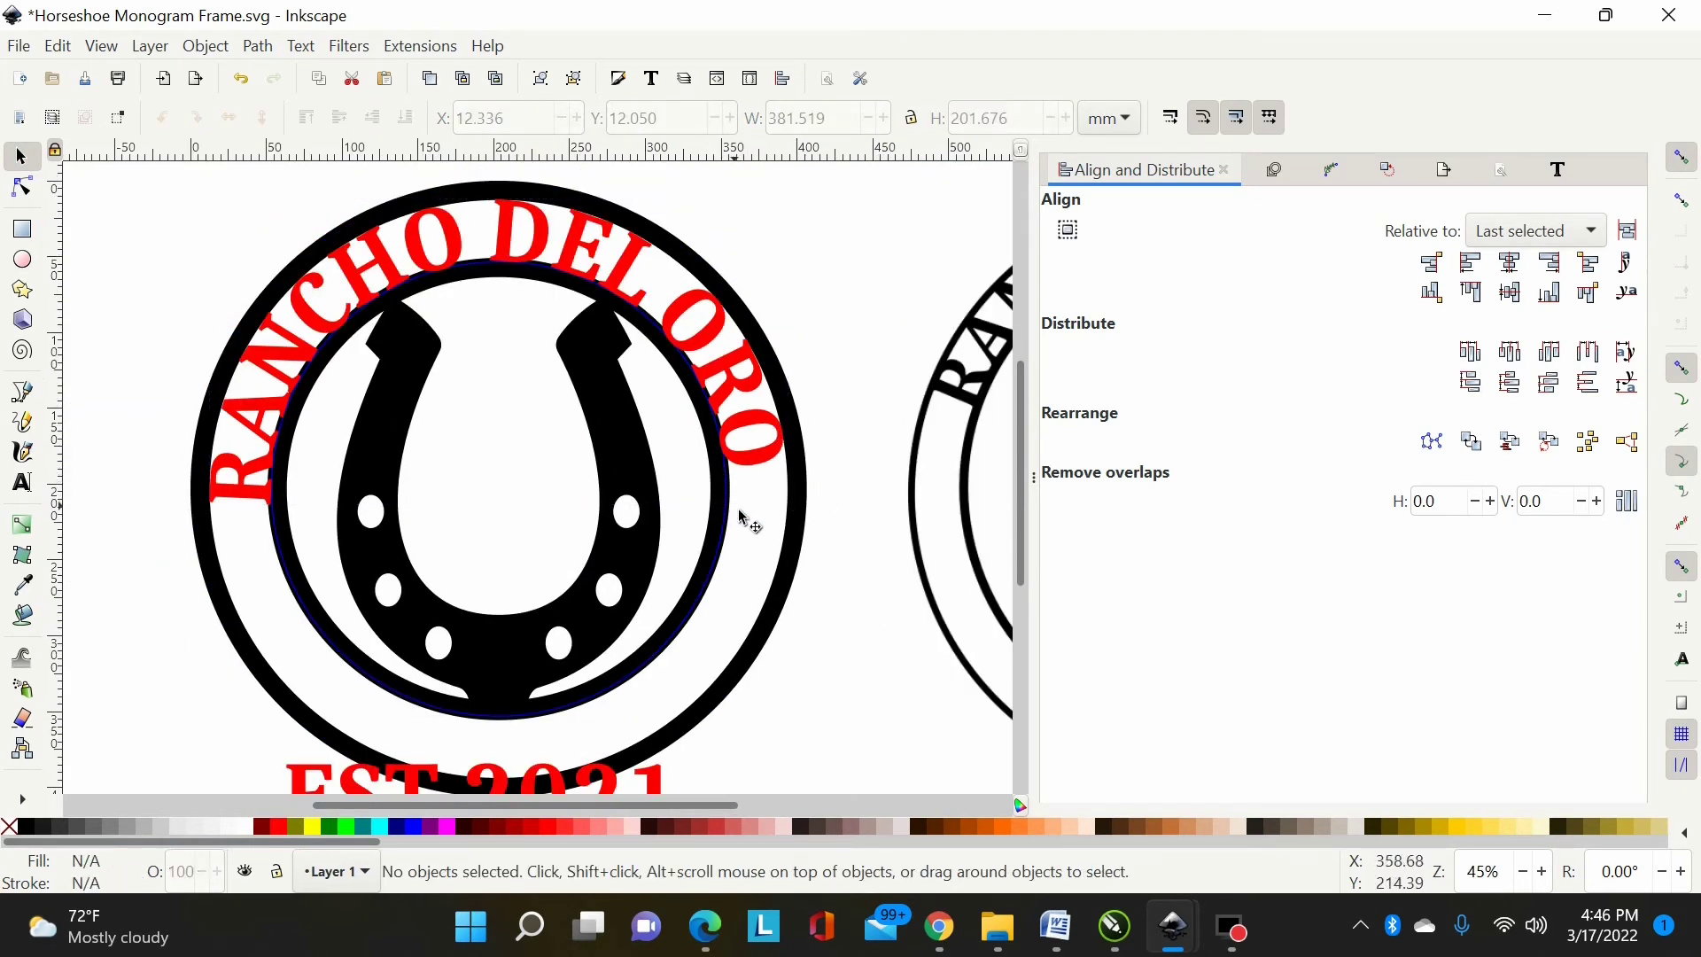
pyautogui.click(726, 511)
pyautogui.click(724, 511)
pyautogui.moveTo(733, 260); pyautogui.dragTo(767, 284)
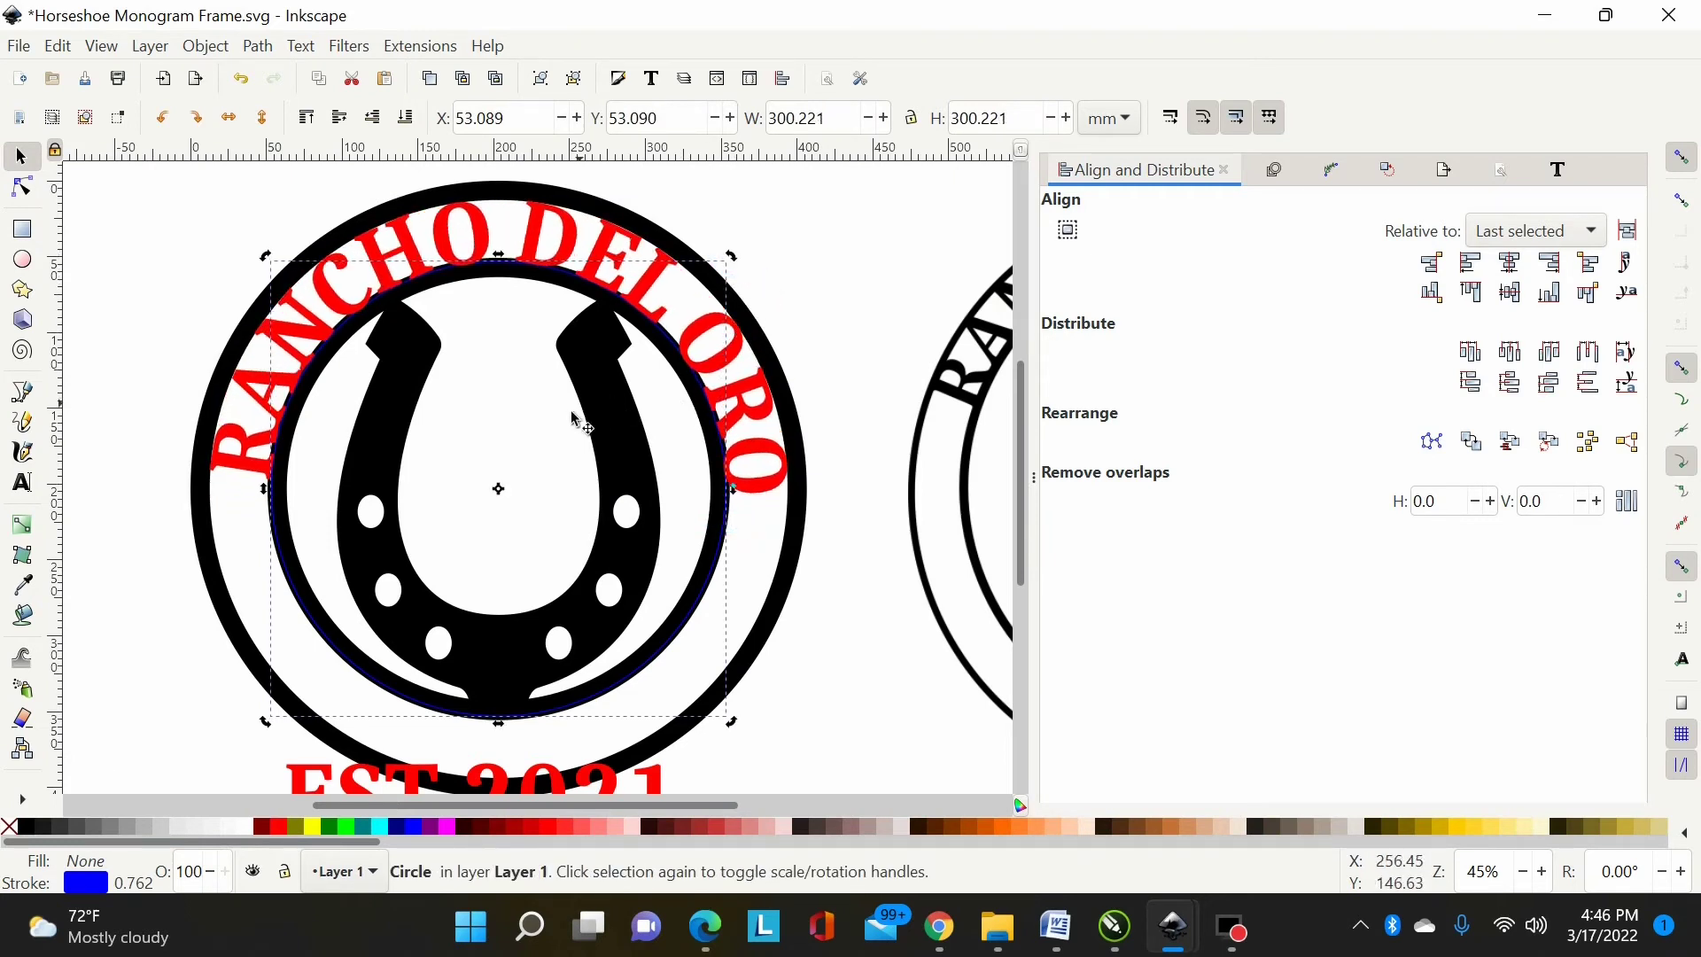
# Step: Add a horizontal guide across the frame, close to the lower end of the R in RANCHO
pyautogui.click(527, 392)
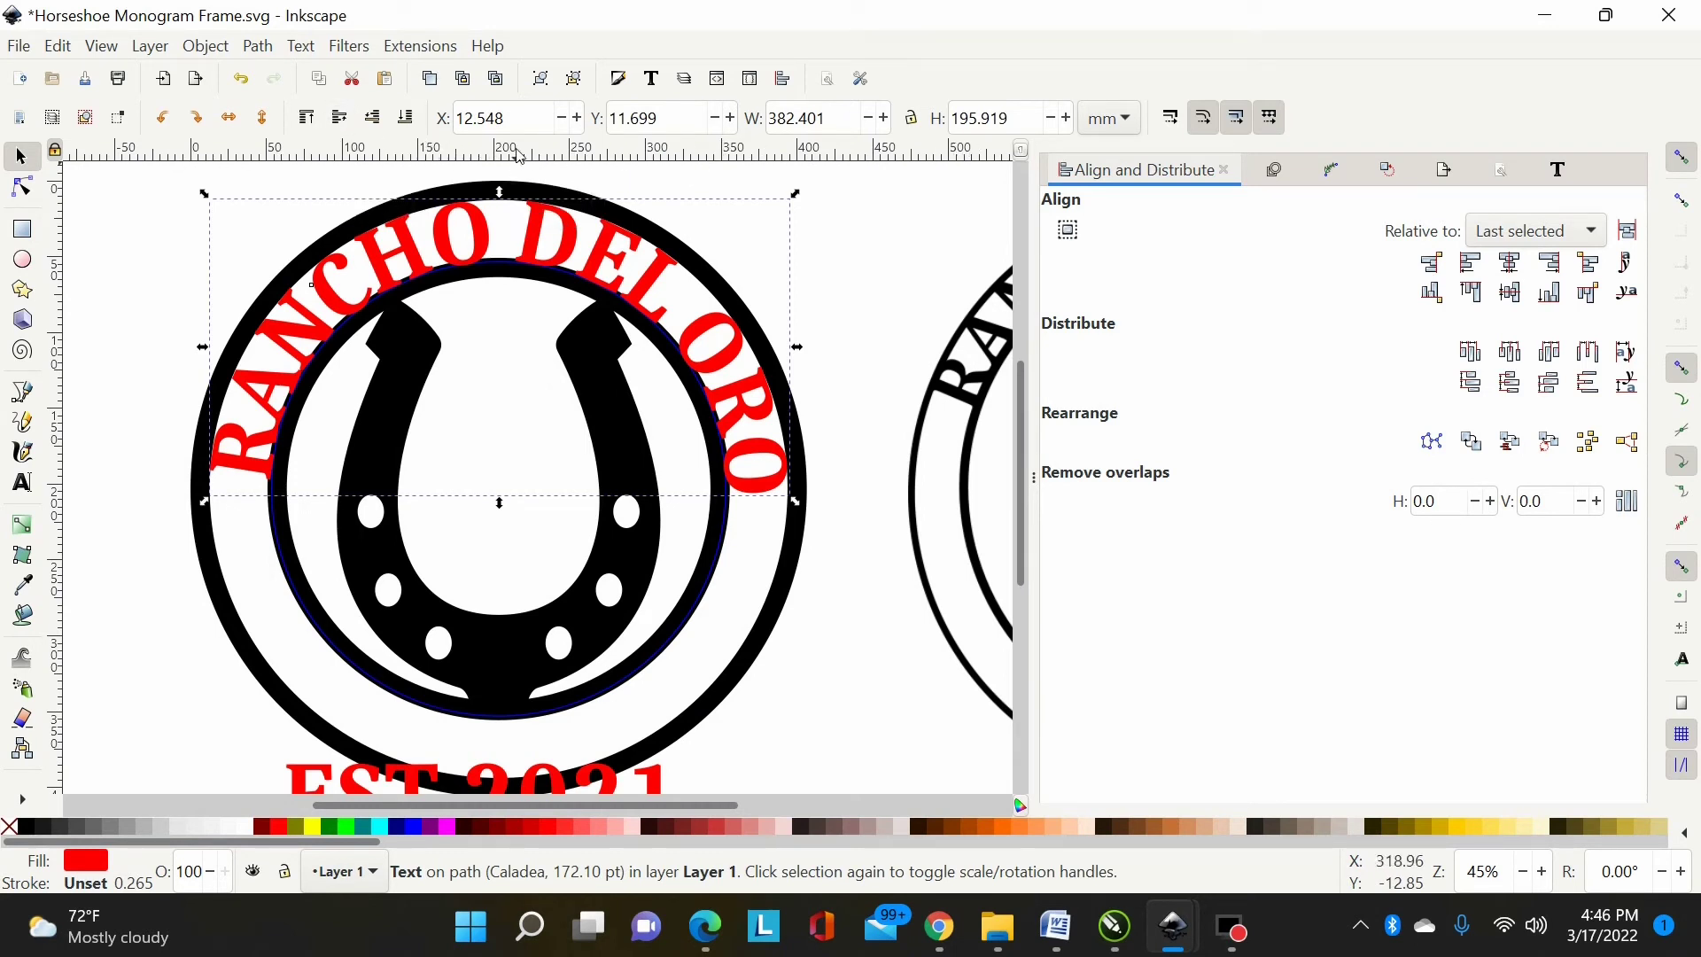
pyautogui.moveTo(520, 156); pyautogui.dragTo(514, 479)
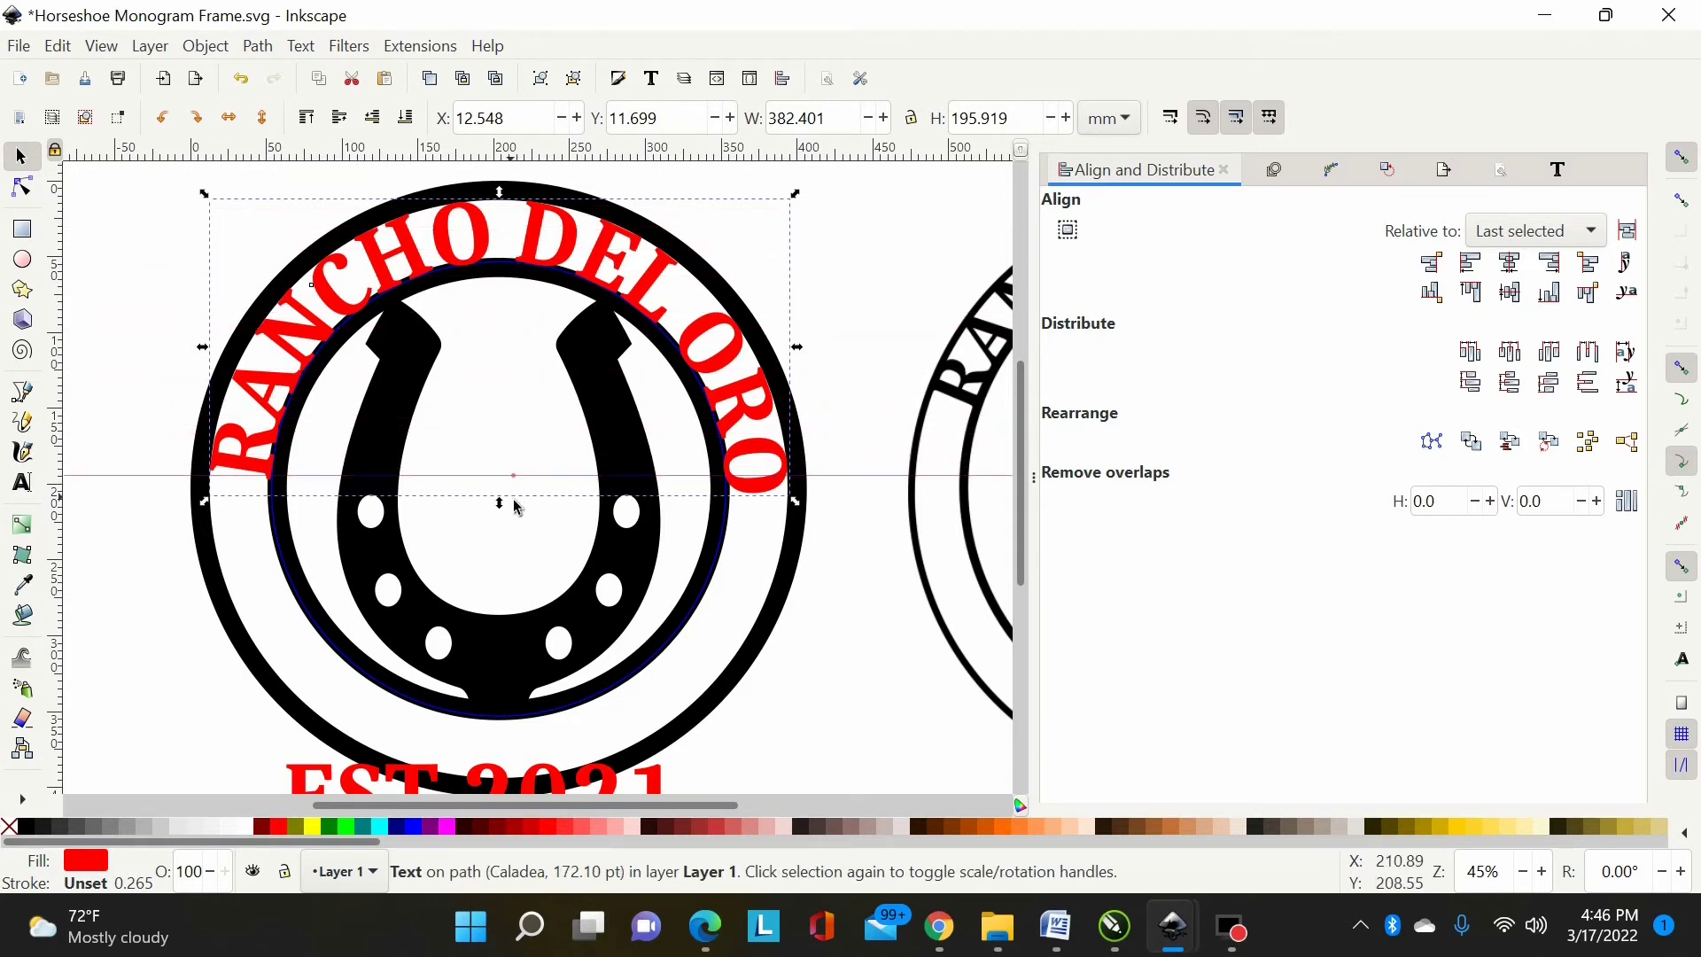
pyautogui.scroll(1, 518, 500)
pyautogui.moveTo(589, 806); pyautogui.dragTo(569, 799)
pyautogui.moveTo(571, 479); pyautogui.dragTo(577, 482)
pyautogui.hotkey('ctrl', 'z')
pyautogui.click(570, 478)
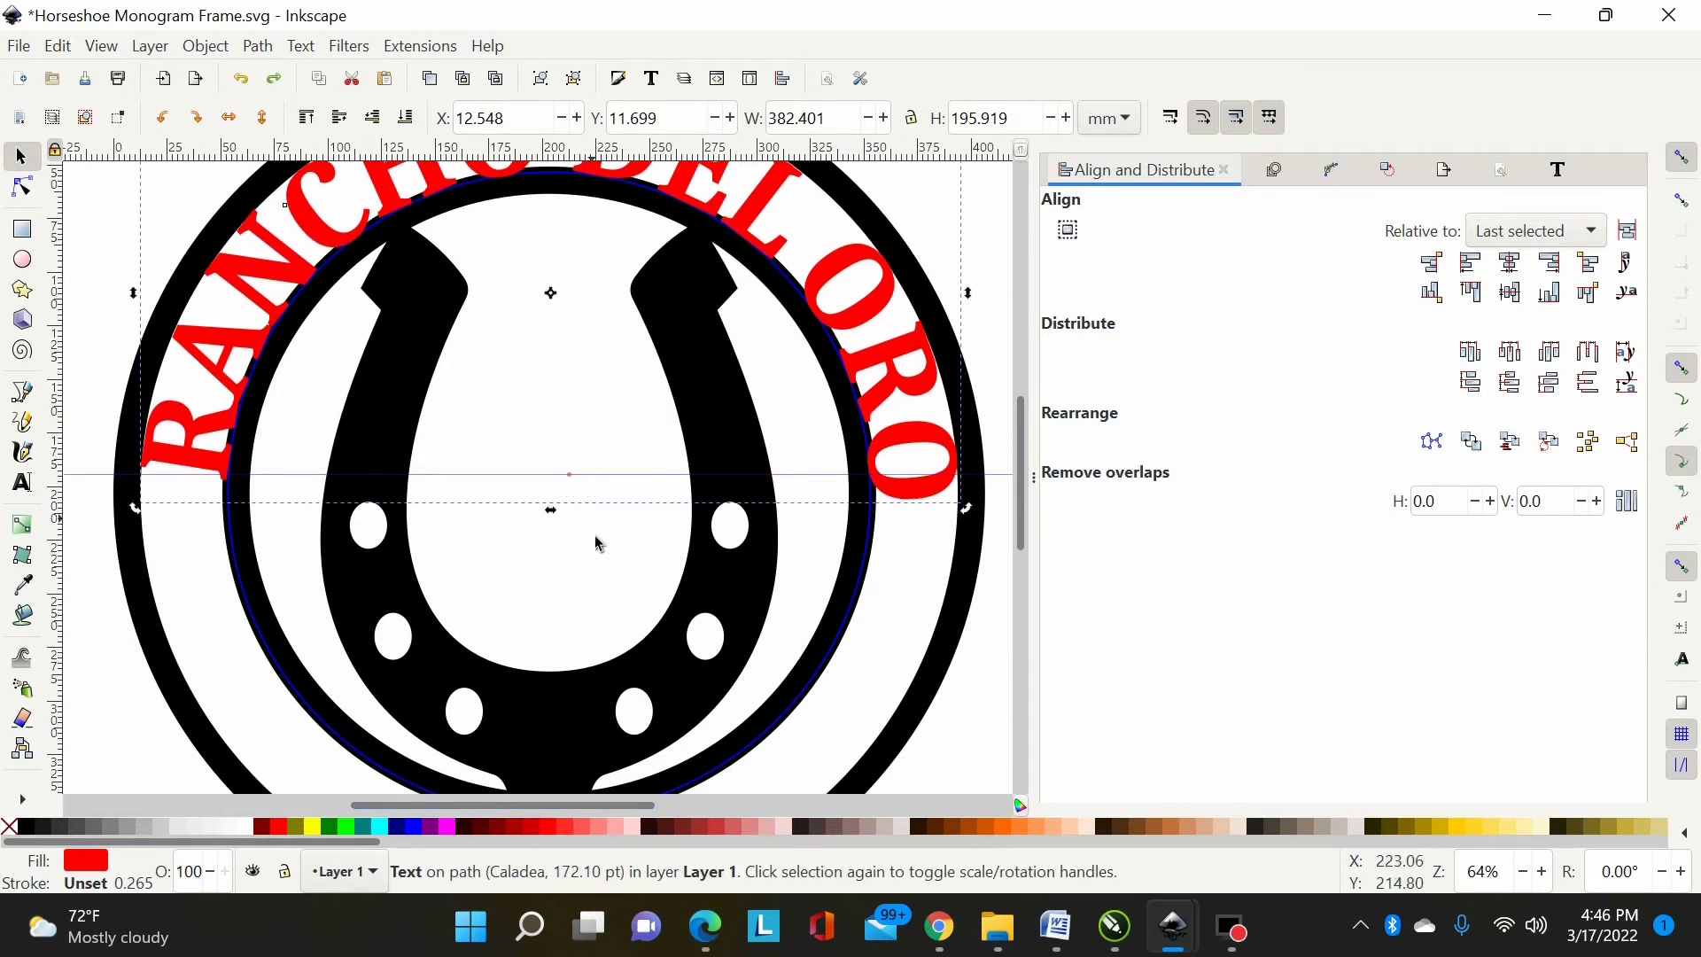
pyautogui.click(592, 532)
pyautogui.click(572, 479)
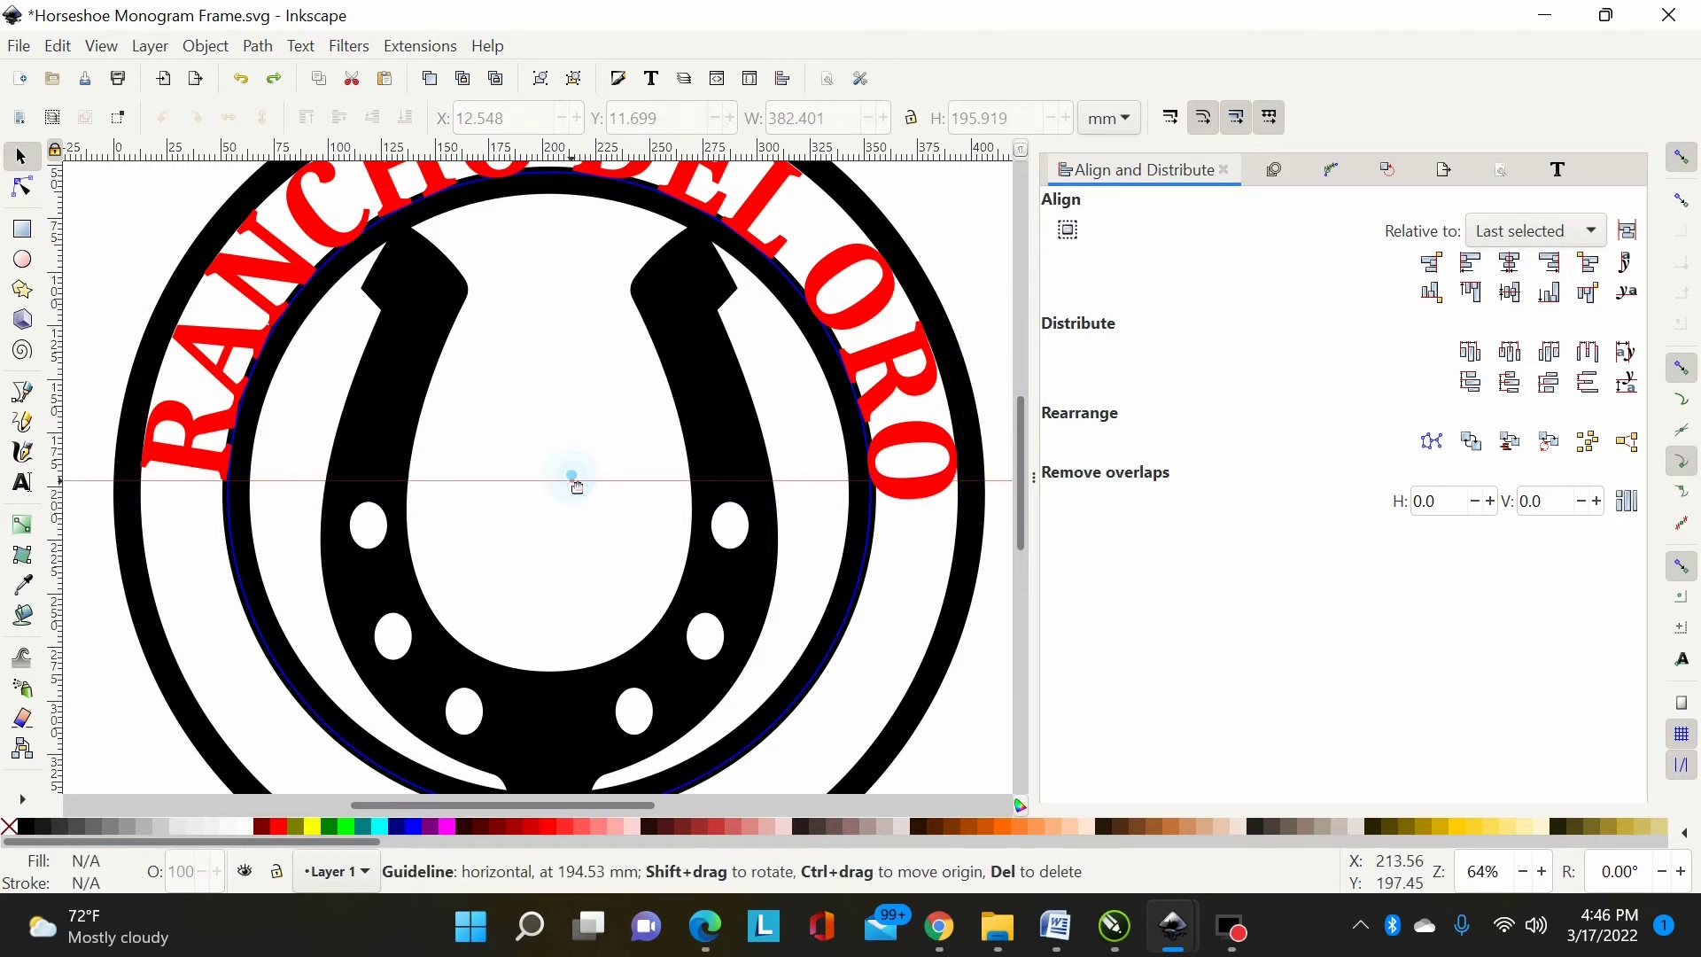
pyautogui.moveTo(571, 477); pyautogui.dragTo(575, 486)
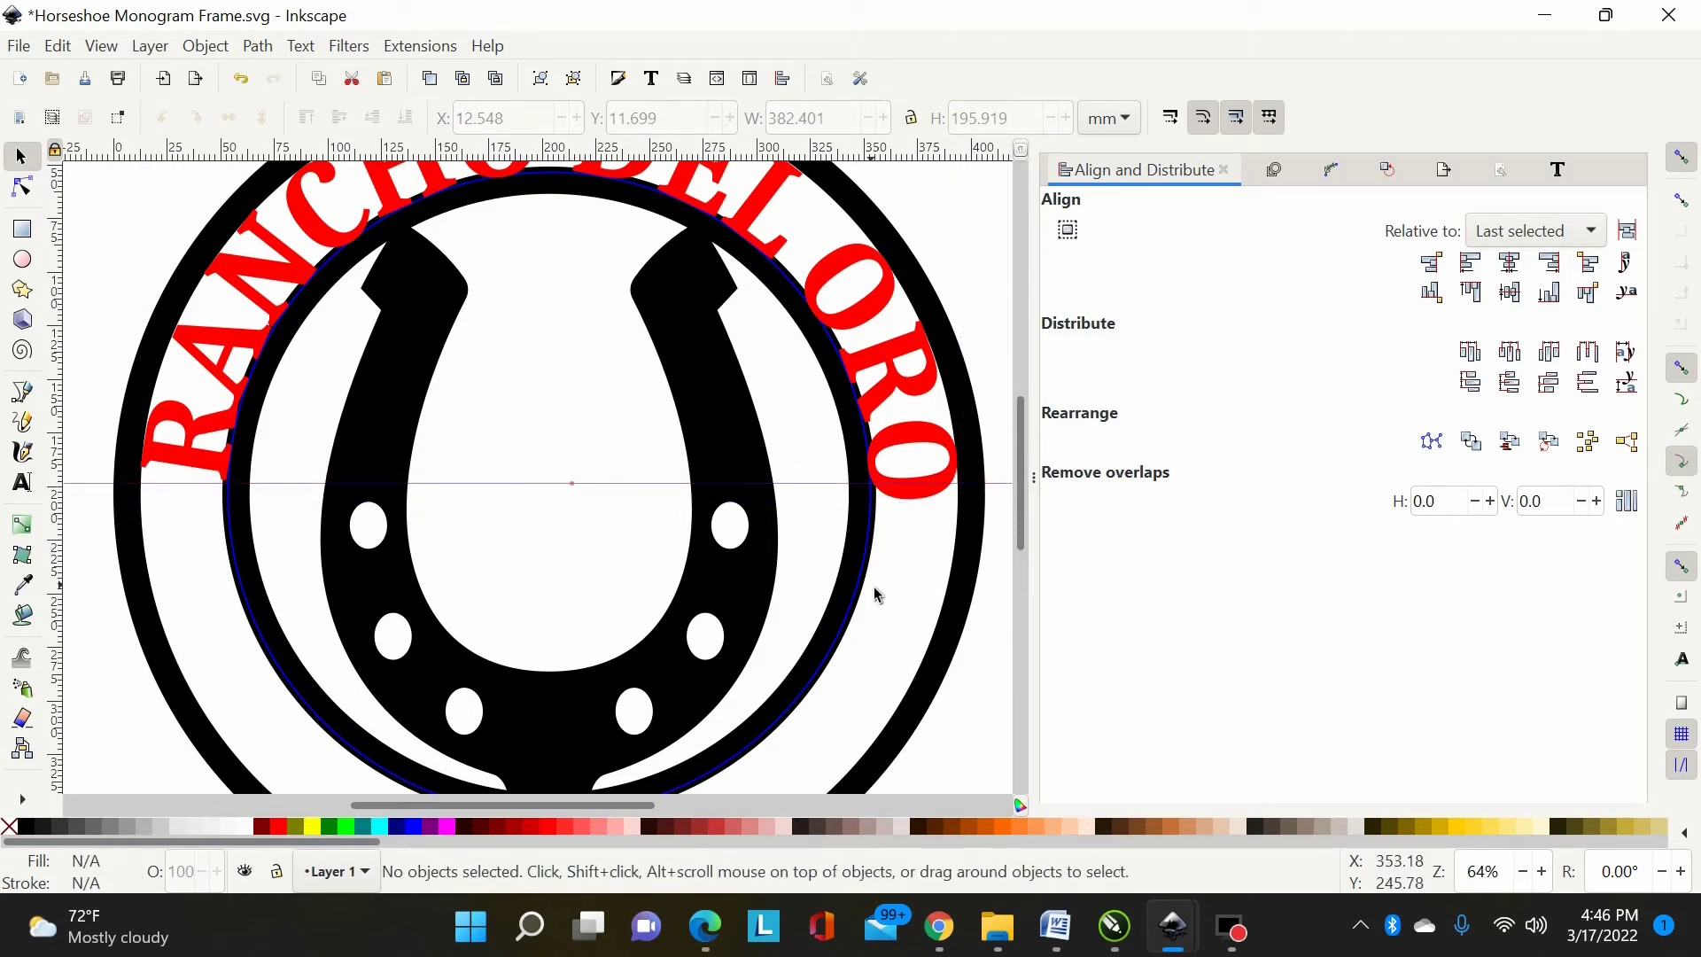
# Step: Rotate the blue circle by about -1.42° to level both ends of RANCHO DEL ORO, and lower the guide slightly to compare them
pyautogui.click(870, 572)
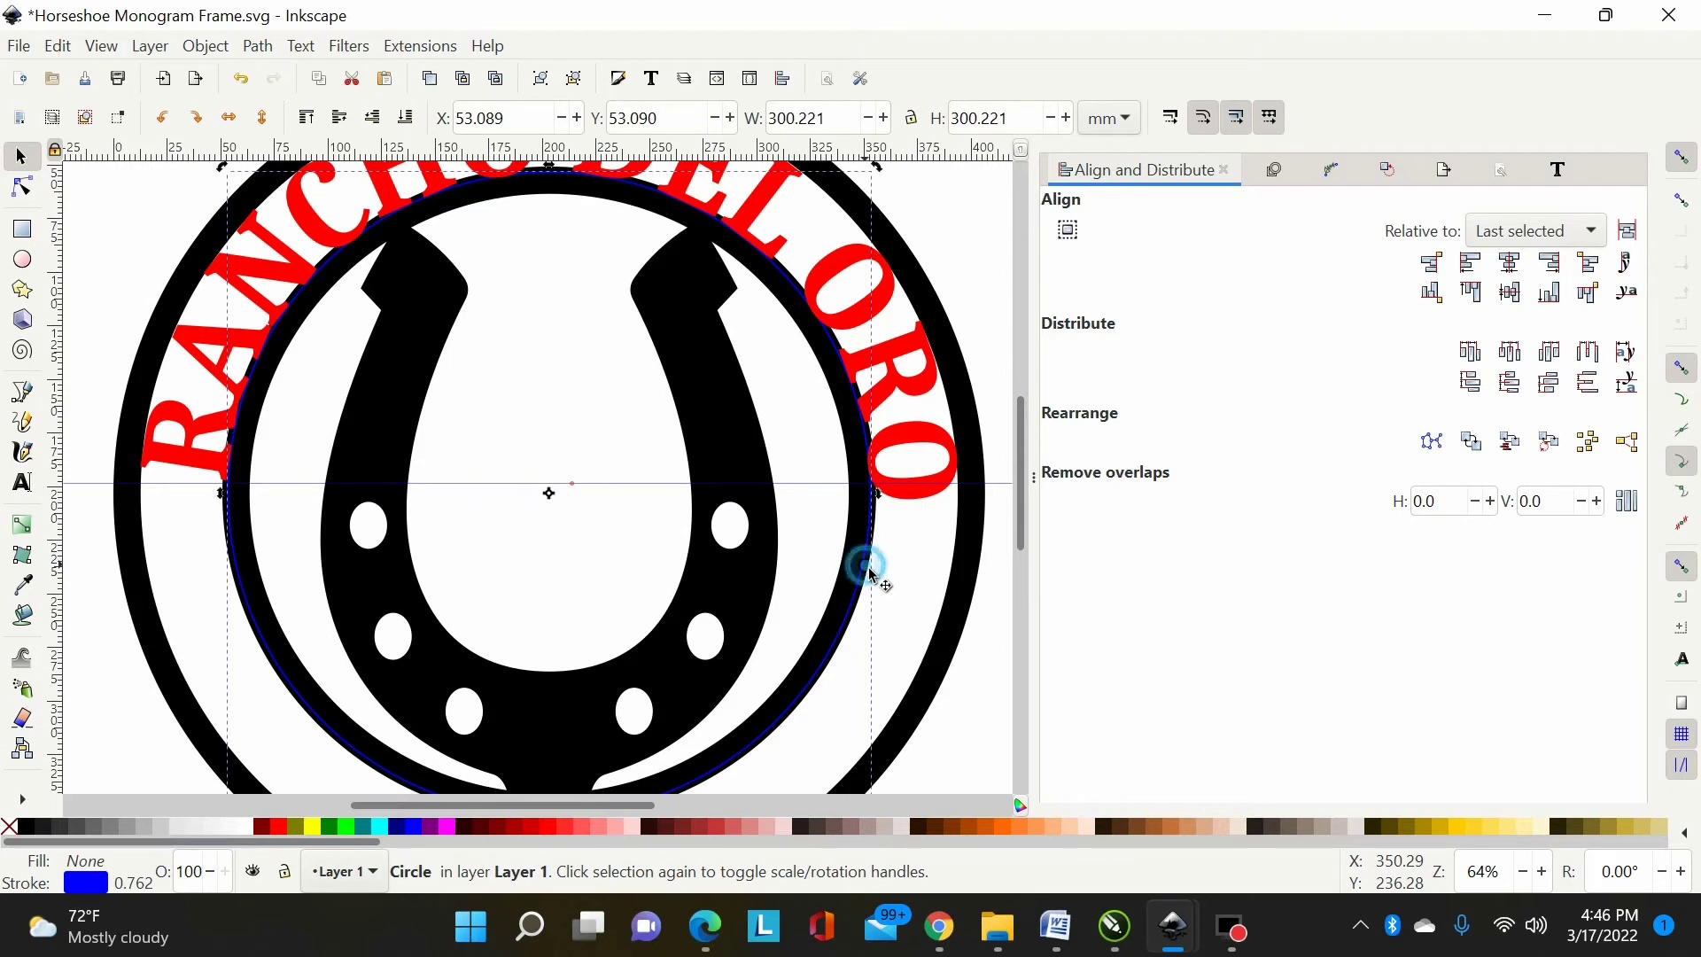
pyautogui.scroll(2, 899, 477)
pyautogui.moveTo(873, 234); pyautogui.dragTo(875, 241)
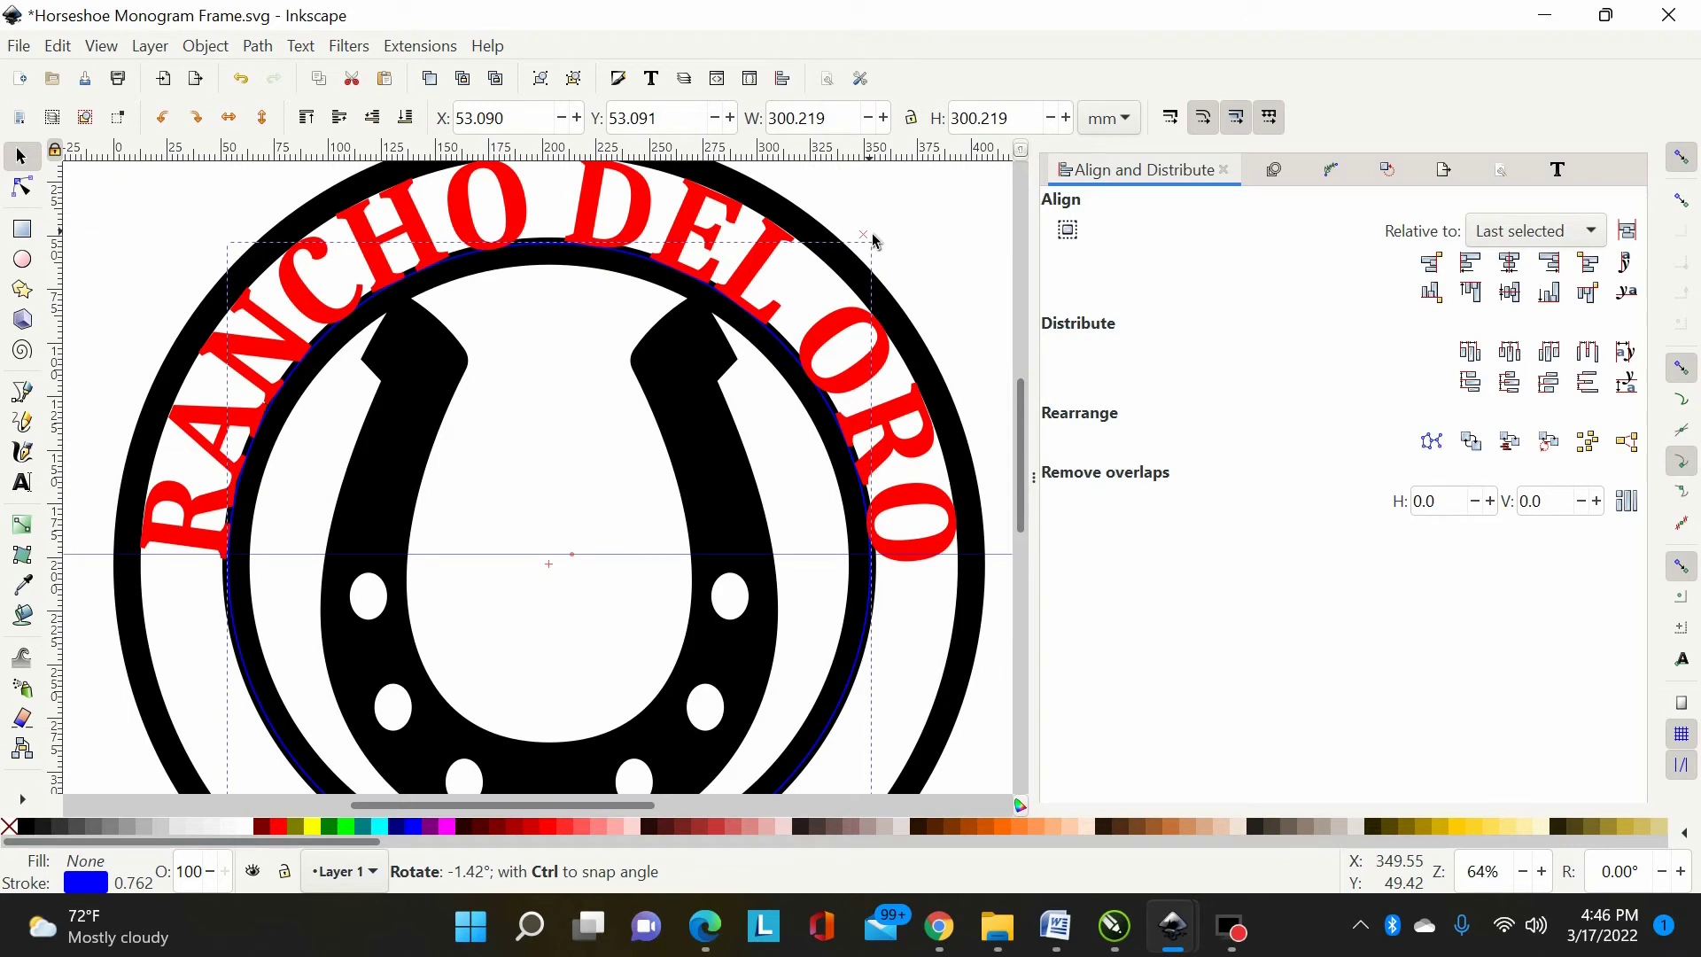
pyautogui.moveTo(875, 241); pyautogui.dragTo(875, 241)
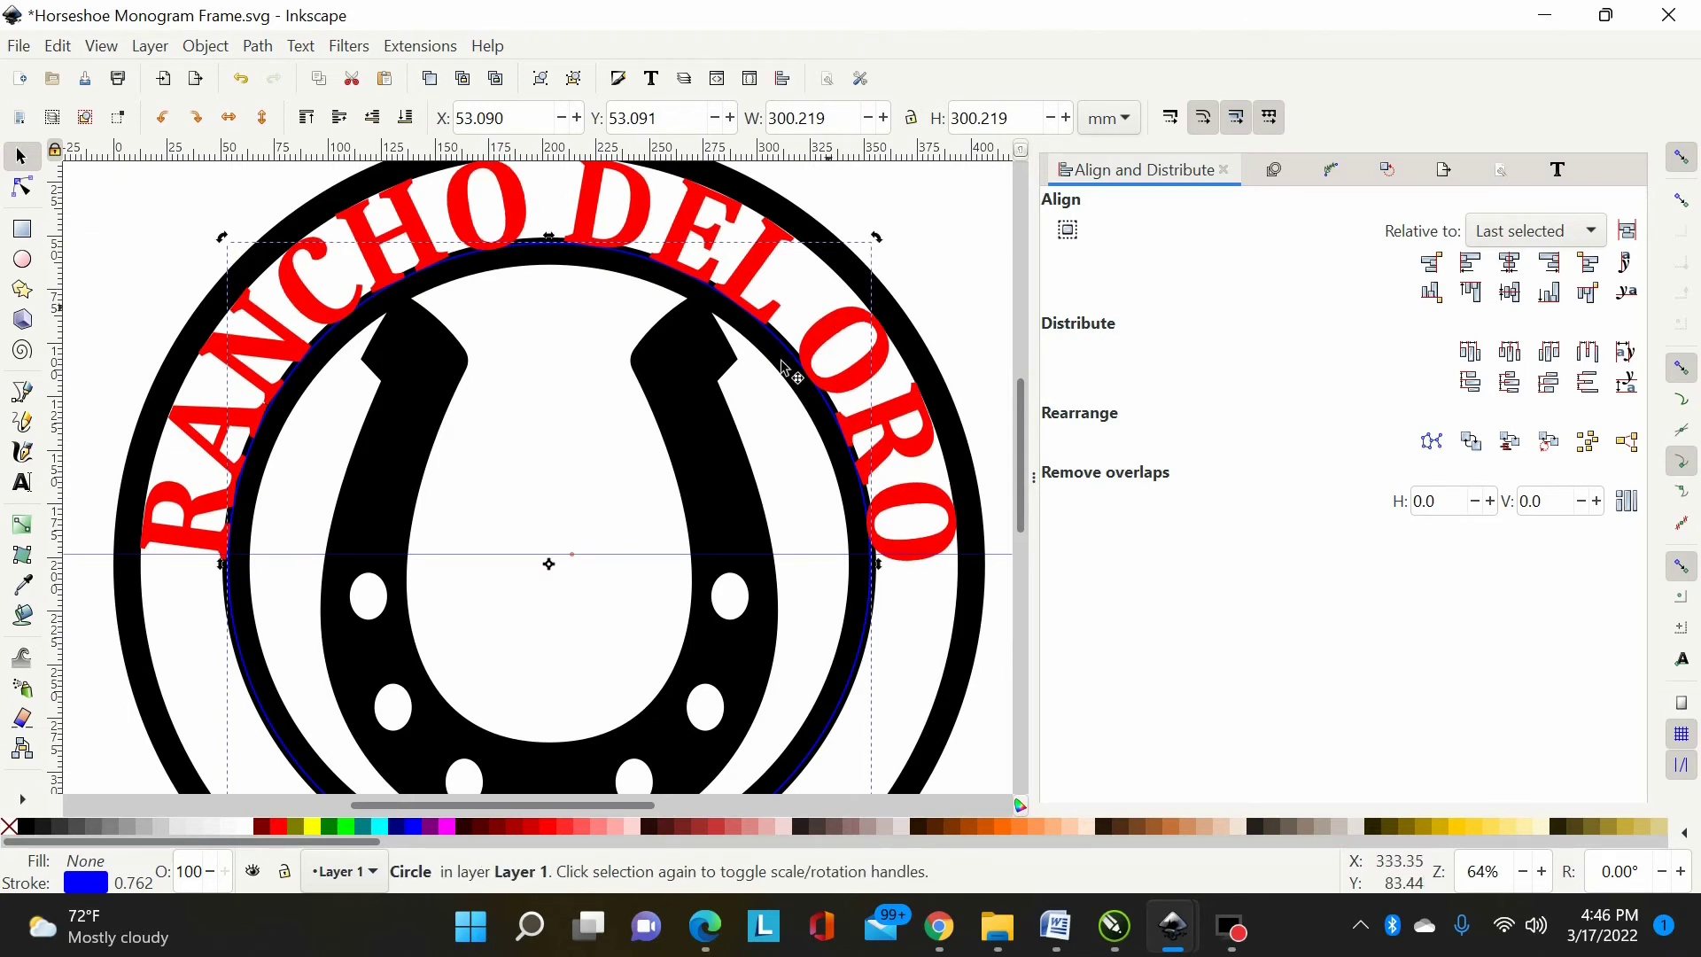
pyautogui.moveTo(571, 555); pyautogui.dragTo(582, 554)
pyautogui.press('Tab')
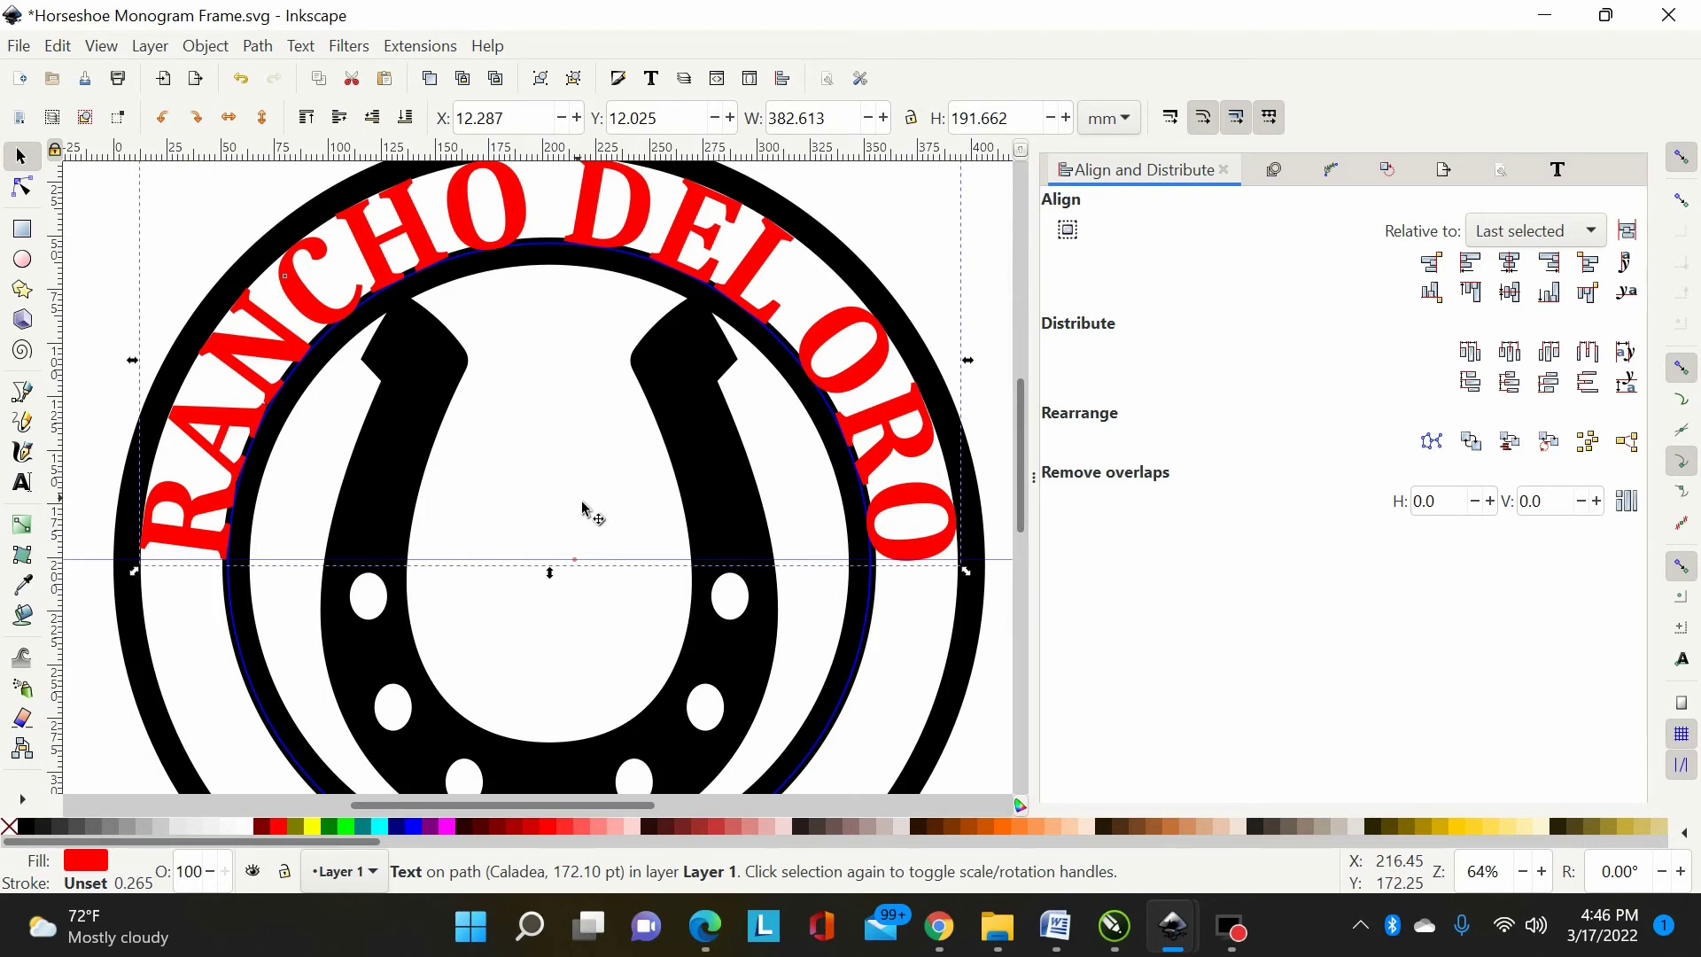
pyautogui.press('-')
pyautogui.press('-')
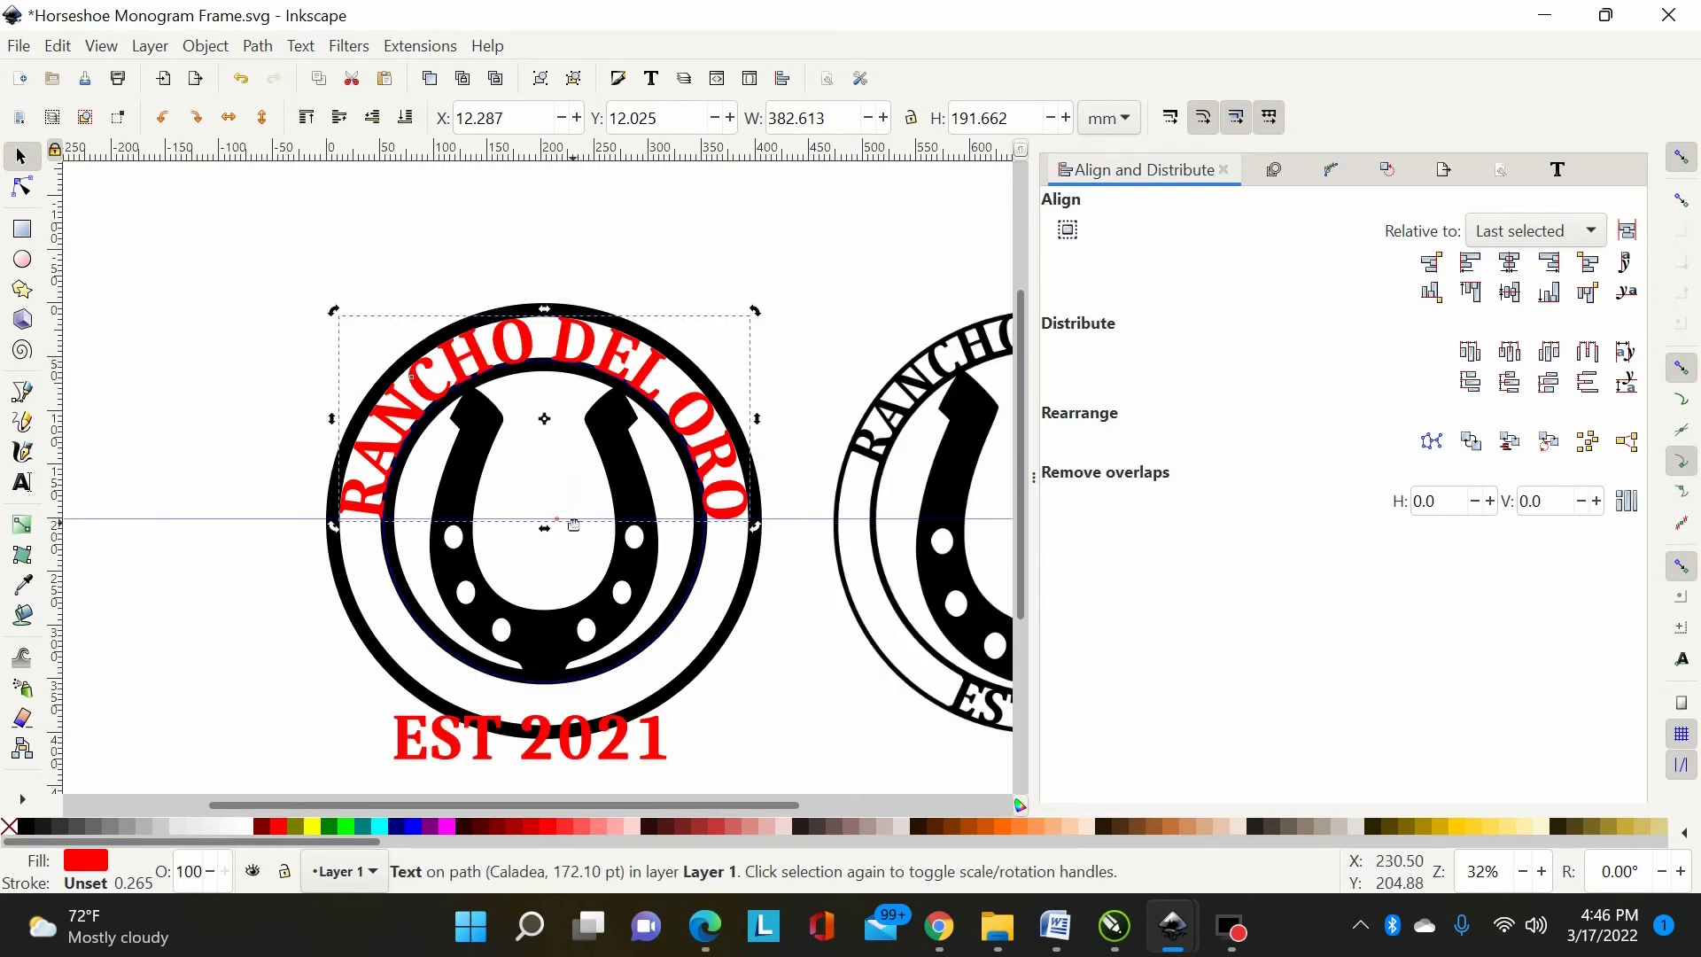
pyautogui.click(563, 534)
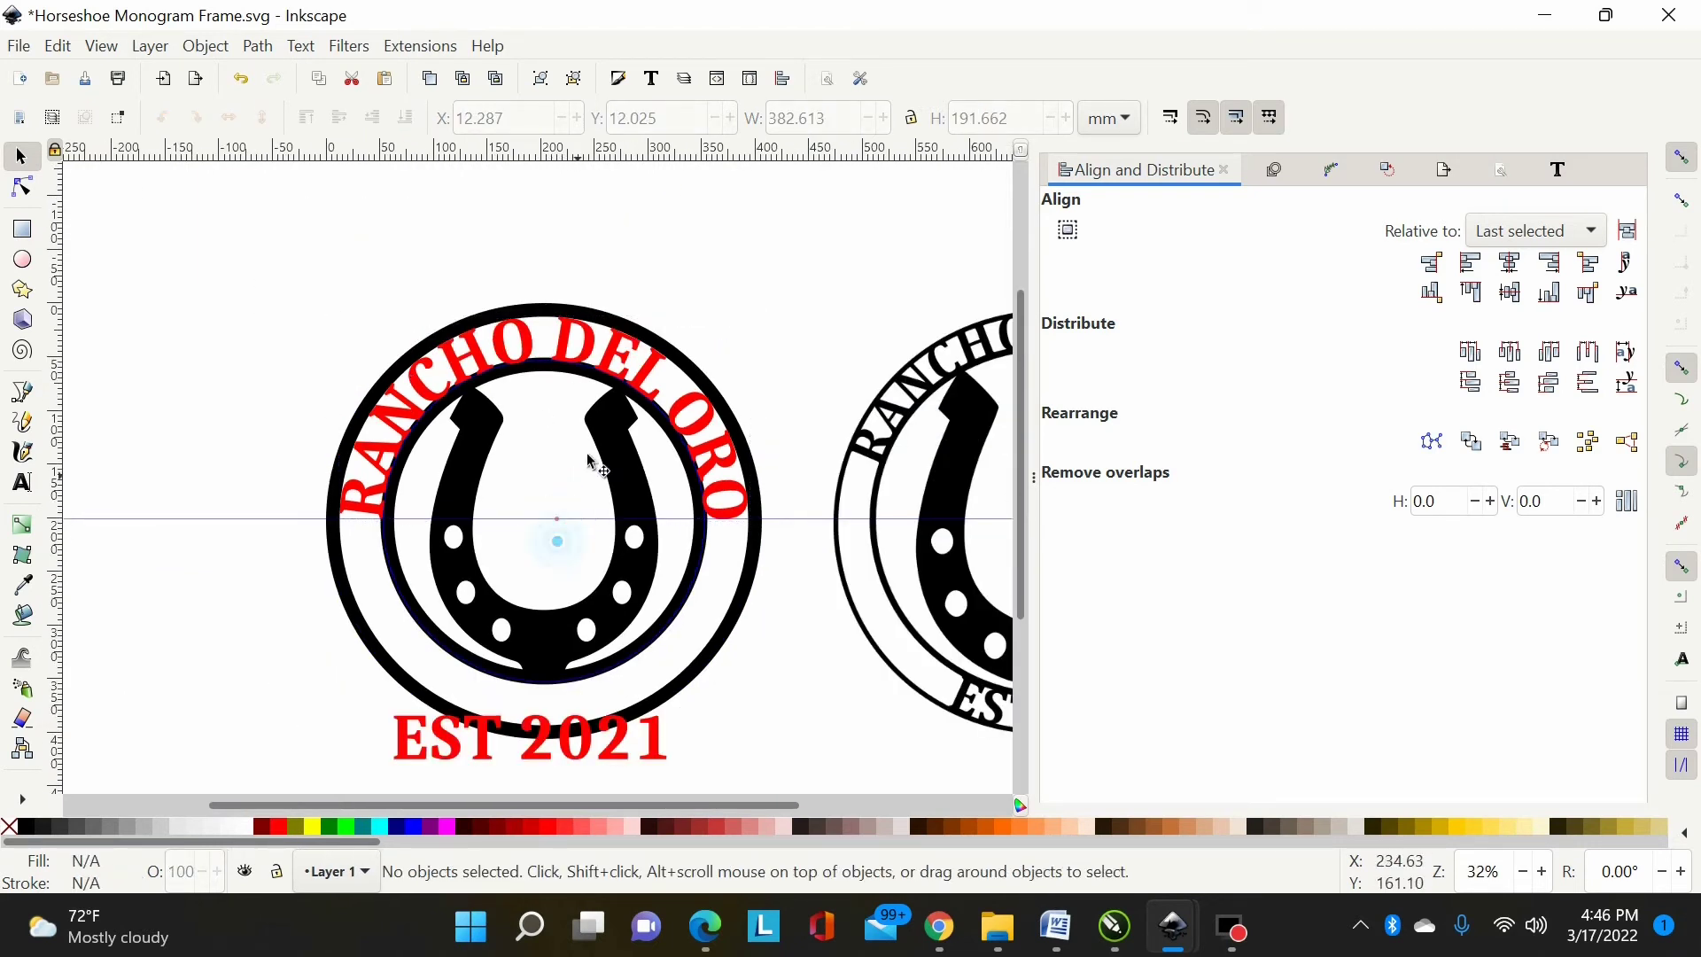
# Step: Shift all the RANCHO DEL ORO letters outward with a vertical shift of -0.58 to centre them between the two rings
pyautogui.scroll(2, 646, 444)
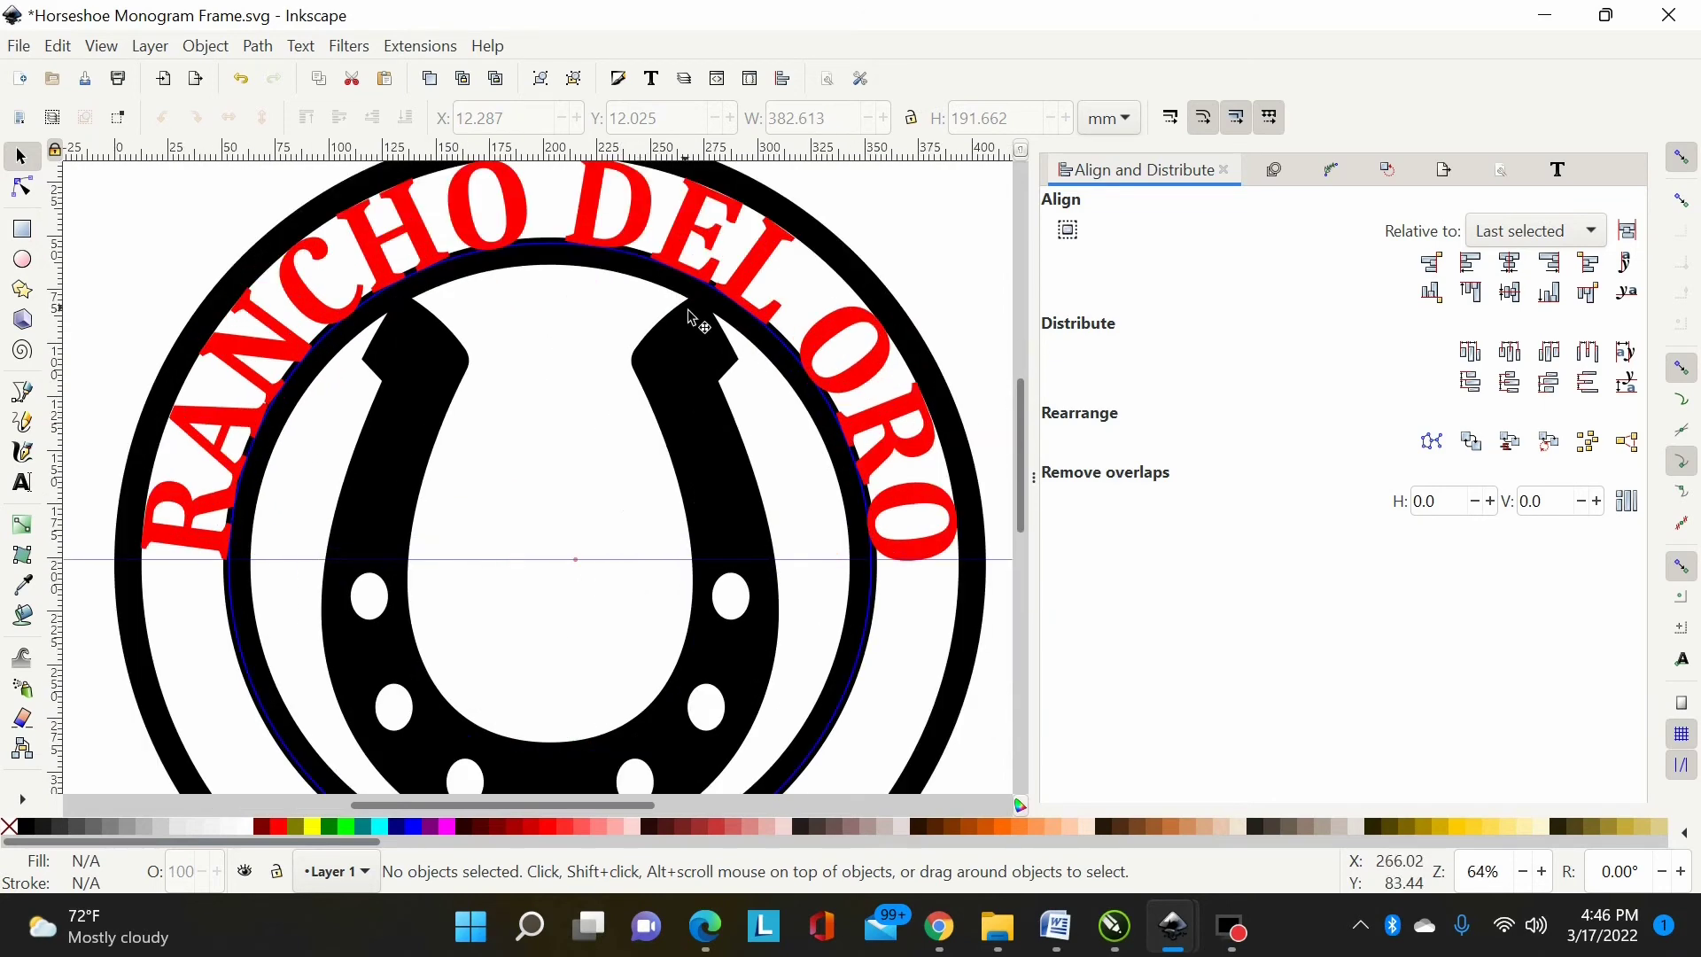
pyautogui.scroll(1, 695, 327)
pyautogui.scroll(1, 636, 416)
pyautogui.scroll(3, 636, 416)
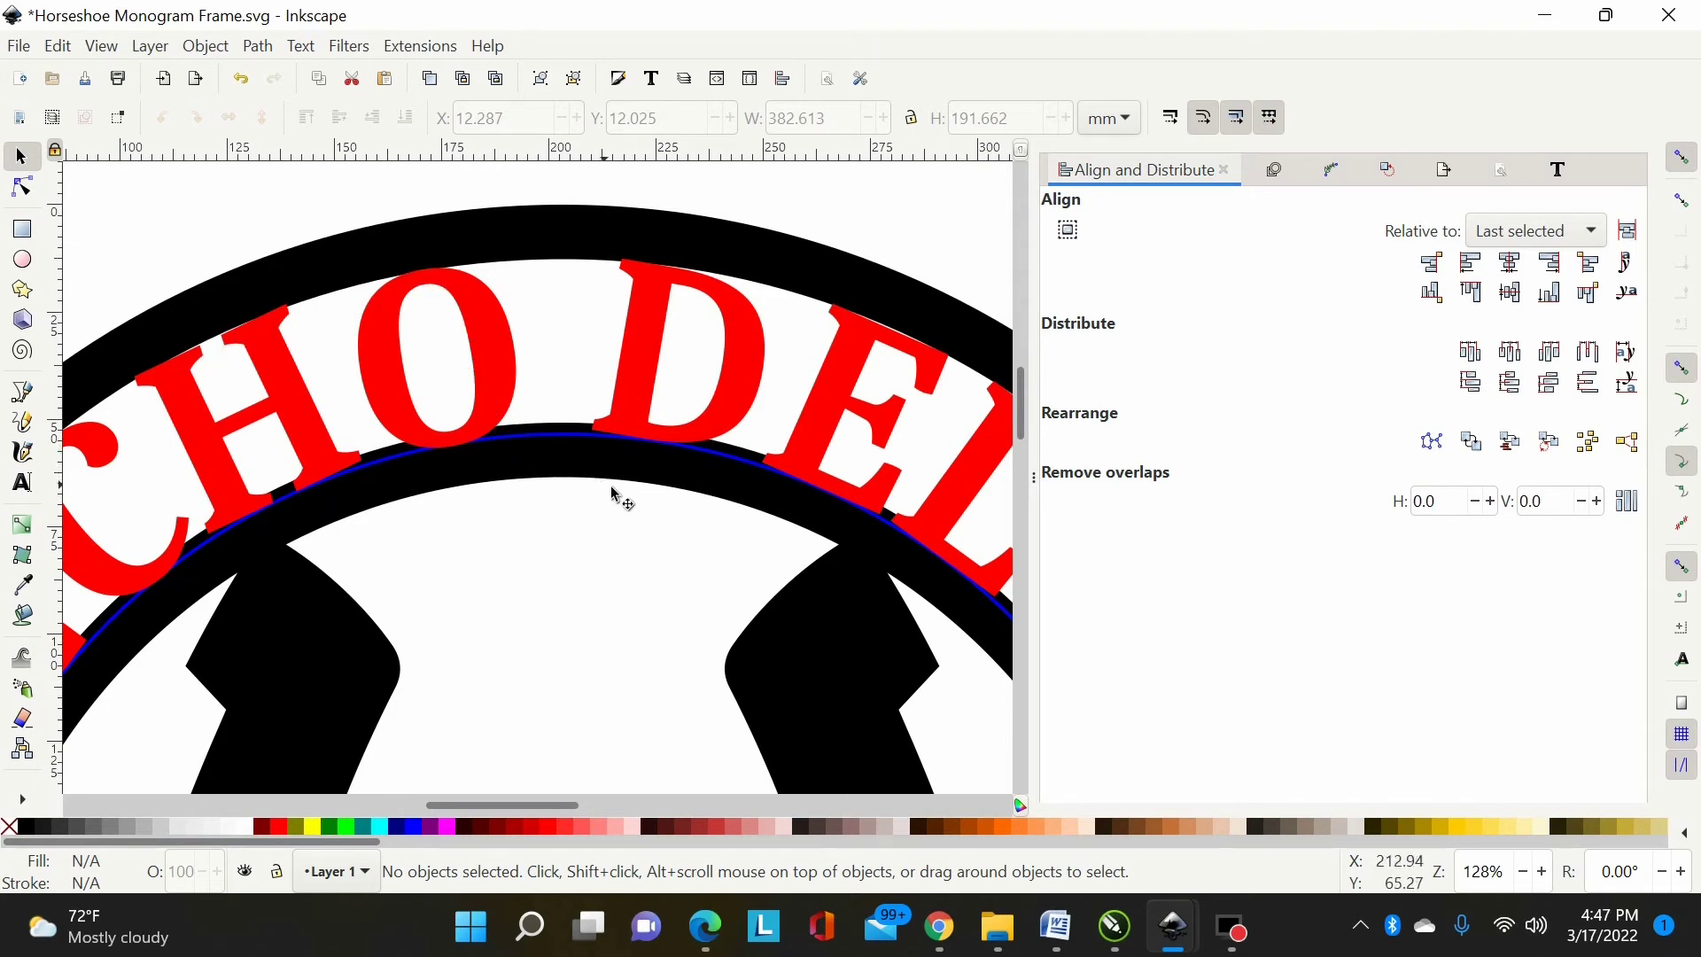
pyautogui.scroll(-3, 620, 486)
pyautogui.scroll(4, 631, 482)
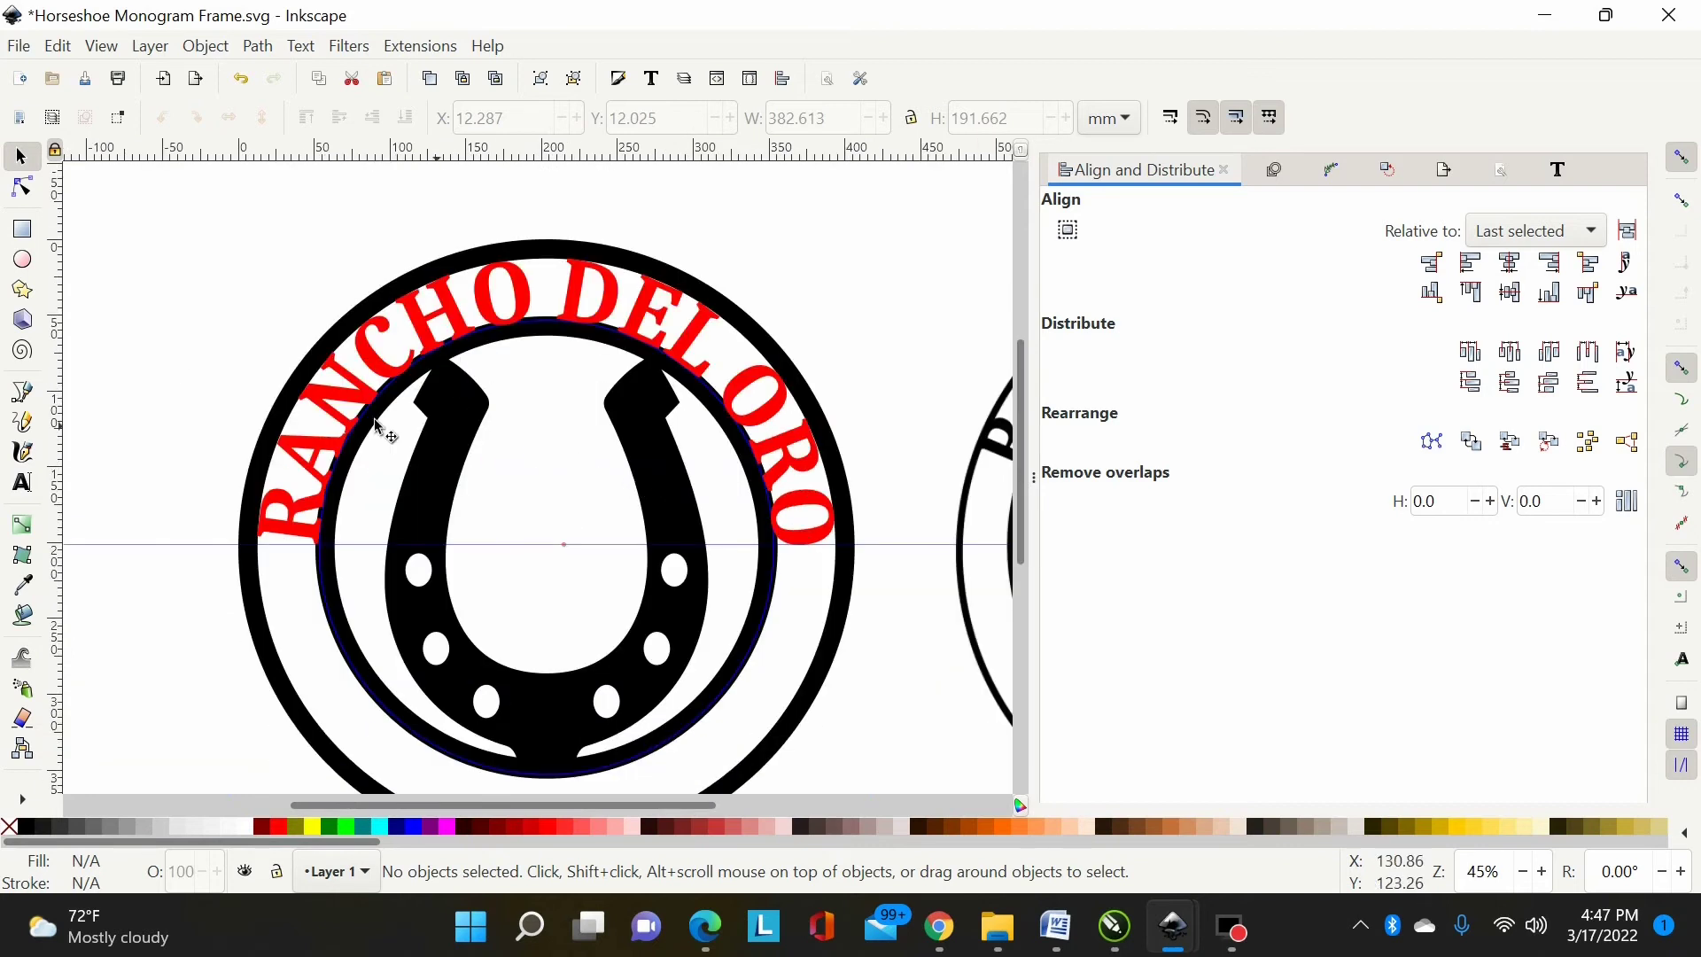
pyautogui.press('t')
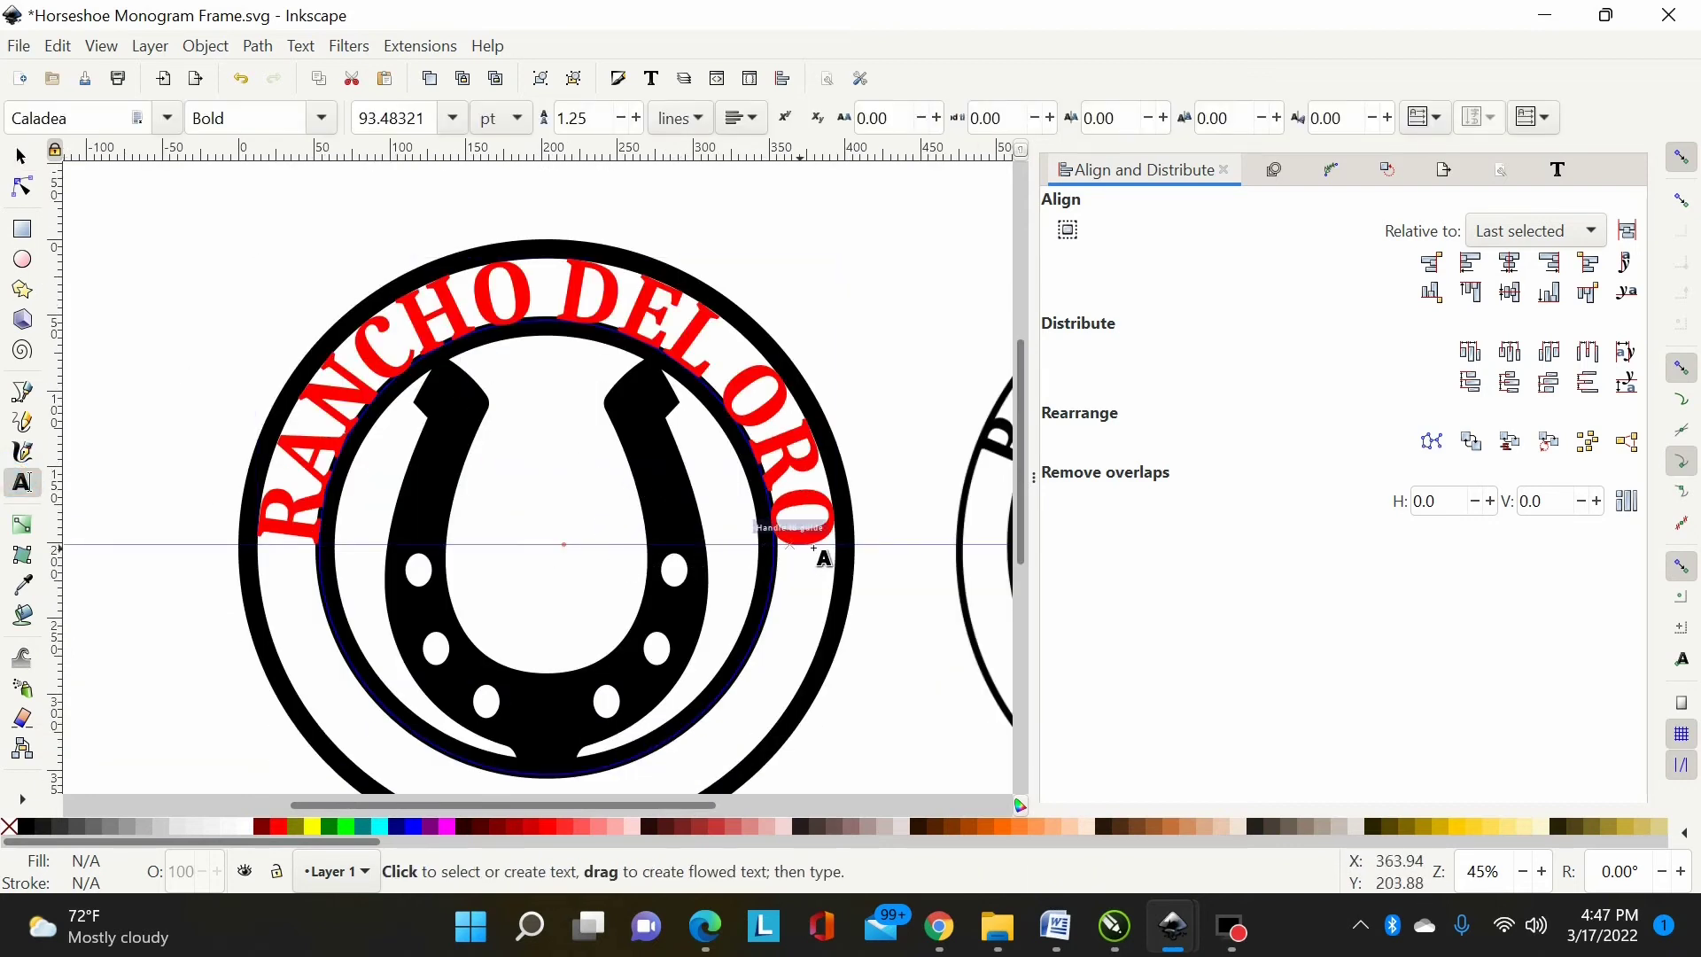
pyautogui.moveTo(828, 536); pyautogui.dragTo(262, 531)
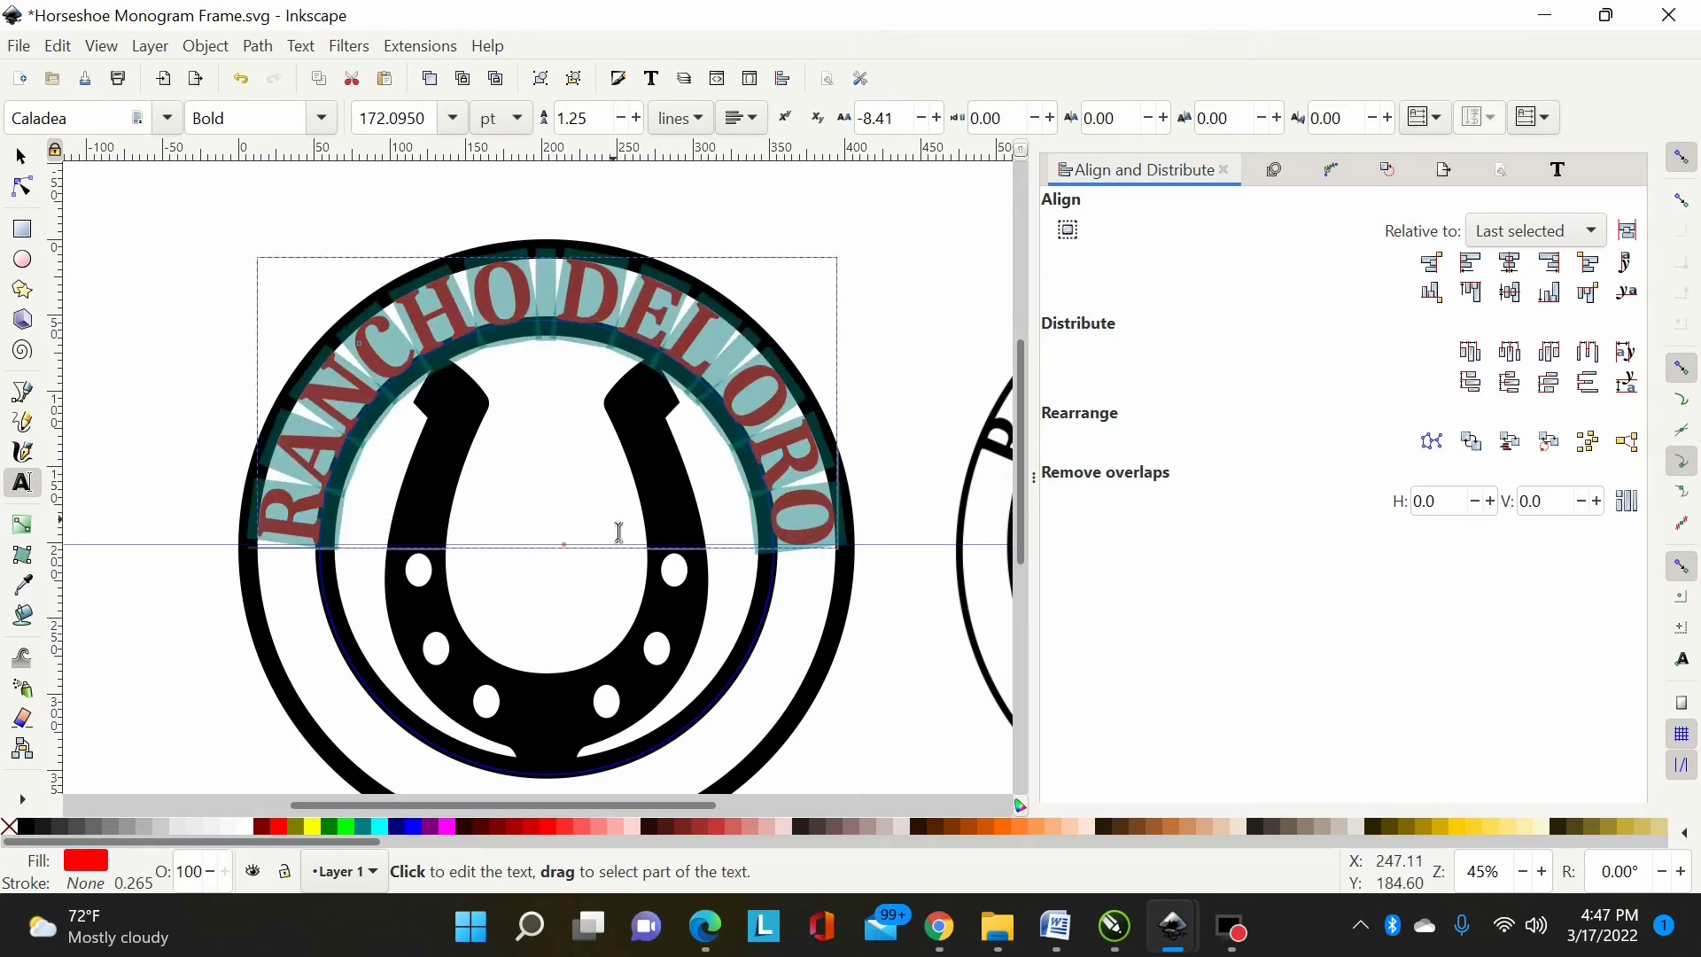
pyautogui.hotkey('alt', 'Up')
pyautogui.hotkey('alt', 'Up')
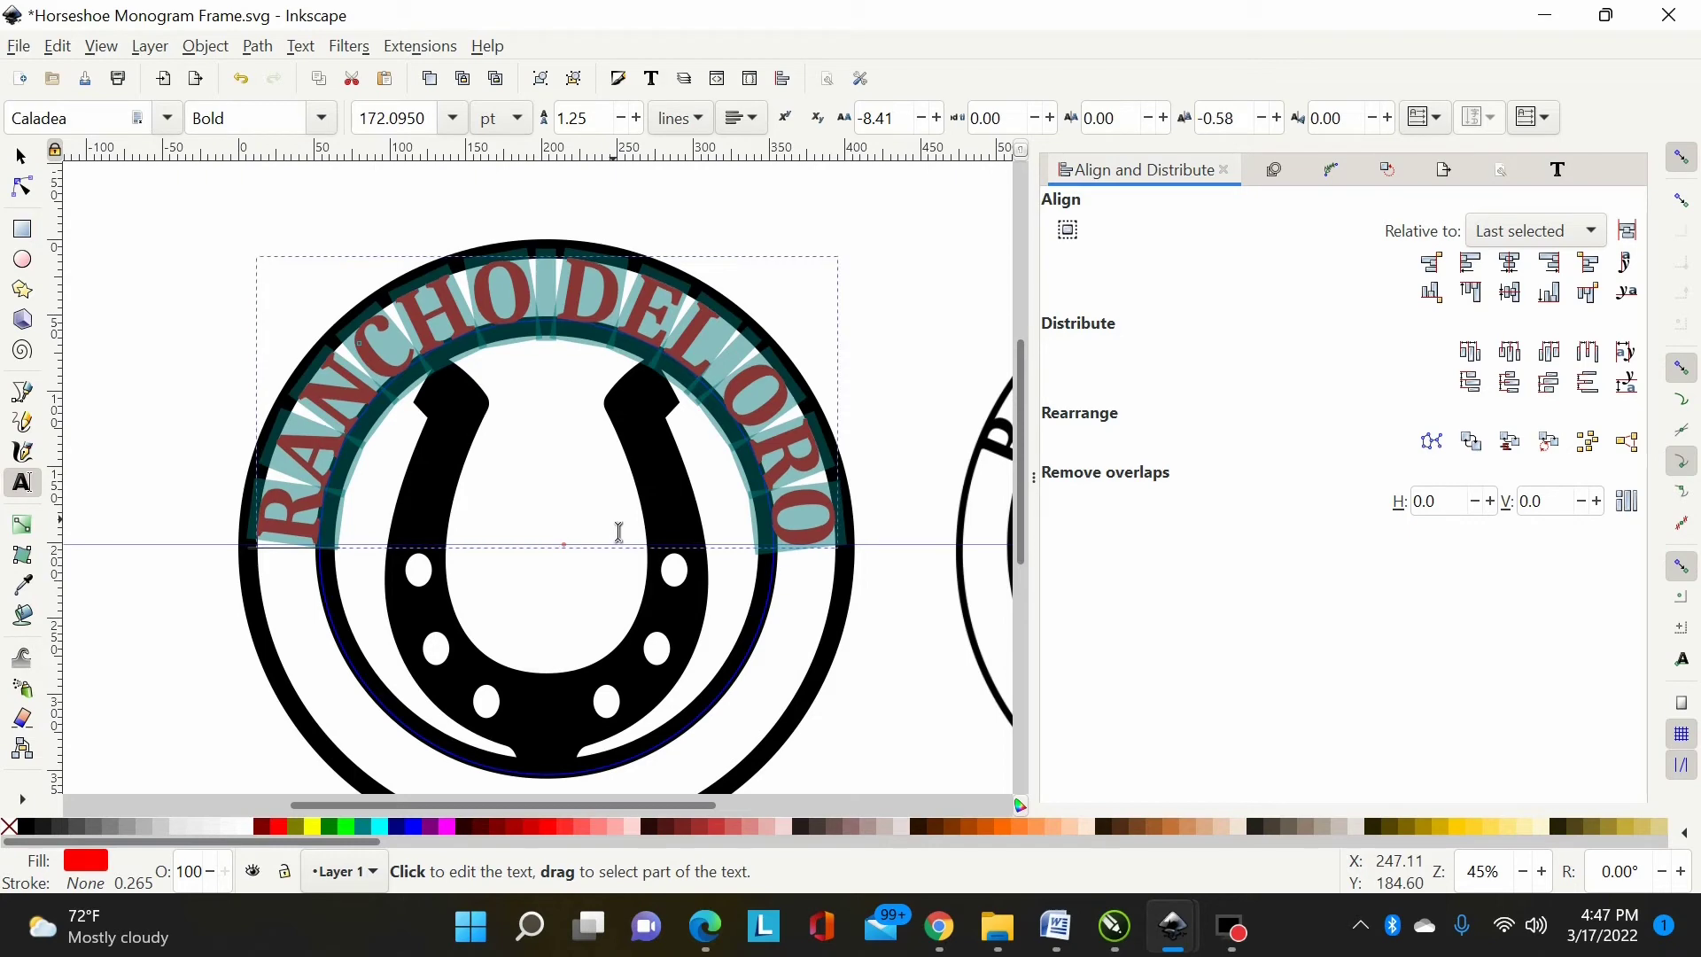
pyautogui.press('Escape')
pyautogui.press('s')
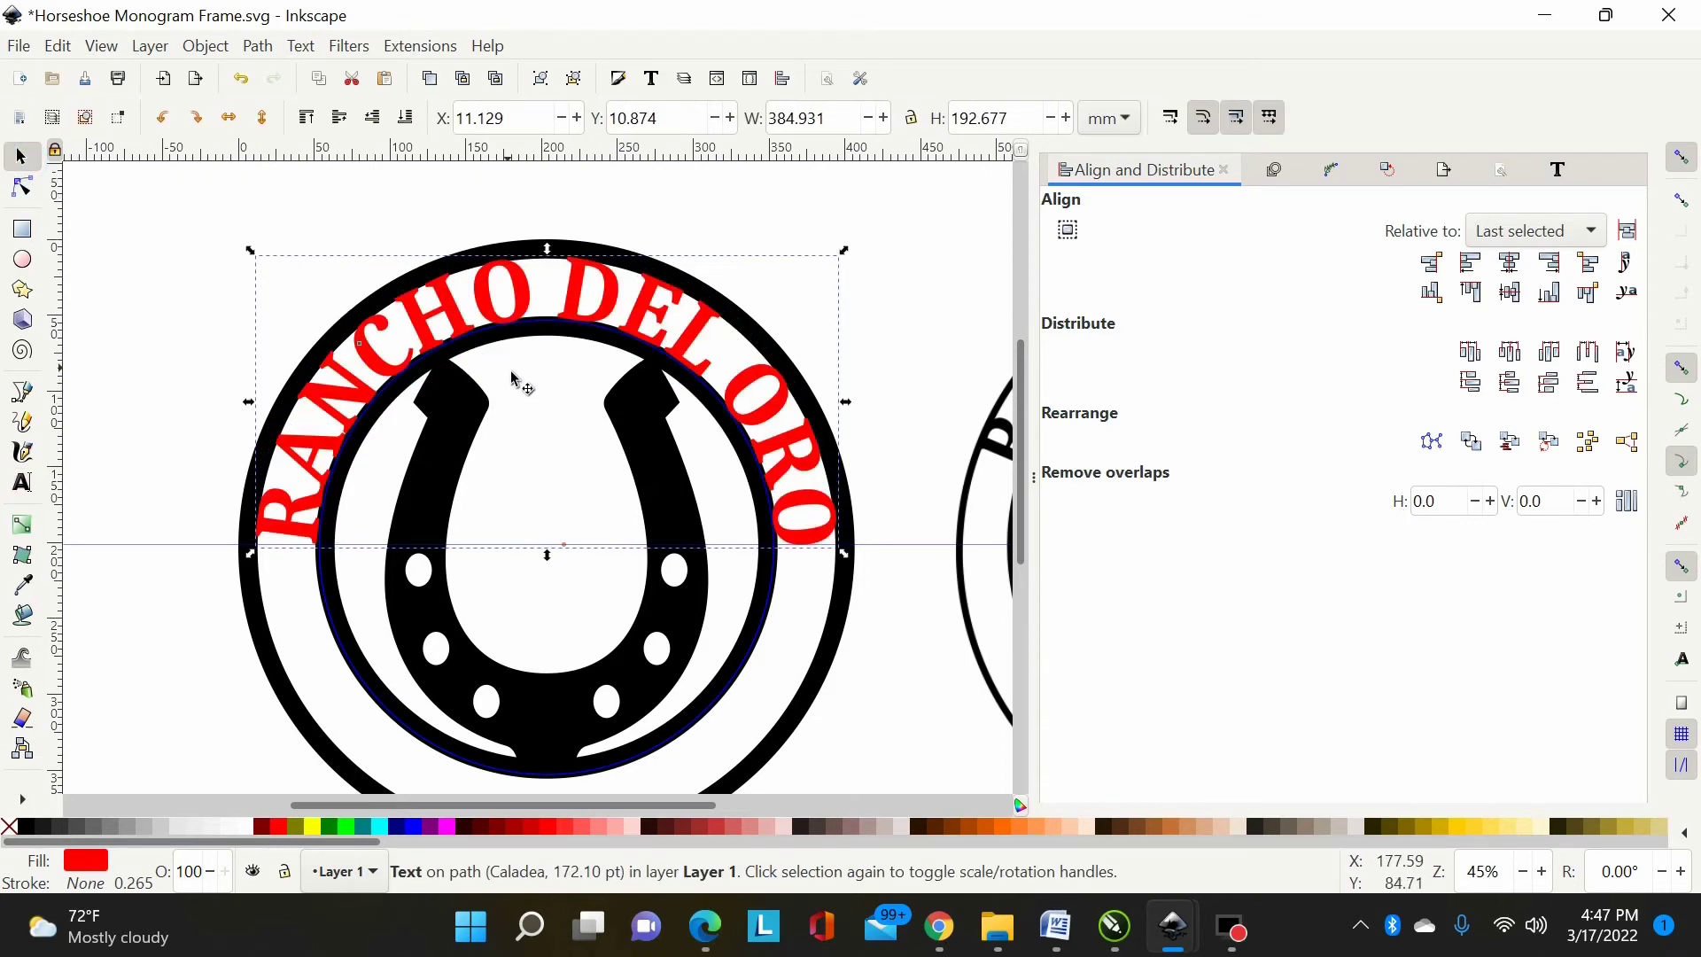
# Step: Convert the RANCHO DEL ORO text to paths and fill it with black
pyautogui.scroll(3, 550, 410)
pyautogui.scroll(3, 492, 363)
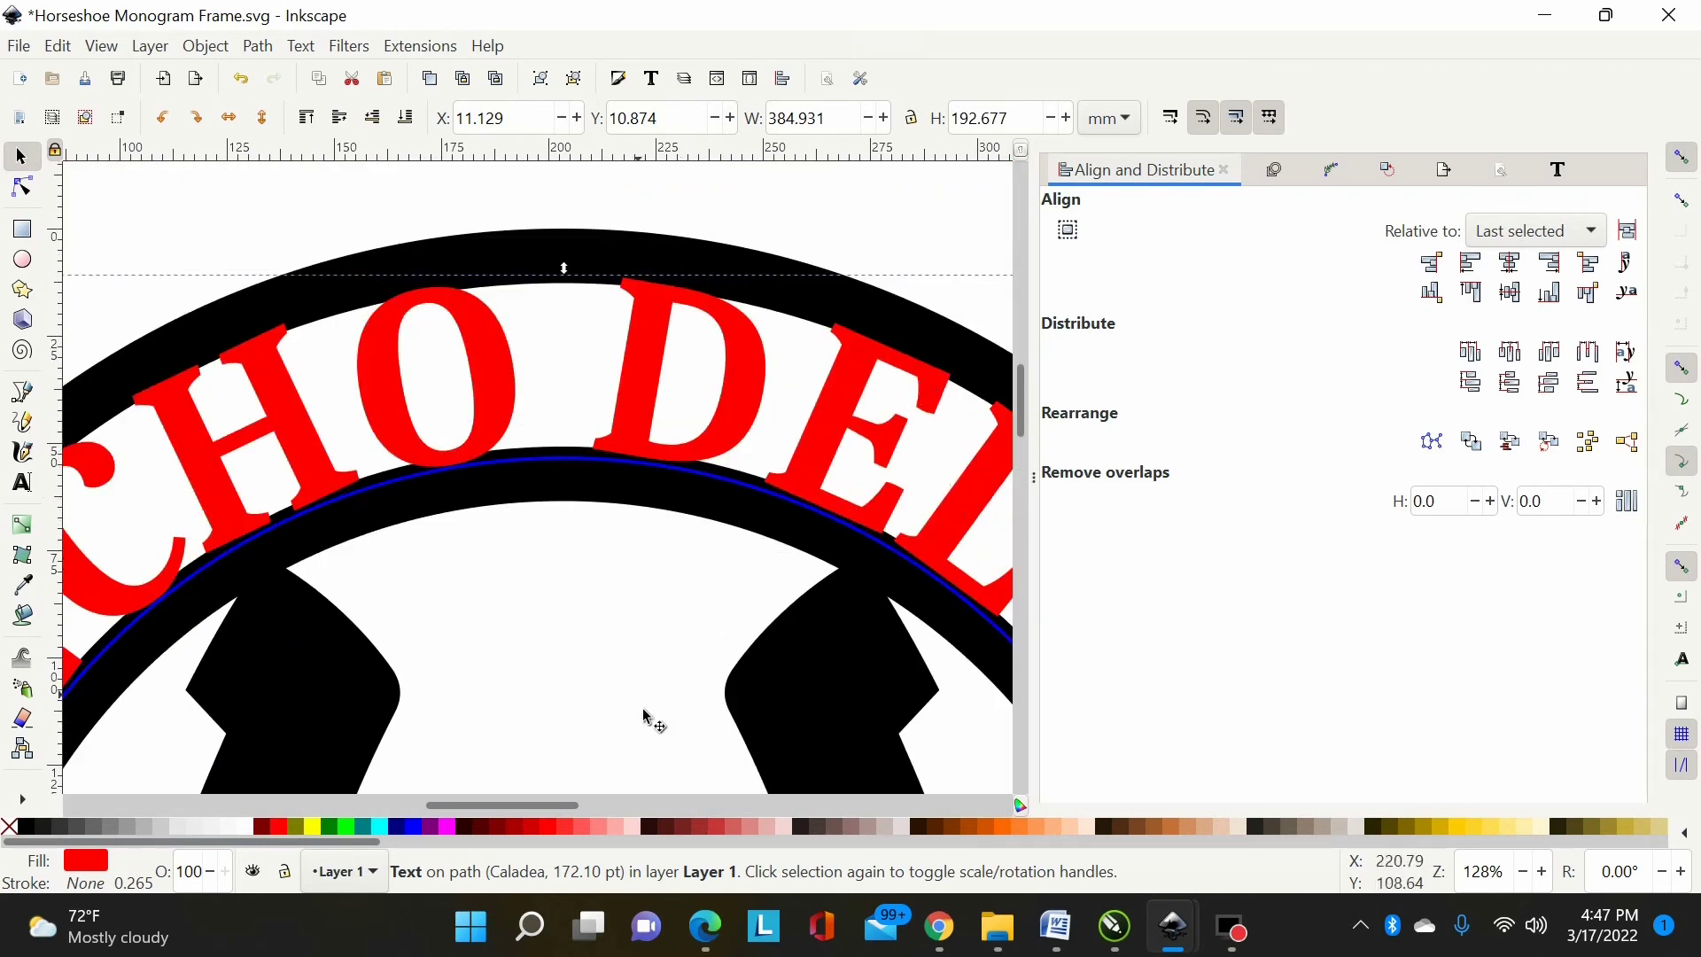
pyautogui.moveTo(553, 805); pyautogui.dragTo(474, 804)
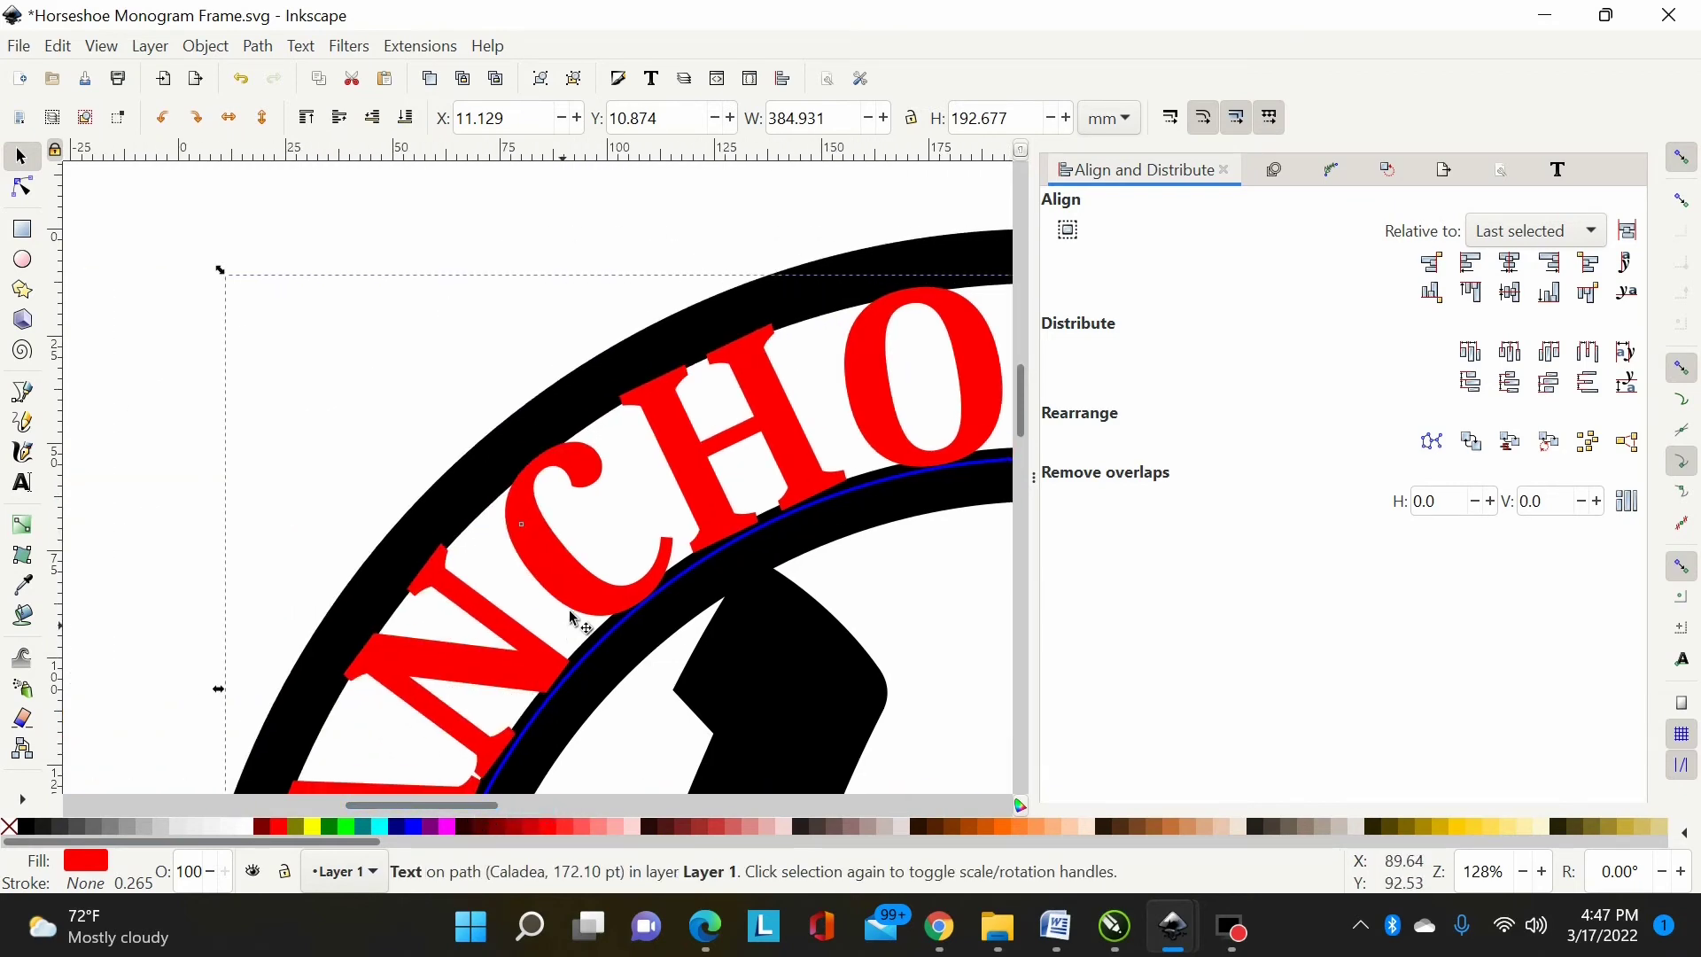
pyautogui.scroll(-4, 580, 611)
pyautogui.scroll(-2, 589, 574)
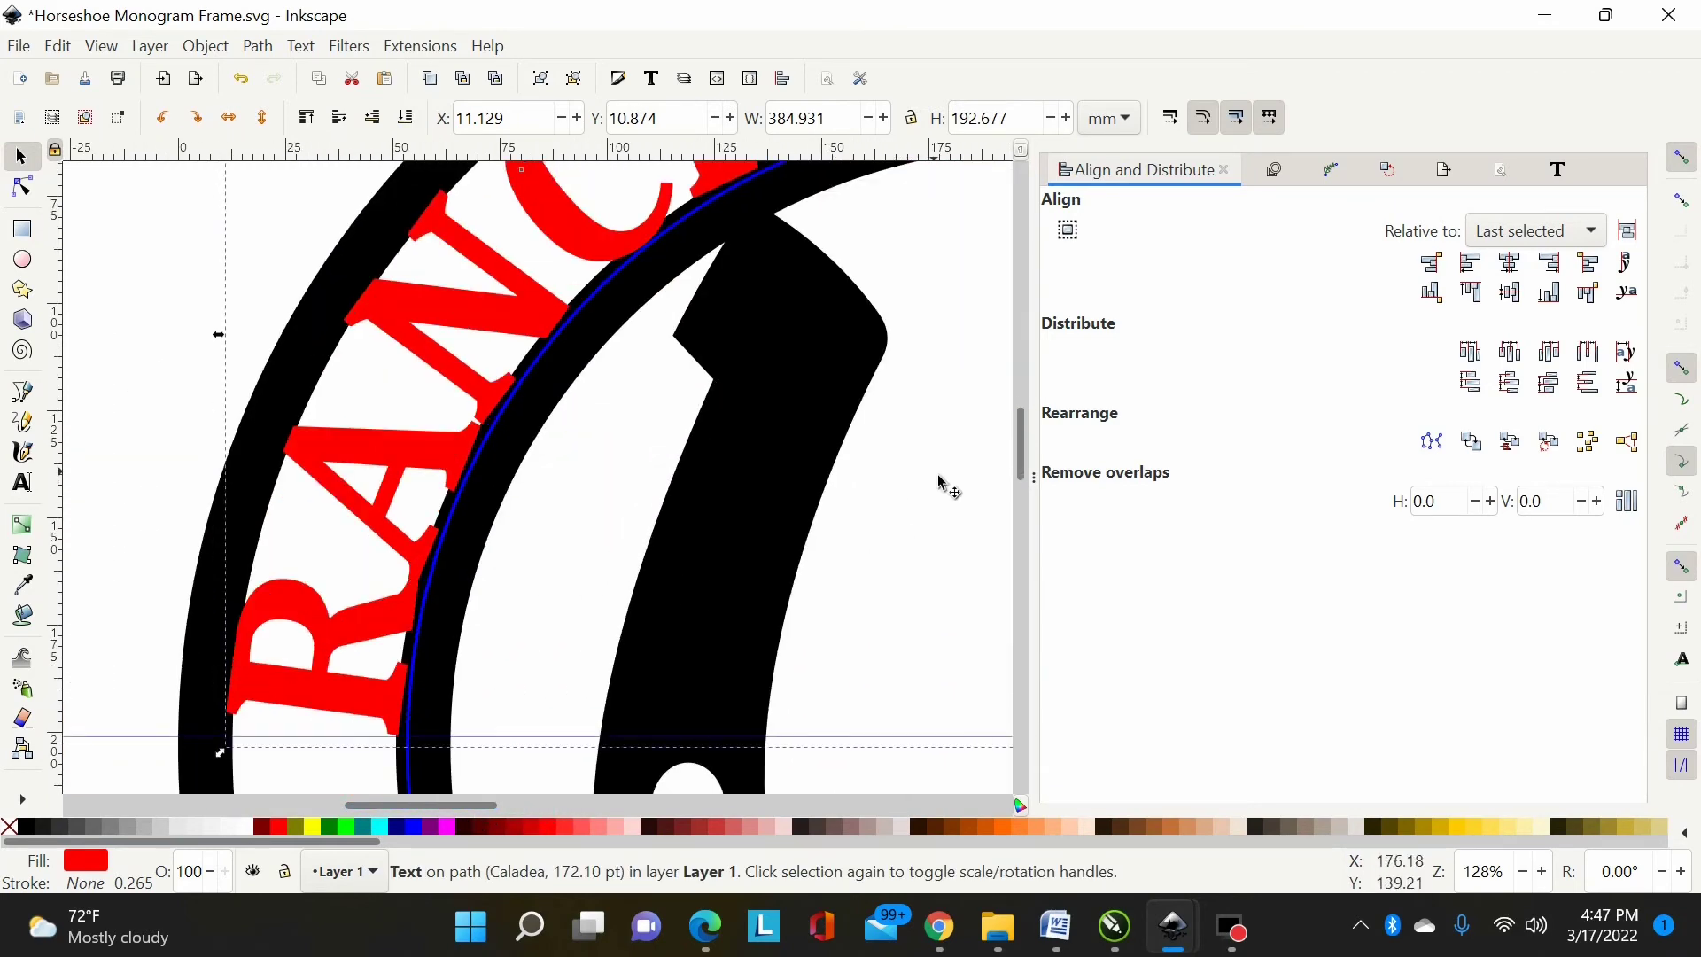
pyautogui.scroll(-4, 943, 486)
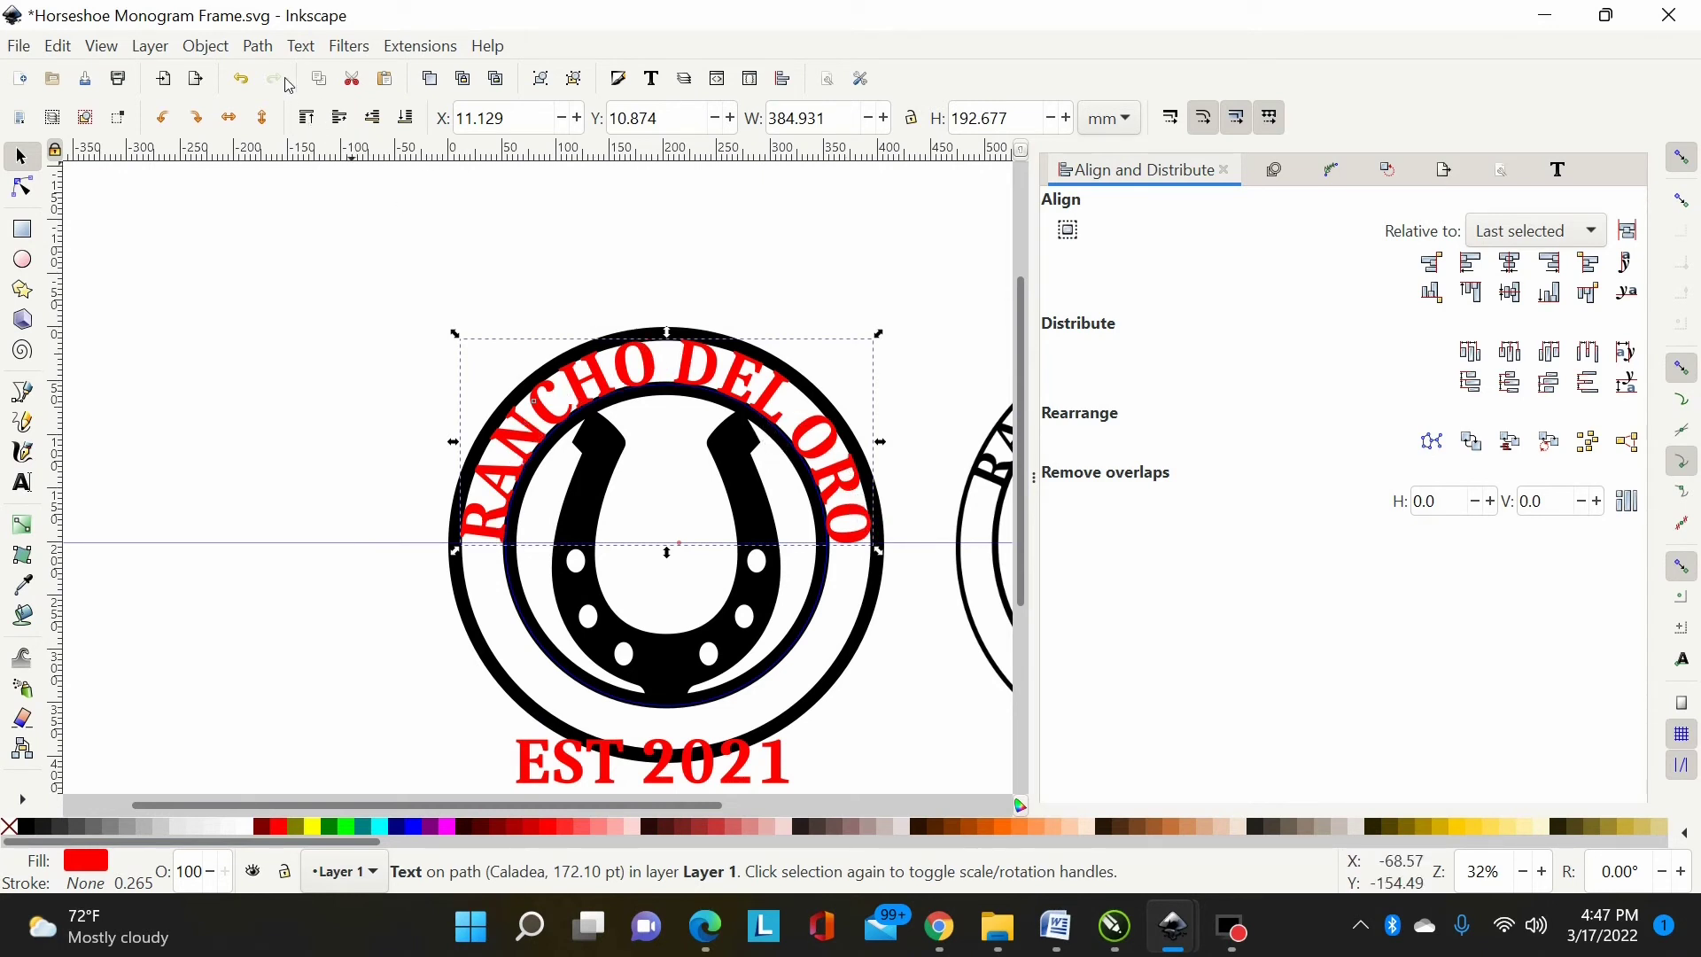
pyautogui.click(269, 51)
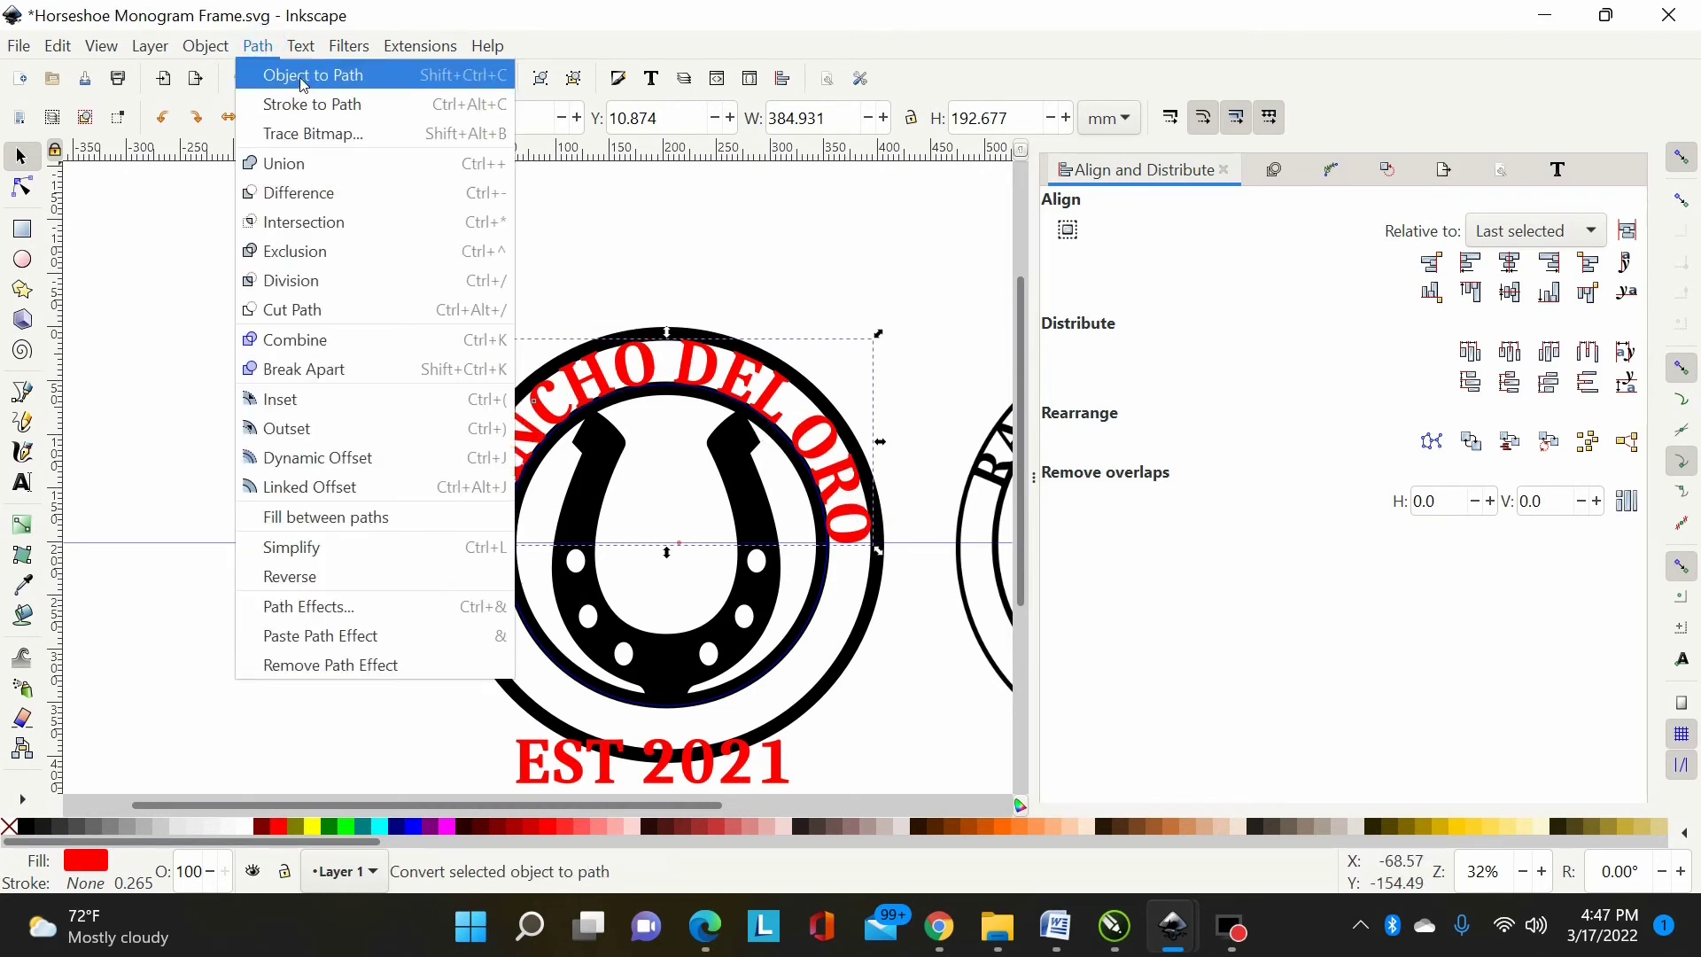
pyautogui.click(283, 69)
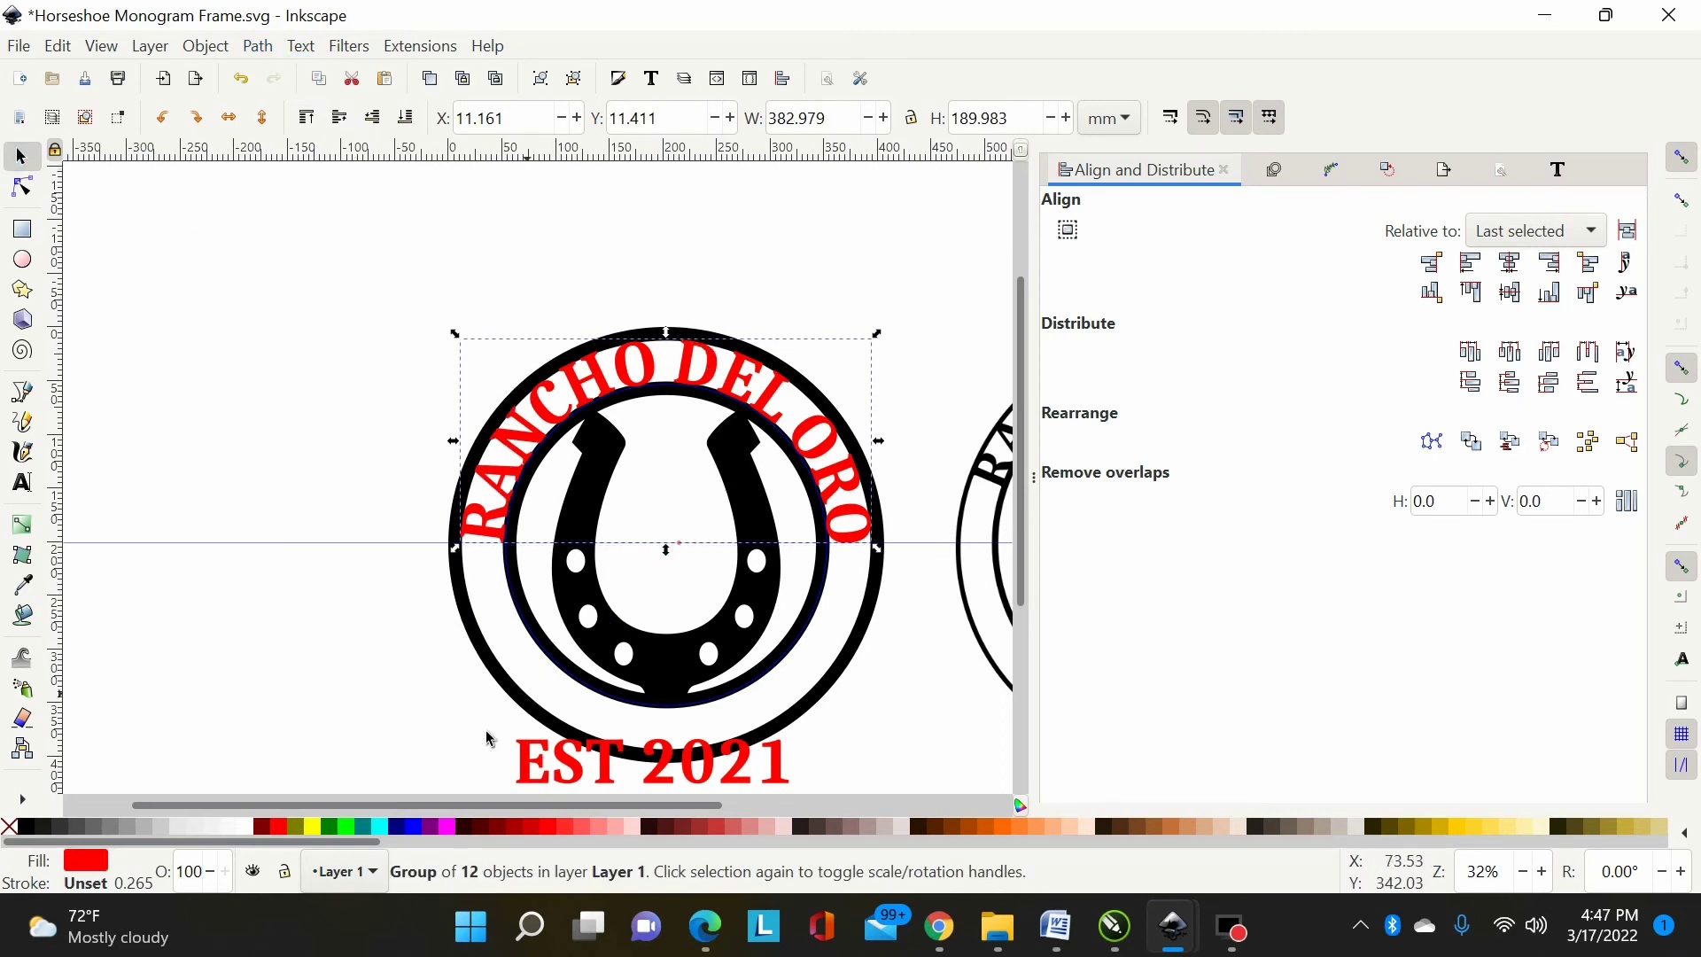
pyautogui.click(20, 826)
pyautogui.click(635, 561)
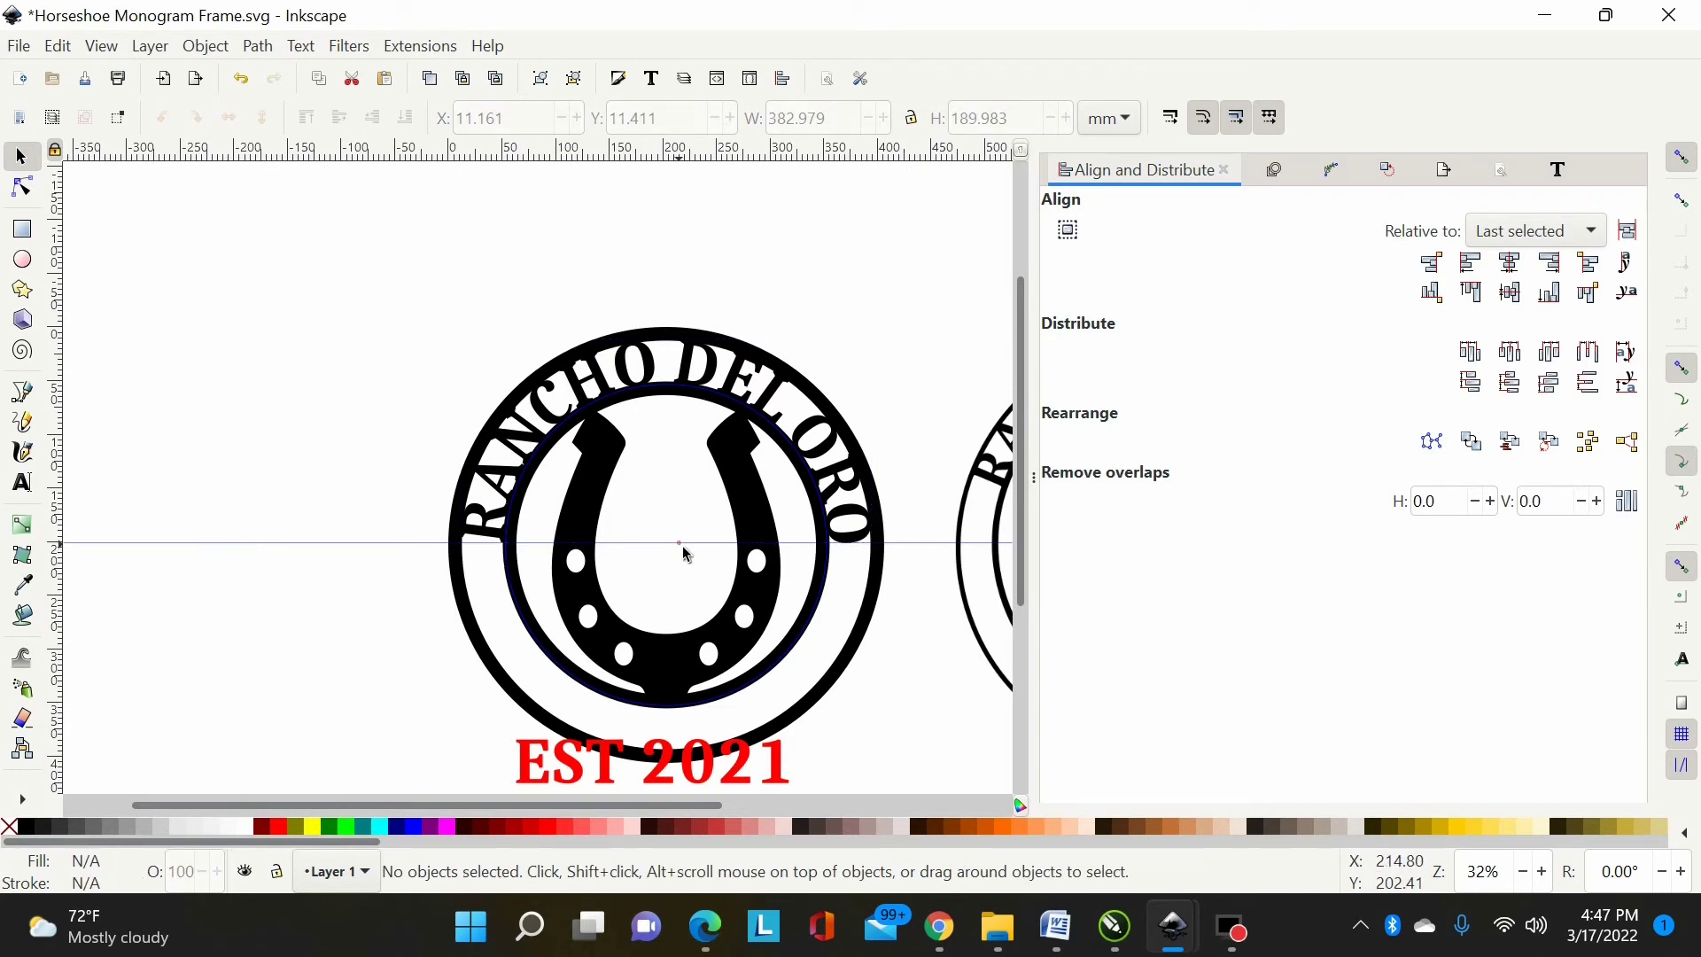
# Step: Put the red EST 2021 text on the blue circle path around the inner ring
pyautogui.scroll(-1, 753, 580)
pyautogui.keyDown('ctrl'); pyautogui.scroll(1, 803, 566); pyautogui.keyUp('ctrl')
pyautogui.scroll(-3, 804, 567)
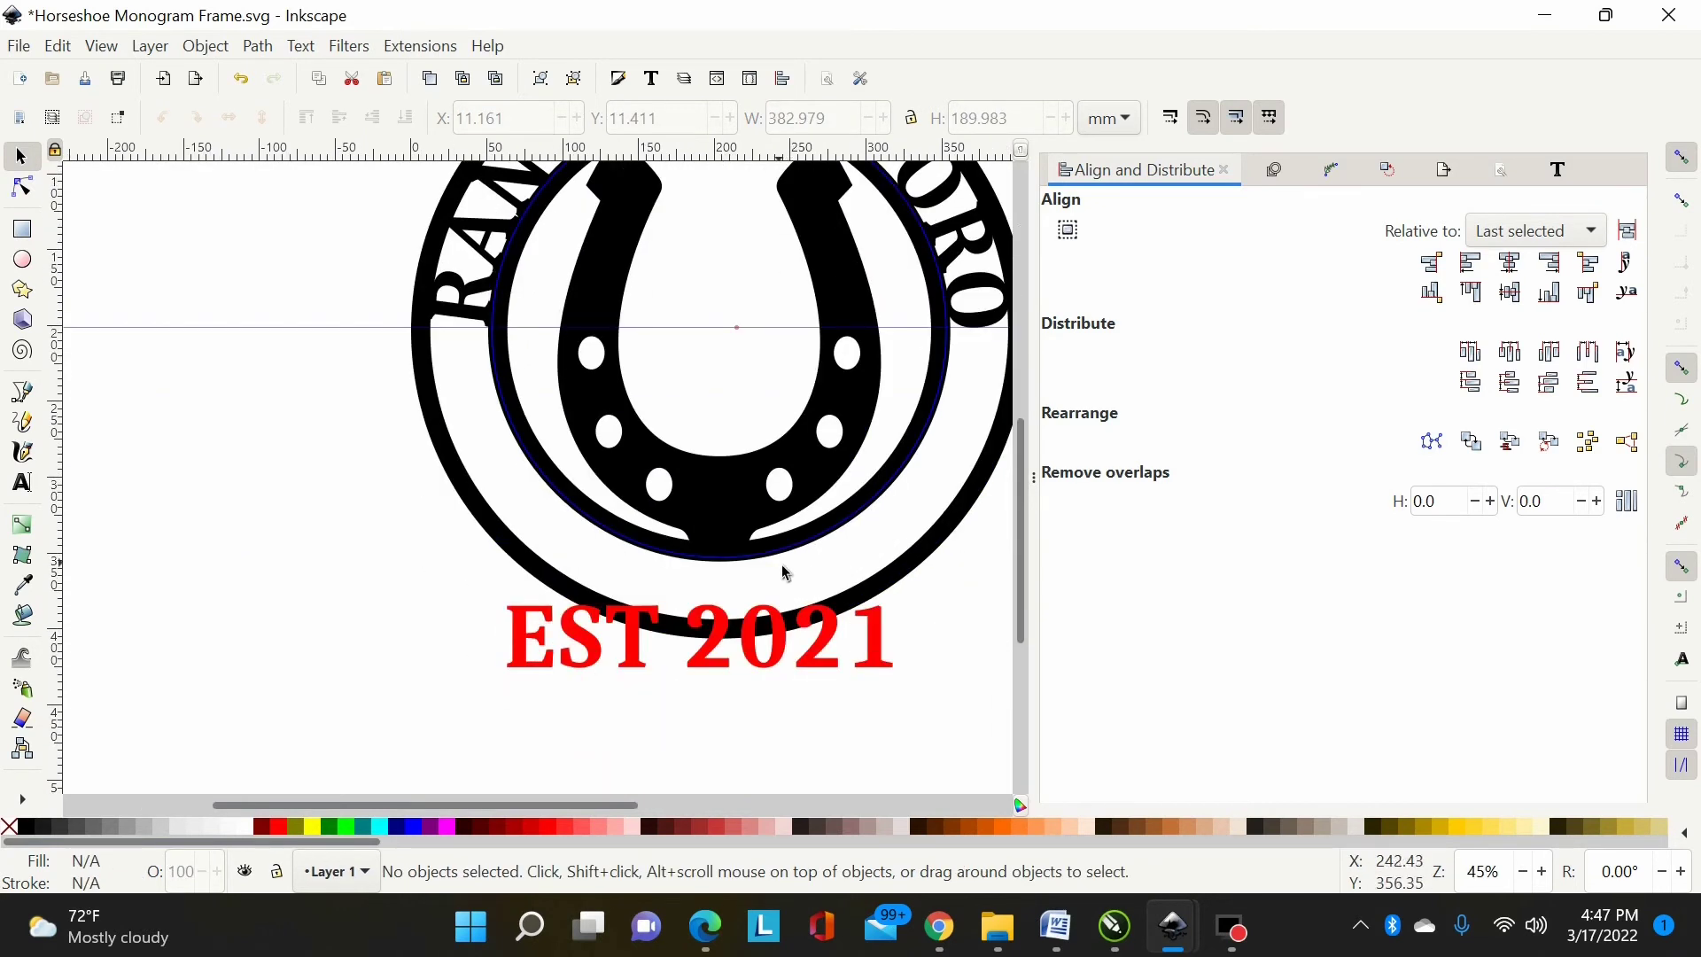
pyautogui.click(720, 635)
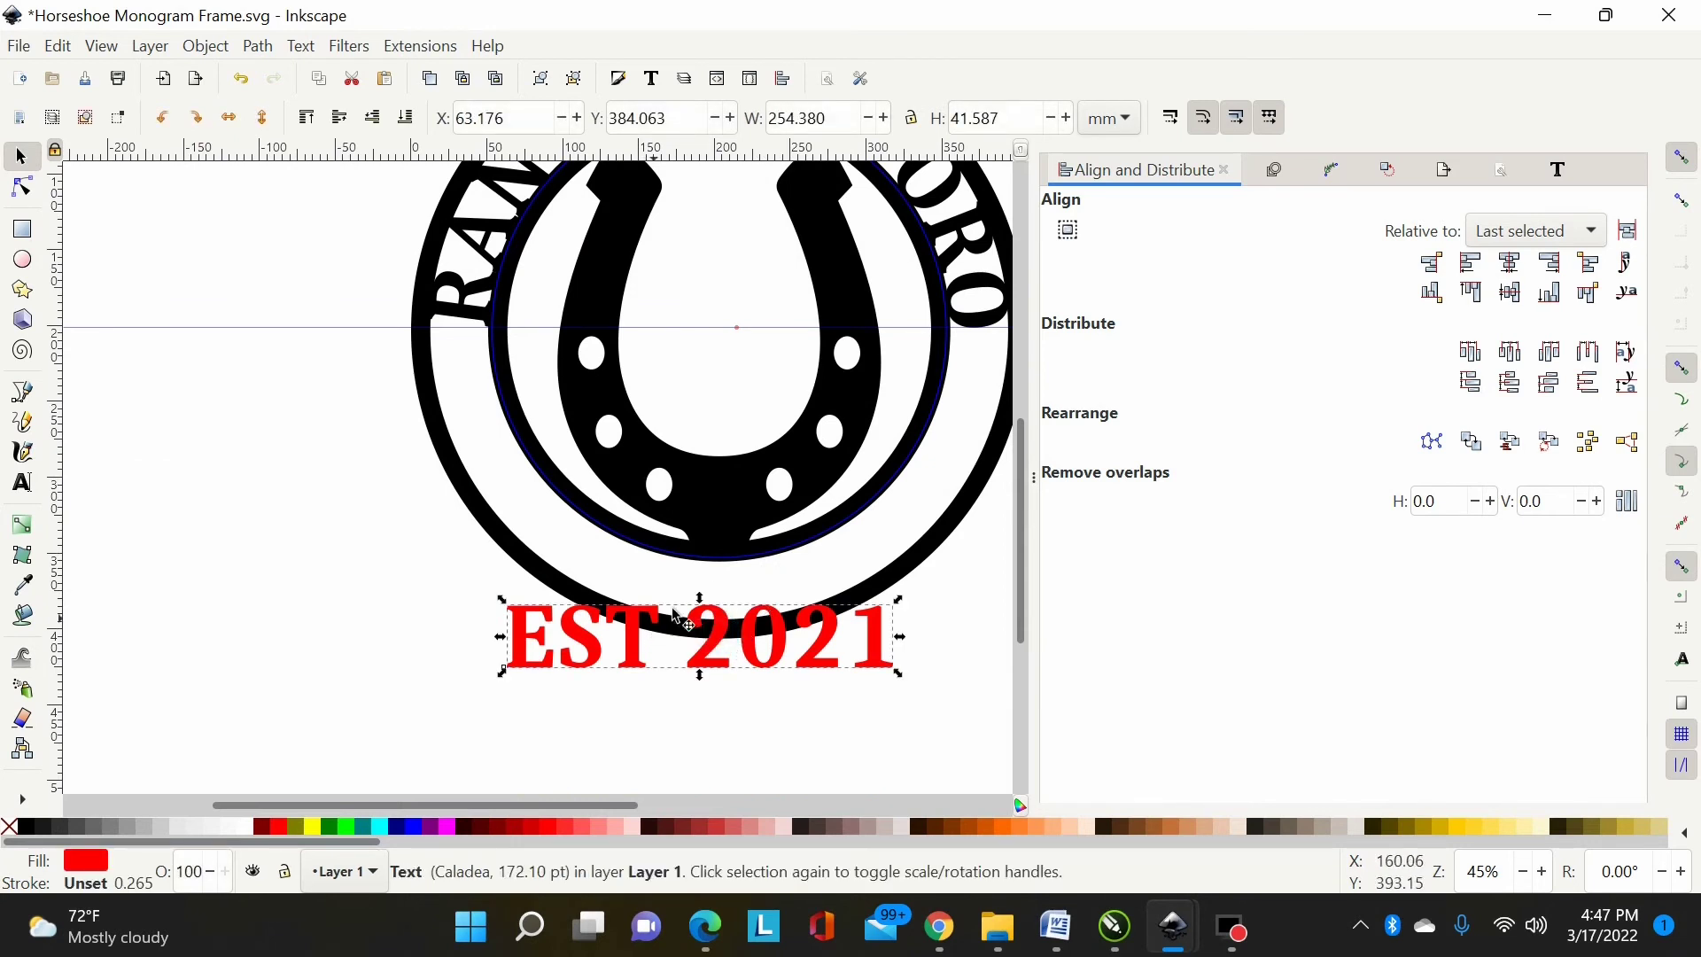
pyautogui.keyDown('shift'); pyautogui.click(741, 563); pyautogui.keyUp('shift')
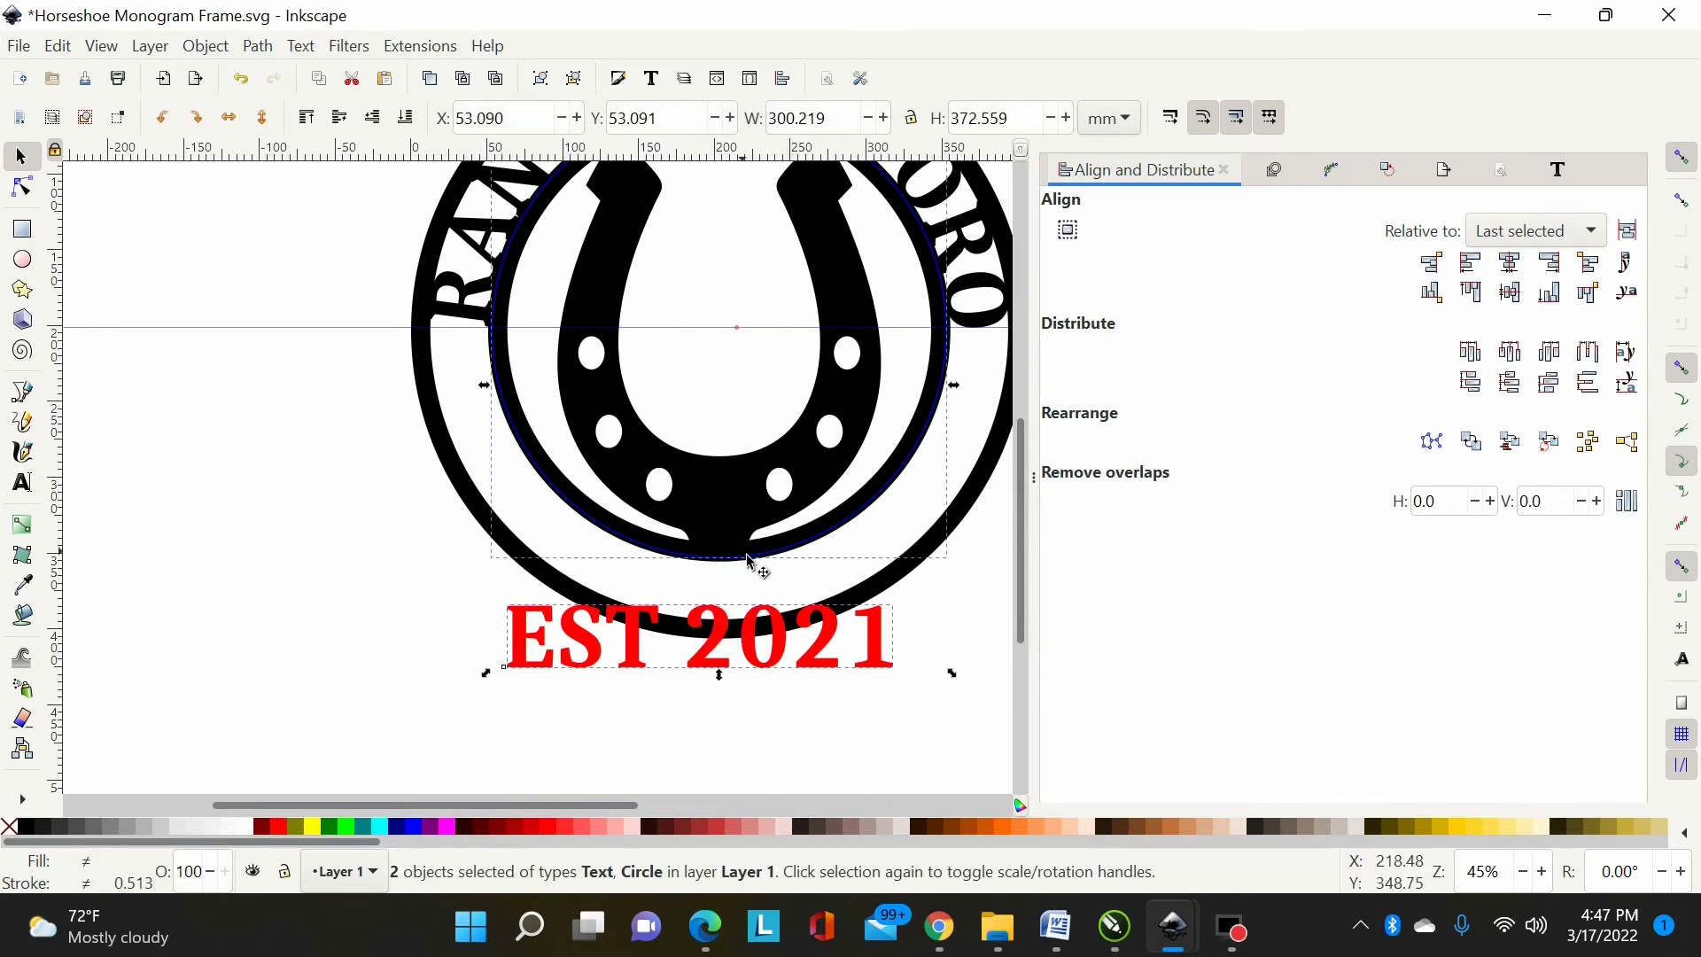
pyautogui.scroll(3, 749, 562)
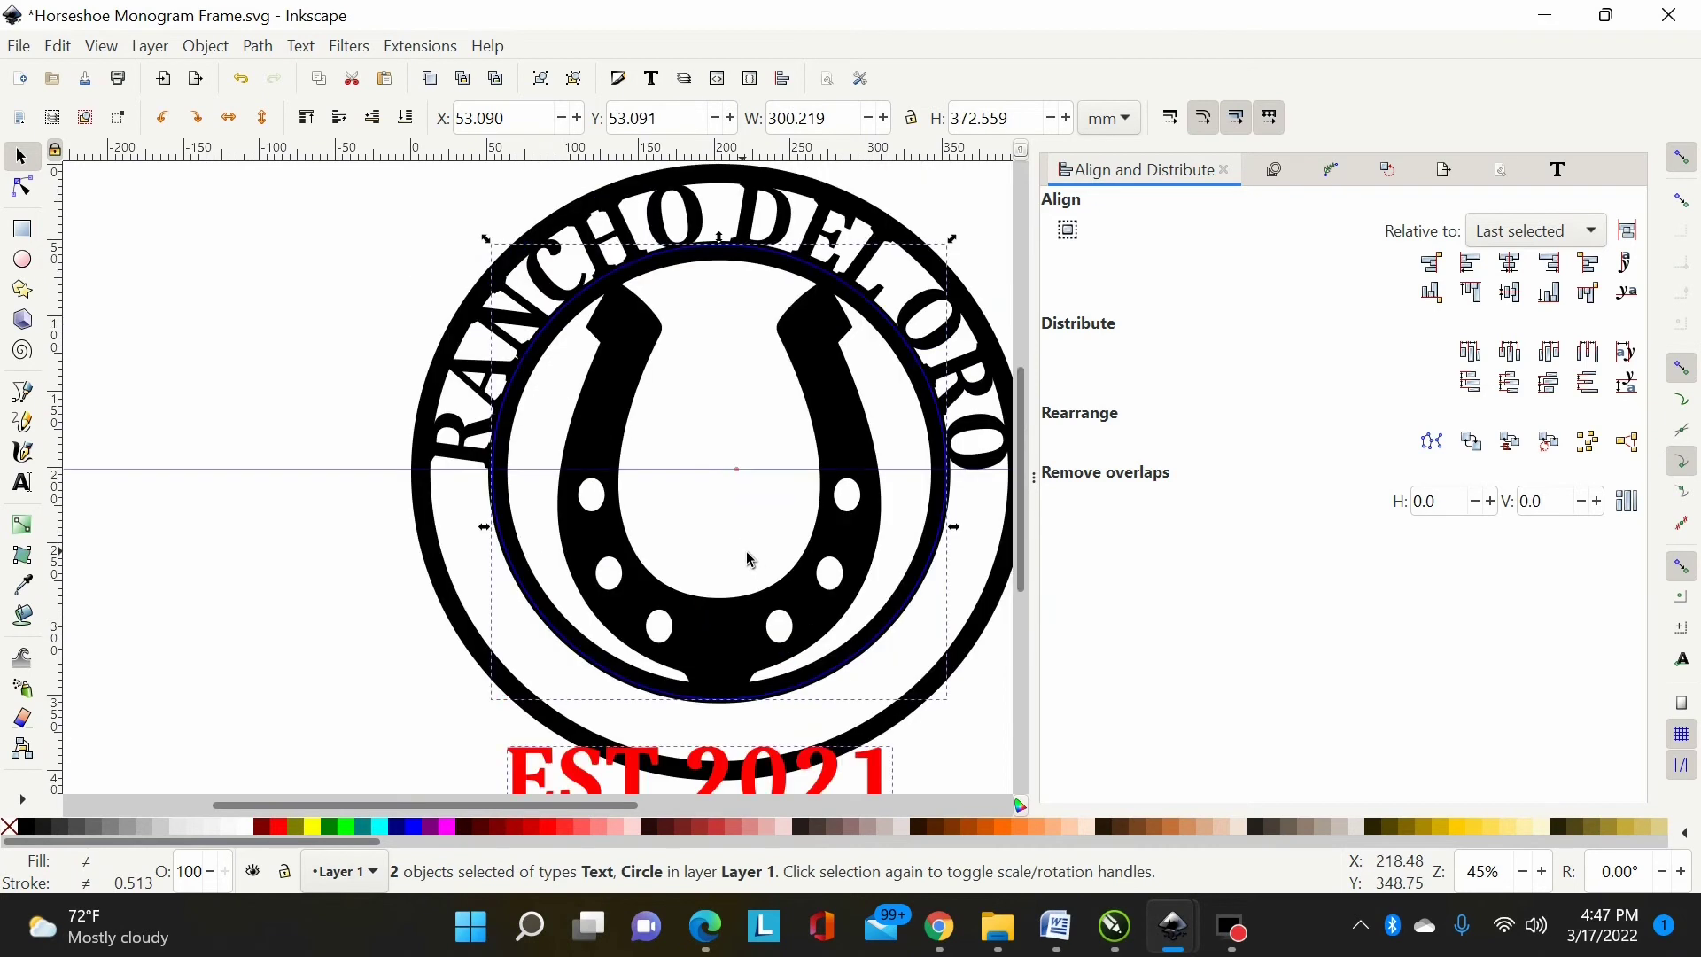
pyautogui.click(312, 50)
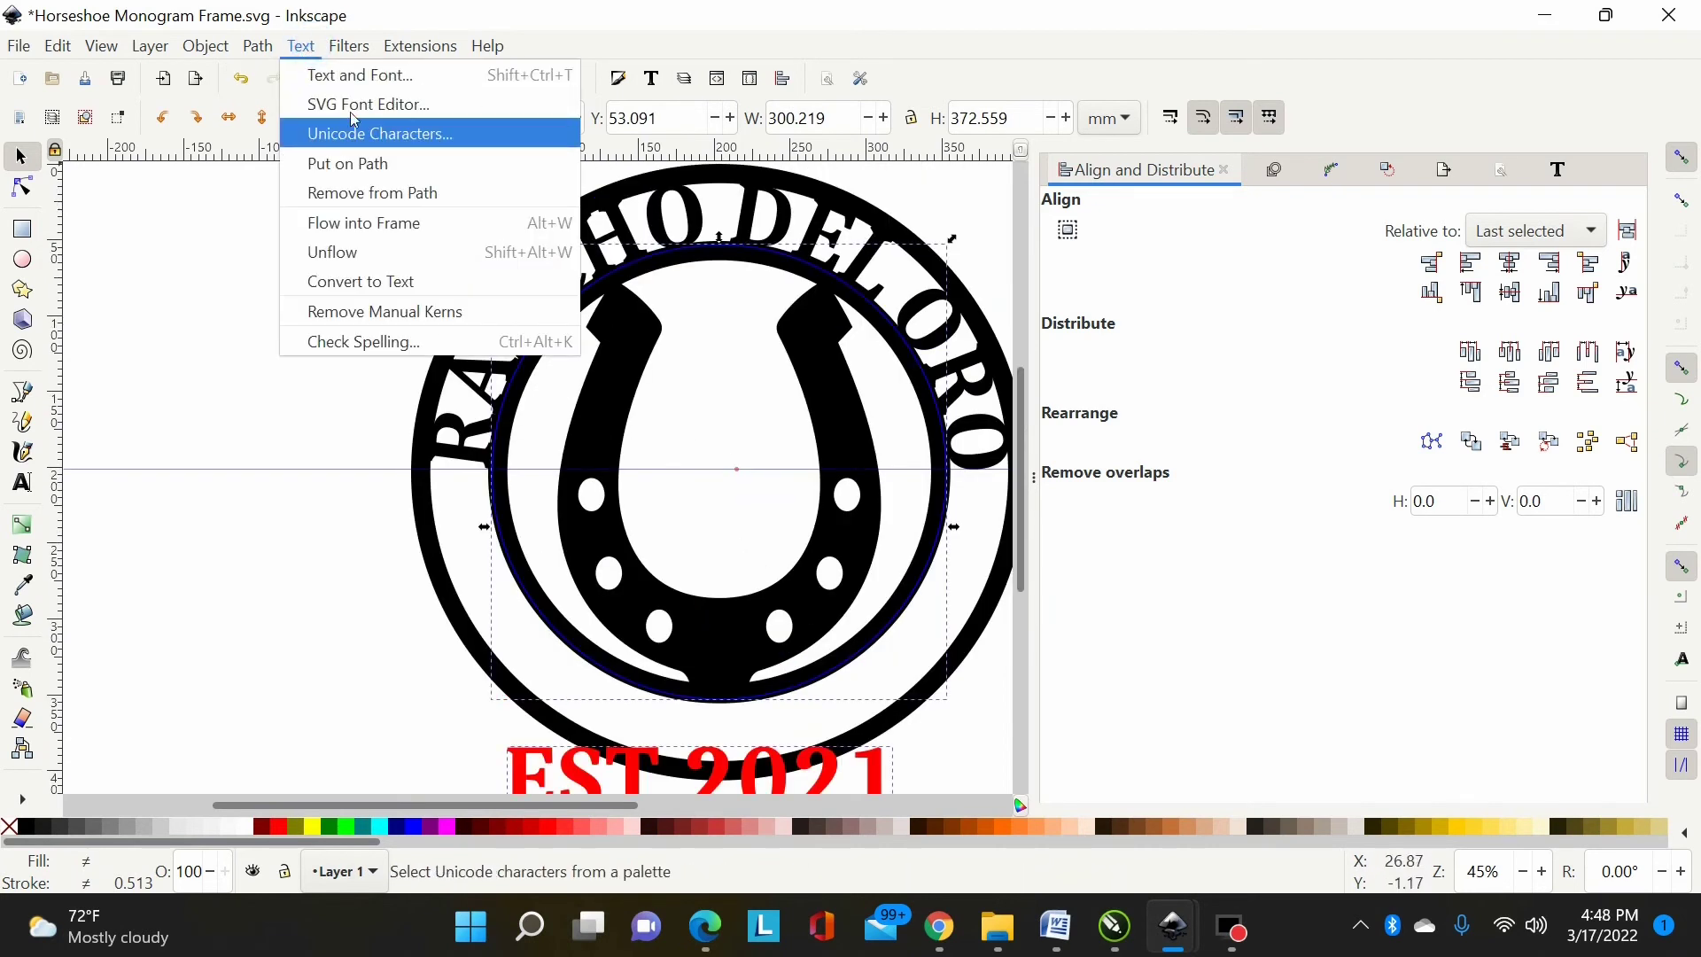
pyautogui.click(354, 169)
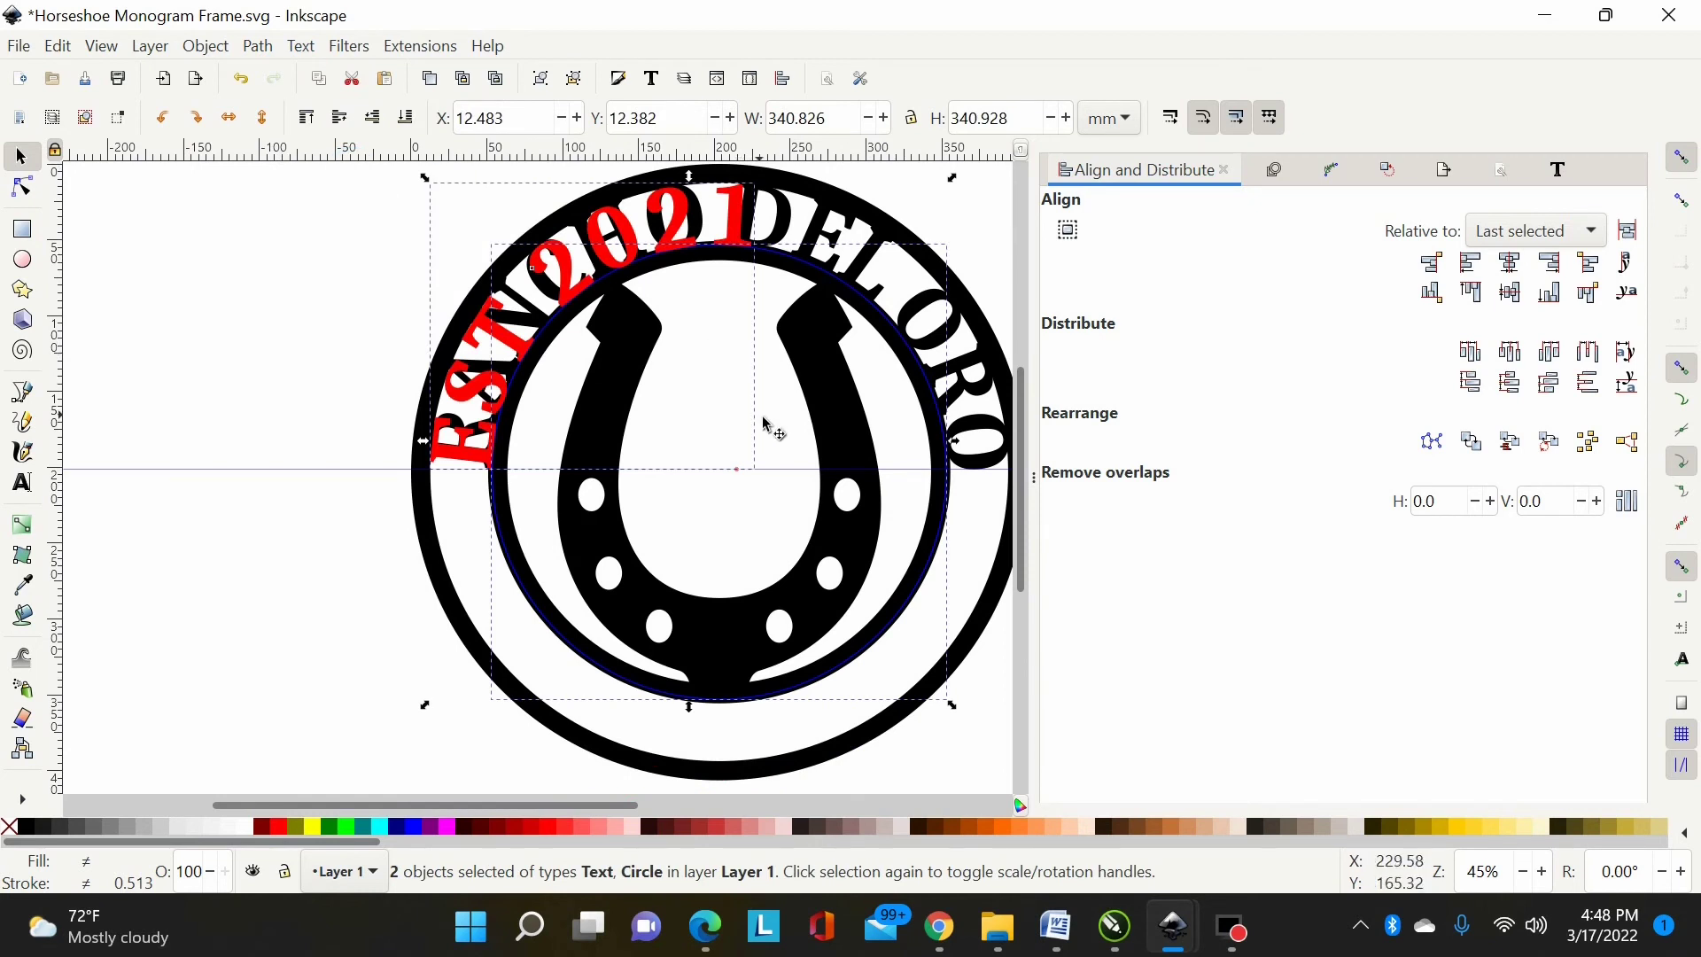
# Step: Flip the blue circle vertically so EST 2021 runs along its lower half
pyautogui.click(744, 528)
pyautogui.click(874, 646)
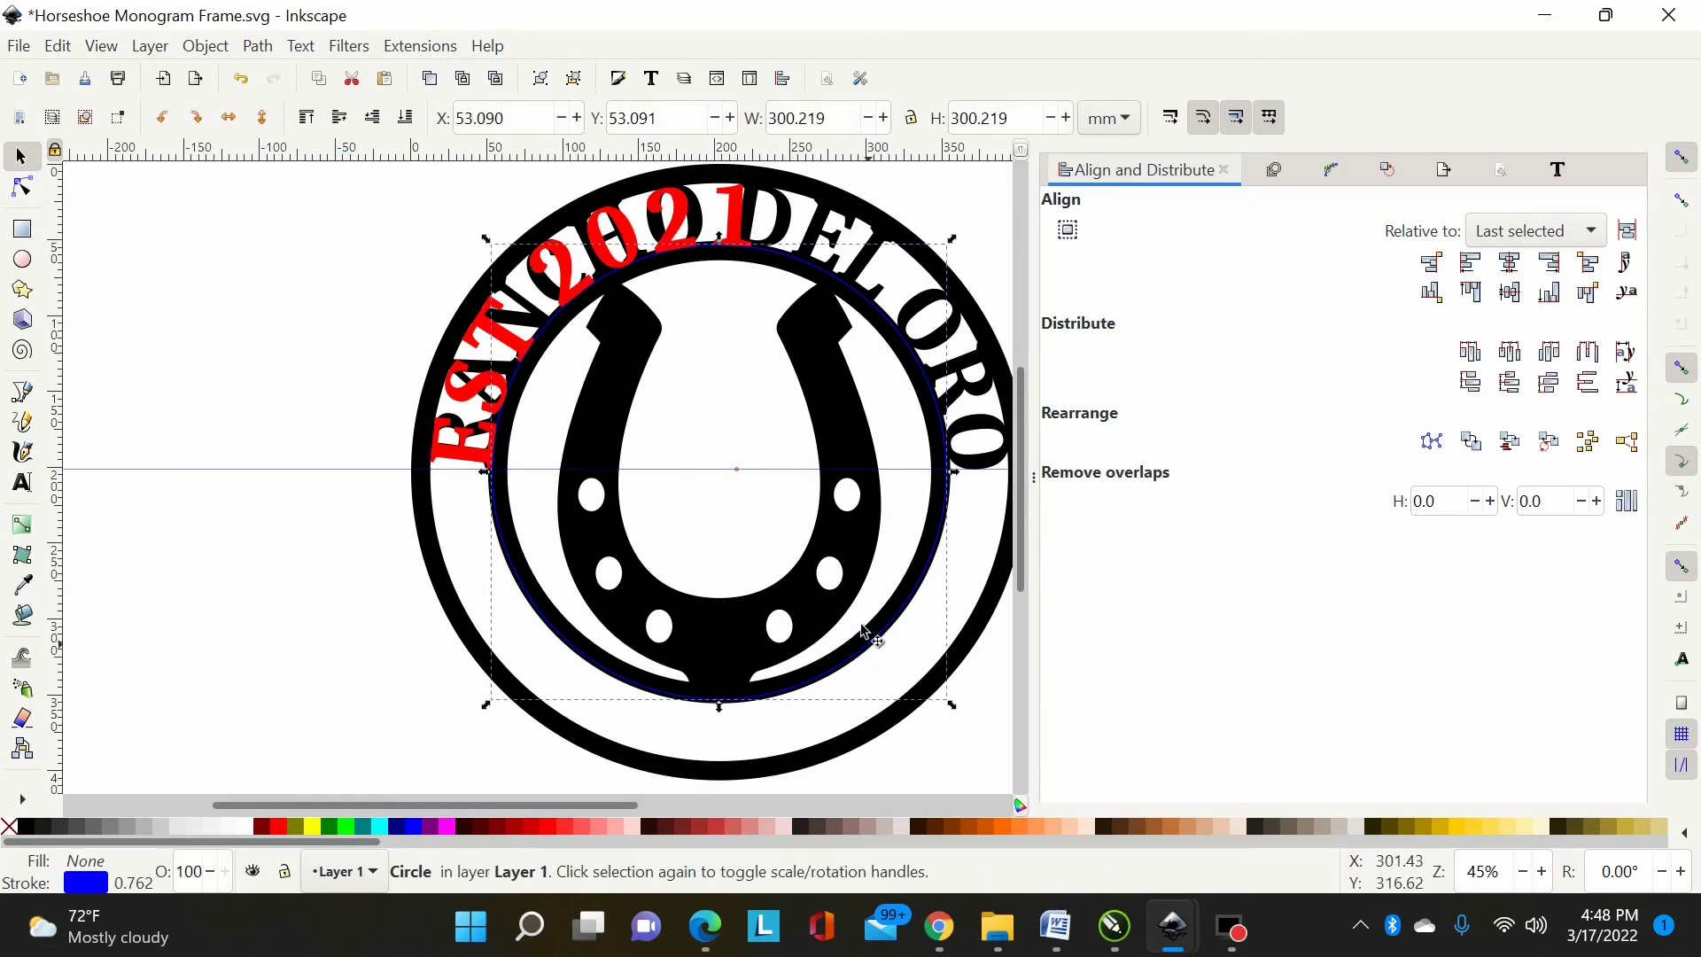
pyautogui.click(263, 119)
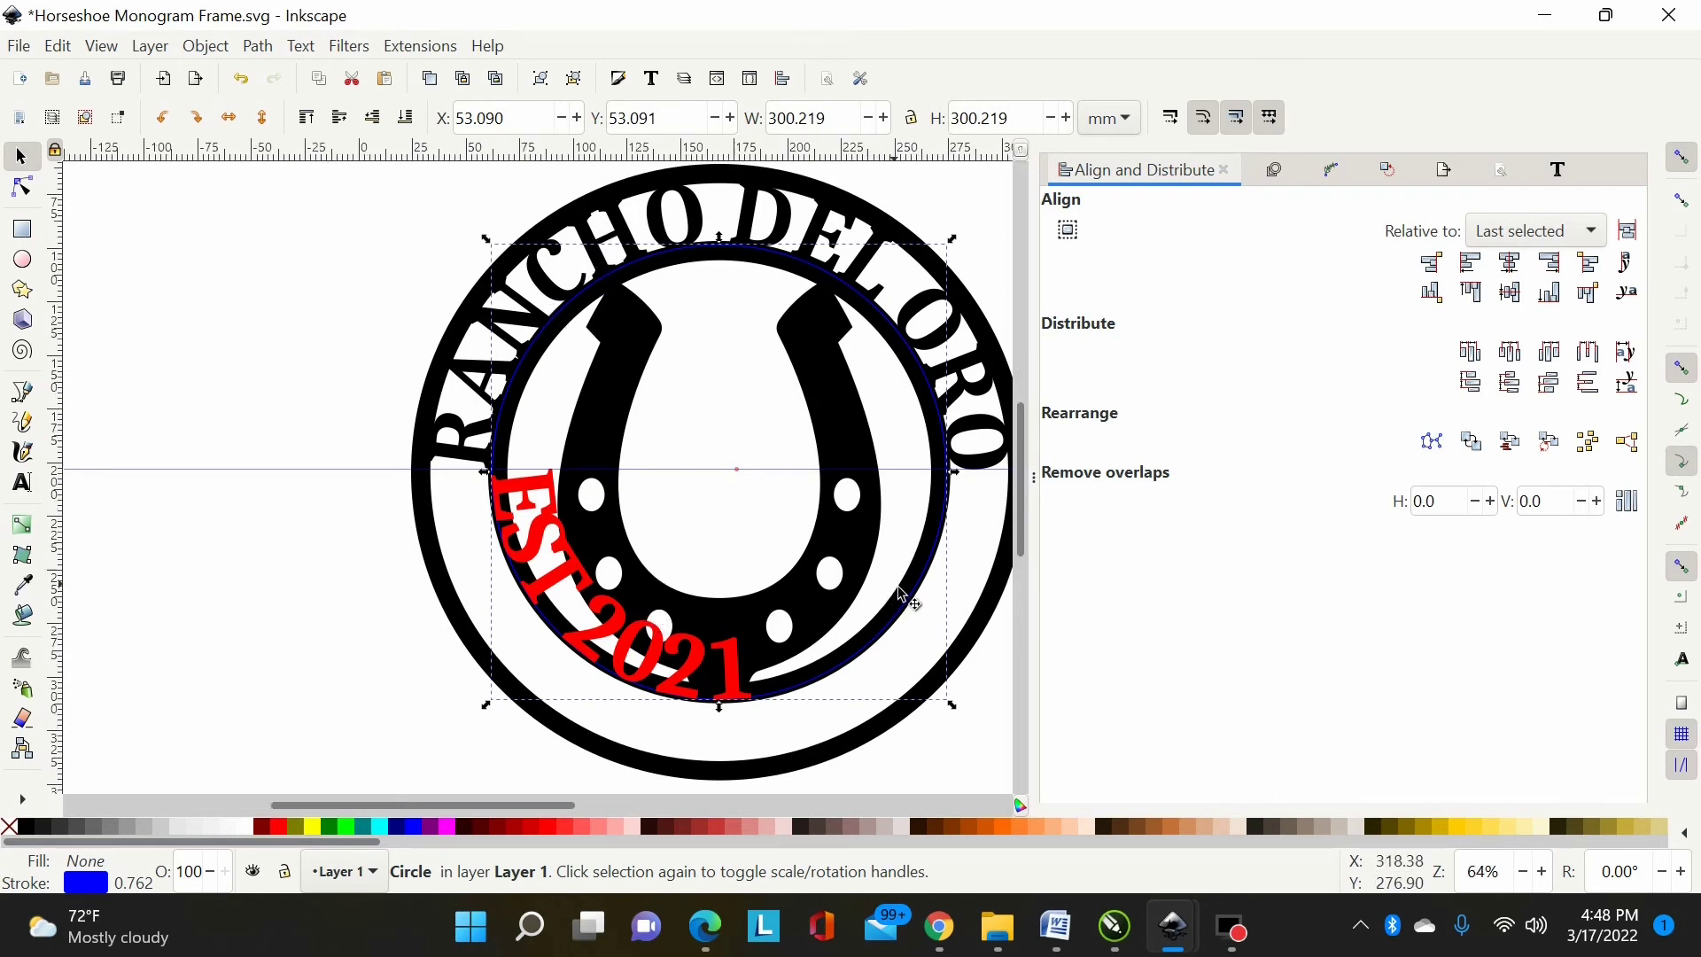
# Step: Rotate the blue circle counterclockwise until EST 2021 is centred below the horseshoe
pyautogui.scroll(2, 881, 549)
pyautogui.scroll(-3, 877, 543)
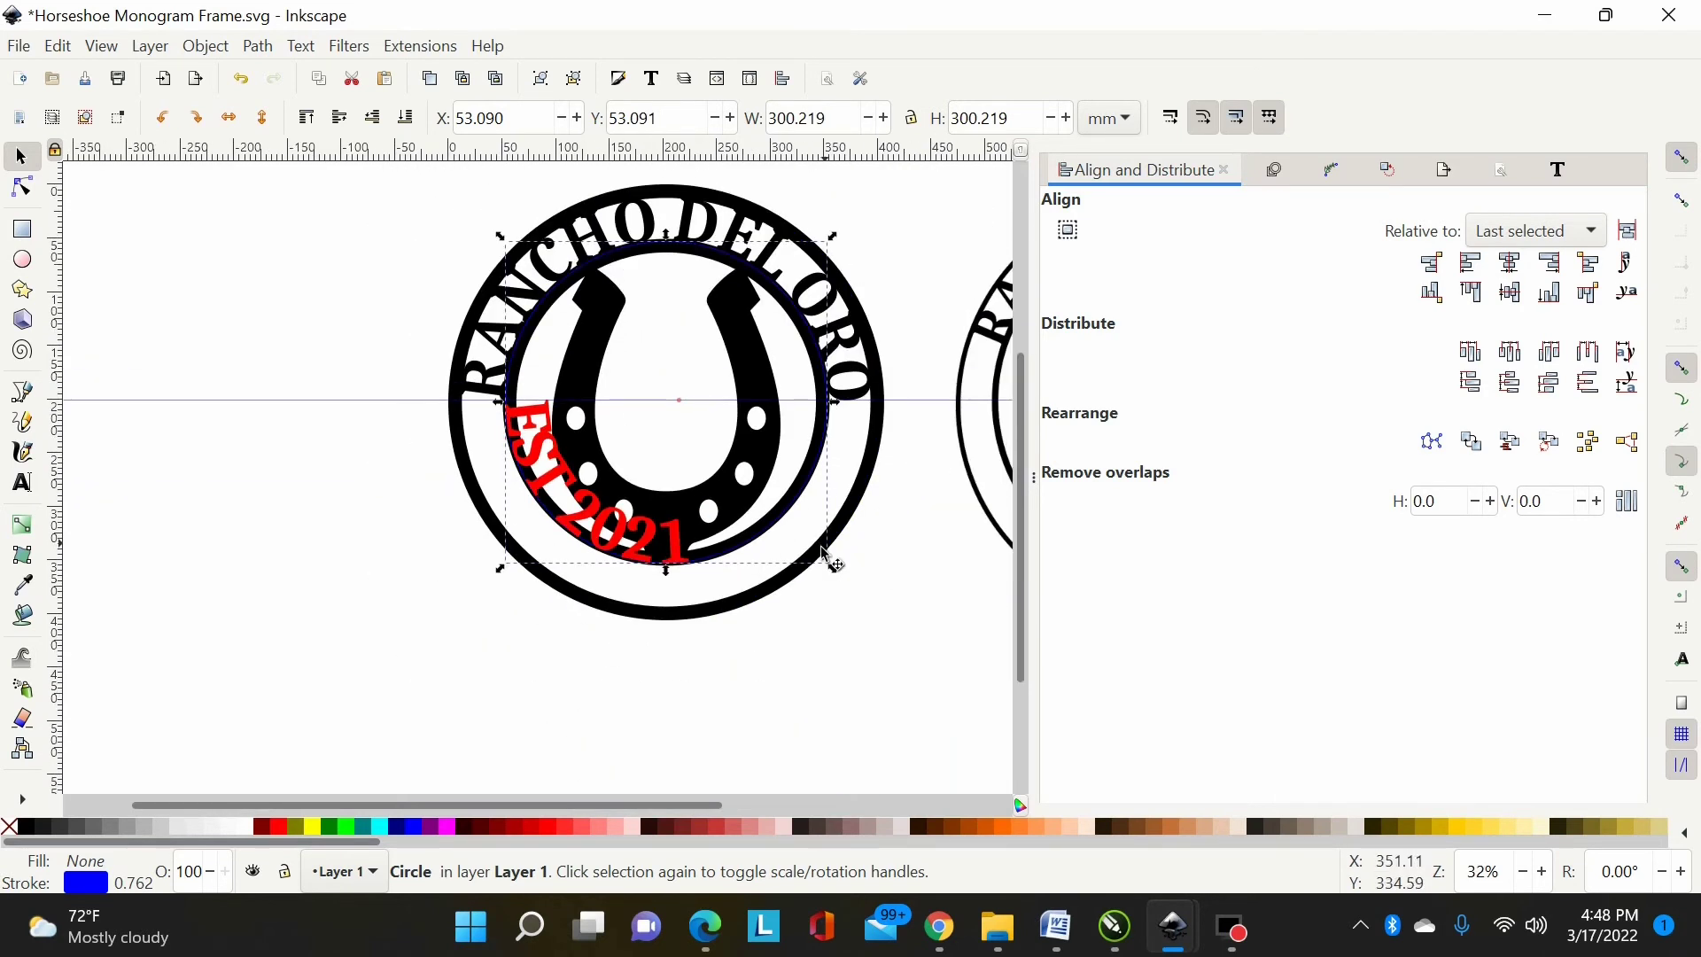
pyautogui.click(867, 569)
pyautogui.click(733, 561)
pyautogui.click(734, 562)
pyautogui.moveTo(833, 569); pyautogui.dragTo(943, 450)
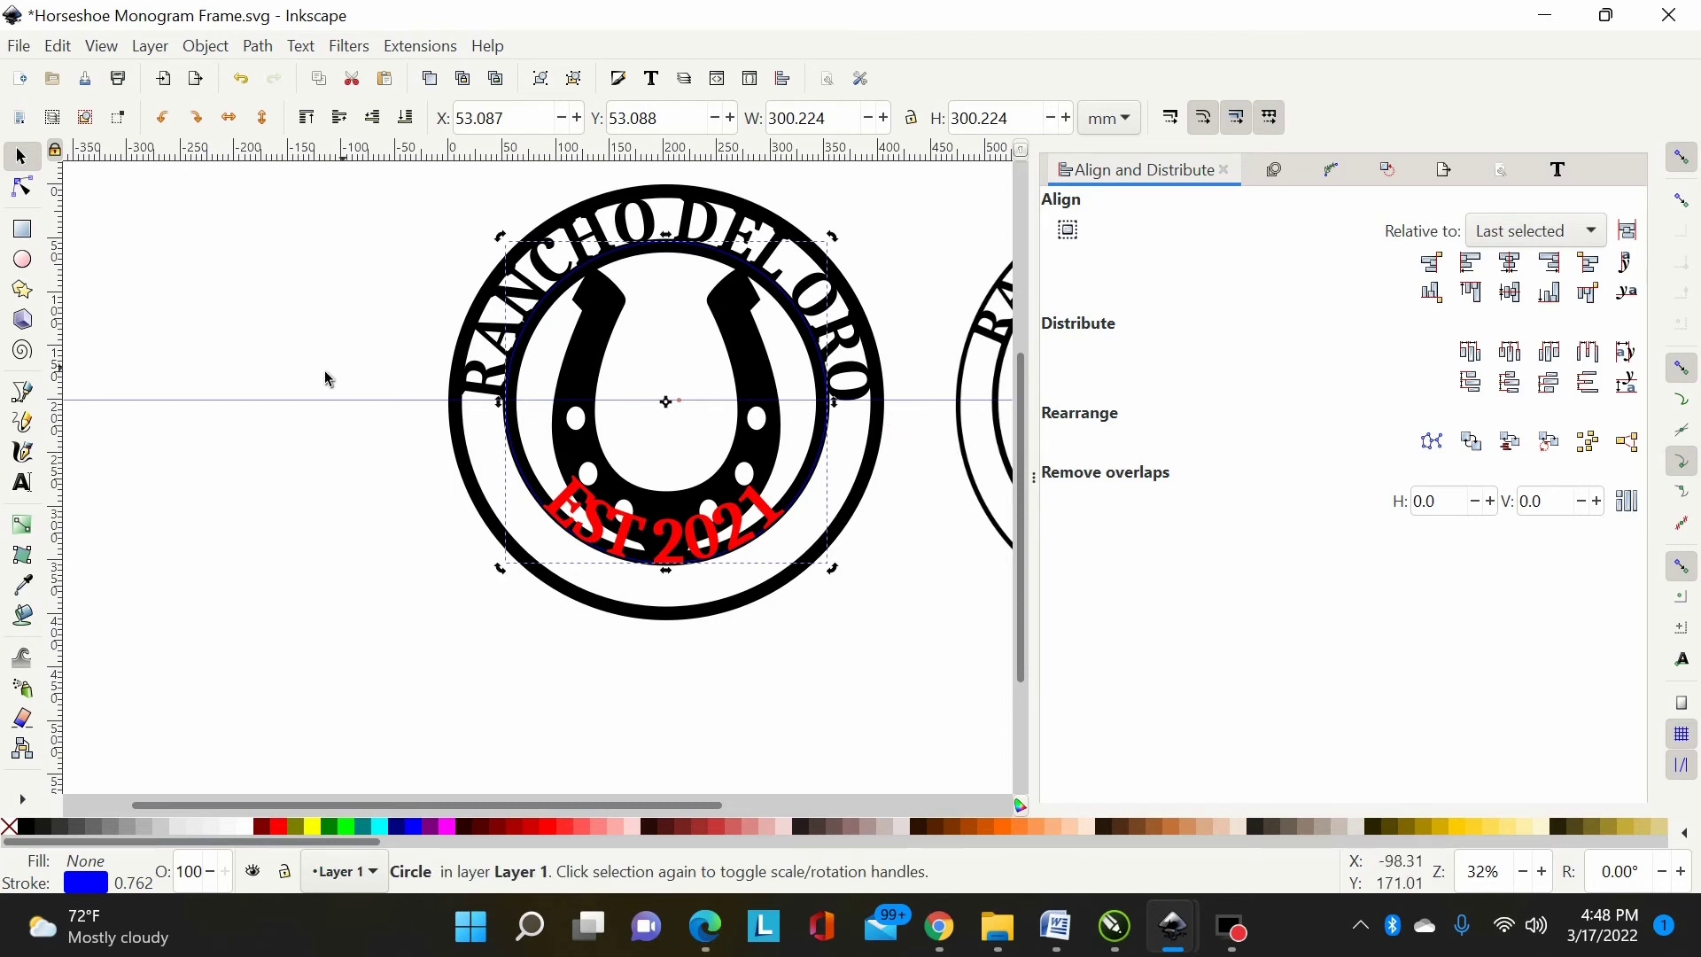
pyautogui.click(365, 429)
pyautogui.press('+')
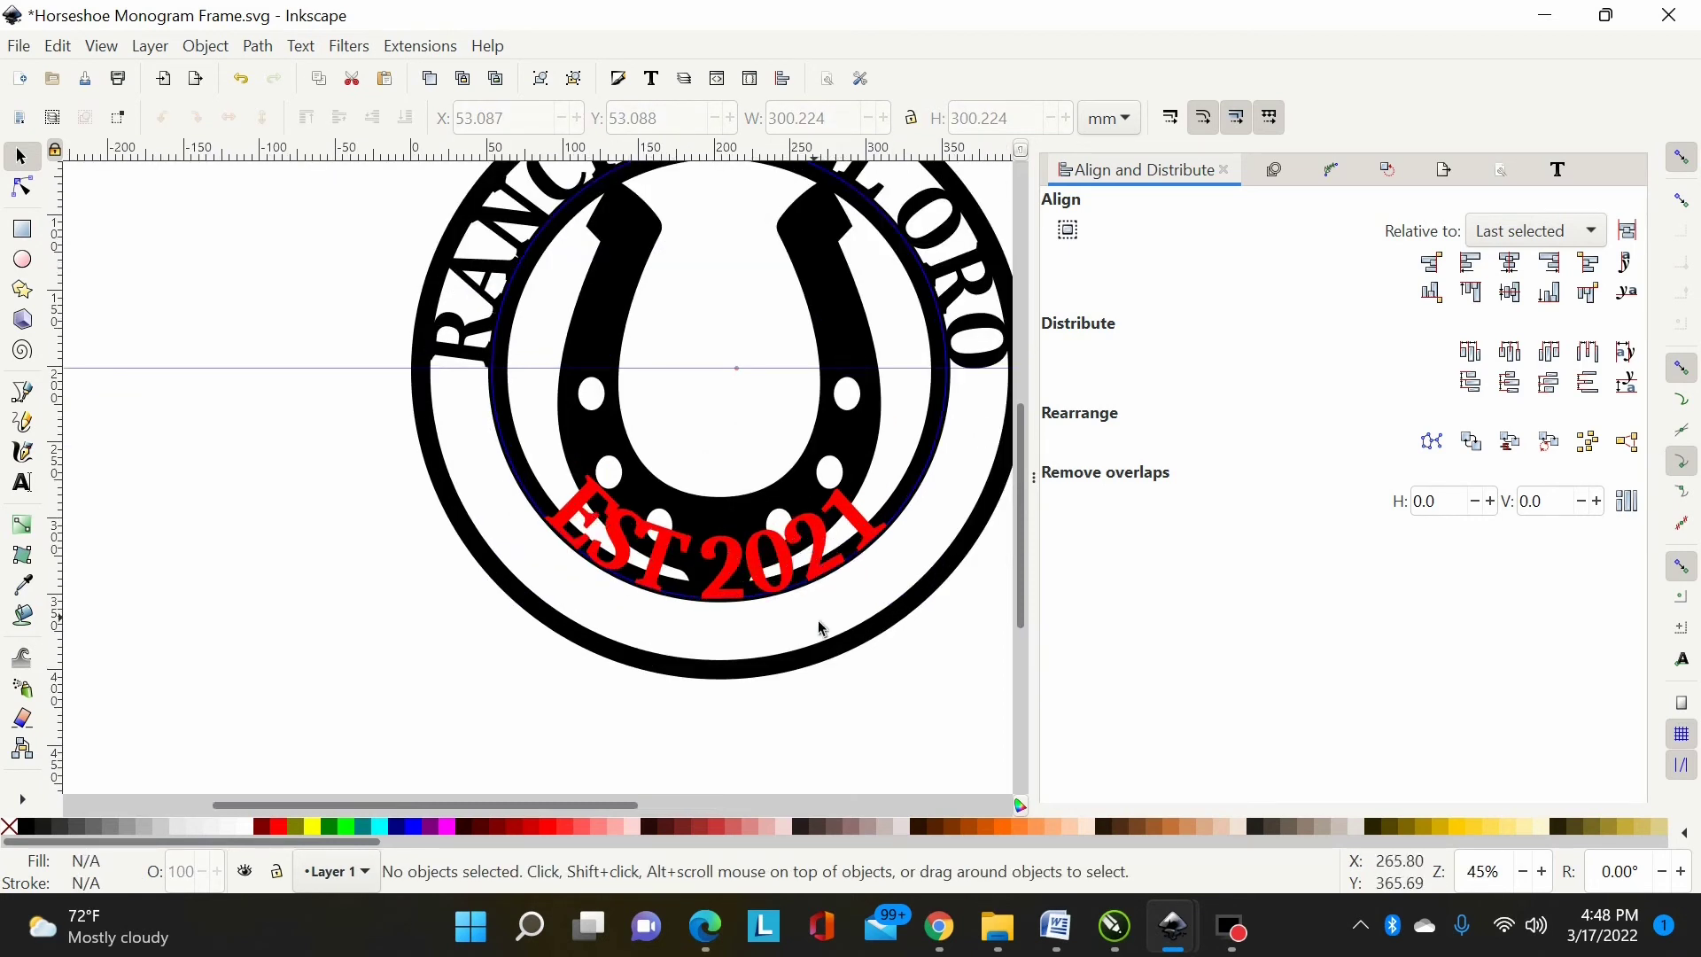
# Step: Shift all the EST 2021 letters outward with a vertical shift of 42.06 to place them between the two rings
pyautogui.click(23, 484)
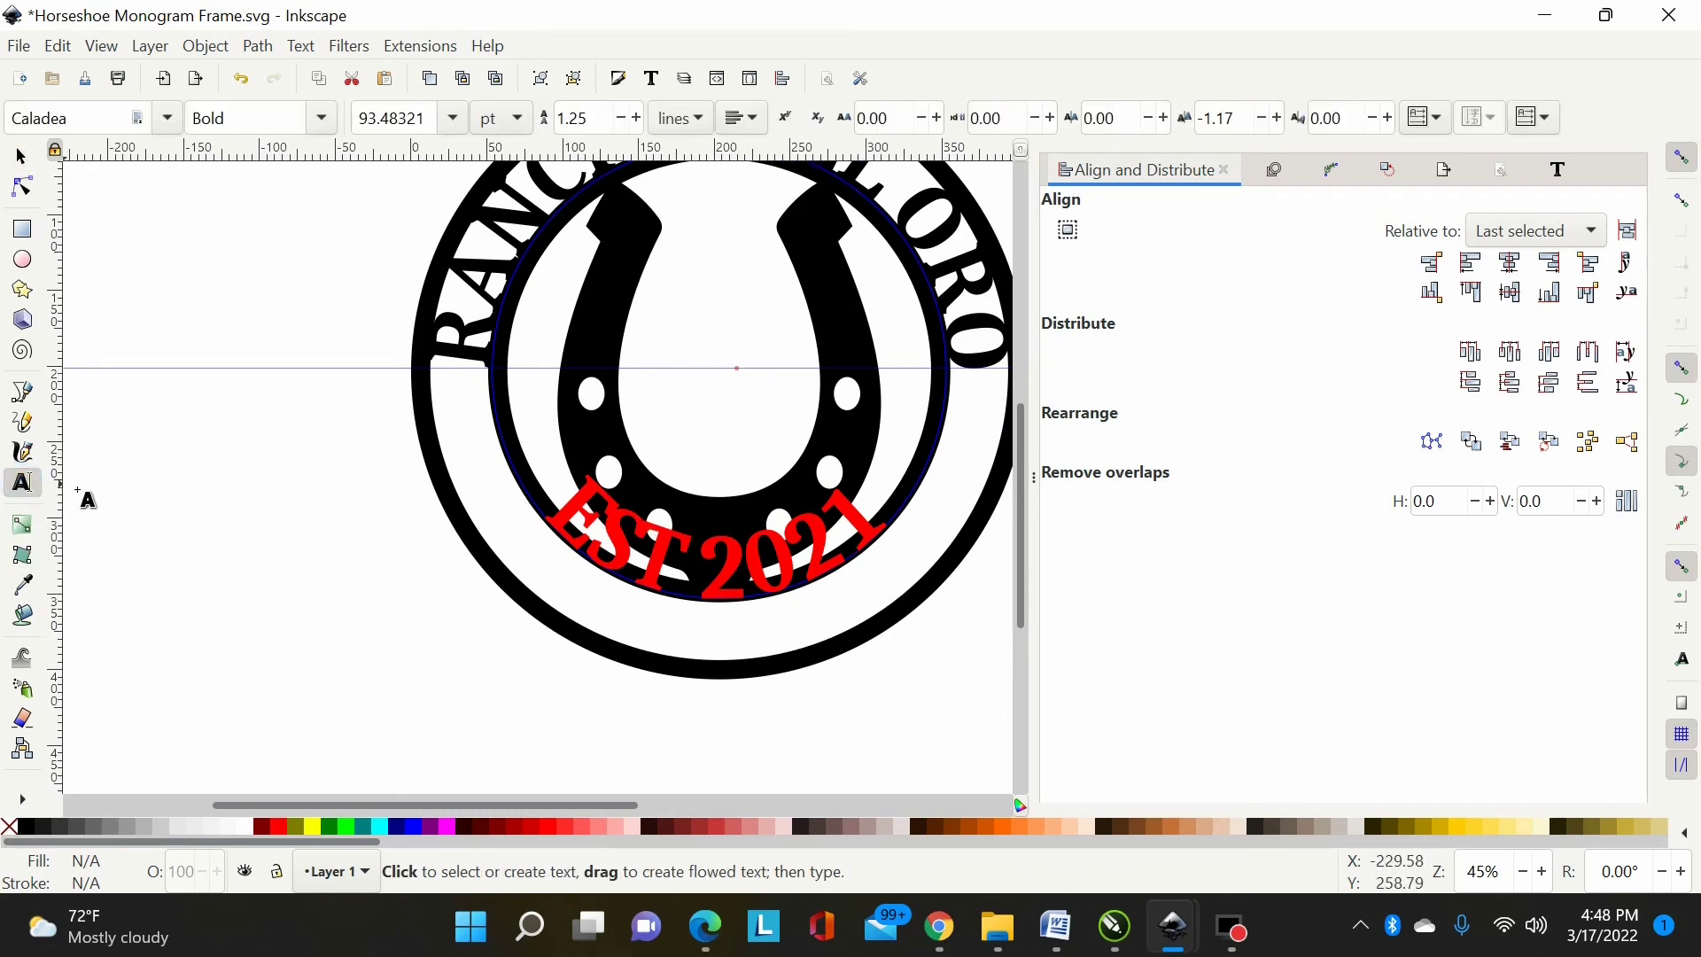
pyautogui.click(883, 509)
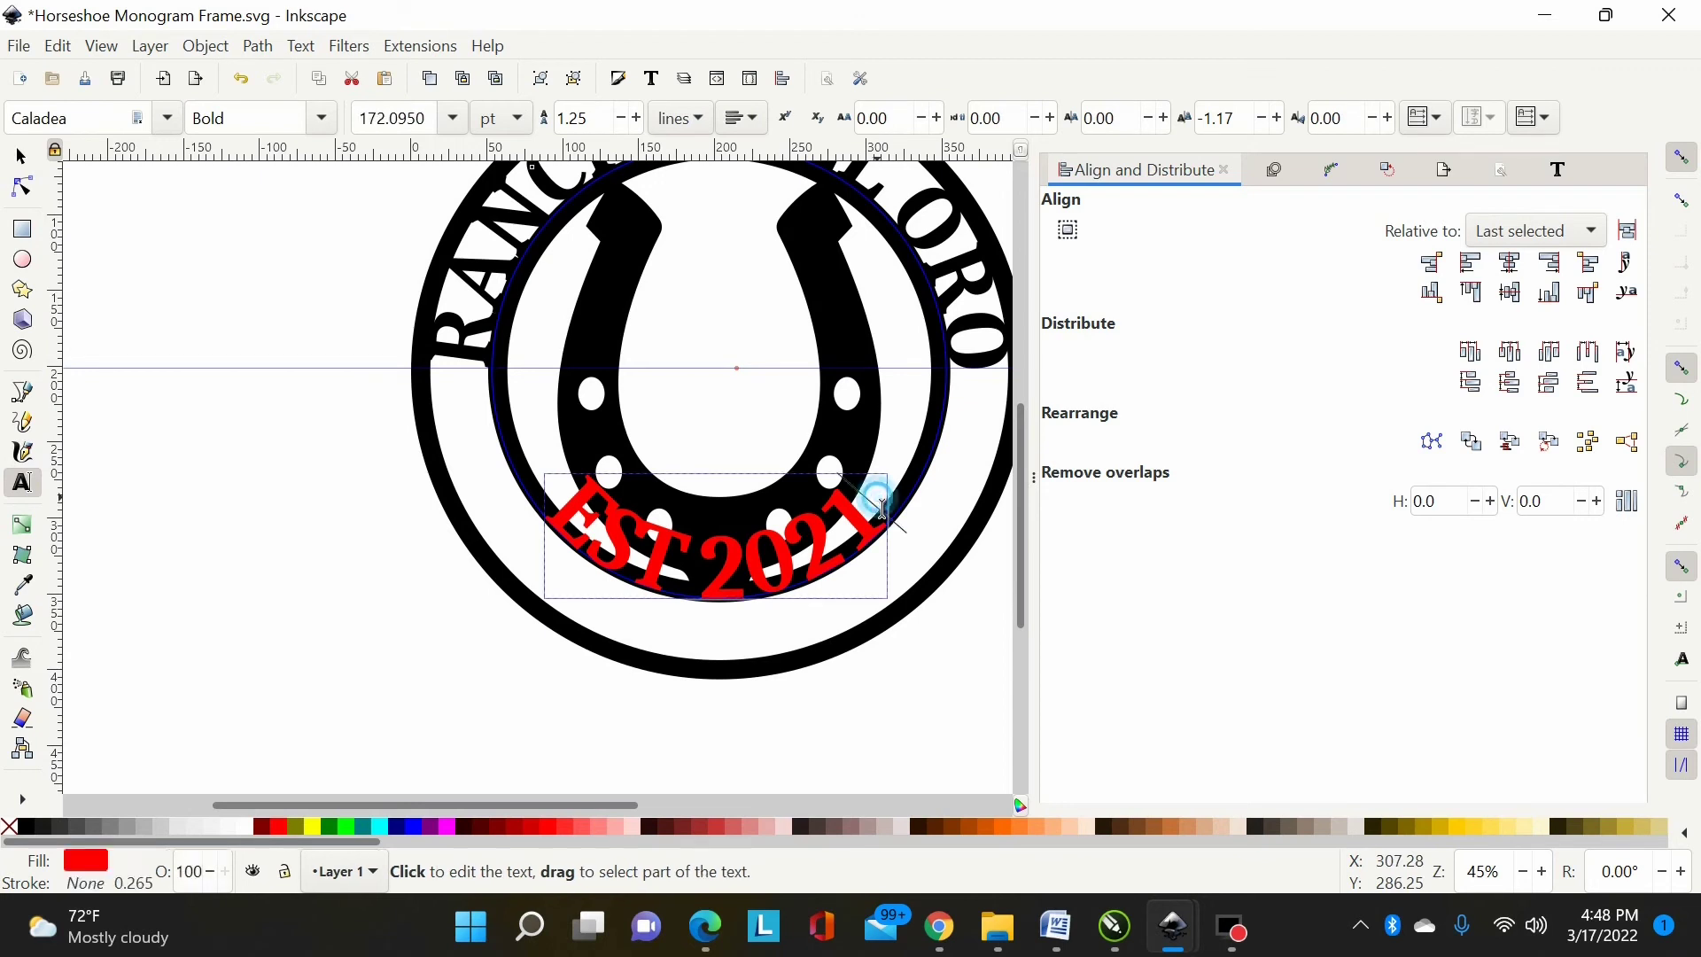
pyautogui.moveTo(872, 507); pyautogui.dragTo(556, 526)
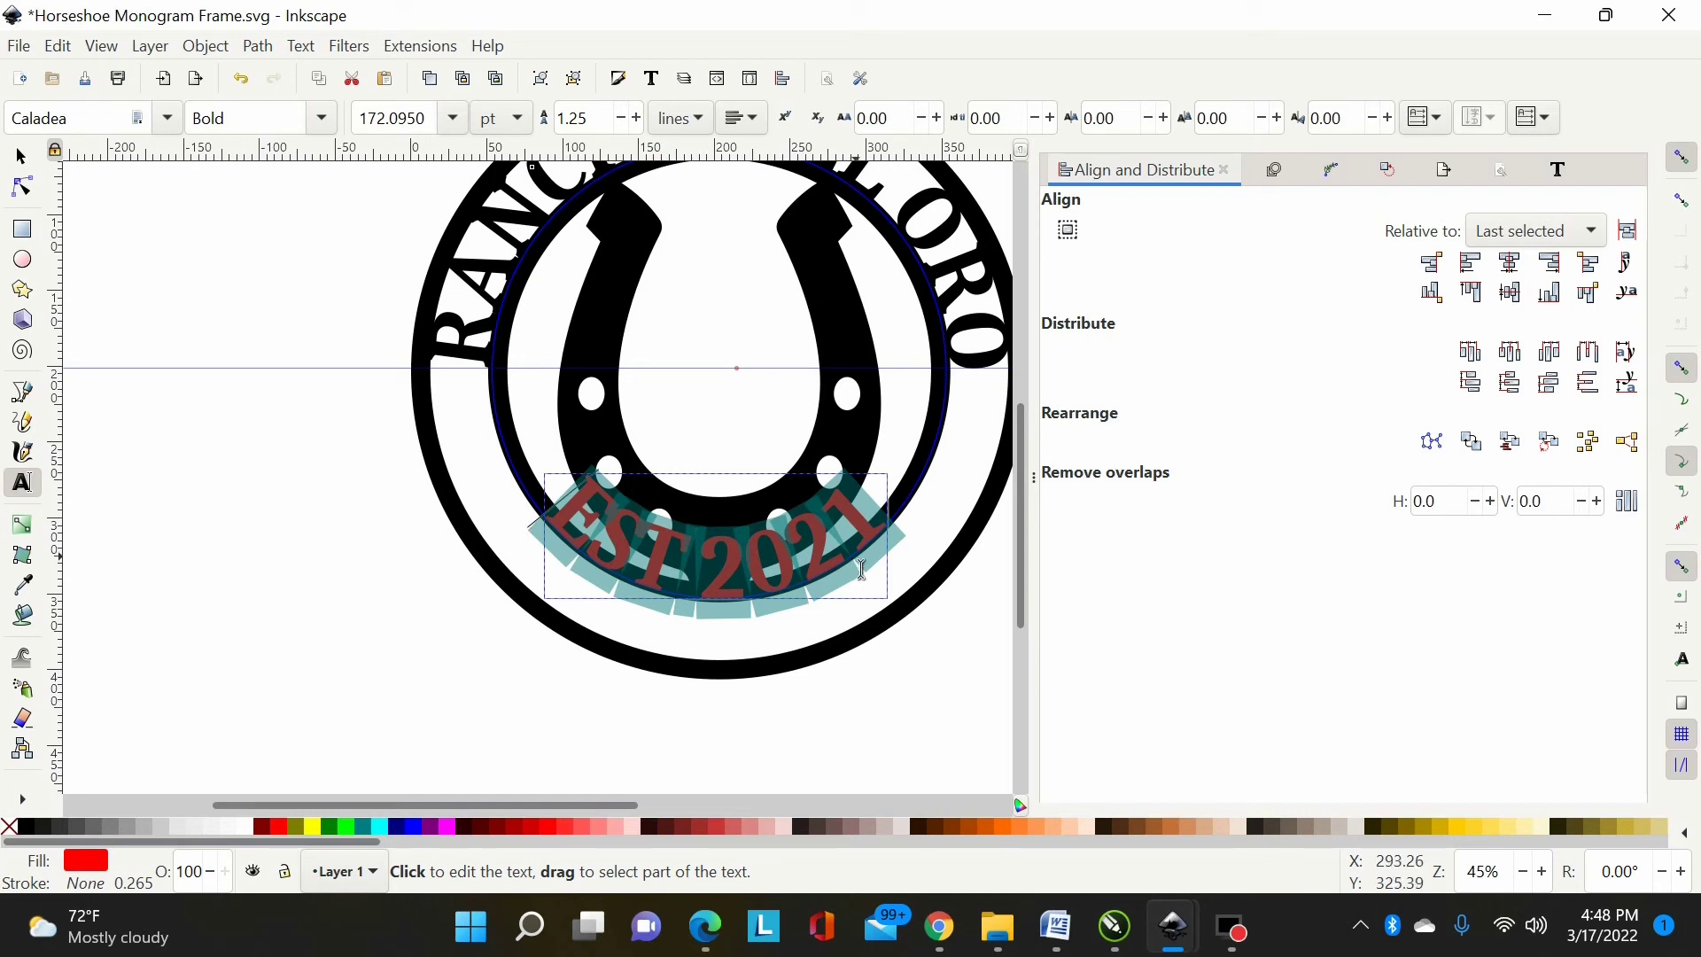
pyautogui.hotkey('alt', 'Down')
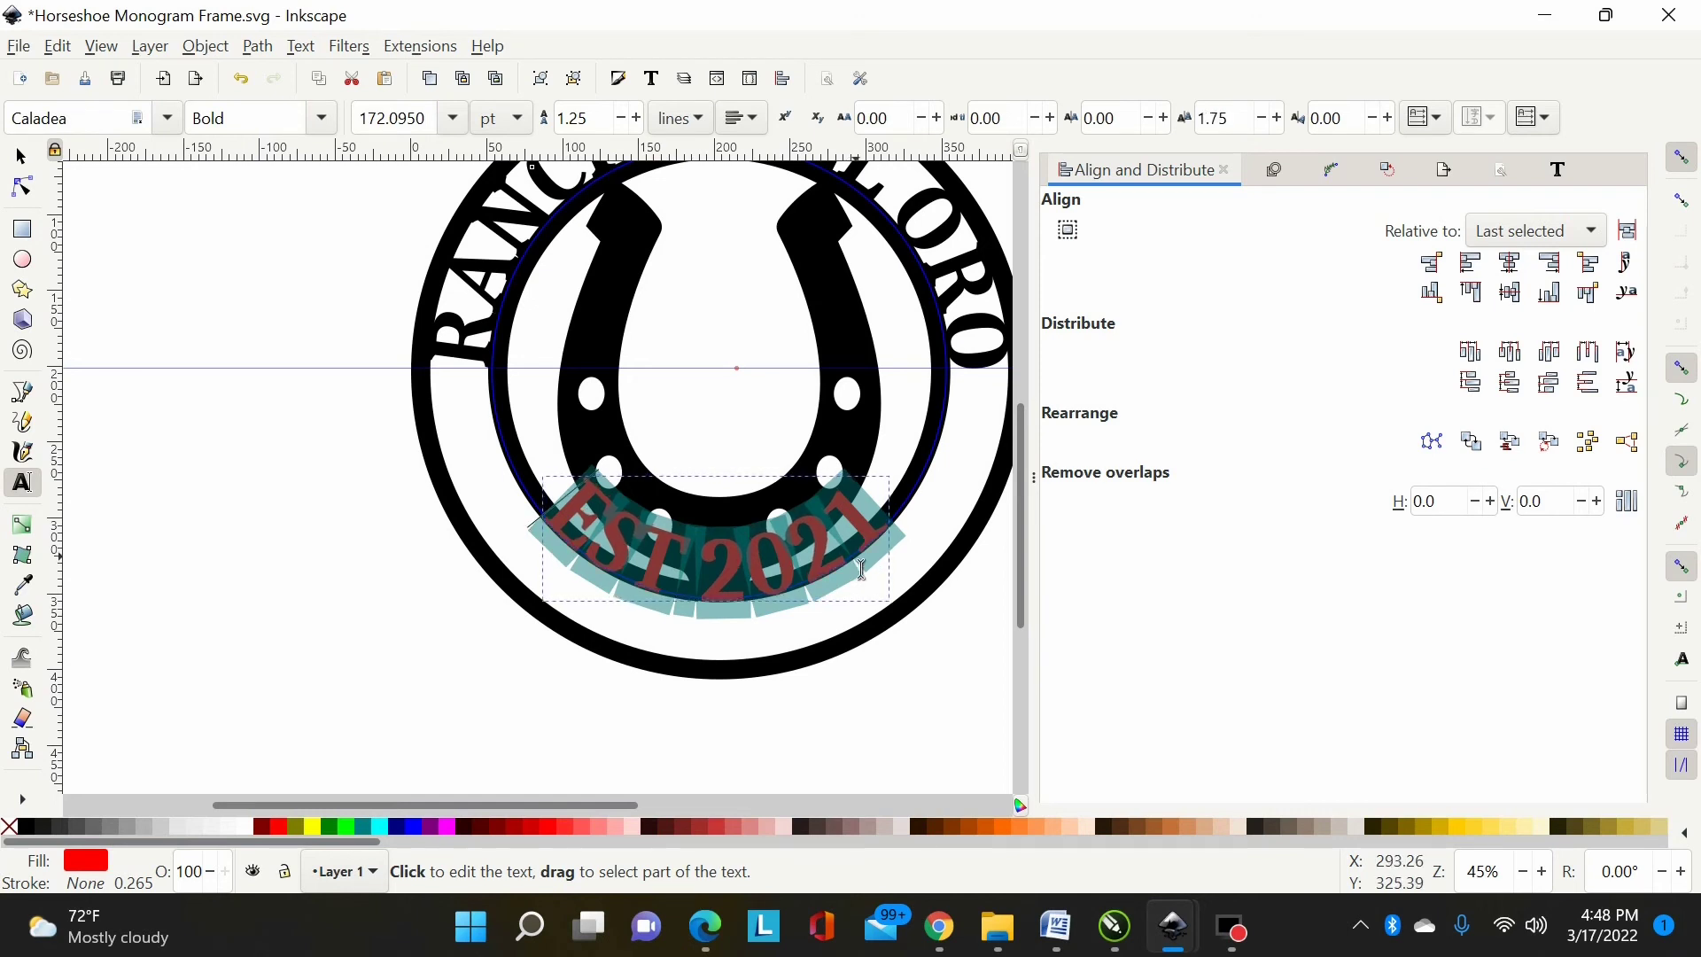
pyautogui.hotkey('alt', 'Down')
pyautogui.hotkey('alt', 'Down')
pyautogui.hotkey('alt', 'Down')
pyautogui.hotkey('alt', 'Down')
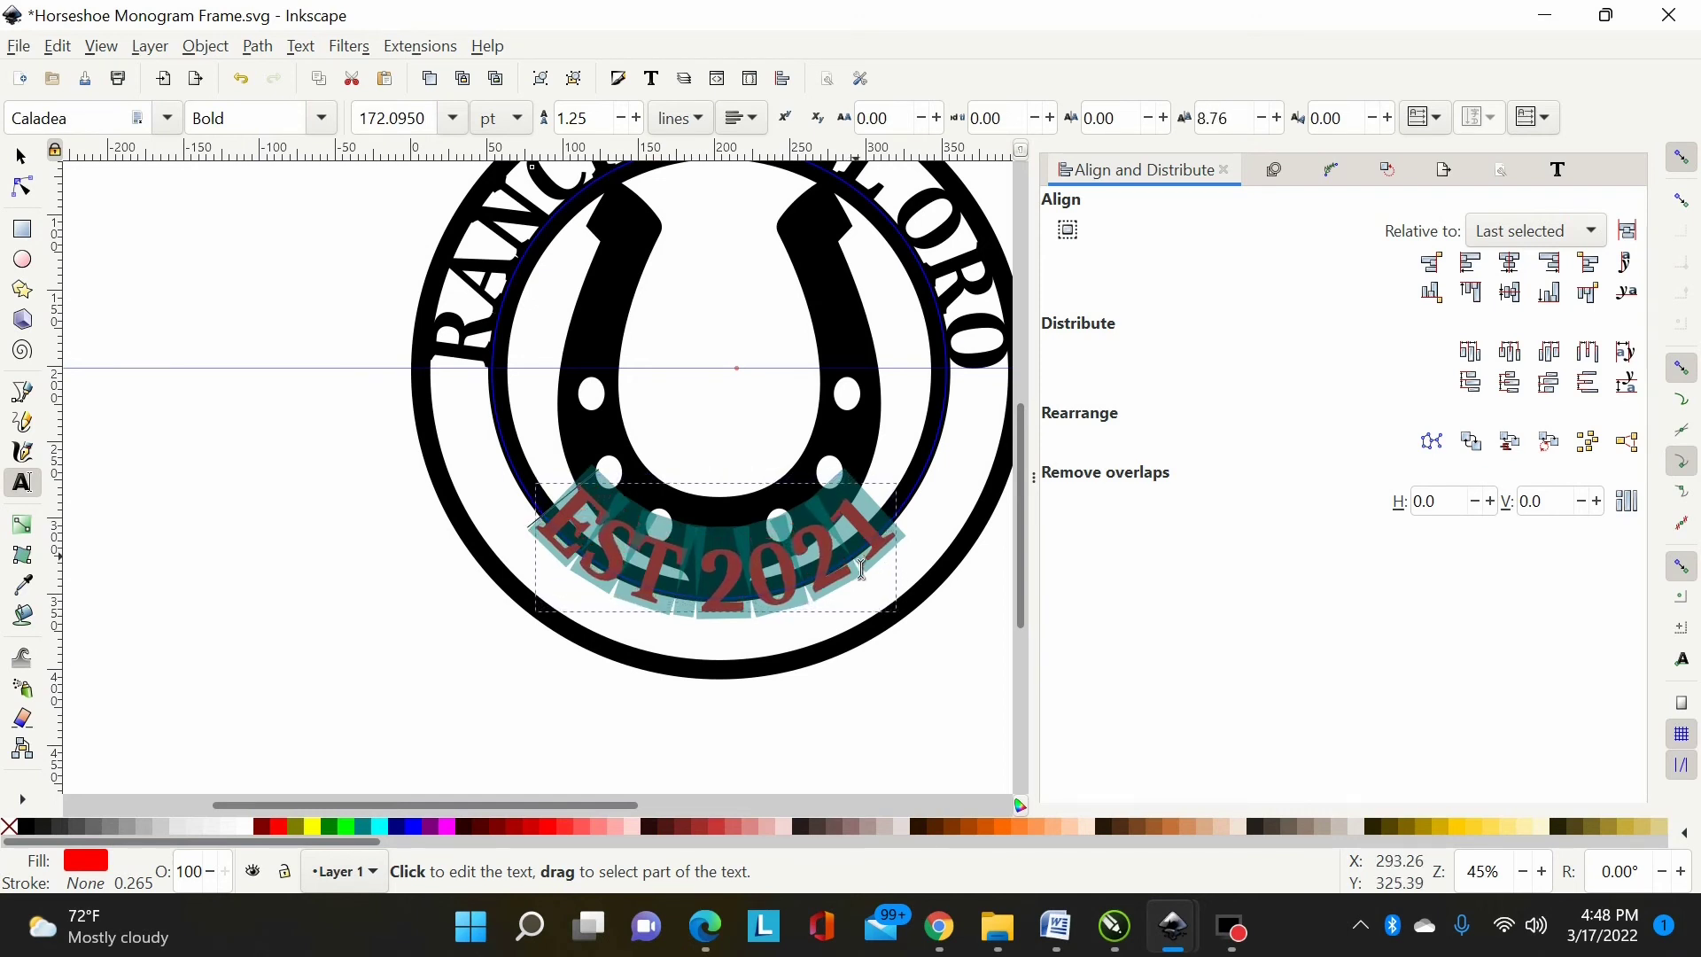
pyautogui.hotkey('alt', 'Down')
pyautogui.hotkey('alt', 'Down')
pyautogui.hotkey('alt', 'Down')
pyautogui.hotkey('alt', 'Down')
pyautogui.hotkey('alt', 'Down')
pyautogui.hotkey('alt', 'Down')
pyautogui.hotkey('alt', 'Down')
pyautogui.hotkey('alt', 'Down')
pyautogui.hotkey('alt', 'Down')
pyautogui.hotkey('alt', 'Down')
pyautogui.hotkey('alt', 'Down')
pyautogui.hotkey('alt', 'Down')
pyautogui.hotkey('alt', 'Down')
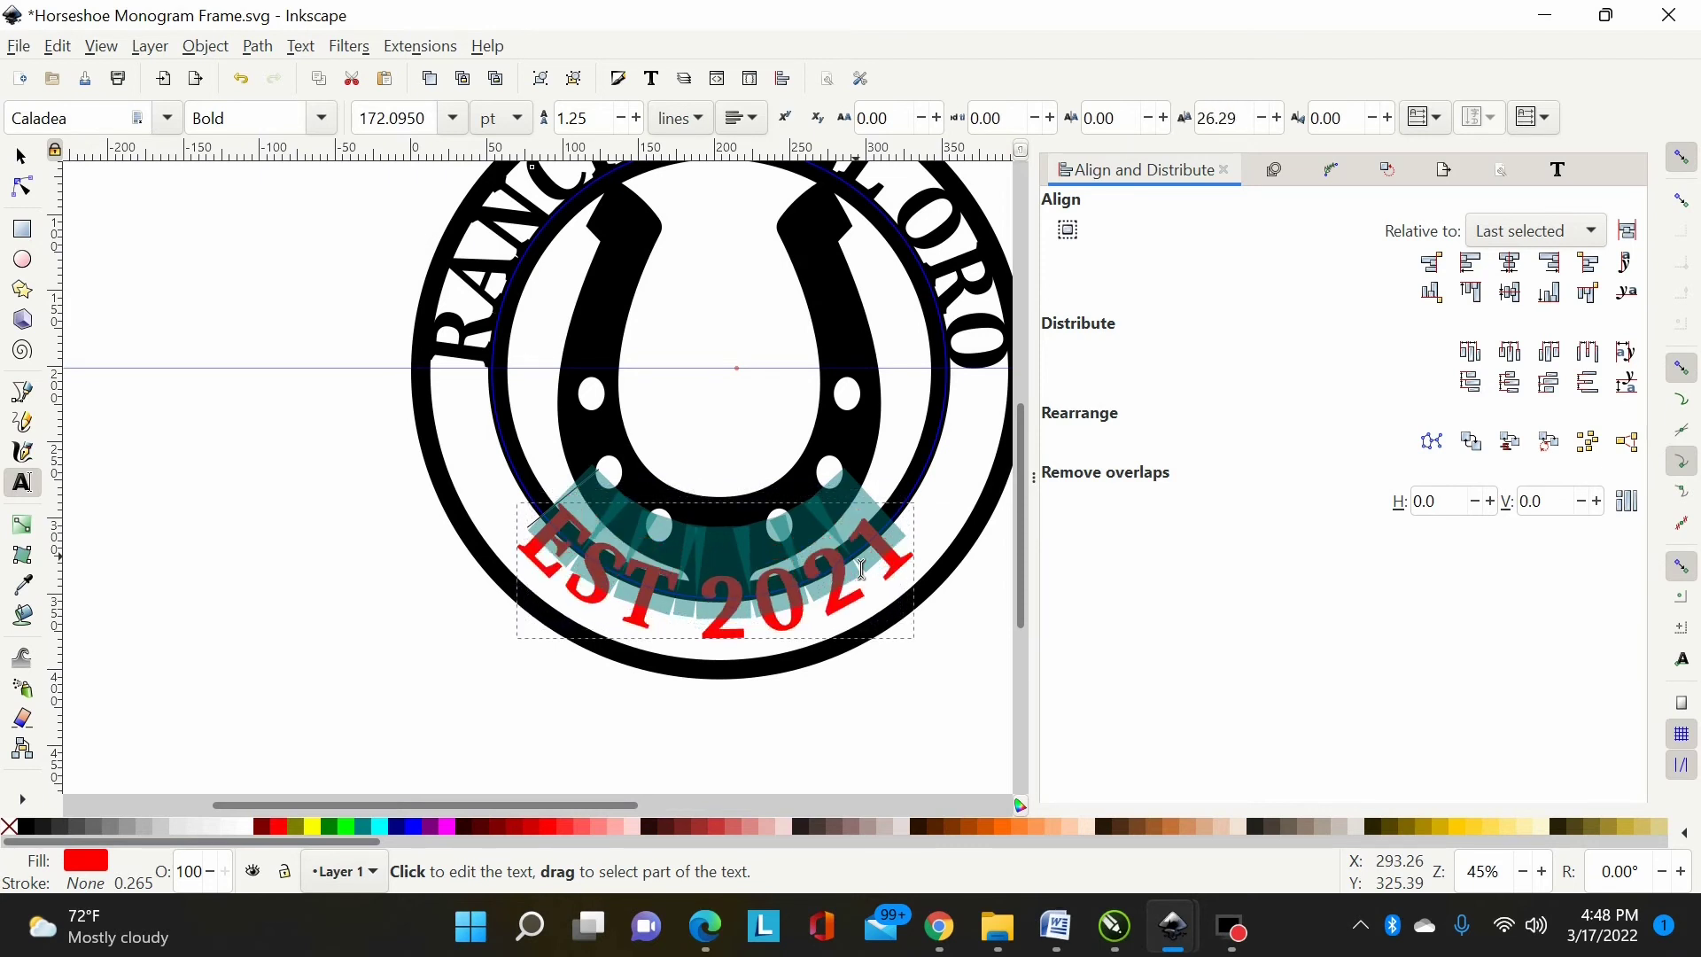
pyautogui.hotkey('alt', 'Down')
pyautogui.hotkey('alt', 'Down')
pyautogui.hotkey('alt', 'Down')
pyautogui.hotkey('alt', 'Down')
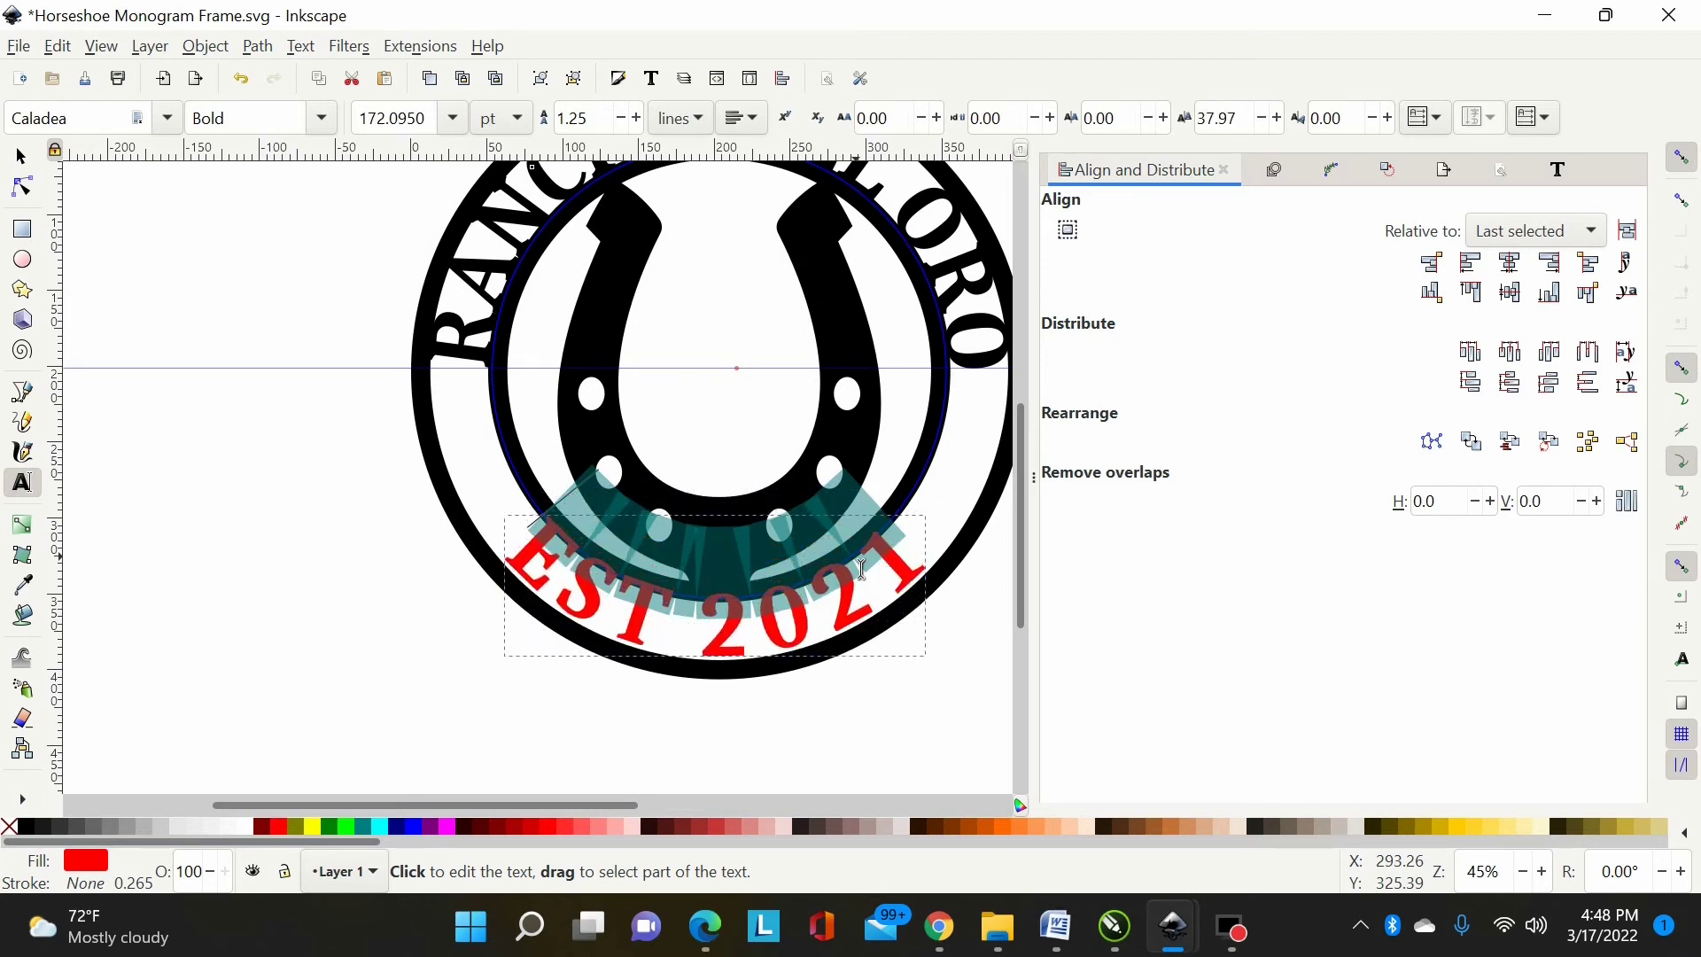
pyautogui.hotkey('alt', 'Down')
pyautogui.hotkey('alt', 'Down')
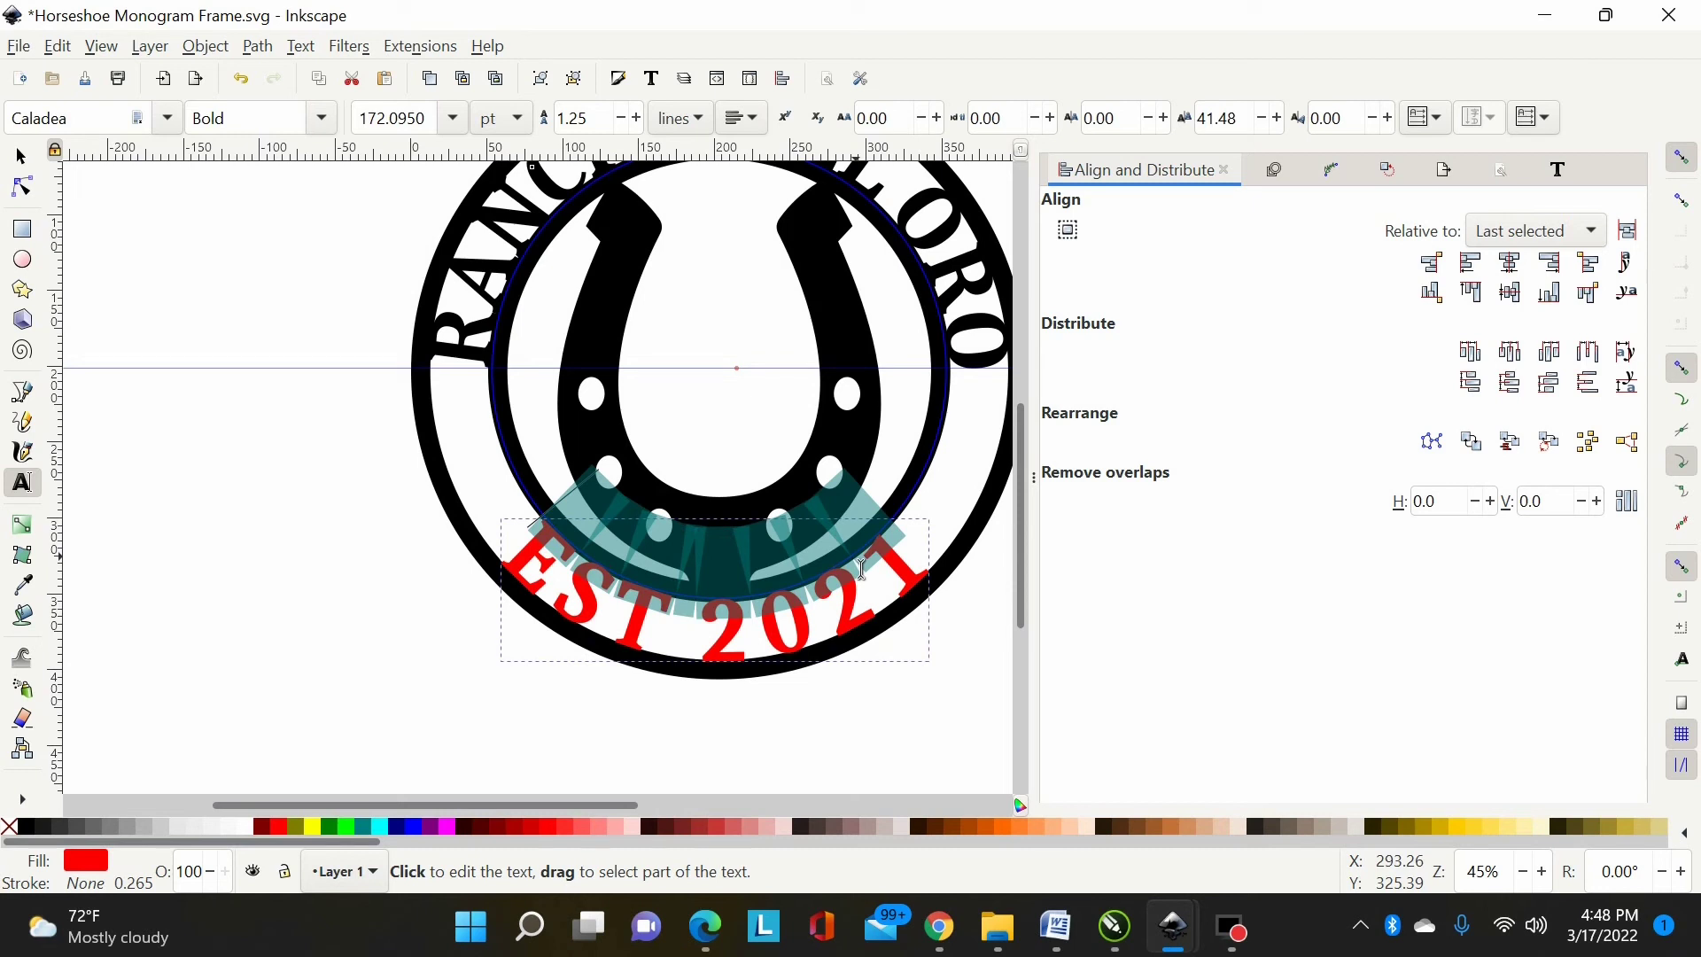
pyautogui.hotkey('alt', 'Down')
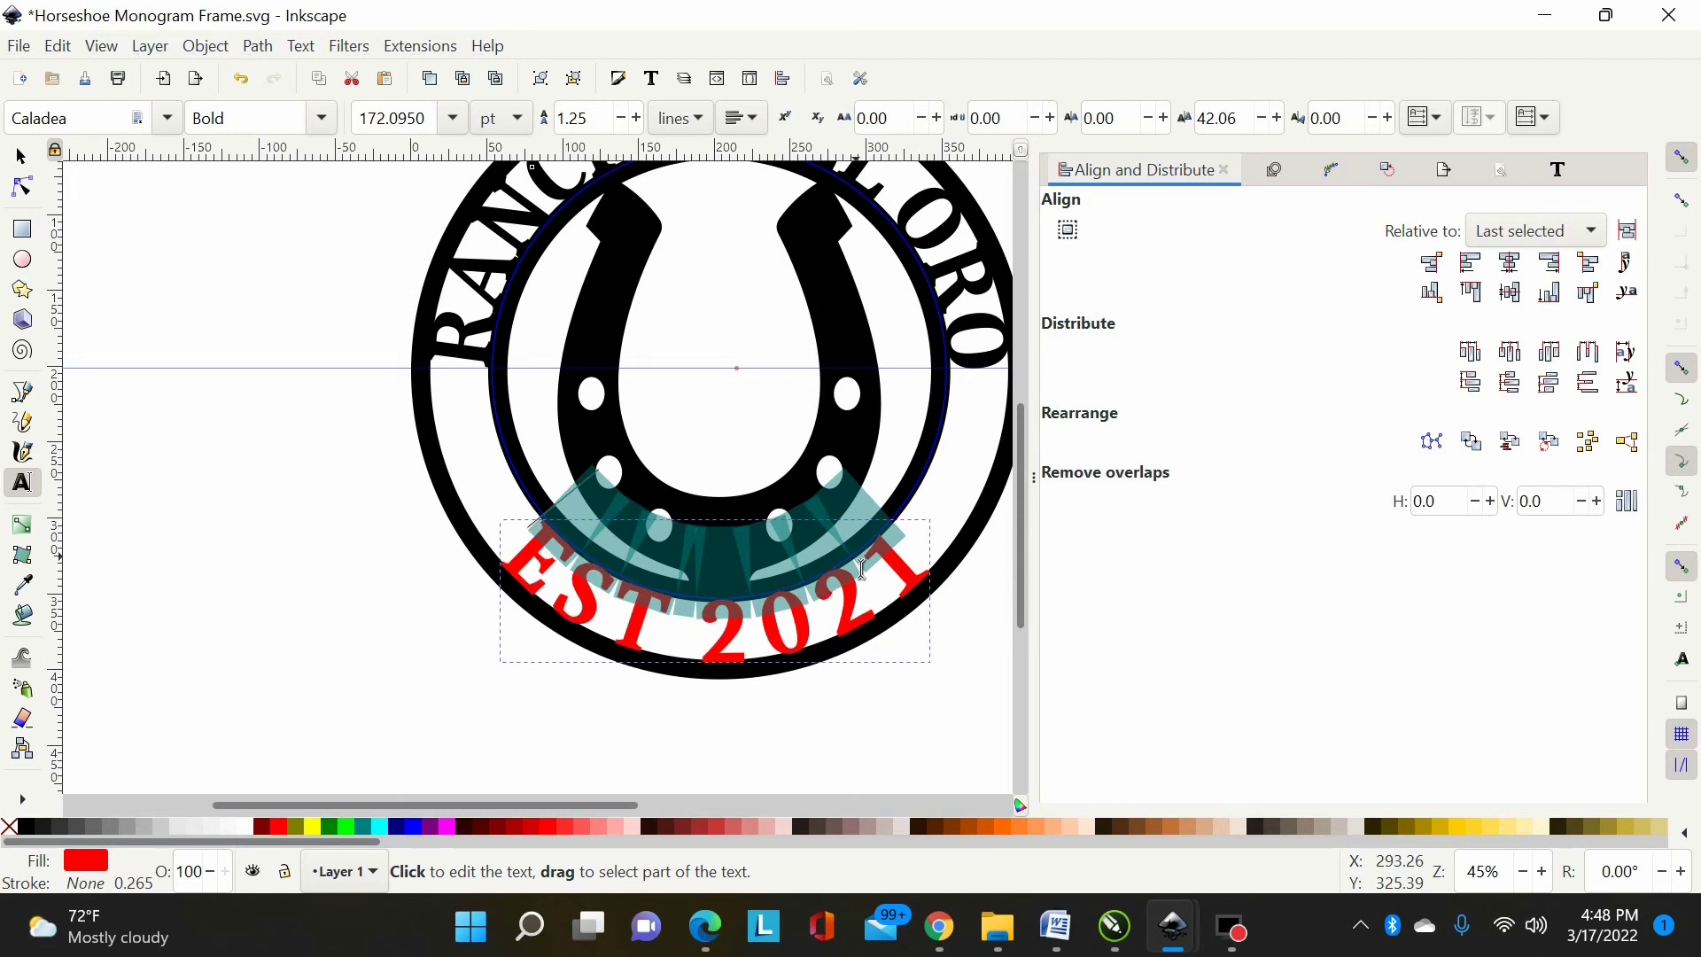
# Step: Check the EST 2021 letters against both rings and lower the horizontal guide to 306.91 mm, near the upper ends of the text
pyautogui.click(22, 157)
pyautogui.scroll(4, 695, 655)
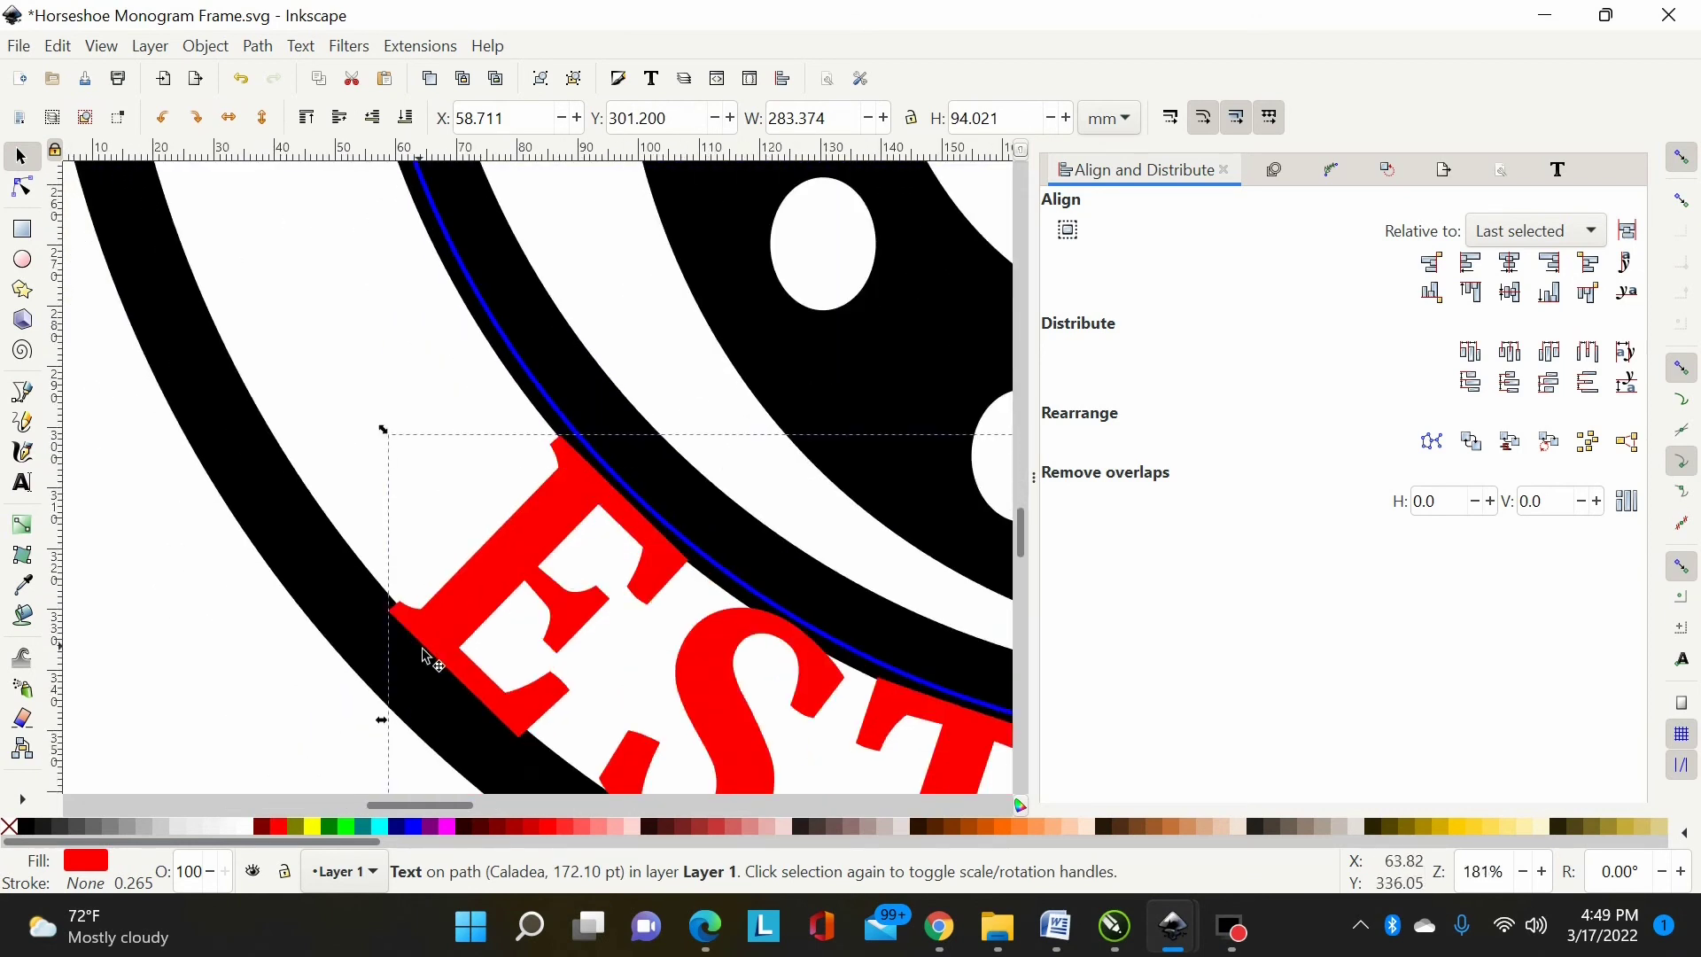
pyautogui.hscroll(5, 567, 806)
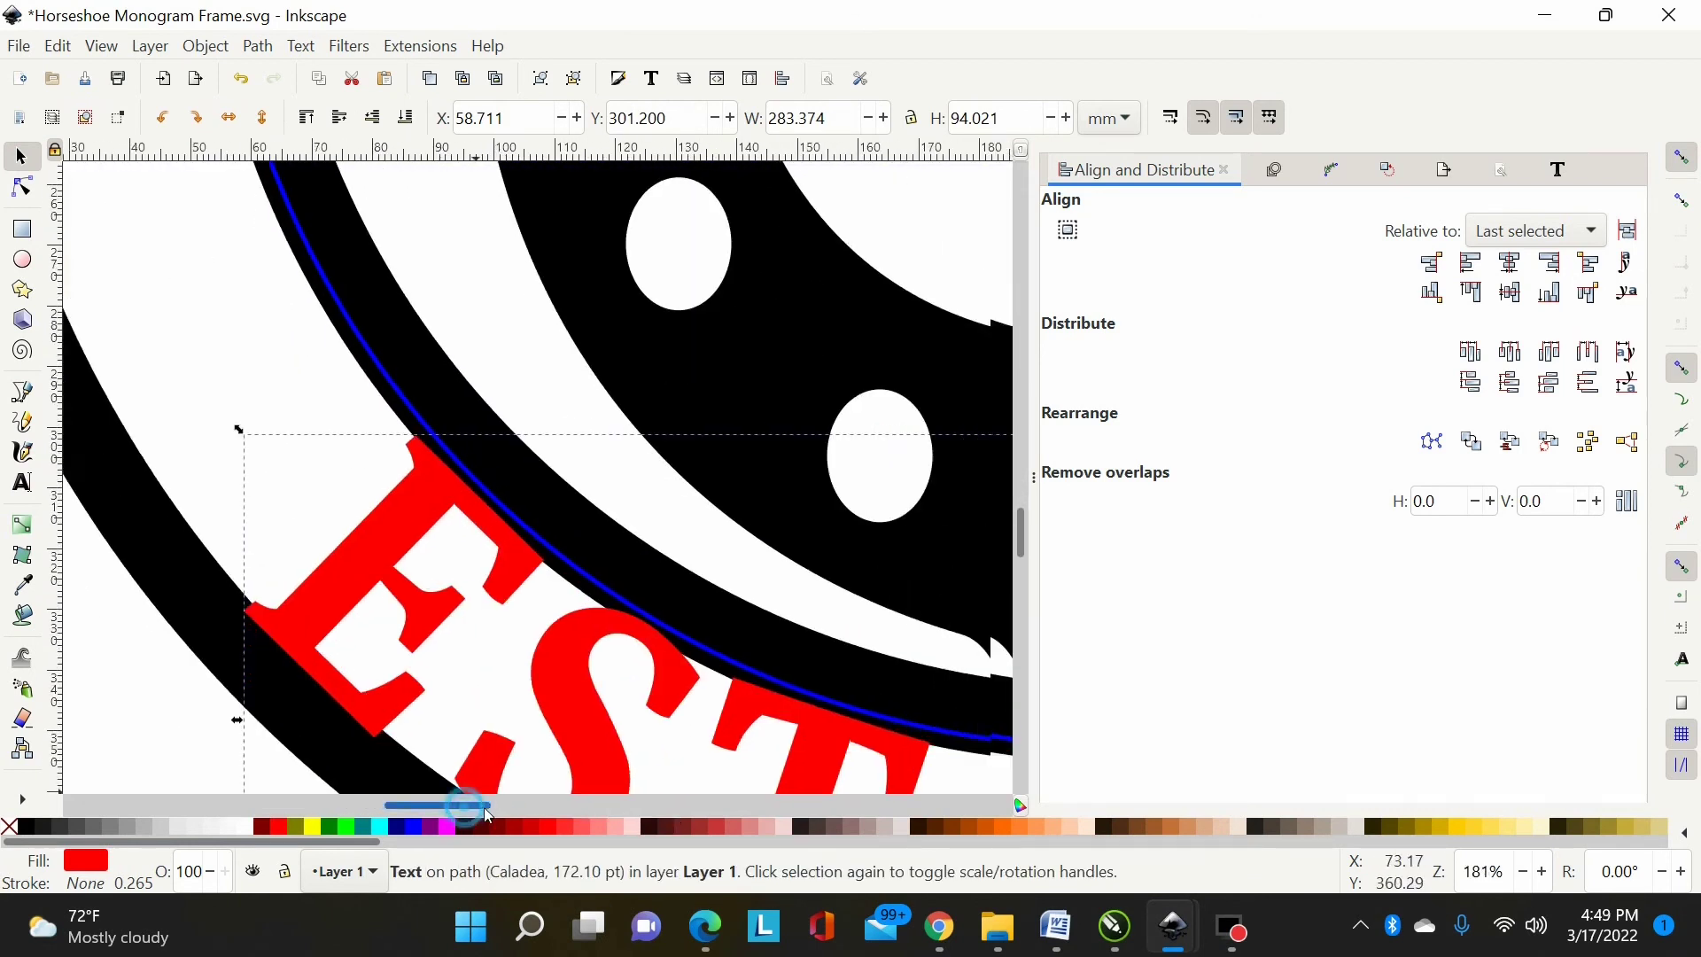
pyautogui.hscroll(4, 538, 816)
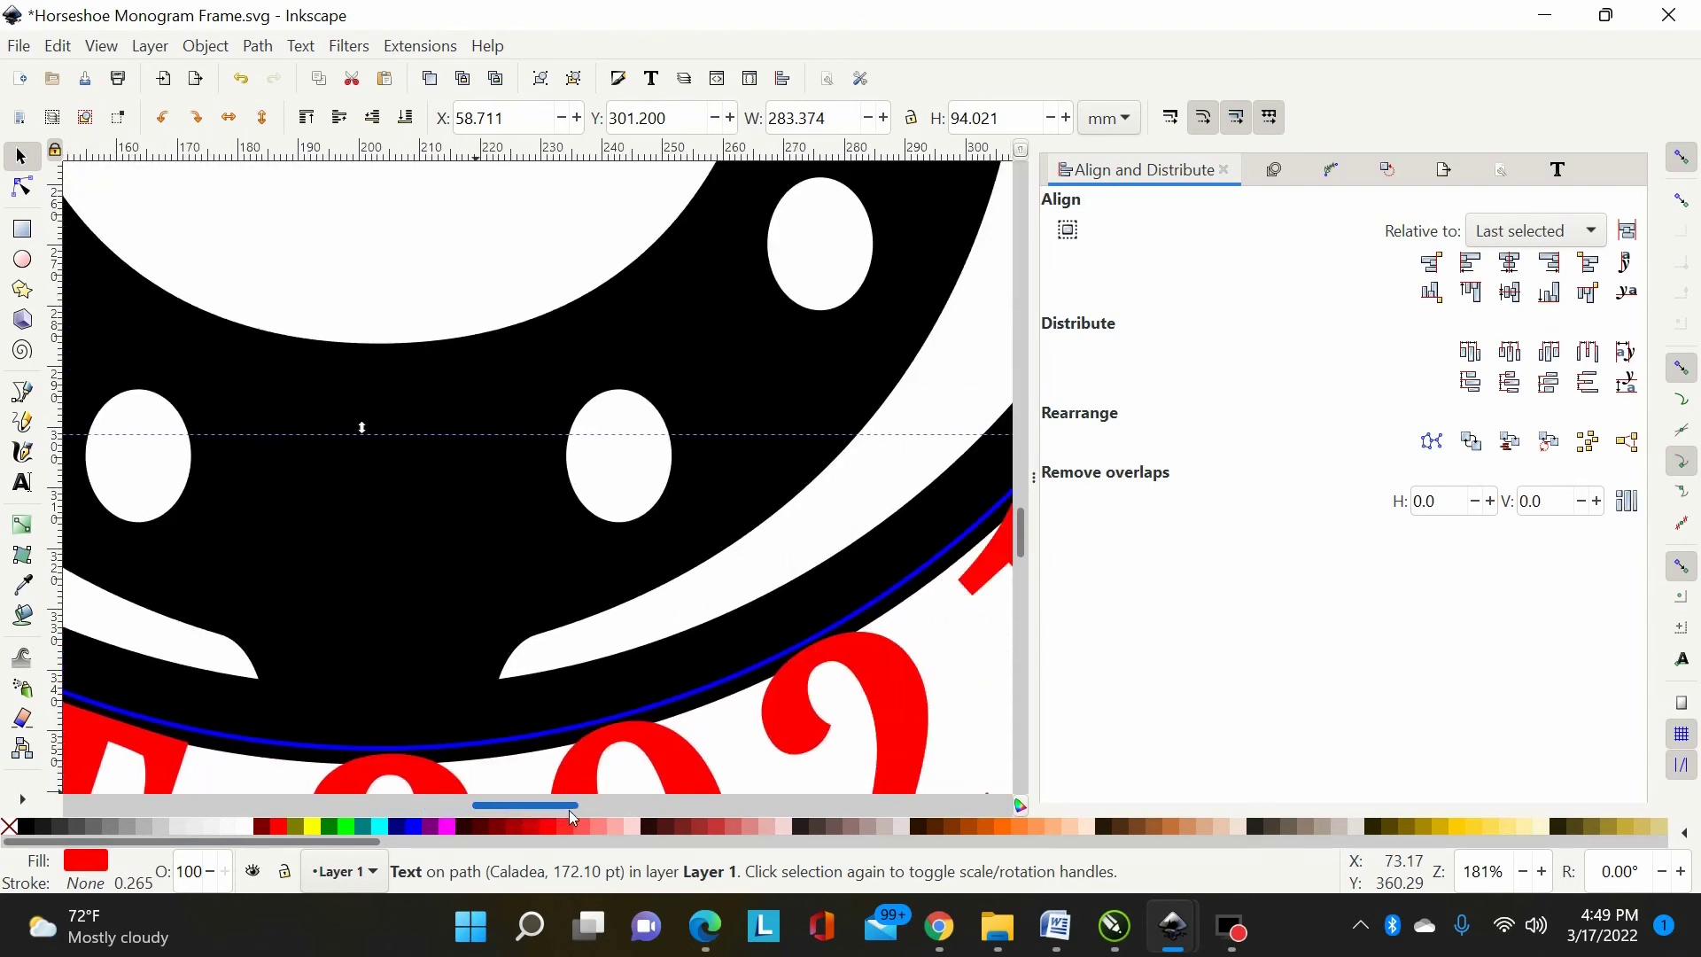
pyautogui.scroll(-2, 751, 631)
pyautogui.press('-')
pyautogui.press('-')
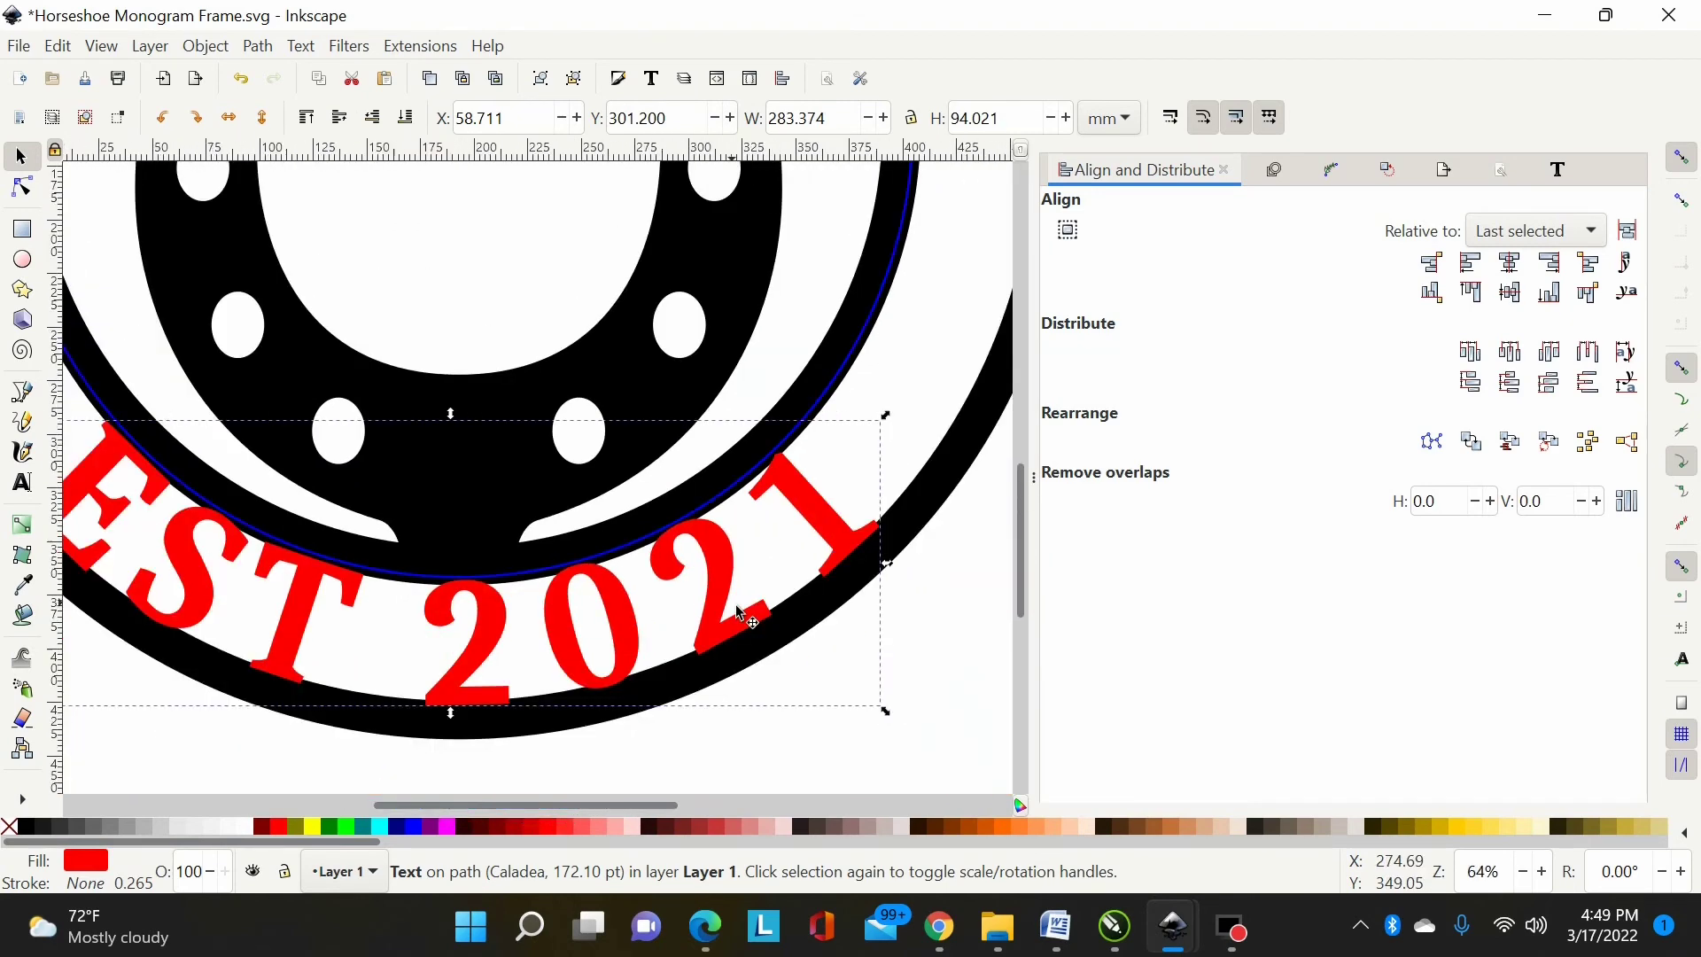
pyautogui.press('-')
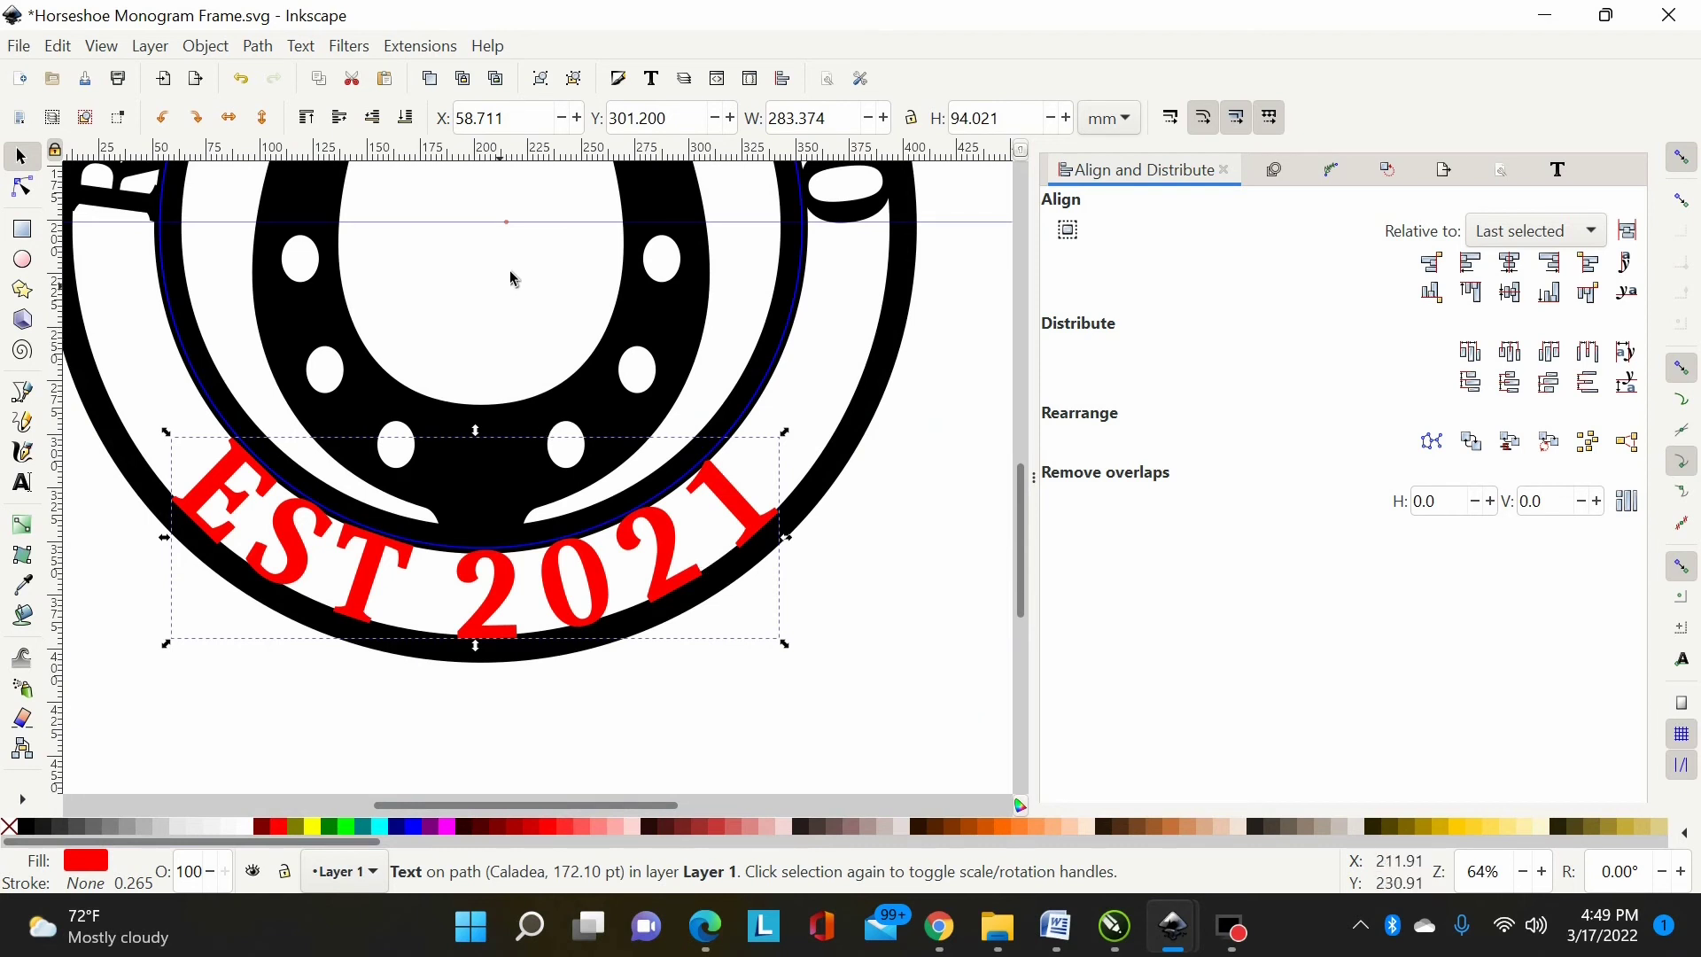
pyautogui.moveTo(508, 223); pyautogui.dragTo(510, 455)
# Step: Rotate the blue circle slightly counterclockwise to level both ends of EST 2021, and remove the horizontal guide
pyautogui.press('+')
pyautogui.click(925, 378)
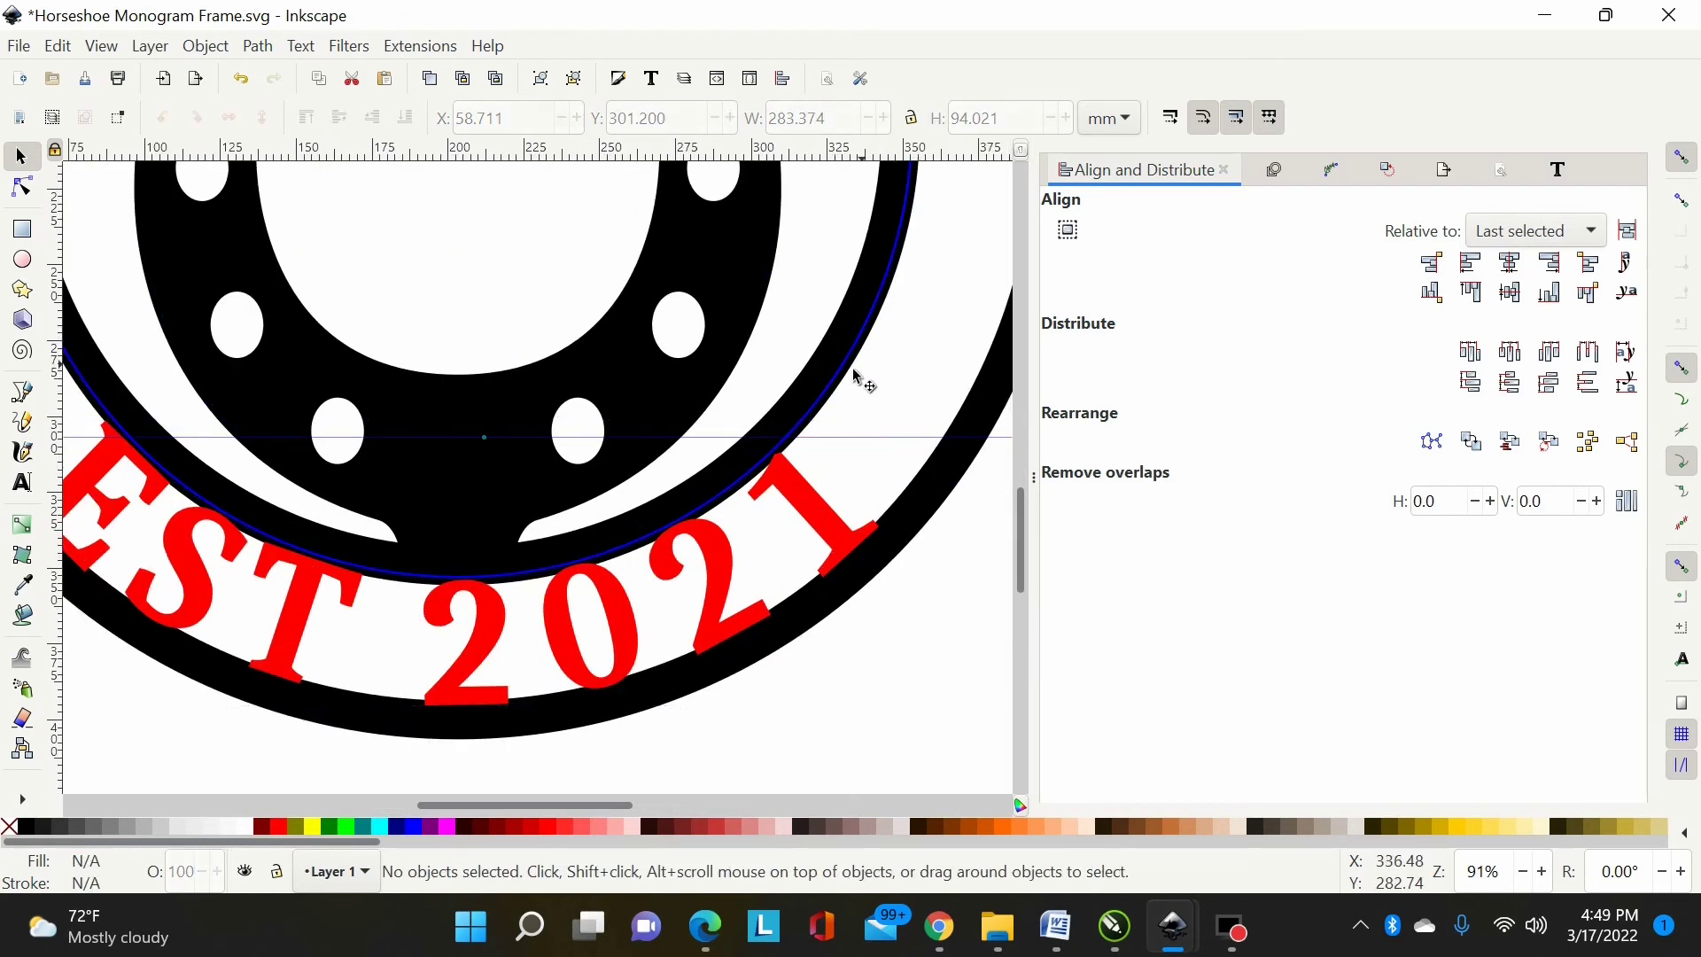
pyautogui.click(857, 374)
pyautogui.click(858, 373)
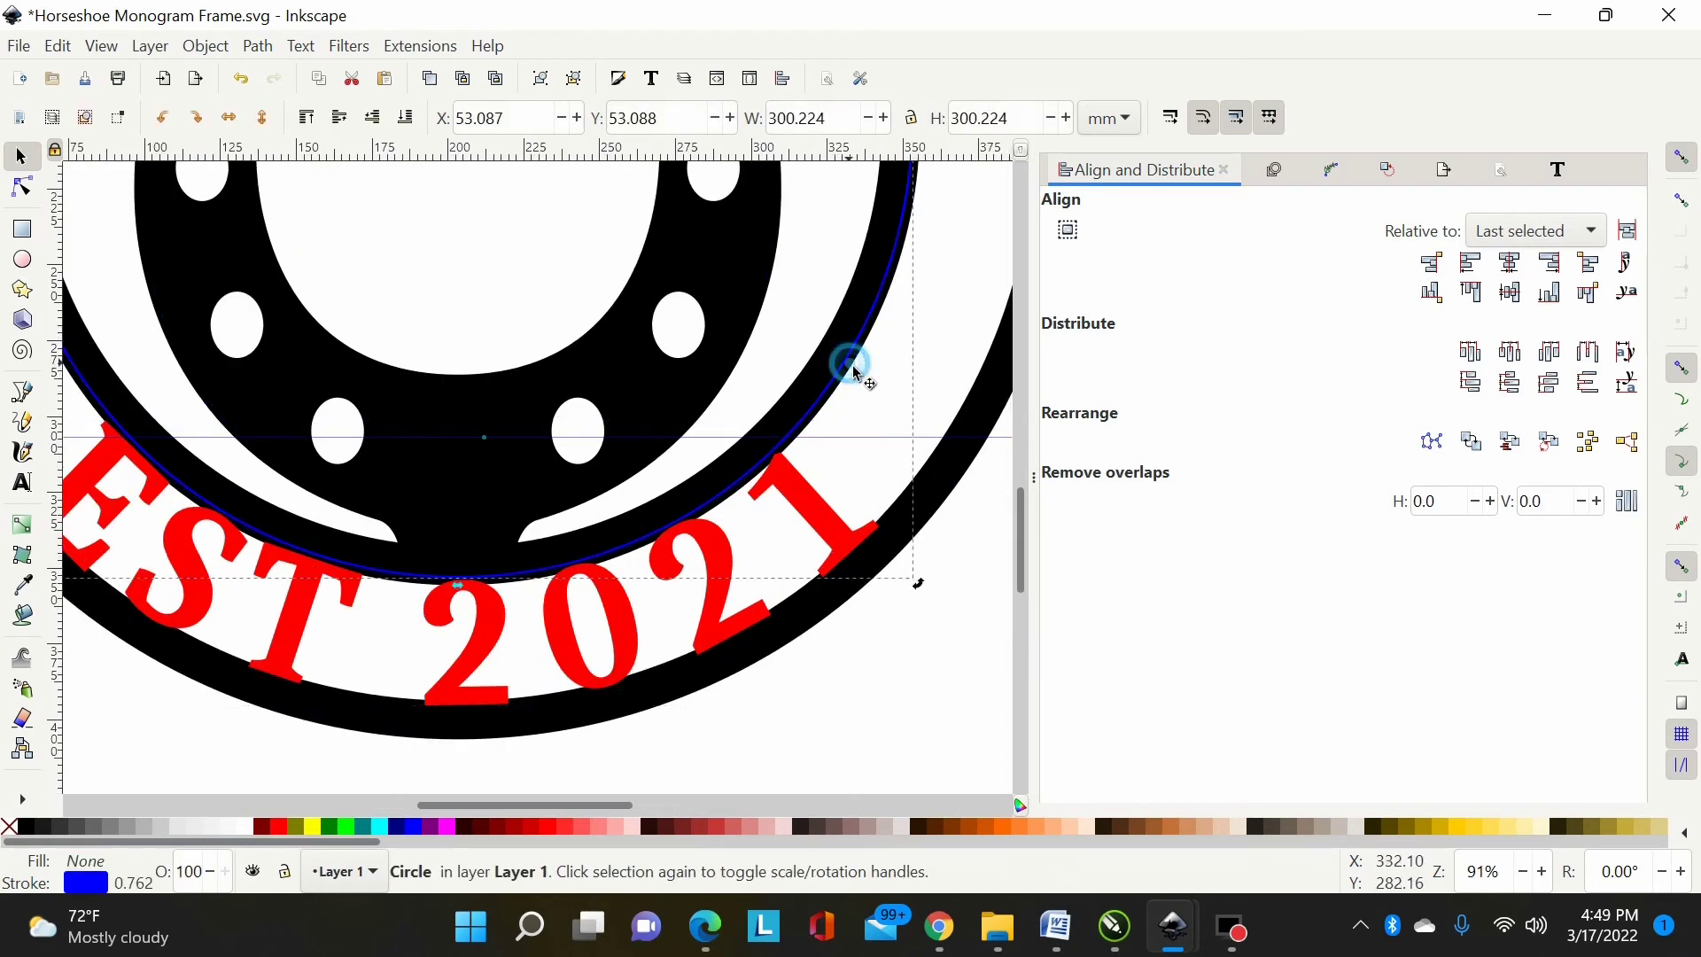
pyautogui.moveTo(924, 589); pyautogui.dragTo(944, 565)
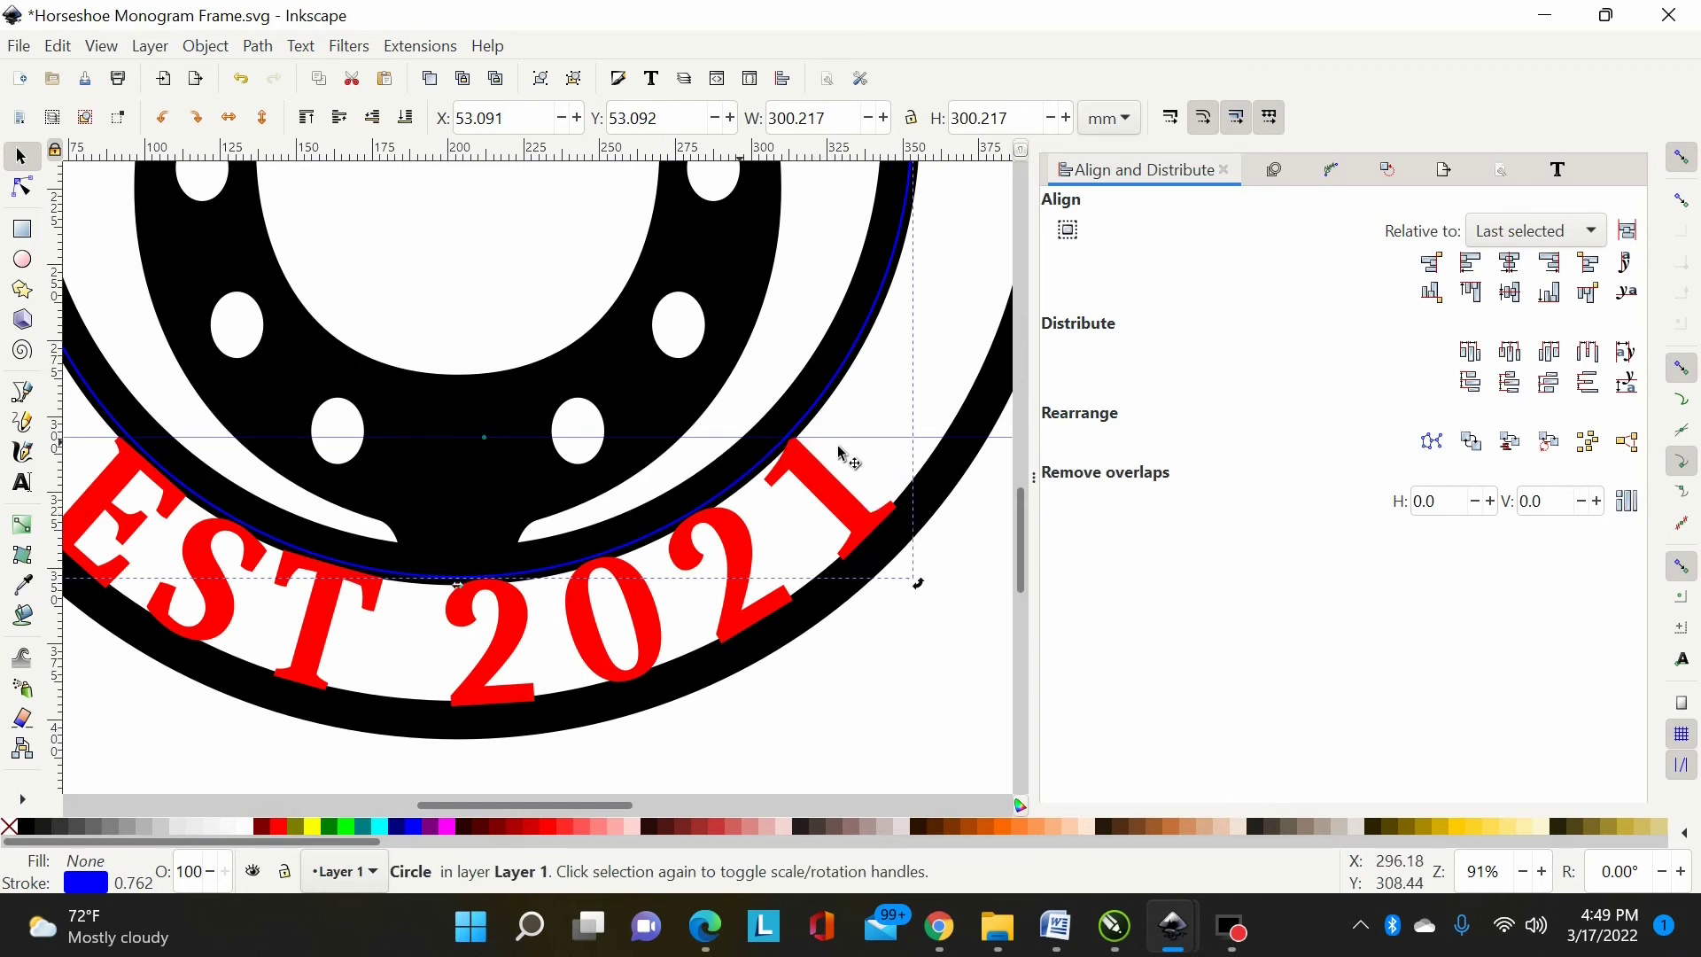
pyautogui.click(513, 321)
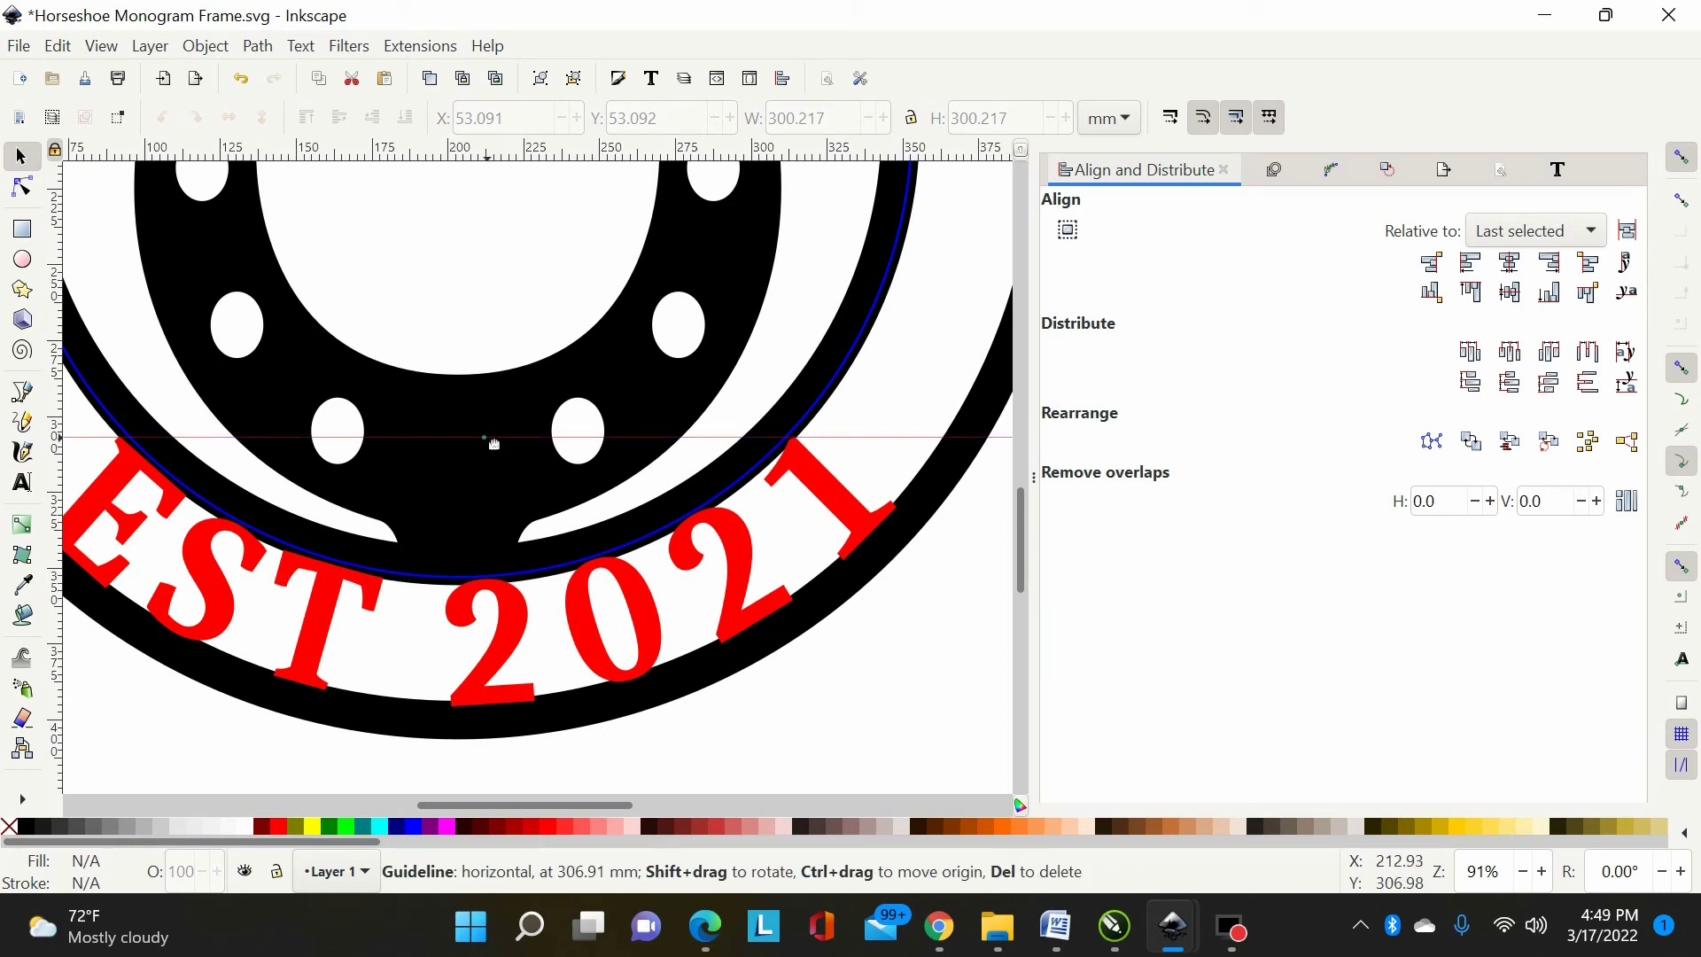
pyautogui.moveTo(494, 443); pyautogui.dragTo(505, 139)
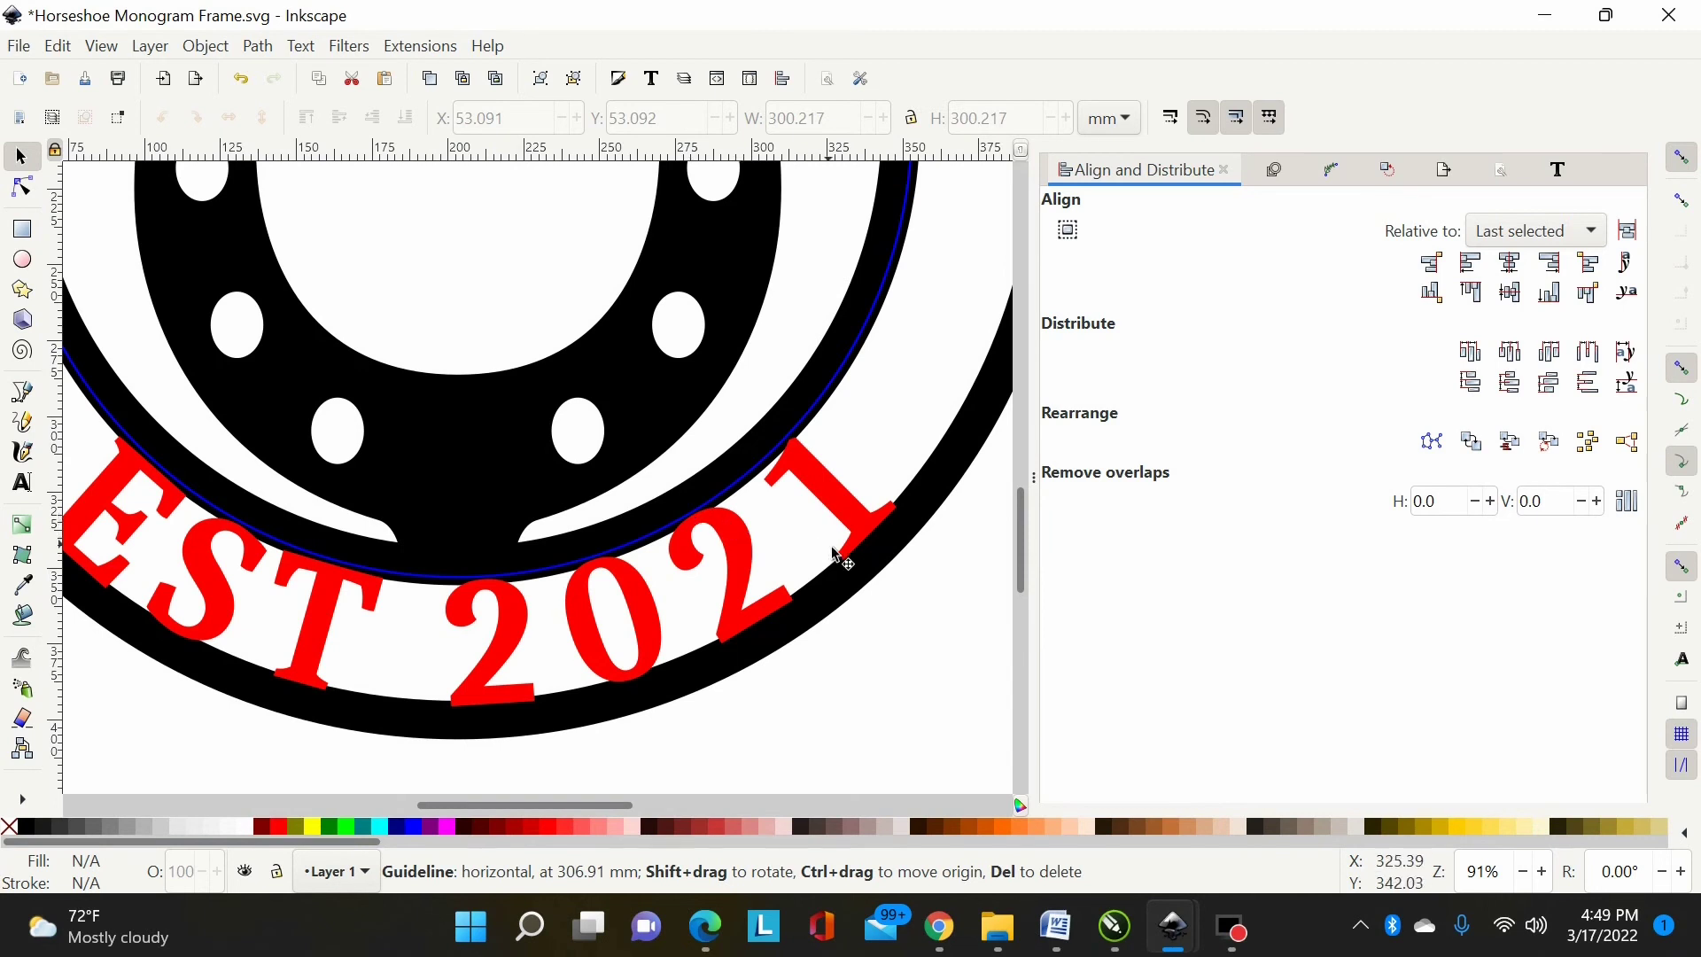
# Step: Convert the EST 2021 text on the circle to paths
pyautogui.press('-')
pyautogui.press('-')
pyautogui.press('+')
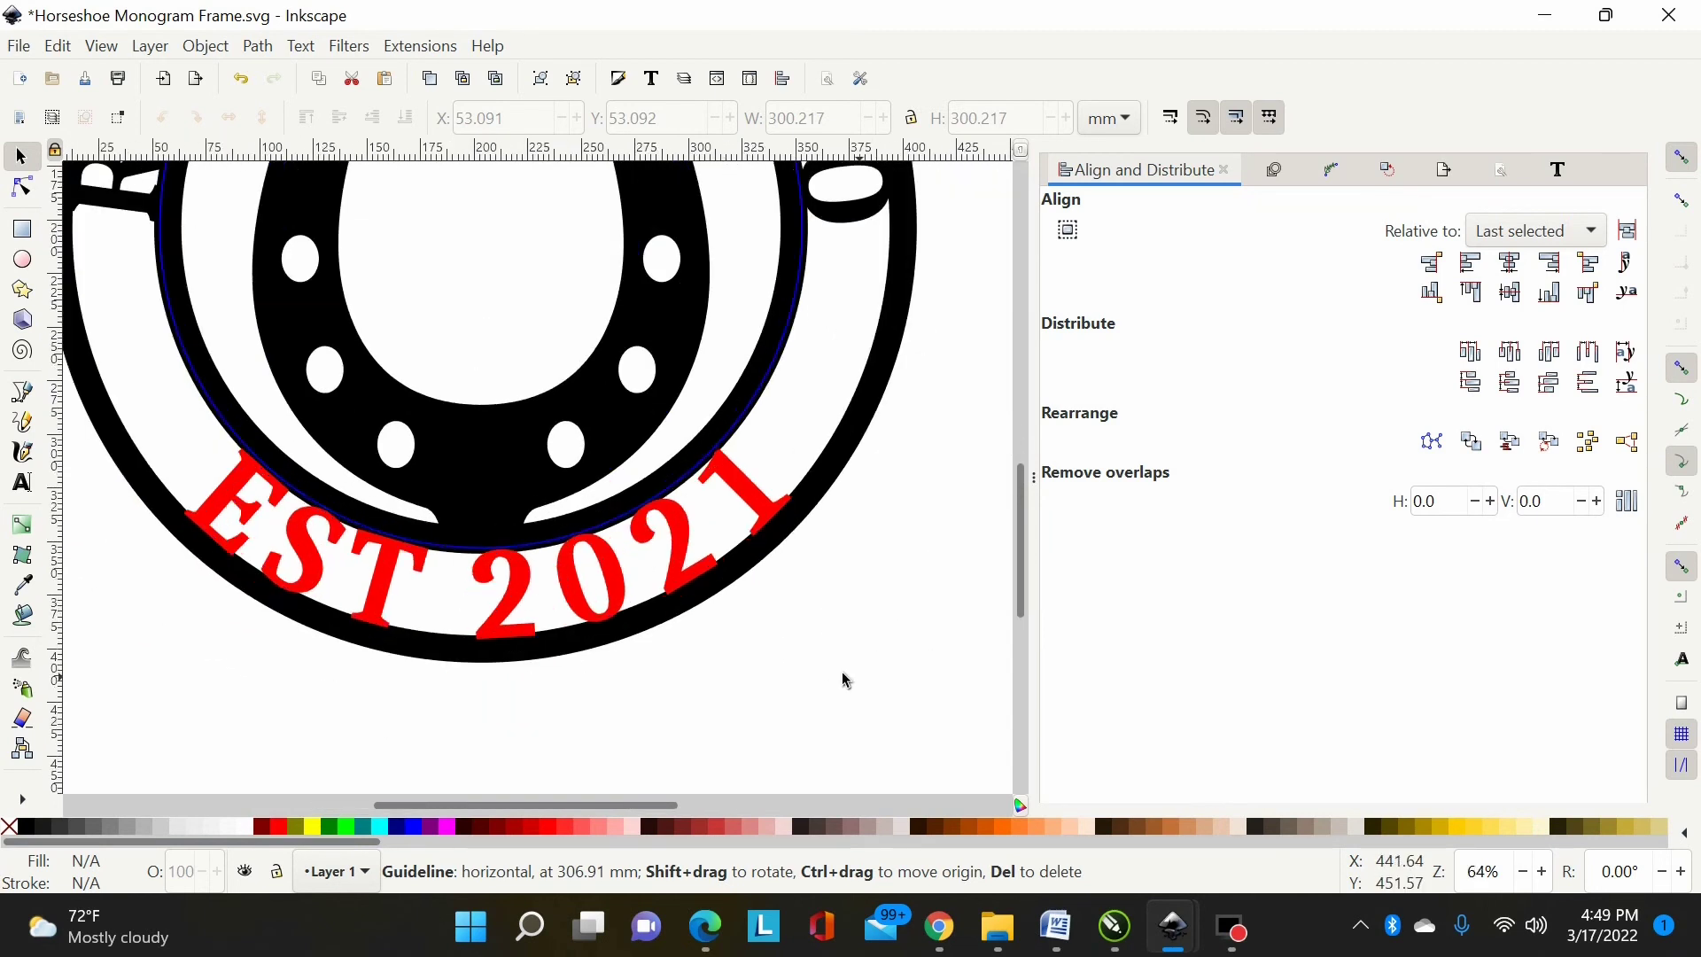
pyautogui.click(696, 560)
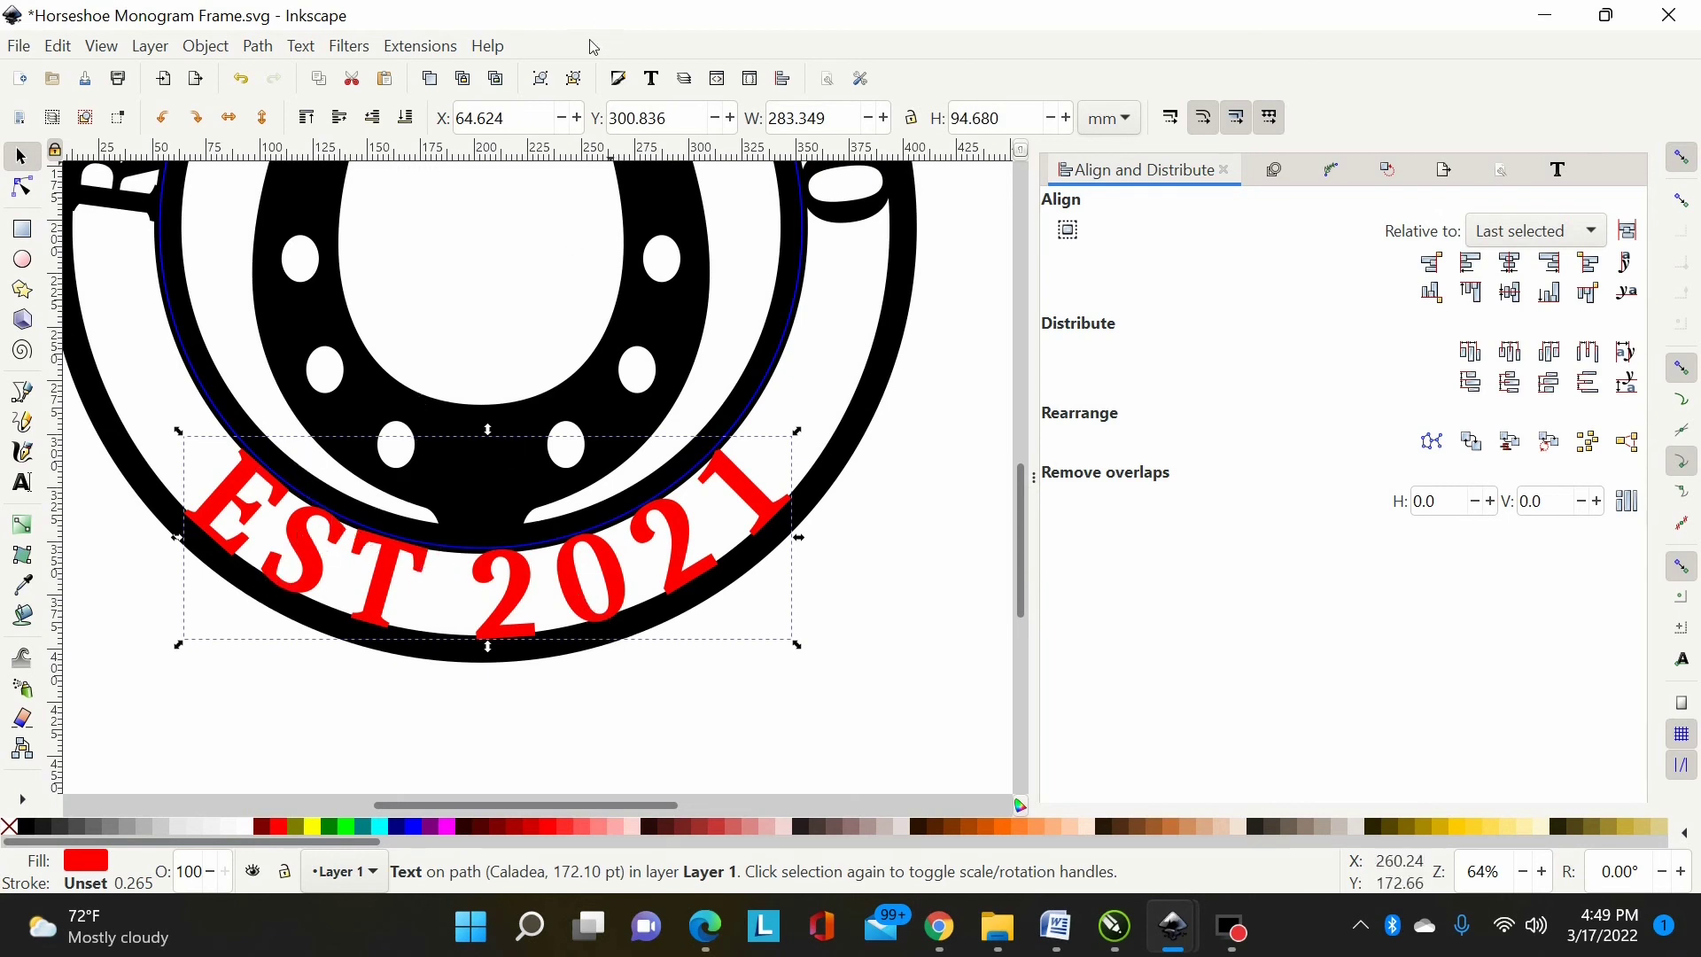
pyautogui.click(258, 47)
pyautogui.click(305, 78)
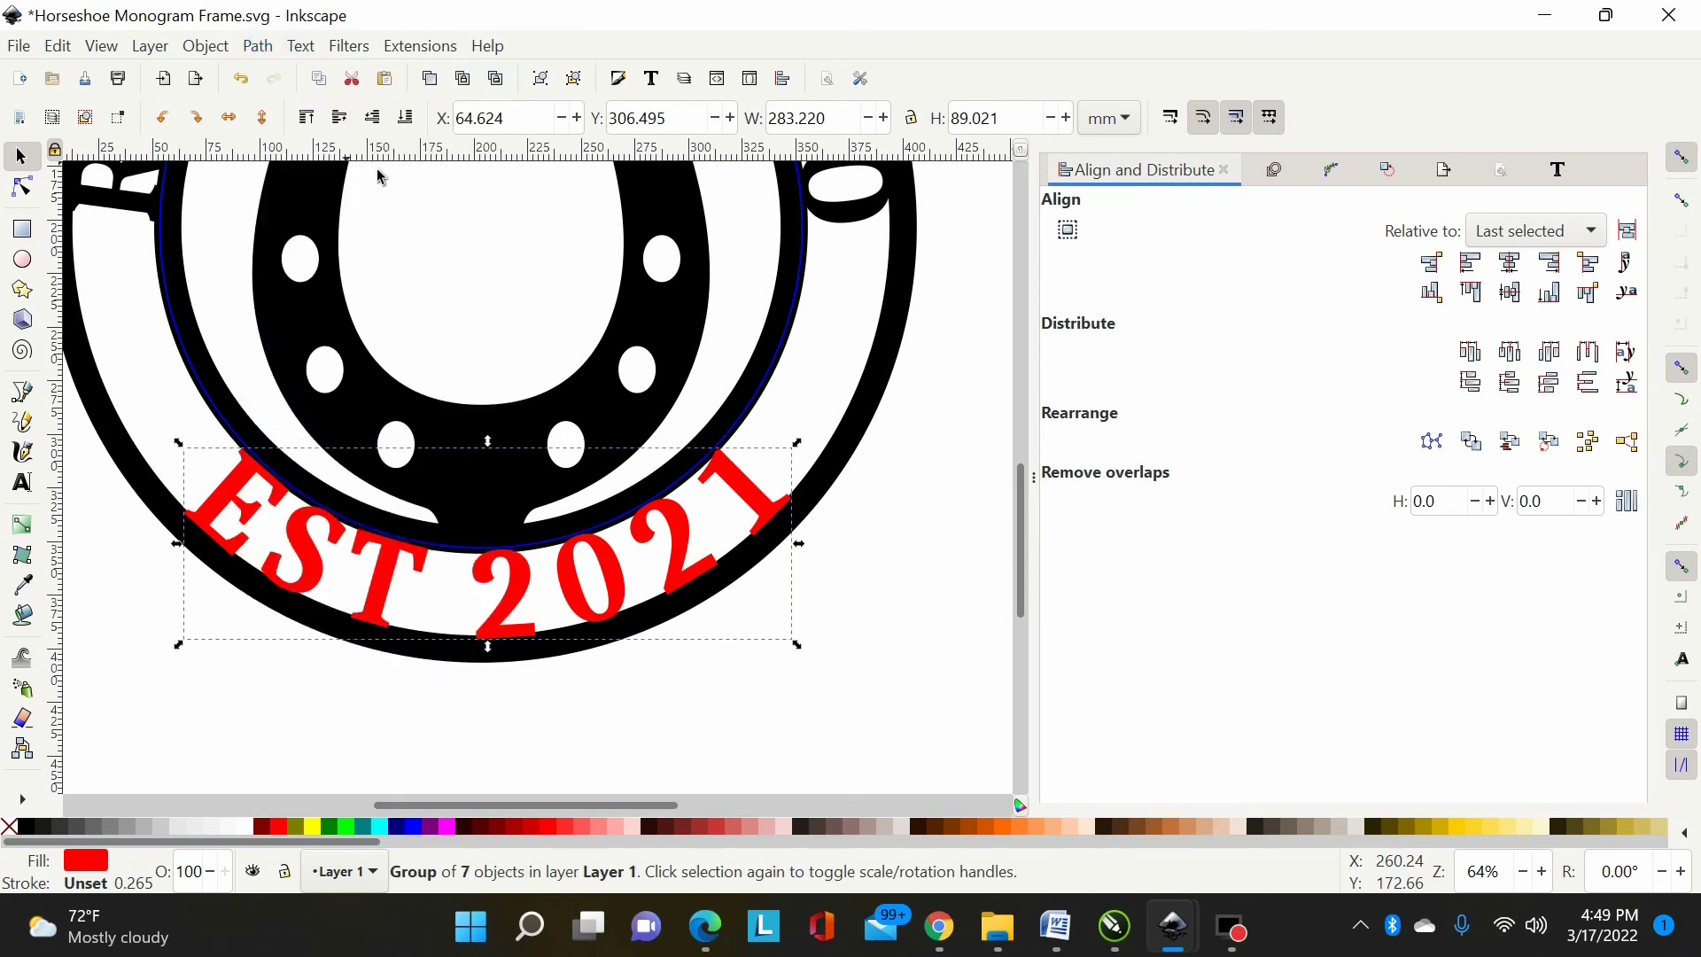
# Step: Change the EST 2021 letter group's fill from red to black to match the rest of the sign
pyautogui.click(875, 511)
pyautogui.press('-')
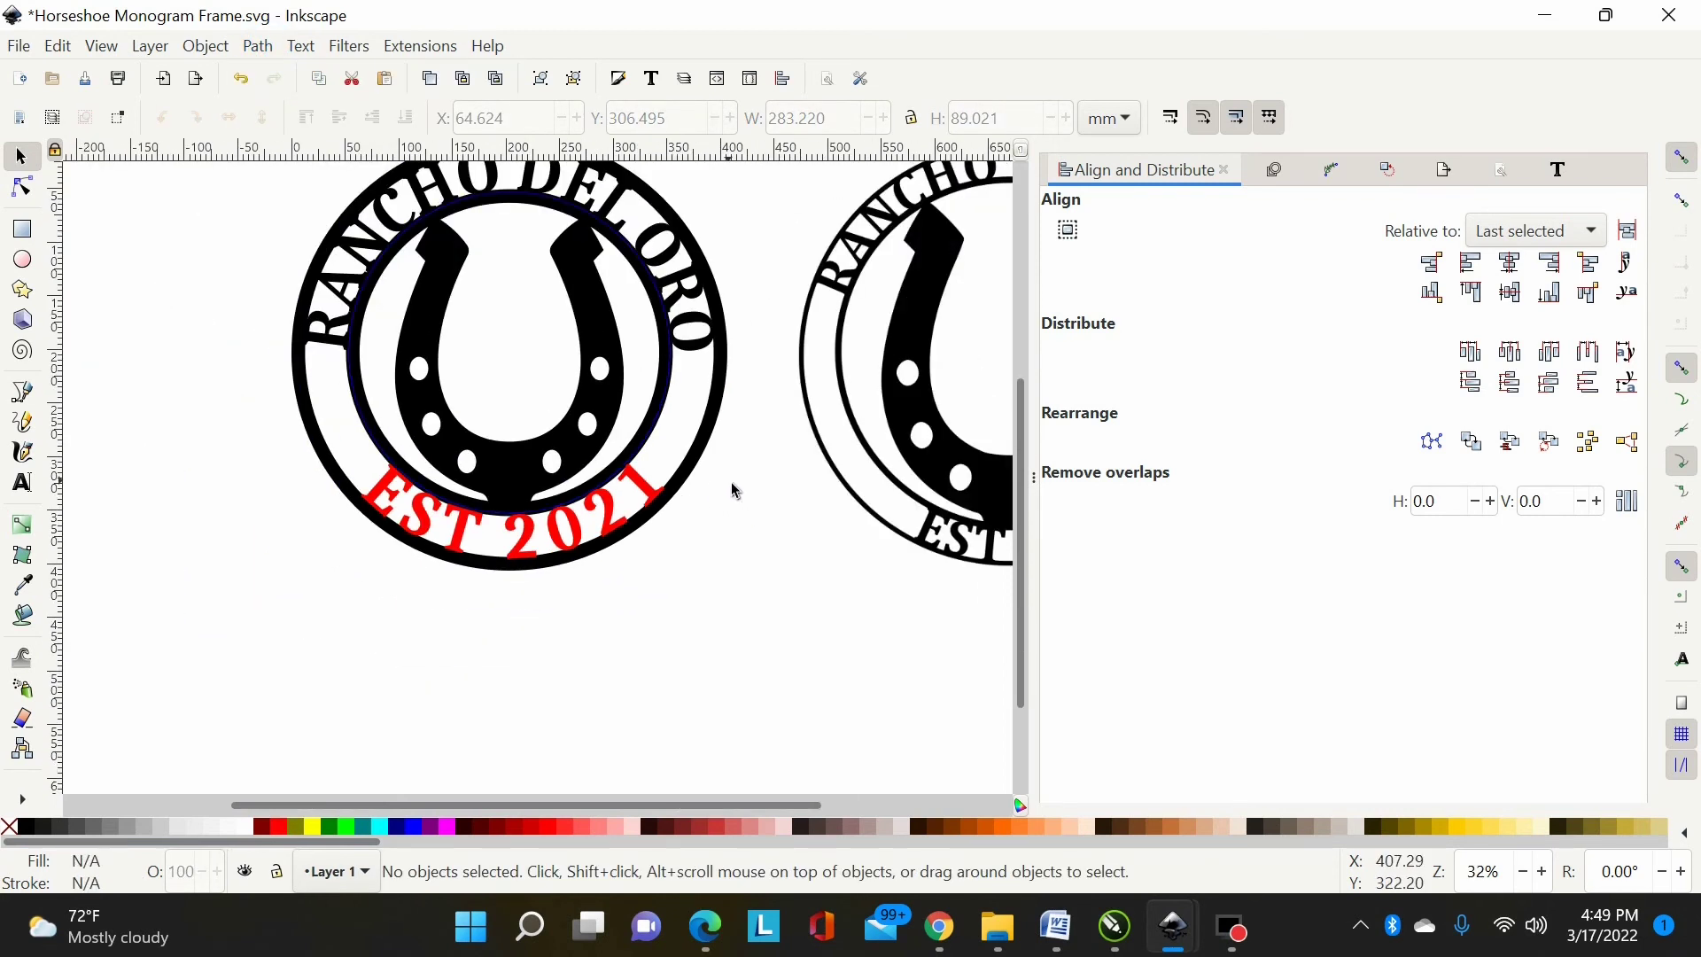
pyautogui.moveTo(753, 438); pyautogui.dragTo(307, 609)
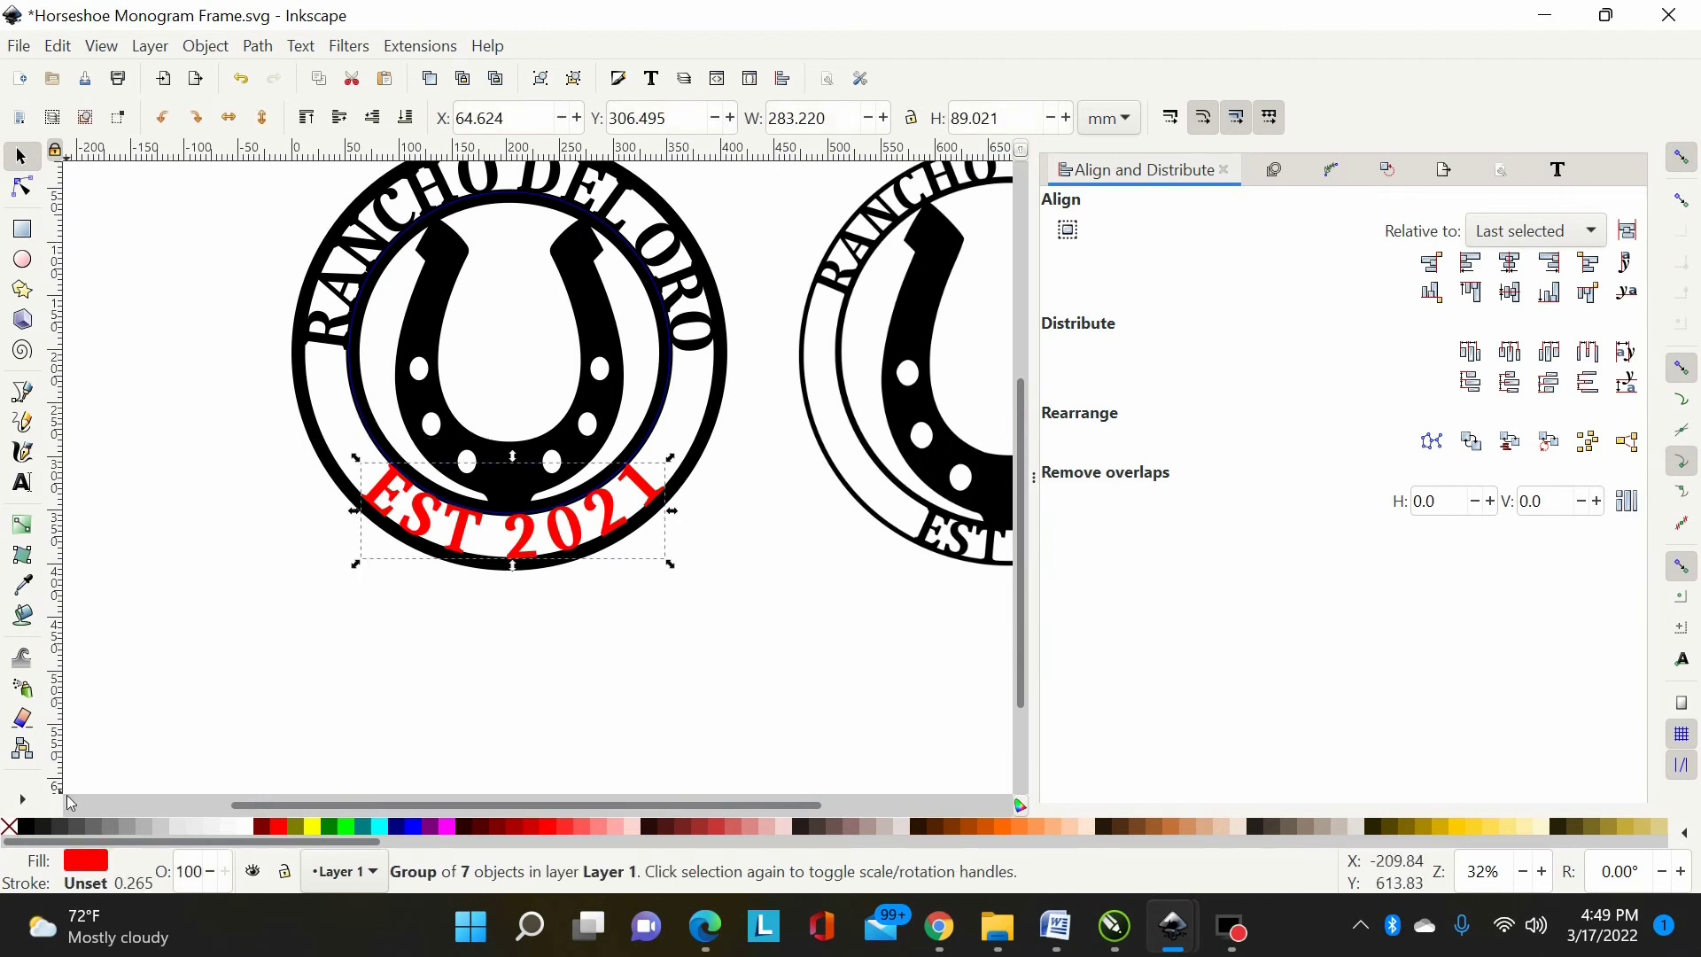
pyautogui.click(28, 826)
pyautogui.click(662, 643)
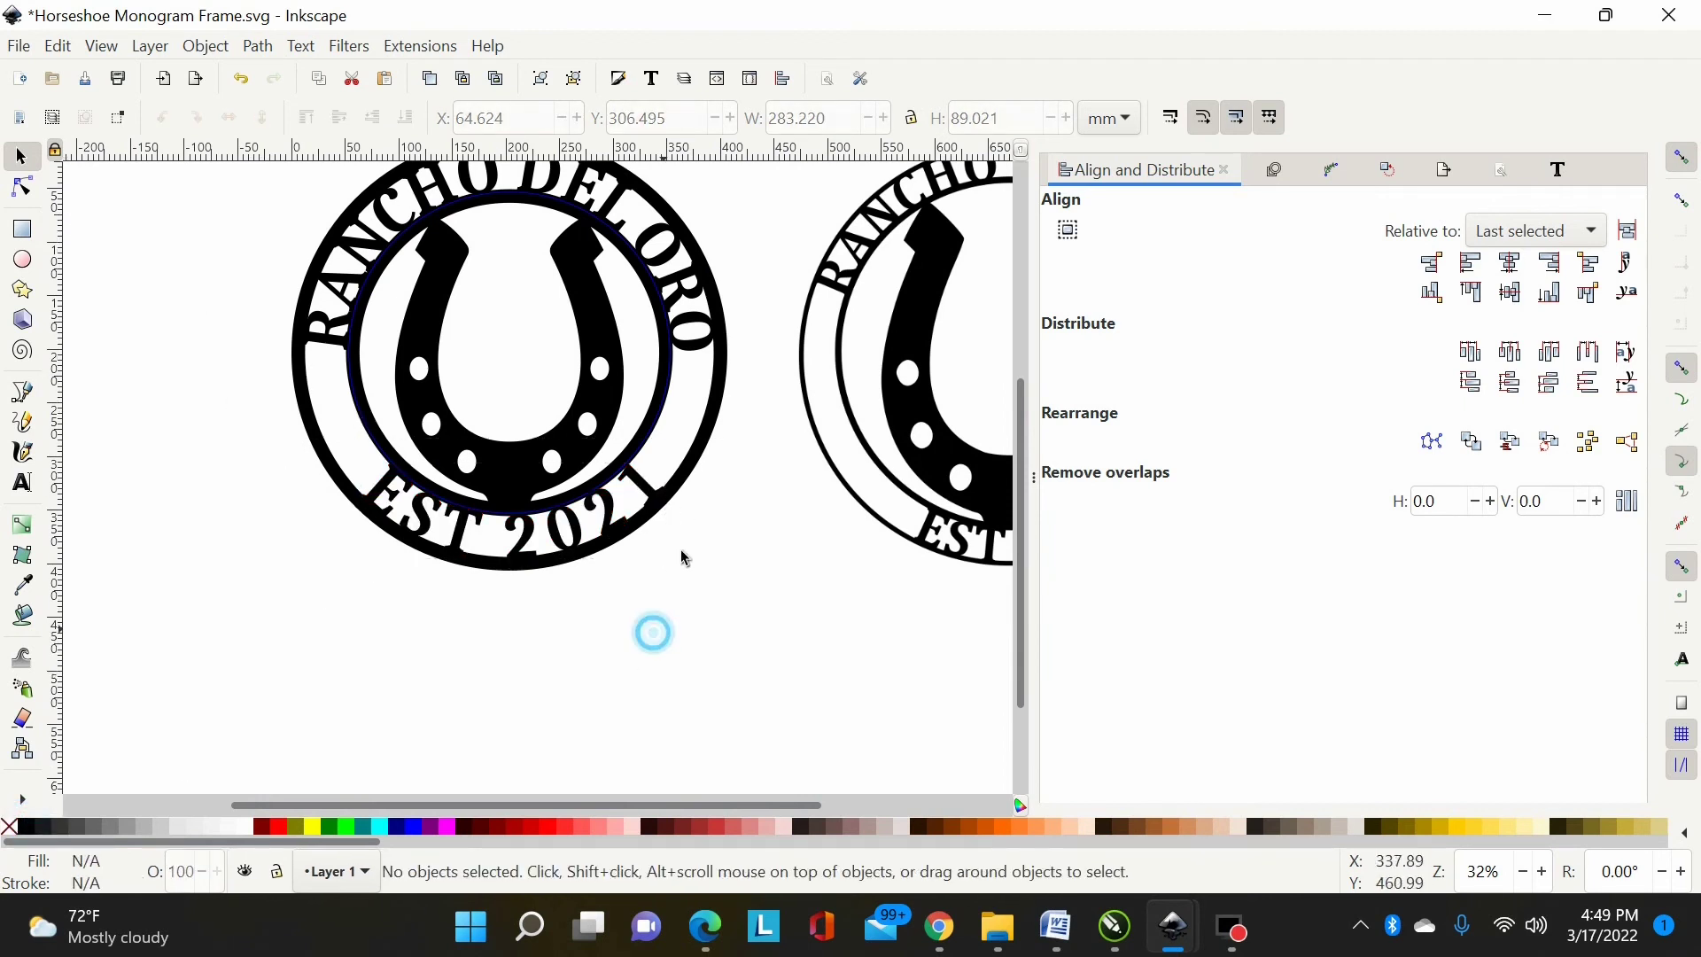
# Step: Delete the blue guide circle used for curving the text
pyautogui.click(659, 438)
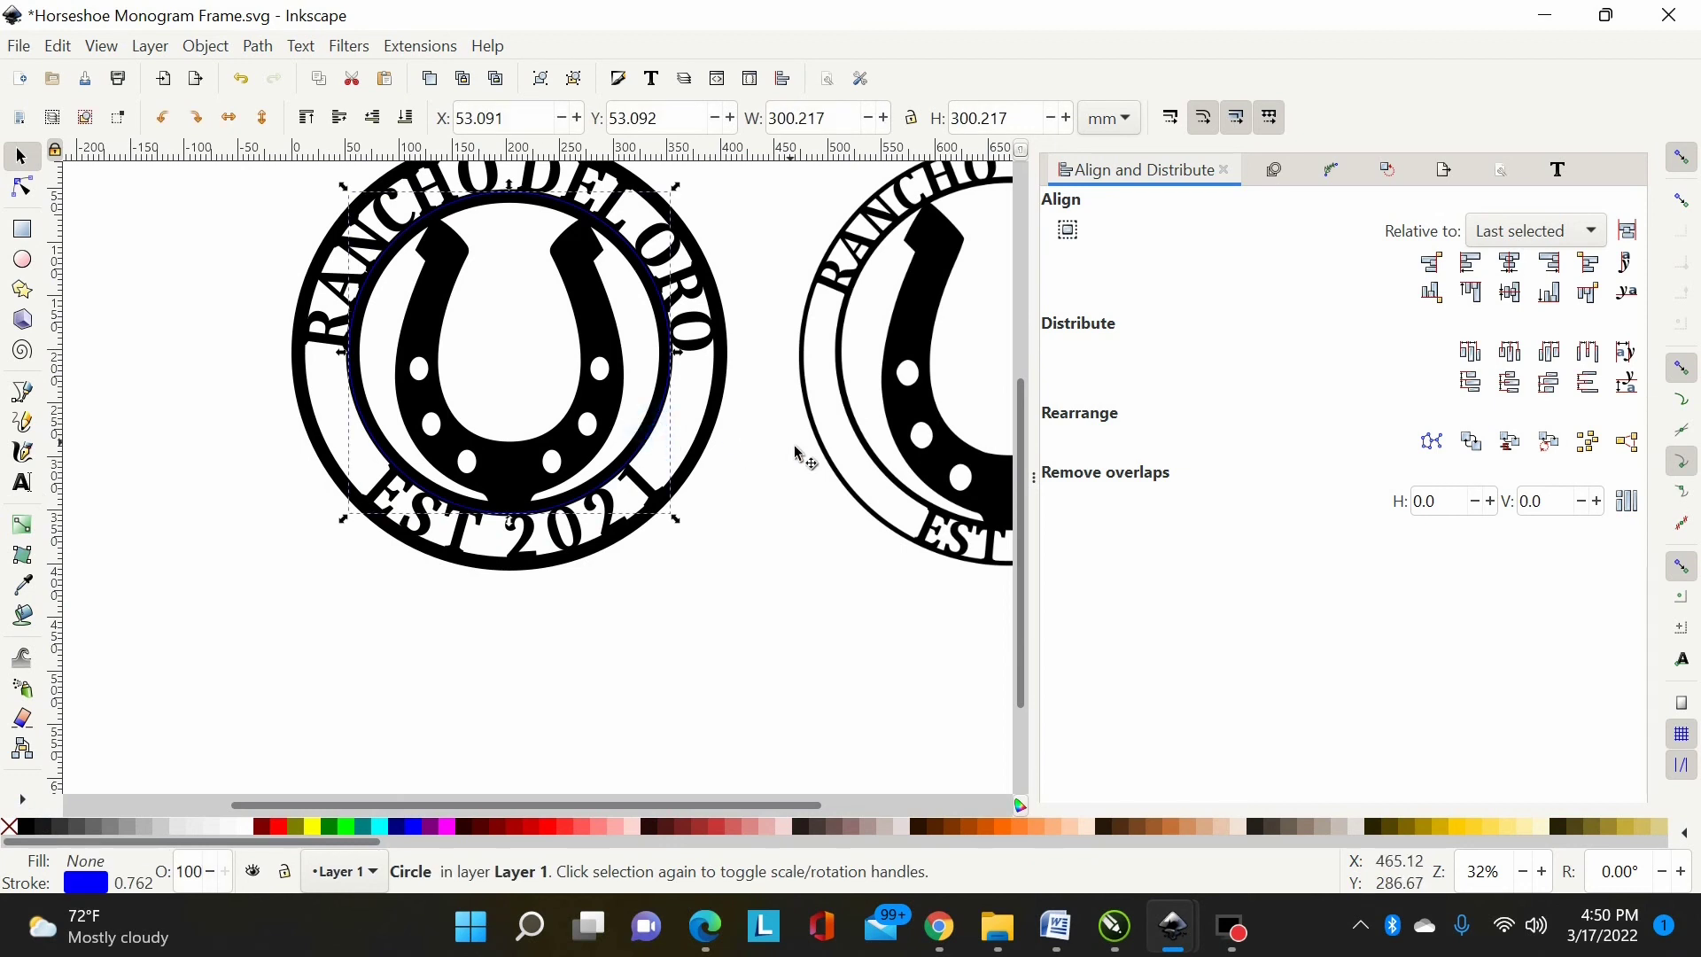
pyautogui.press('Escape')
pyautogui.click(58, 47)
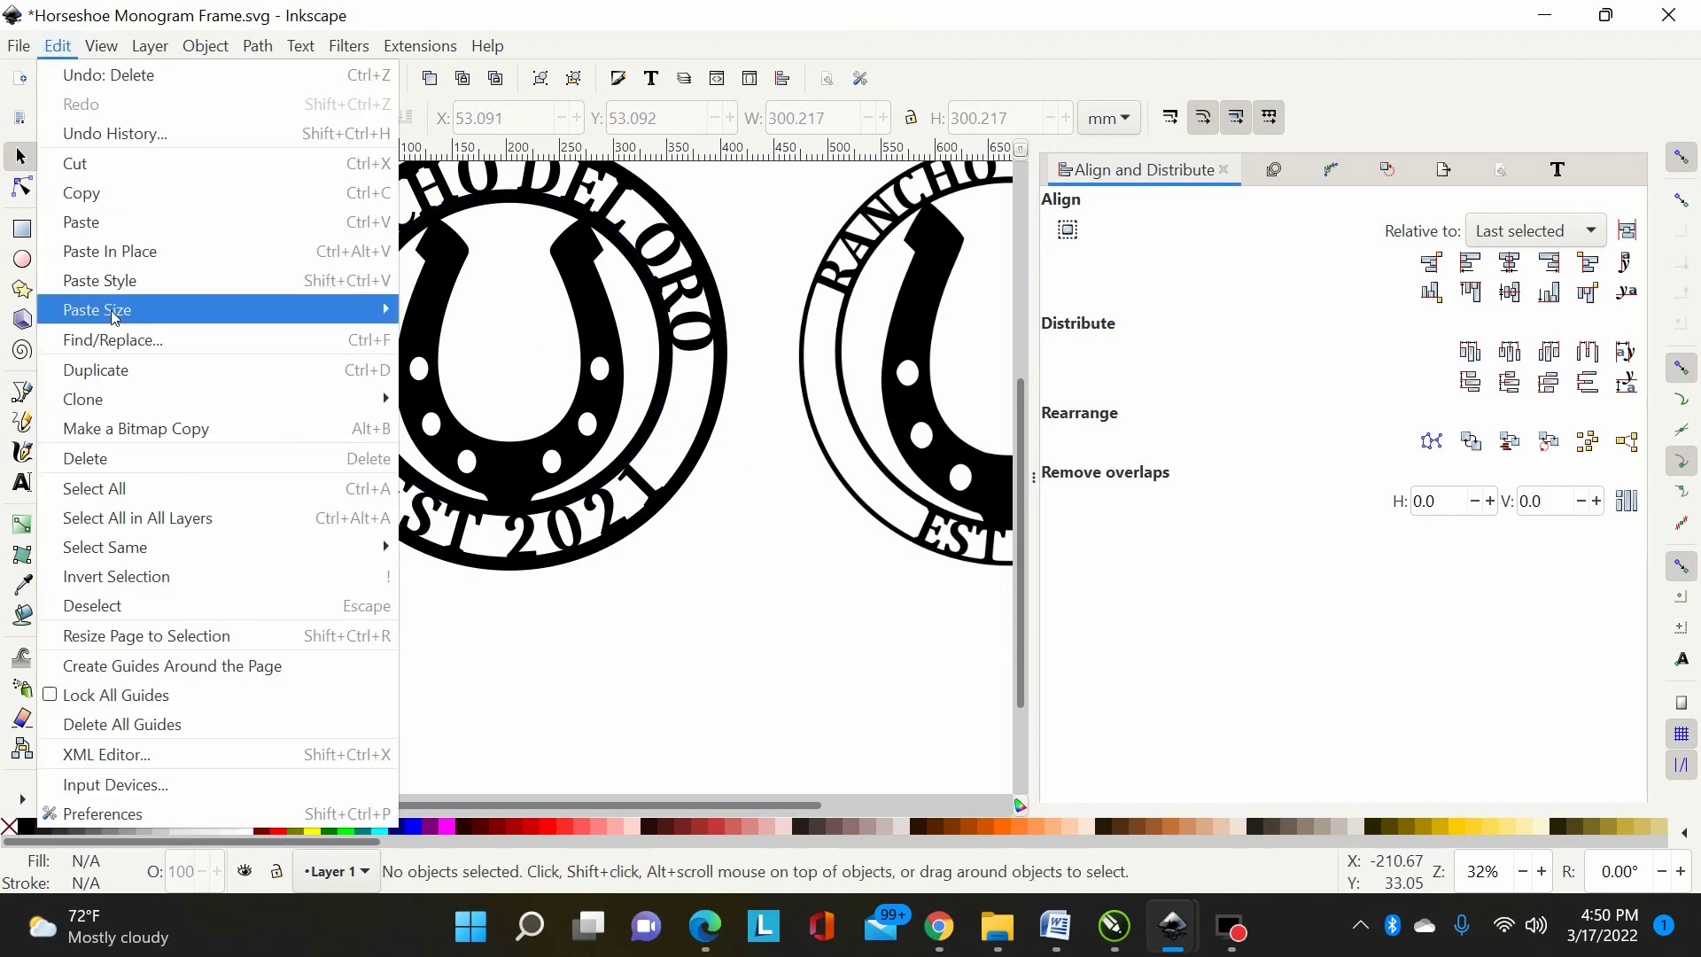
pyautogui.click(717, 626)
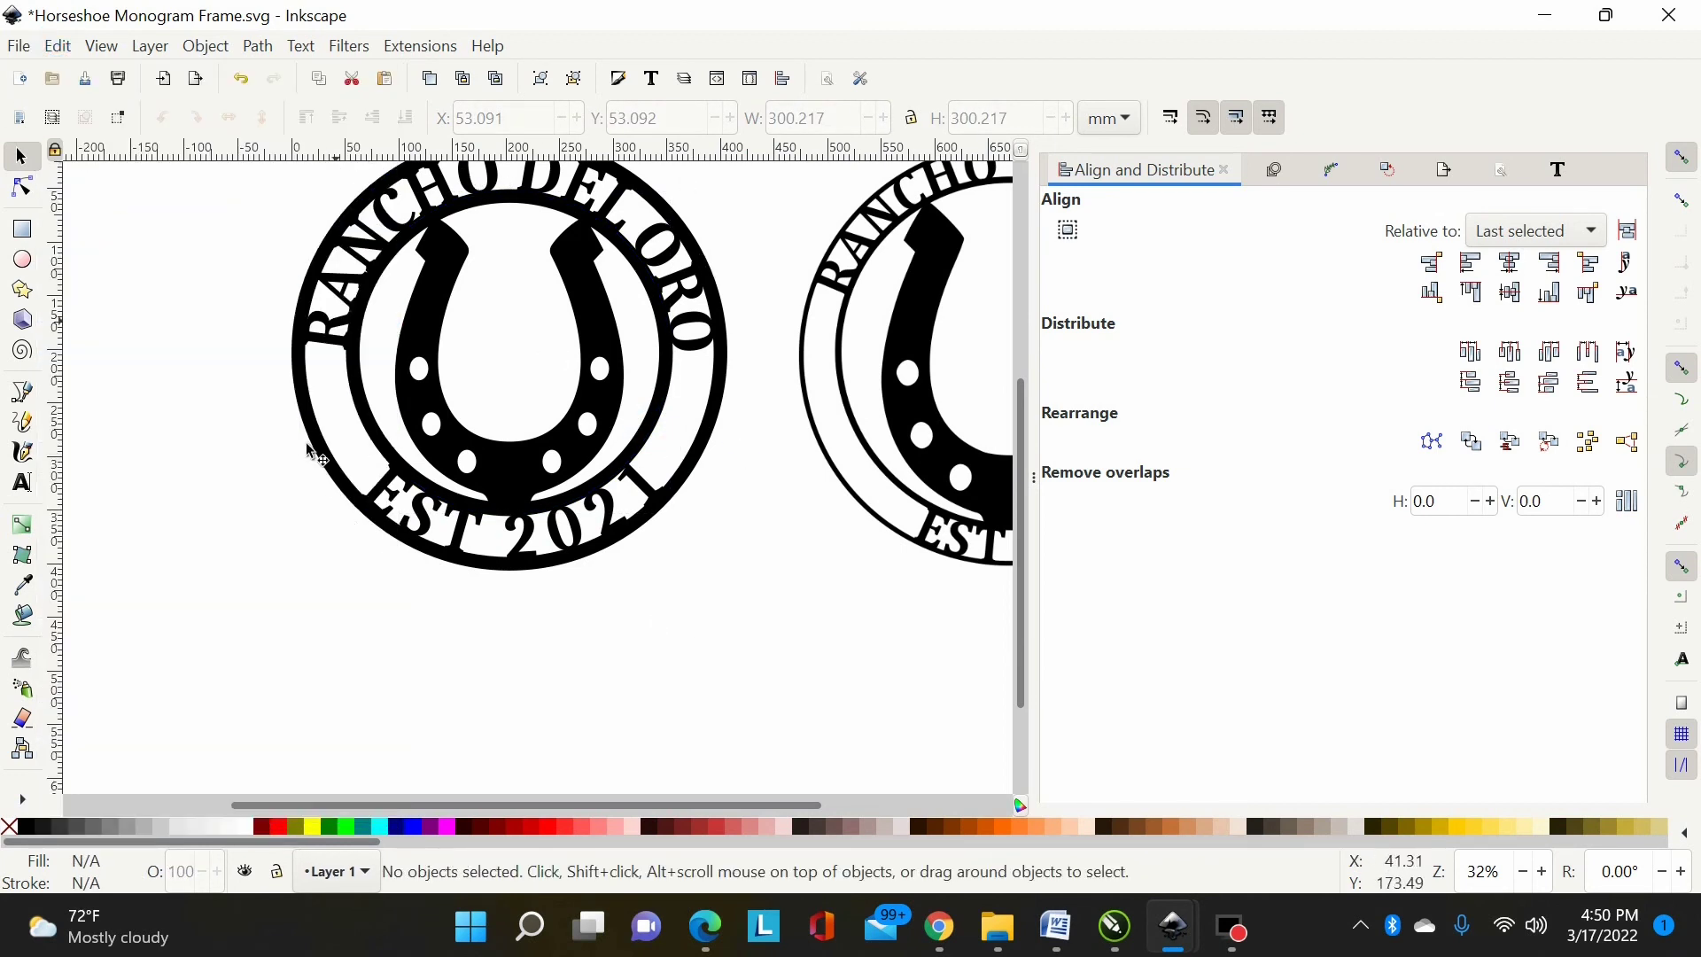
# Step: Ungroup the RANCHO DEL ORO and EST 2021 groups of the thicker-ringed sign into individual letter paths
pyautogui.scroll(2, 729, 528)
pyautogui.scroll(-1, 759, 559)
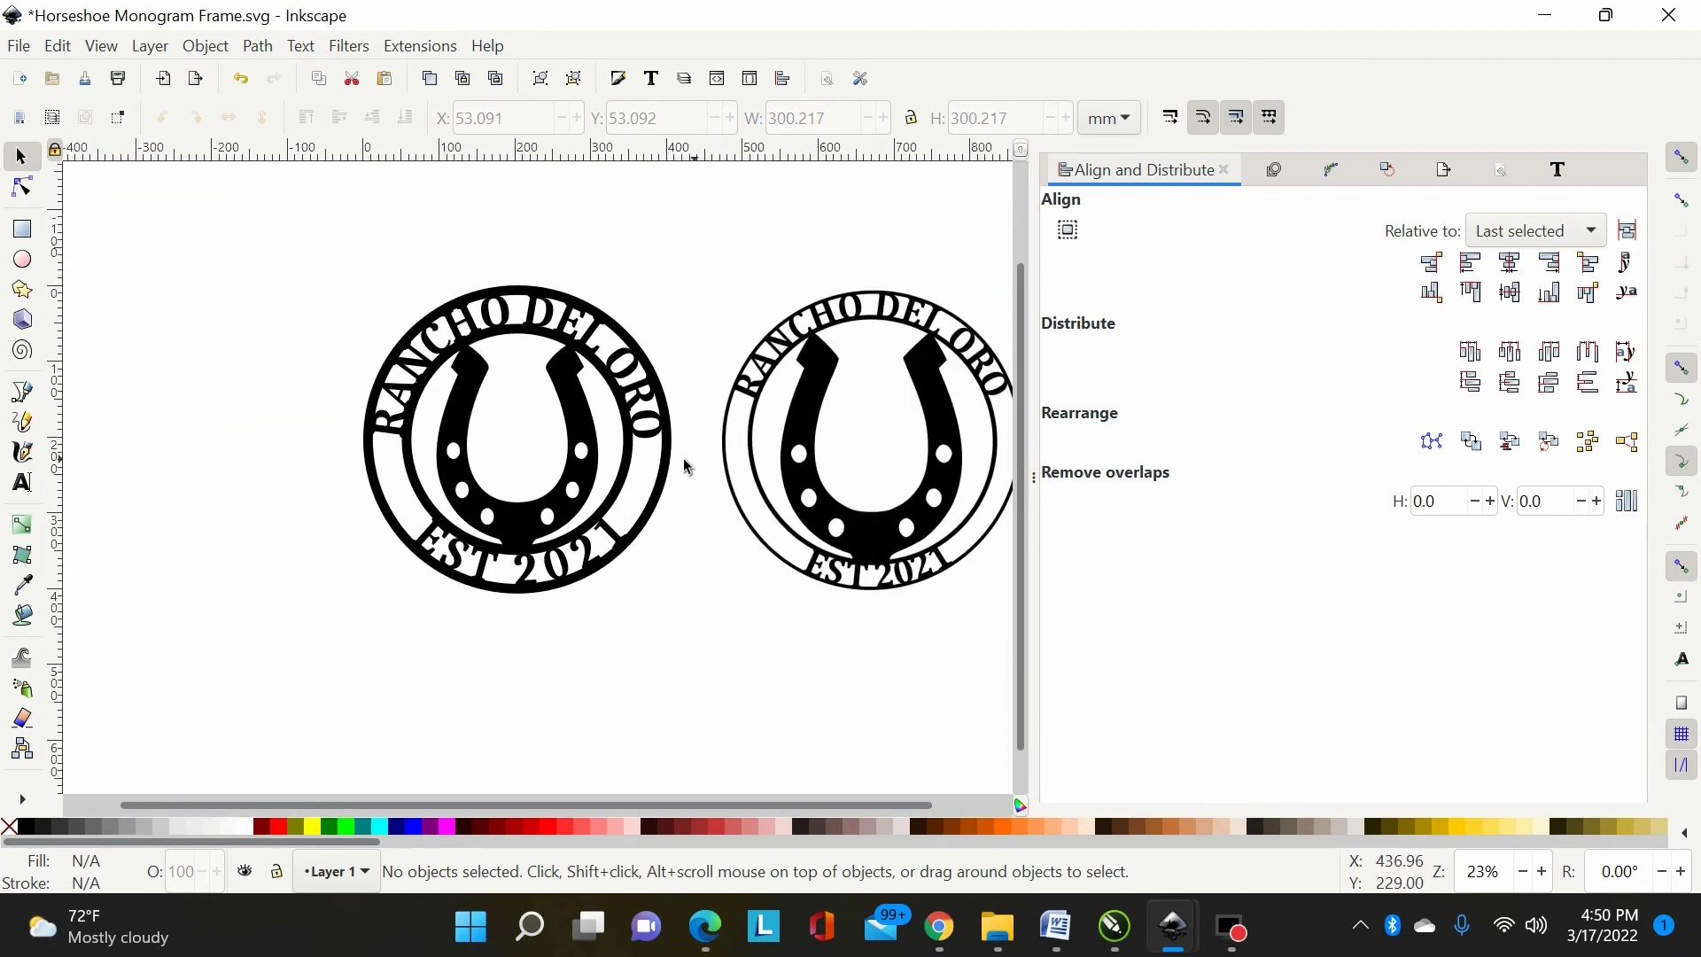
pyautogui.press('+')
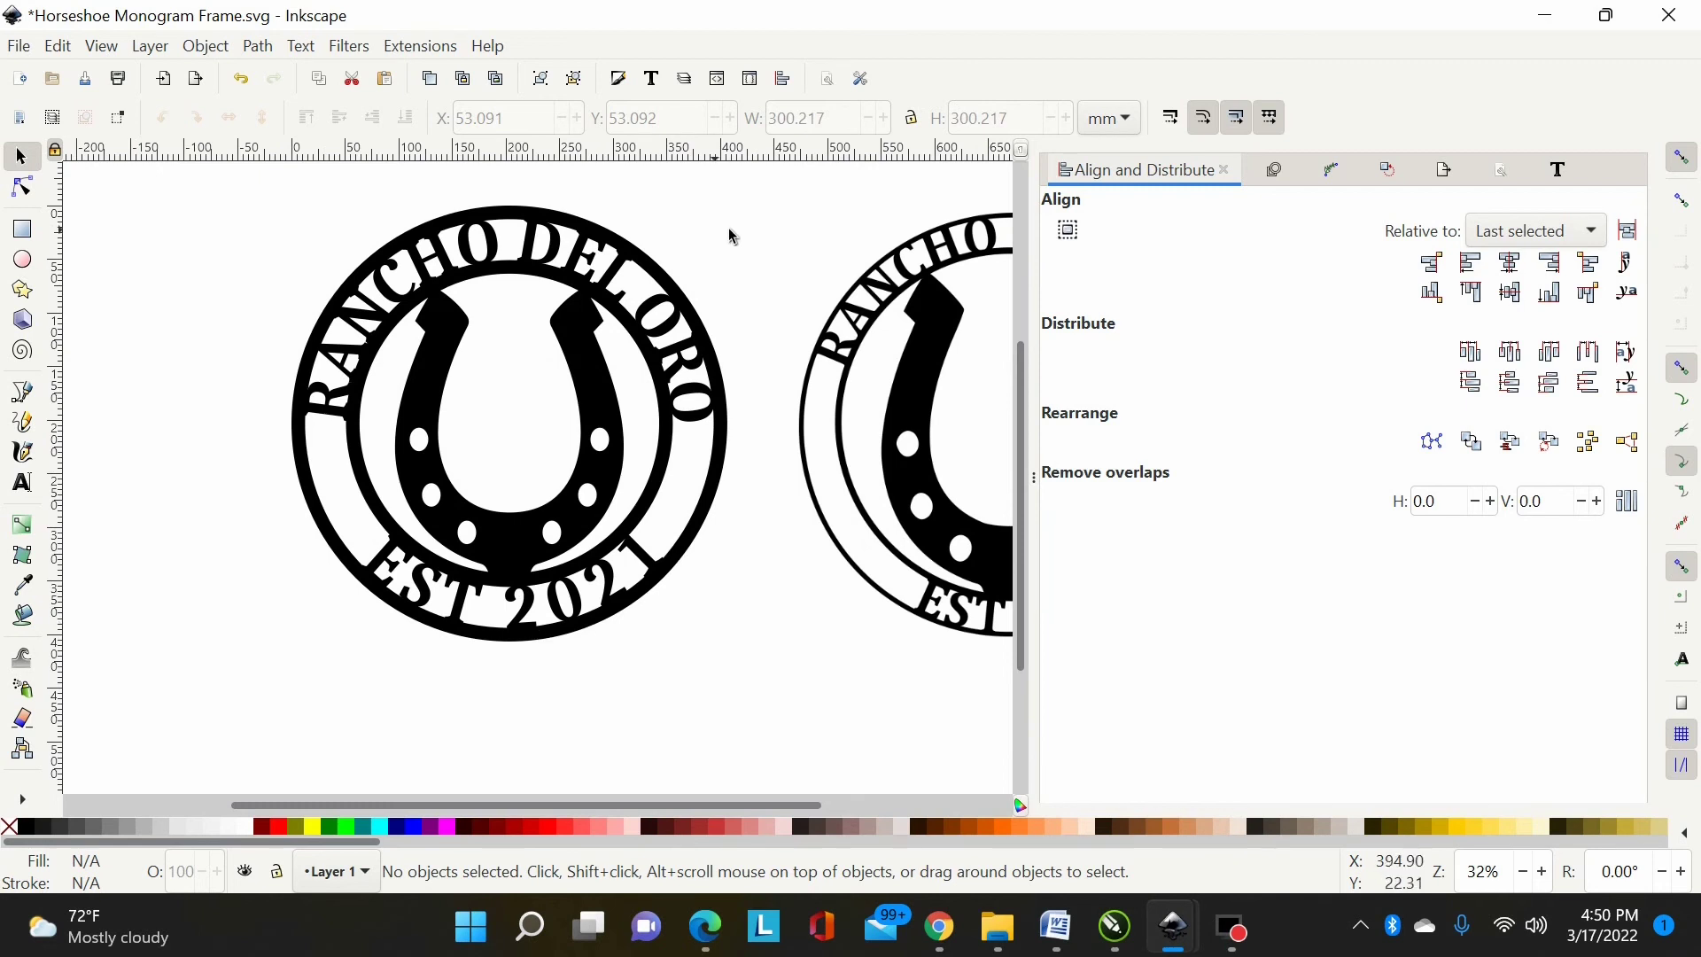
pyautogui.moveTo(769, 186); pyautogui.dragTo(751, 673)
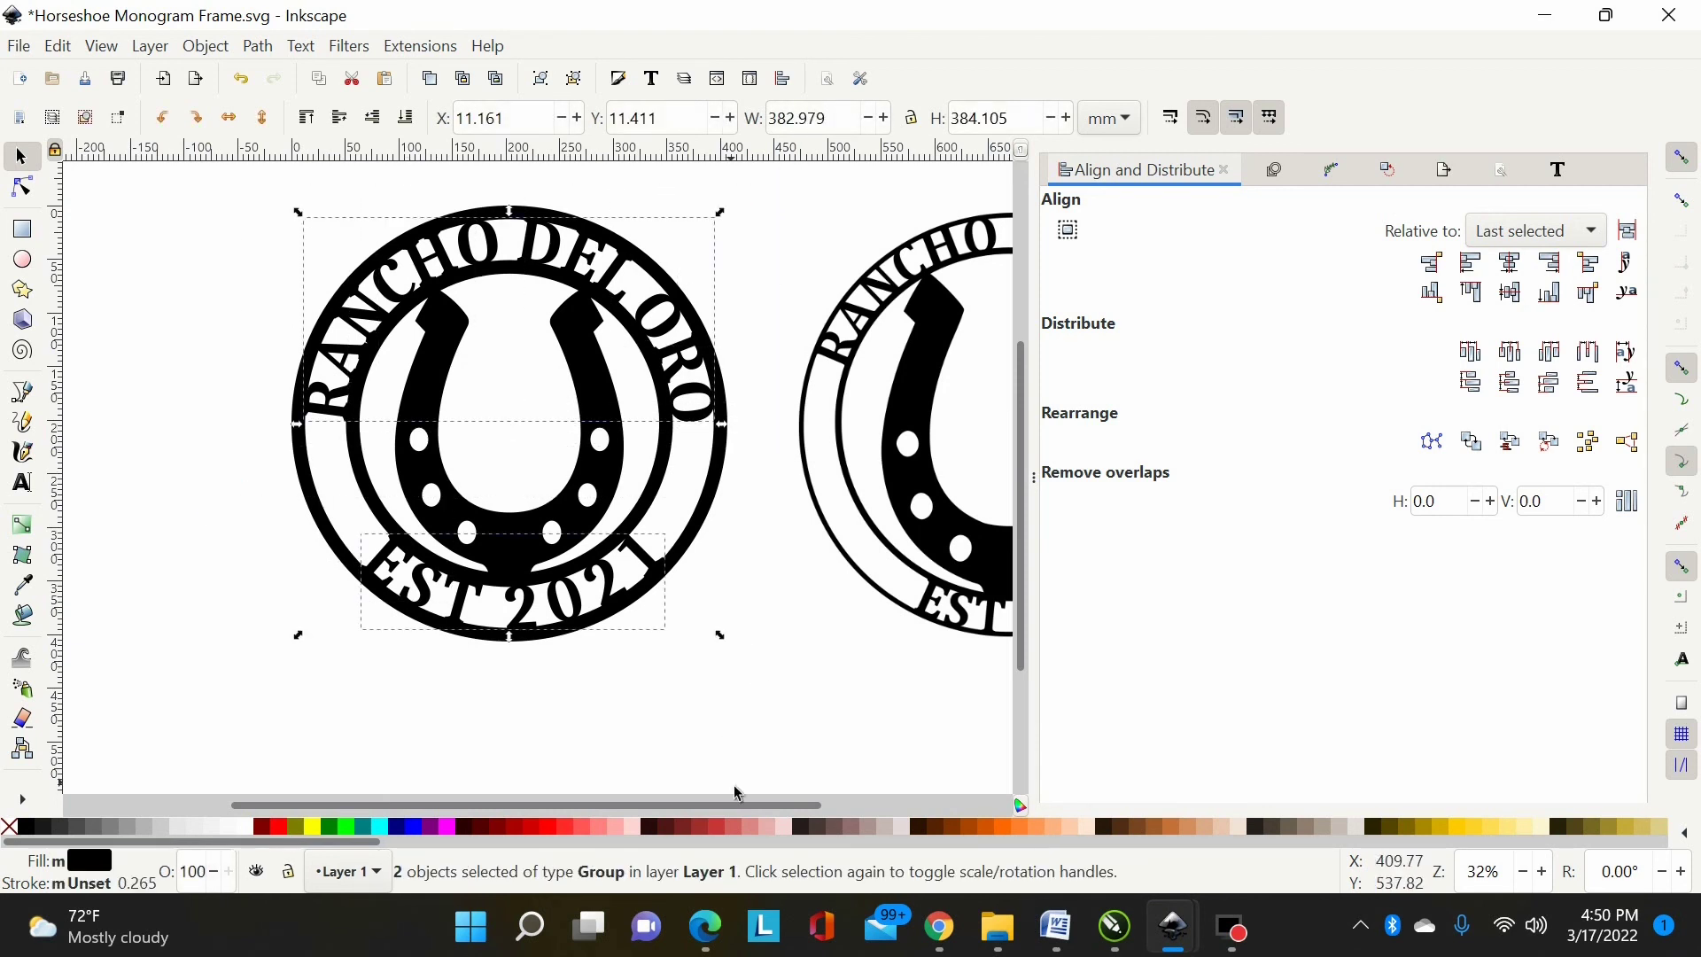
pyautogui.hotkey('ctrl', 'shift', 'g')
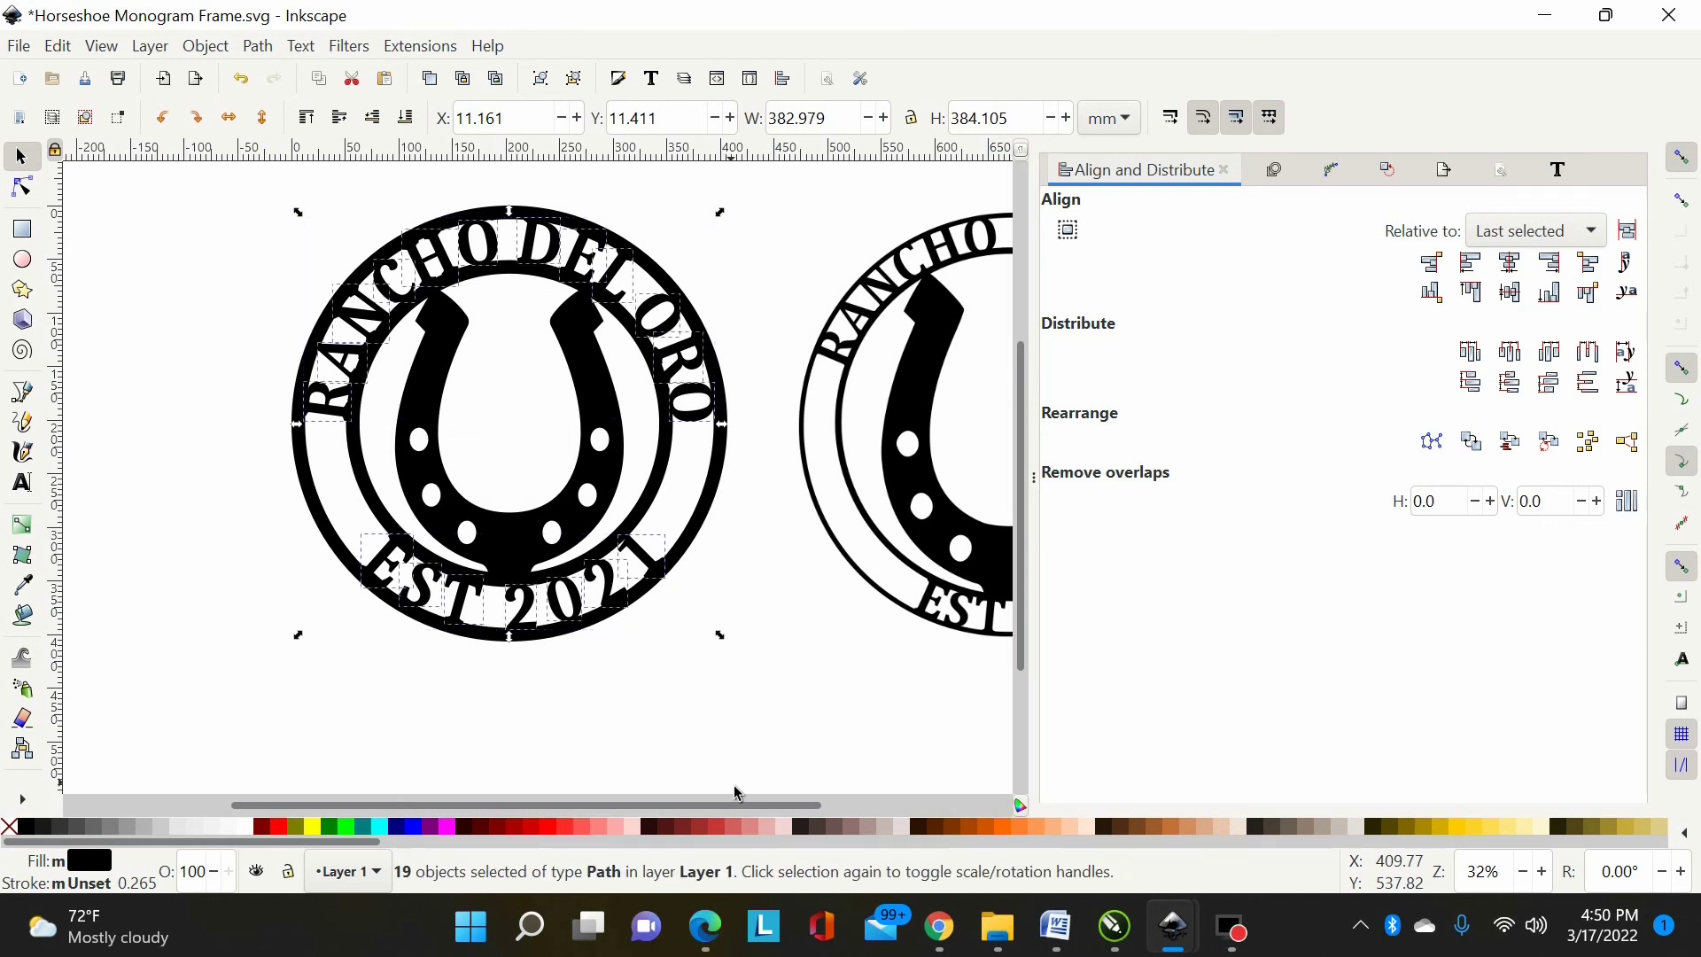
pyautogui.click(218, 49)
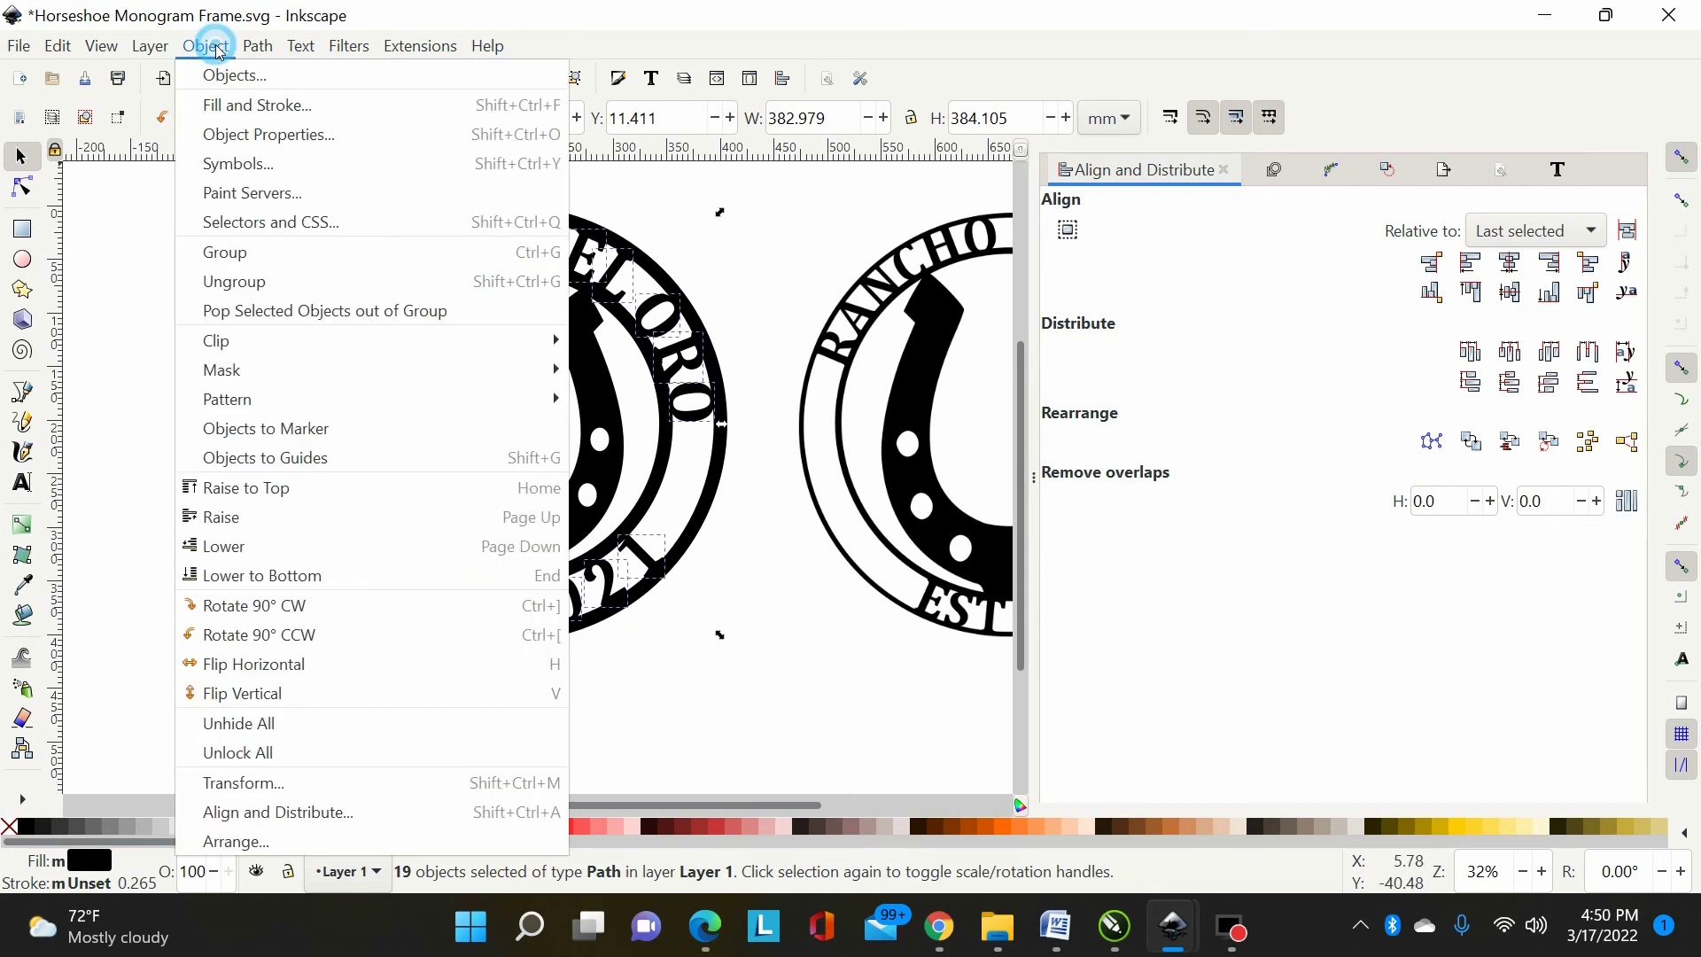
pyautogui.click(121, 301)
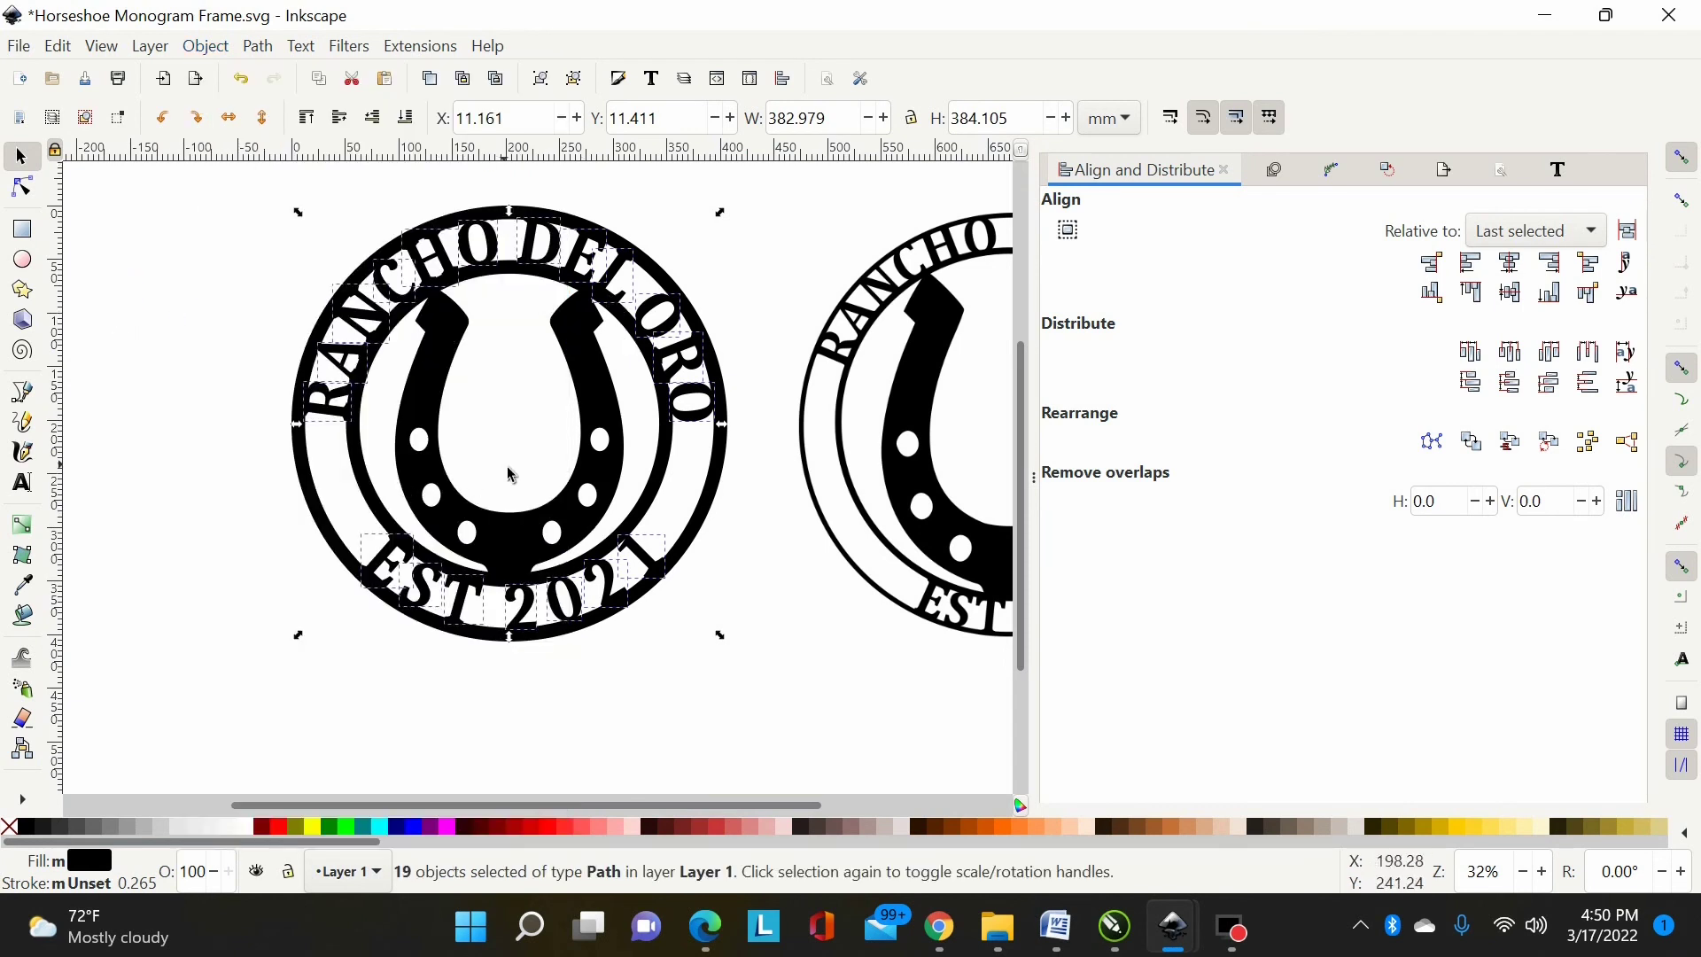
# Step: Select the complete thicker-ringed sign and merge the frame and all letters into one path with Union
pyautogui.moveTo(778, 177); pyautogui.dragTo(171, 719)
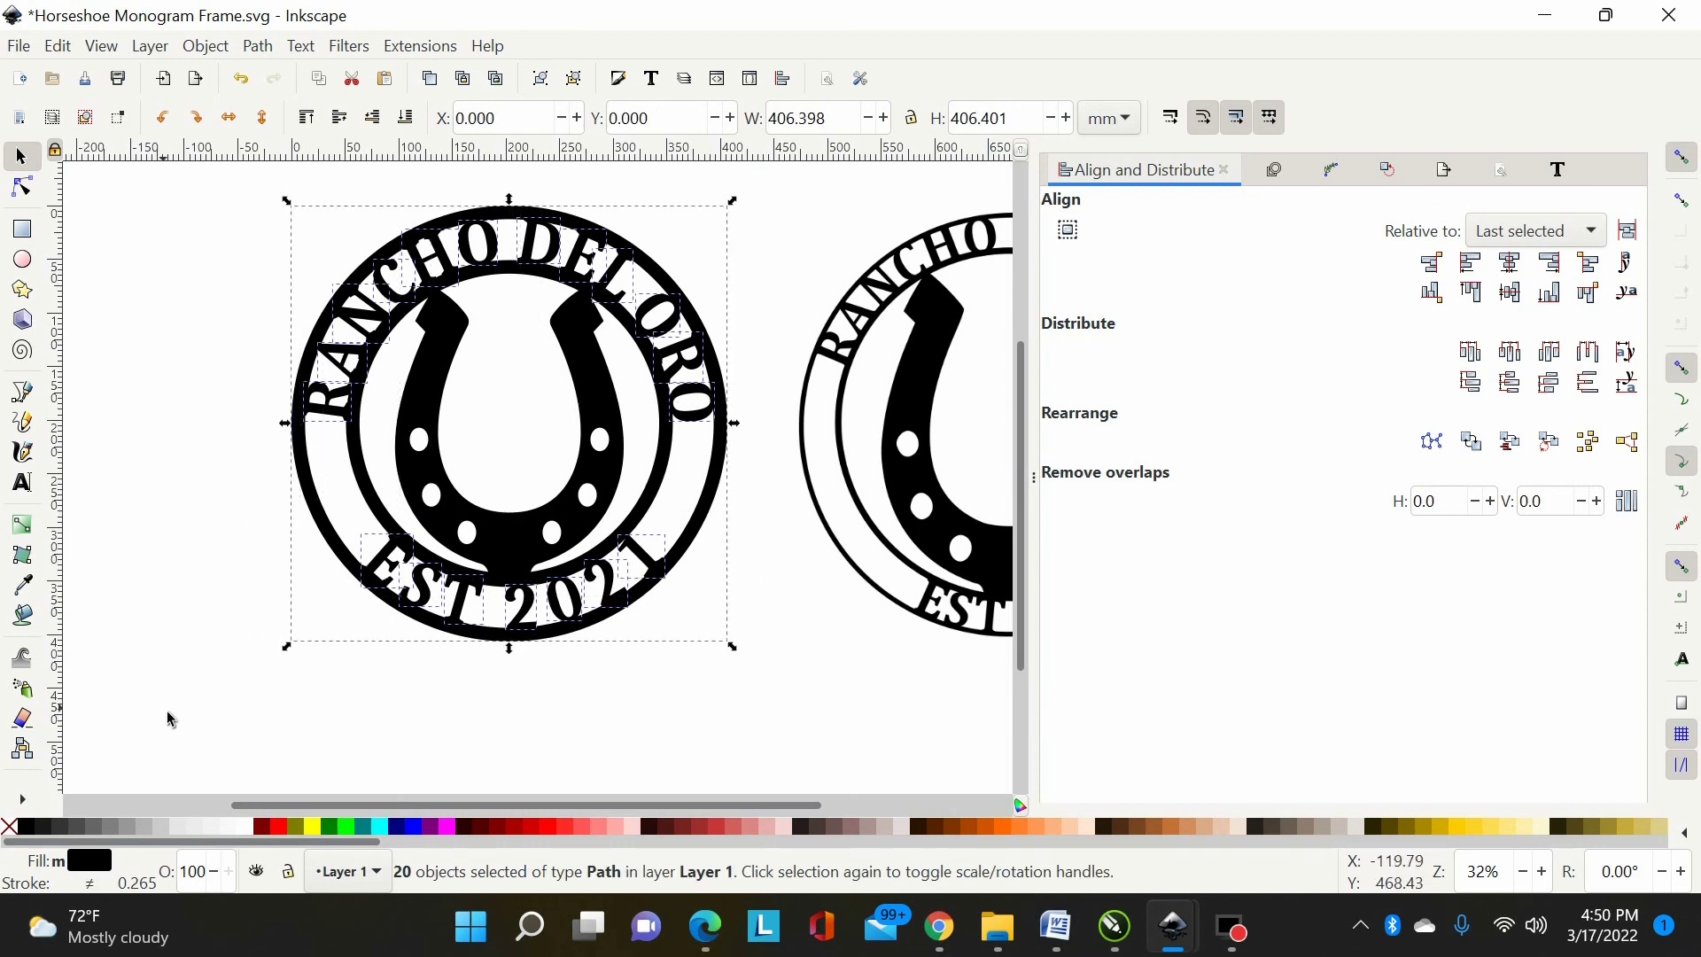
pyautogui.click(258, 46)
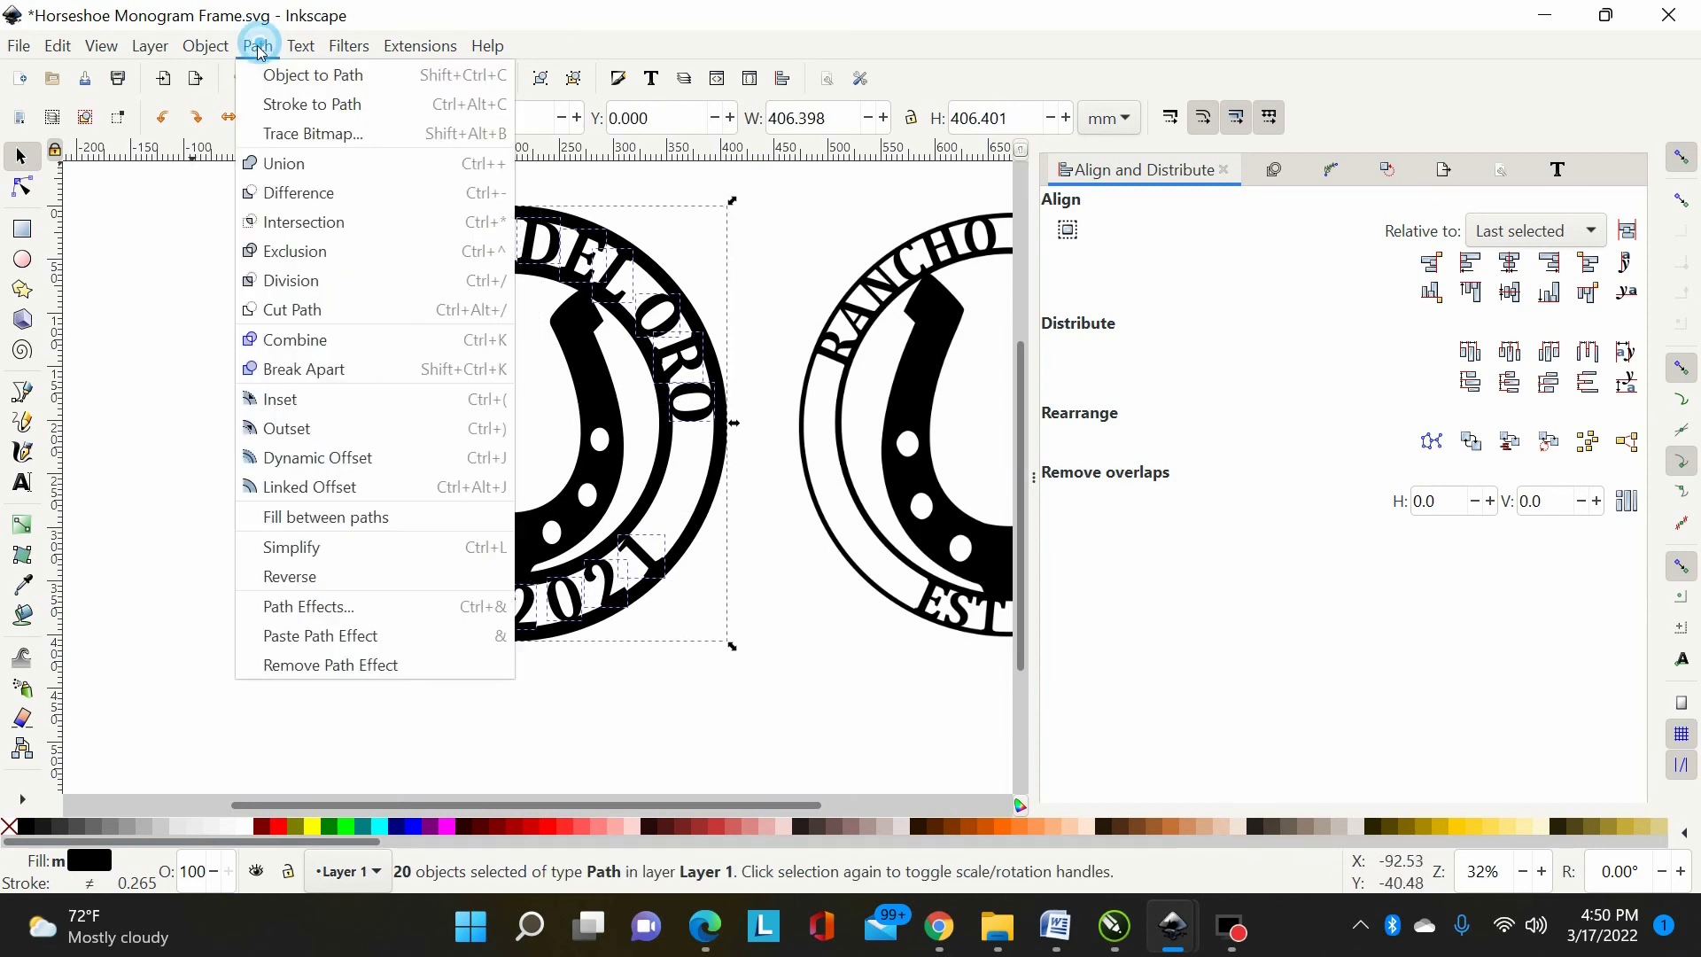
pyautogui.click(285, 168)
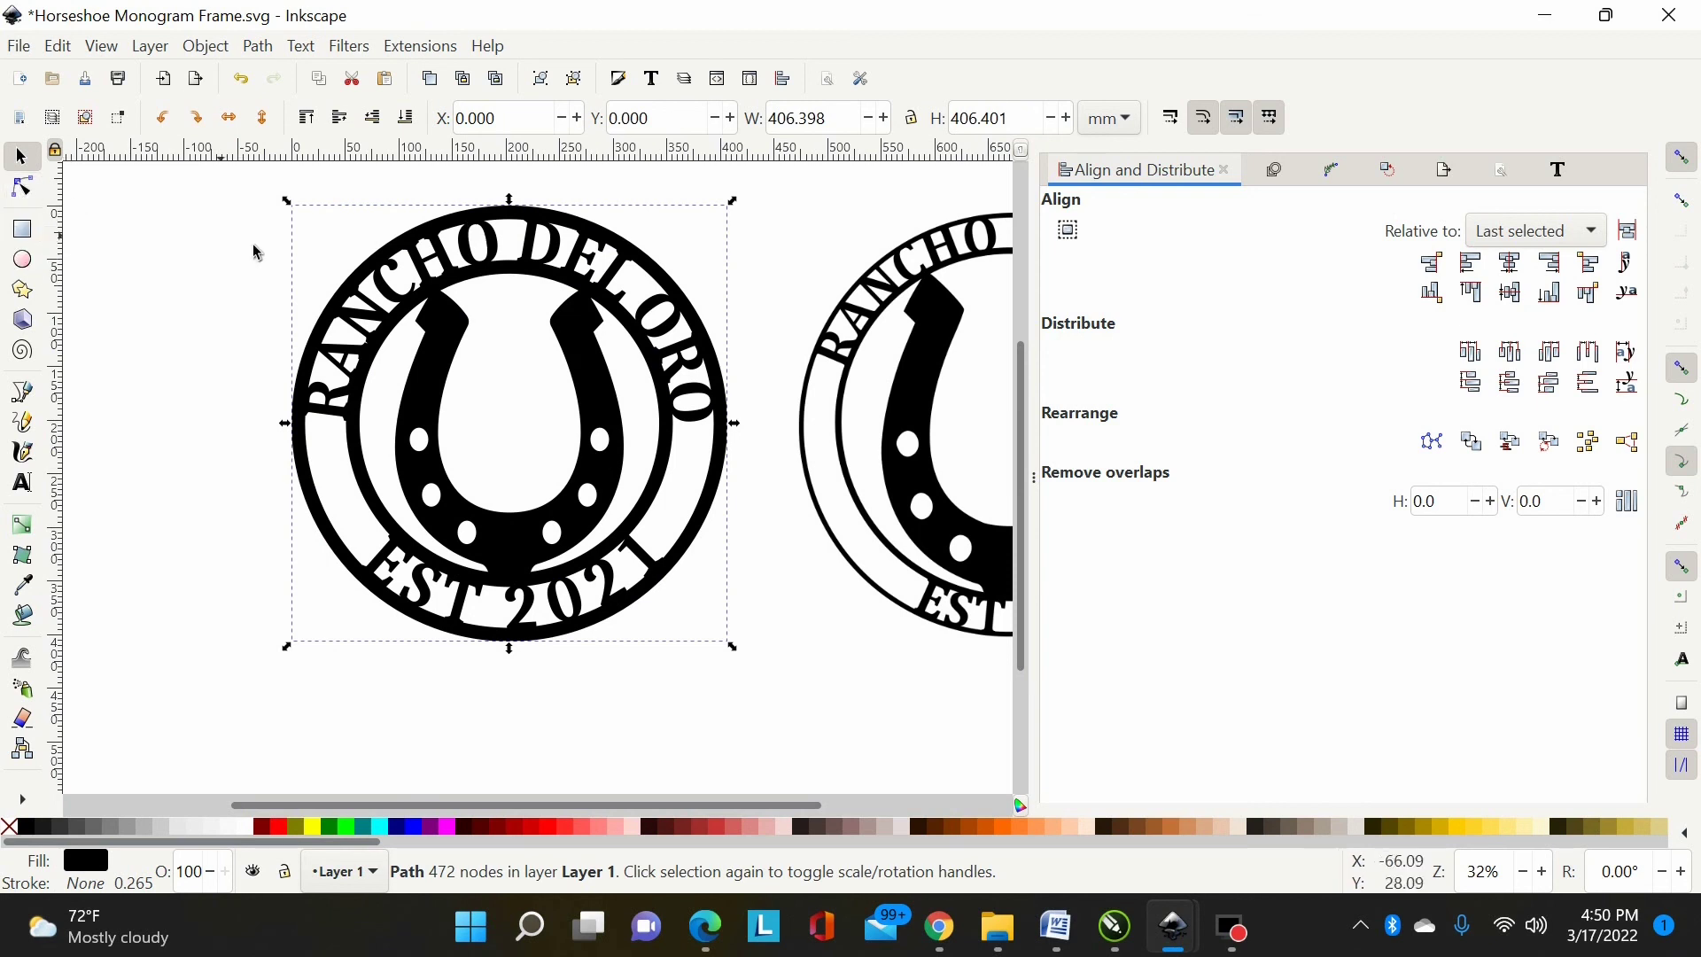
# Step: Inspect the merged path's nodes where the RANCHO DEL ORO letters meet the rings, looking for stray notches down to the first R
pyautogui.scroll(3, 391, 330)
pyautogui.scroll(4, 592, 394)
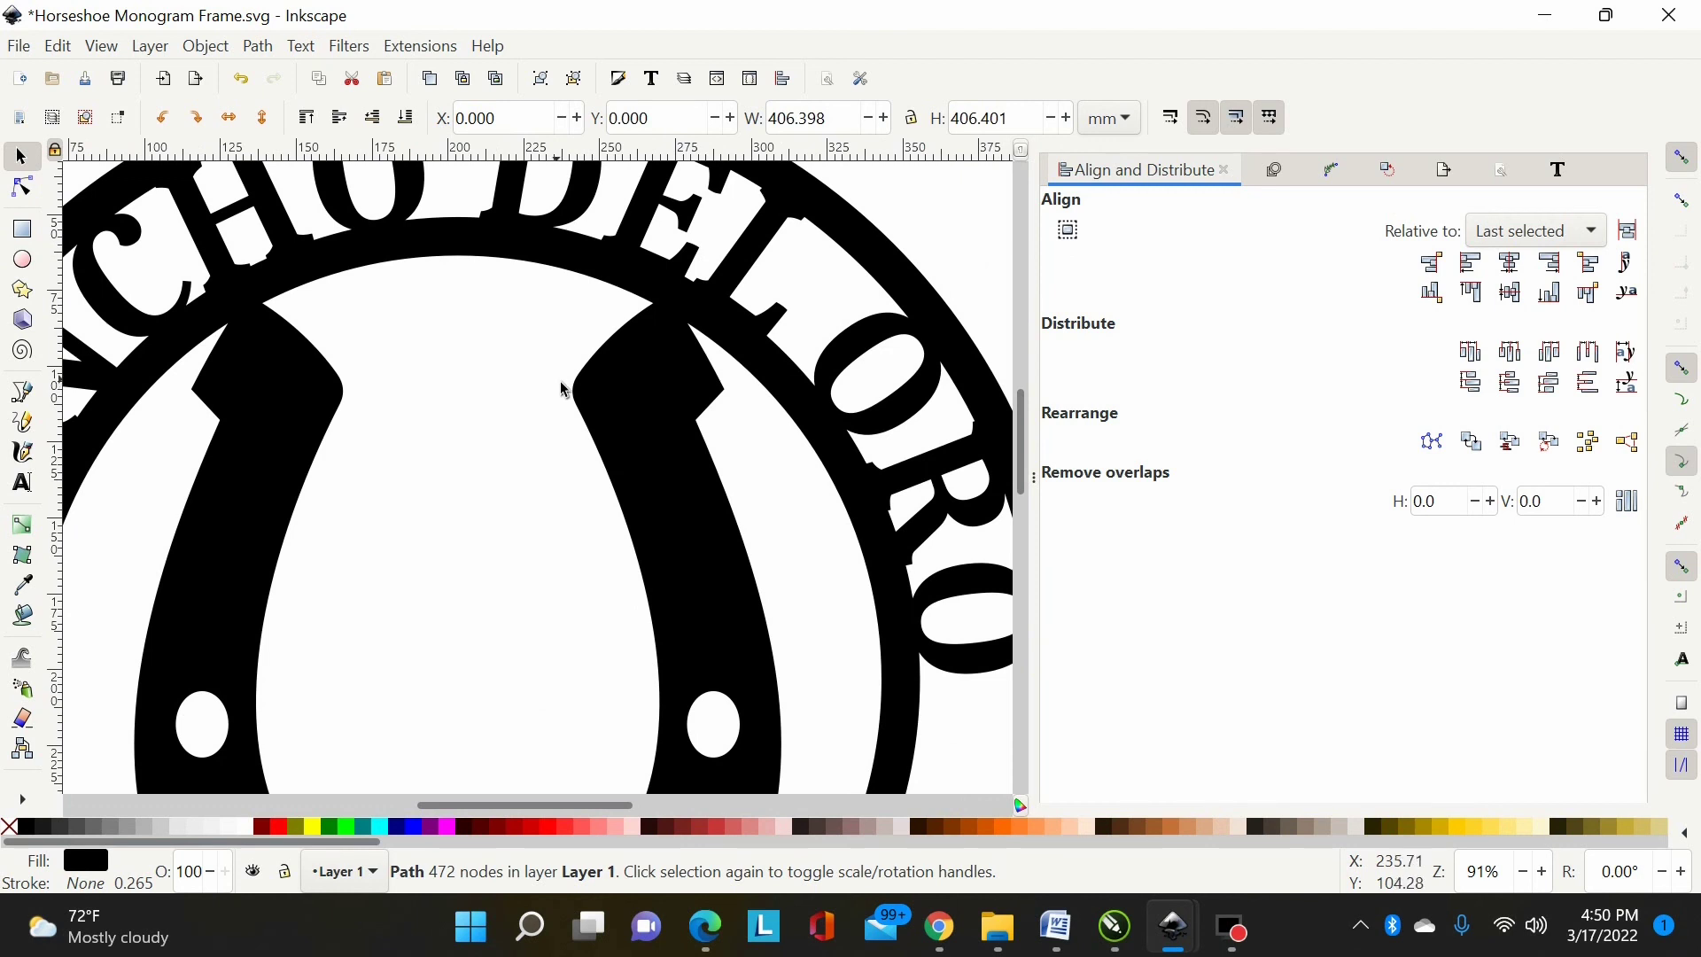
pyautogui.scroll(1, 564, 390)
pyautogui.scroll(3, 543, 417)
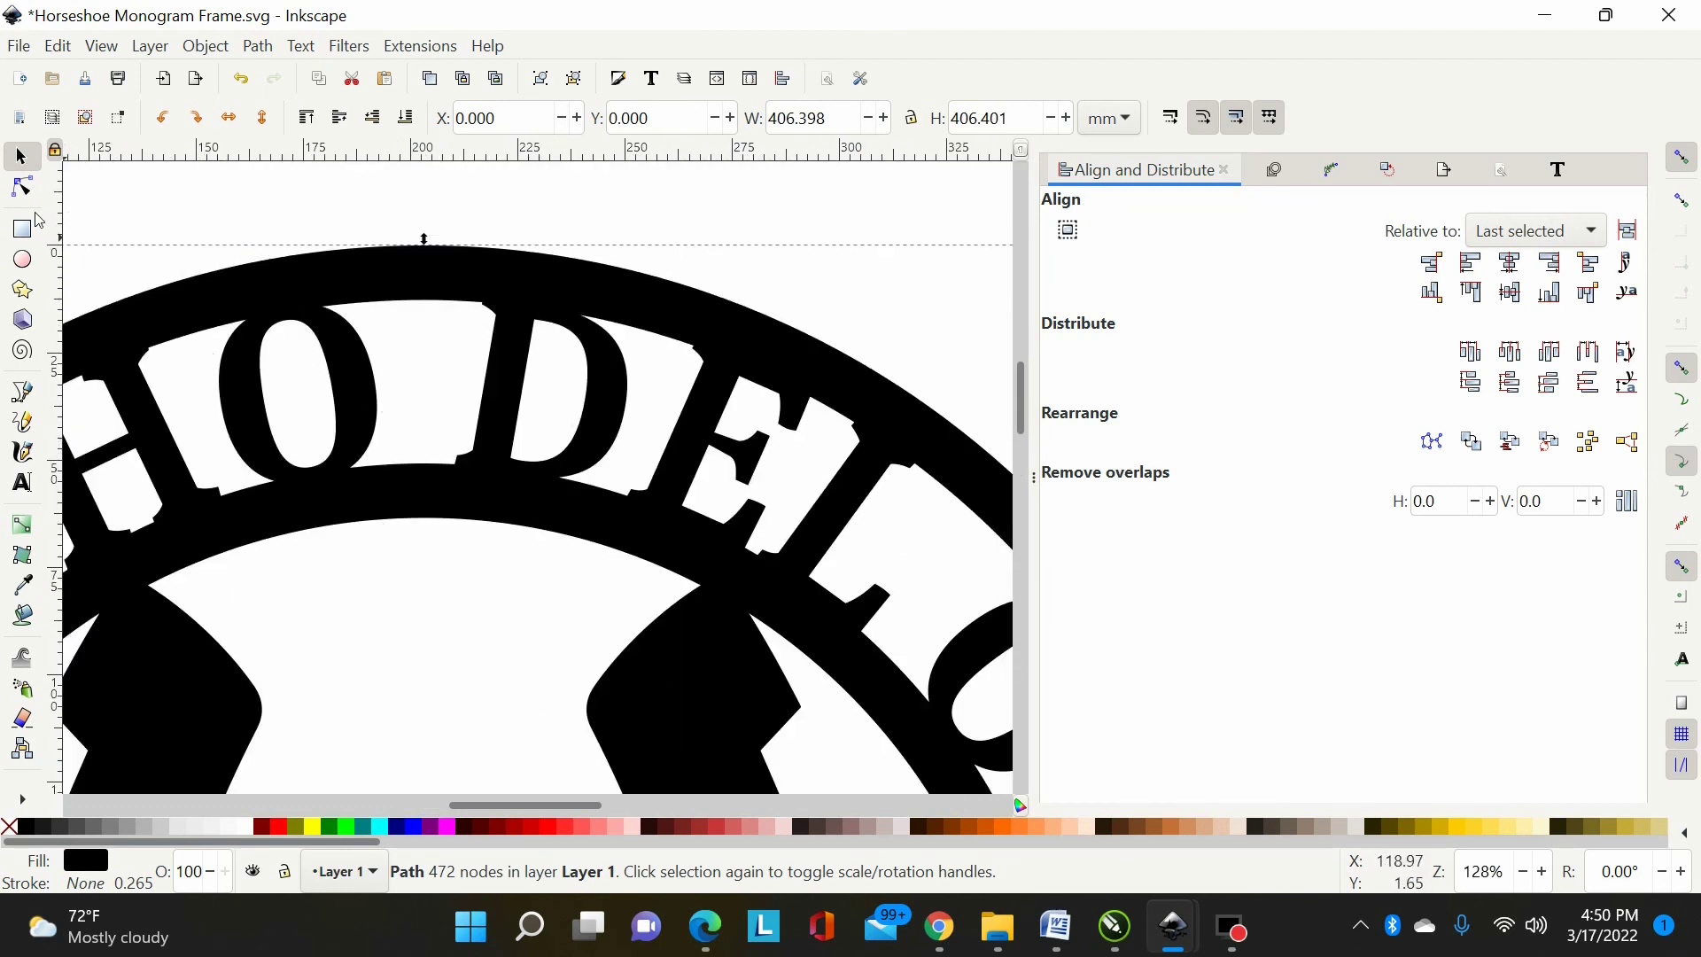
pyautogui.click(22, 186)
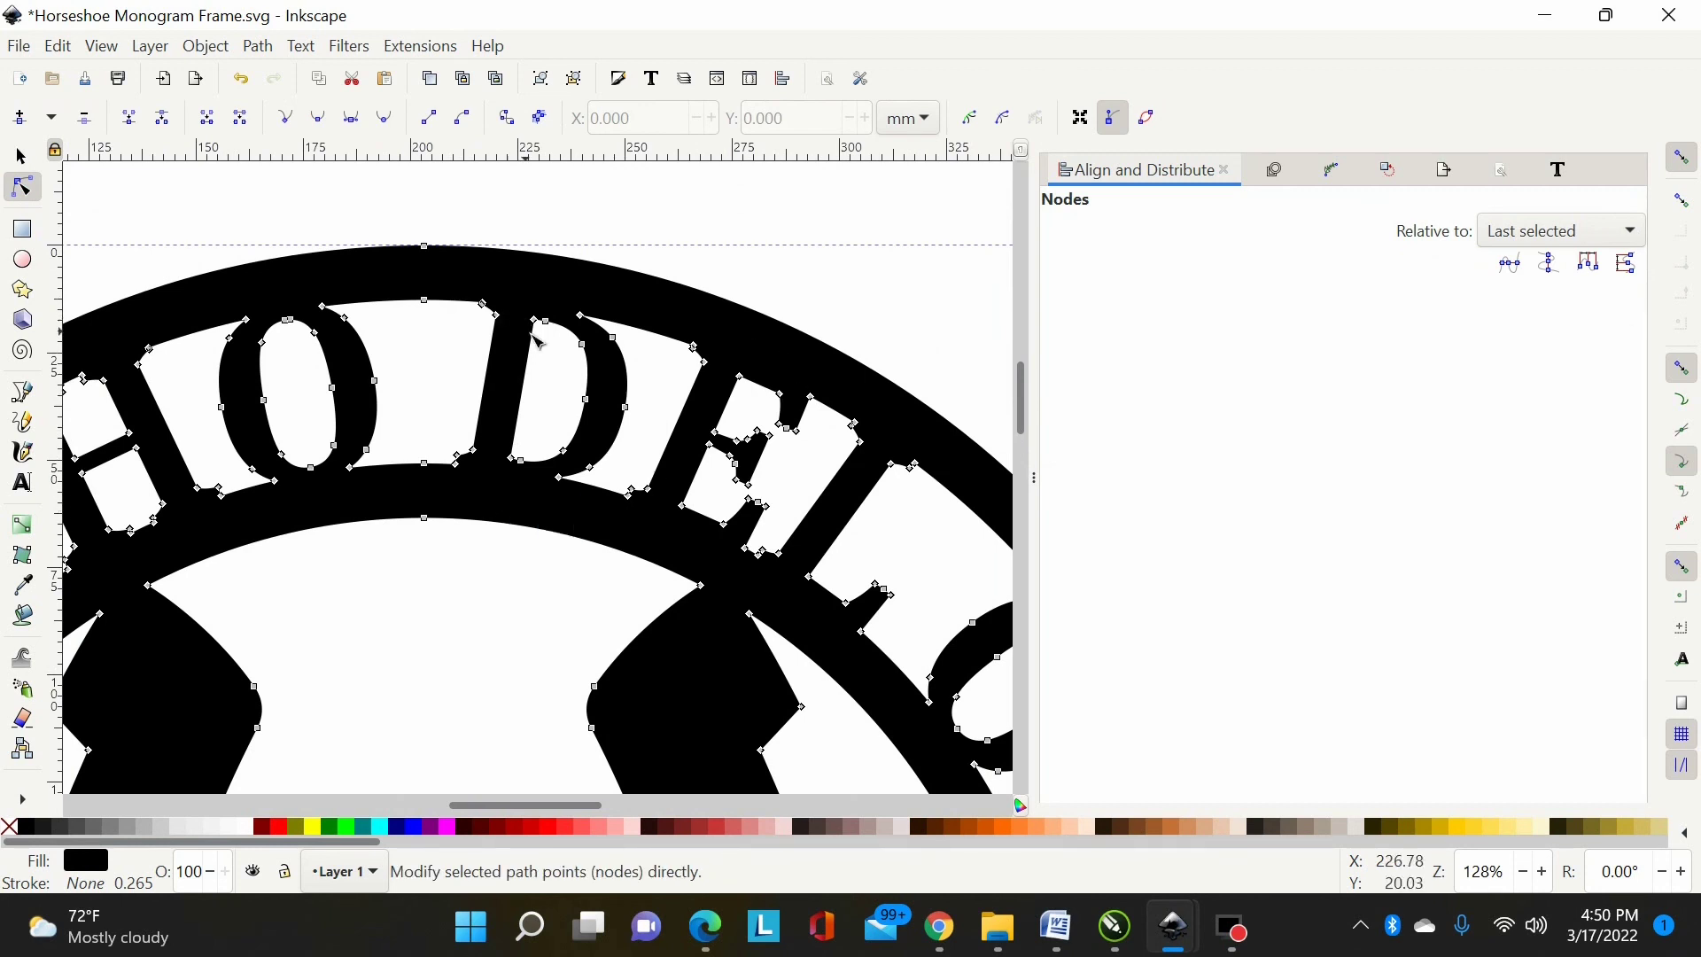
pyautogui.press('+')
pyautogui.press('+')
pyautogui.press('+')
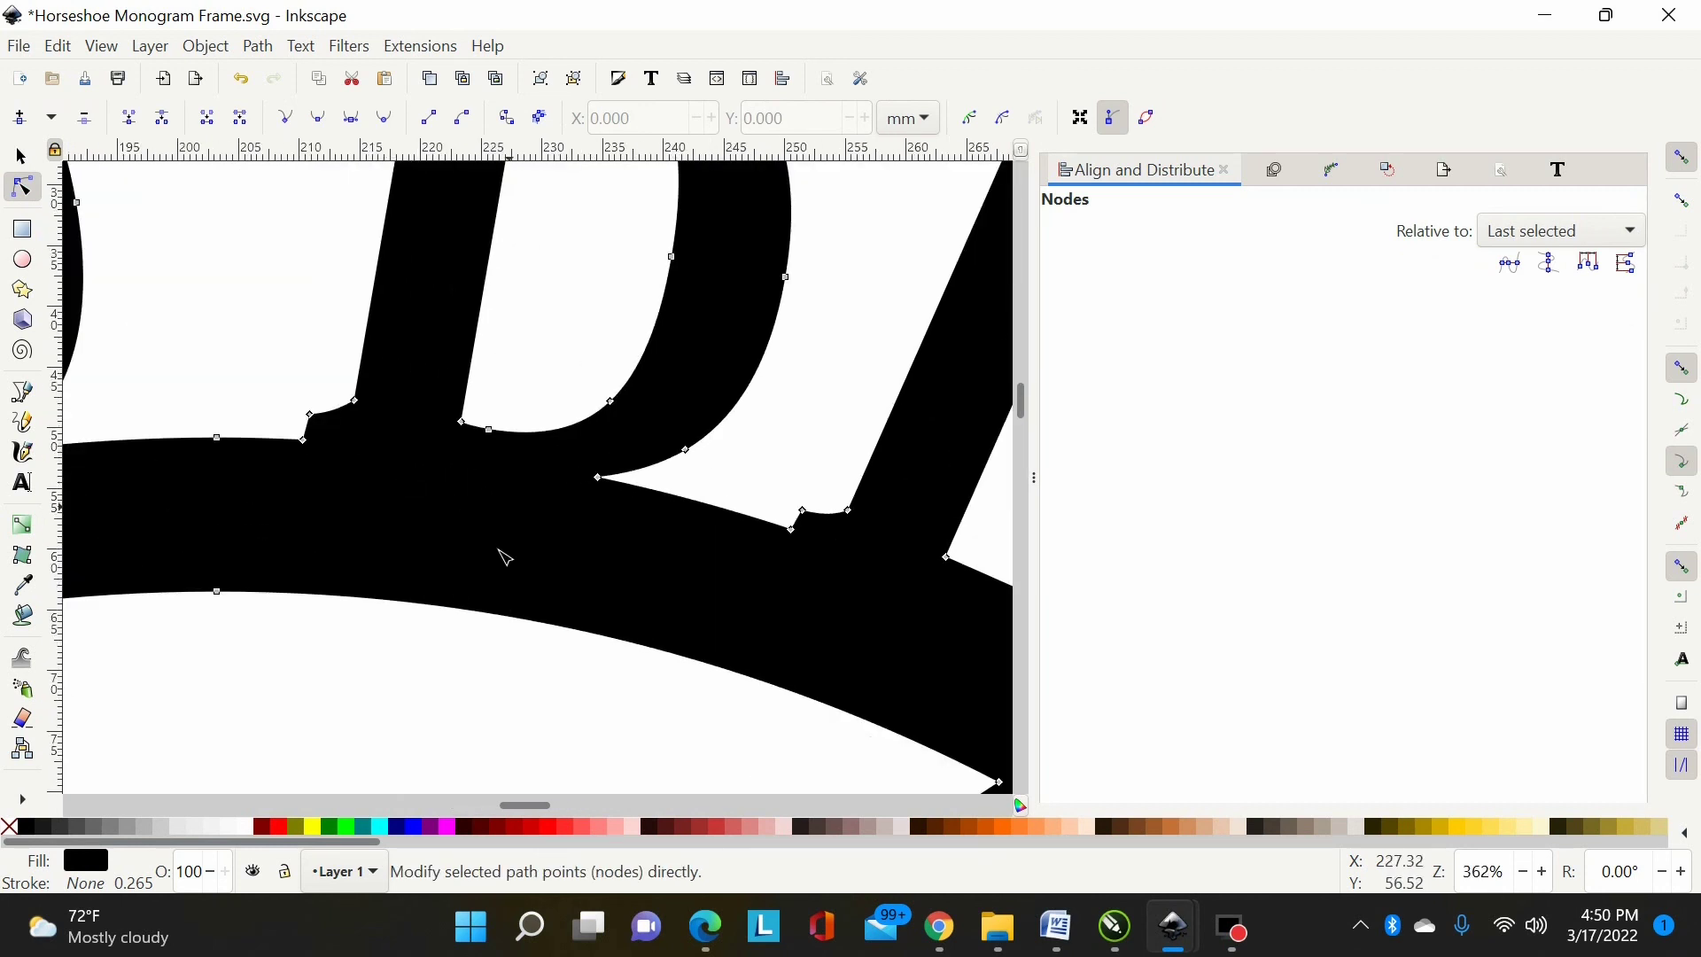
pyautogui.moveTo(535, 809); pyautogui.dragTo(422, 809)
pyautogui.scroll(-6, 506, 617)
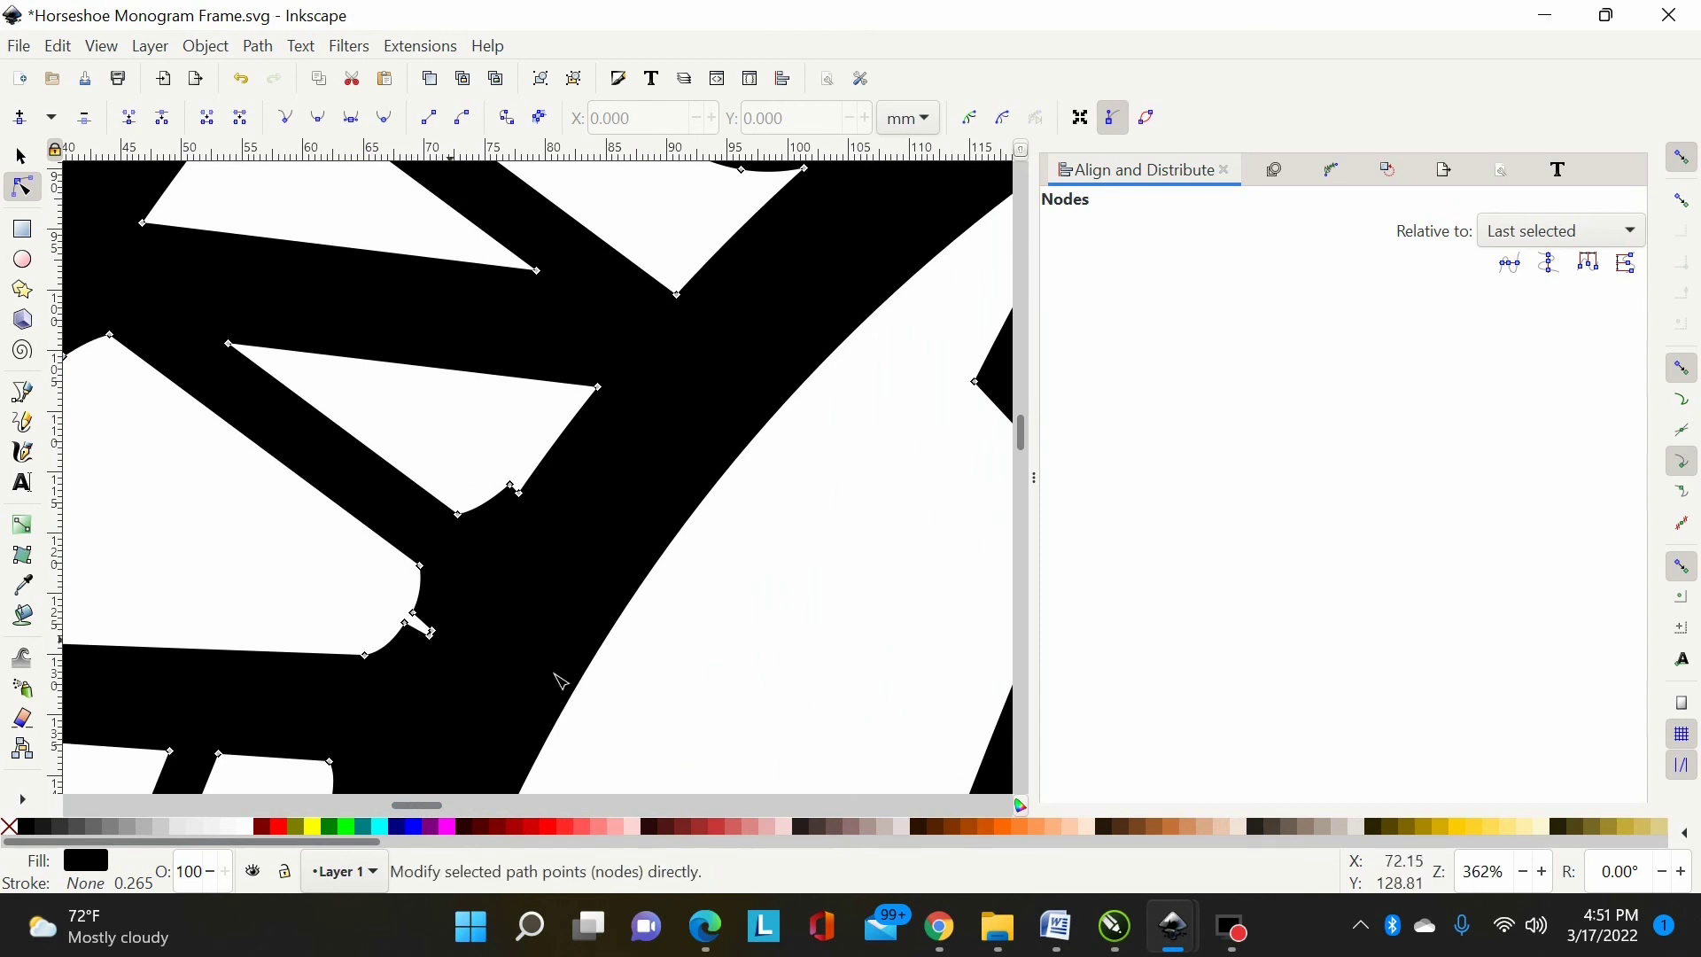
pyautogui.scroll(-4, 585, 715)
pyautogui.moveTo(452, 809); pyautogui.dragTo(441, 810)
pyautogui.scroll(-3, 454, 664)
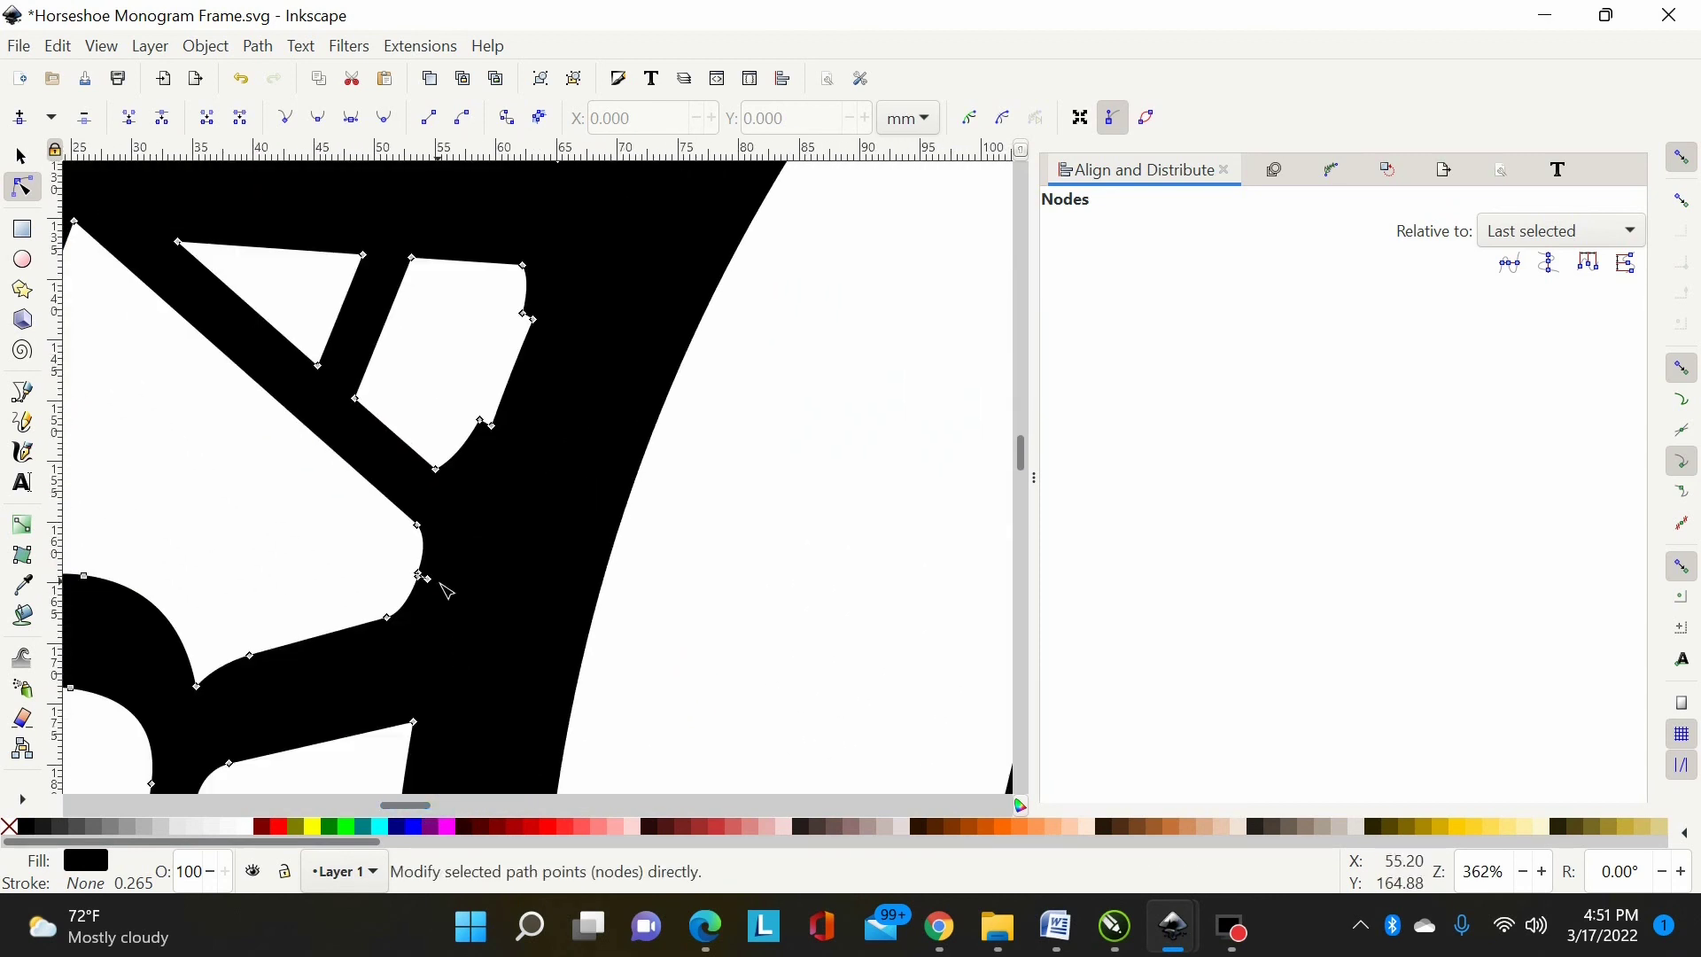
pyautogui.scroll(-2, 447, 591)
pyautogui.moveTo(424, 808); pyautogui.dragTo(414, 813)
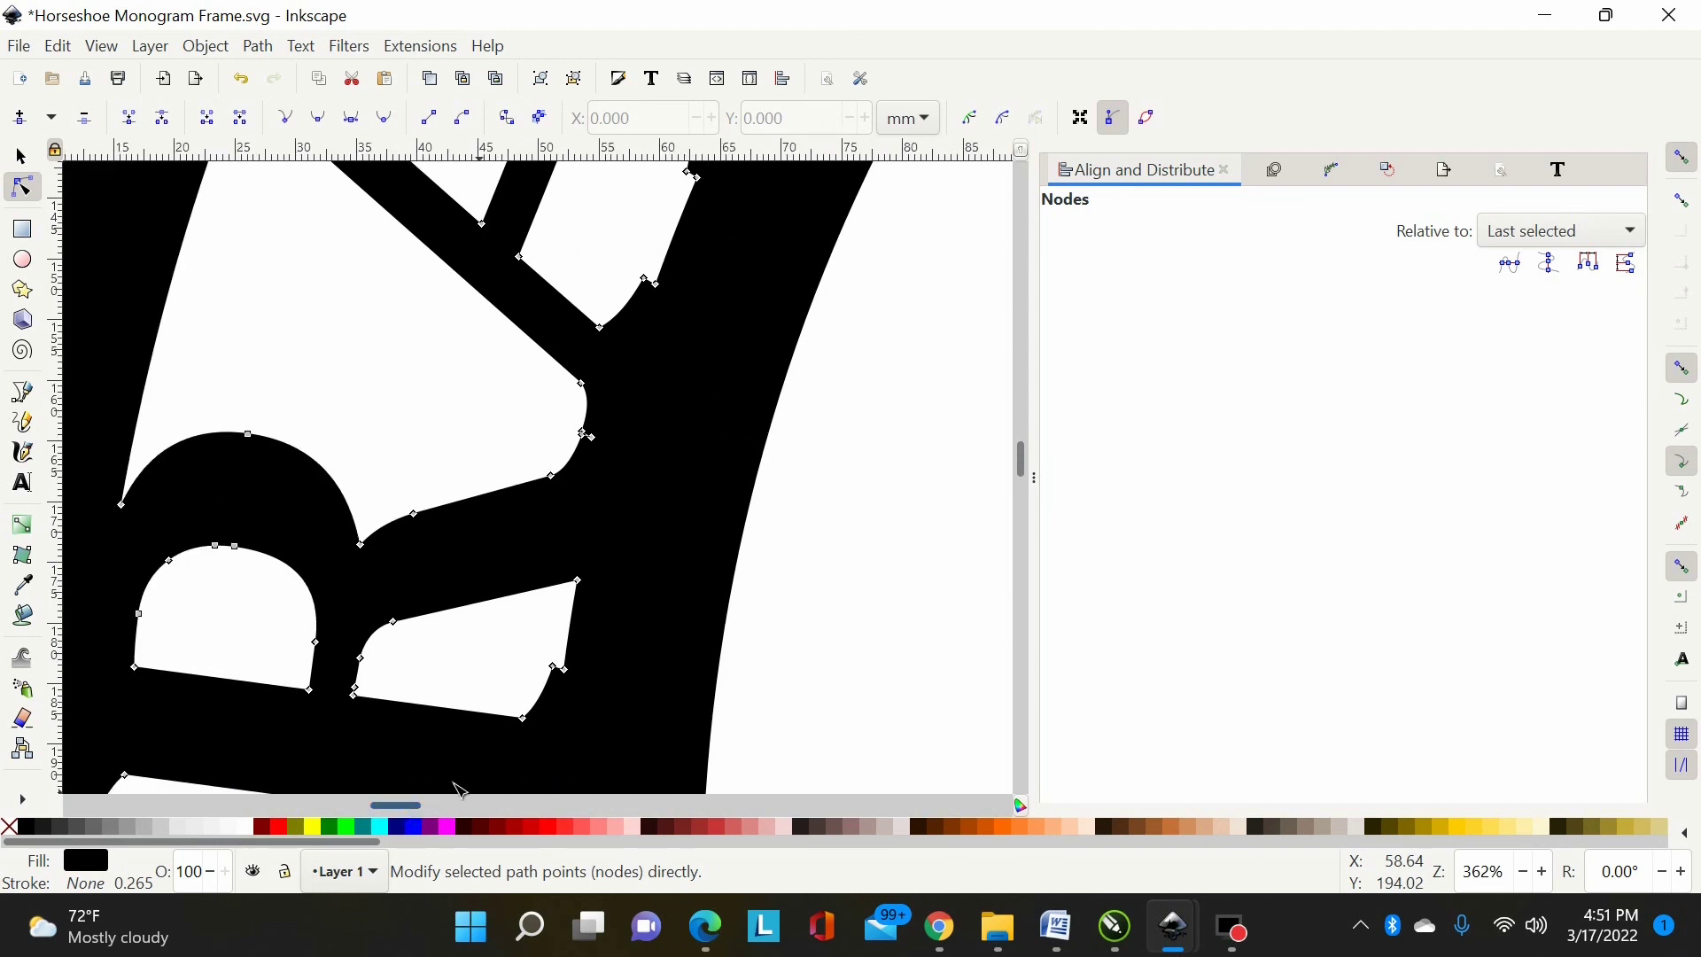
# Step: Close the small notch between the first R and A of RANCHO by moving its corner node onto its neighbour and deleting the surplus nodes
pyautogui.keyDown('ctrl'); pyautogui.scroll(5, 535, 561); pyautogui.keyUp('ctrl')
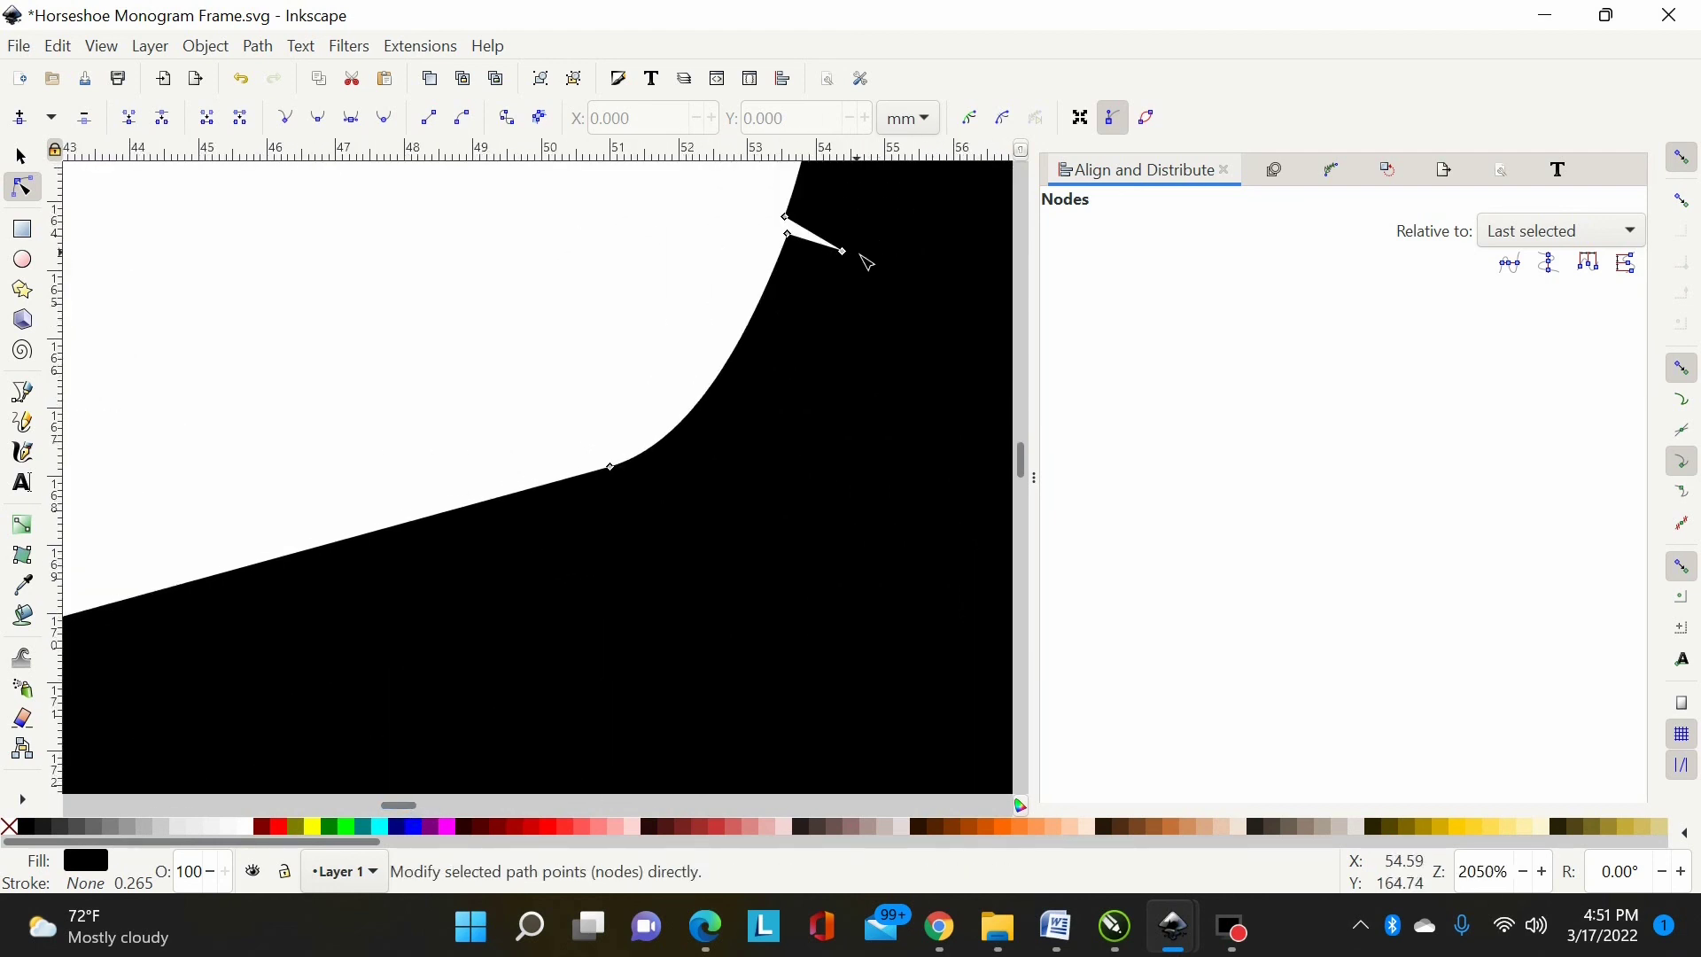
pyautogui.scroll(2, 866, 262)
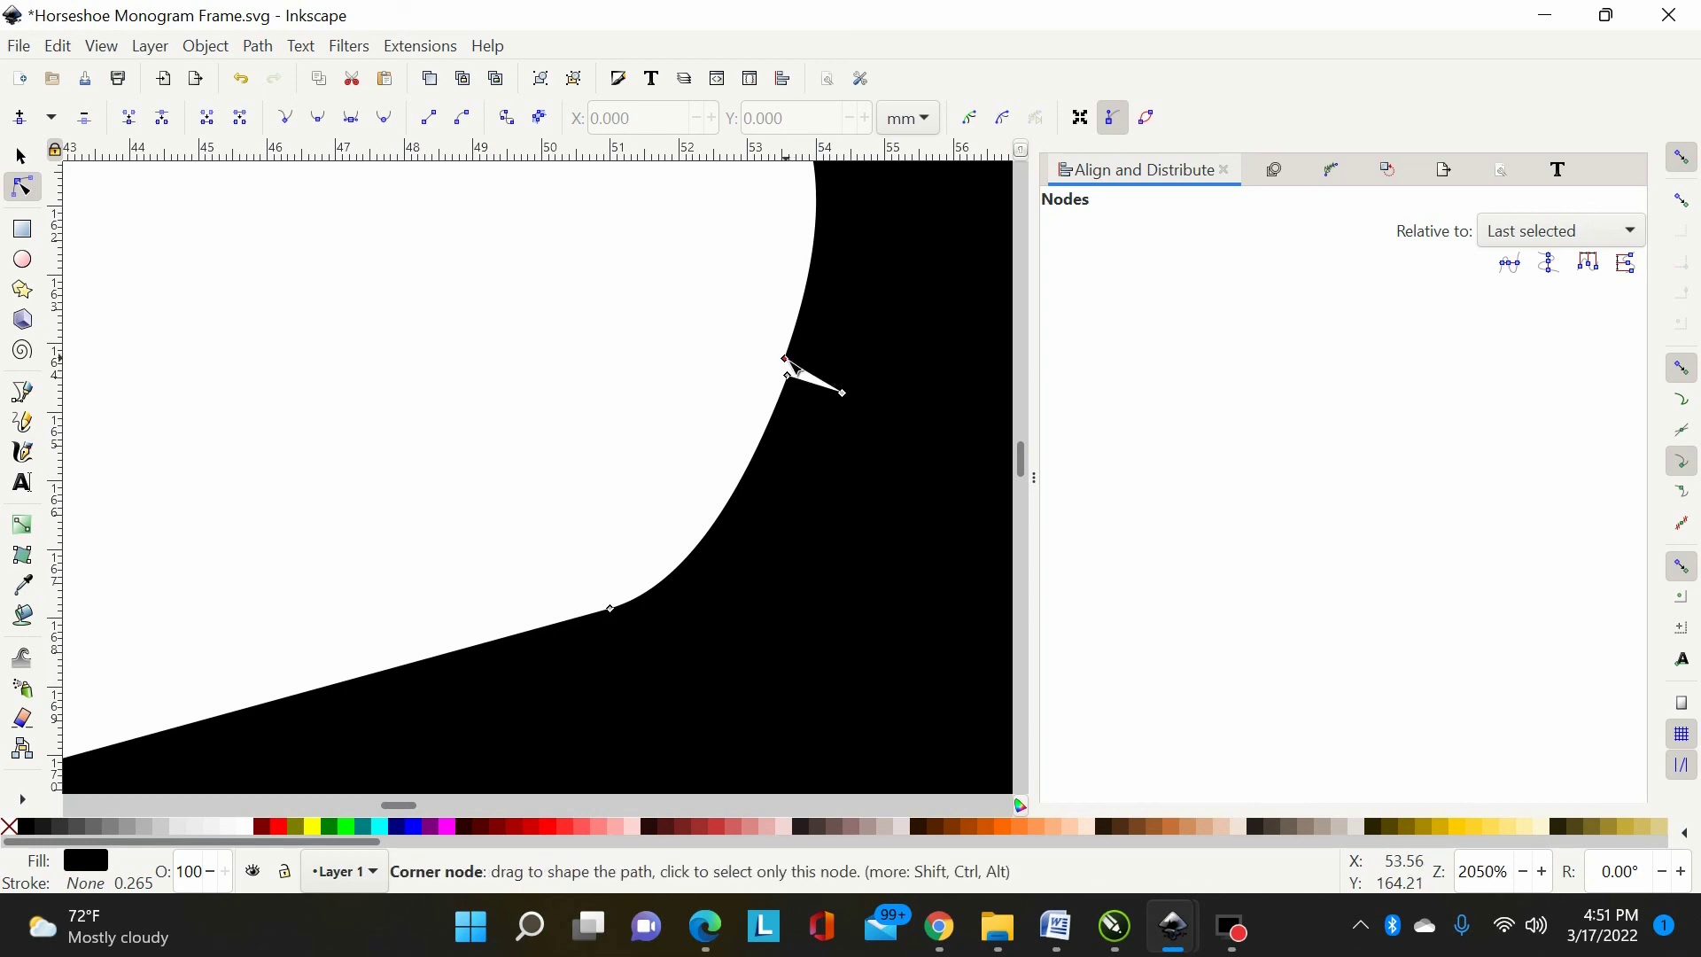
pyautogui.moveTo(786, 358); pyautogui.dragTo(792, 375)
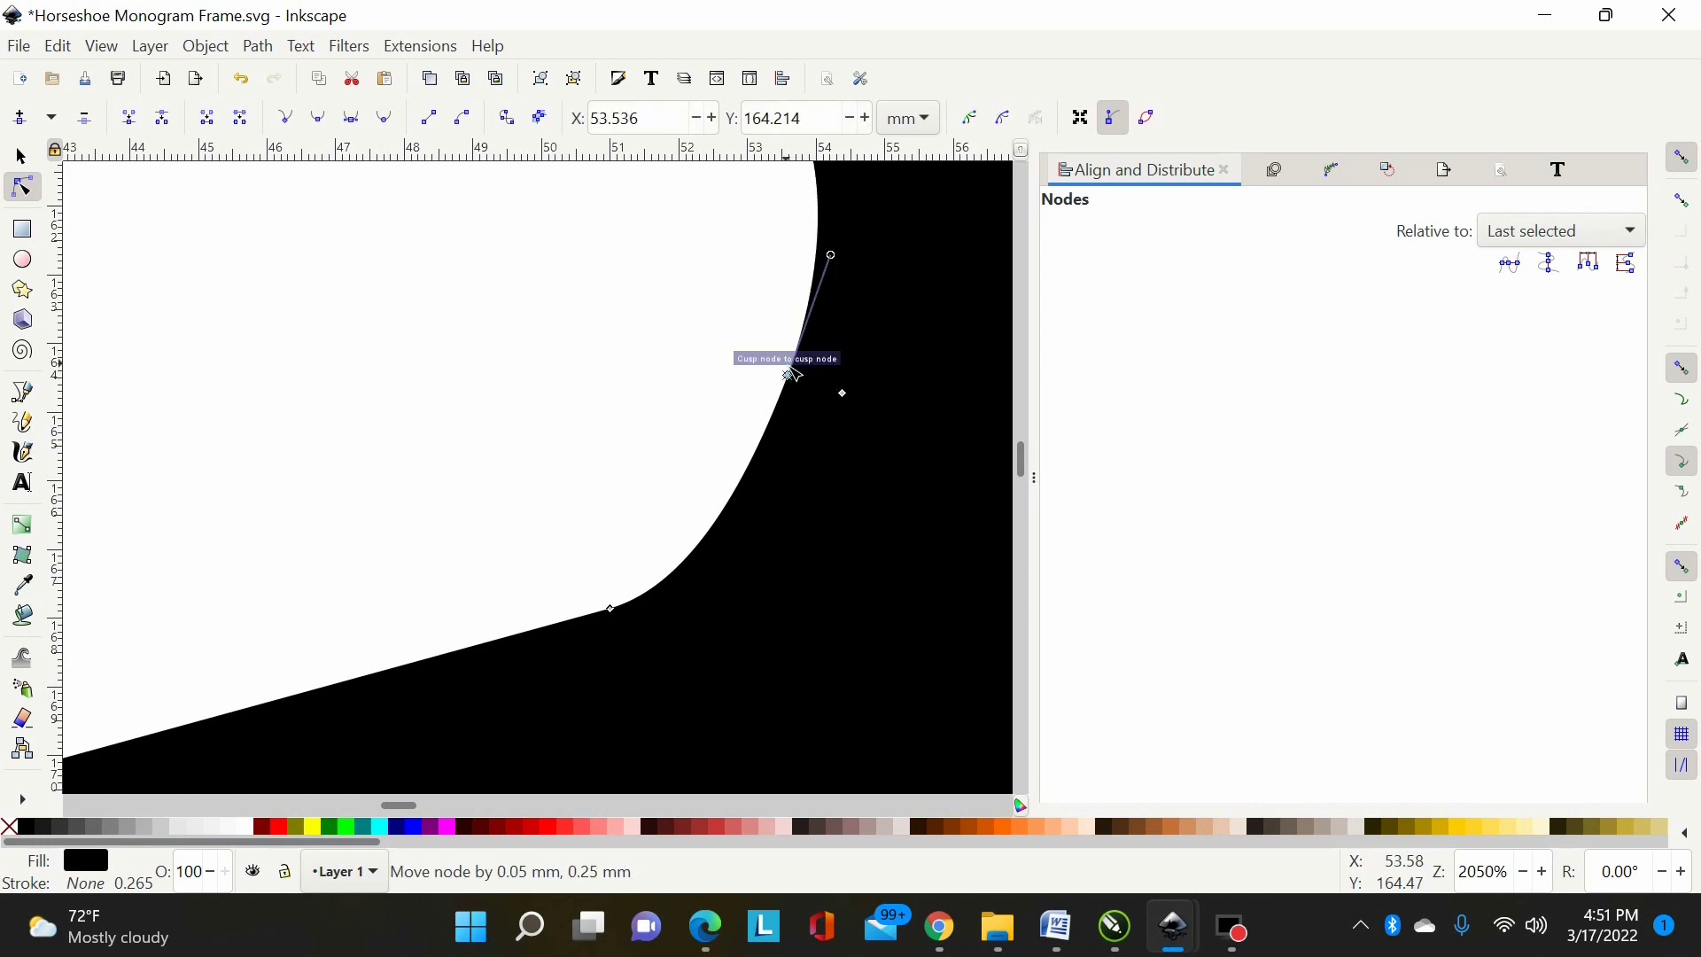
pyautogui.moveTo(706, 336); pyautogui.dragTo(931, 444)
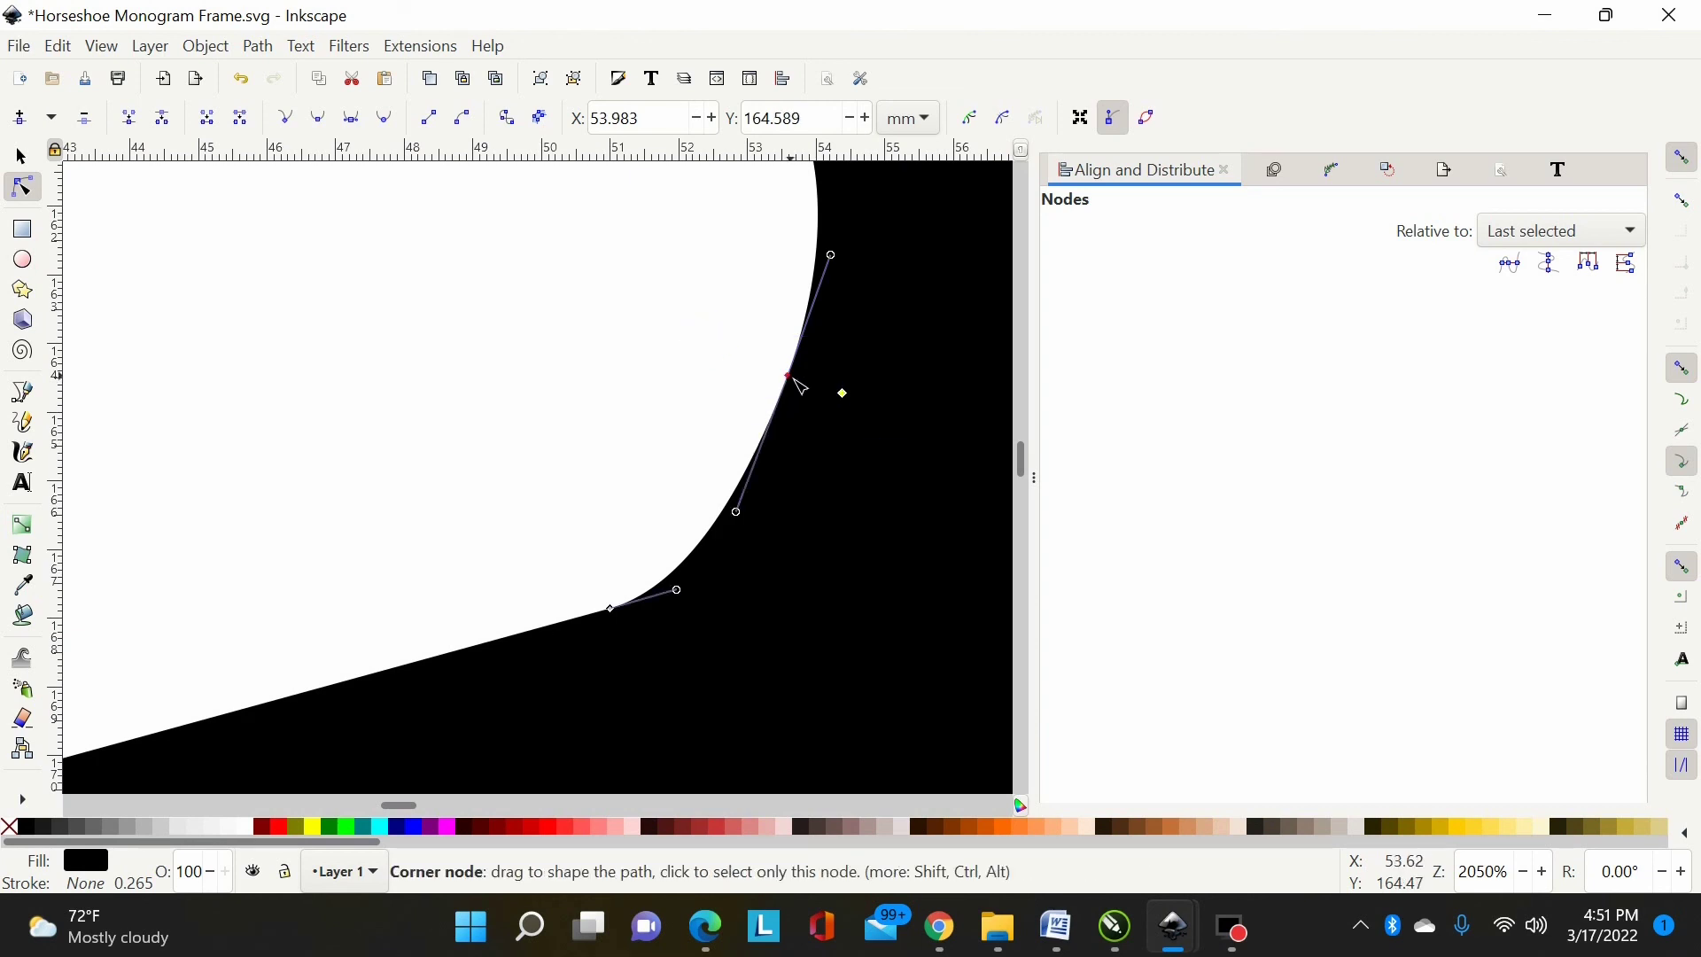
pyautogui.click(796, 379)
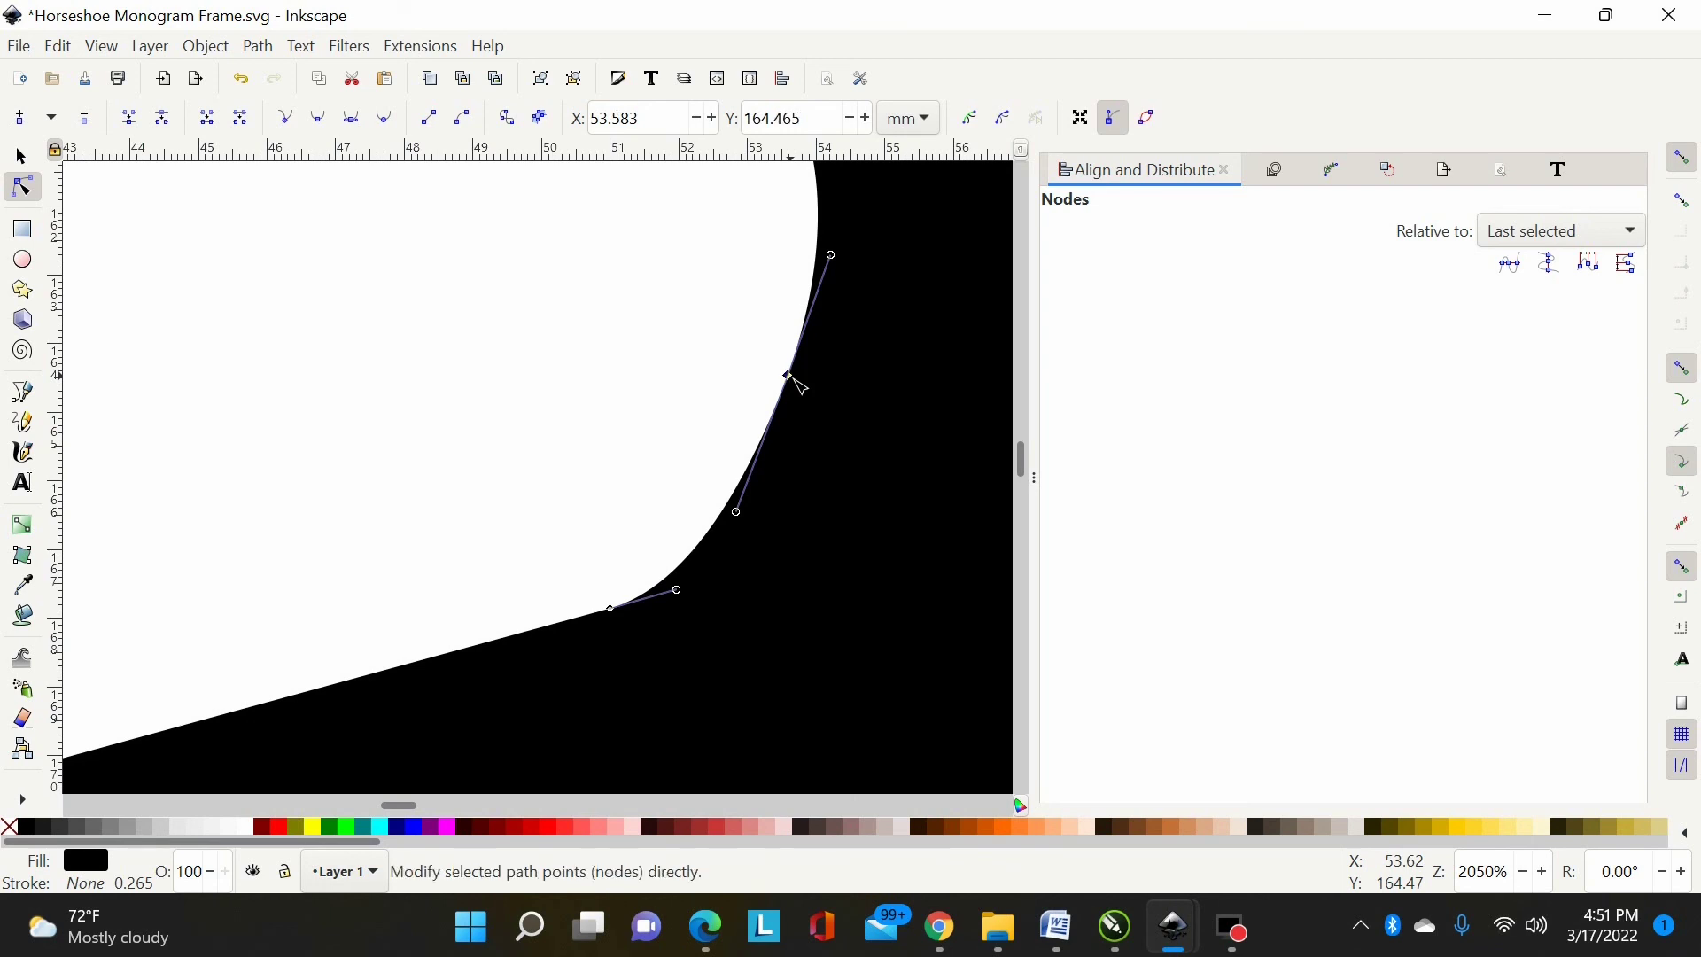
# Step: Make the three nodes along the rounded edge of the gap between the first R and A smooth
pyautogui.press('-')
pyautogui.press('-')
pyautogui.press('-')
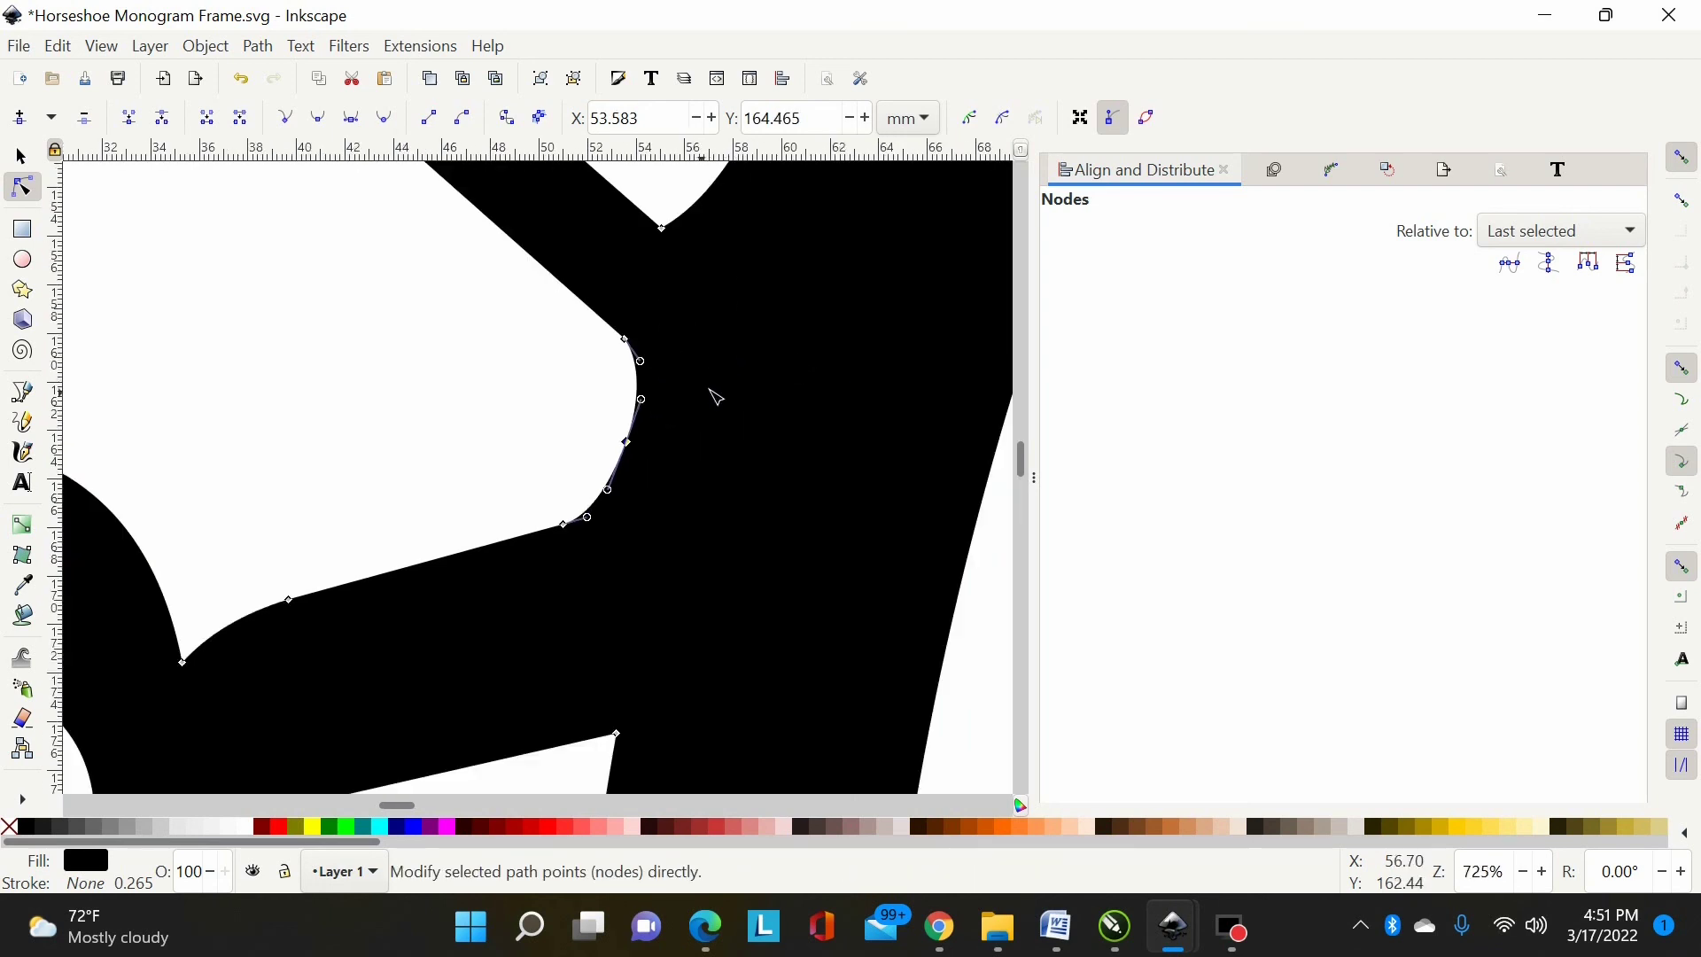
pyautogui.moveTo(714, 302); pyautogui.dragTo(525, 555)
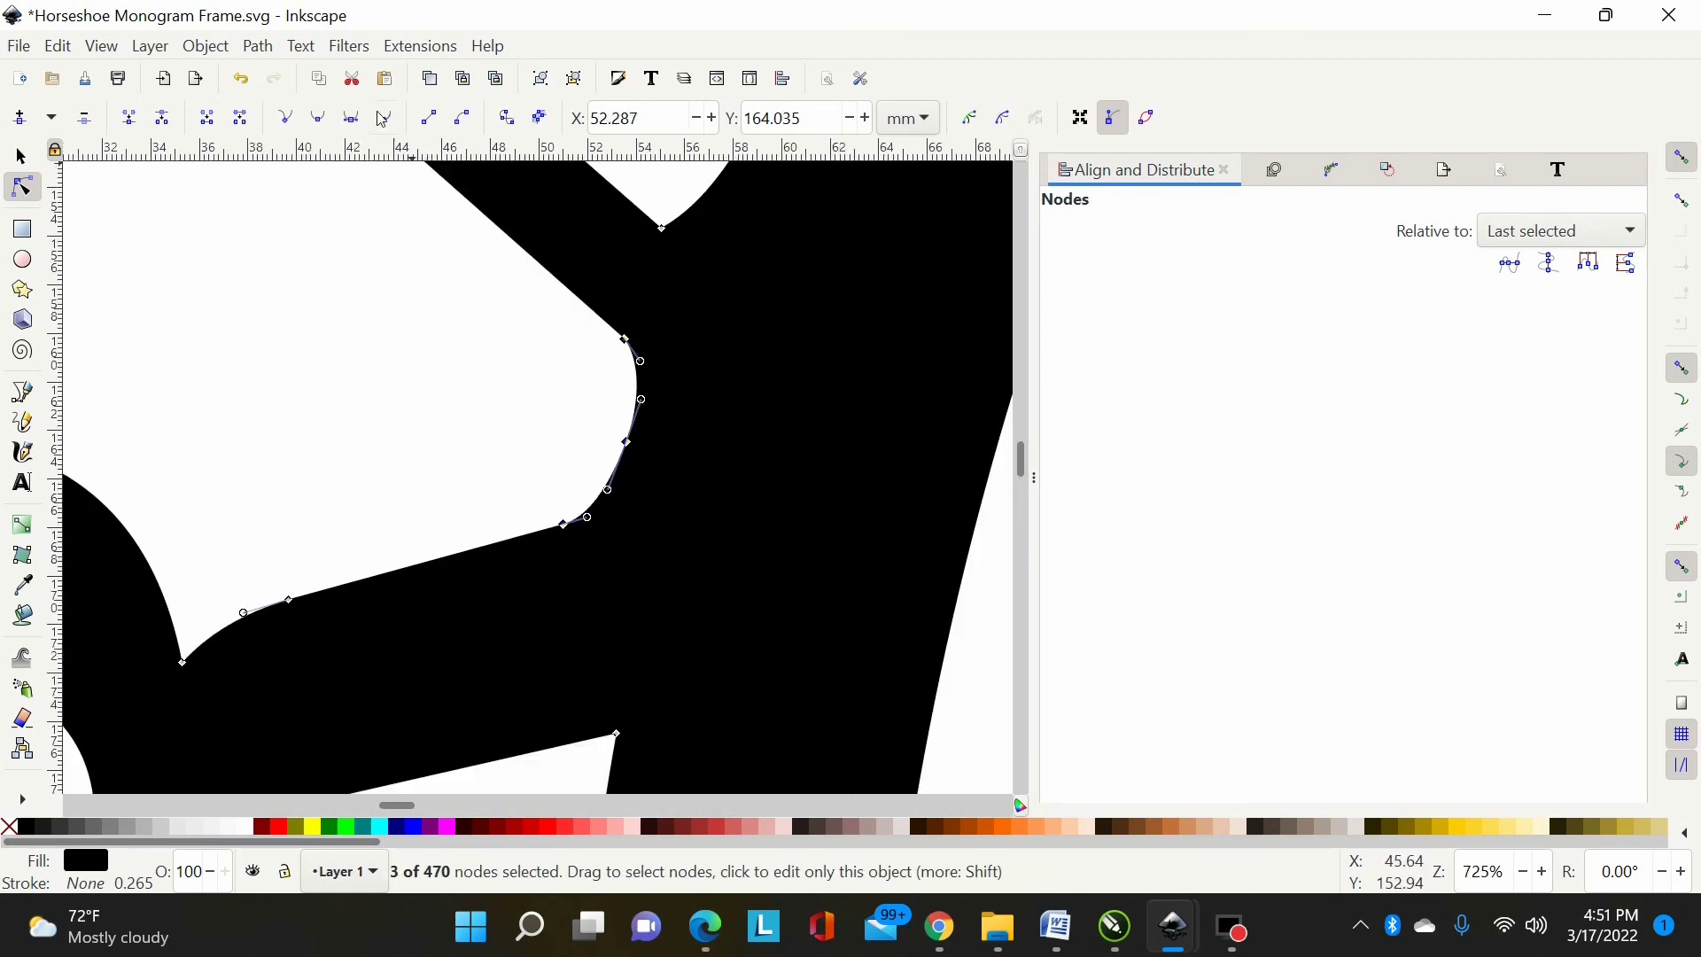
pyautogui.click(321, 121)
pyautogui.press('Escape')
pyautogui.press('-')
pyautogui.press('-')
pyautogui.press('-')
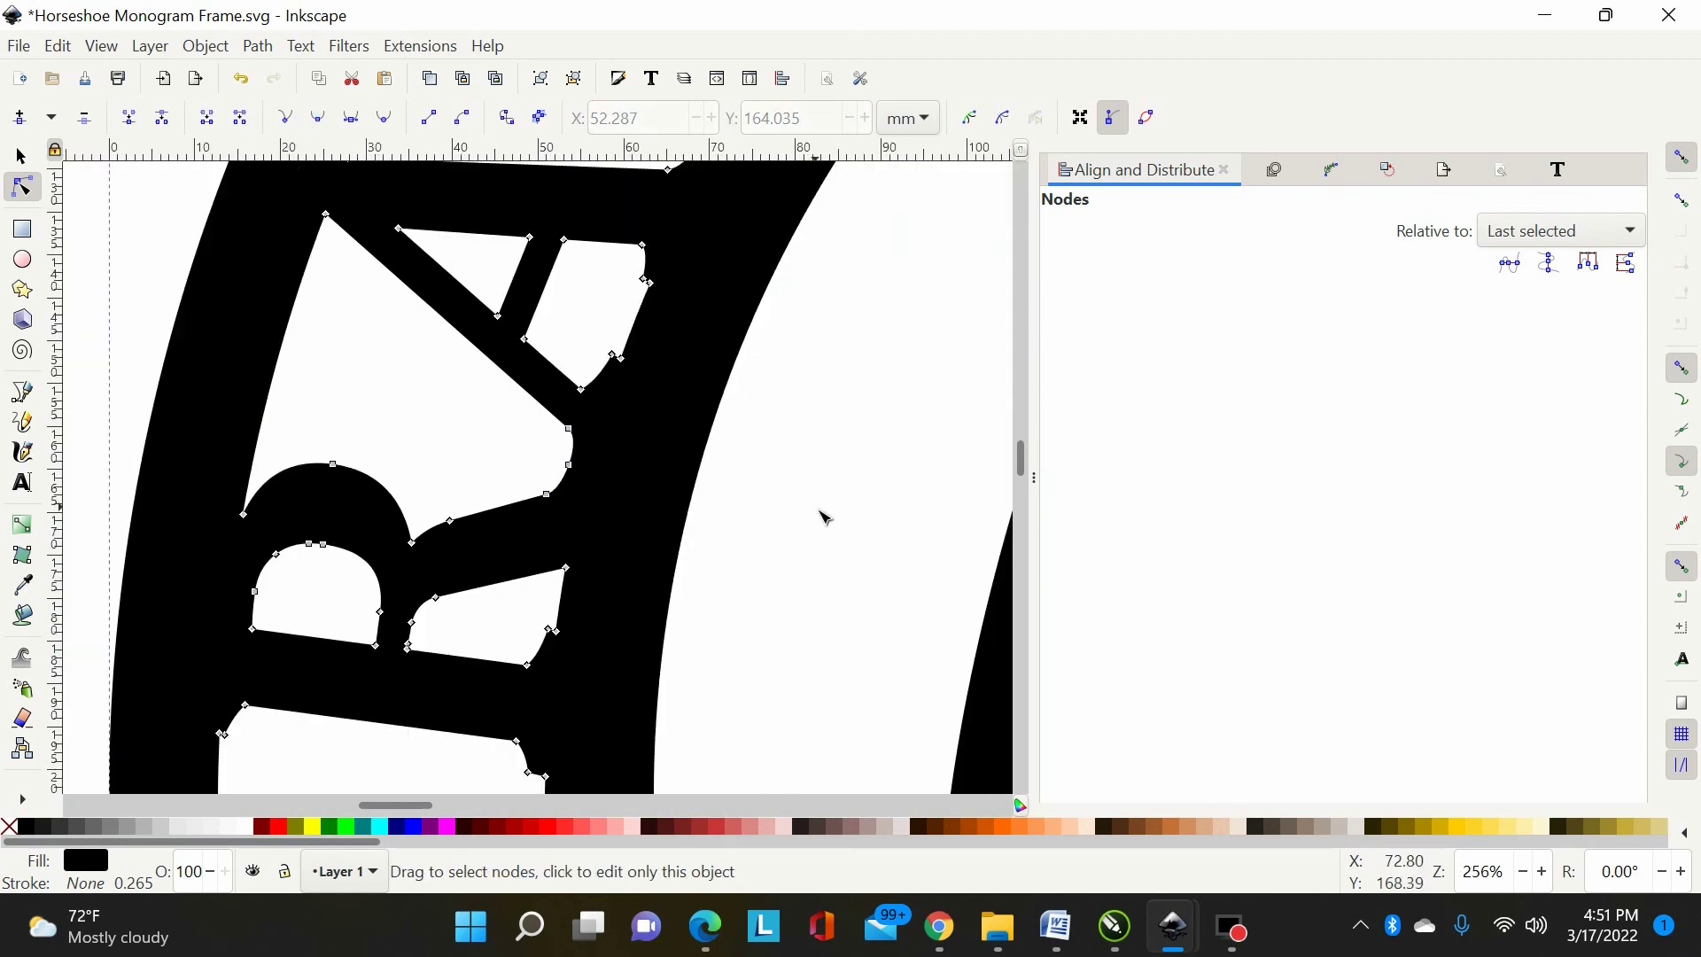
# Step: Close the notch between the A and N of RANCHO by joining its two corner nodes and deleting the surplus ones
pyautogui.hscroll(-3, 830, 517)
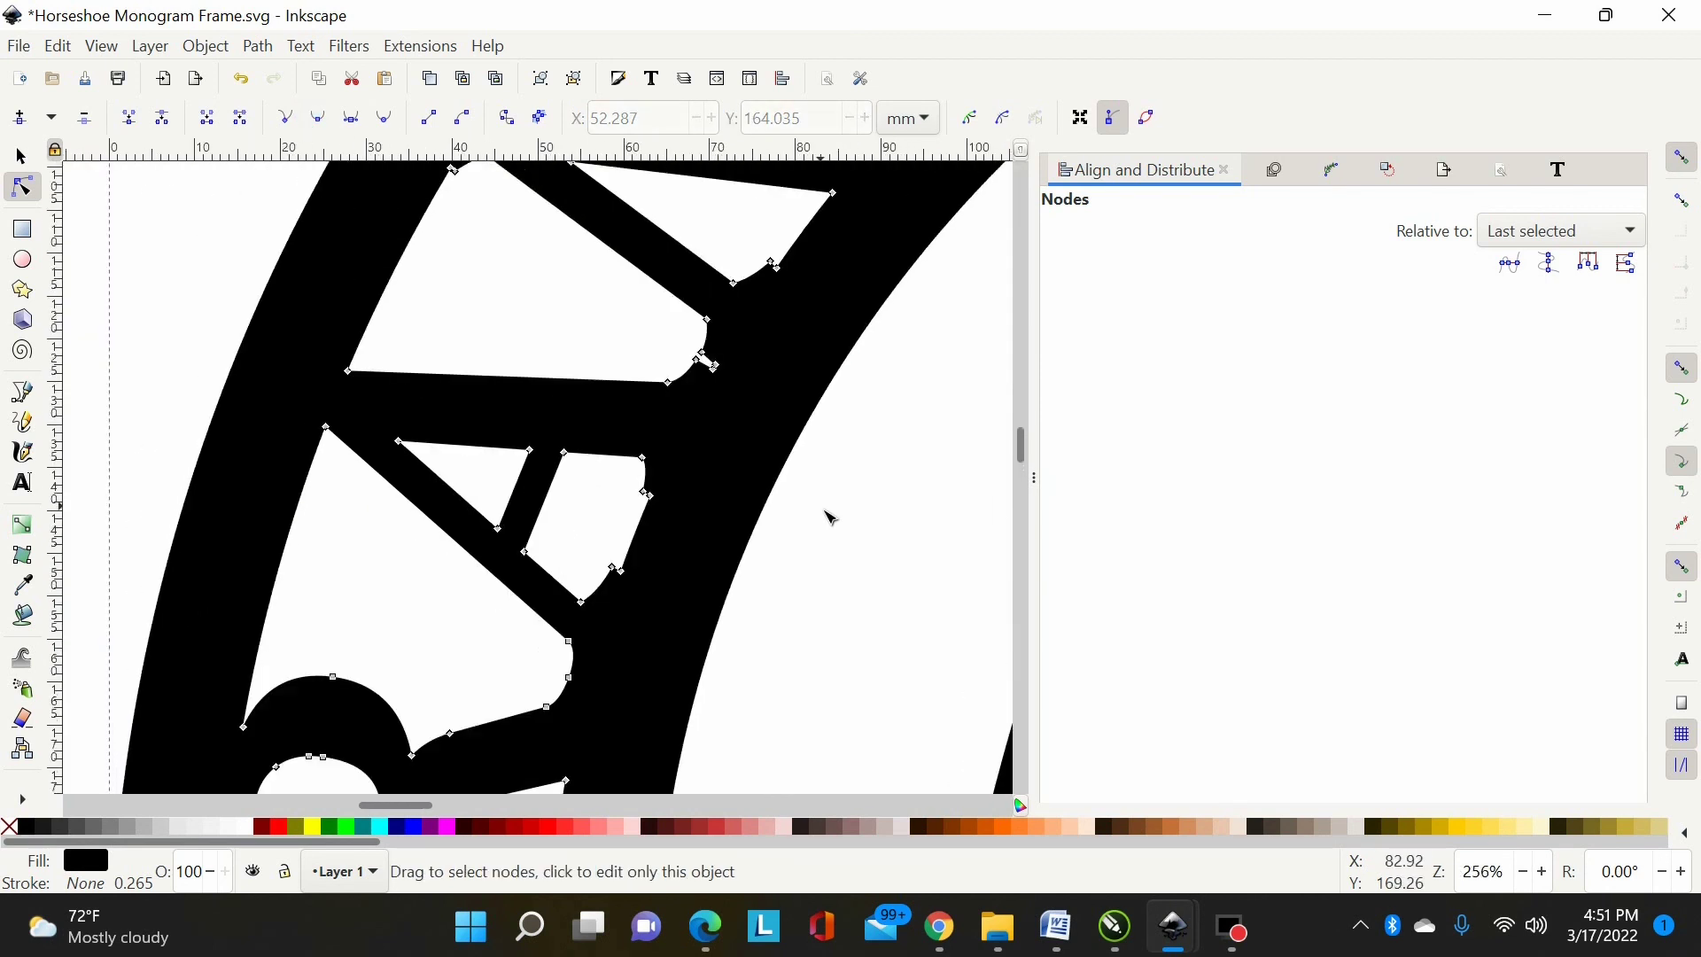
pyautogui.press('+')
pyautogui.press('+')
pyautogui.press('+')
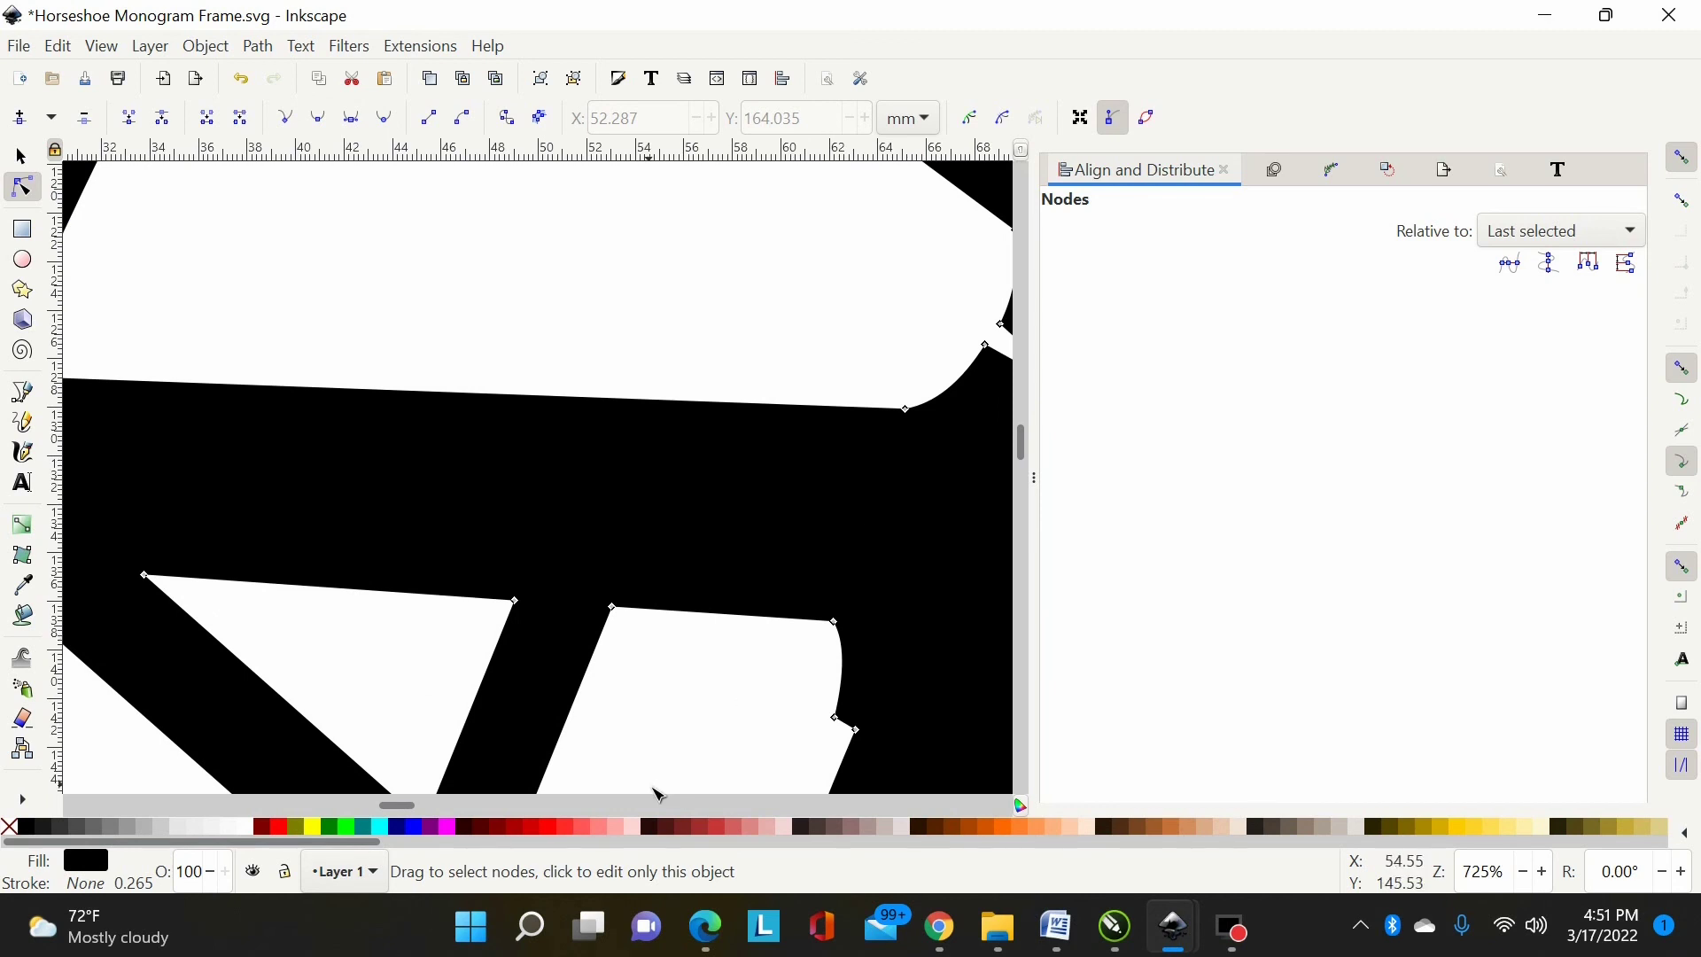
pyautogui.hscroll(4, 400, 808)
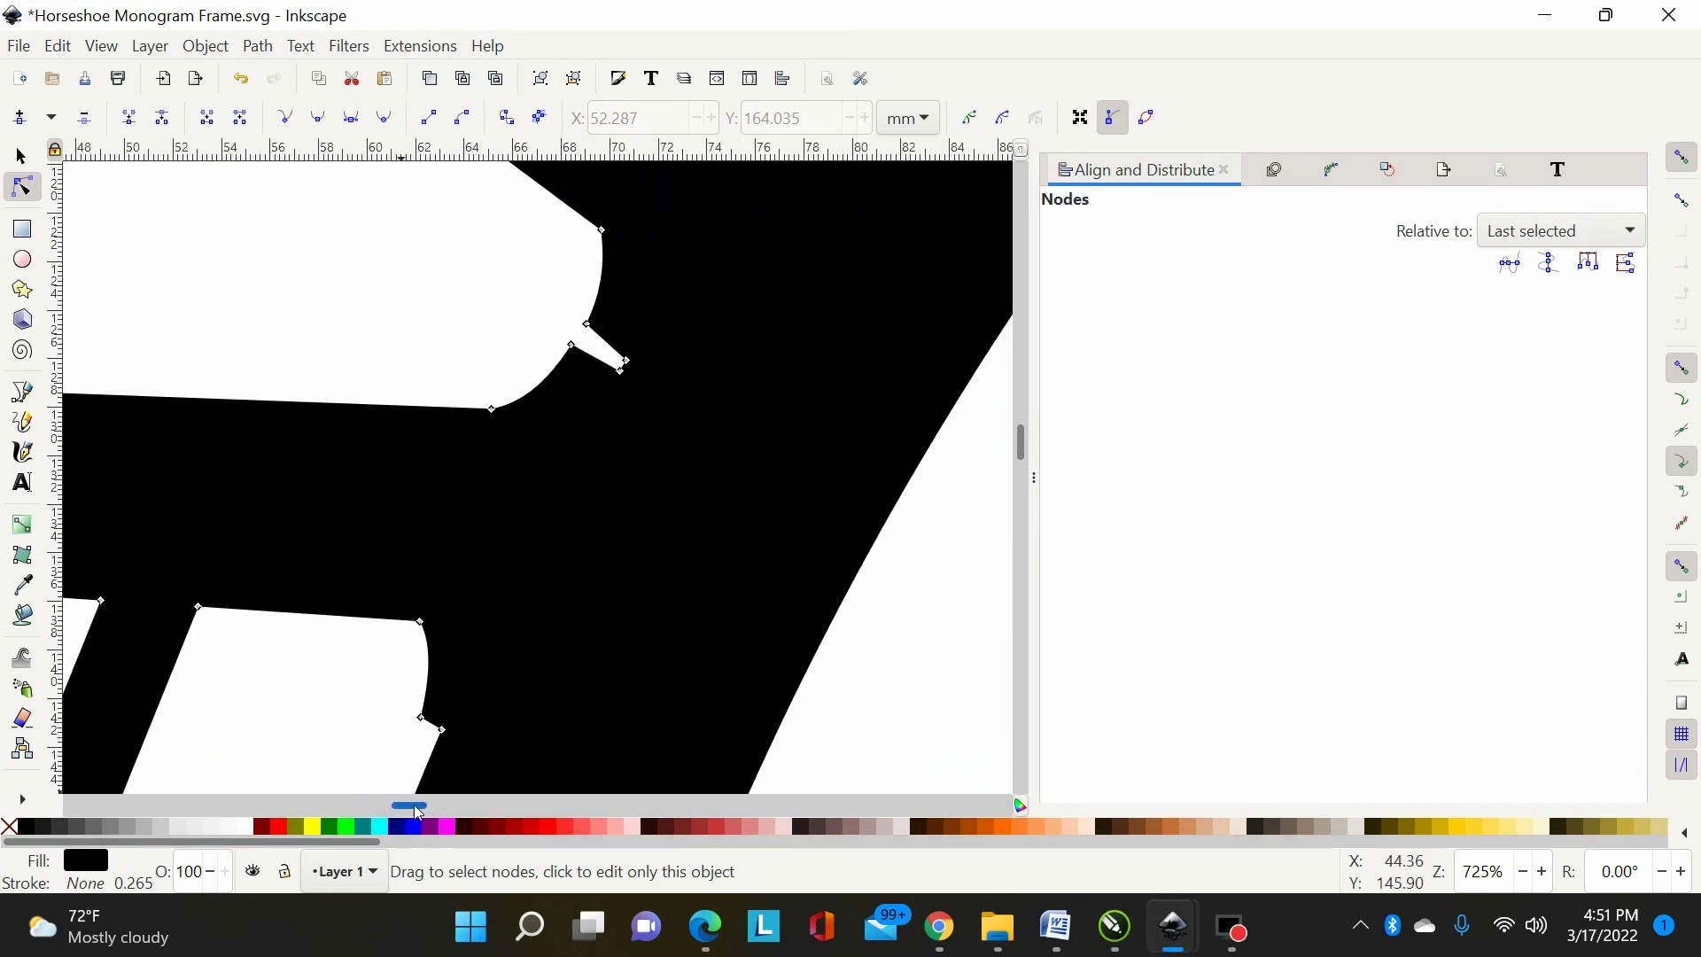
pyautogui.moveTo(571, 344); pyautogui.dragTo(586, 324)
pyautogui.moveTo(691, 284); pyautogui.dragTo(550, 448)
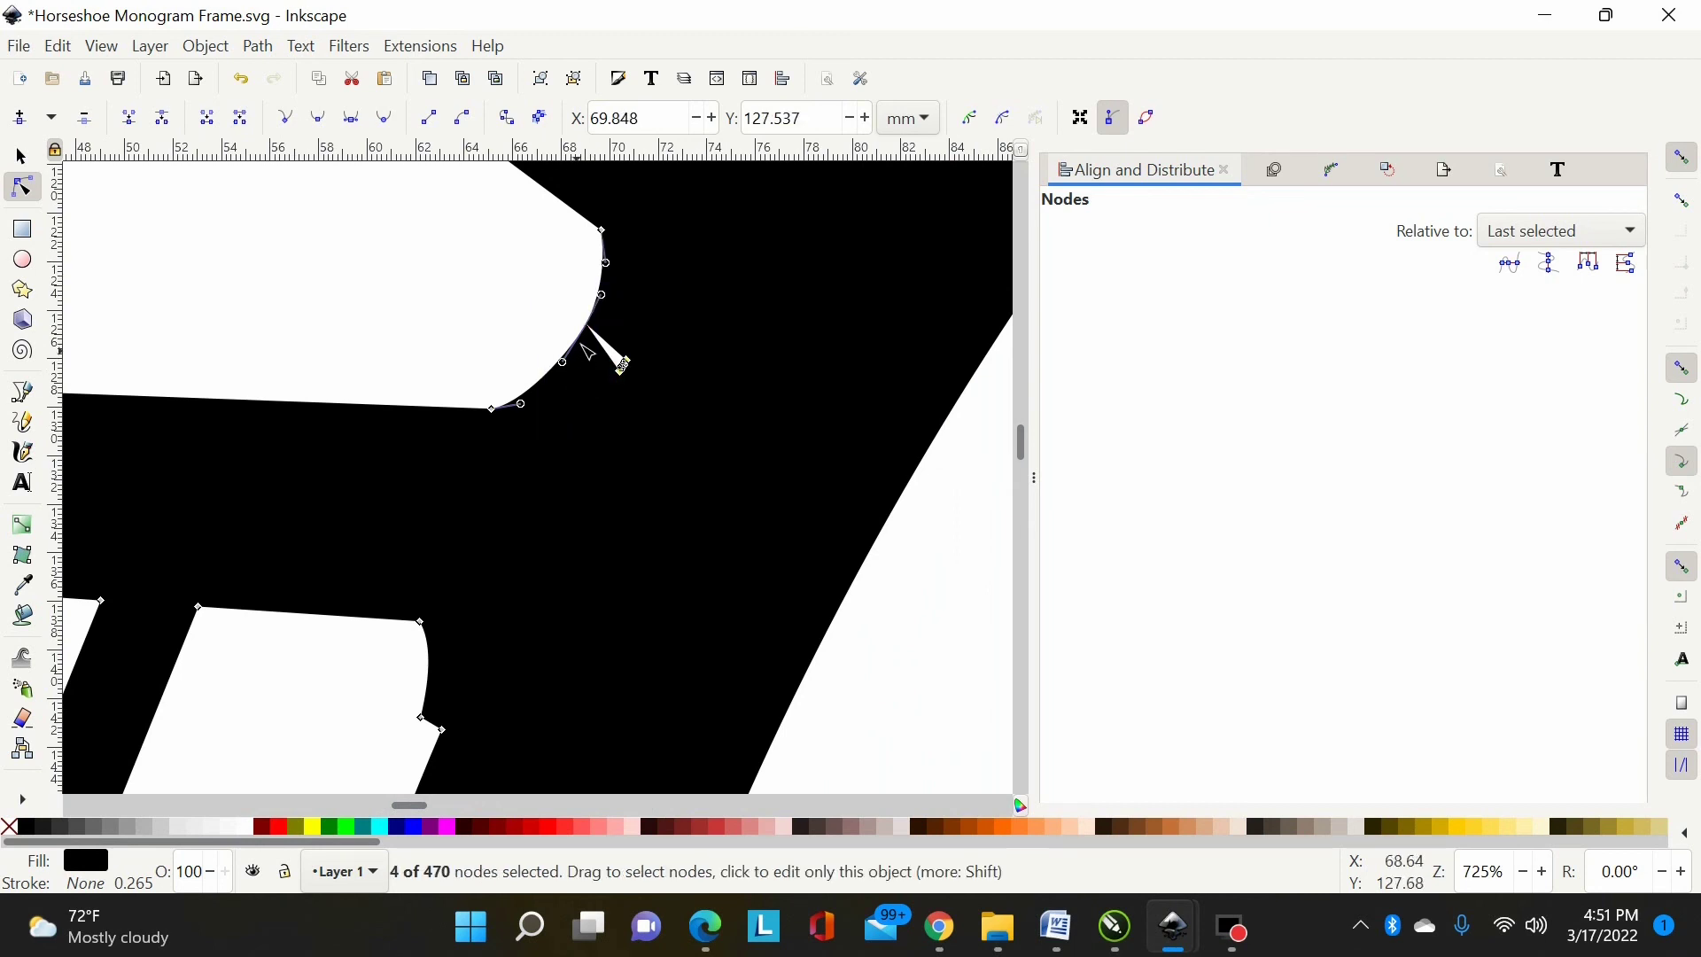
pyautogui.click(587, 327)
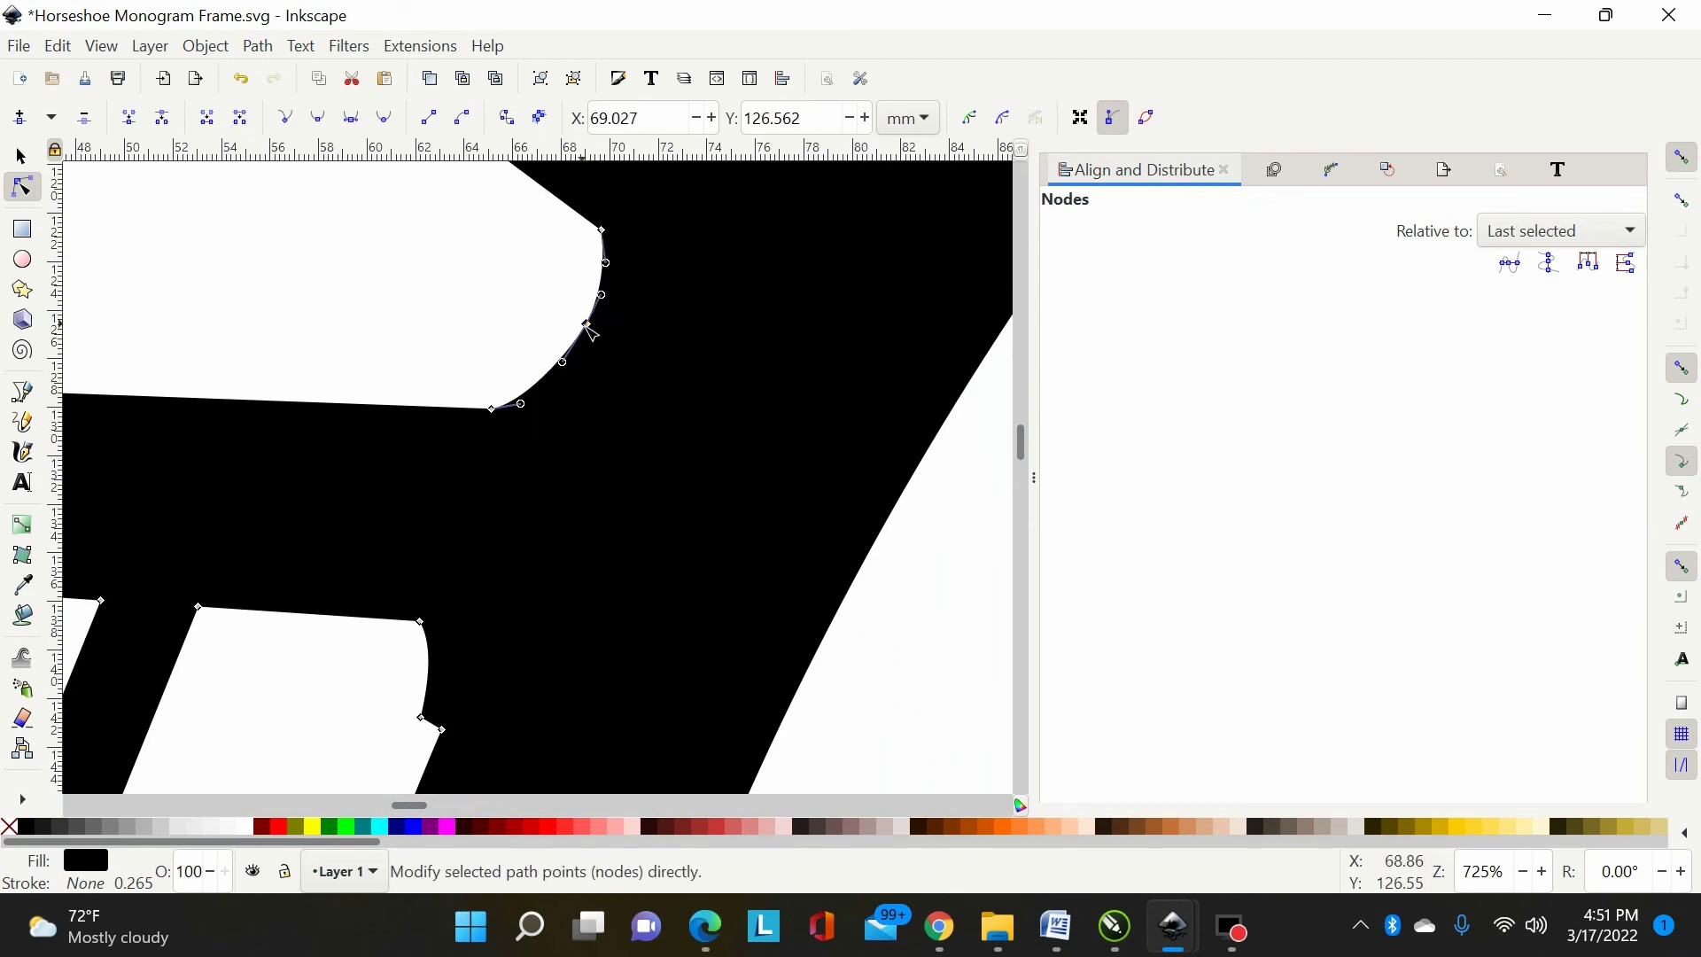
# Step: Make the three nodes along the rounded edge of the gap between the A and N of RANCHO smooth
pyautogui.press('-')
pyautogui.press('-')
pyautogui.press('-')
pyautogui.moveTo(609, 364); pyautogui.dragTo(518, 487)
pyautogui.click(318, 117)
pyautogui.click(383, 356)
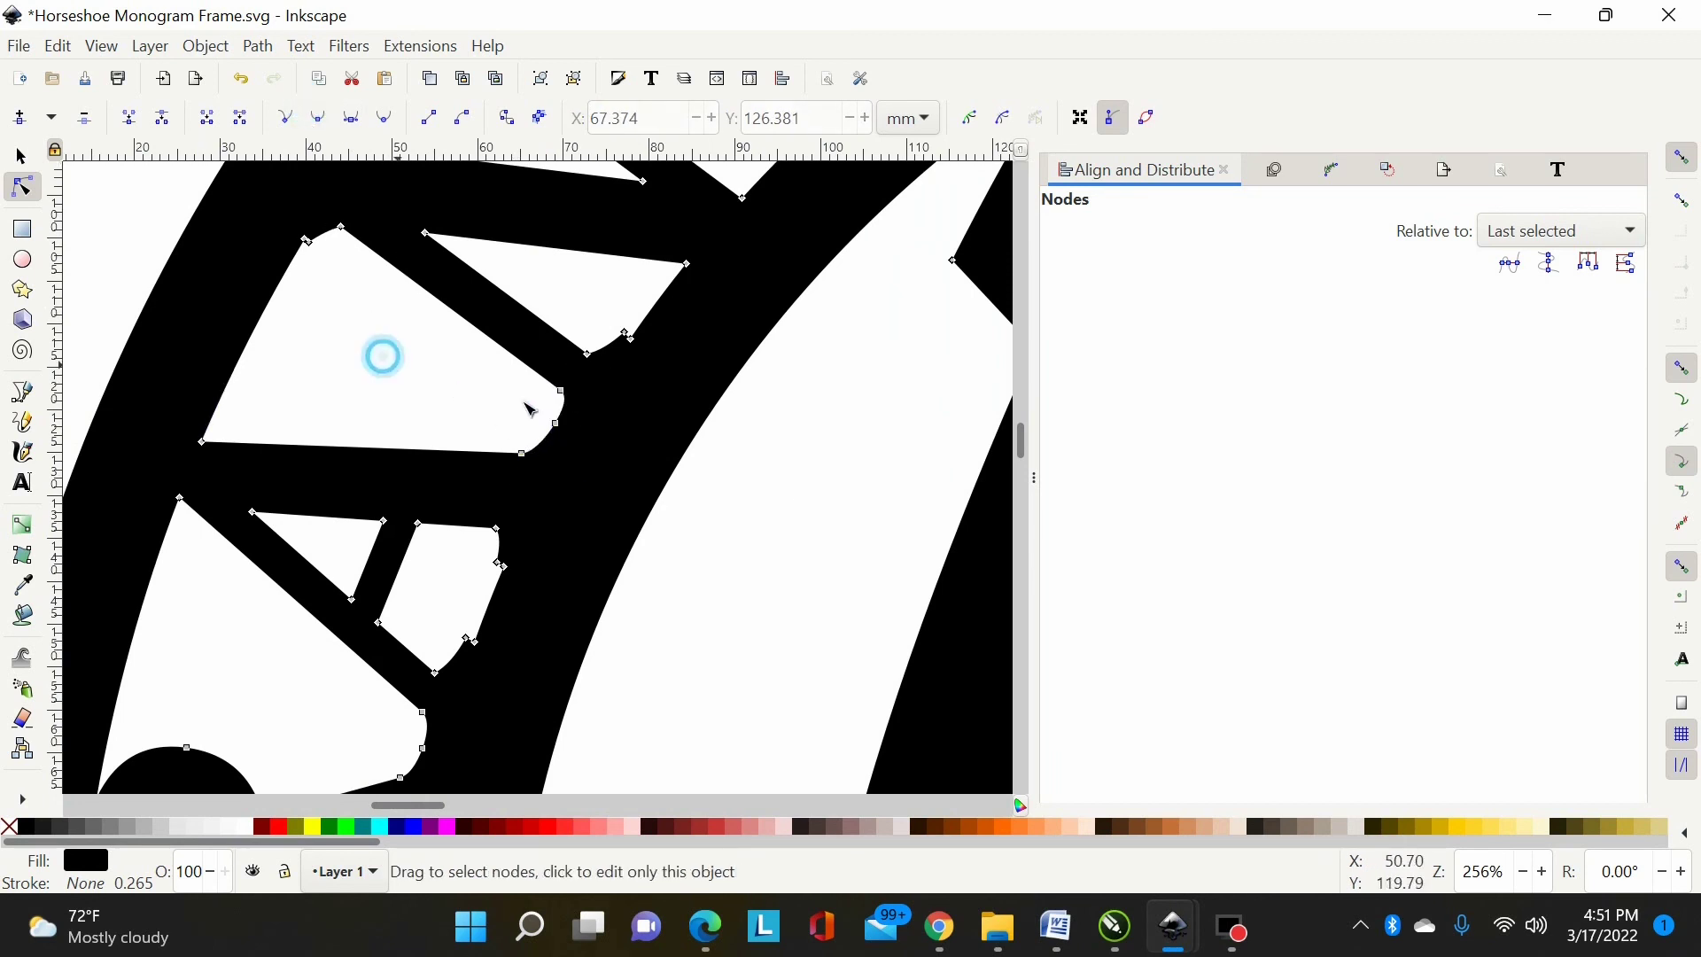
# Step: Examine the whole merged sign, with and without its nodes displayed, from the RANCHO DEL ORO lettering down to EST 2021
pyautogui.press('-')
pyautogui.press('-')
pyautogui.press('-')
pyautogui.press('-')
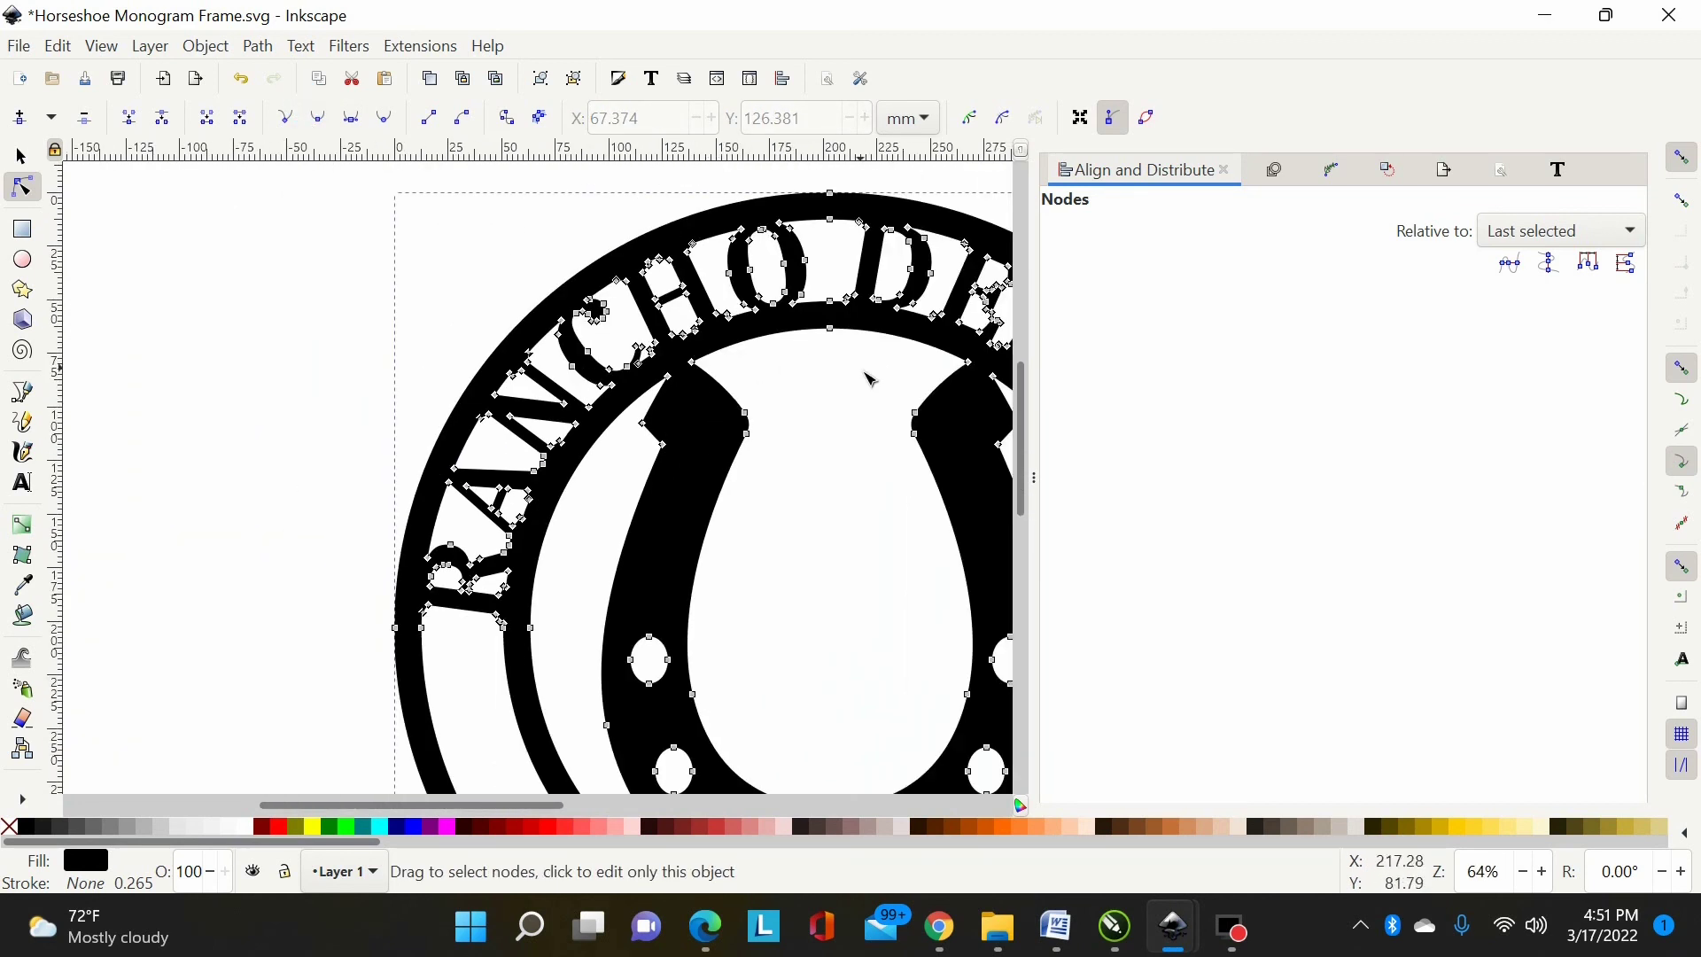
pyautogui.press('Escape')
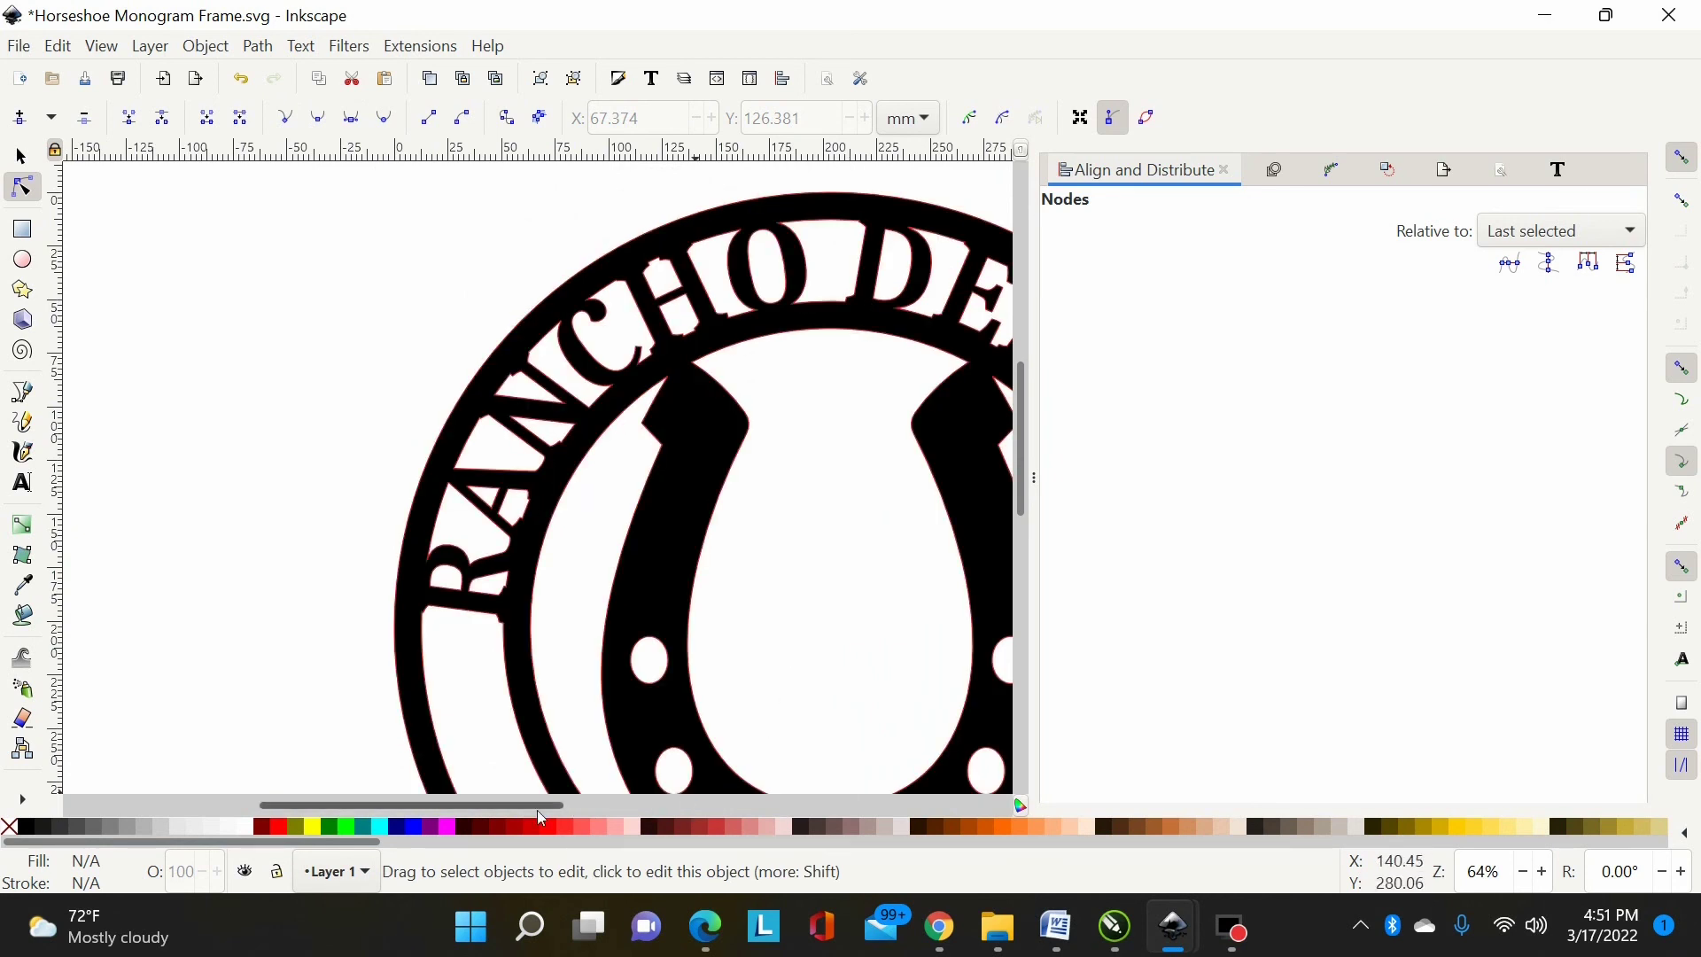
pyautogui.moveTo(551, 805); pyautogui.dragTo(650, 812)
pyautogui.scroll(-12, 527, 561)
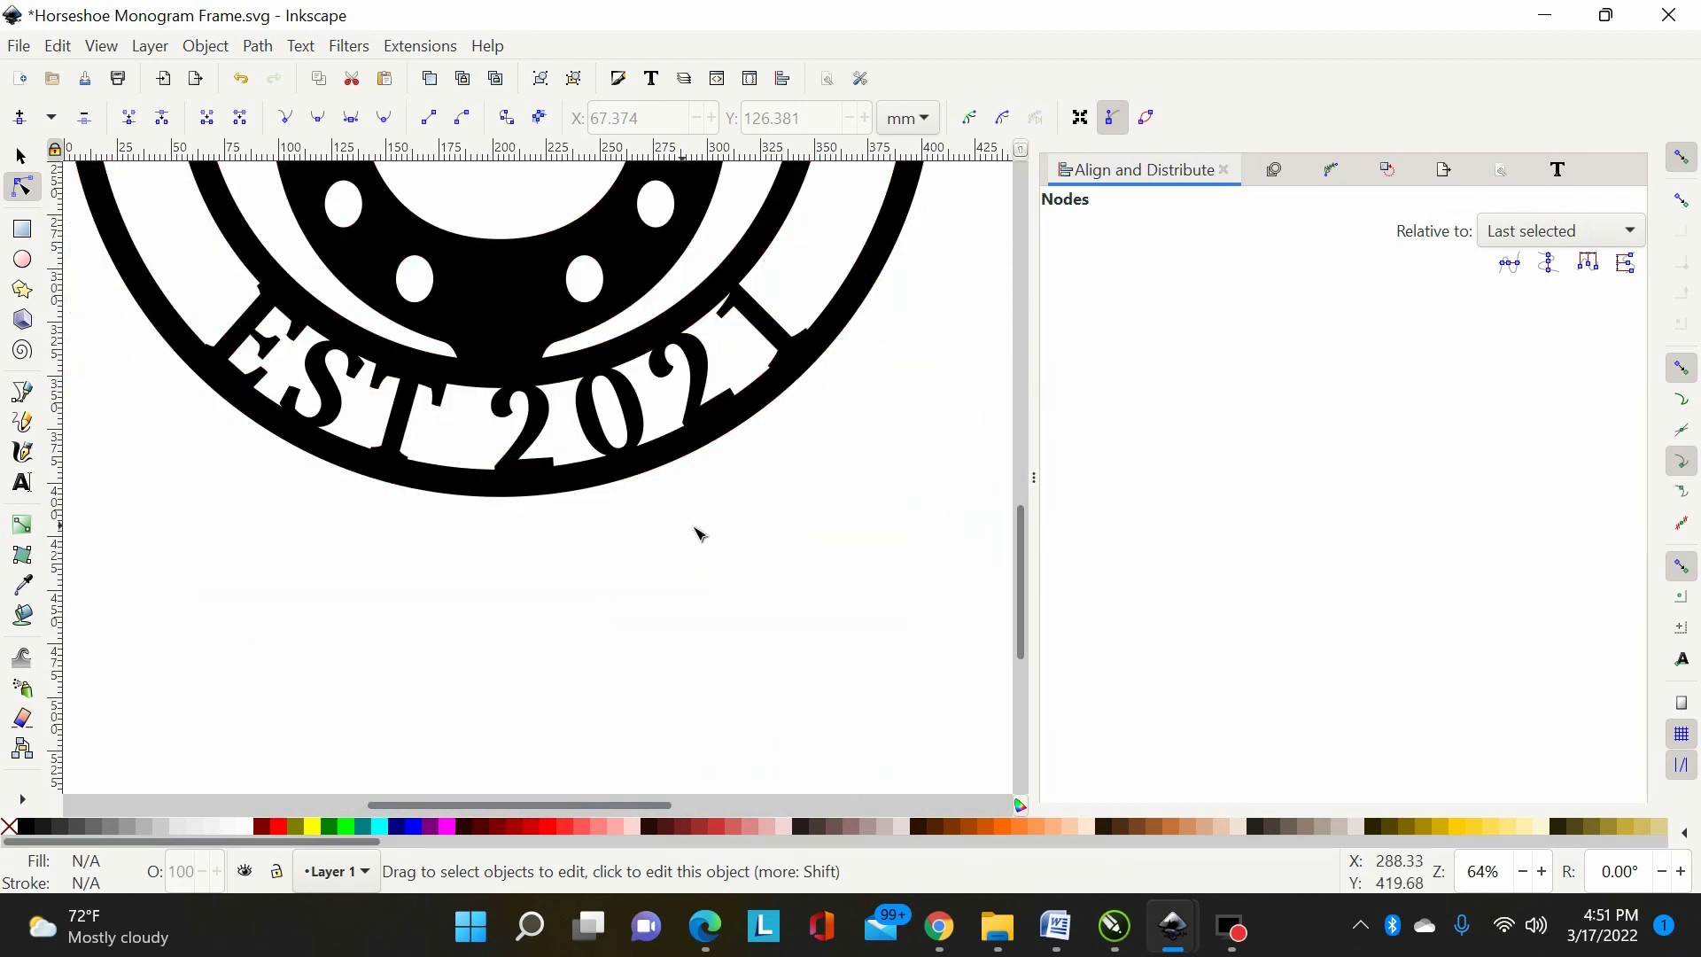
pyautogui.scroll(2, 669, 532)
pyautogui.click(507, 423)
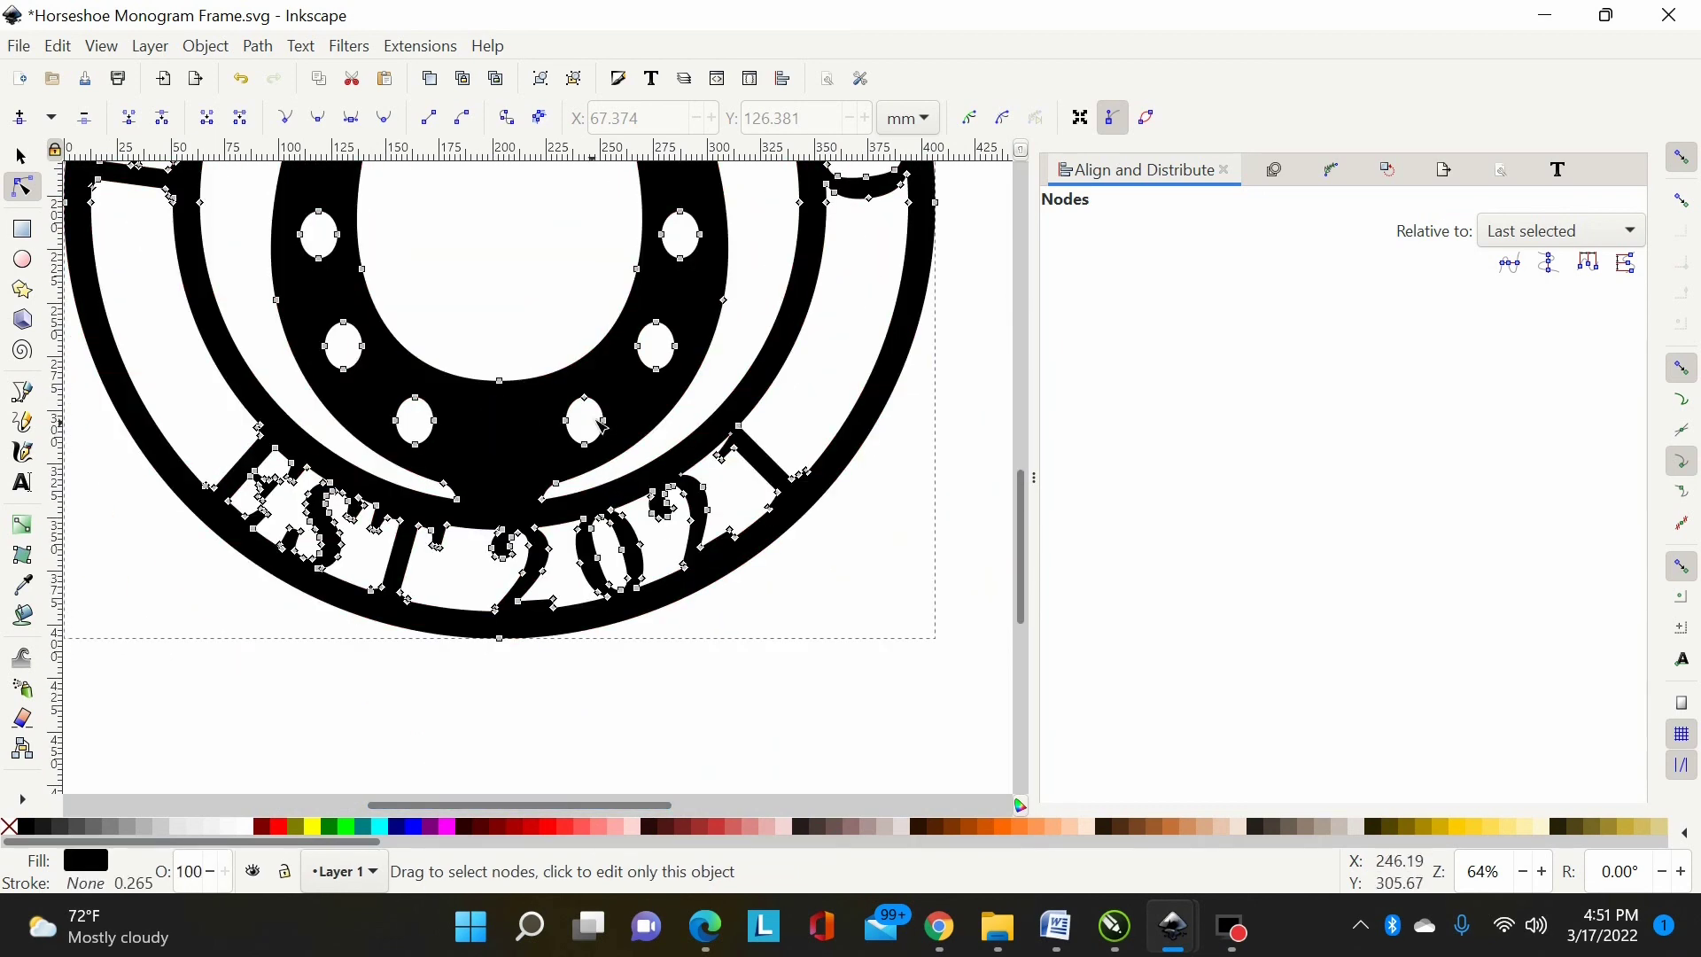
pyautogui.scroll(6, 535, 319)
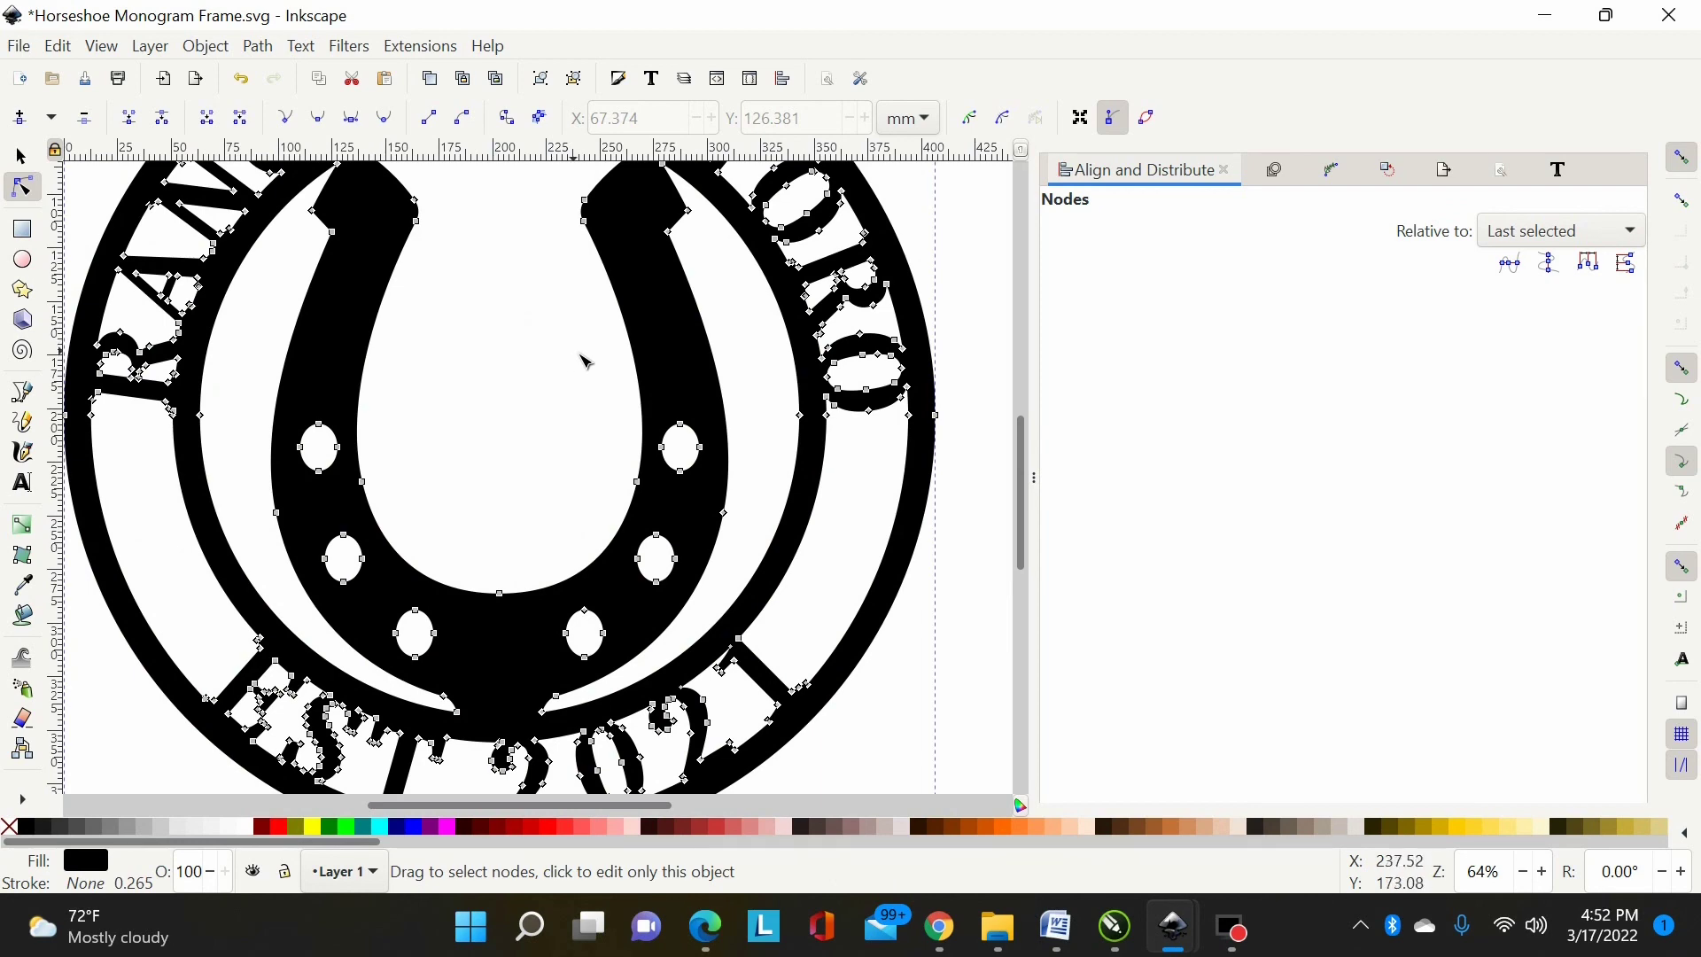
pyautogui.press('-')
pyautogui.press('-')
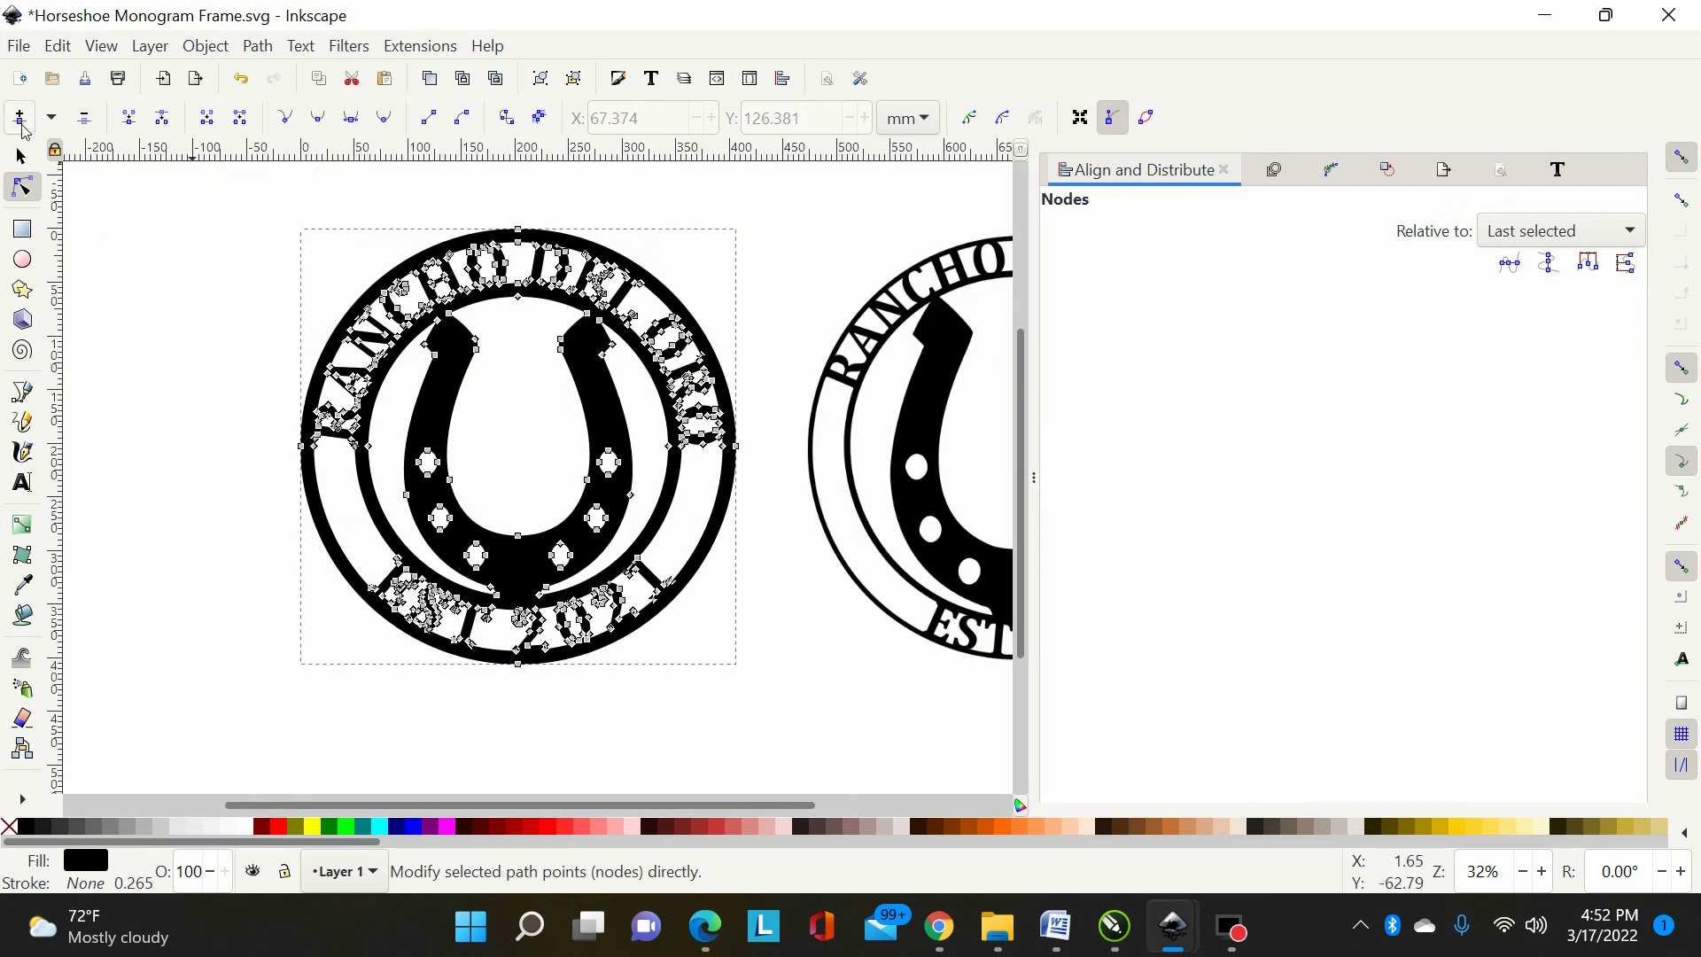